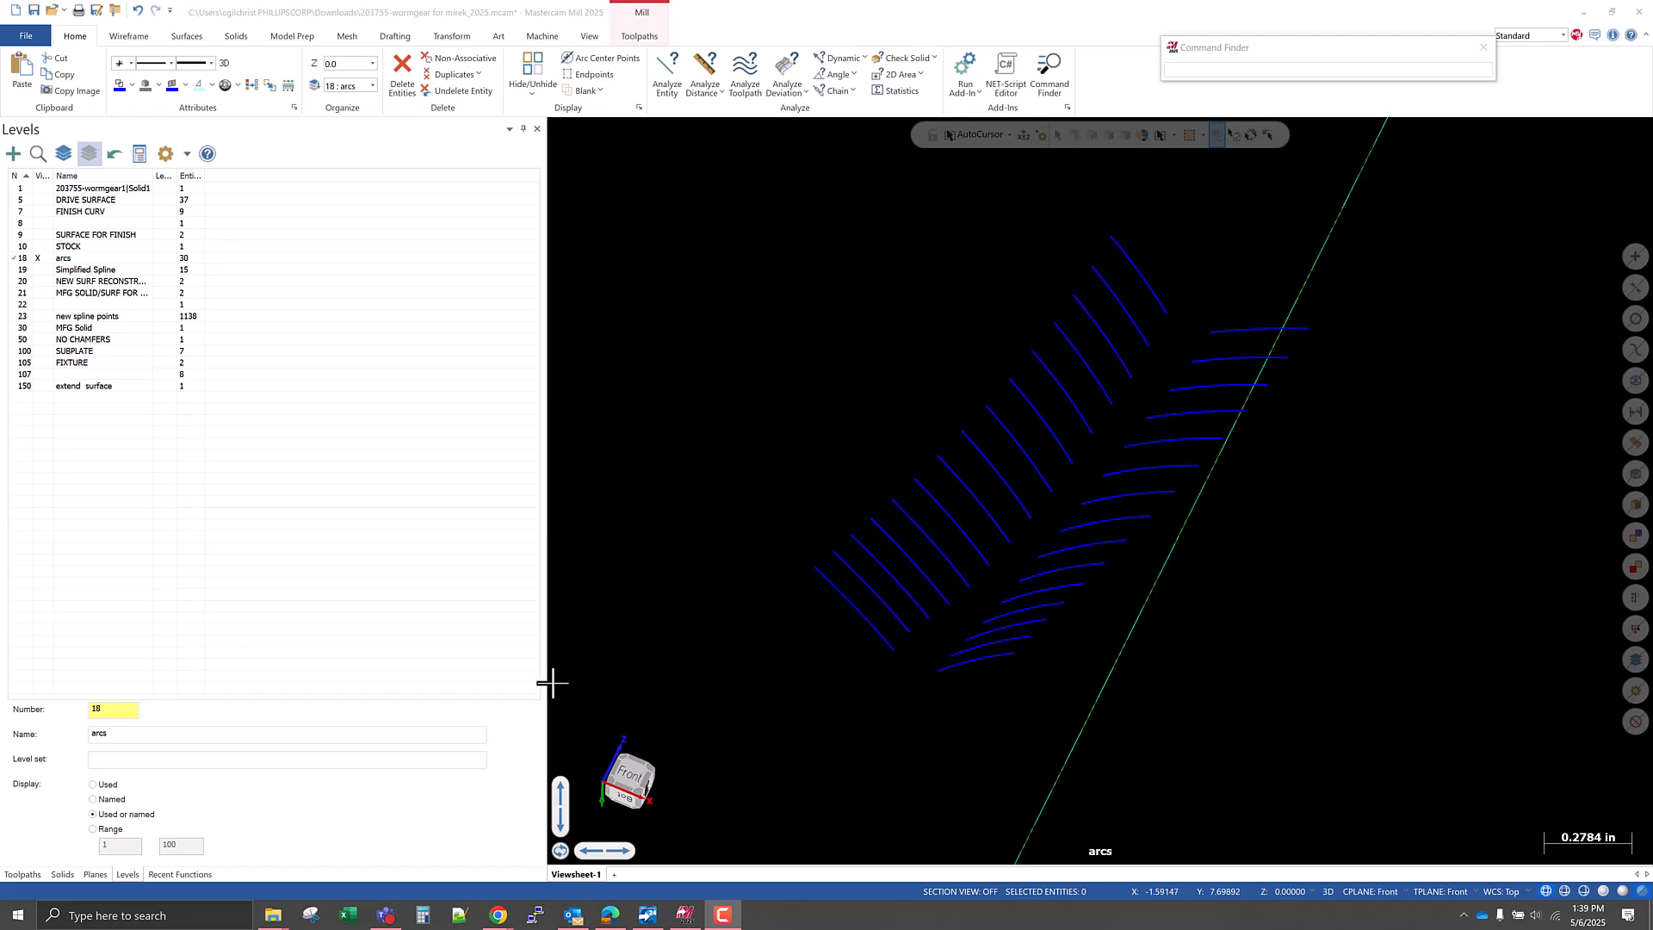
Try to create arc center points for all the arcs in both rows.
{"action": "middle_click_drag", "start_coordinate": [642, 498], "coordinate": [1108, 663]}
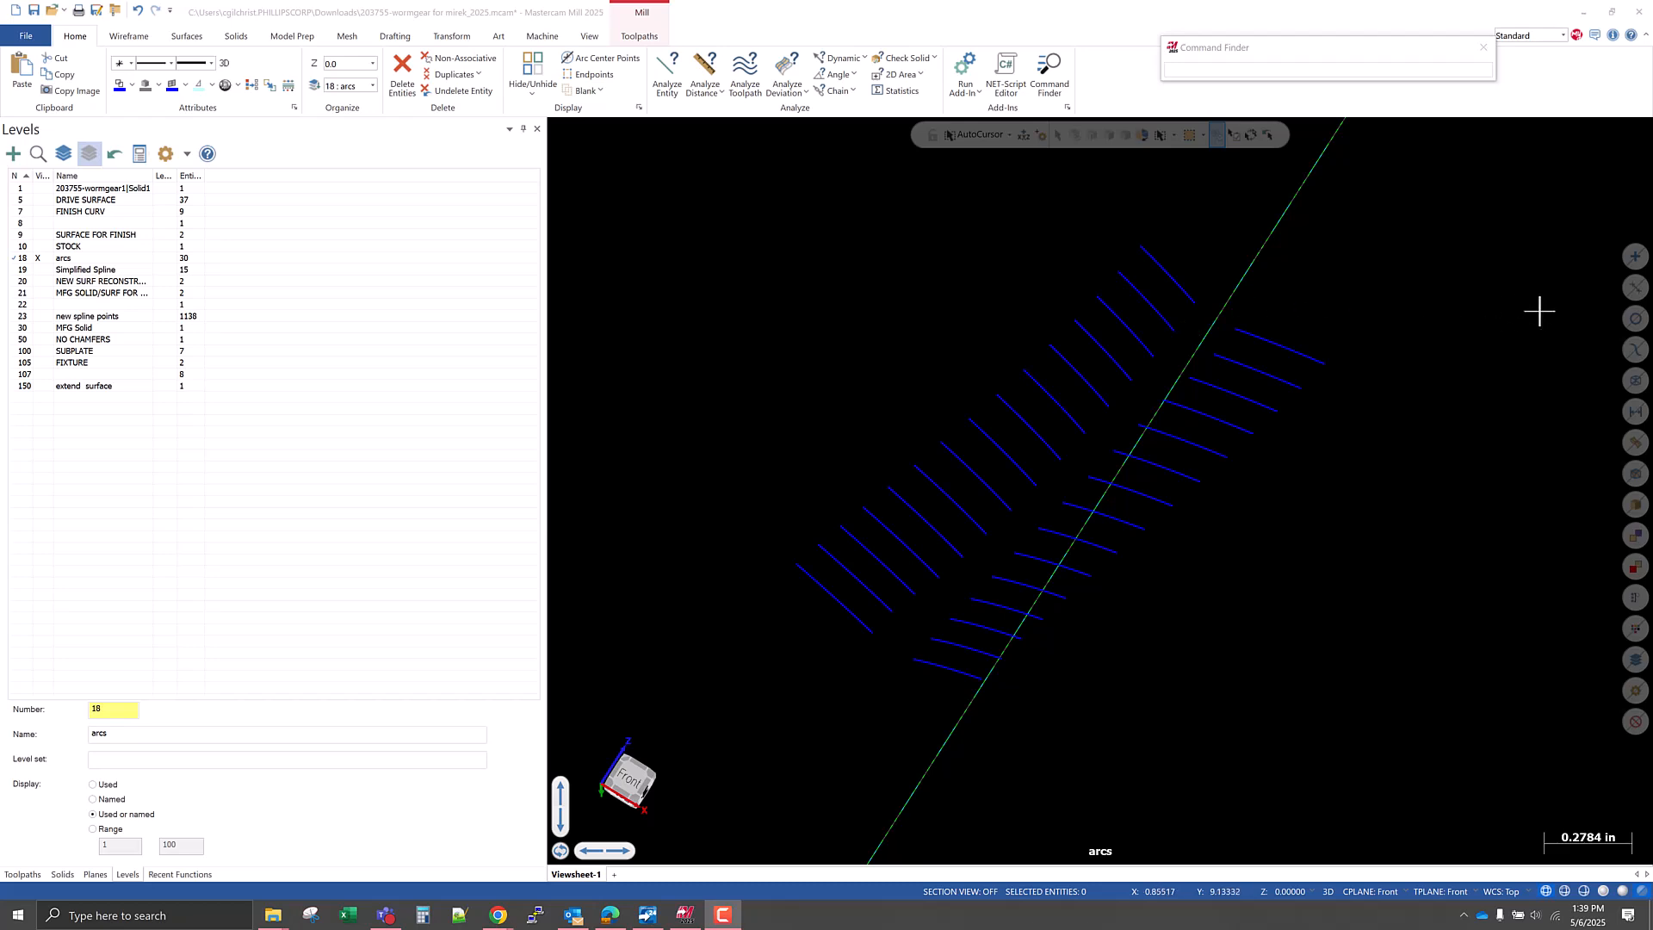
{"action": "left_click", "coordinate": [1629, 317]}
{"action": "mouse_move", "coordinate": [1070, 560]}
{"action": "middle_mouse_down"}
{"action": "mouse_move", "coordinate": [1081, 491]}
{"action": "mouse_move", "coordinate": [1103, 473]}
{"action": "mouse_move", "coordinate": [1240, 450]}
{"action": "mouse_move", "coordinate": [1067, 483]}
{"action": "mouse_move", "coordinate": [1031, 575]}
{"action": "mouse_move", "coordinate": [1042, 525]}
{"action": "mouse_move", "coordinate": [1020, 499]}
{"action": "mouse_move", "coordinate": [1002, 521]}
{"action": "mouse_move", "coordinate": [1059, 546]}
{"action": "middle_mouse_up"}
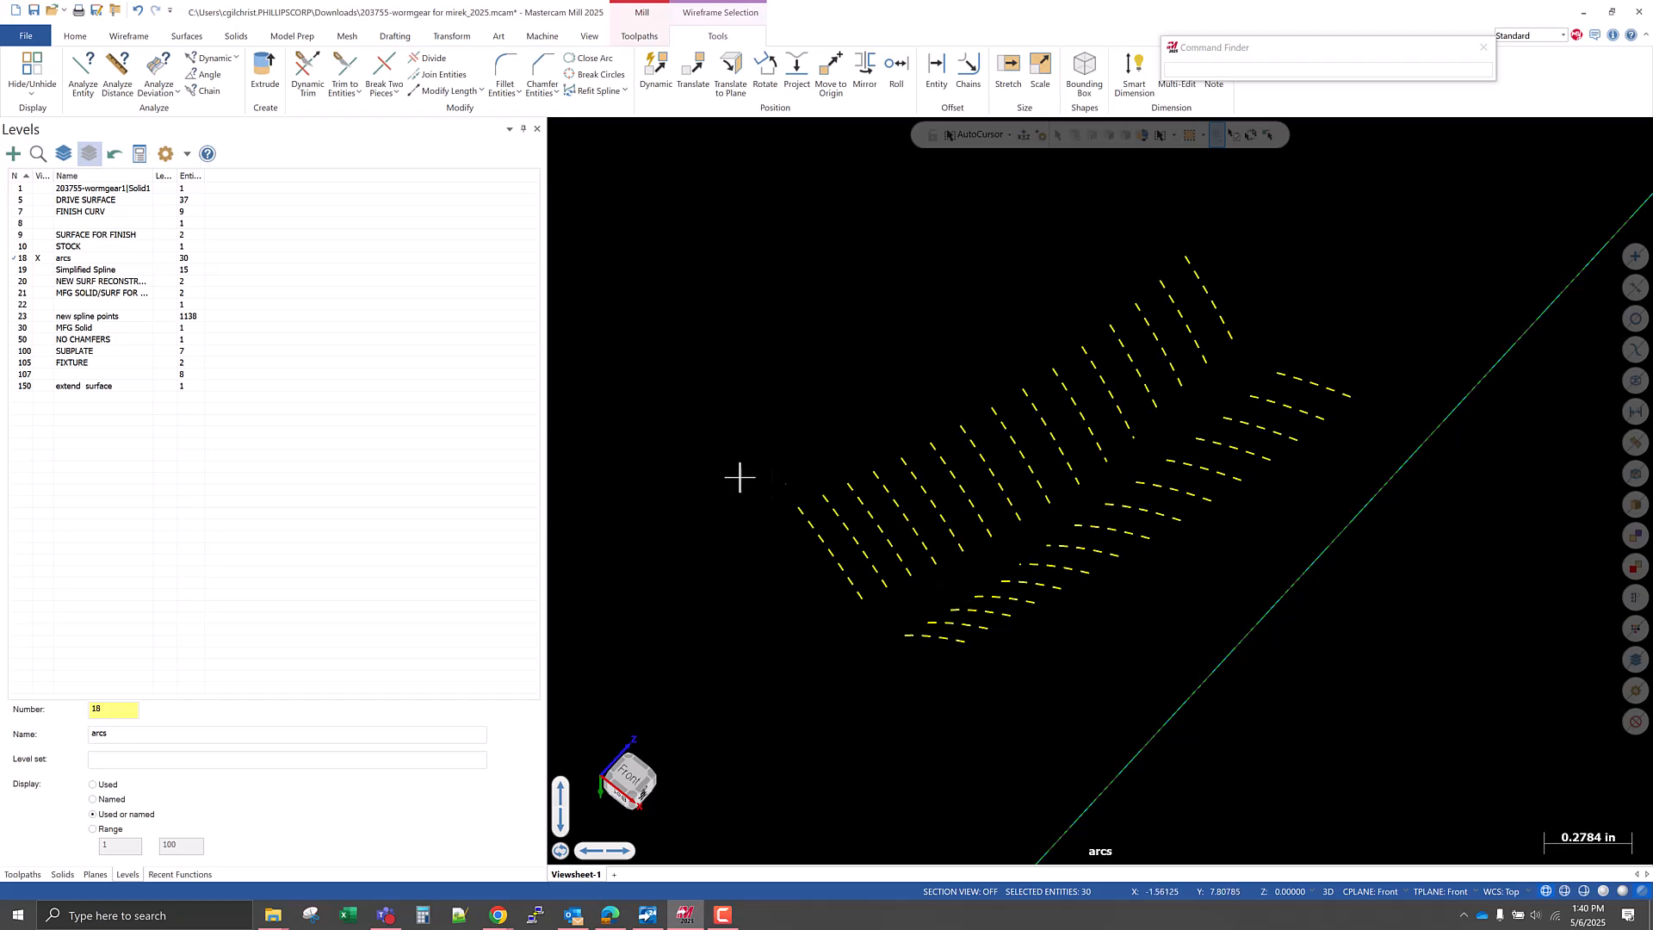
{"action": "left_click", "coordinate": [76, 36]}
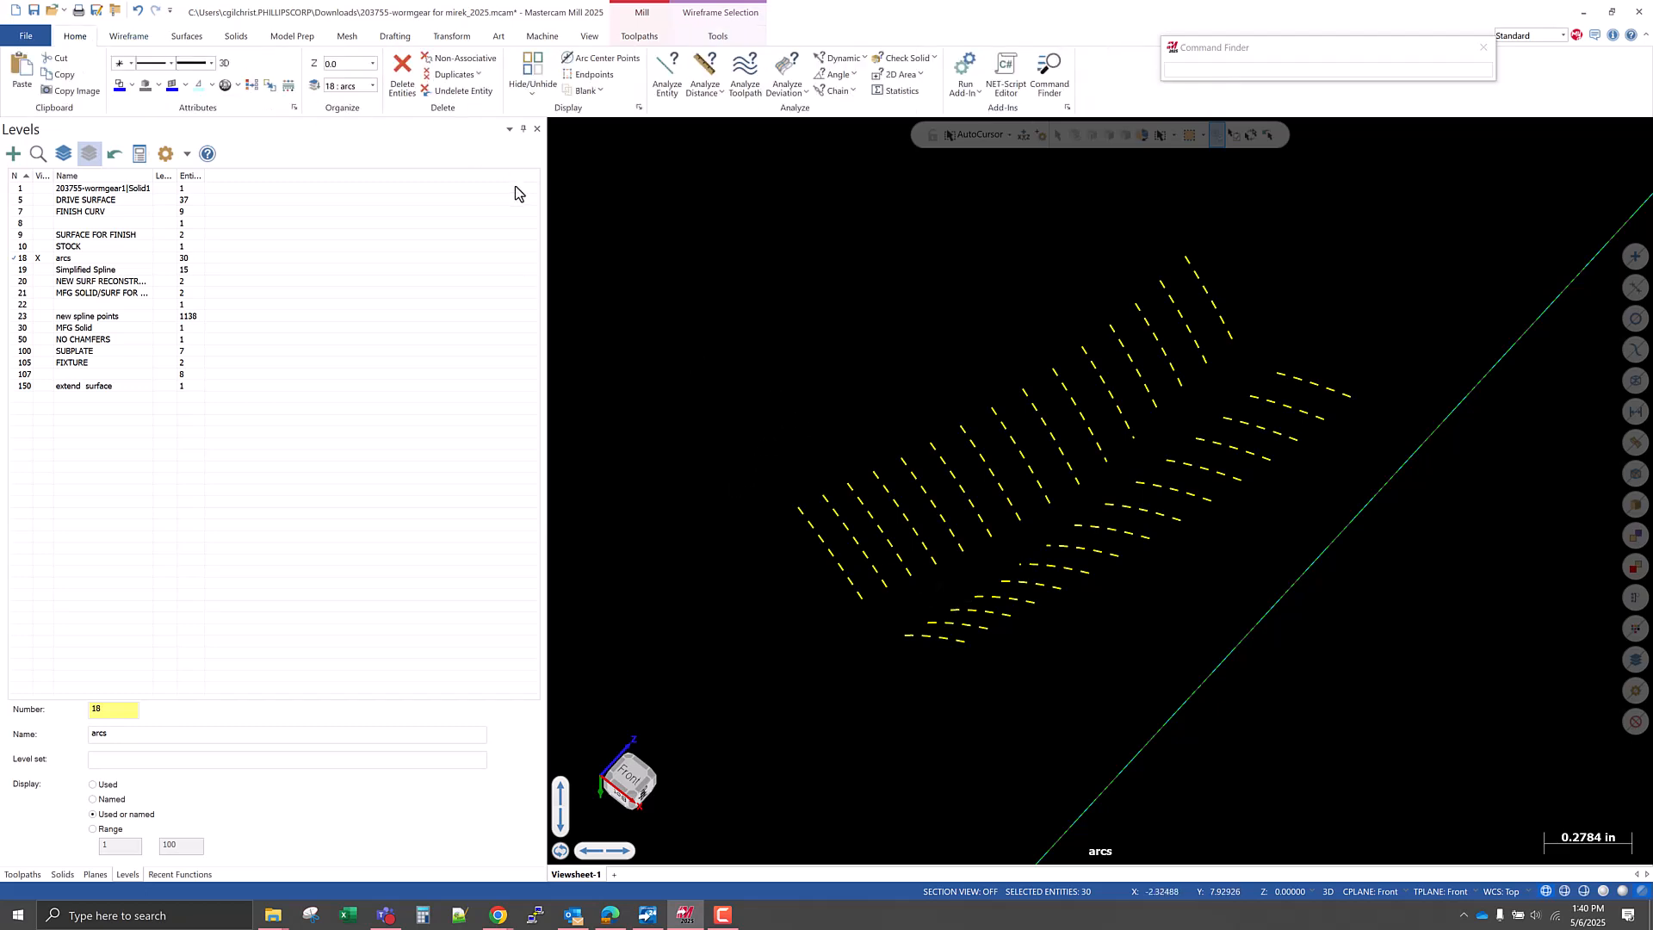
{"action": "left_click", "coordinate": [603, 57]}
{"action": "scroll", "coordinate": [1015, 512], "scroll_direction": "down", "scroll_amount": 4}
{"action": "middle_click_drag", "start_coordinate": [1016, 512], "coordinate": [922, 465]}
{"action": "left_click", "coordinate": [611, 63]}
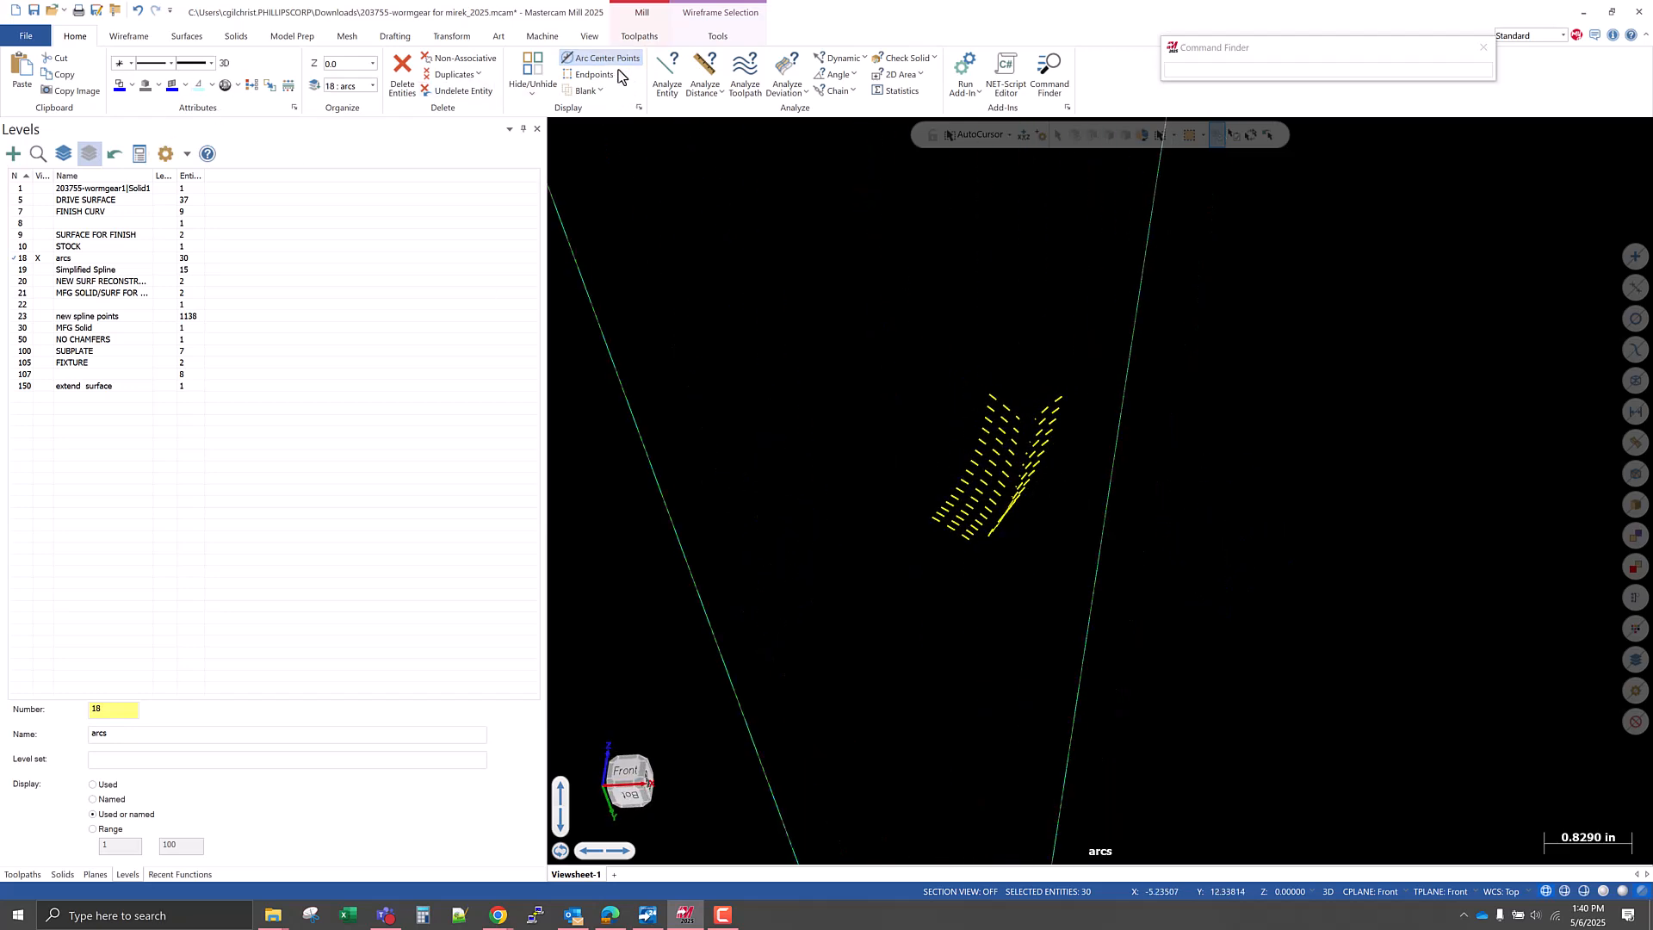
{"action": "scroll", "coordinate": [1018, 525], "scroll_direction": "up", "scroll_amount": 4}
{"action": "key", "text": "Escape"}
{"action": "middle_click_drag", "start_coordinate": [959, 550], "coordinate": [992, 568]}
{"action": "scroll", "coordinate": [988, 555], "scroll_direction": "up", "scroll_amount": 3}
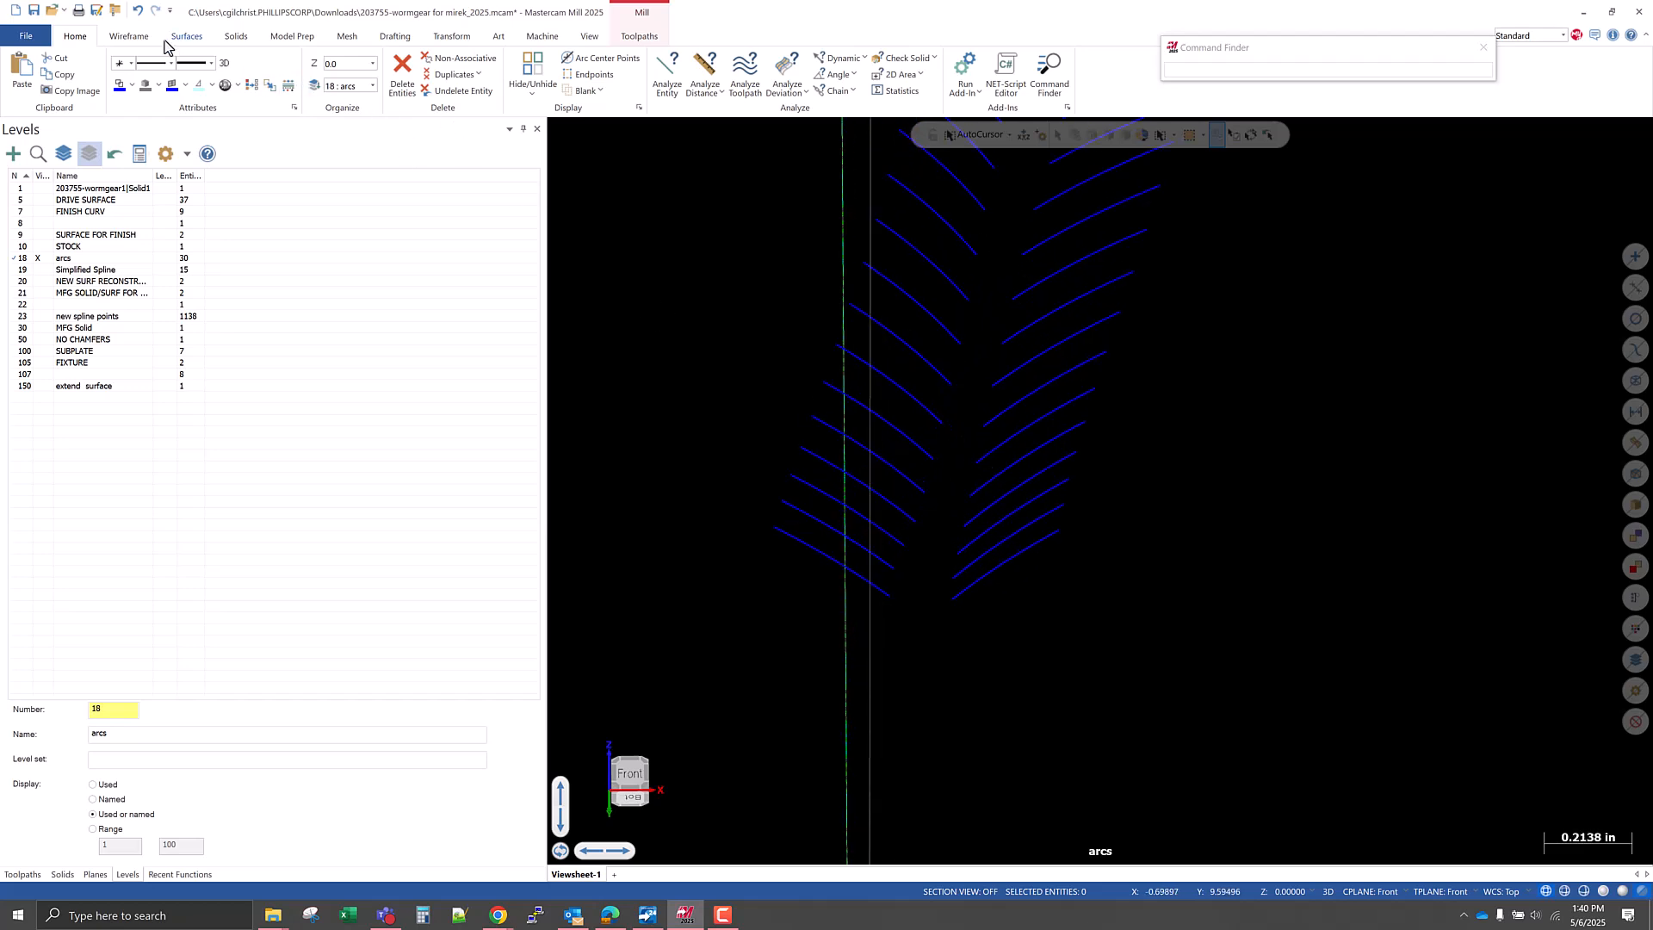
Lengthen the inner ends of the lowest arcs in both rows by 0.1 in so that facing arcs cross.
{"action": "left_click", "coordinate": [133, 37]}
{"action": "left_click", "coordinate": [1014, 90]}
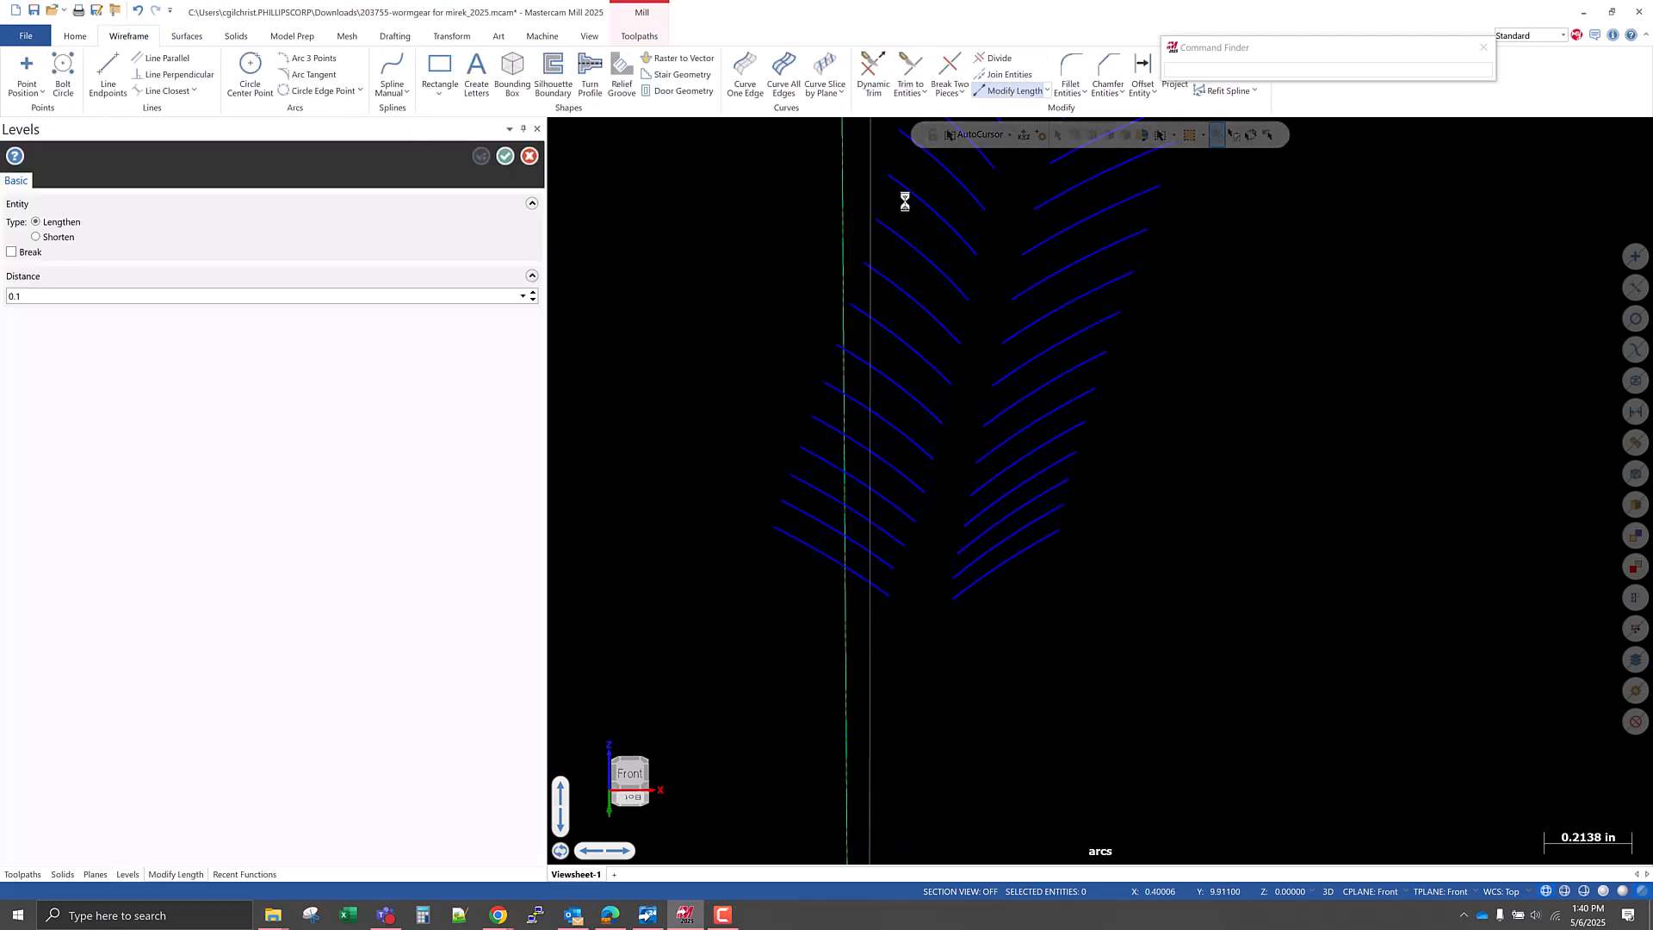
{"action": "left_click", "coordinate": [877, 588]}
{"action": "left_click", "coordinate": [952, 600]}
{"action": "left_click", "coordinate": [956, 576]}
{"action": "left_click", "coordinate": [963, 547]}
{"action": "left_click", "coordinate": [895, 602]}
{"action": "left_click", "coordinate": [901, 578]}
{"action": "left_click", "coordinate": [911, 554]}
{"action": "left_click", "coordinate": [951, 602]}
{"action": "left_click", "coordinate": [951, 583]}
{"action": "middle_click_drag", "start_coordinate": [910, 638], "coordinate": [852, 555]}
{"action": "scroll", "coordinate": [851, 556], "scroll_direction": "up", "scroll_amount": 3}
{"action": "middle_click_drag", "start_coordinate": [730, 422], "coordinate": [787, 399]}
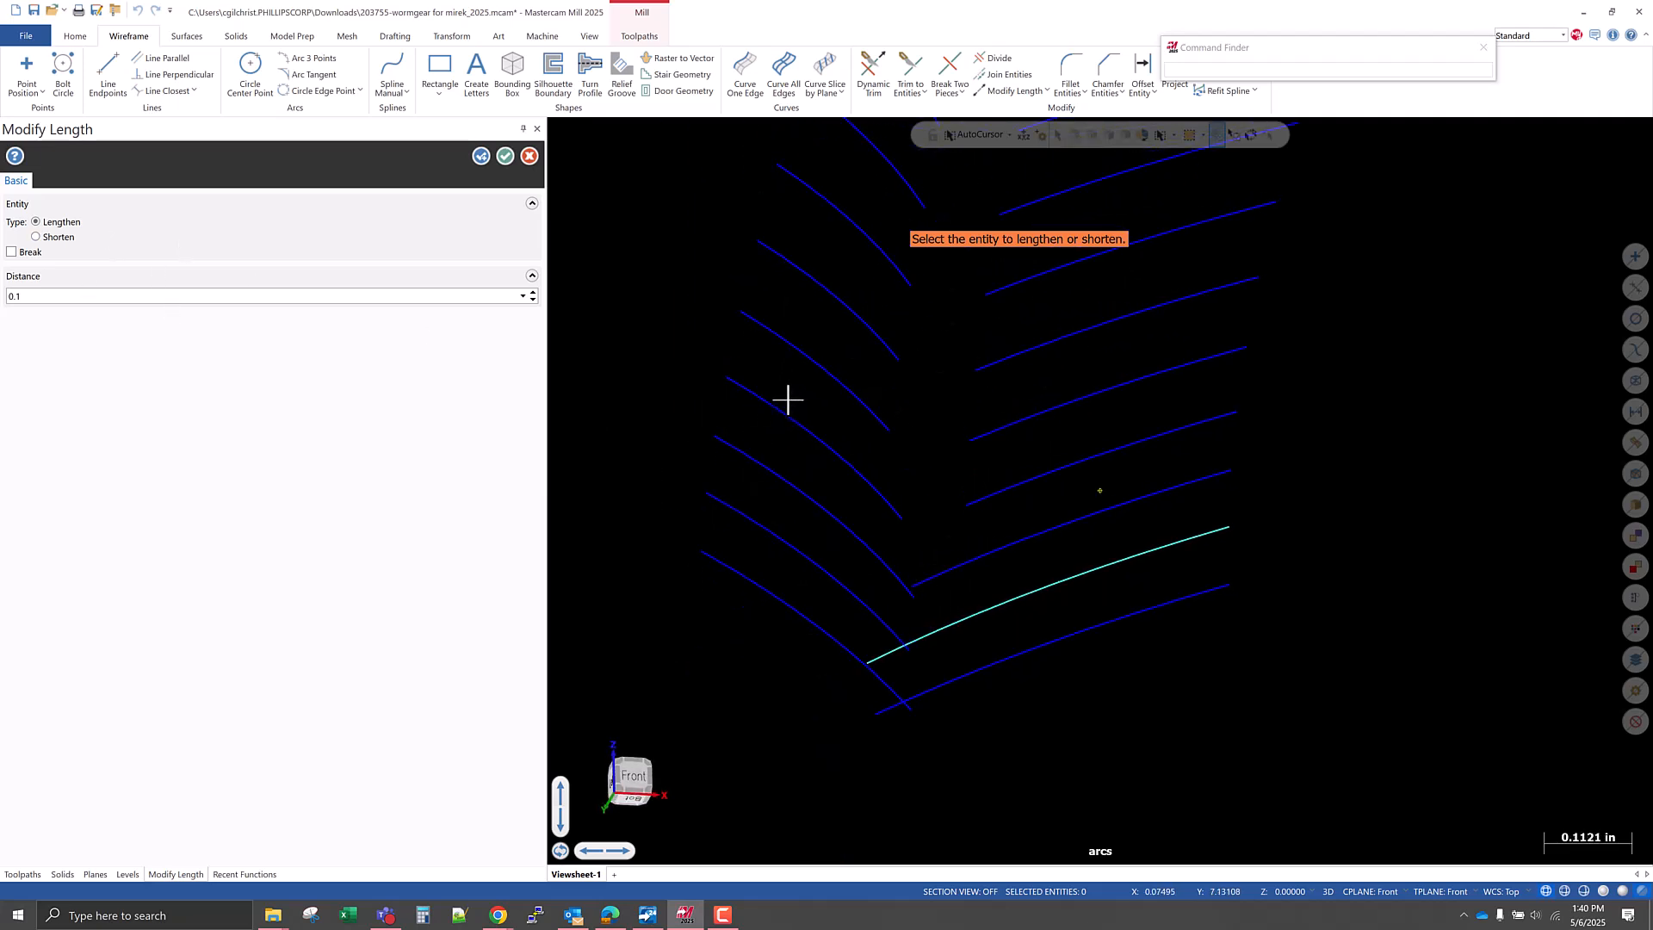
{"action": "left_click", "coordinate": [971, 559]}
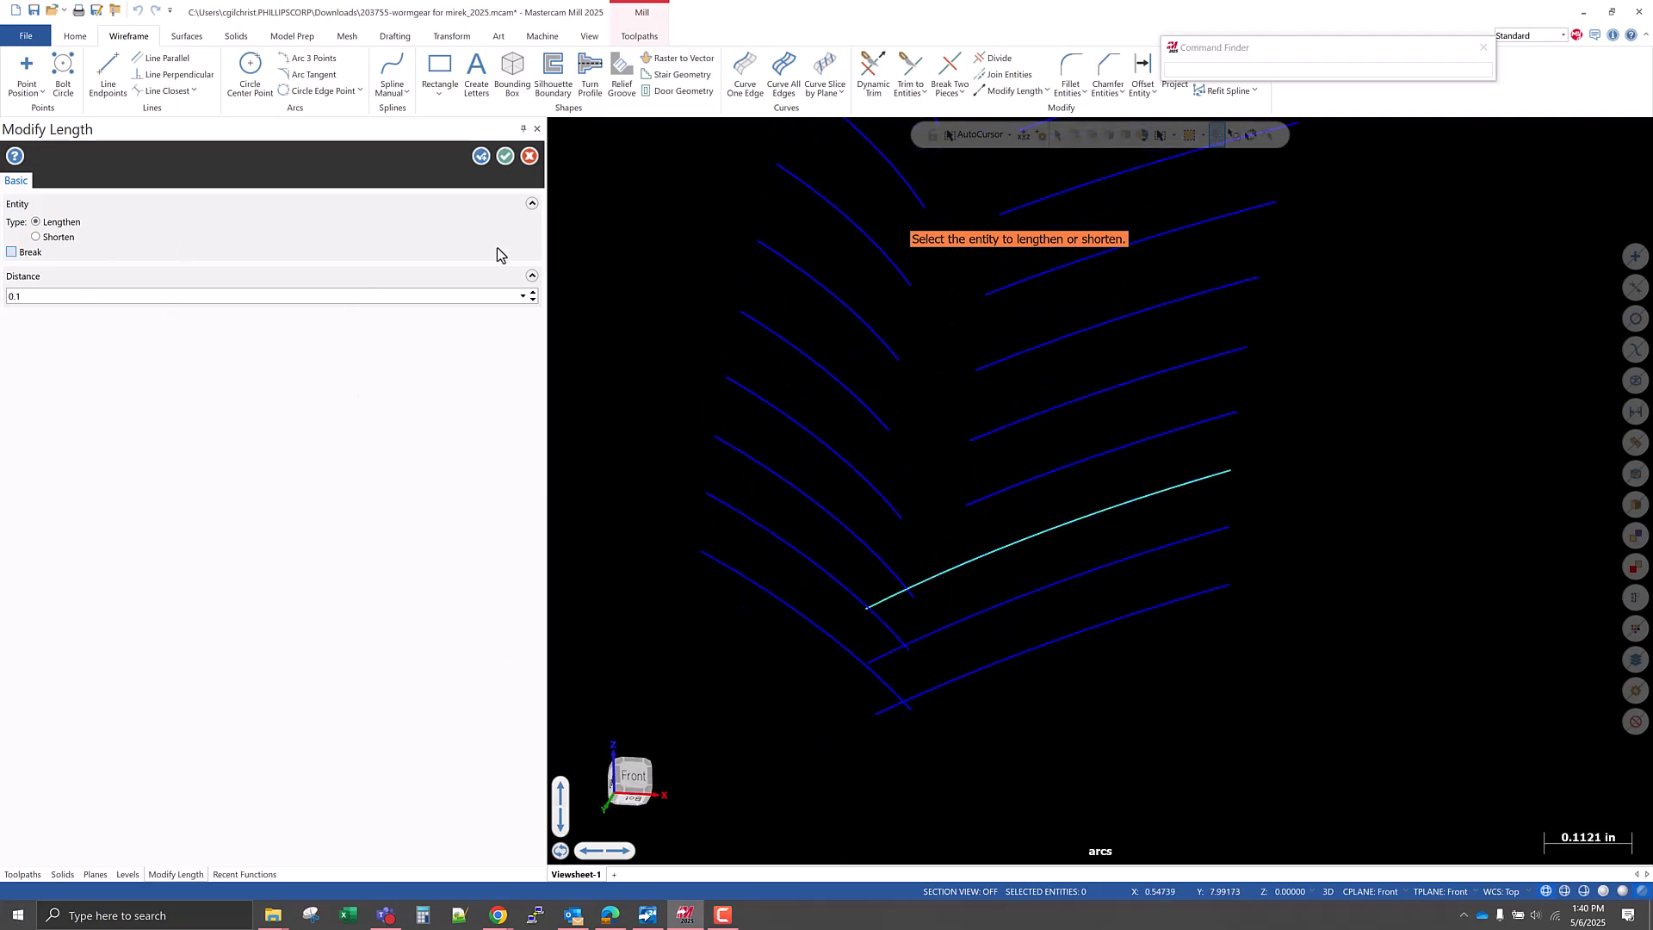
{"action": "left_click", "coordinate": [479, 158]}
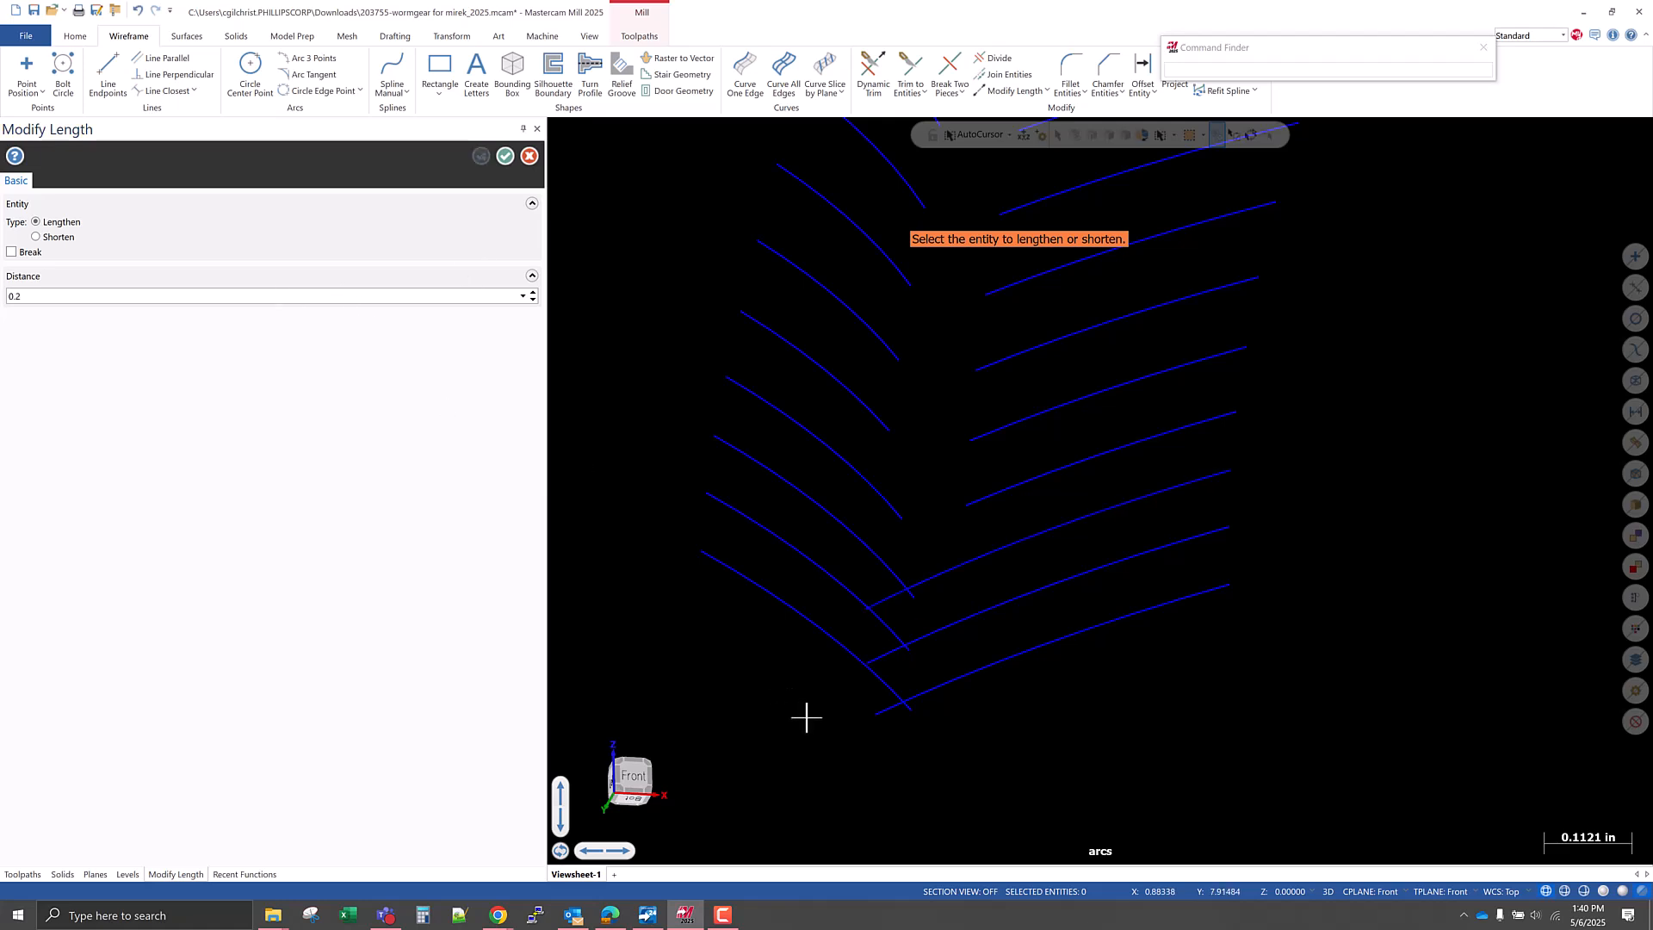
Set the lengthening distance to 0.2 in and extend the inner ends of the next three arcs up in each row.
{"action": "middle_click_drag", "start_coordinate": [914, 550], "coordinate": [955, 592]}
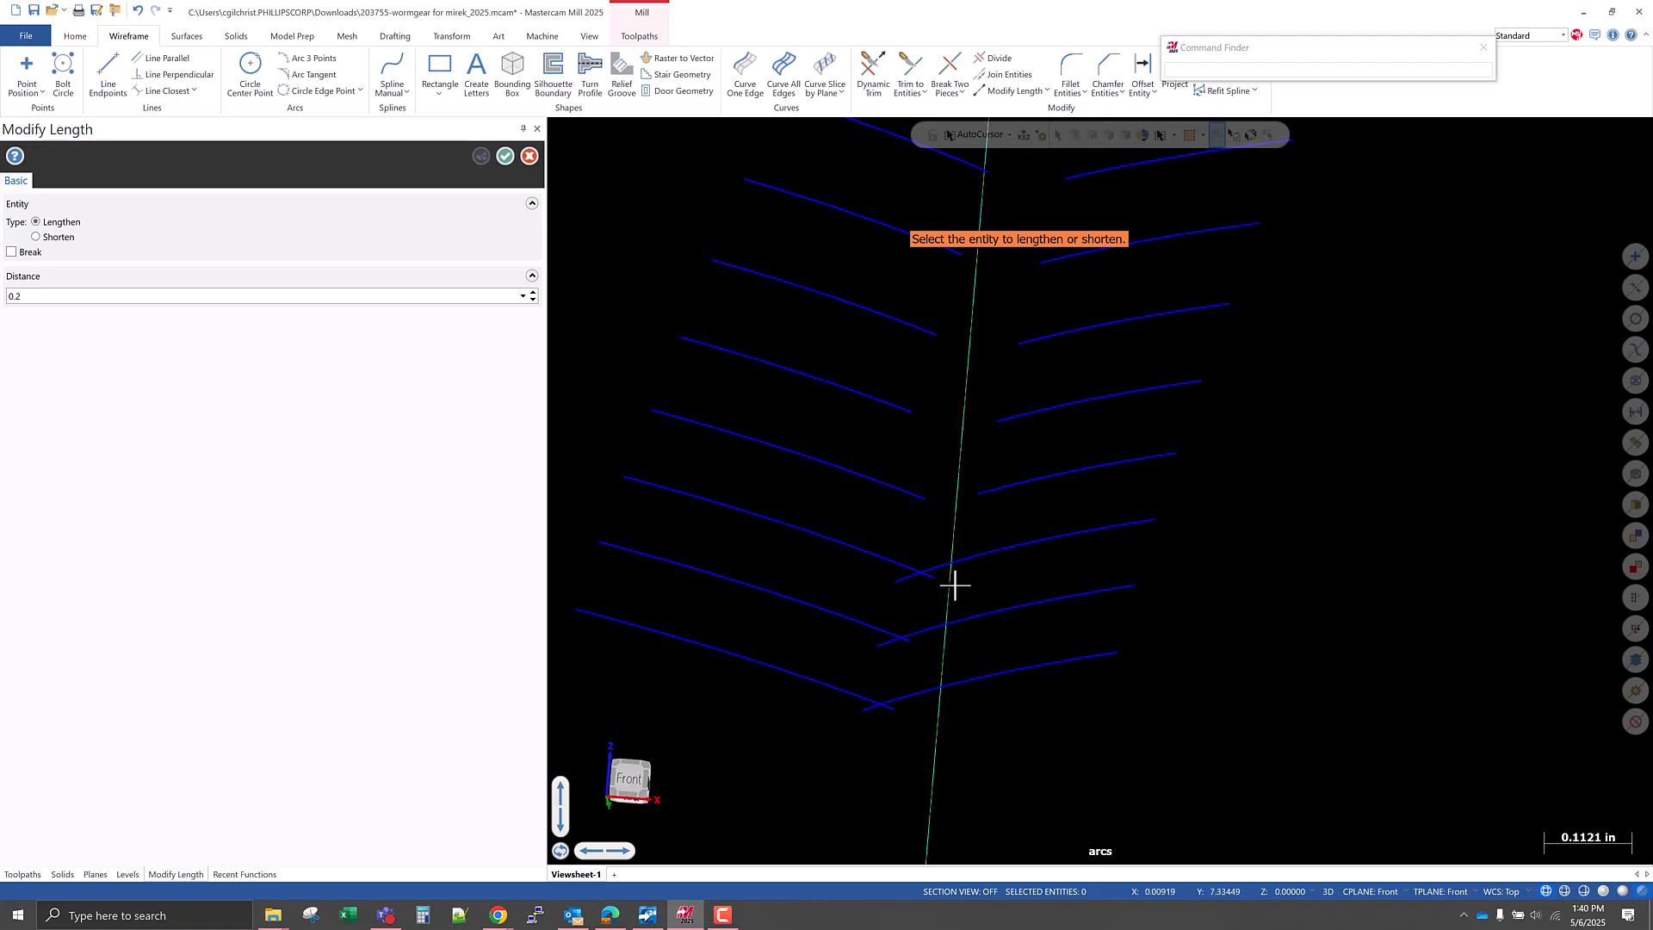
{"action": "left_click", "coordinate": [886, 488]}
{"action": "left_click", "coordinate": [891, 402]}
{"action": "left_click", "coordinate": [929, 332]}
{"action": "left_click", "coordinate": [1042, 347]}
{"action": "left_click", "coordinate": [1036, 411]}
{"action": "left_click", "coordinate": [1026, 482]}
Lengthen the inner ends of the four middle arcs in each row by 0.2 in.
{"action": "scroll", "coordinate": [985, 691], "scroll_direction": "down", "scroll_amount": 5}
{"action": "scroll", "coordinate": [1037, 527], "scroll_direction": "up", "scroll_amount": 3}
{"action": "left_click", "coordinate": [918, 532]}
{"action": "left_click", "coordinate": [1018, 522]}
{"action": "left_click", "coordinate": [931, 463]}
{"action": "left_click", "coordinate": [1022, 471]}
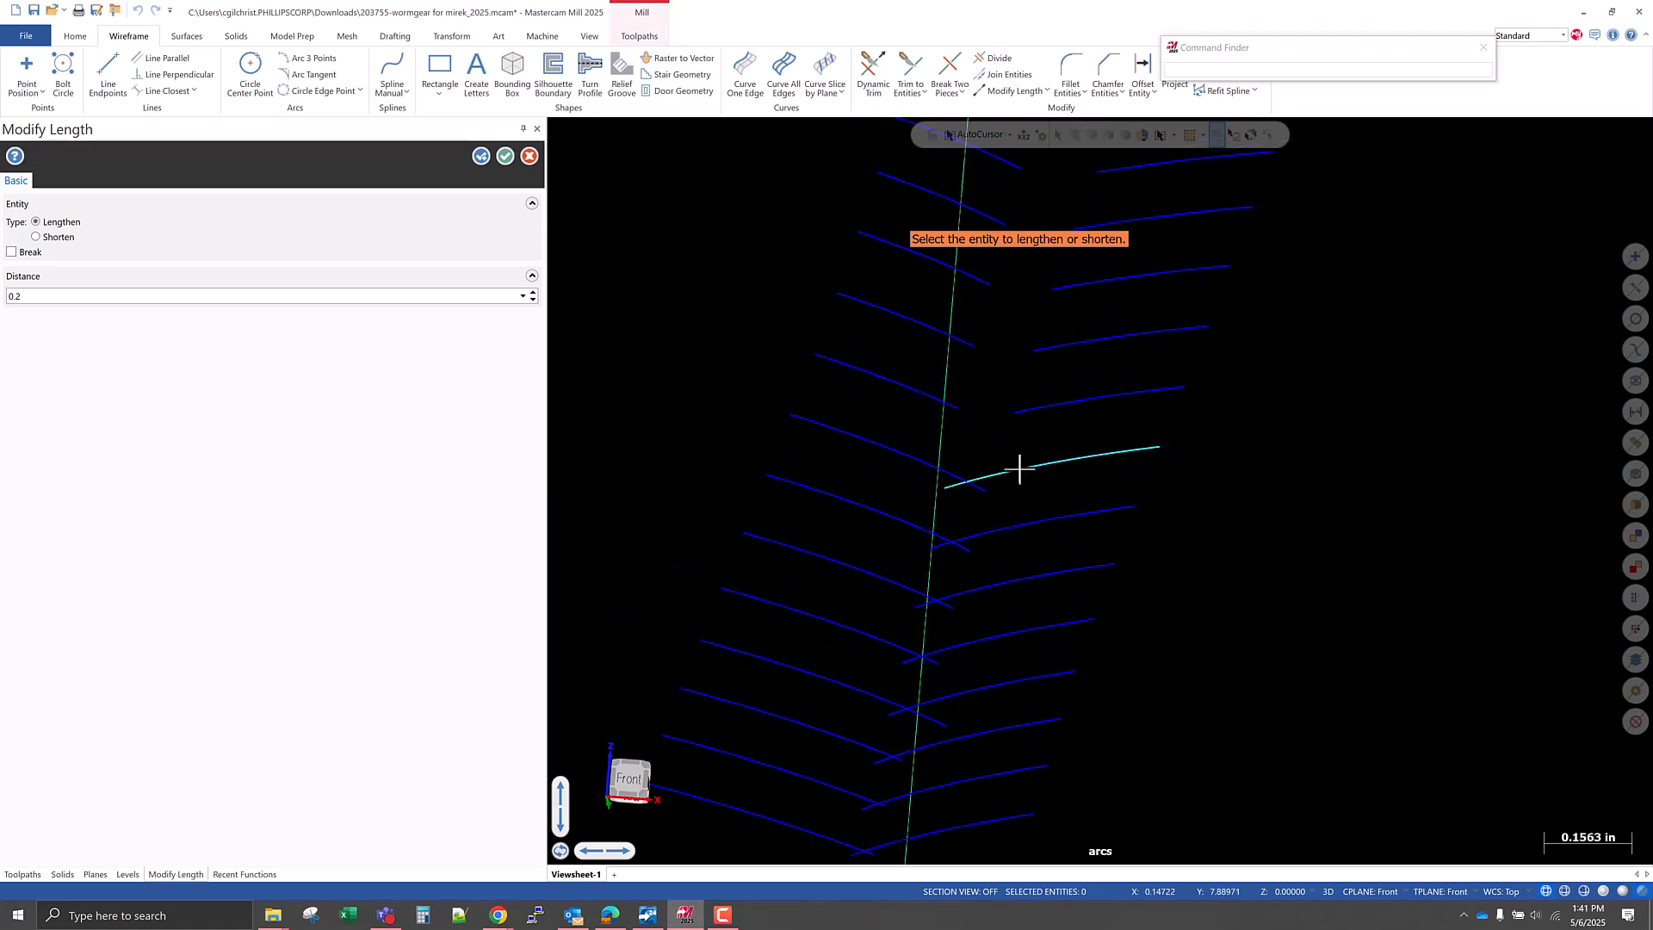
{"action": "left_click", "coordinate": [940, 392]}
{"action": "left_click", "coordinate": [1015, 409]}
{"action": "left_click", "coordinate": [946, 334]}
{"action": "left_click", "coordinate": [1067, 350]}
Lengthen the inner ends of the five uppermost arcs in each row by 0.2 in and finish the length modification.
{"action": "scroll", "coordinate": [887, 714], "scroll_direction": "down", "scroll_amount": 4}
{"action": "scroll", "coordinate": [966, 480], "scroll_direction": "up", "scroll_amount": 3}
{"action": "left_click", "coordinate": [923, 506]}
{"action": "left_click", "coordinate": [1009, 508]}
{"action": "left_click", "coordinate": [943, 452]}
{"action": "left_click", "coordinate": [1005, 454]}
{"action": "left_click", "coordinate": [946, 398]}
{"action": "left_click", "coordinate": [1046, 407]}
{"action": "left_click", "coordinate": [951, 346]}
{"action": "left_click", "coordinate": [1062, 356]}
{"action": "left_click", "coordinate": [978, 295]}
{"action": "left_click", "coordinate": [1048, 303]}
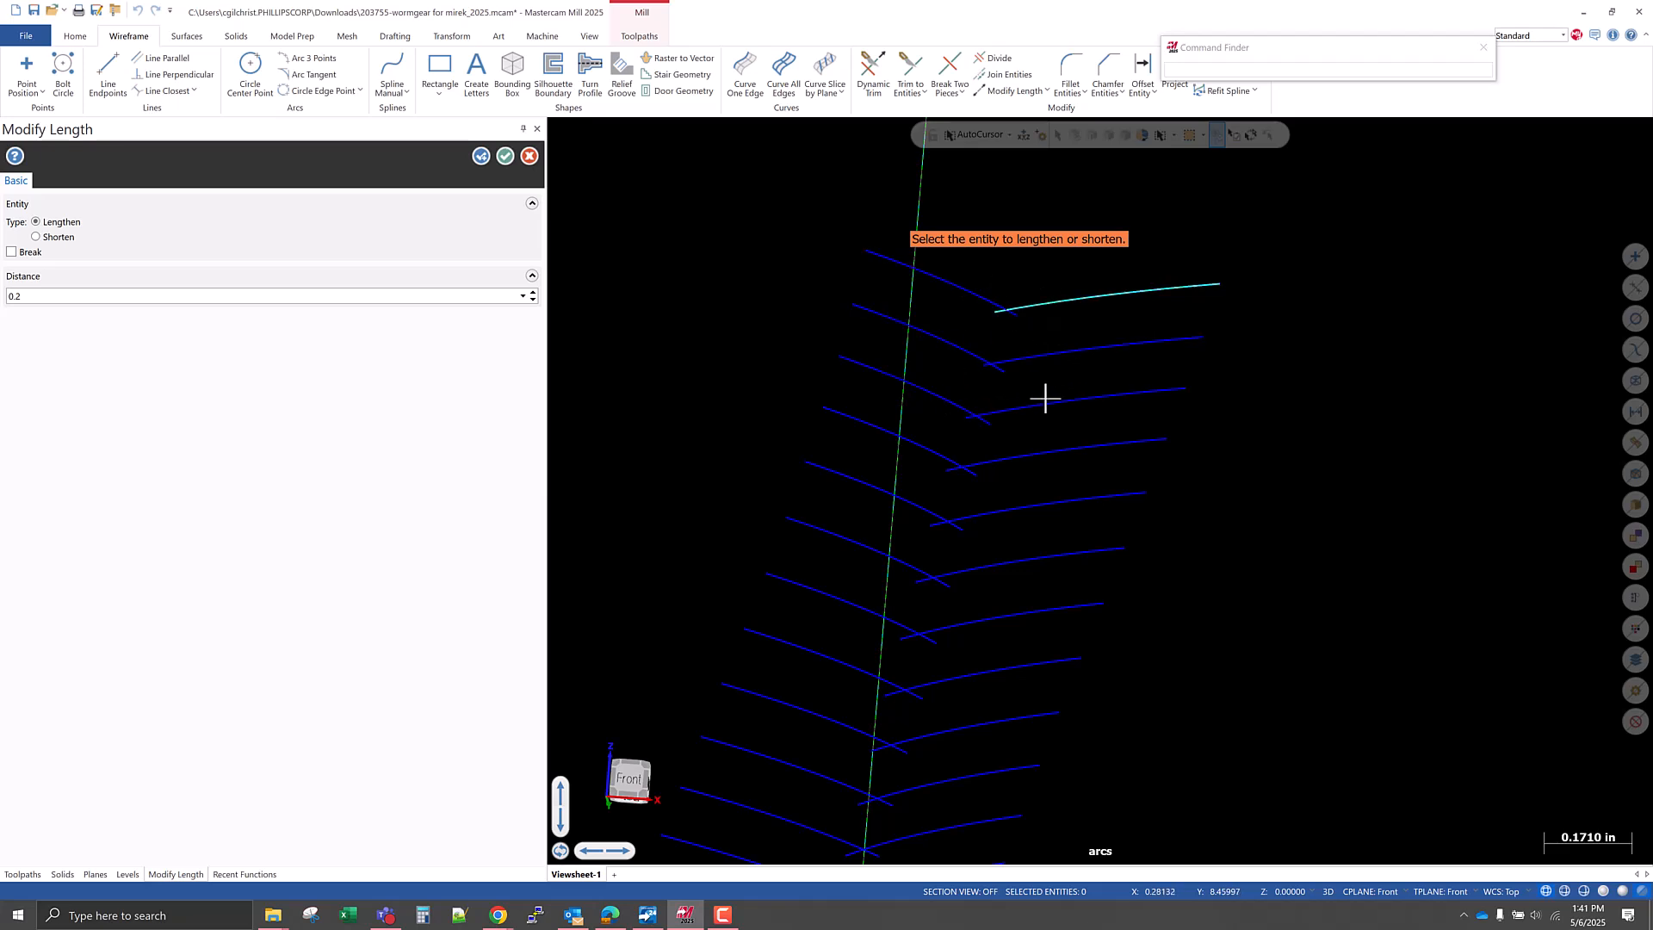
{"action": "left_click", "coordinate": [506, 158]}
Move the Command Finder clear of the commands and set both the construction plane and tool plane to Top.
{"action": "scroll", "coordinate": [981, 405], "scroll_direction": "up", "scroll_amount": 5}
{"action": "middle_click_drag", "start_coordinate": [994, 356], "coordinate": [996, 343]}
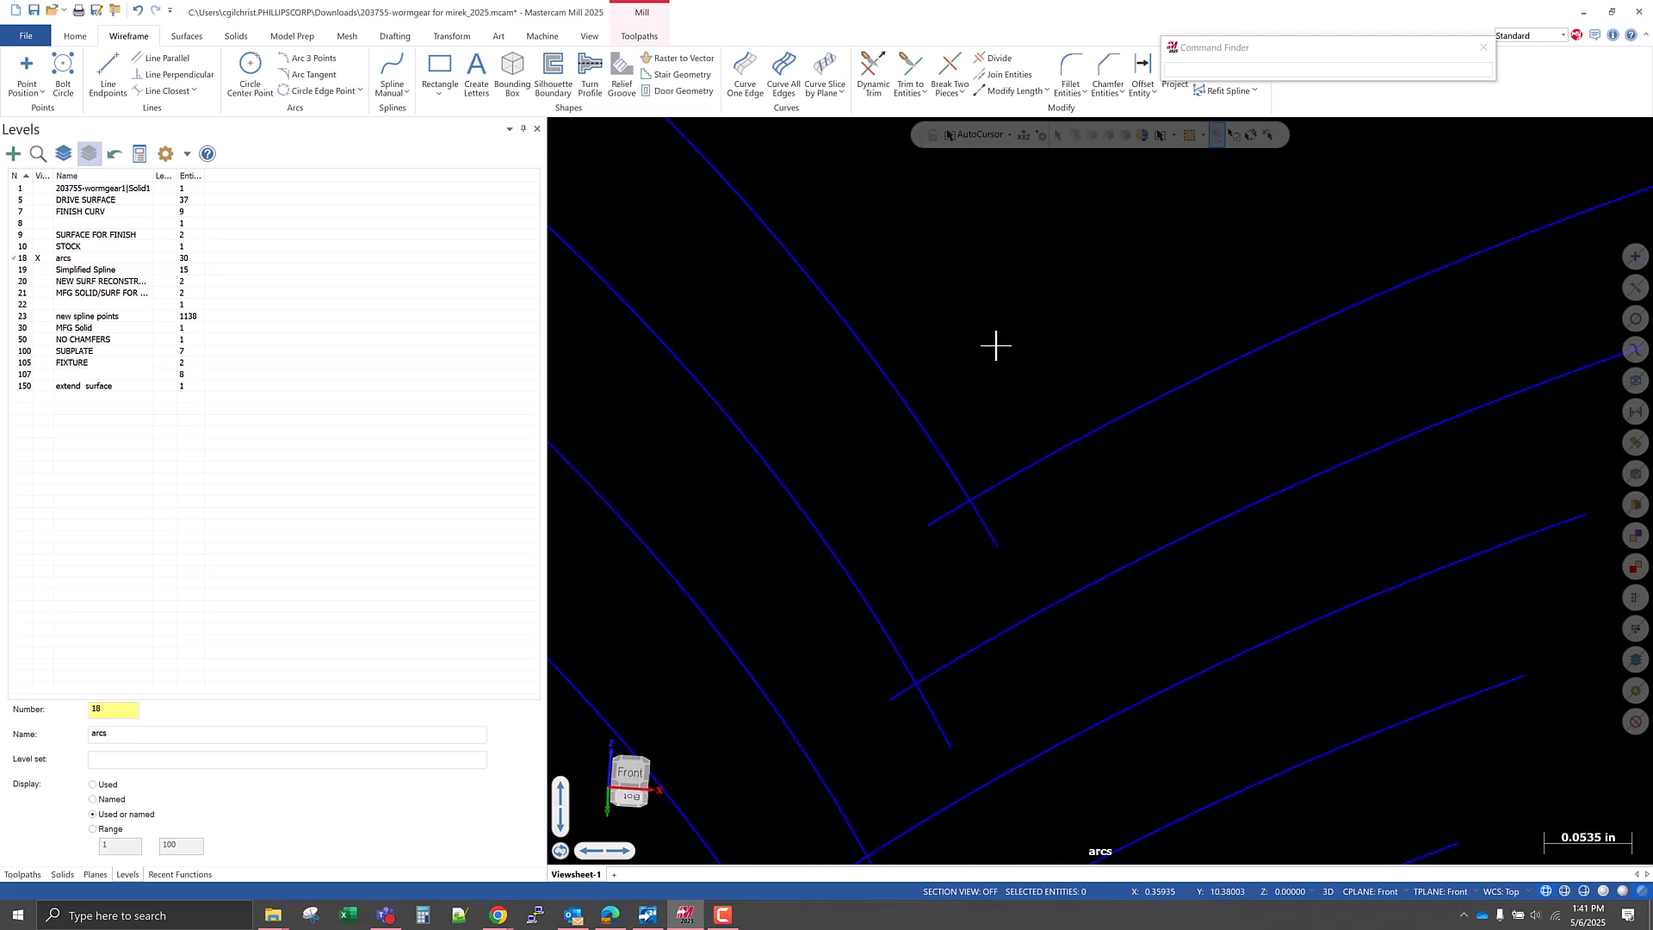
{"action": "scroll", "coordinate": [967, 376], "scroll_direction": "down", "scroll_amount": 2}
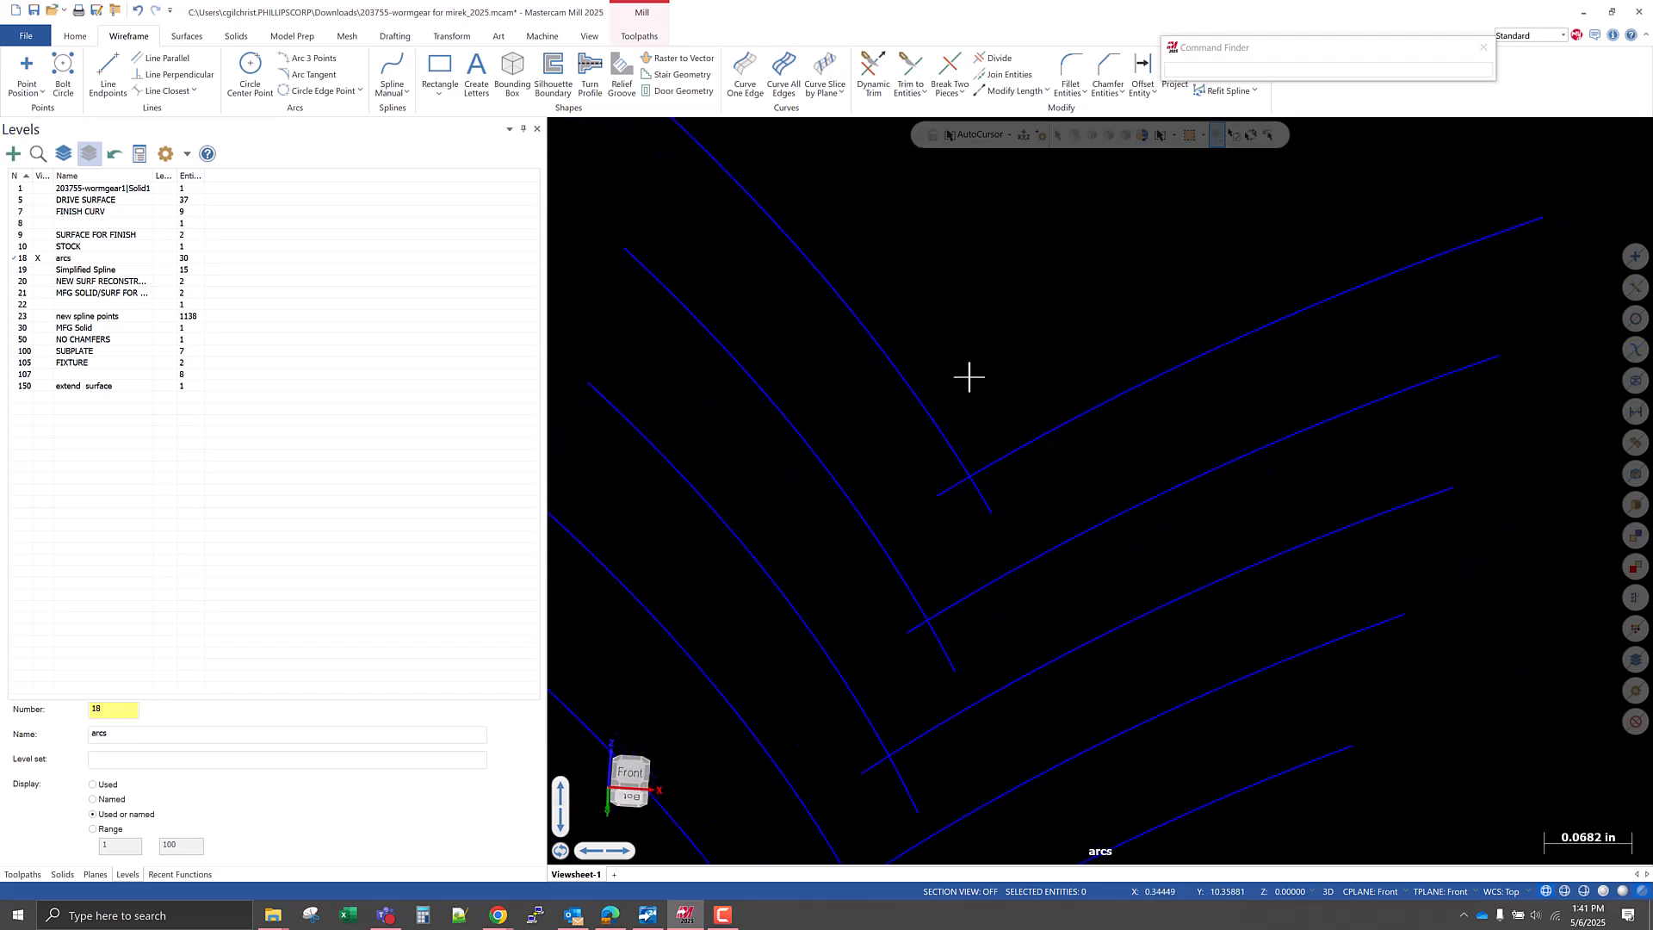
{"action": "left_click_drag", "start_coordinate": [1282, 49], "coordinate": [1390, 126]}
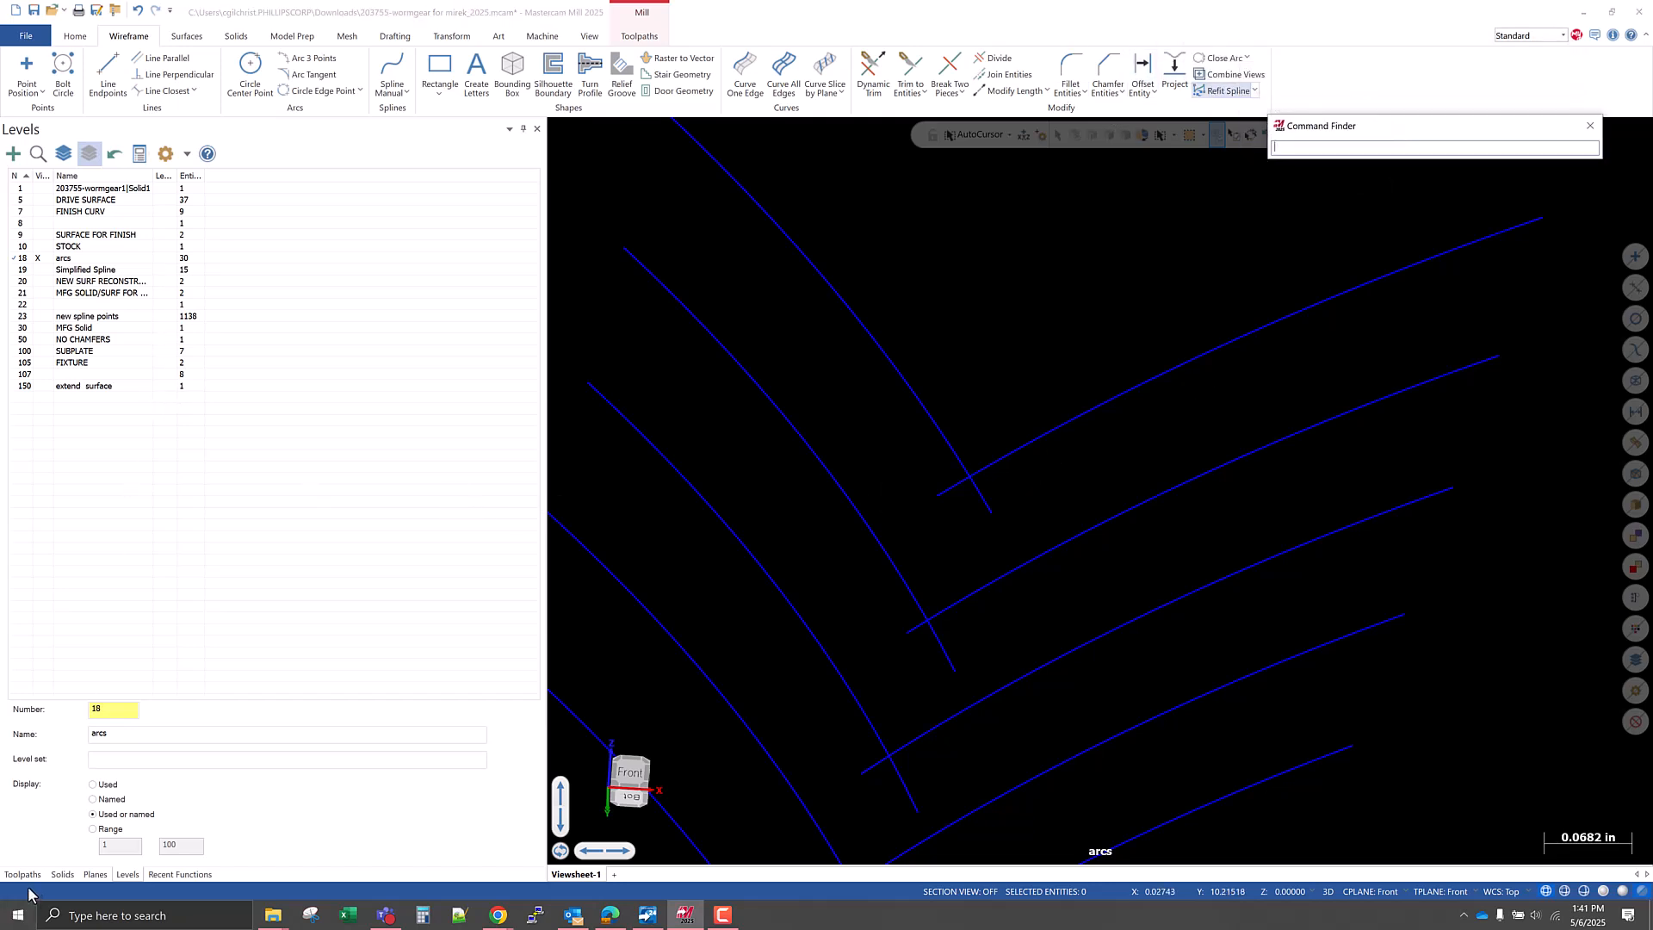
{"action": "left_click", "coordinate": [94, 873]}
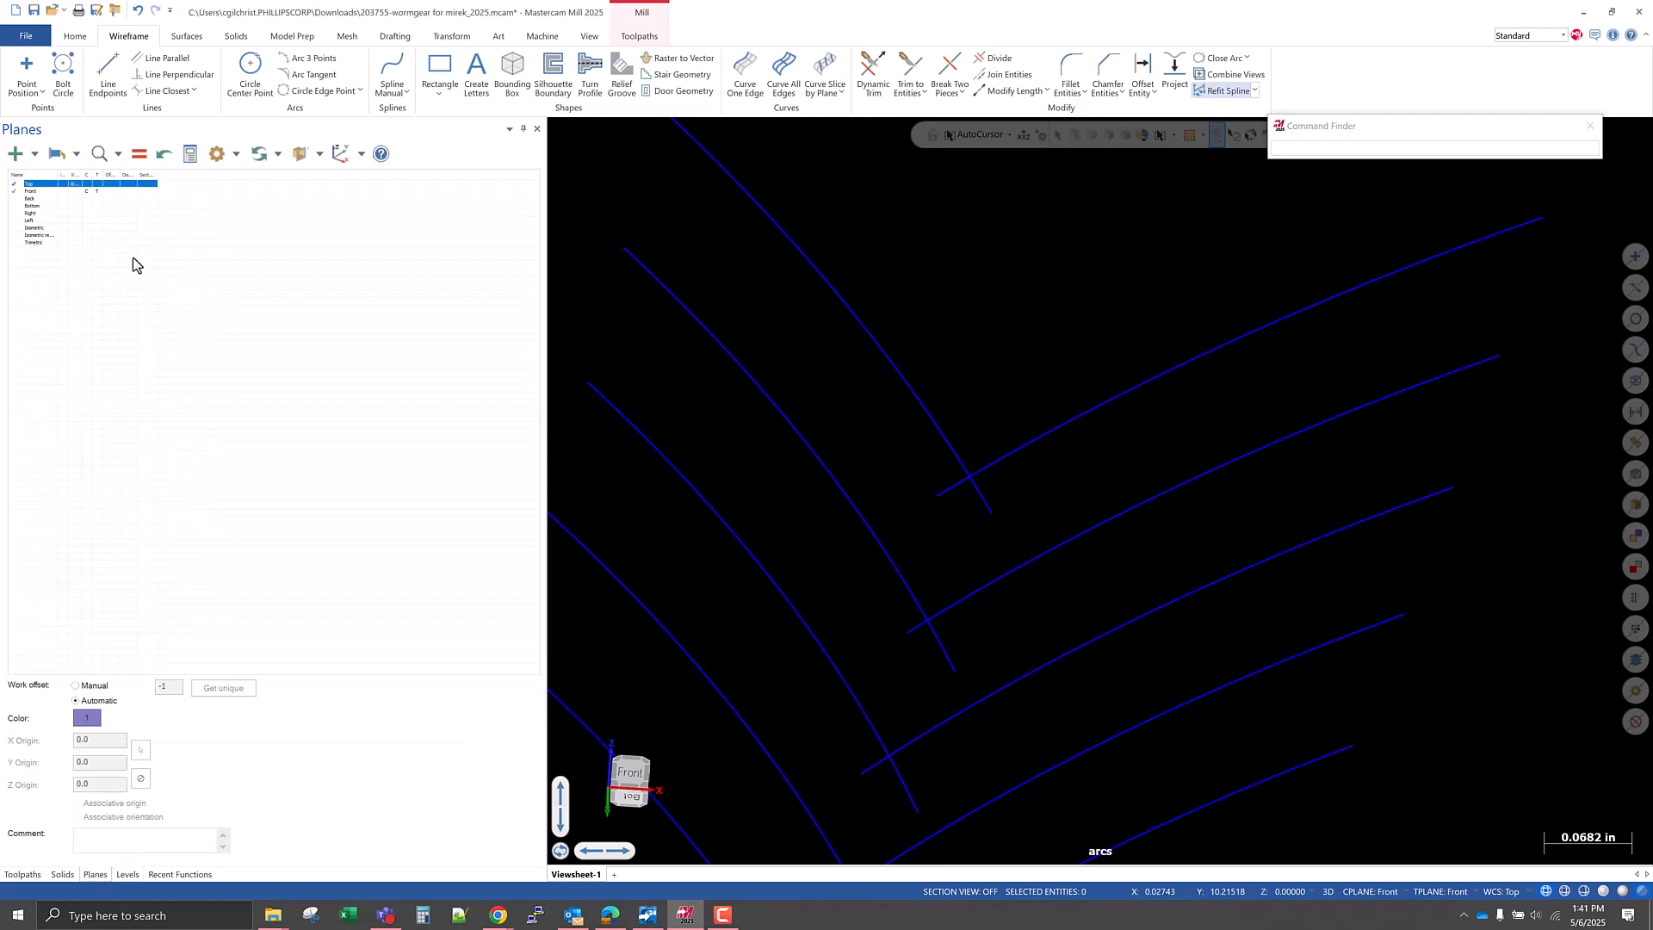
{"action": "left_click", "coordinate": [87, 183]}
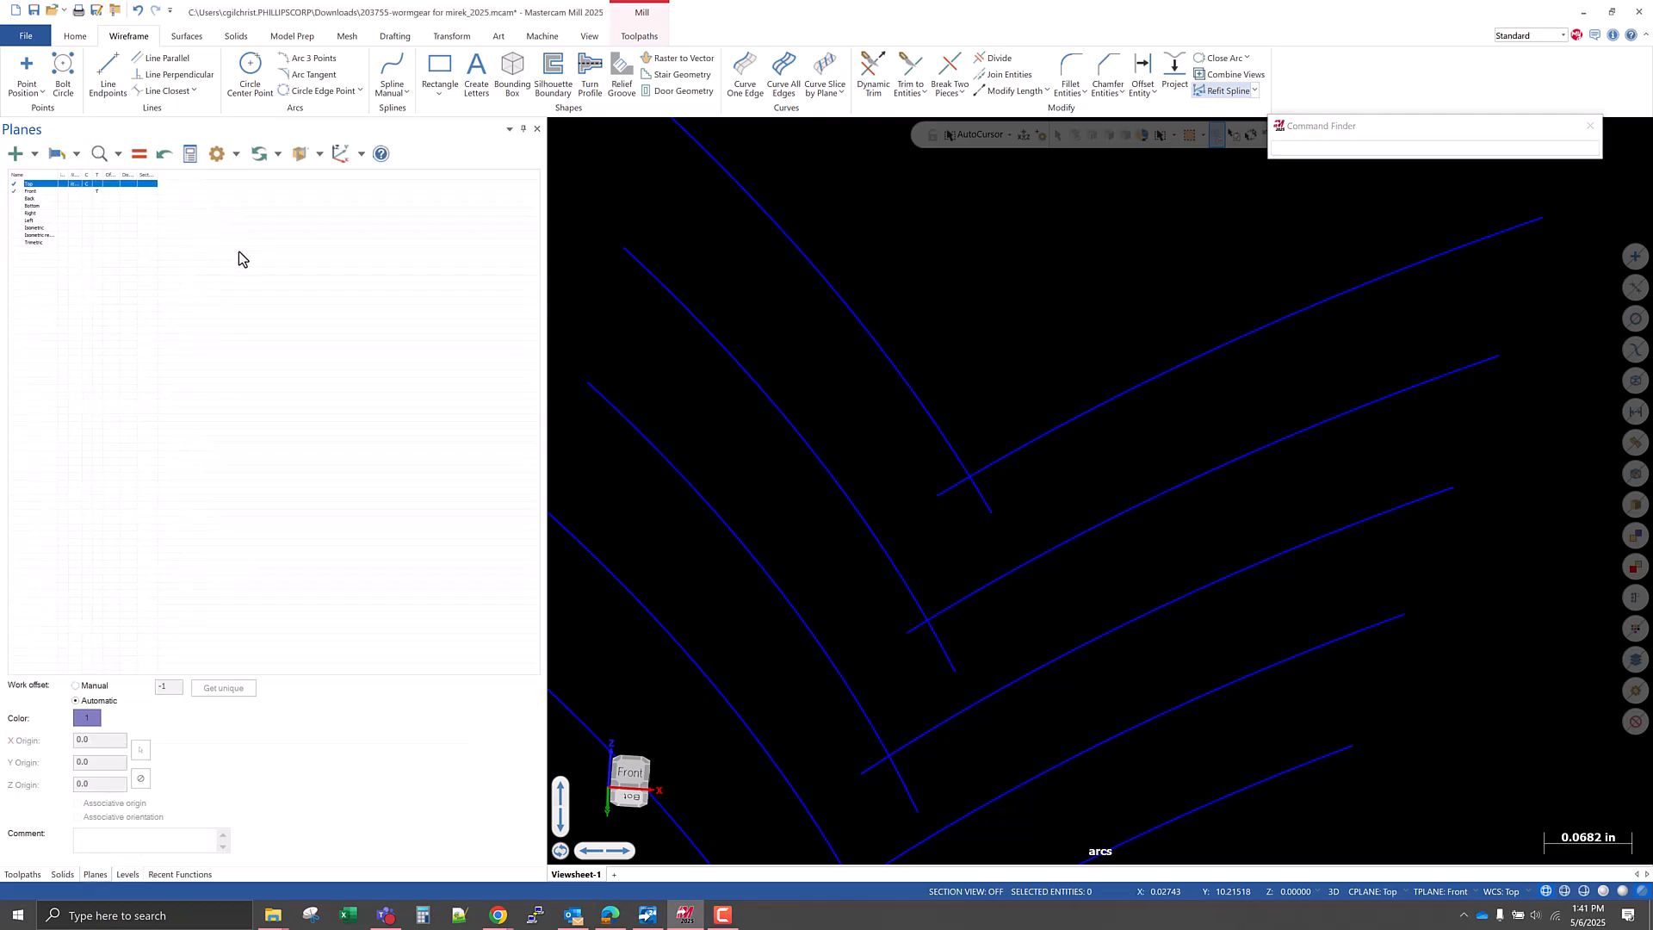
{"action": "left_click", "coordinate": [97, 184]}
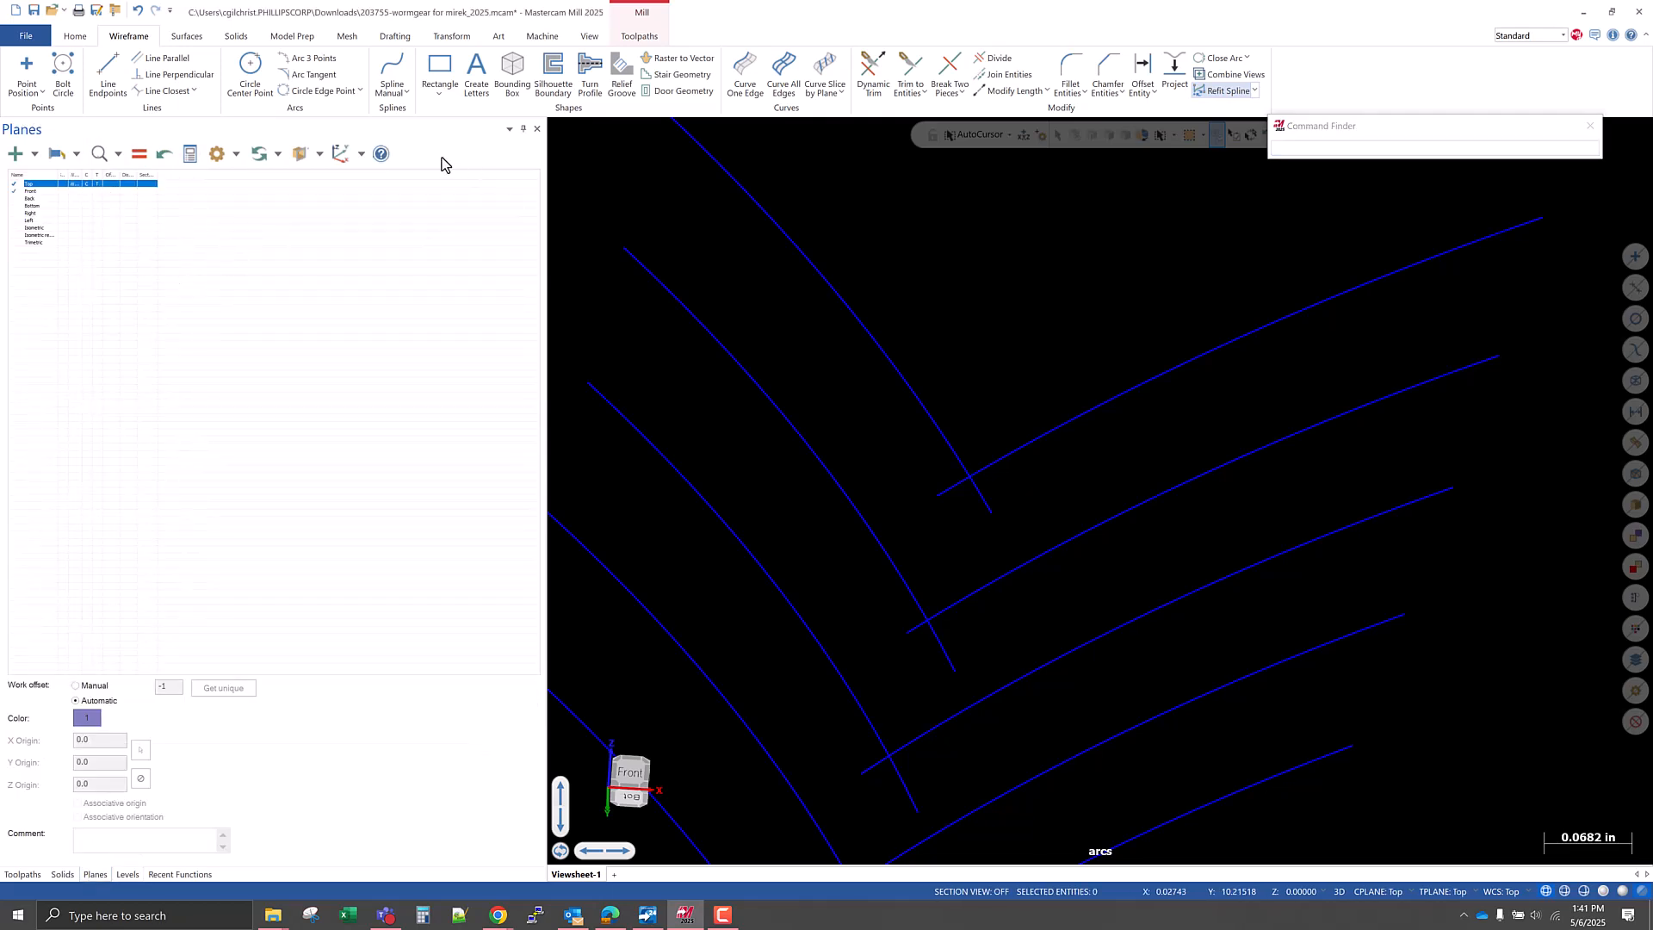
Set the font size of the planes list to 14.
{"action": "left_click", "coordinate": [508, 130]}
{"action": "left_click", "coordinate": [528, 147]}
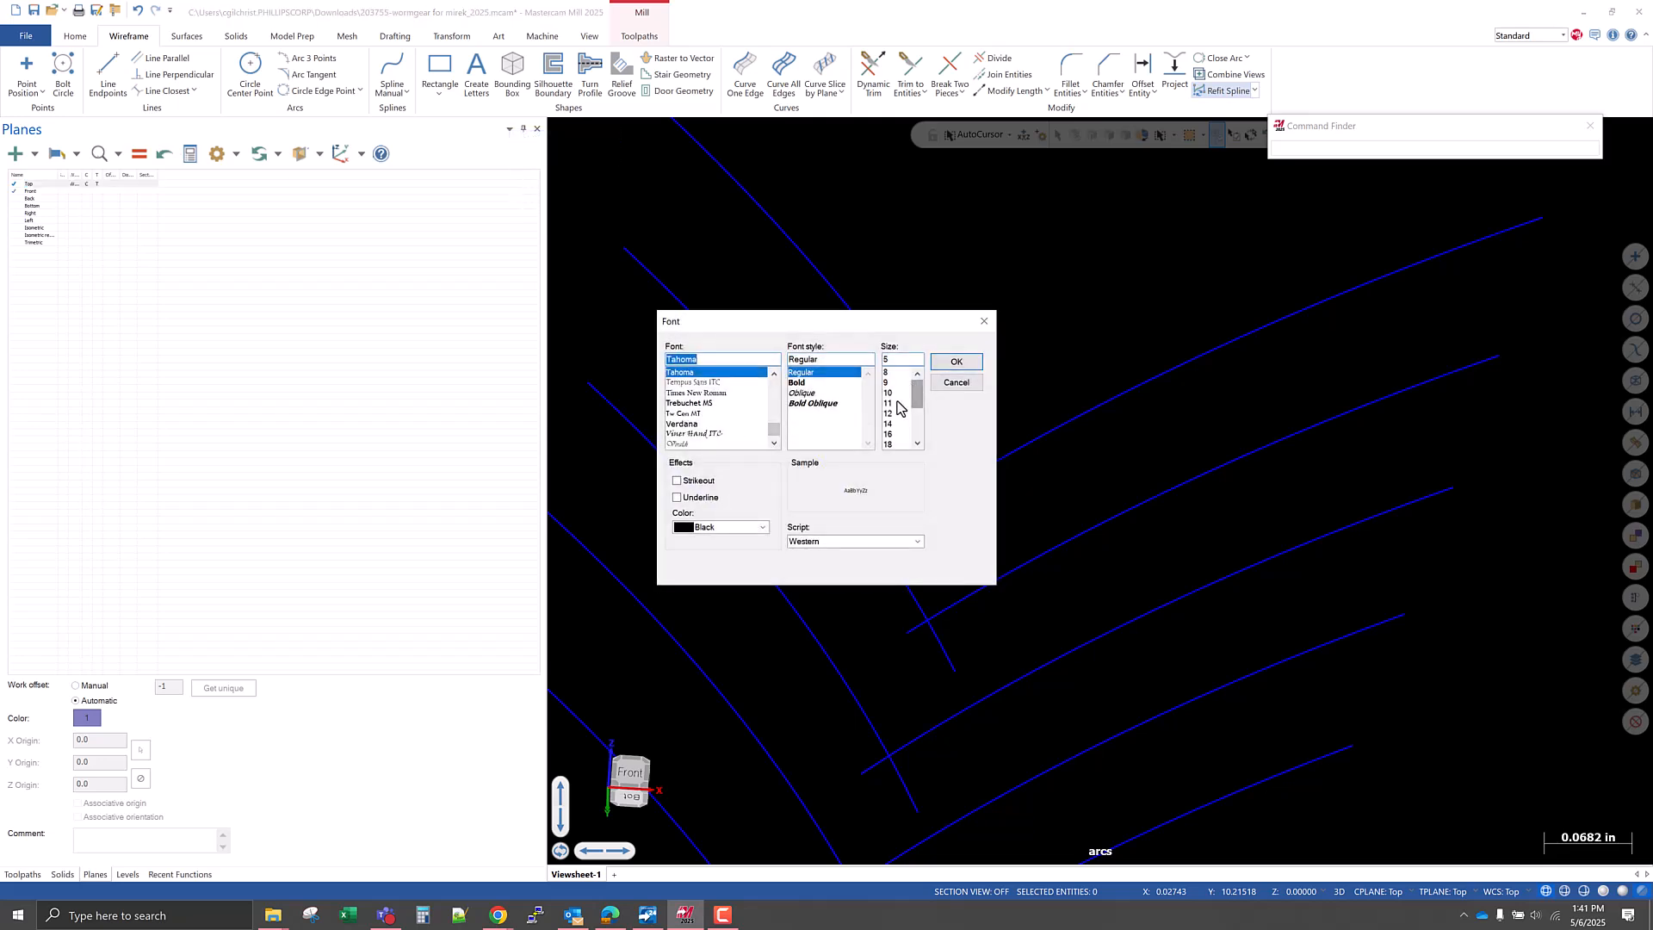
{"action": "left_click", "coordinate": [887, 434]}
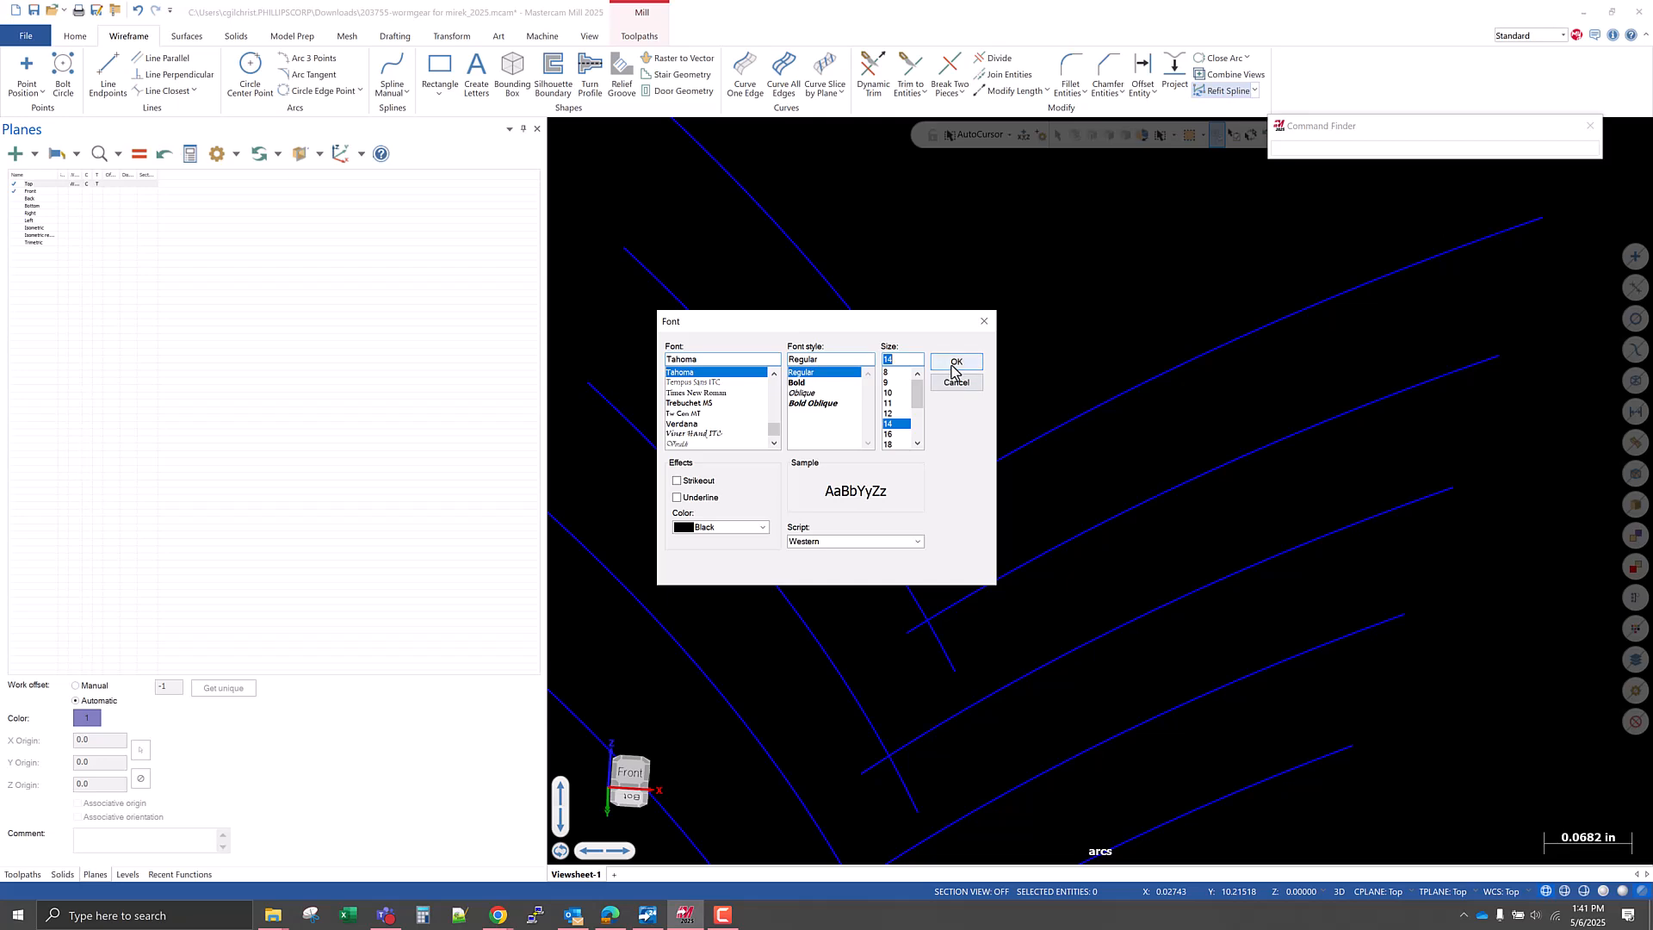
{"action": "left_click", "coordinate": [951, 361]}
Widen the columns of the planes list so the headings and plane names can be read.
{"action": "left_click_drag", "start_coordinate": [58, 183], "coordinate": [146, 178]}
{"action": "double_click", "coordinate": [146, 178]}
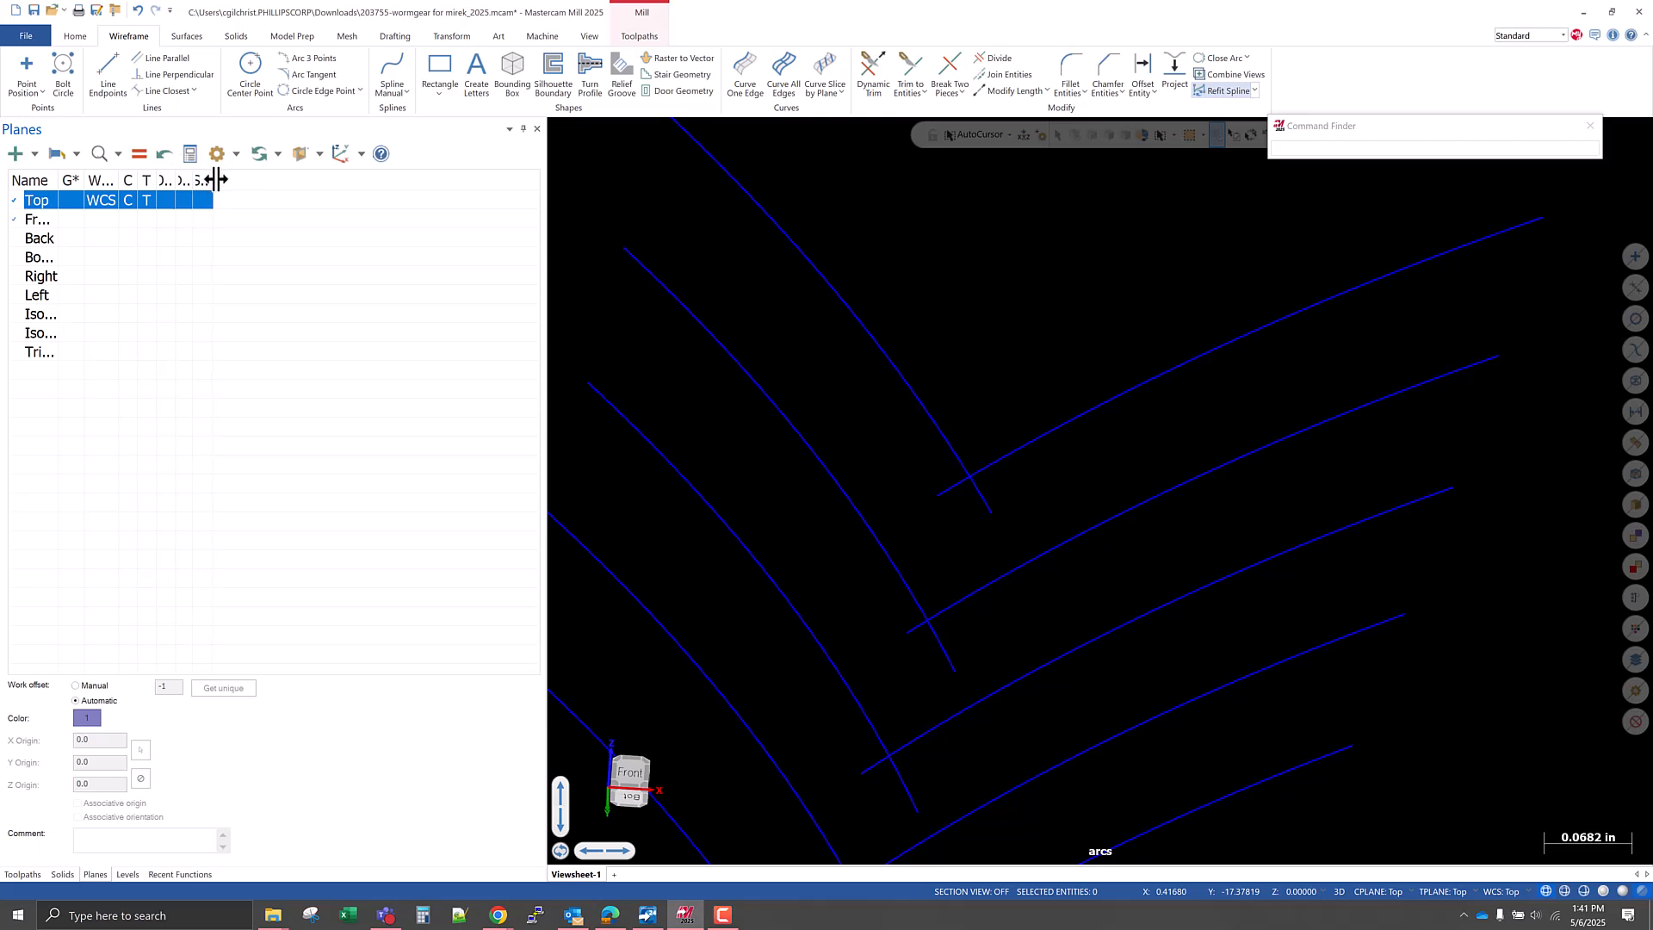
{"action": "left_click_drag", "start_coordinate": [212, 186], "coordinate": [136, 178]}
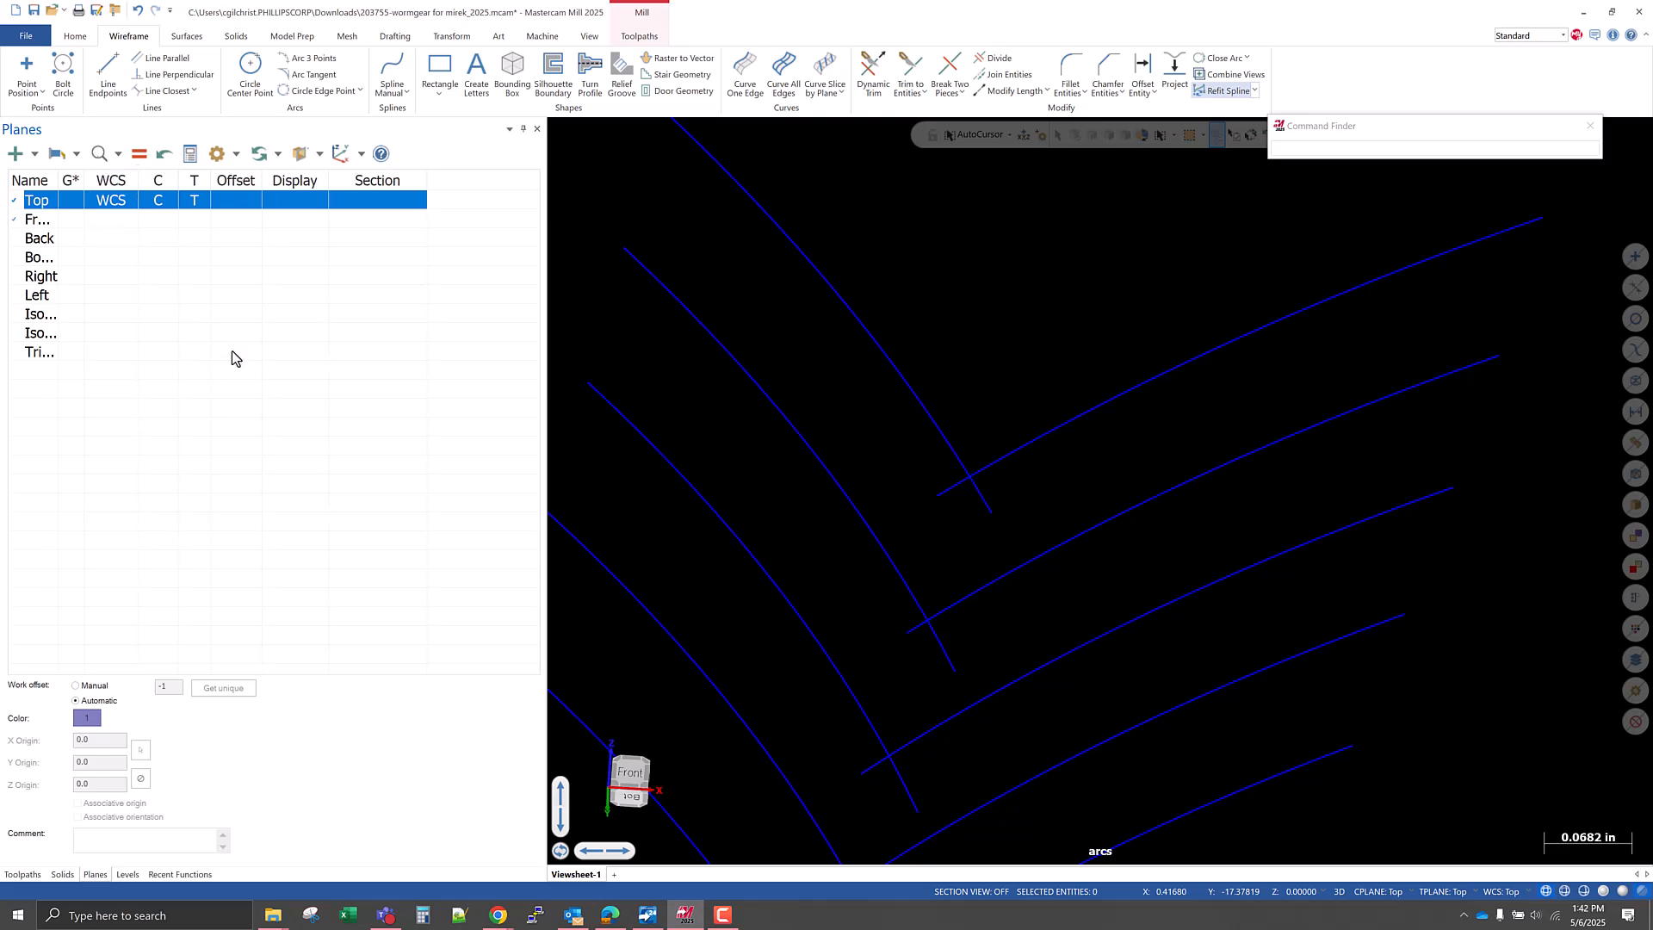
{"action": "left_click_drag", "start_coordinate": [59, 179], "coordinate": [97, 181]}
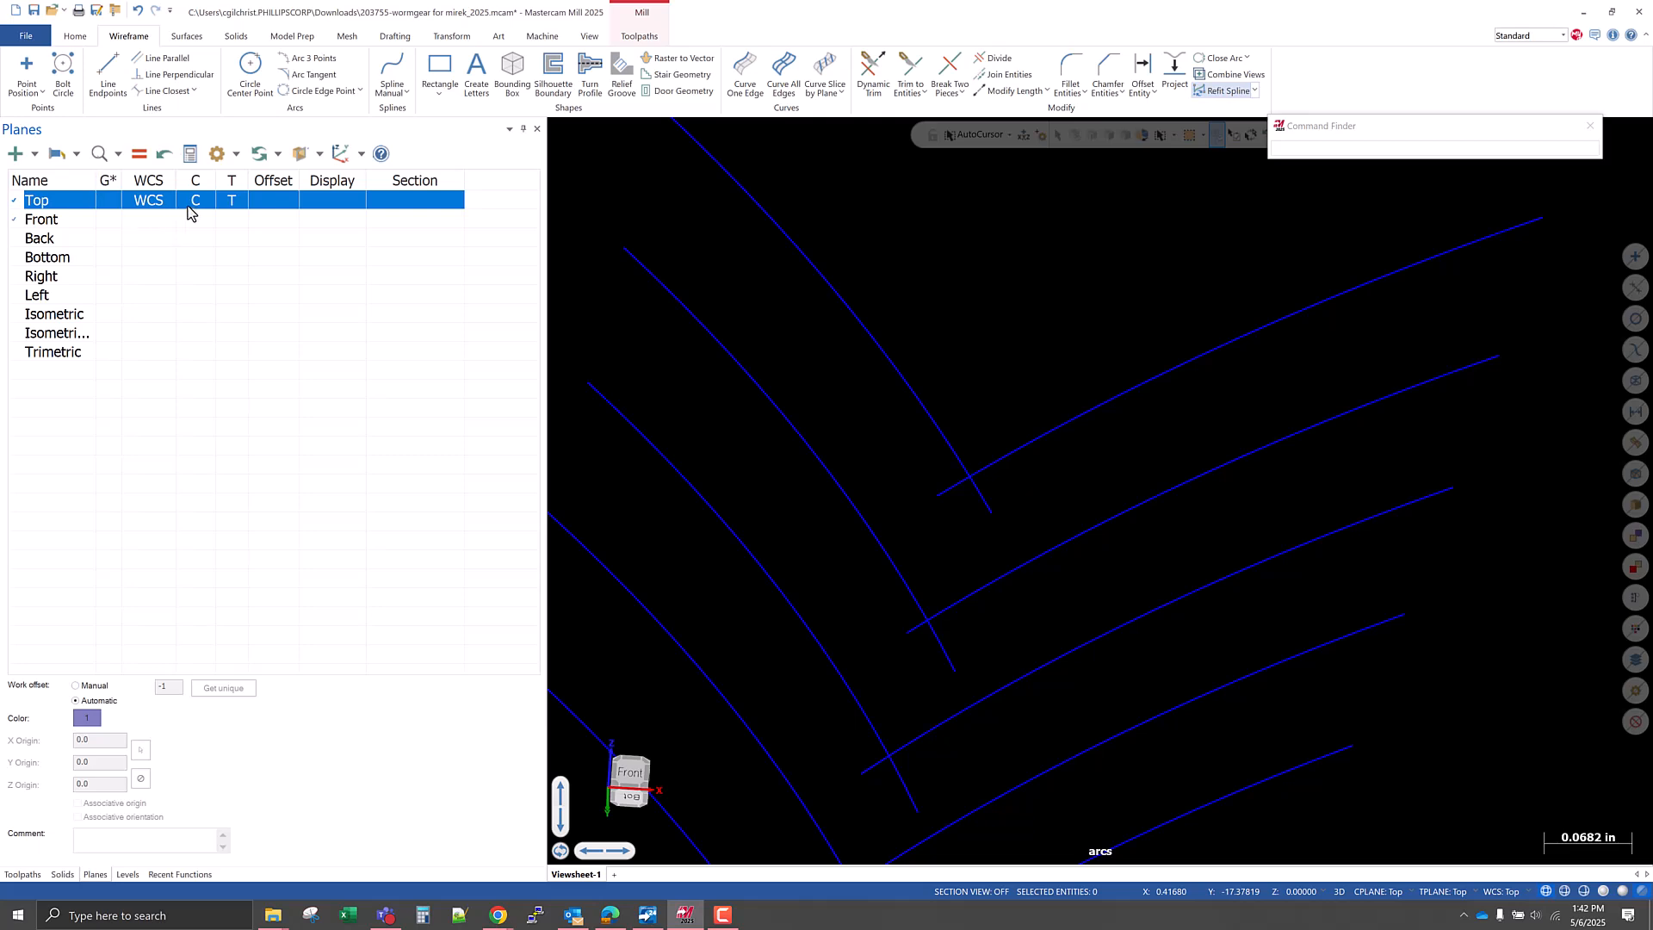
With Divide in Trim mode, remove the overhanging ends where the two uppermost arc pairs cross.
{"action": "scroll", "coordinate": [815, 431], "scroll_direction": "down", "scroll_amount": 1}
{"action": "scroll", "coordinate": [848, 401], "scroll_direction": "down", "scroll_amount": 1}
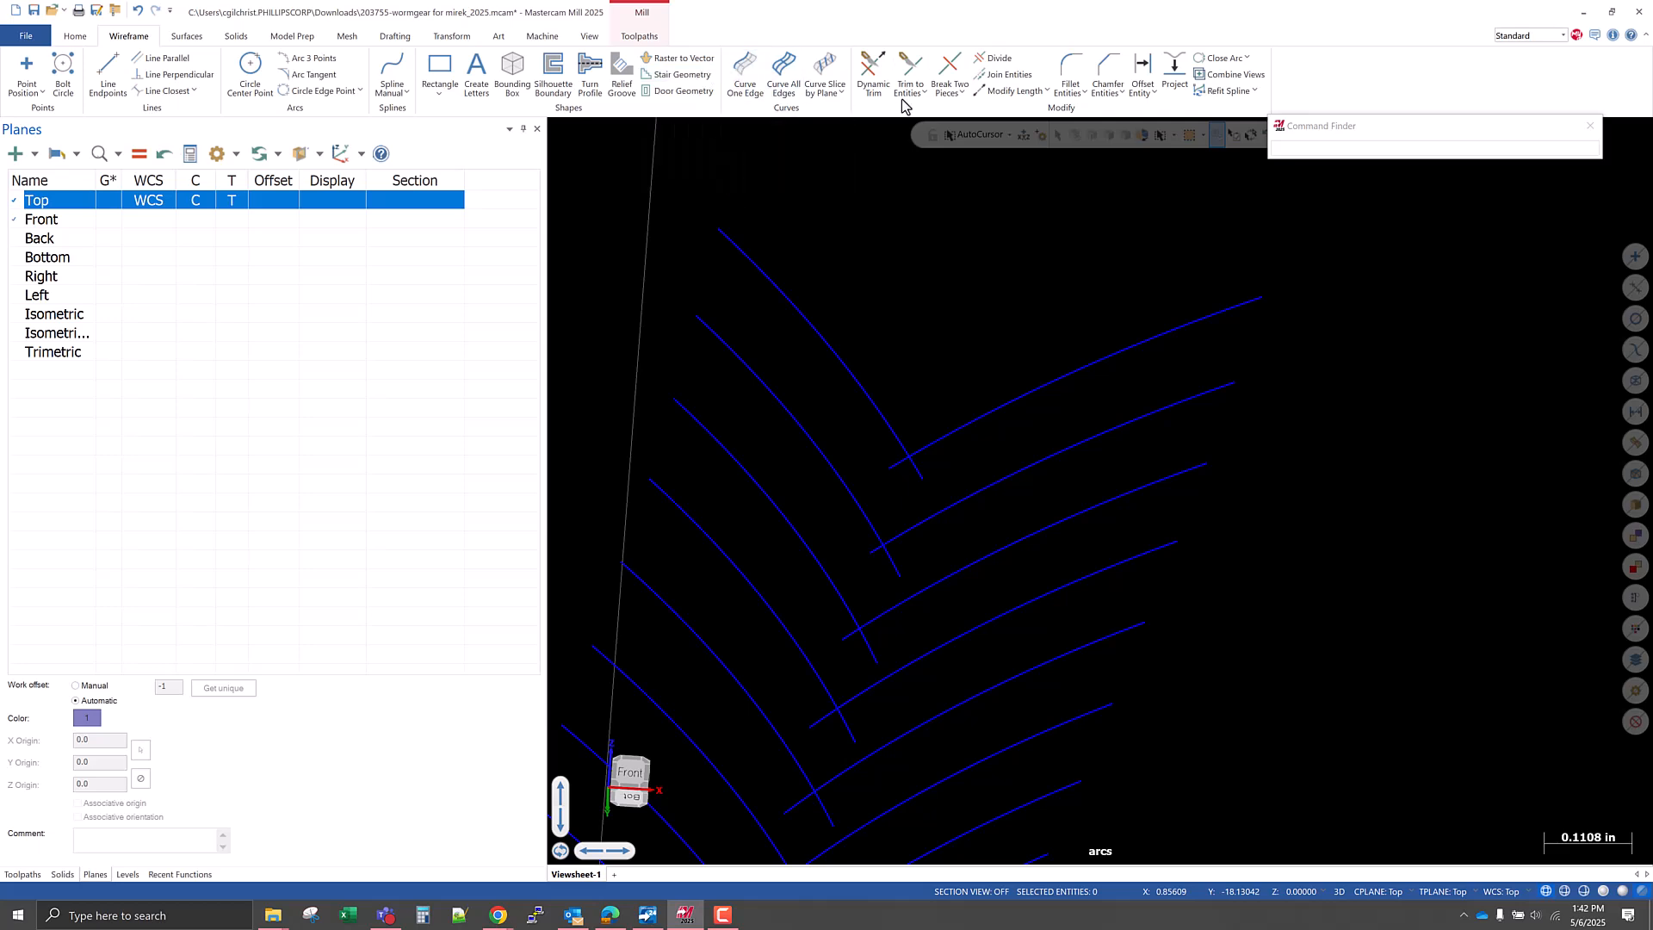
{"action": "left_click", "coordinate": [999, 58]}
{"action": "scroll", "coordinate": [910, 455], "scroll_direction": "up", "scroll_amount": 3}
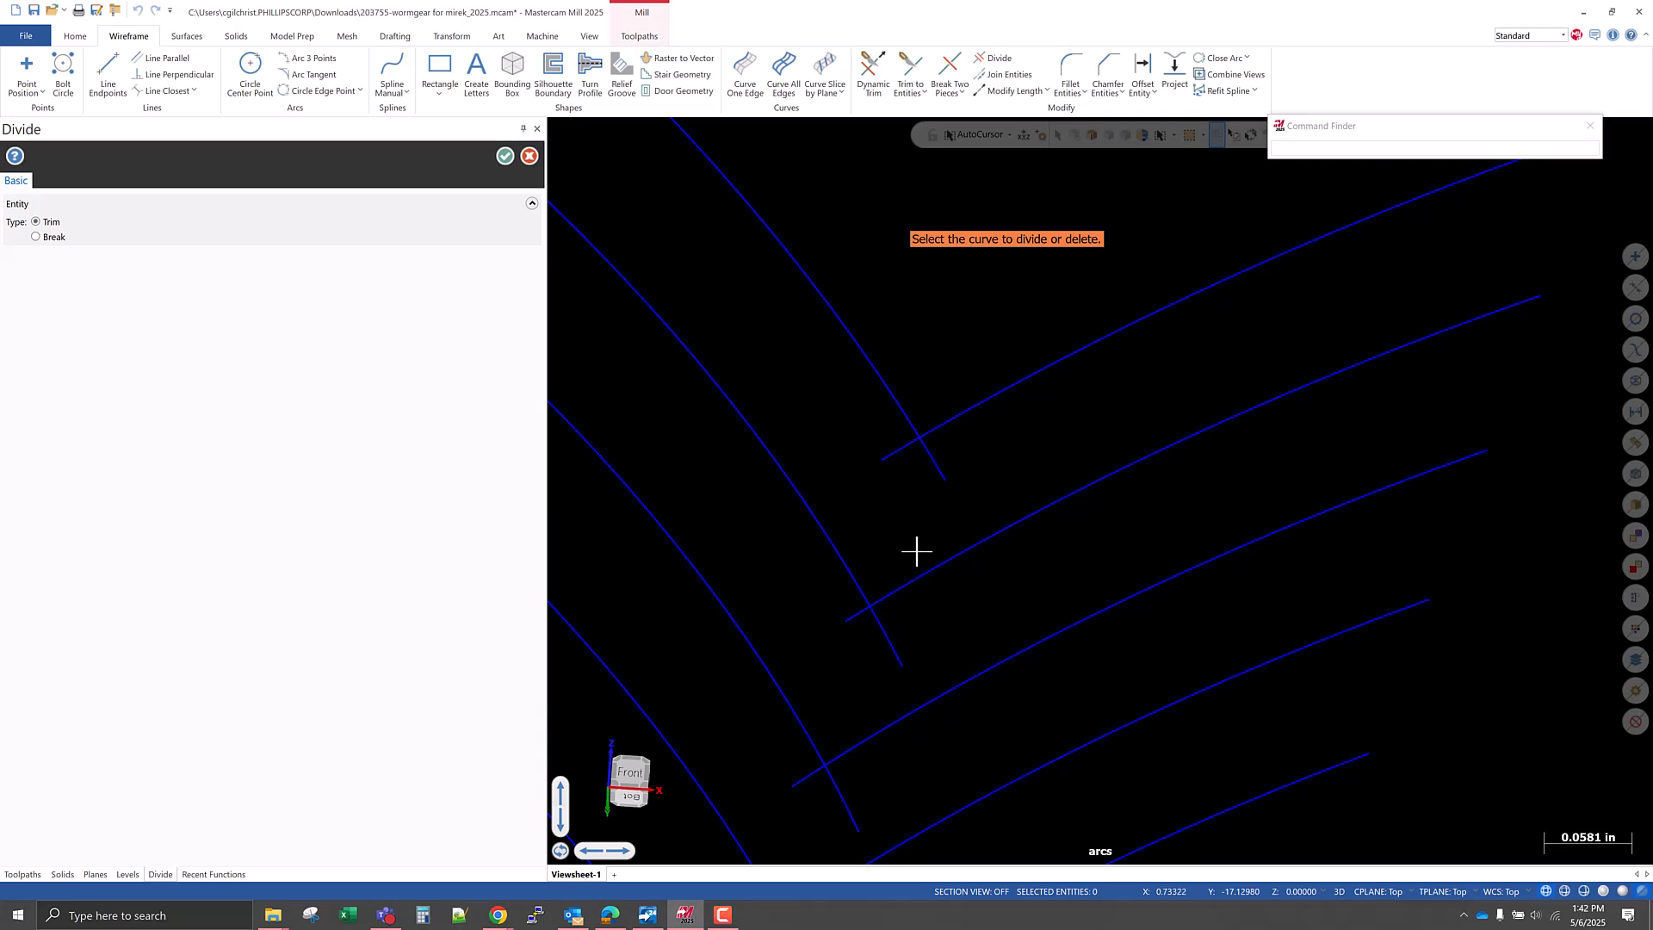
{"action": "left_click", "coordinate": [891, 461]}
{"action": "left_click", "coordinate": [938, 462]}
{"action": "scroll", "coordinate": [890, 526], "scroll_direction": "down", "scroll_amount": 1}
{"action": "left_click", "coordinate": [846, 617]}
{"action": "left_click", "coordinate": [893, 638]}
Trim the overhanging ends of the next crossing arc pairs down toward the middle of the rows.
{"action": "scroll", "coordinate": [926, 537], "scroll_direction": "down", "scroll_amount": 4}
{"action": "scroll", "coordinate": [866, 687], "scroll_direction": "up", "scroll_amount": 5}
{"action": "left_click", "coordinate": [859, 641]}
{"action": "left_click", "coordinate": [894, 664]}
{"action": "scroll", "coordinate": [1007, 424], "scroll_direction": "down", "scroll_amount": 5}
{"action": "scroll", "coordinate": [855, 669], "scroll_direction": "up", "scroll_amount": 2}
{"action": "scroll", "coordinate": [977, 576], "scroll_direction": "up", "scroll_amount": 2}
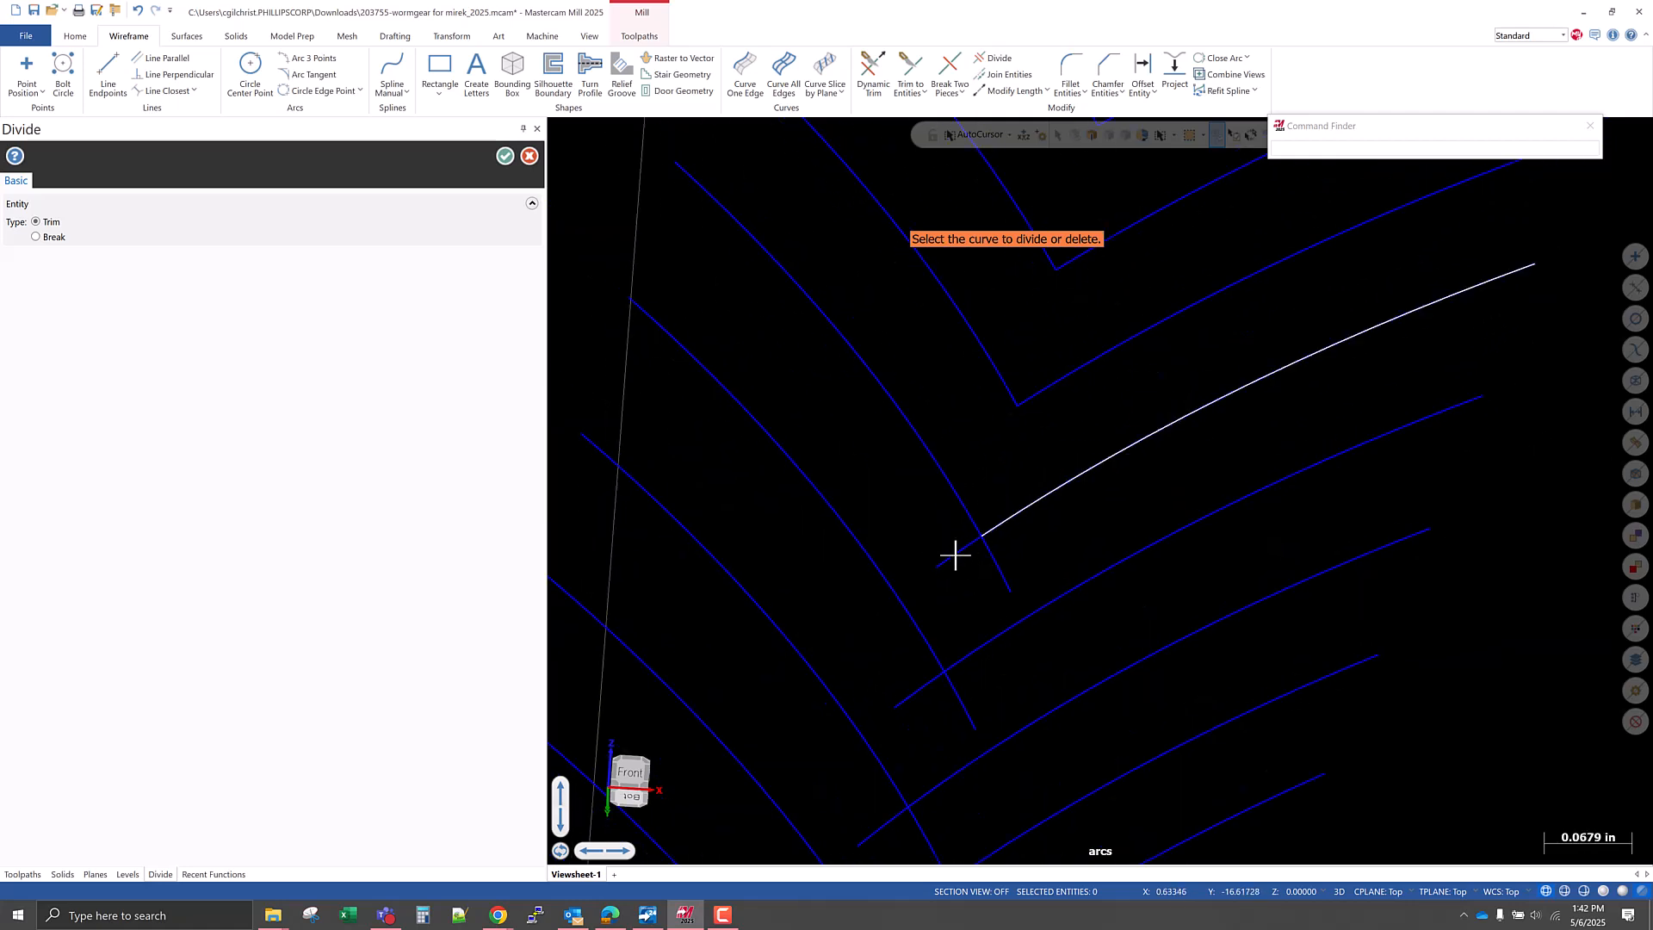
{"action": "scroll", "coordinate": [929, 516], "scroll_direction": "down", "scroll_amount": 4}
{"action": "left_click", "coordinate": [904, 644]}
{"action": "left_click", "coordinate": [934, 652]}
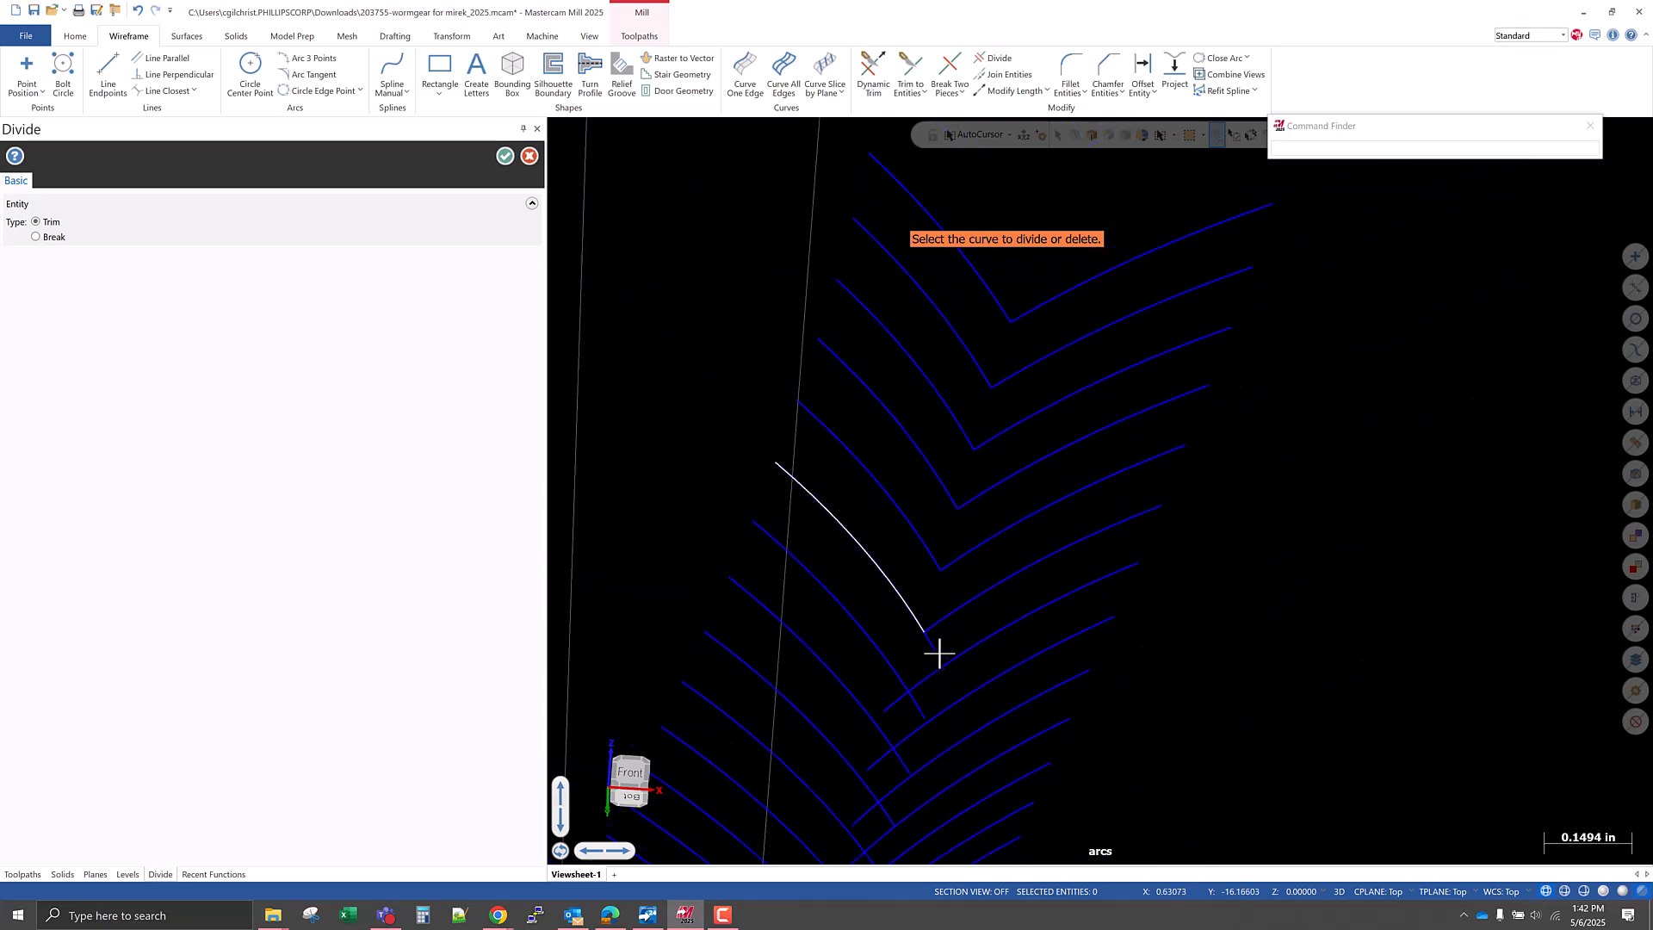
Trim the overhanging ends of the crossing arc pairs just below the middle of the rows.
{"action": "middle_click_drag", "start_coordinate": [901, 634], "coordinate": [1004, 705]}
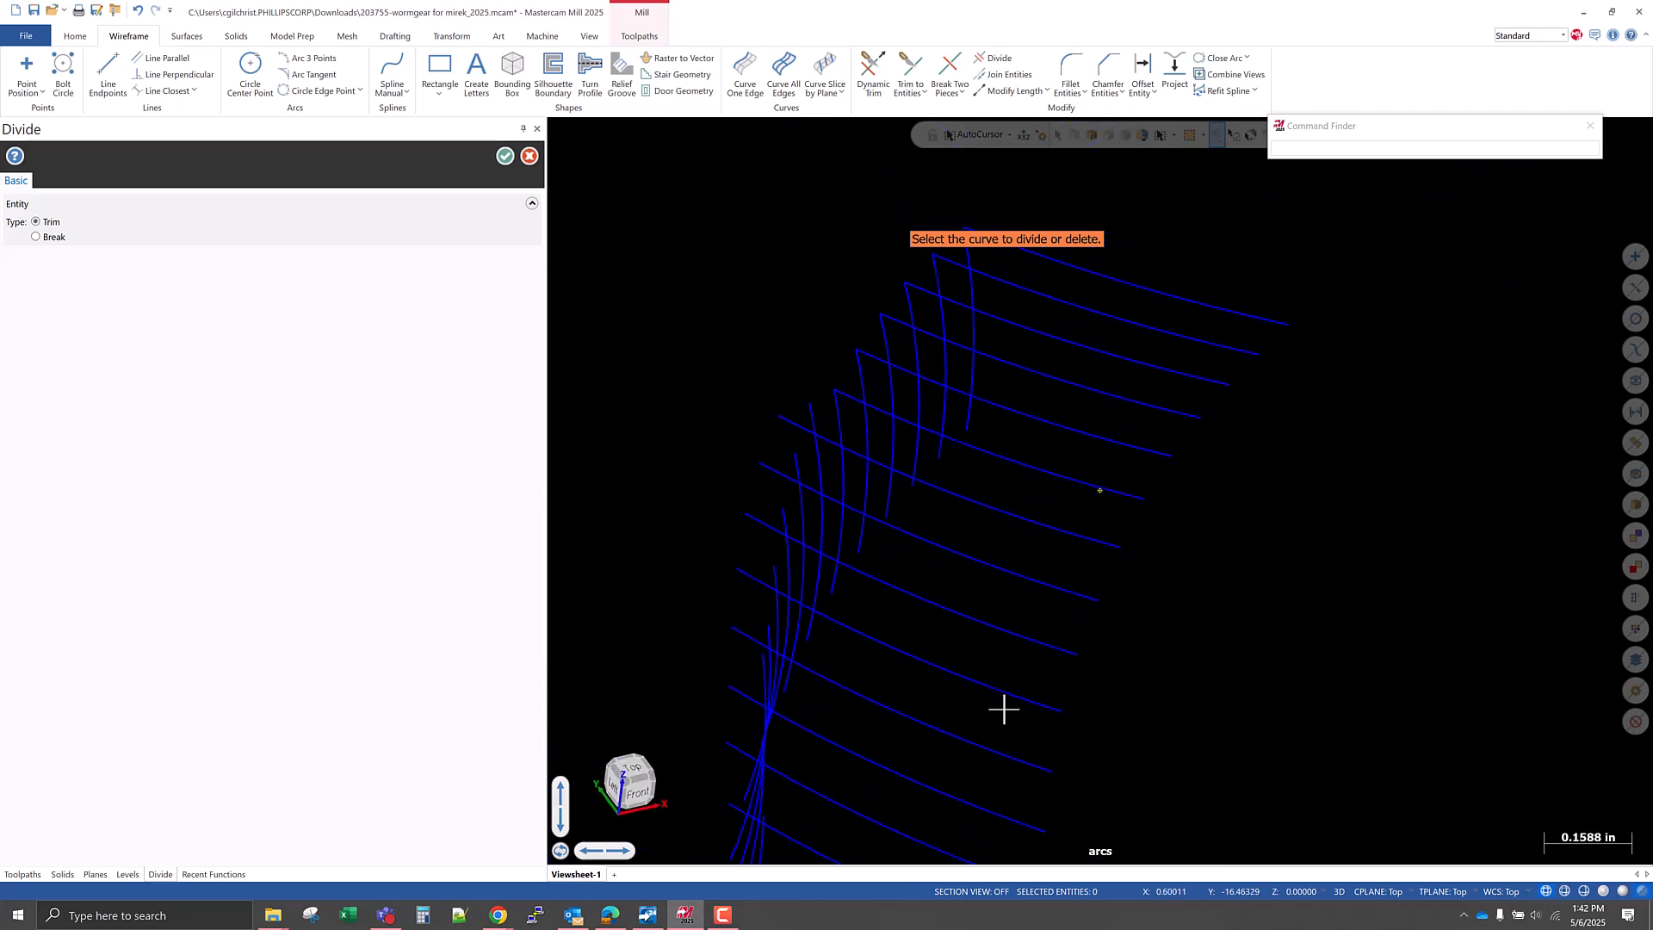
{"action": "scroll", "coordinate": [789, 429], "scroll_direction": "up", "scroll_amount": 6}
{"action": "left_click", "coordinate": [789, 428]}
{"action": "left_click", "coordinate": [829, 417]}
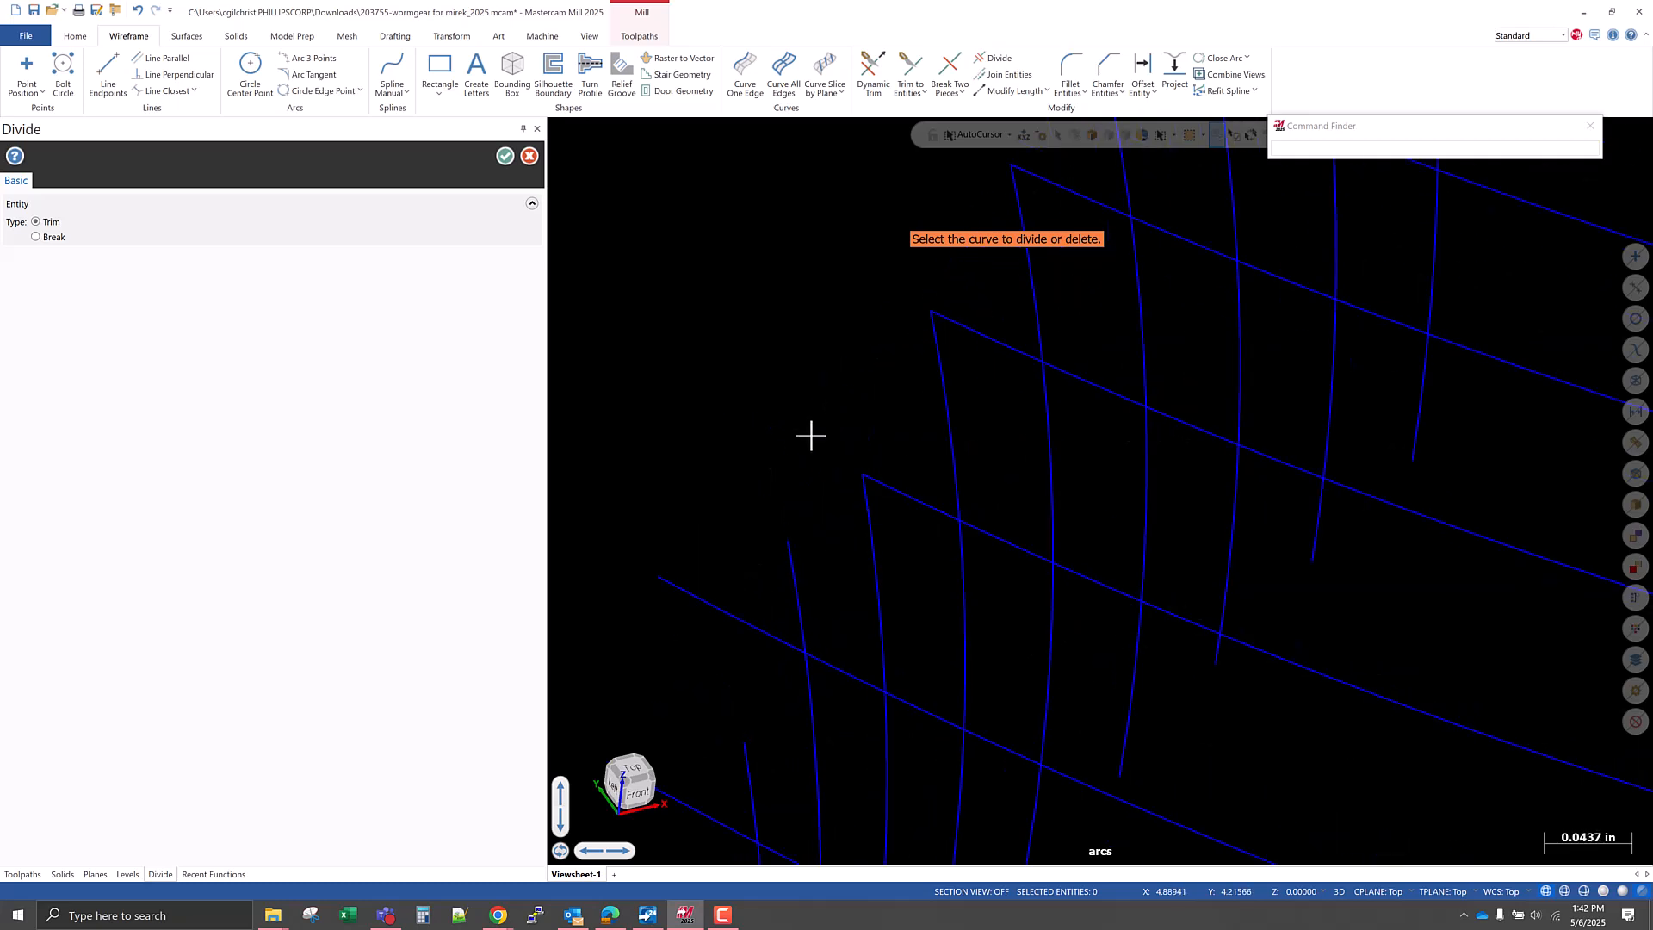
{"action": "left_click", "coordinate": [720, 607]}
{"action": "left_click", "coordinate": [793, 561]}
{"action": "scroll", "coordinate": [900, 399], "scroll_direction": "down", "scroll_amount": 4}
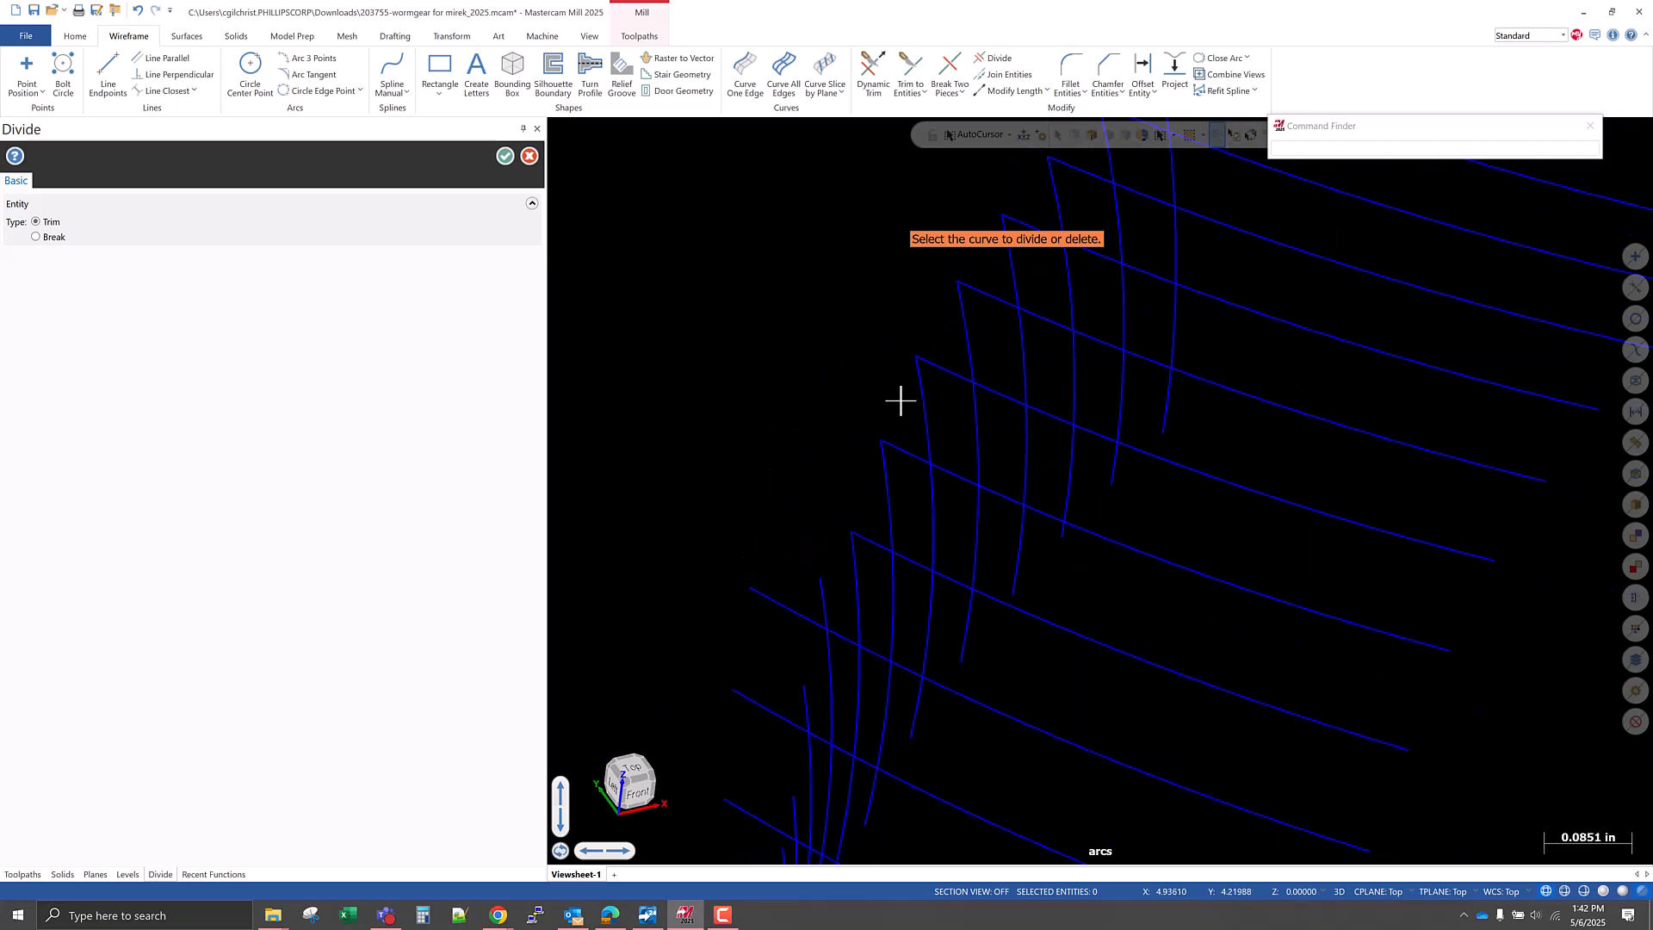
{"action": "mouse_move", "coordinate": [830, 579]}
{"action": "middle_mouse_down"}
{"action": "mouse_move", "coordinate": [786, 520]}
{"action": "mouse_move", "coordinate": [806, 564]}
{"action": "mouse_move", "coordinate": [751, 543]}
{"action": "mouse_move", "coordinate": [775, 572]}
{"action": "mouse_move", "coordinate": [830, 568]}
{"action": "middle_mouse_up"}
{"action": "left_click", "coordinate": [776, 529]}
Trim the overhanging ends of the remaining lowest arc pairs and finish the Divide operation.
{"action": "scroll", "coordinate": [1010, 424], "scroll_direction": "down", "scroll_amount": 5}
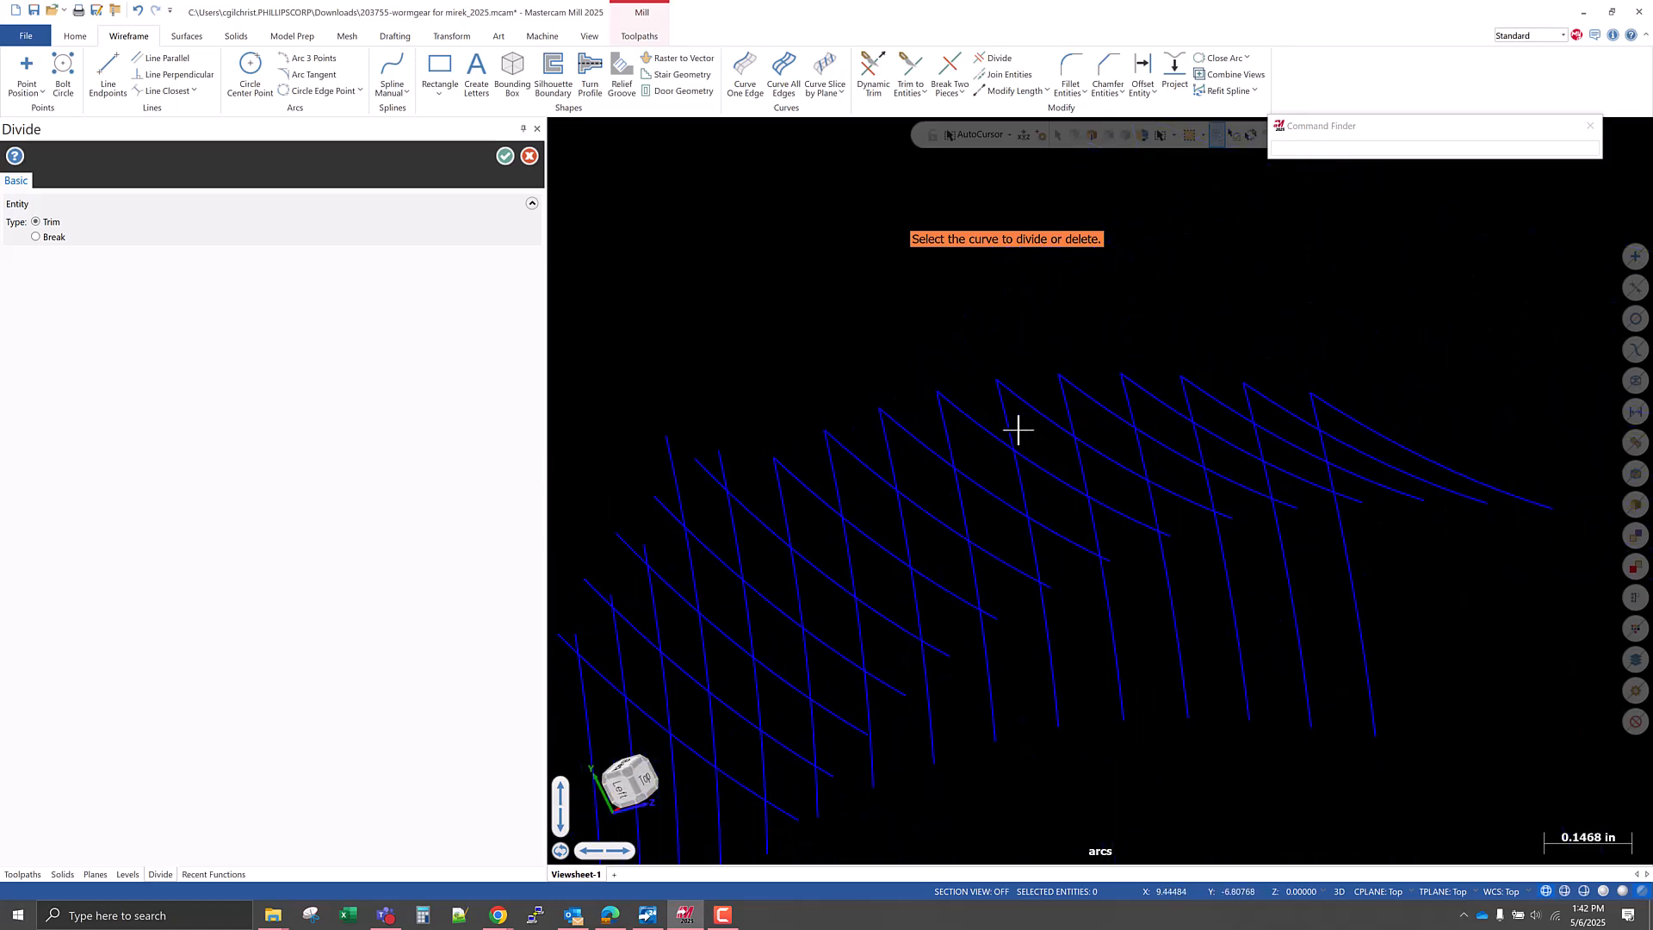
{"action": "scroll", "coordinate": [867, 488], "scroll_direction": "up", "scroll_amount": 7}
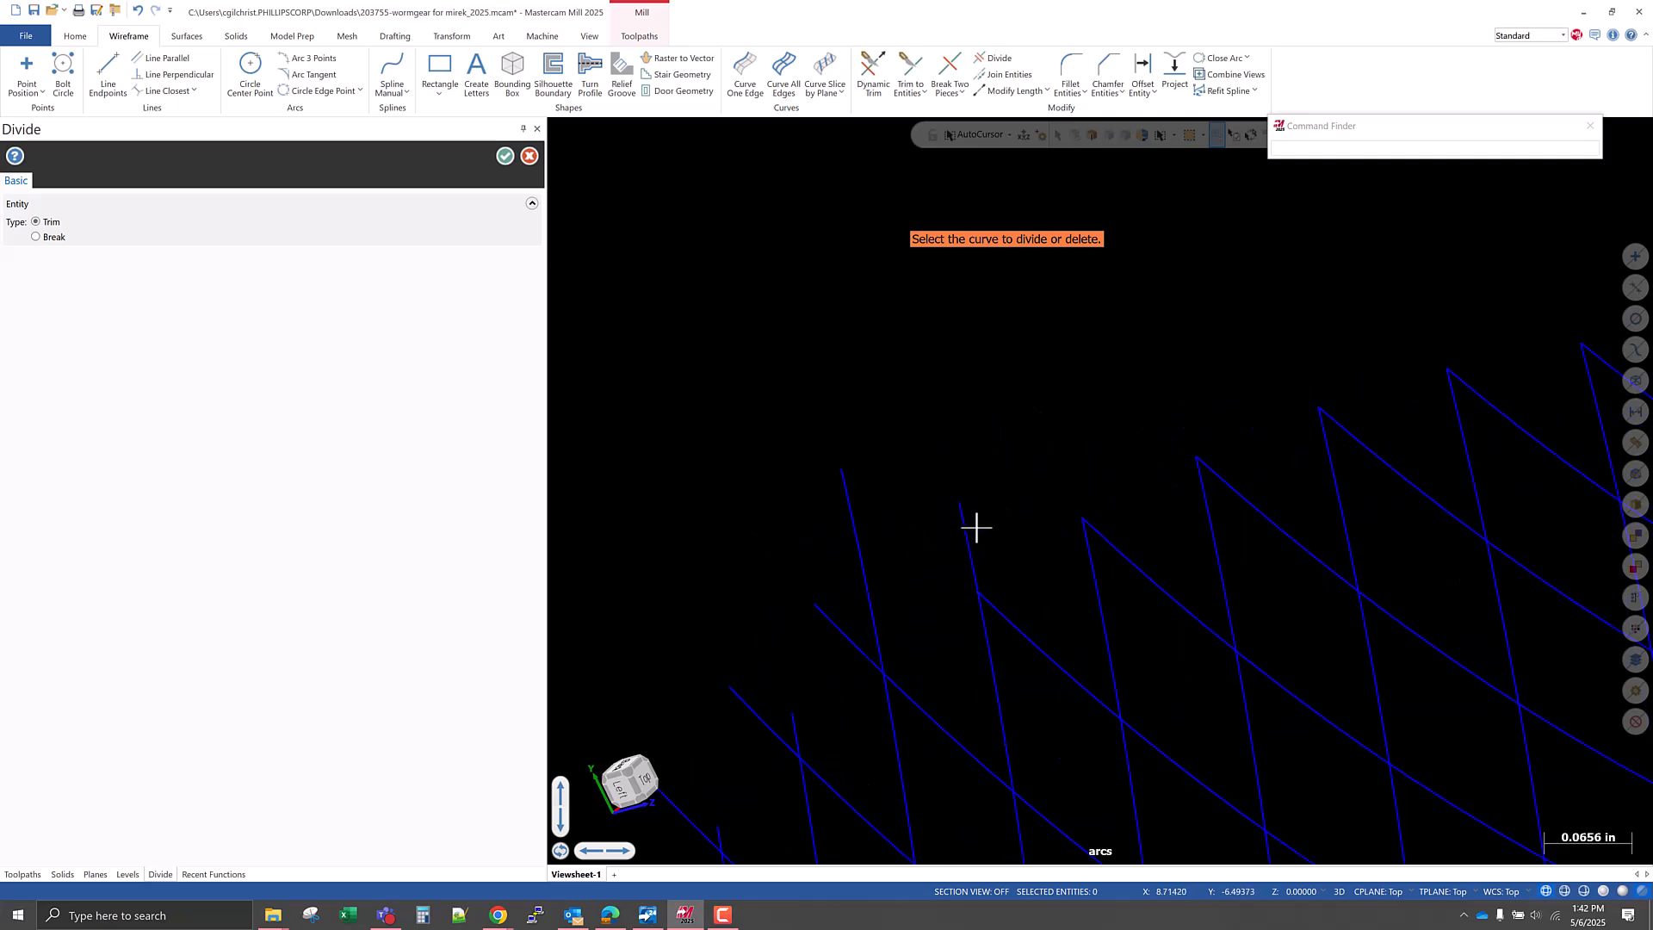
{"action": "scroll", "coordinate": [890, 417], "scroll_direction": "down", "scroll_amount": 1}
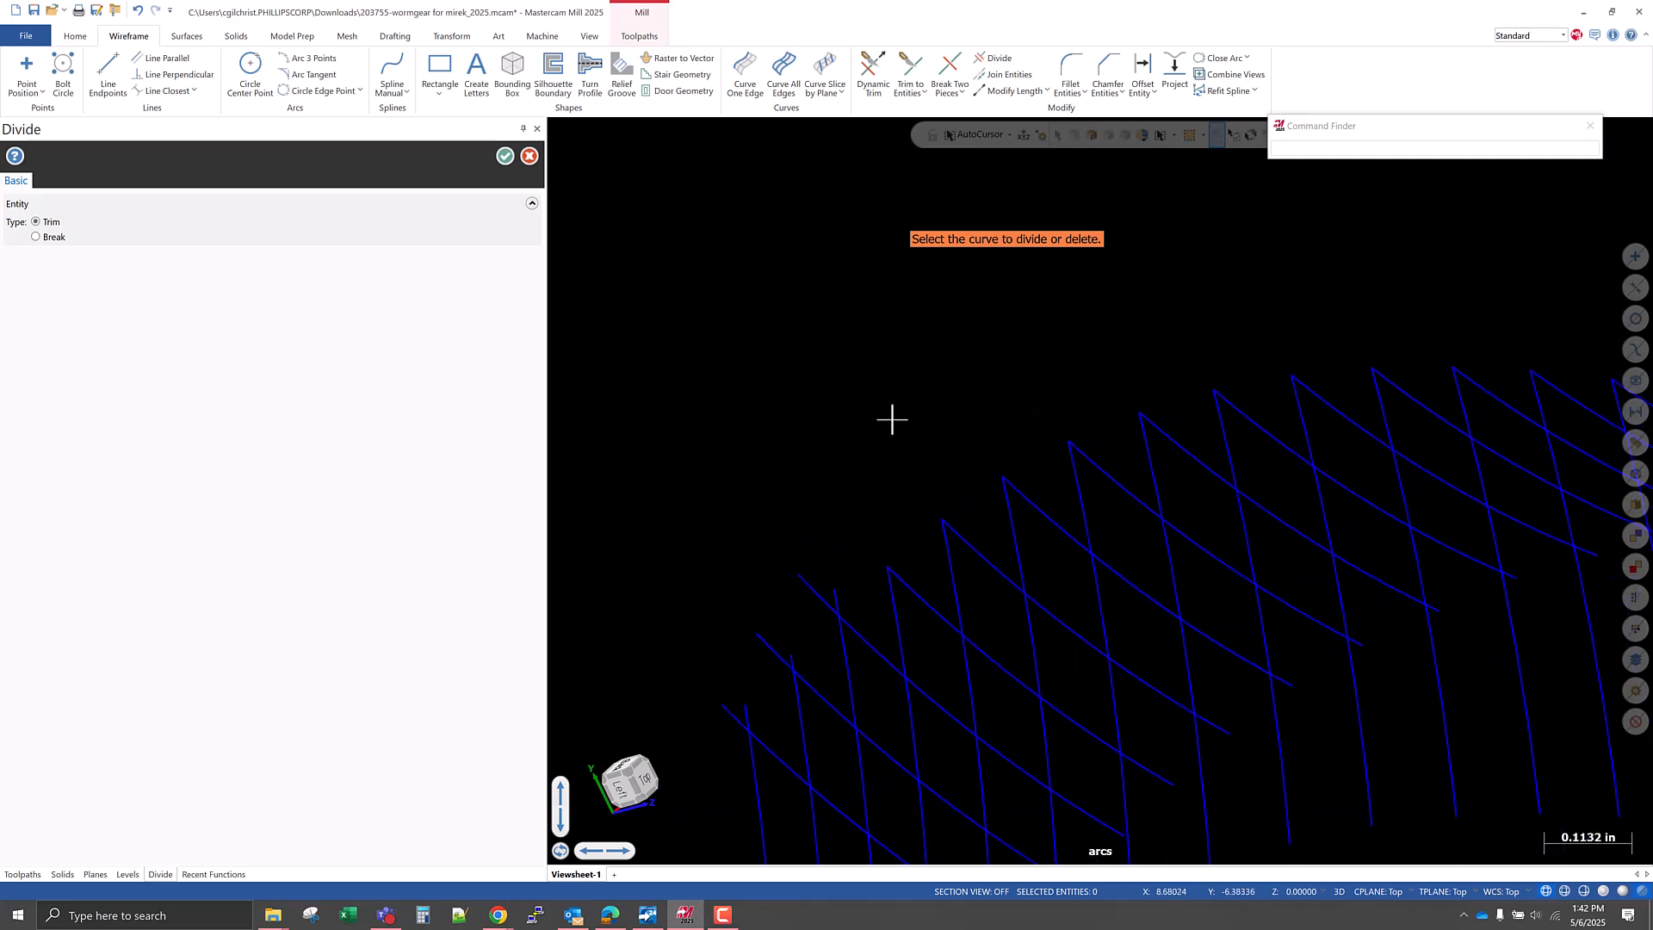
{"action": "scroll", "coordinate": [809, 588], "scroll_direction": "up", "scroll_amount": 1}
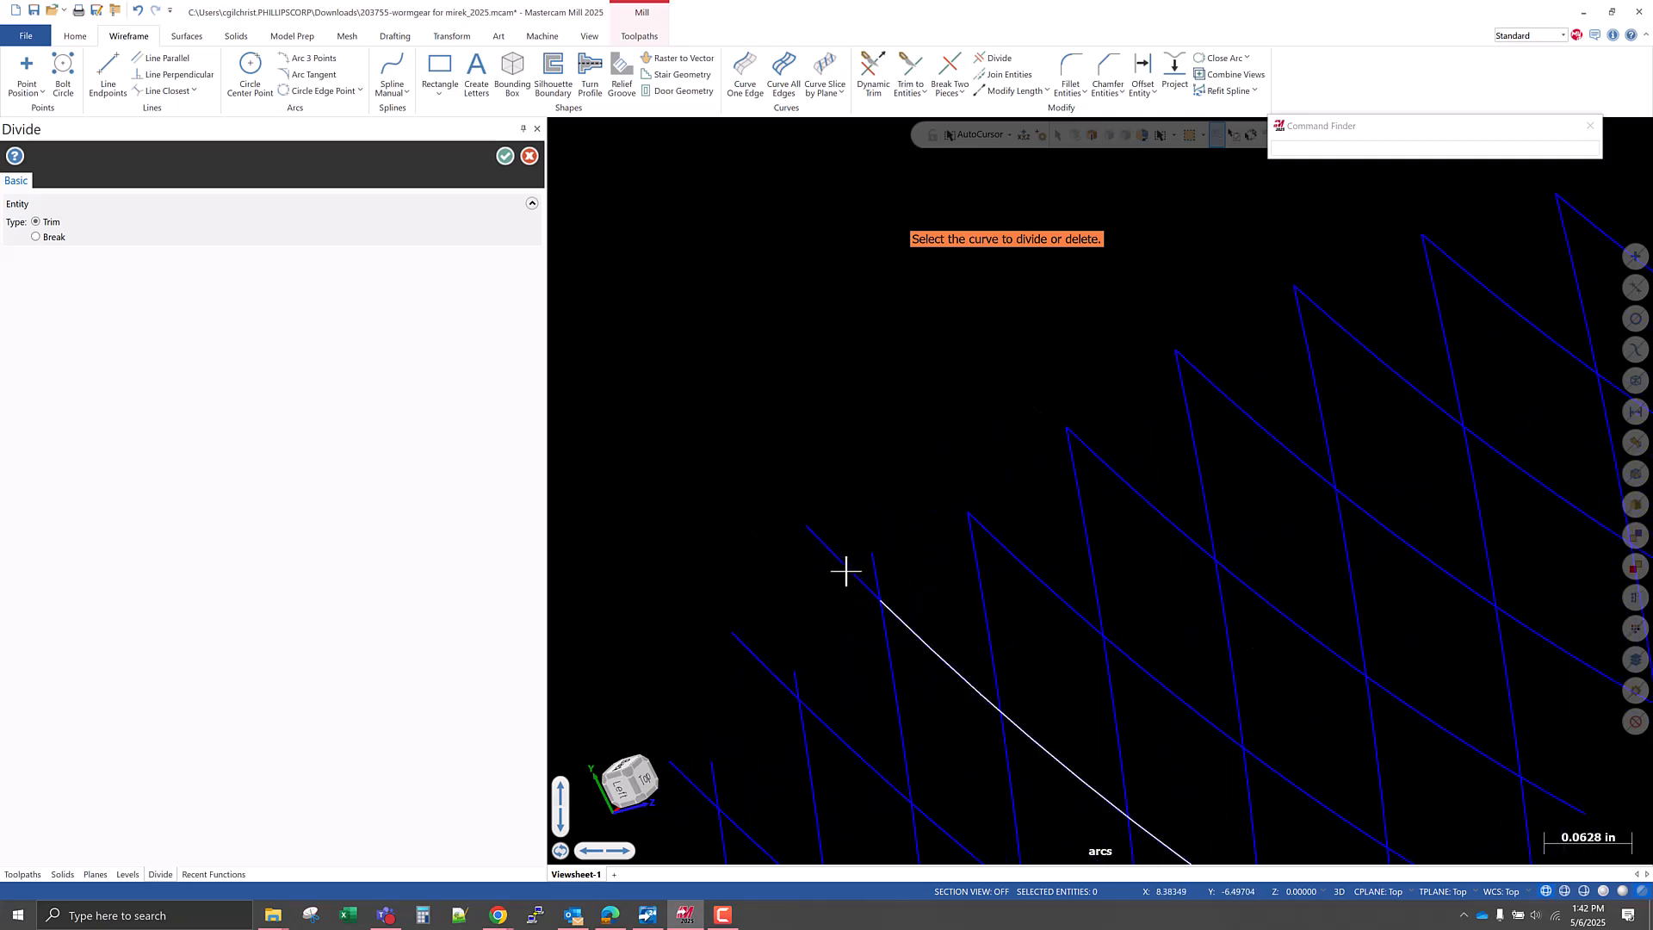
{"action": "left_click", "coordinate": [790, 667]}
{"action": "scroll", "coordinate": [939, 472], "scroll_direction": "down", "scroll_amount": 4}
{"action": "scroll", "coordinate": [818, 625], "scroll_direction": "up", "scroll_amount": 4}
{"action": "left_click", "coordinate": [806, 605]}
{"action": "scroll", "coordinate": [793, 612], "scroll_direction": "down", "scroll_amount": 10}
{"action": "middle_click_drag", "start_coordinate": [849, 631], "coordinate": [813, 377]}
{"action": "left_click", "coordinate": [505, 156]}
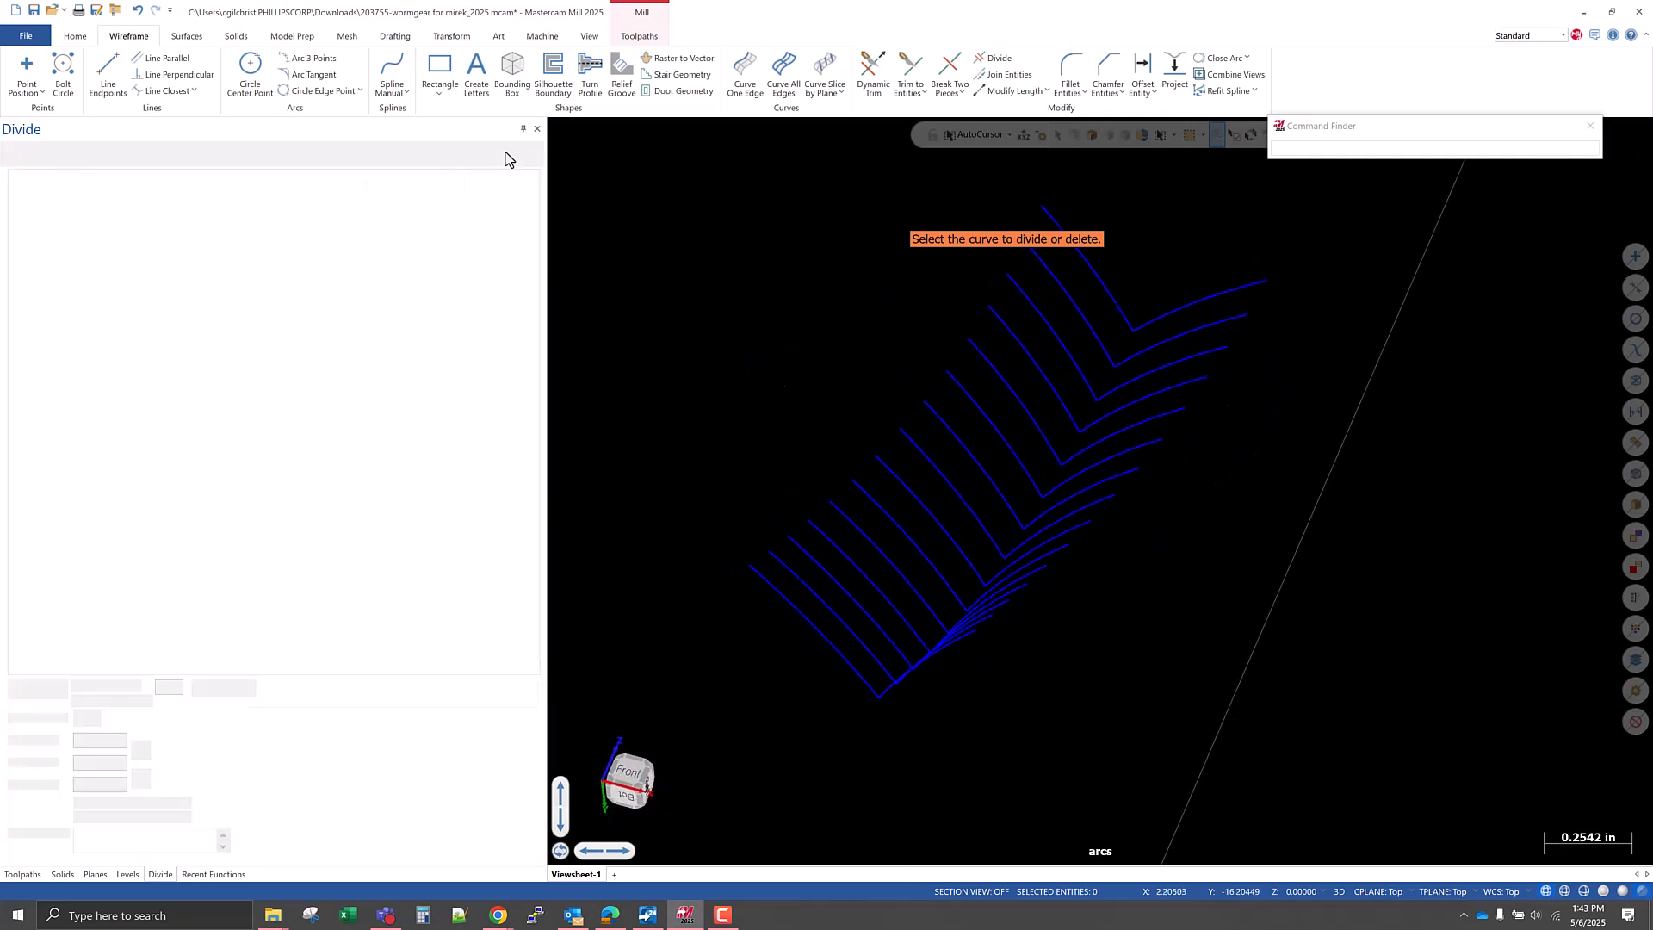
Set the wireframe color attribute for new geometry to red.
{"action": "middle_click_drag", "start_coordinate": [861, 584], "coordinate": [859, 633]}
{"action": "middle_click_drag", "start_coordinate": [879, 655], "coordinate": [918, 594]}
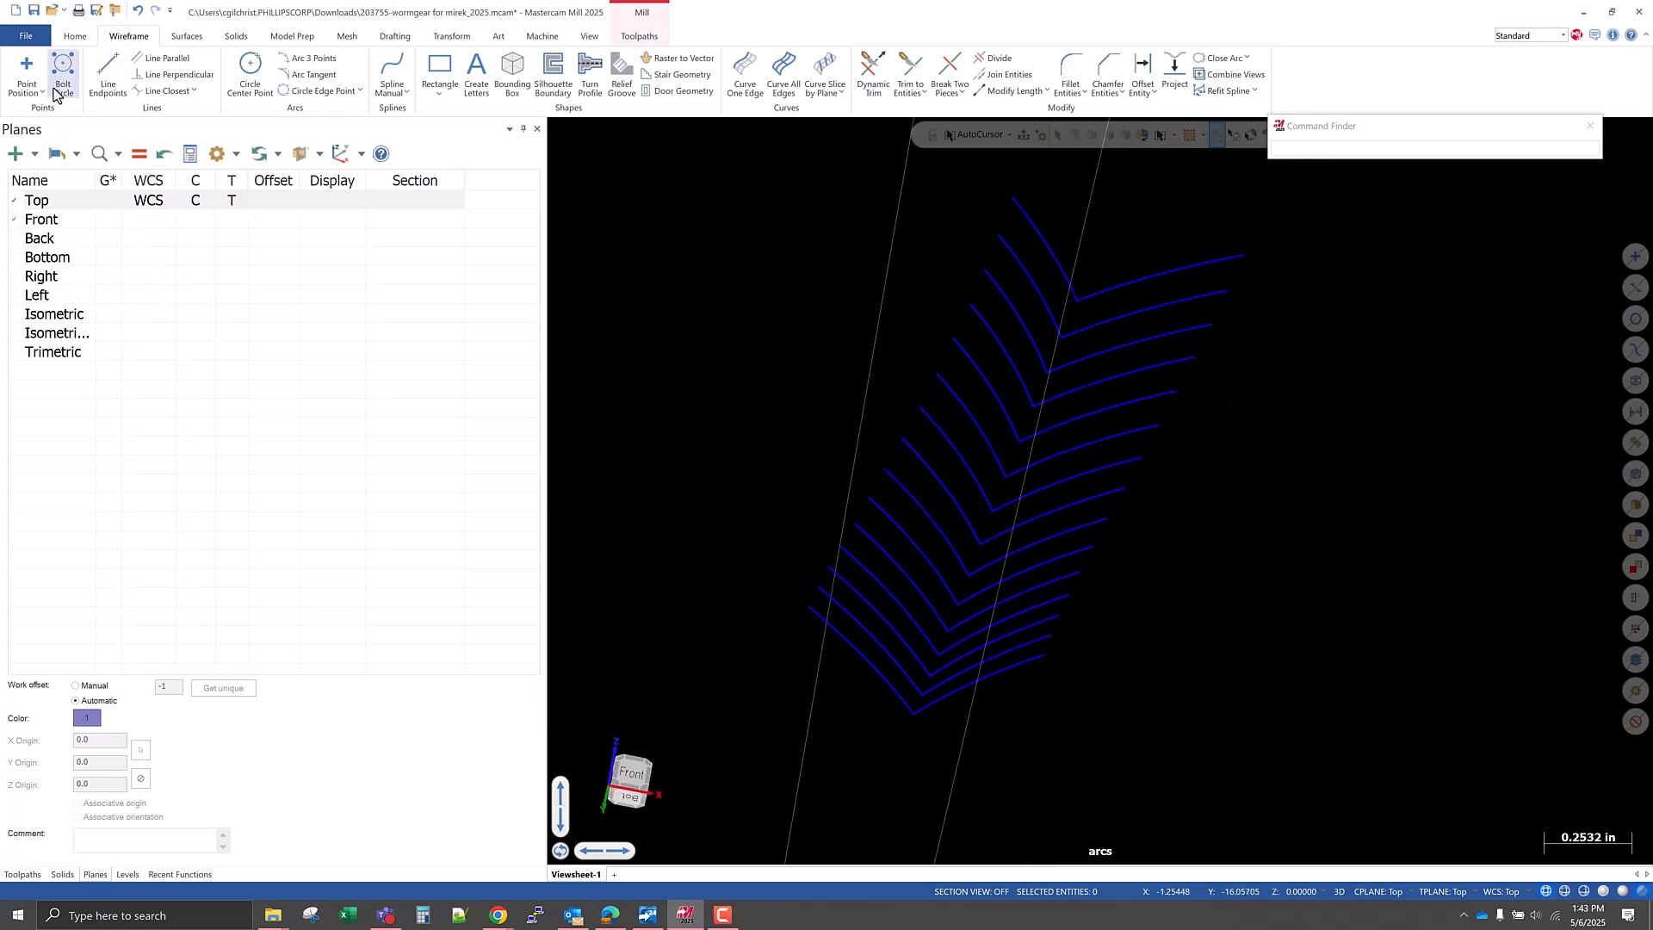
{"action": "right_click", "coordinate": [617, 282]}
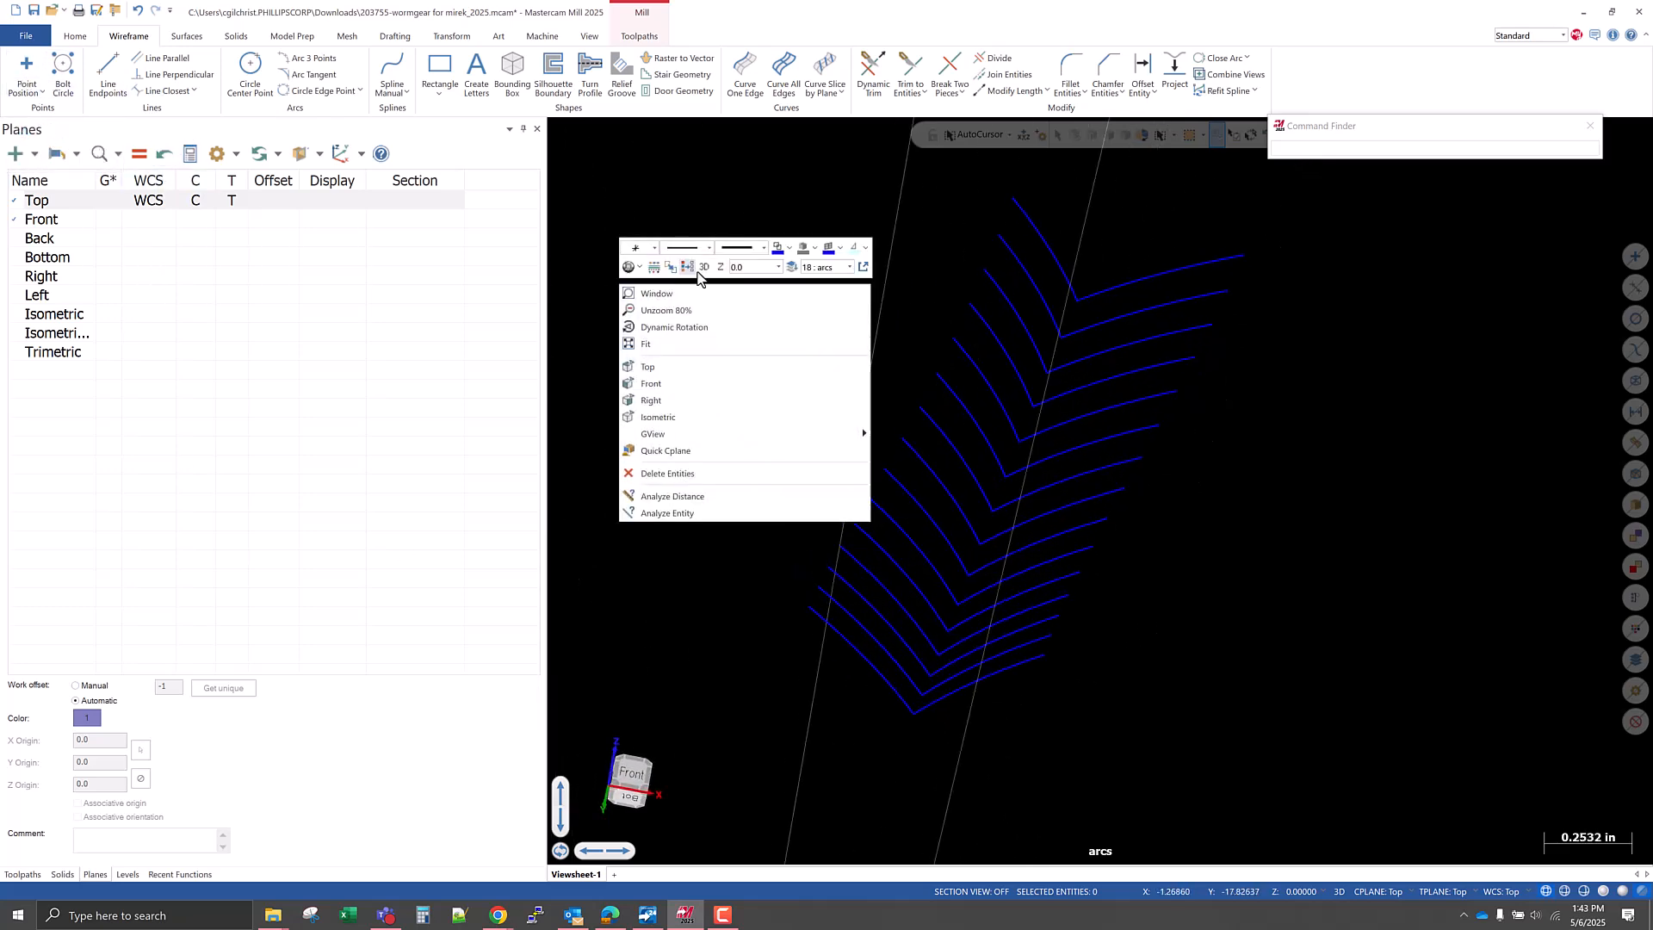
{"action": "left_click", "coordinate": [788, 250]}
{"action": "left_click", "coordinate": [797, 283]}
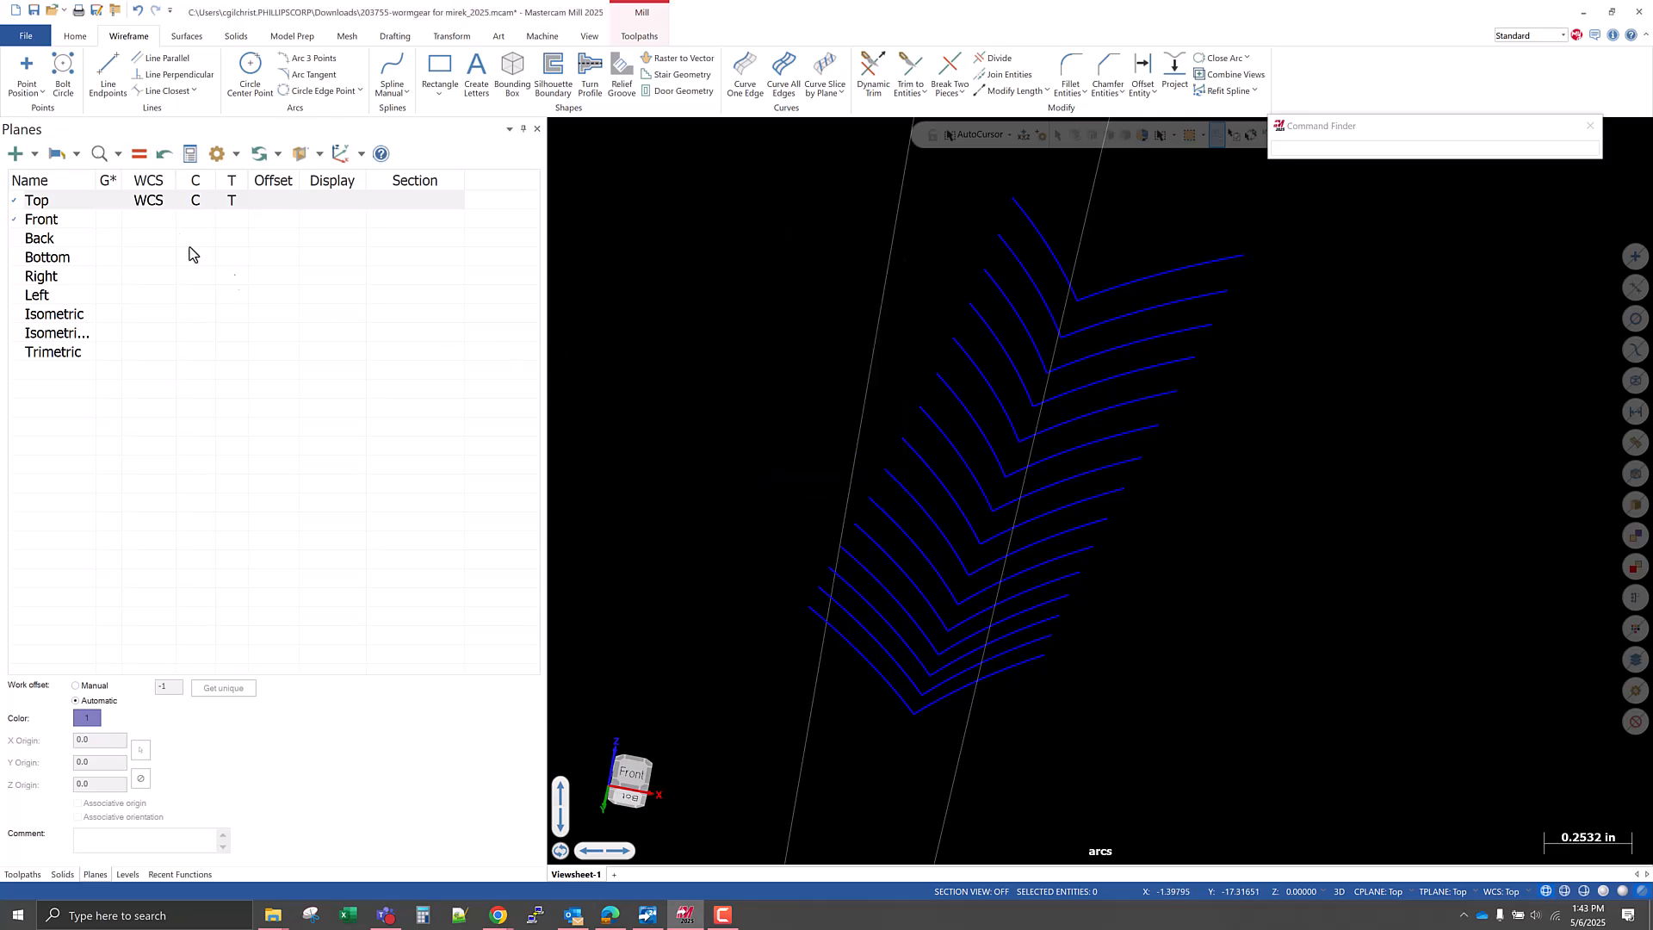
{"action": "left_click", "coordinate": [26, 70]}
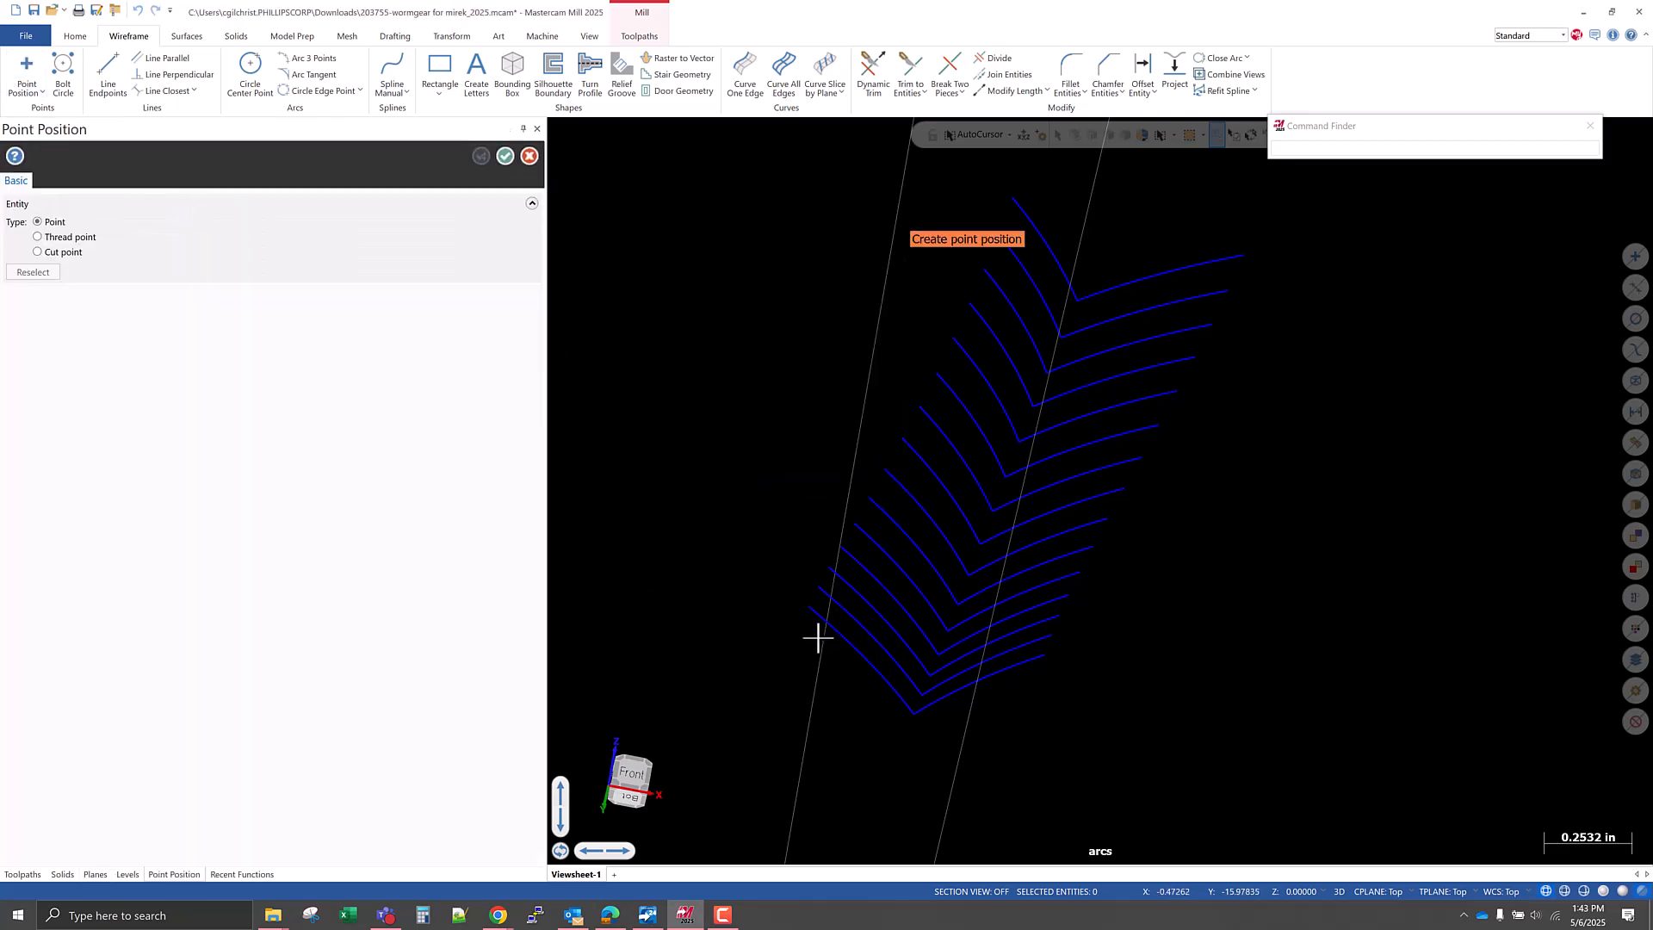
{"action": "type", "text": "Z"}
{"action": "key", "text": "Escape"}
{"action": "key", "text": "Escape"}
Using Point Position with the Endpoint snap, place points on the outer ends of the seven lowest arcs in the left-hand row.
{"action": "left_click", "coordinate": [27, 69]}
{"action": "left_click", "coordinate": [1009, 135]}
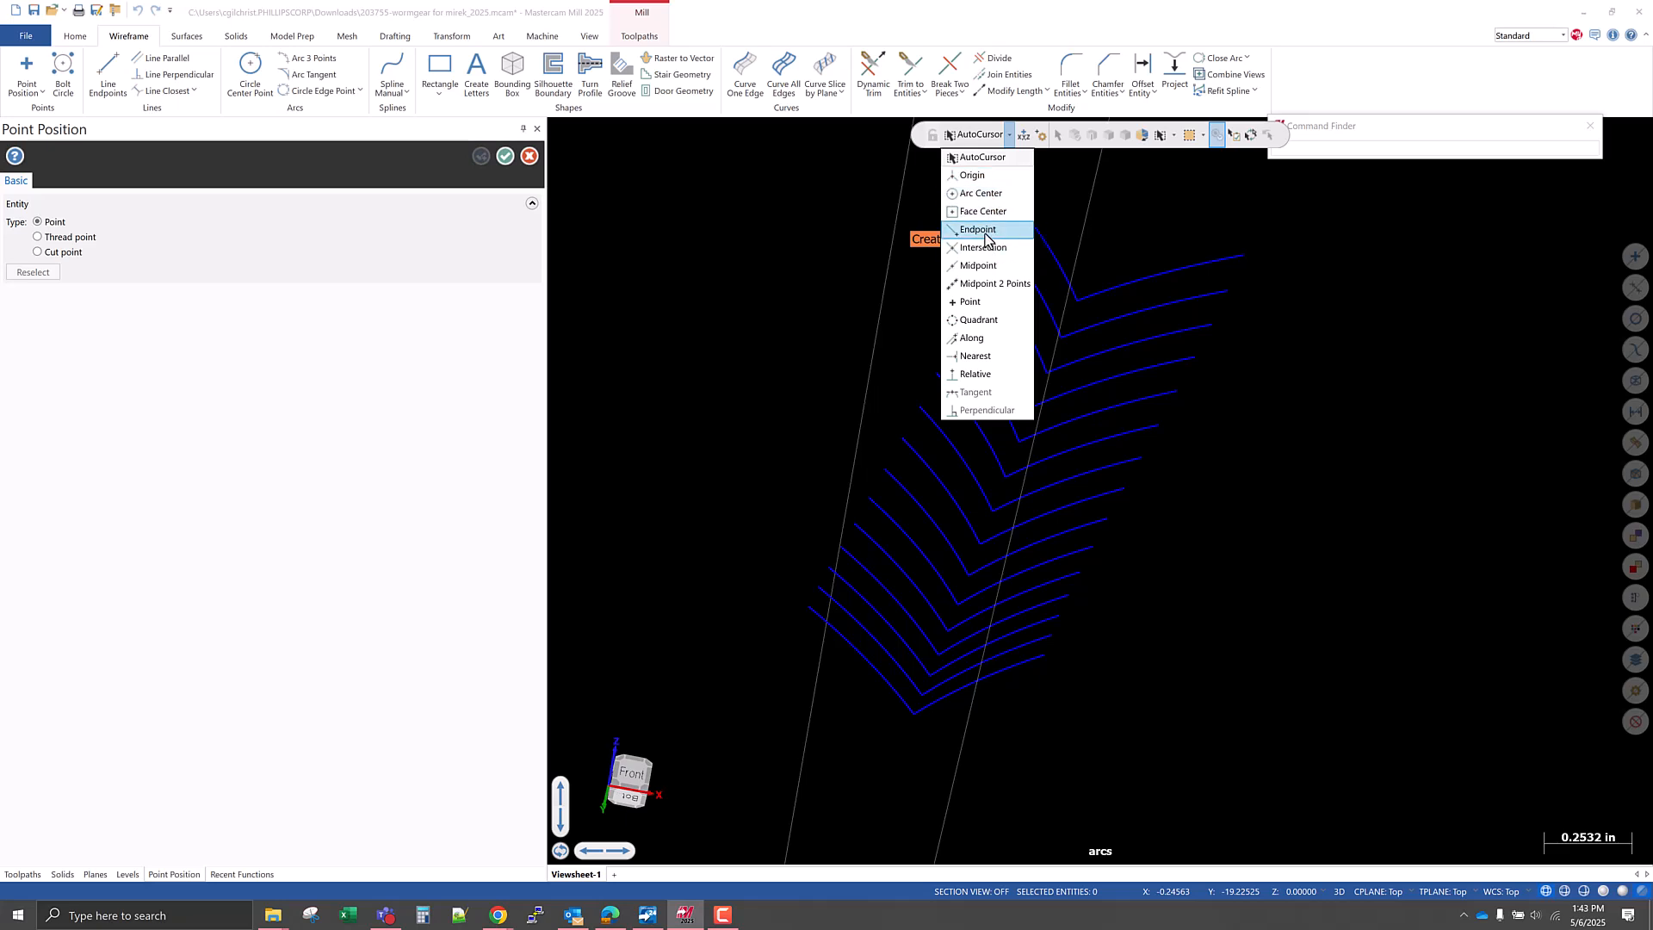
{"action": "scroll", "coordinate": [1097, 203], "scroll_direction": "down", "scroll_amount": 1}
{"action": "scroll", "coordinate": [1092, 245], "scroll_direction": "up", "scroll_amount": 4}
{"action": "scroll", "coordinate": [1140, 465], "scroll_direction": "down", "scroll_amount": 5}
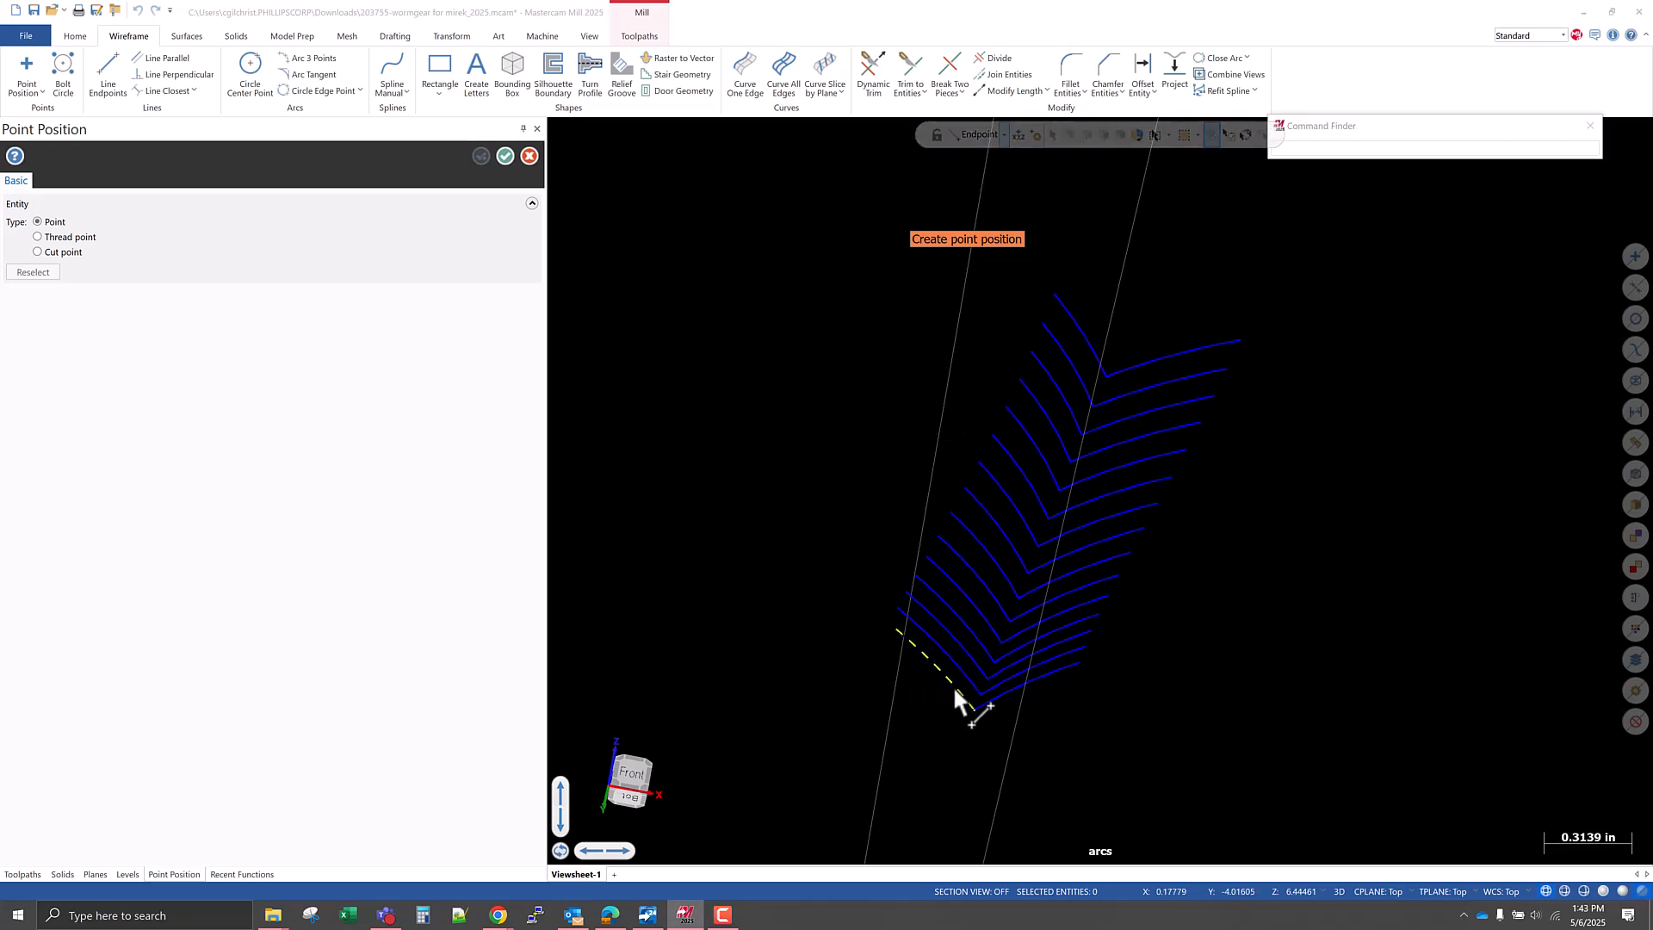
{"action": "left_click", "coordinate": [896, 638]}
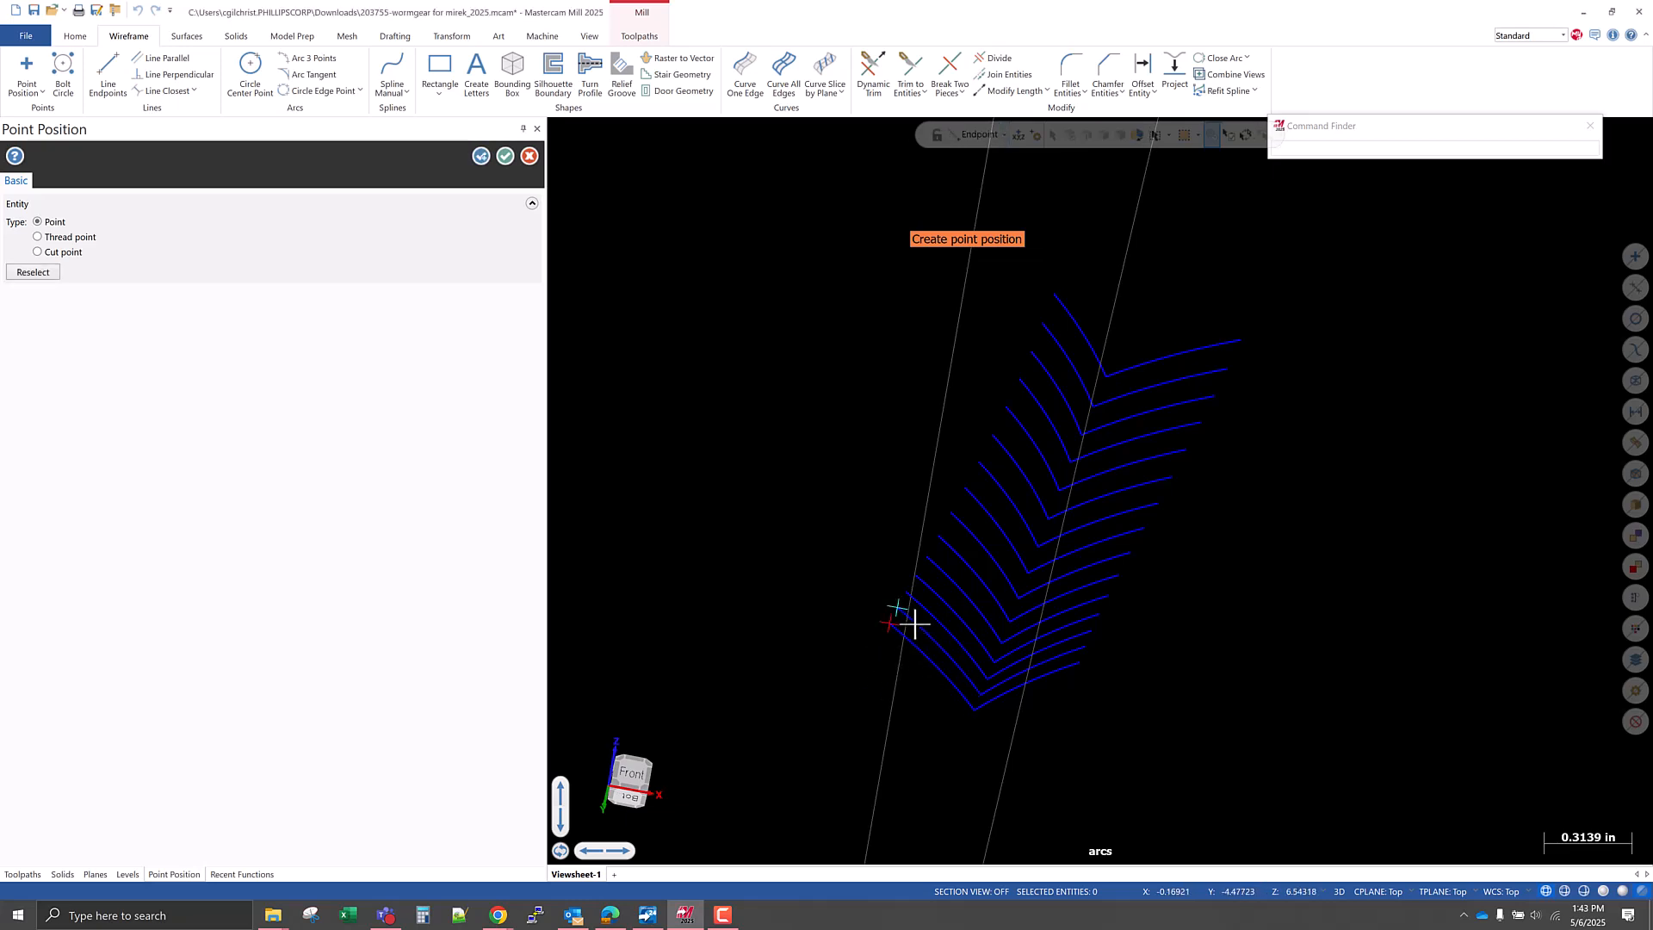
{"action": "left_click", "coordinate": [932, 594]}
{"action": "left_click", "coordinate": [945, 572]}
{"action": "left_click", "coordinate": [952, 560]}
{"action": "left_click", "coordinate": [964, 540]}
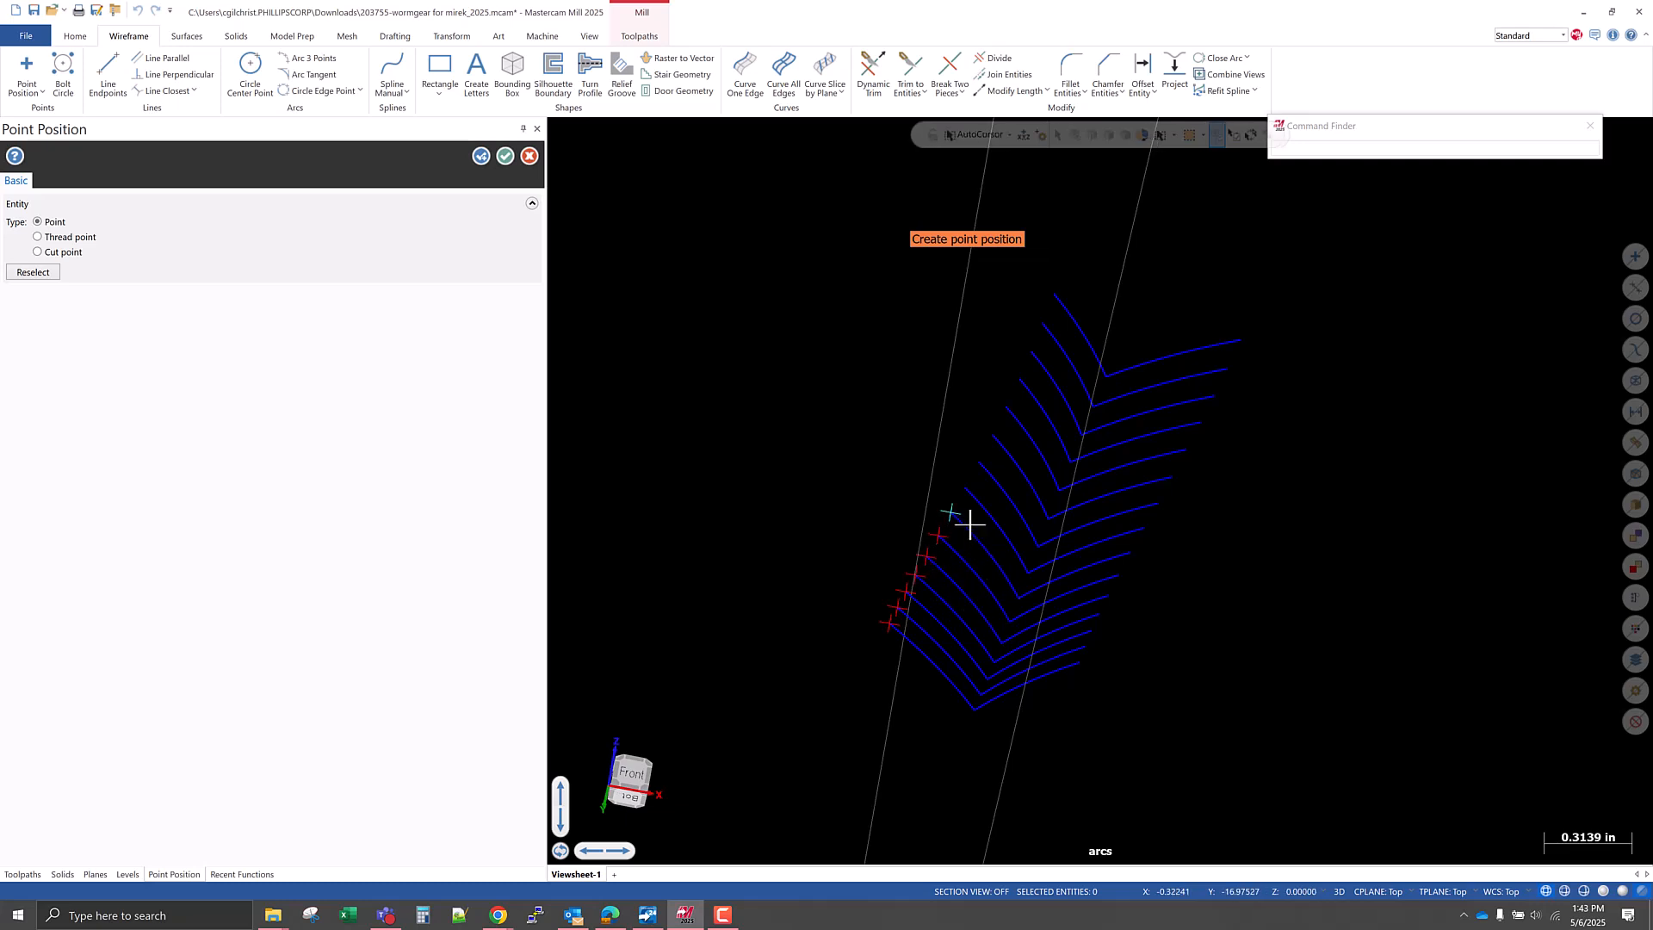
Place points on the outer ends of the remaining eight arcs up to the top of the left-hand row.
{"action": "left_click", "coordinate": [974, 505]}
{"action": "left_click", "coordinate": [982, 485]}
{"action": "left_click", "coordinate": [999, 462]}
{"action": "left_click", "coordinate": [1012, 437]}
{"action": "left_click", "coordinate": [1019, 421]}
{"action": "left_click", "coordinate": [1041, 374]}
{"action": "left_click", "coordinate": [1048, 356]}
{"action": "left_click", "coordinate": [1055, 343]}
Place points on the outer ends of the six uppermost arcs in the right-hand row.
{"action": "middle_click_drag", "start_coordinate": [1059, 680], "coordinate": [1144, 353]}
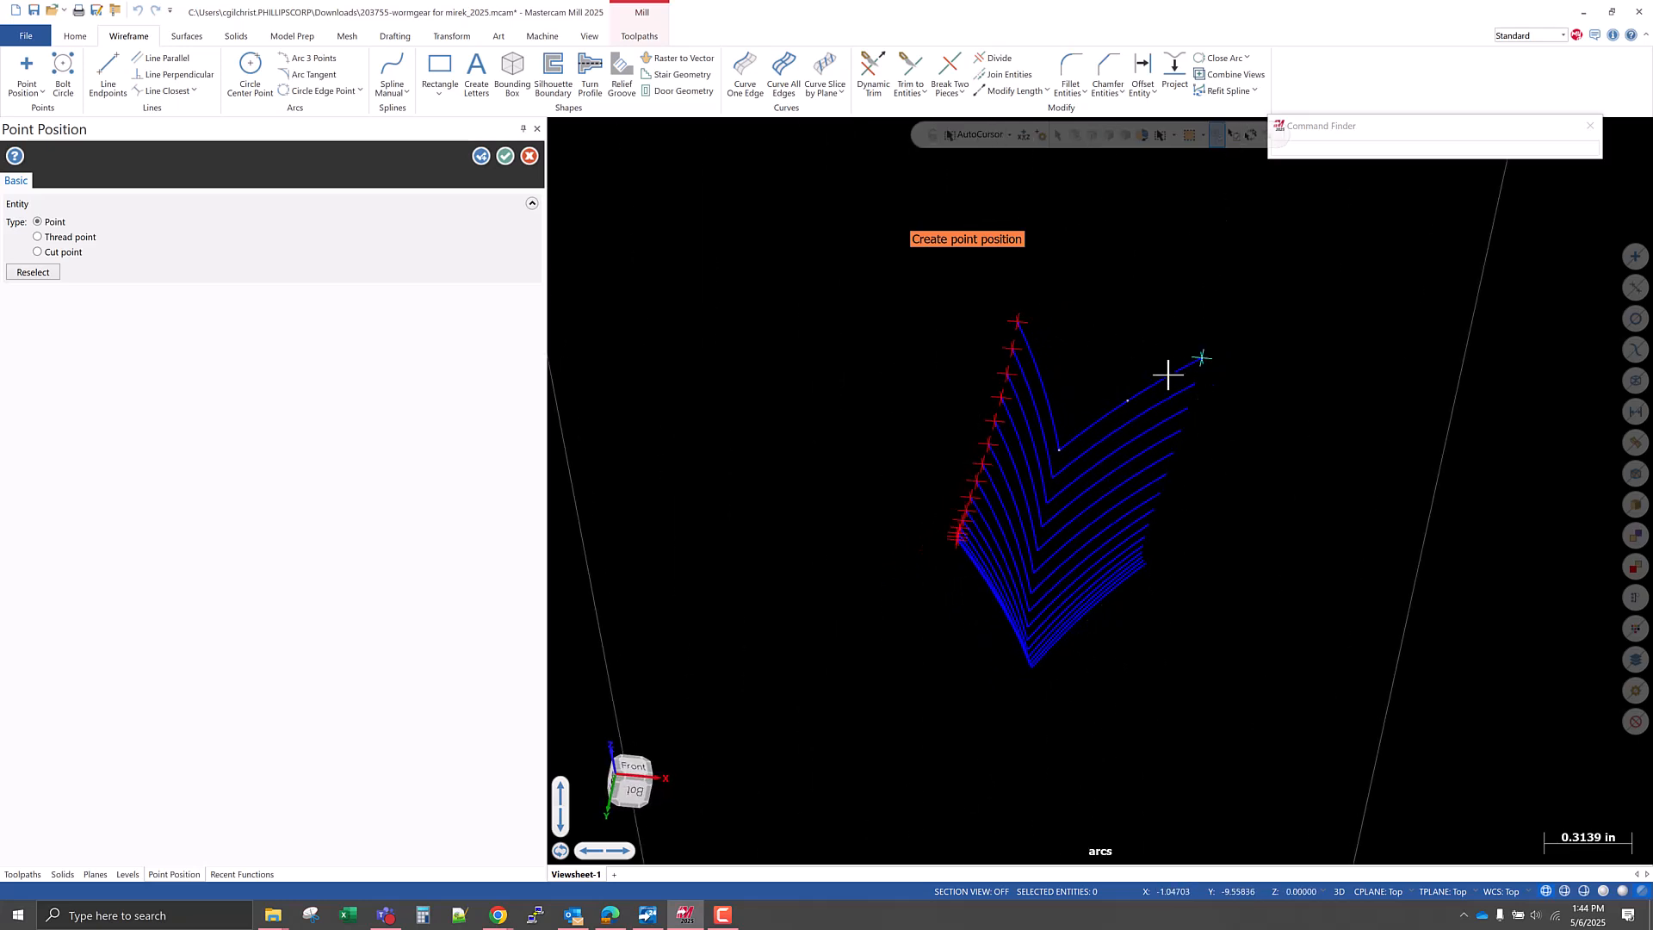
{"action": "left_click", "coordinate": [1192, 391]}
{"action": "middle_click_drag", "start_coordinate": [1180, 405], "coordinate": [1170, 579]}
{"action": "left_click", "coordinate": [1145, 385]}
{"action": "left_click", "coordinate": [1145, 417]}
{"action": "left_click", "coordinate": [1142, 462]}
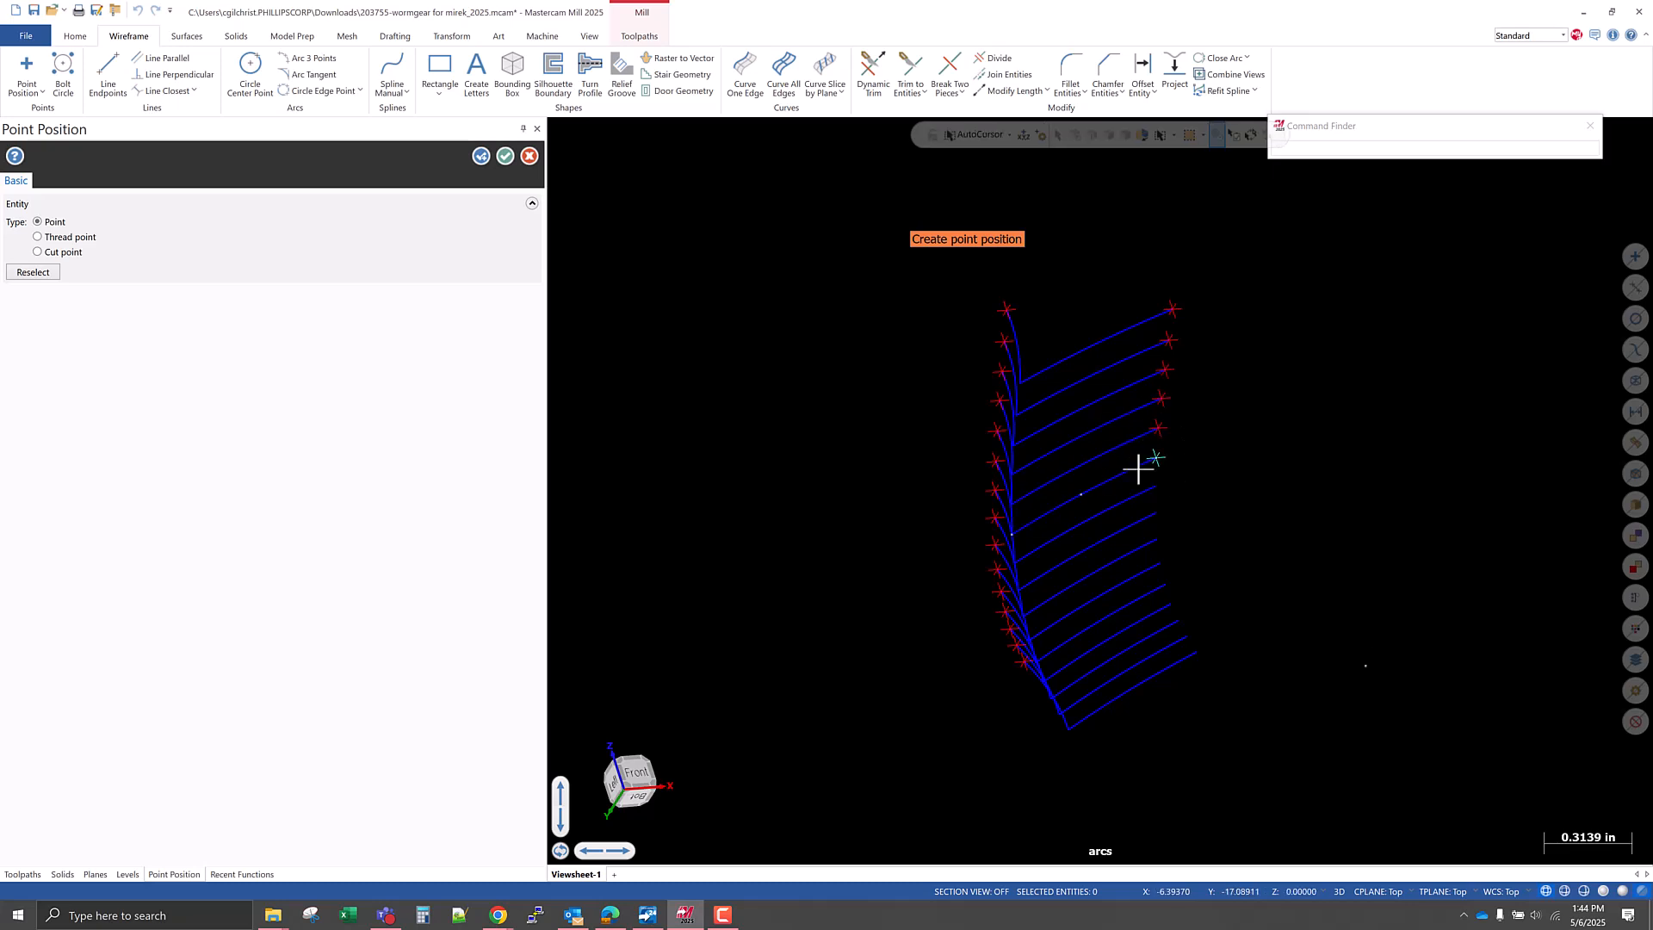
Place points on the outer ends of the remaining arcs down to the bottom of the right-hand row.
{"action": "left_click", "coordinate": [1141, 494]}
{"action": "left_click", "coordinate": [1153, 522]}
{"action": "left_click", "coordinate": [1149, 544]}
{"action": "left_click", "coordinate": [1153, 570]}
{"action": "left_click", "coordinate": [1154, 592]}
{"action": "left_click", "coordinate": [1159, 614]}
{"action": "left_click", "coordinate": [1164, 639]}
{"action": "left_click", "coordinate": [1169, 668]}
Place points at the corners of the seven lowest V-shaped sections.
{"action": "middle_click_drag", "start_coordinate": [1154, 712], "coordinate": [1075, 754]}
{"action": "scroll", "coordinate": [1014, 726], "scroll_direction": "up", "scroll_amount": 3}
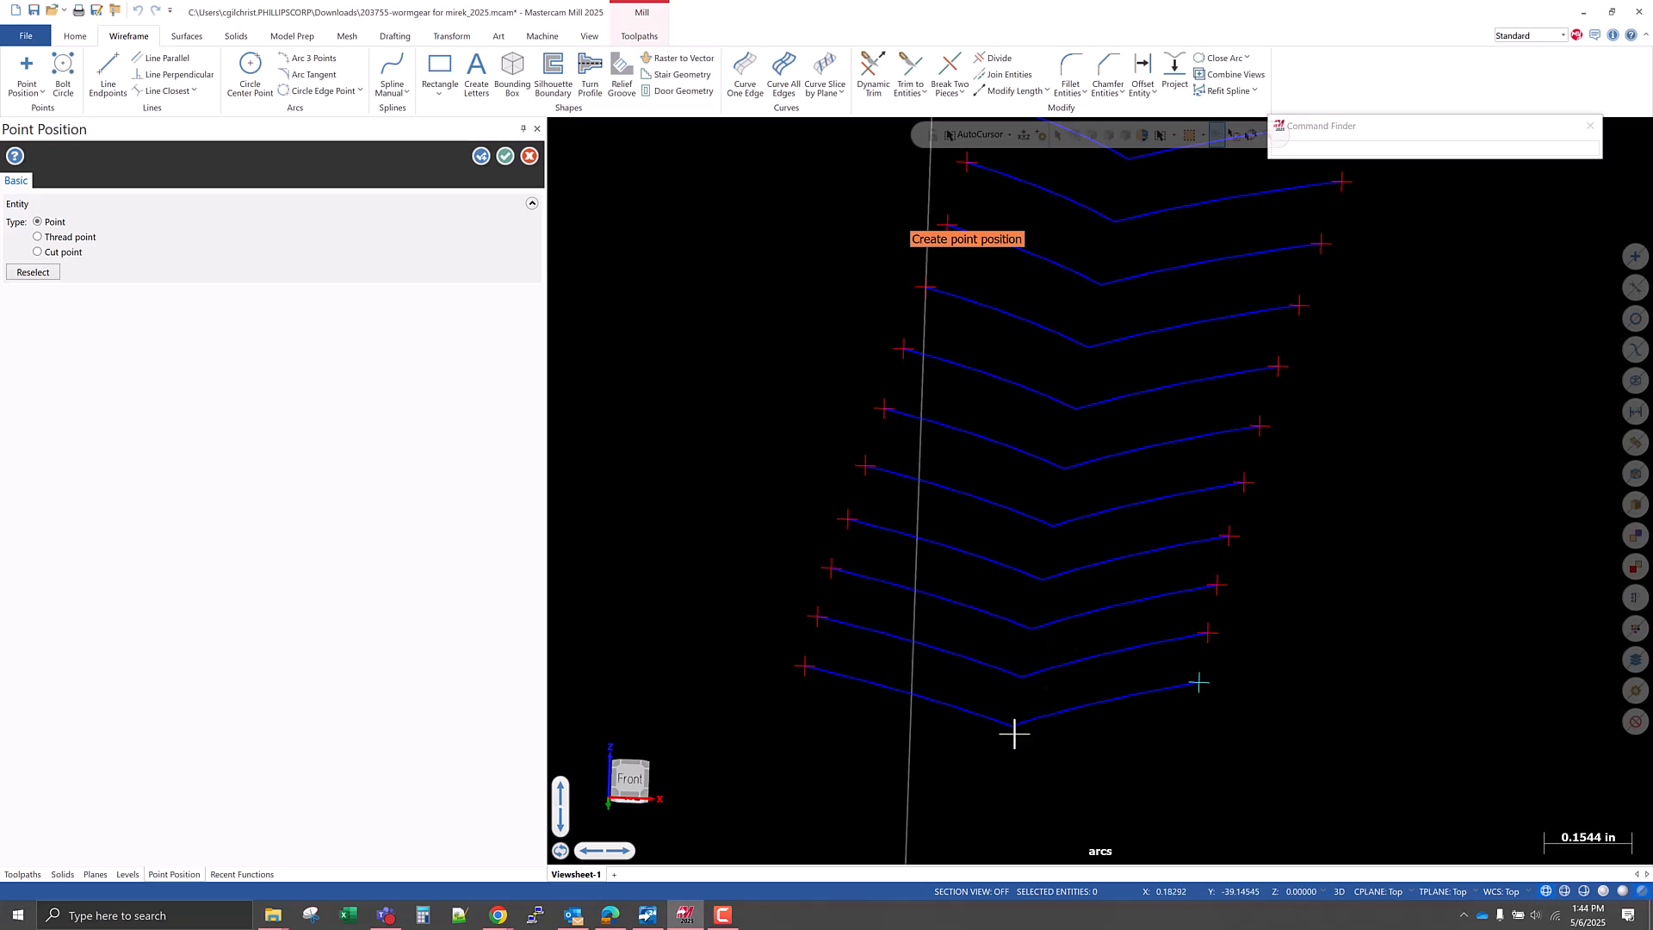
{"action": "left_click", "coordinate": [1012, 728]}
{"action": "left_click", "coordinate": [1024, 679]}
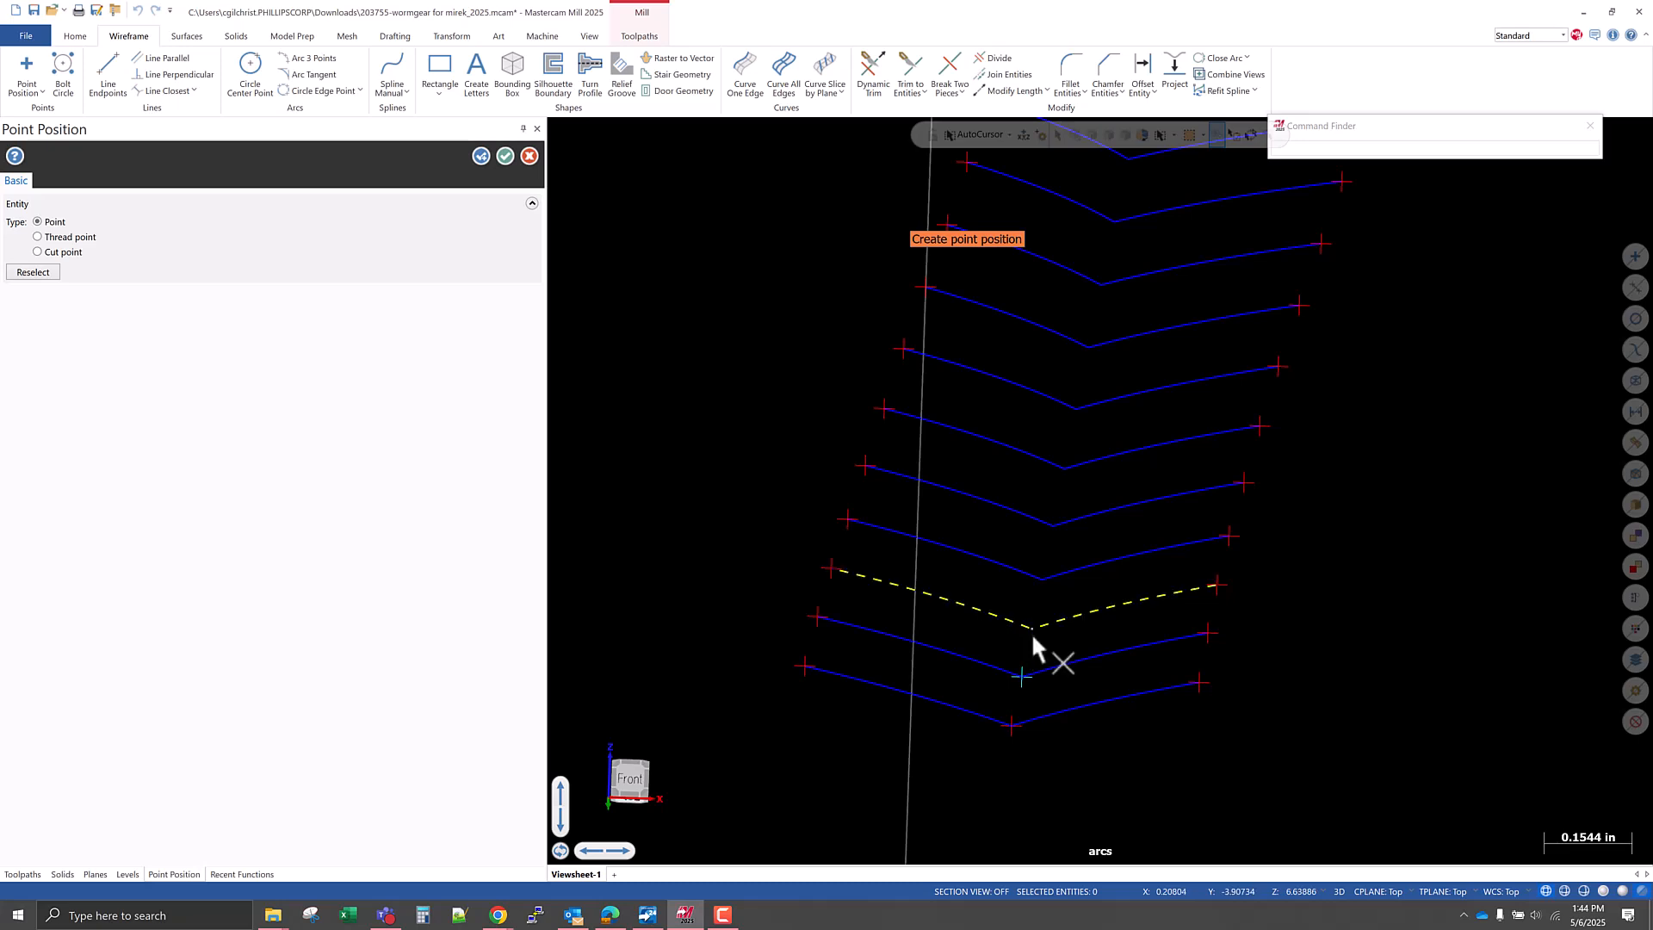
{"action": "left_click", "coordinate": [1033, 631]}
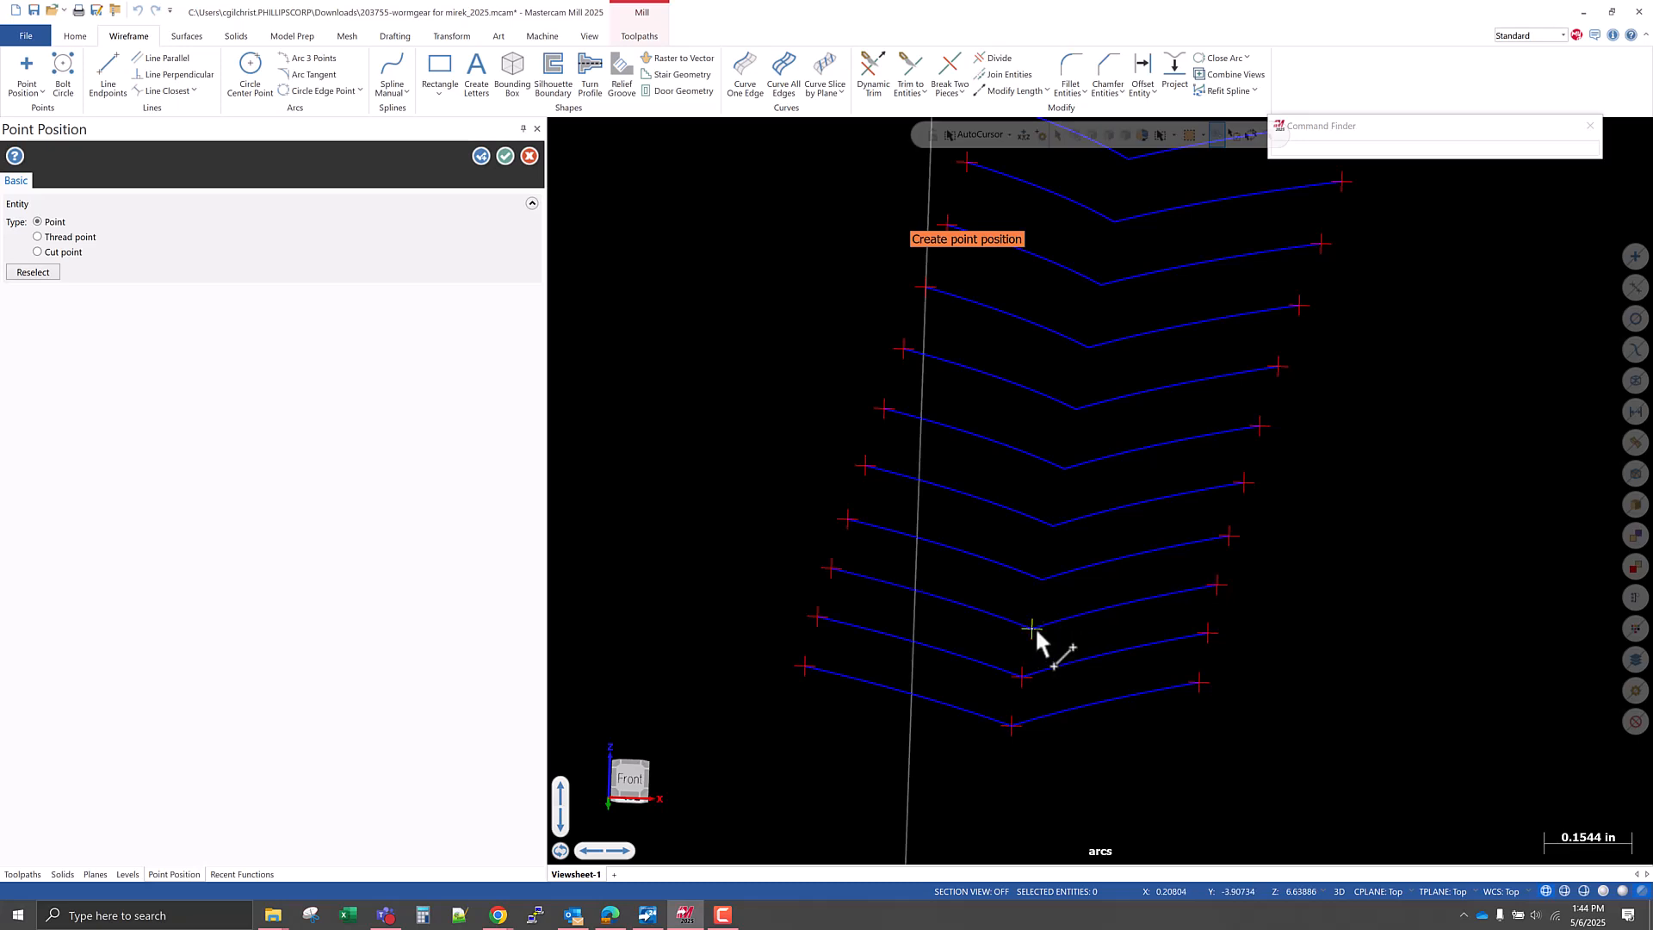
{"action": "left_click", "coordinate": [1044, 579]}
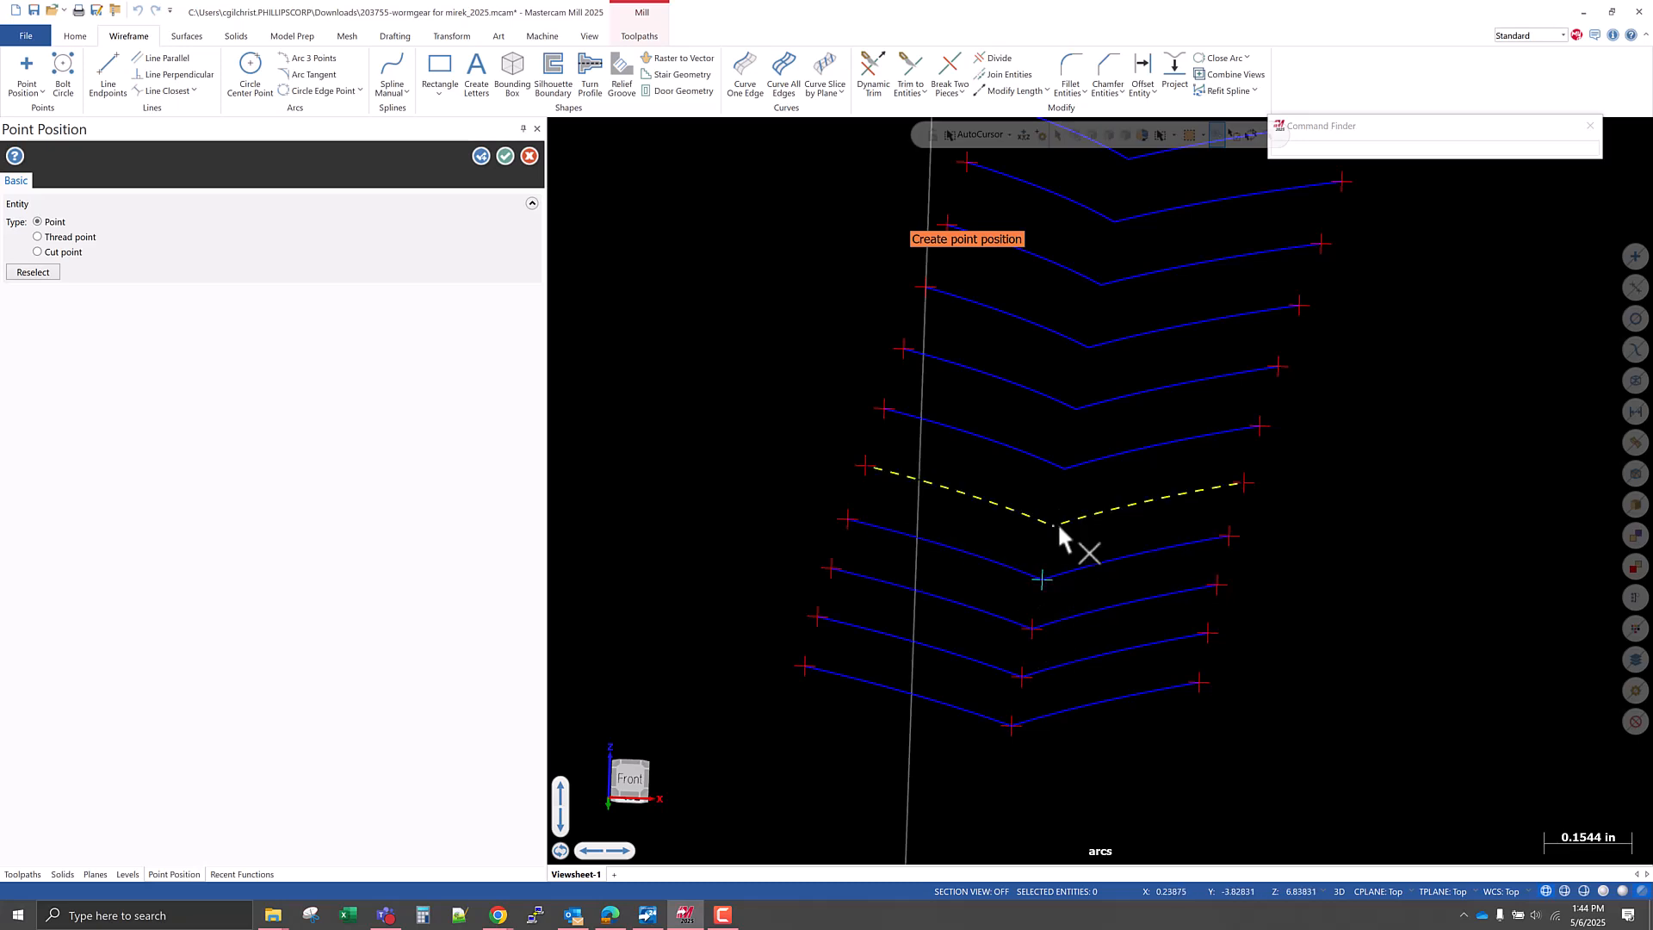
{"action": "left_click", "coordinate": [1056, 529]}
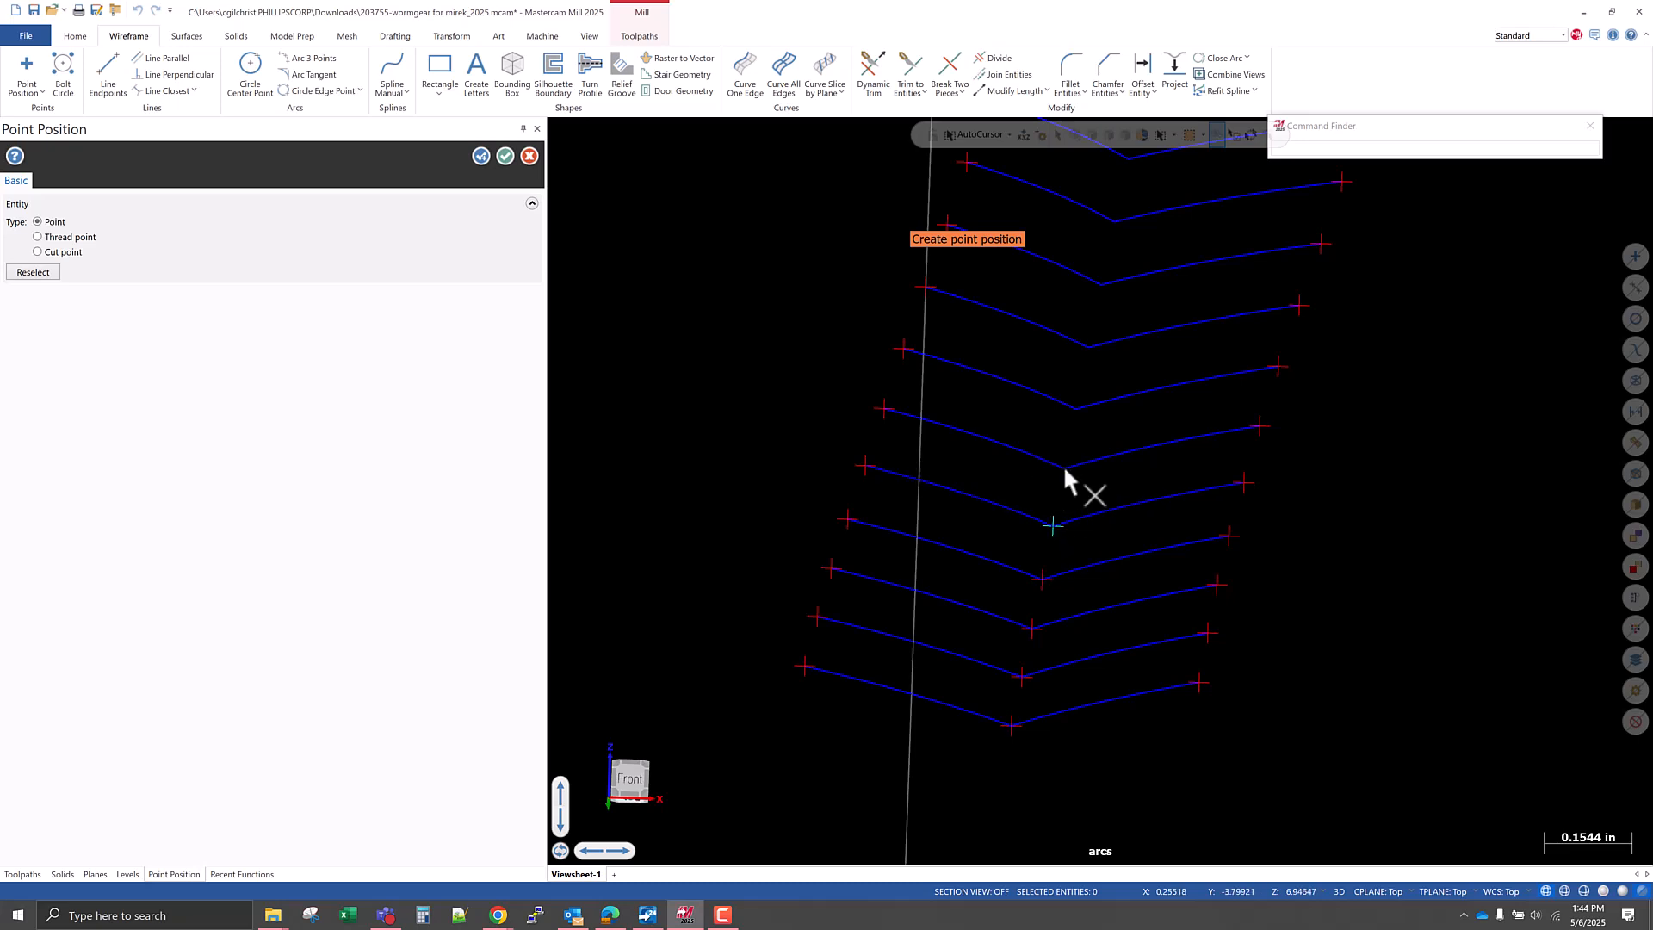
{"action": "left_click", "coordinate": [1066, 469]}
{"action": "left_click", "coordinate": [1076, 409]}
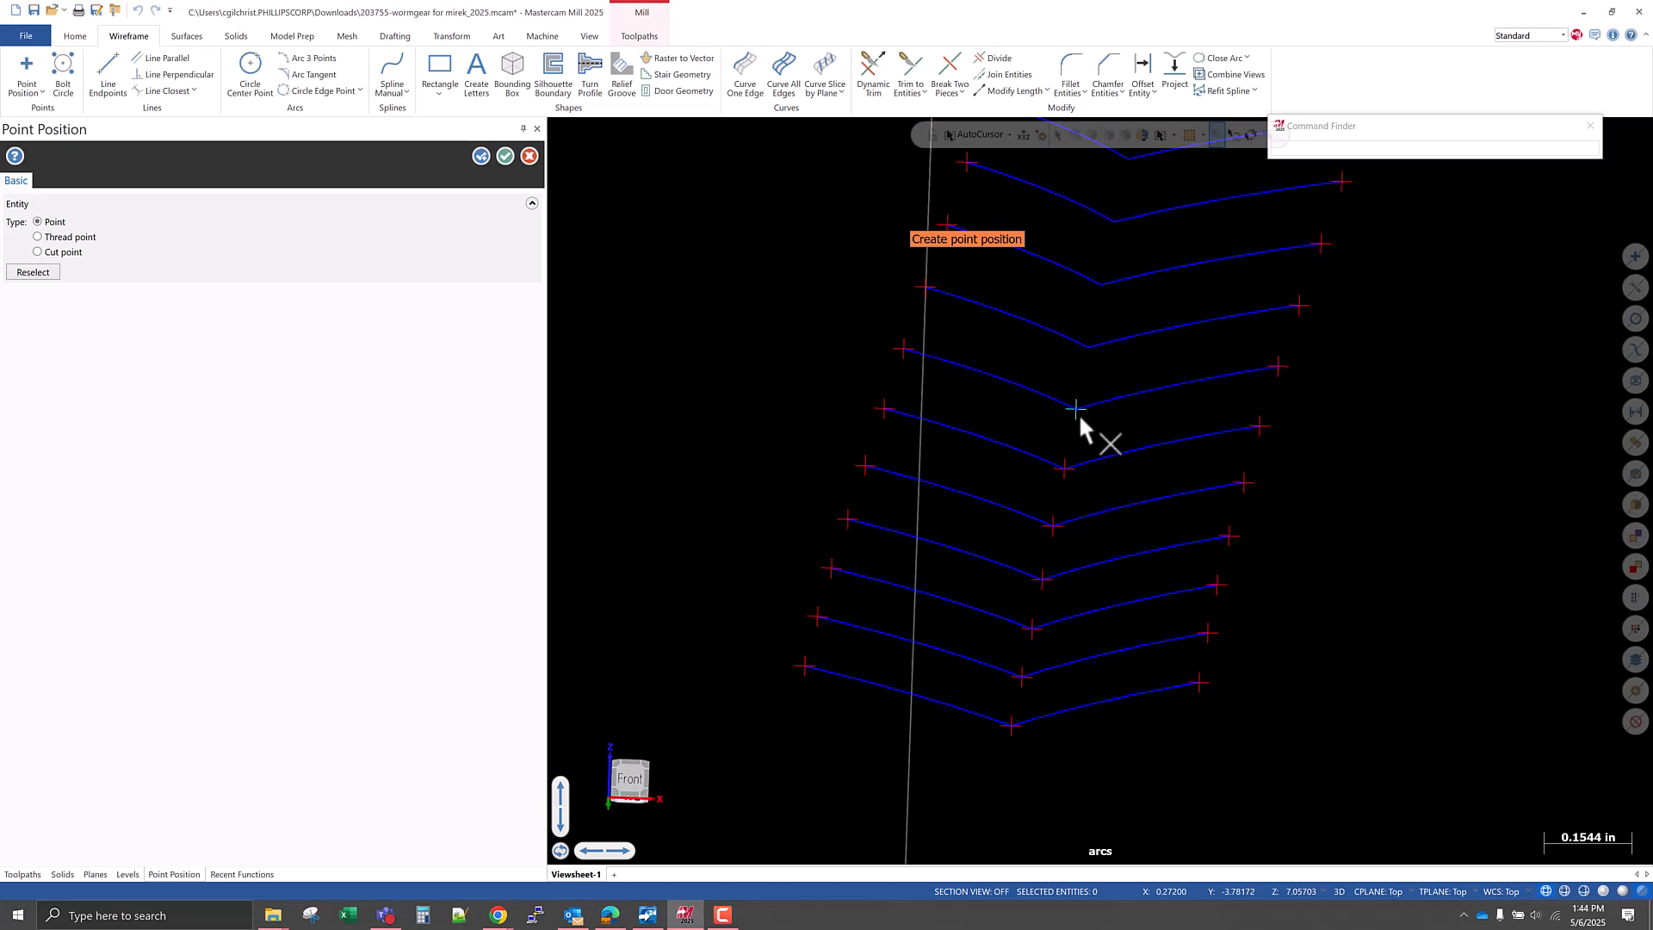
Place points at the corners of the middle V-shaped sections up to the fourth from the top, bringing in the Intersection snap.
{"action": "scroll", "coordinate": [1087, 508], "scroll_direction": "down", "scroll_amount": 2}
{"action": "scroll", "coordinate": [1087, 508], "scroll_direction": "up", "scroll_amount": 3}
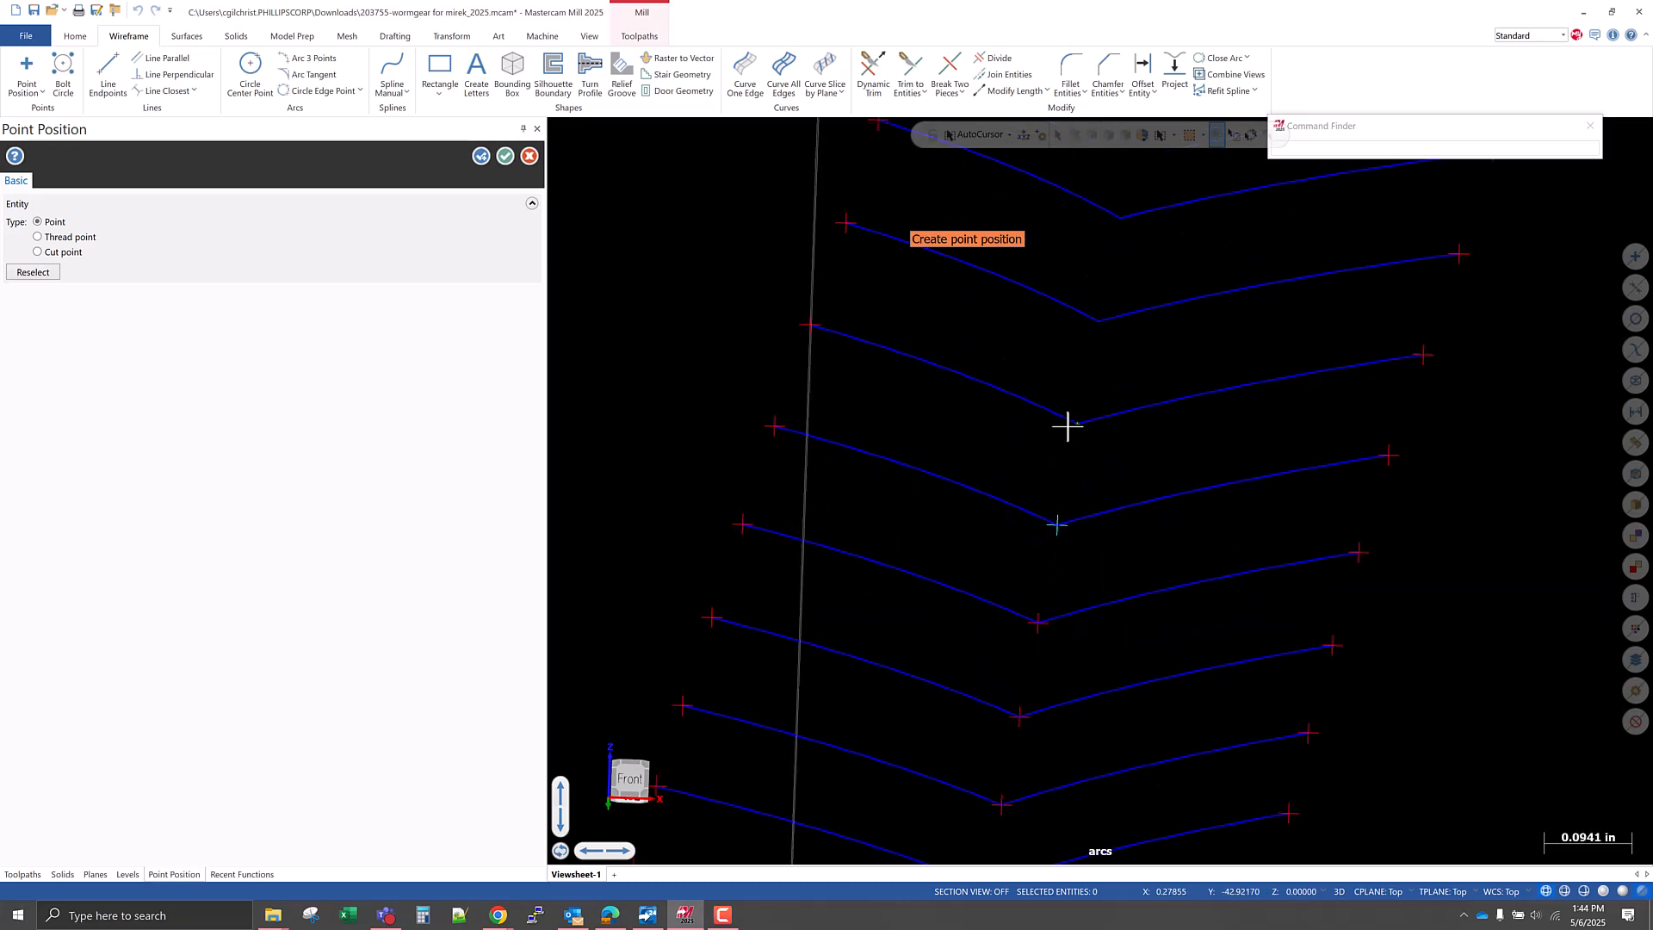
{"action": "left_click", "coordinate": [1078, 427]}
{"action": "scroll", "coordinate": [1047, 553], "scroll_direction": "down", "scroll_amount": 3}
{"action": "scroll", "coordinate": [1085, 417], "scroll_direction": "up", "scroll_amount": 3}
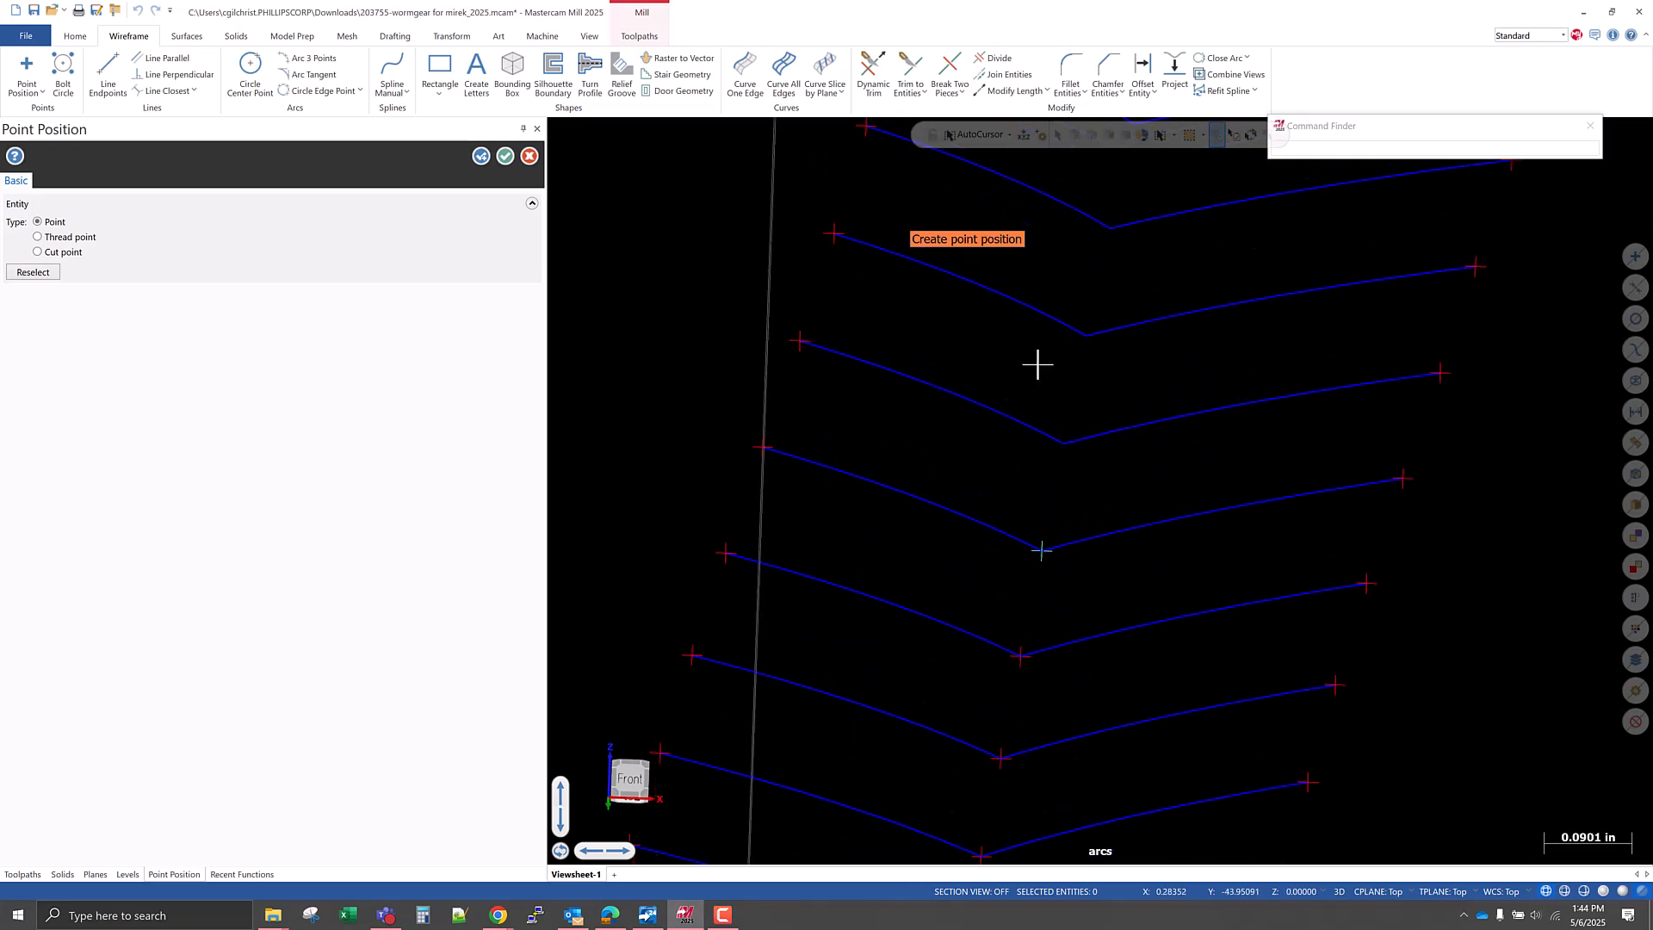
{"action": "left_click", "coordinate": [1009, 135]}
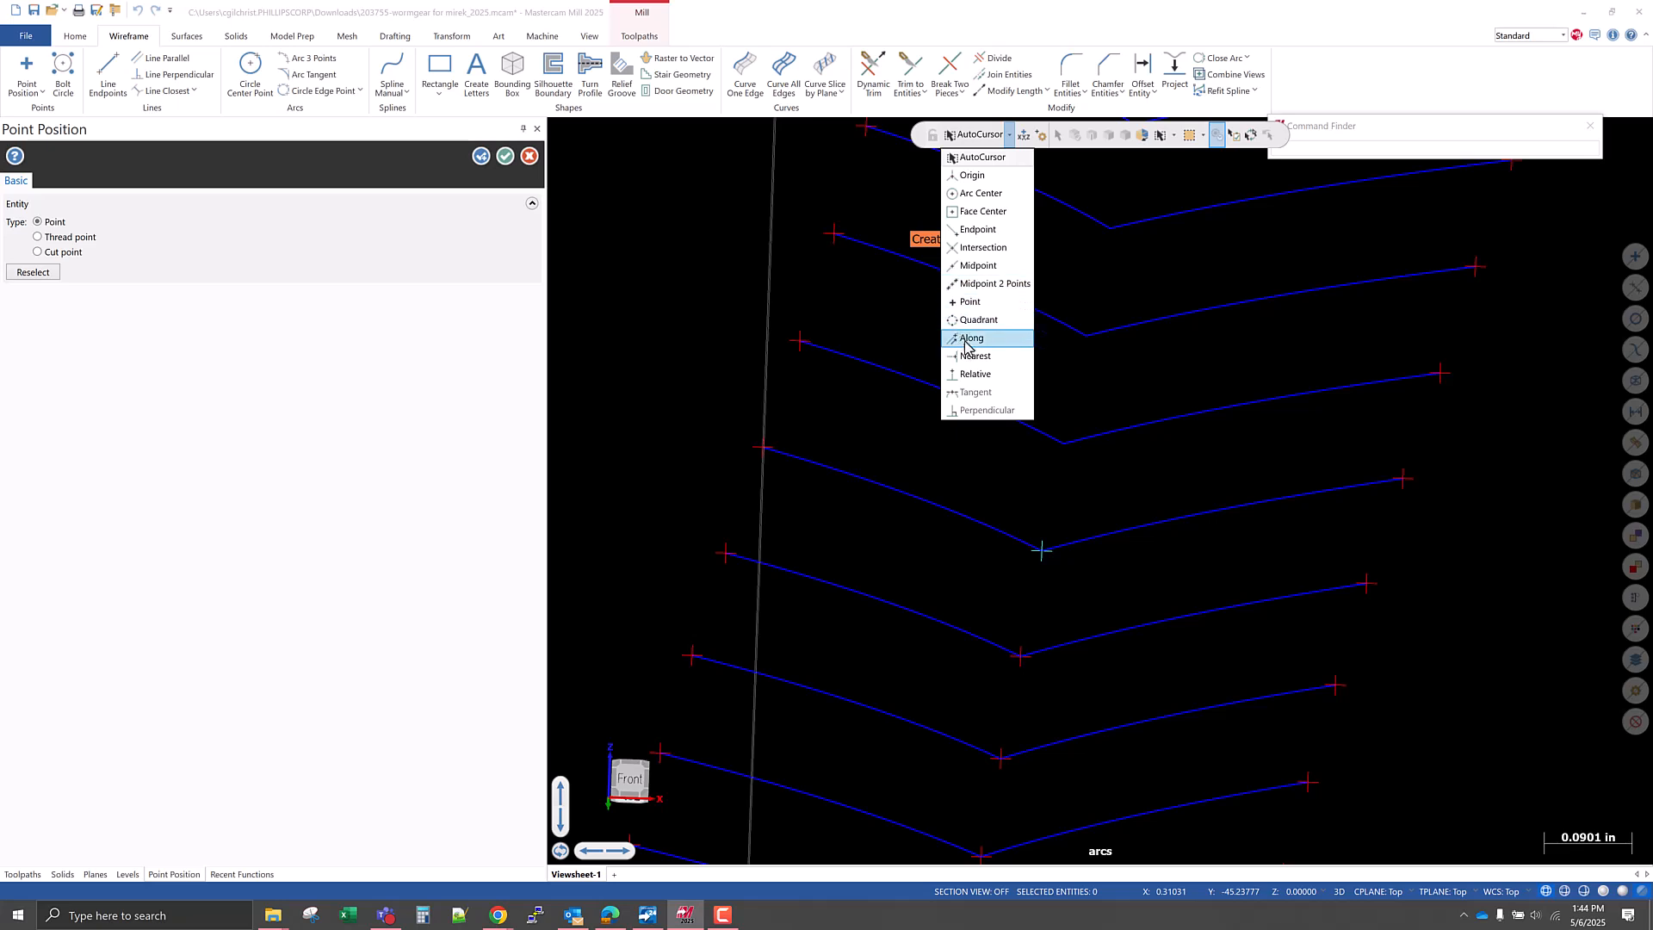
{"action": "left_click", "coordinate": [990, 248]}
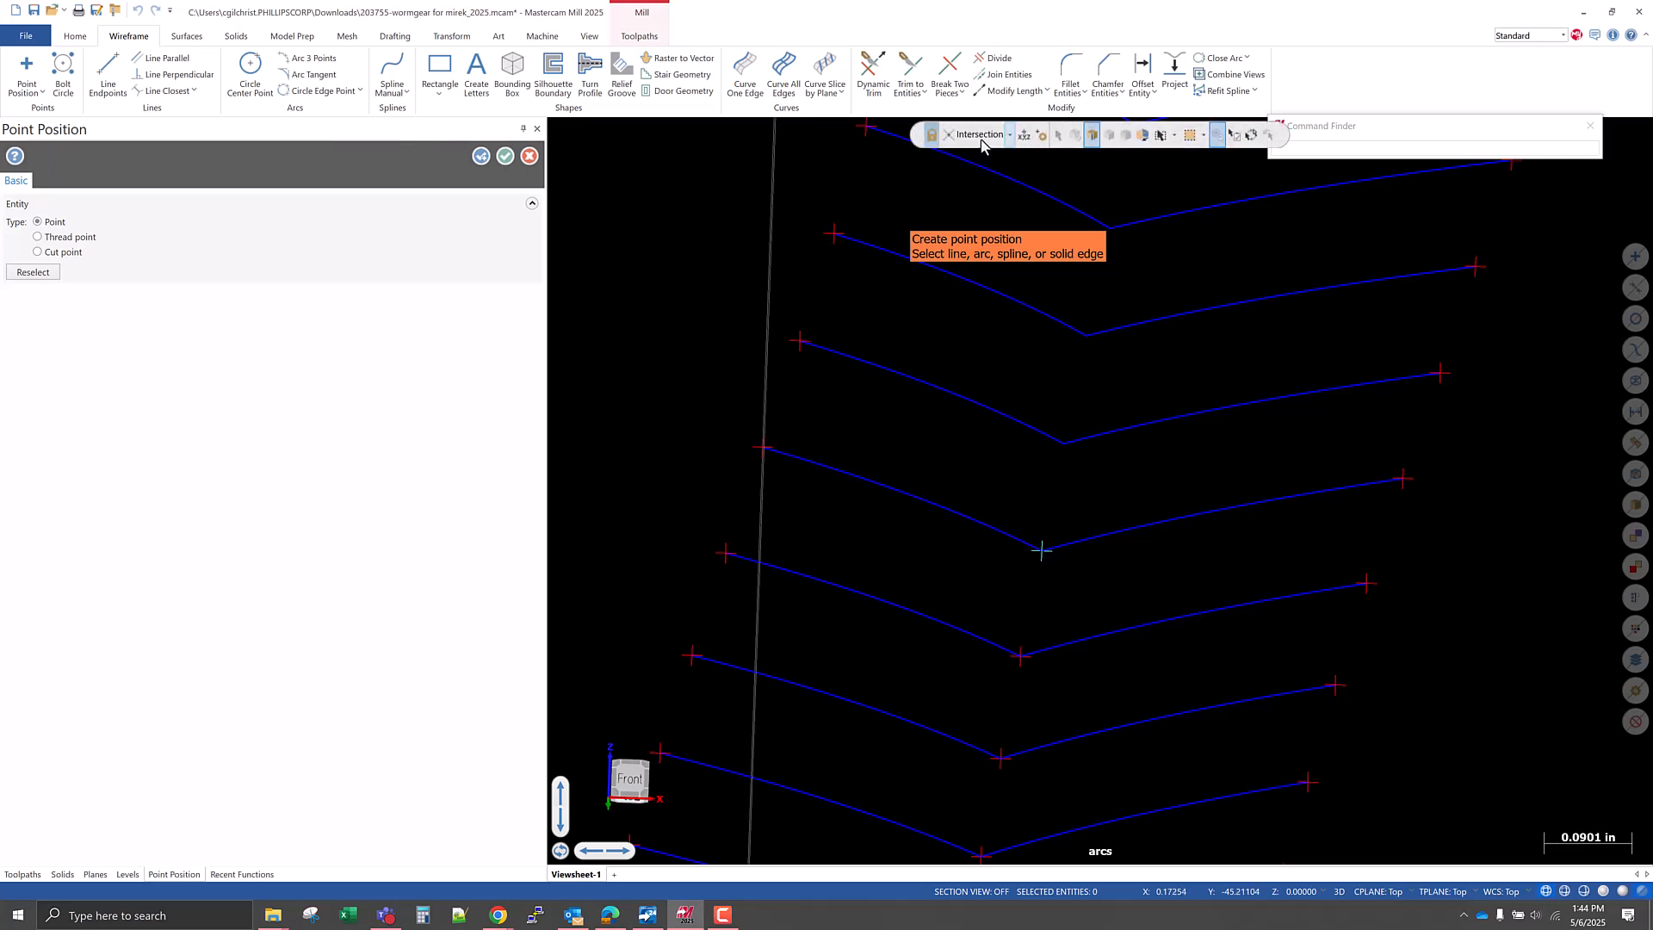
{"action": "scroll", "coordinate": [1026, 517], "scroll_direction": "down", "scroll_amount": 2}
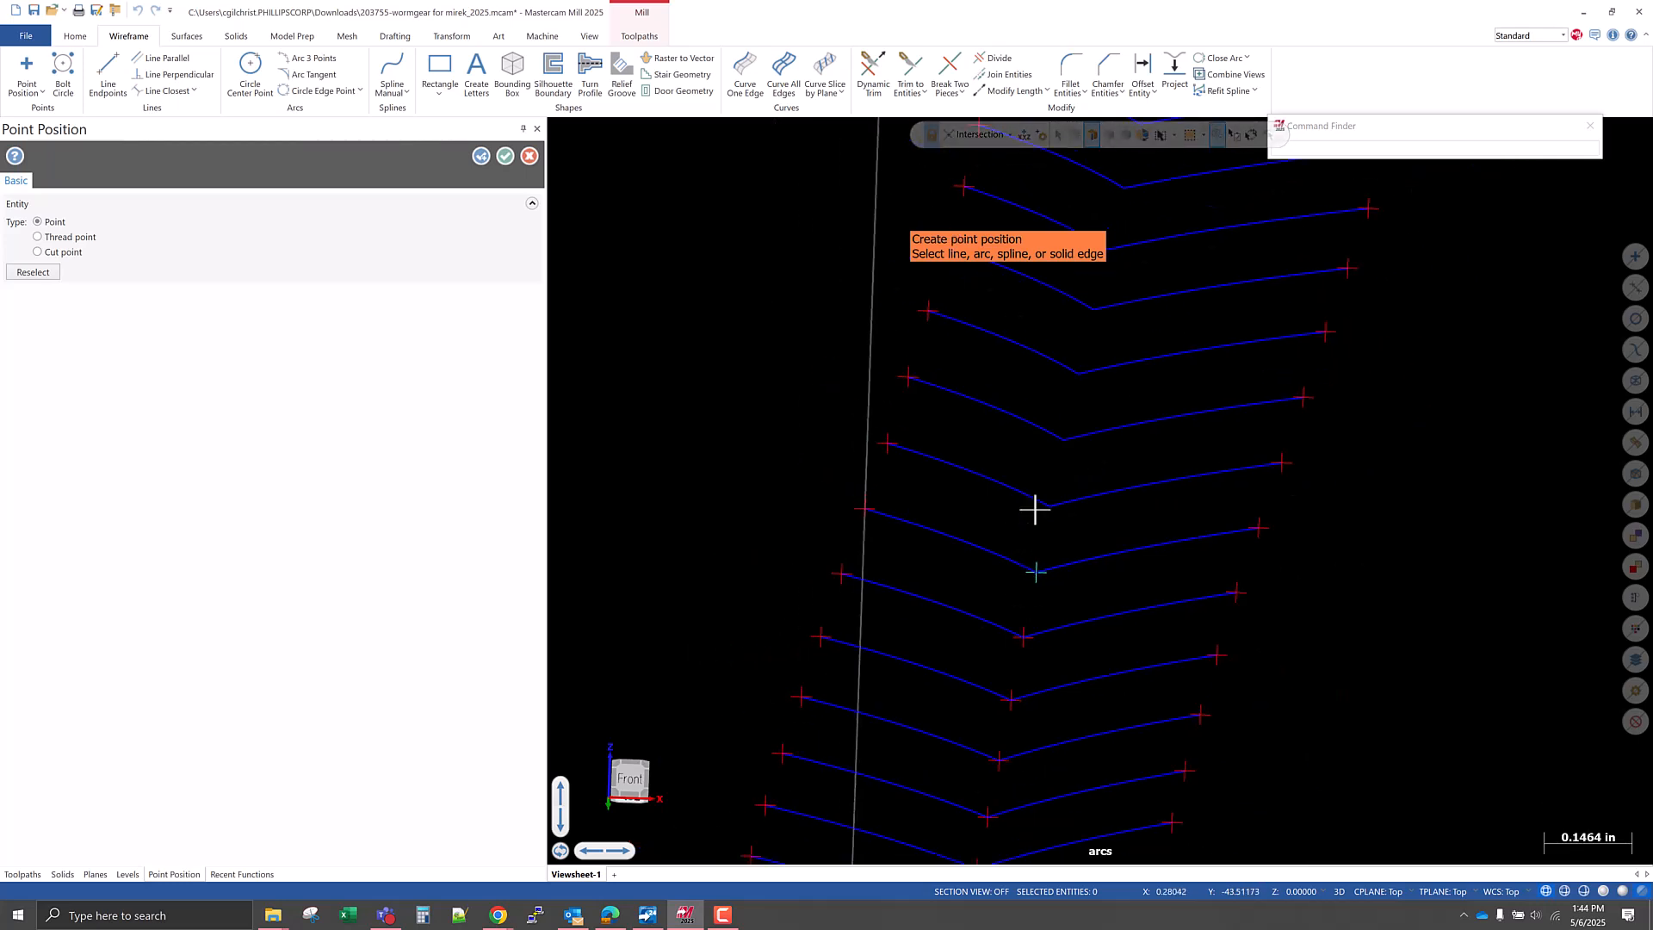
{"action": "left_click", "coordinate": [1046, 503]}
{"action": "scroll", "coordinate": [1098, 560], "scroll_direction": "down", "scroll_amount": 3}
{"action": "scroll", "coordinate": [1097, 561], "scroll_direction": "up", "scroll_amount": 2}
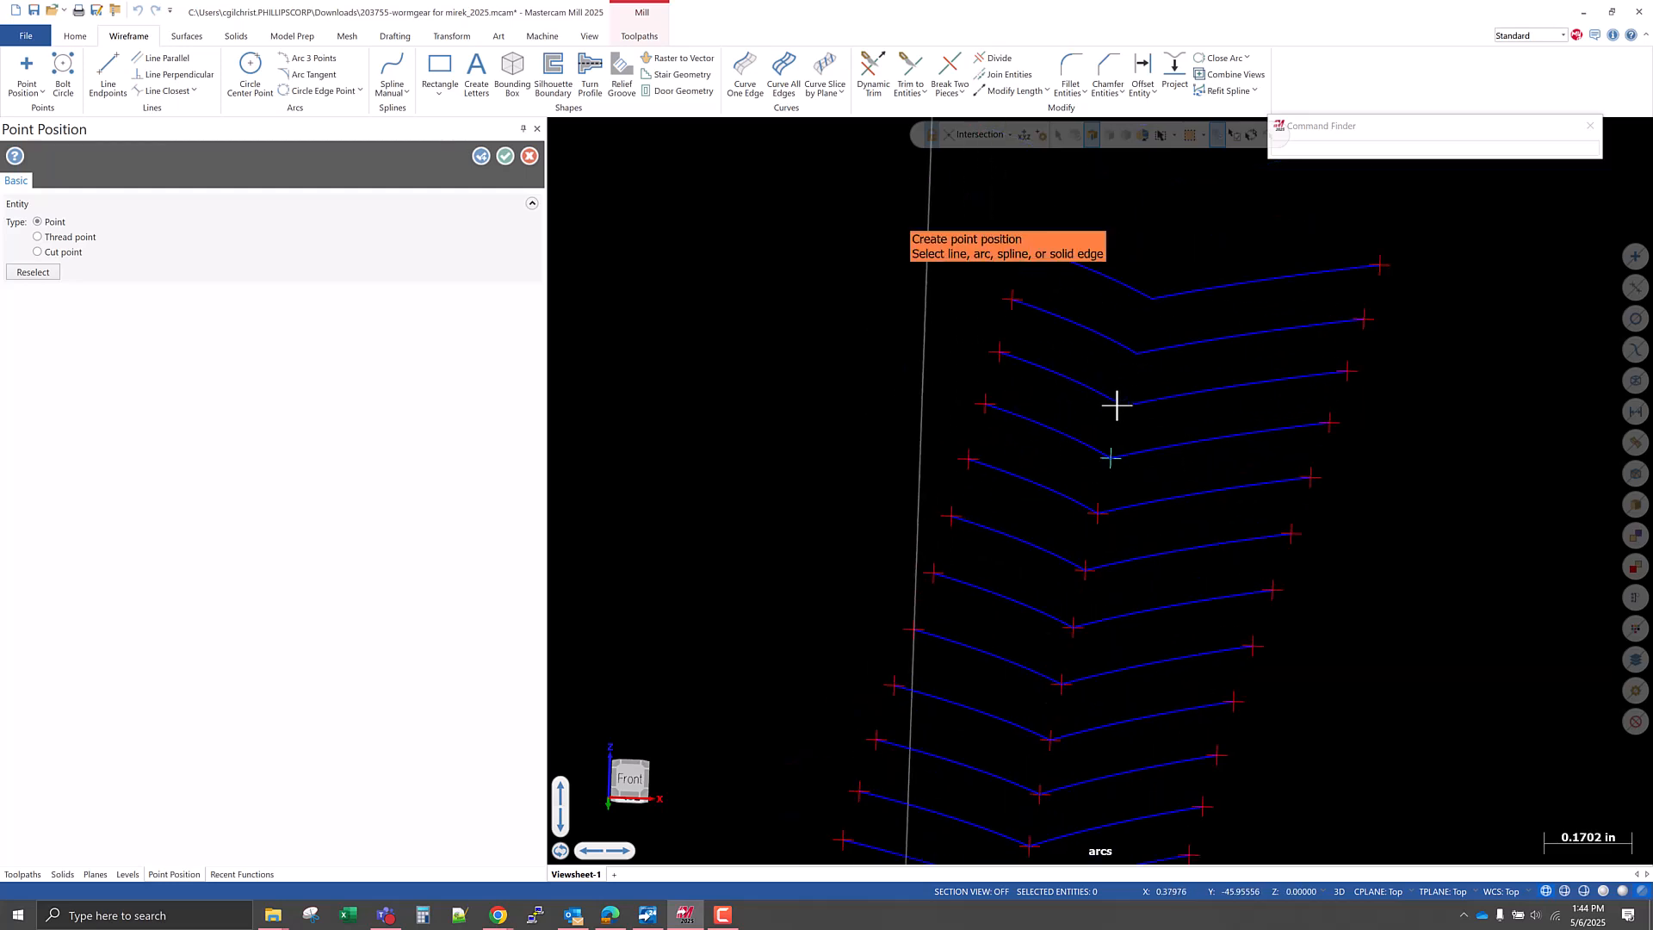
Place points at the corners of the three uppermost V-shaped sections and finish the point creation.
{"action": "left_click", "coordinate": [1152, 397]}
{"action": "left_click", "coordinate": [1121, 344]}
{"action": "left_click", "coordinate": [1145, 294]}
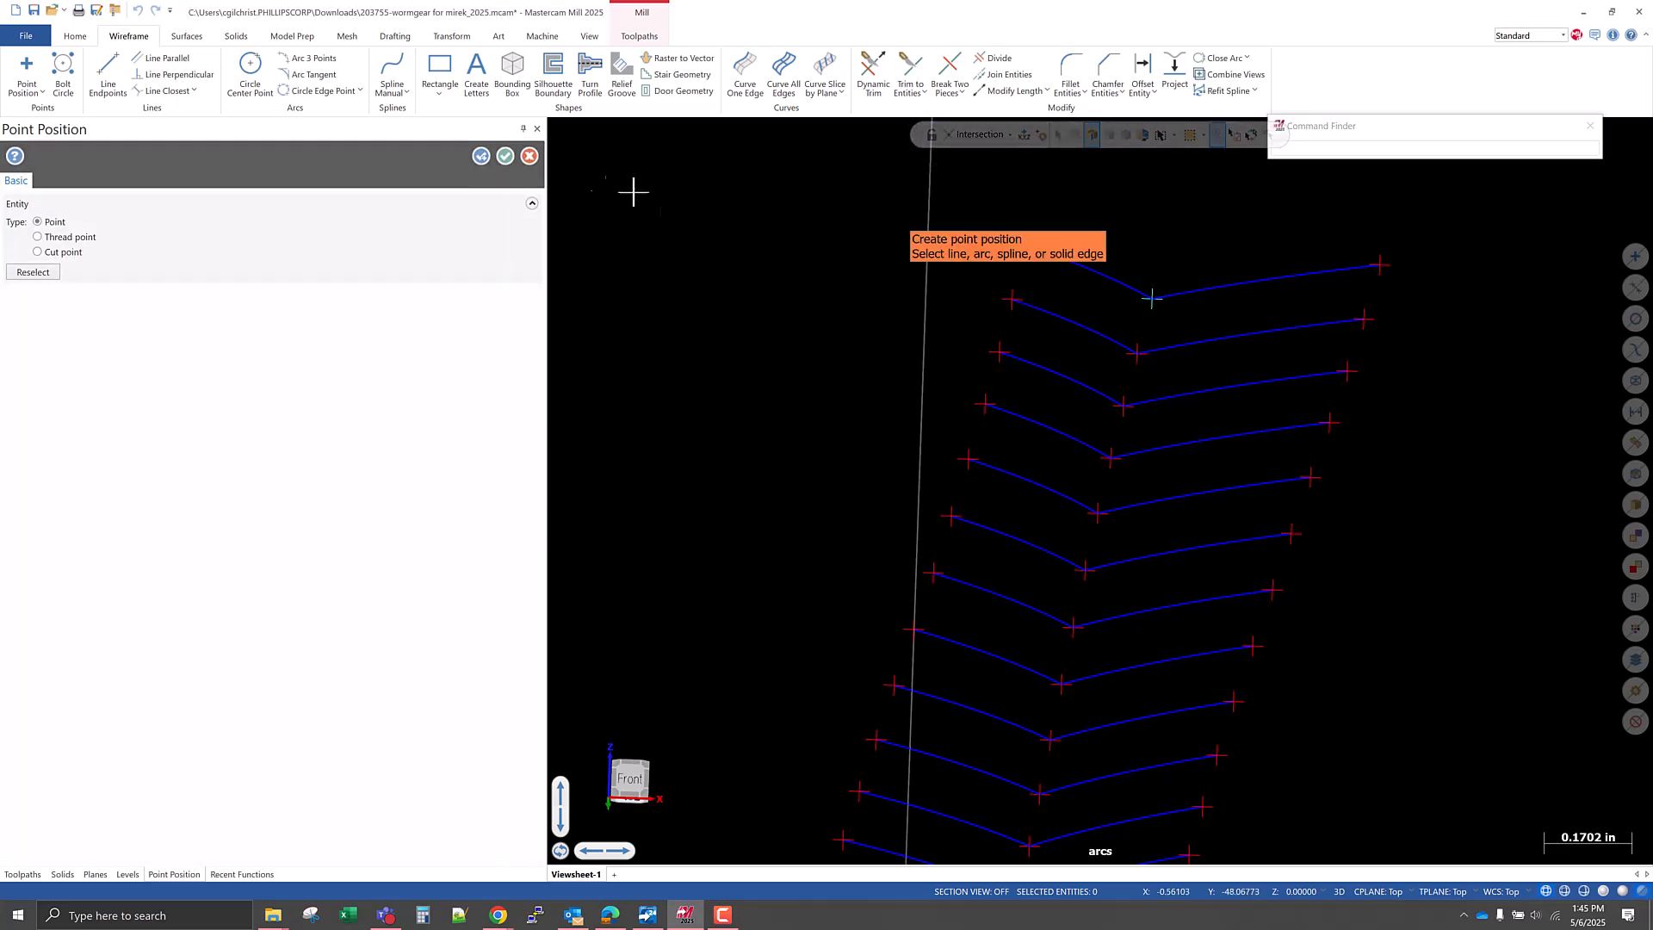
{"action": "scroll", "coordinate": [783, 413], "scroll_direction": "down", "scroll_amount": 2}
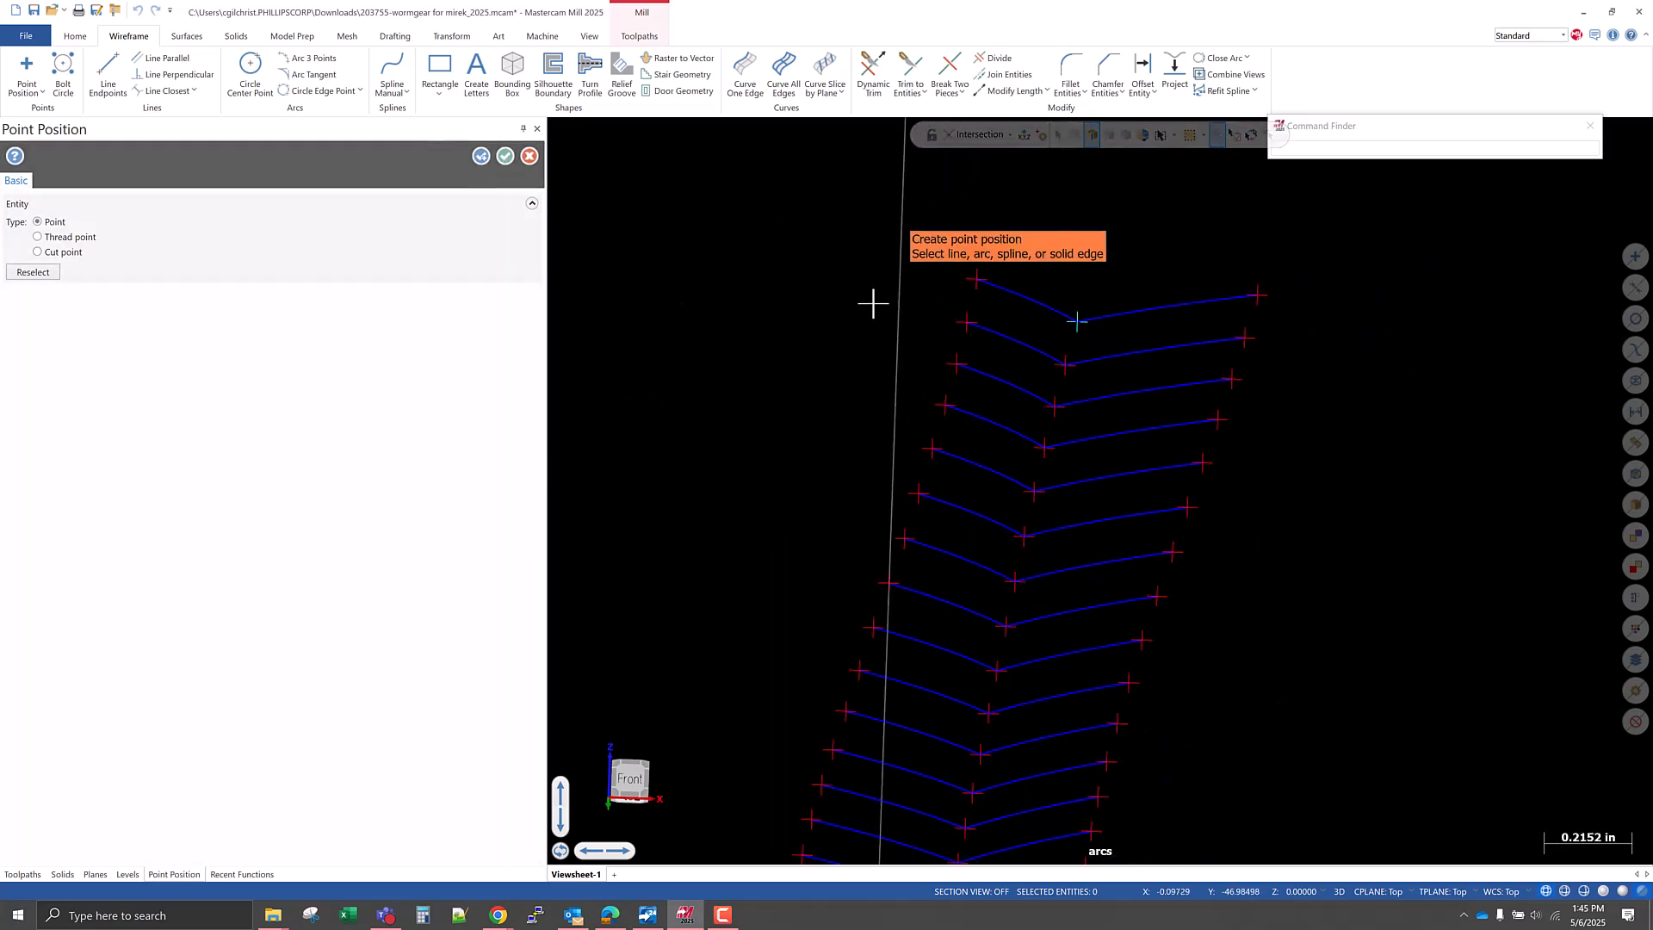
{"action": "key", "text": "Escape"}
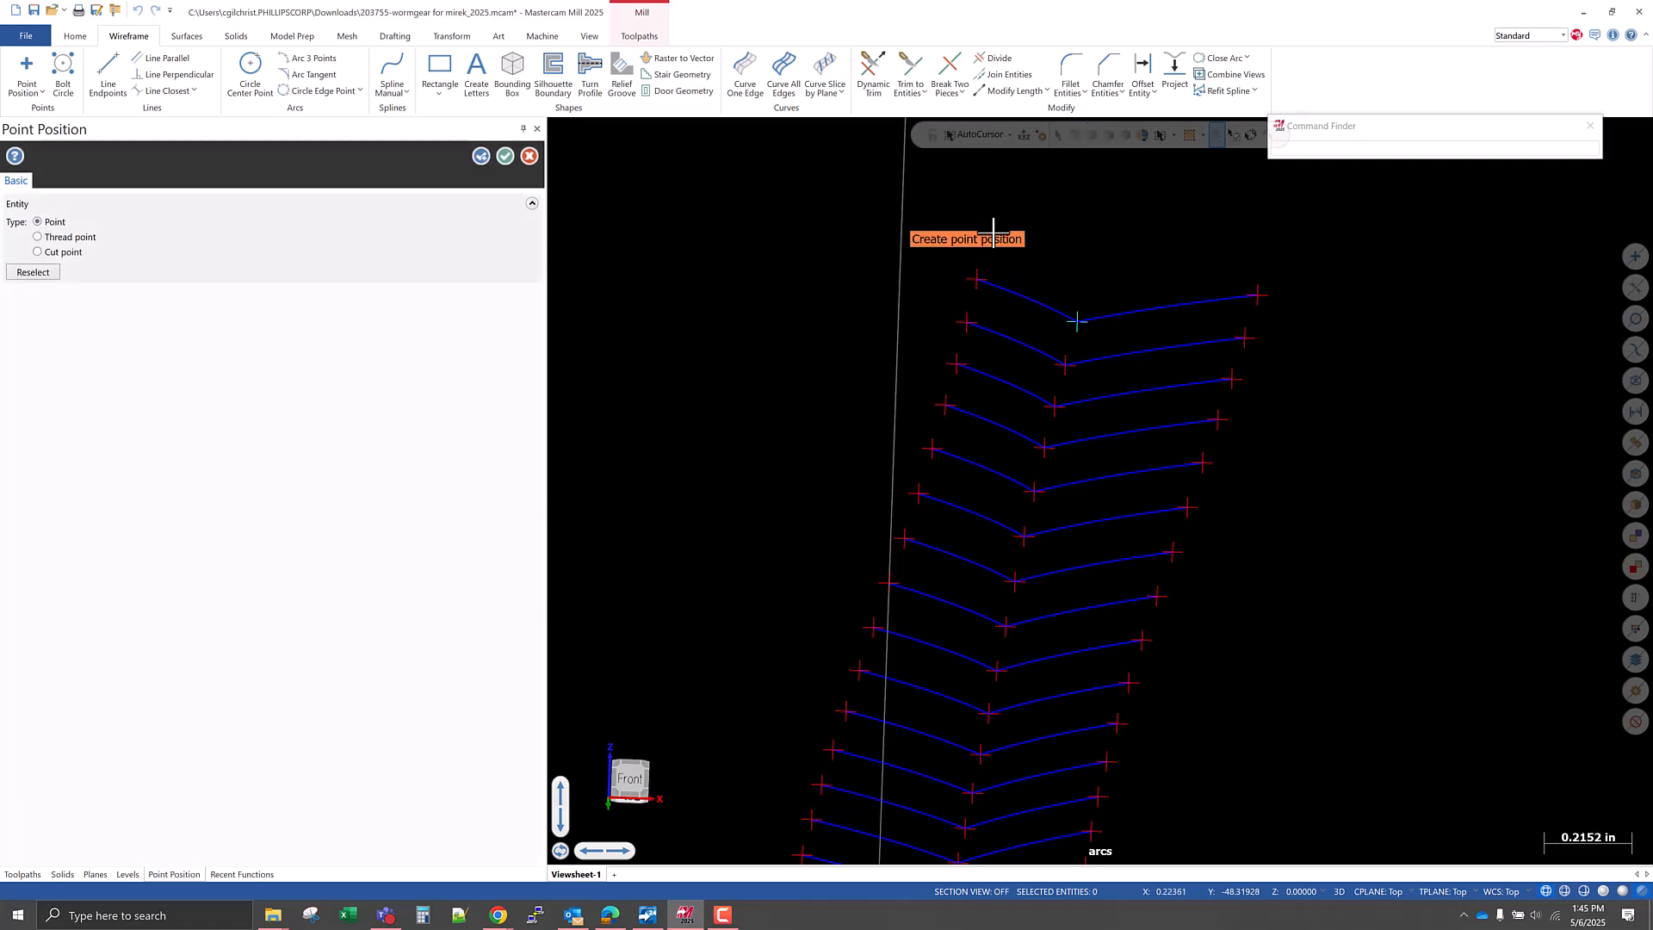
{"action": "left_click", "coordinate": [505, 156]}
Create an automatic spline through the points on the outer ends of the left-hand arcs, from lowest to uppermost.
{"action": "middle_click_drag", "start_coordinate": [849, 424], "coordinate": [815, 307]}
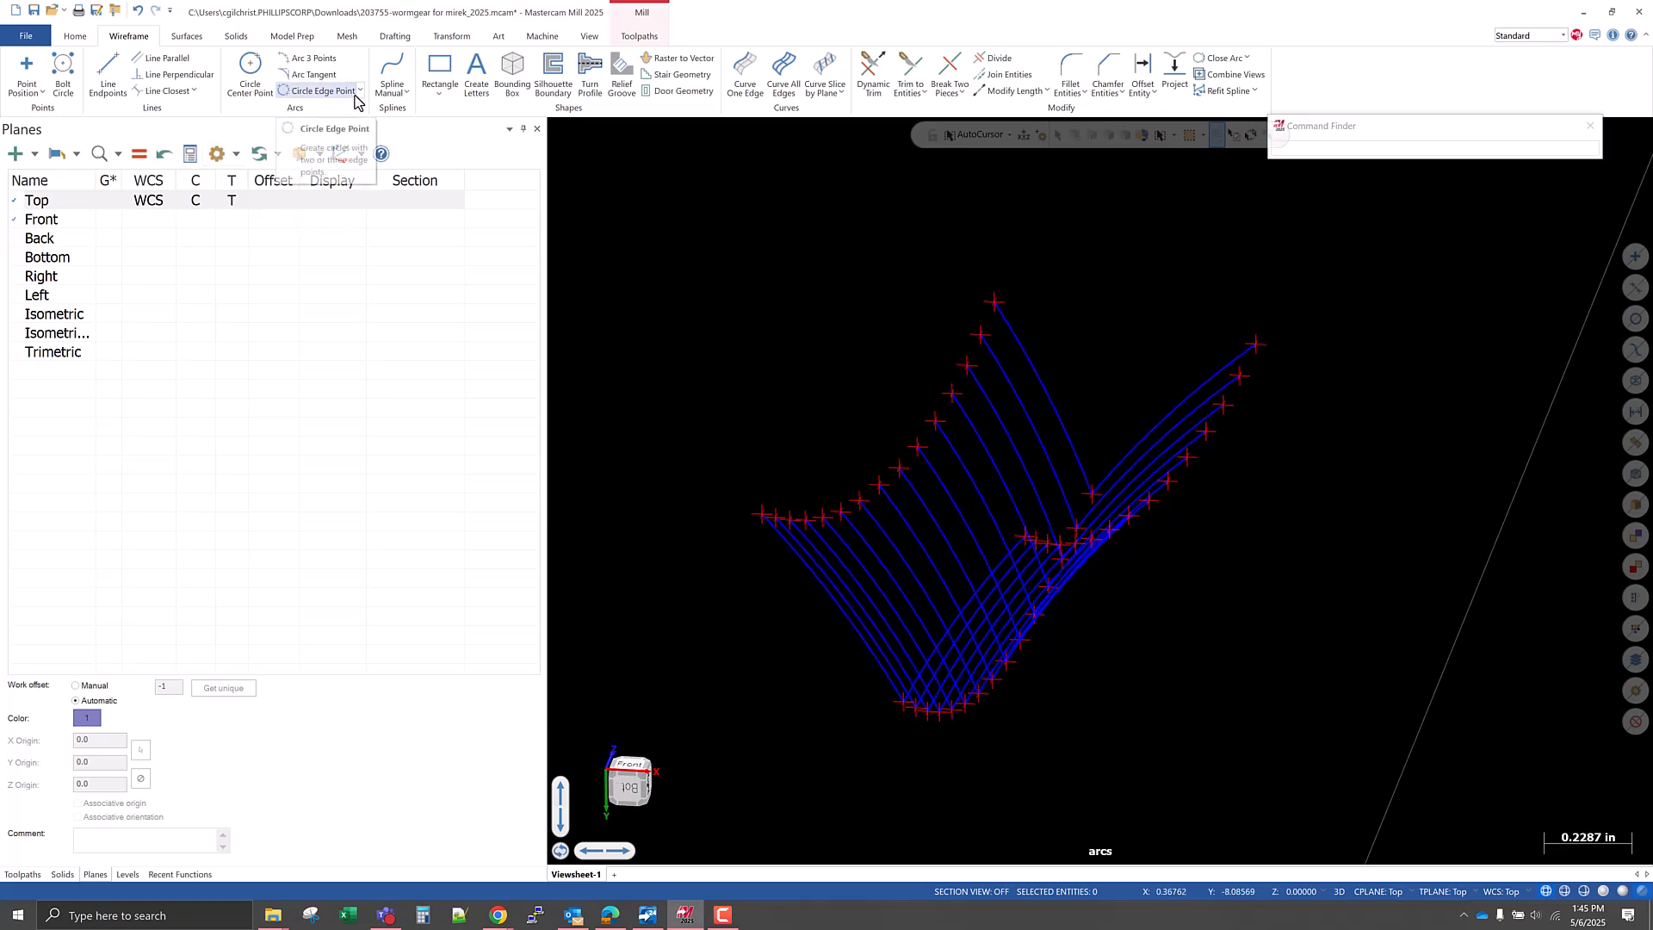
{"action": "left_click", "coordinate": [401, 97]}
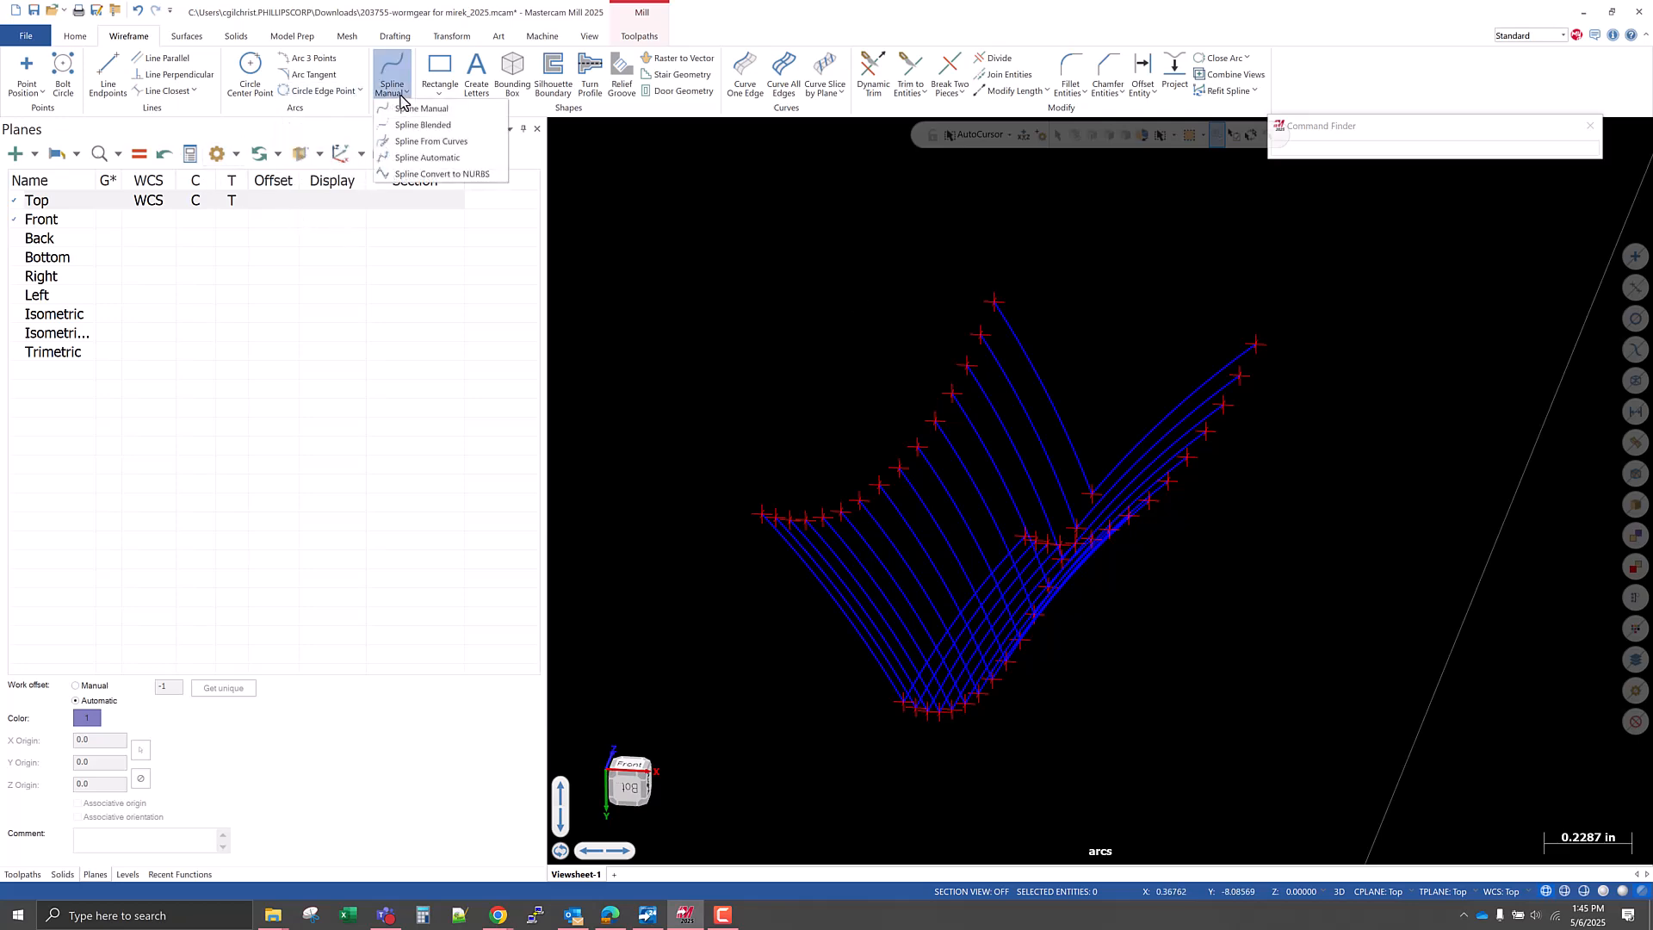
{"action": "left_click", "coordinate": [427, 158]}
{"action": "scroll", "coordinate": [747, 525], "scroll_direction": "up", "scroll_amount": 5}
{"action": "left_click", "coordinate": [747, 525]}
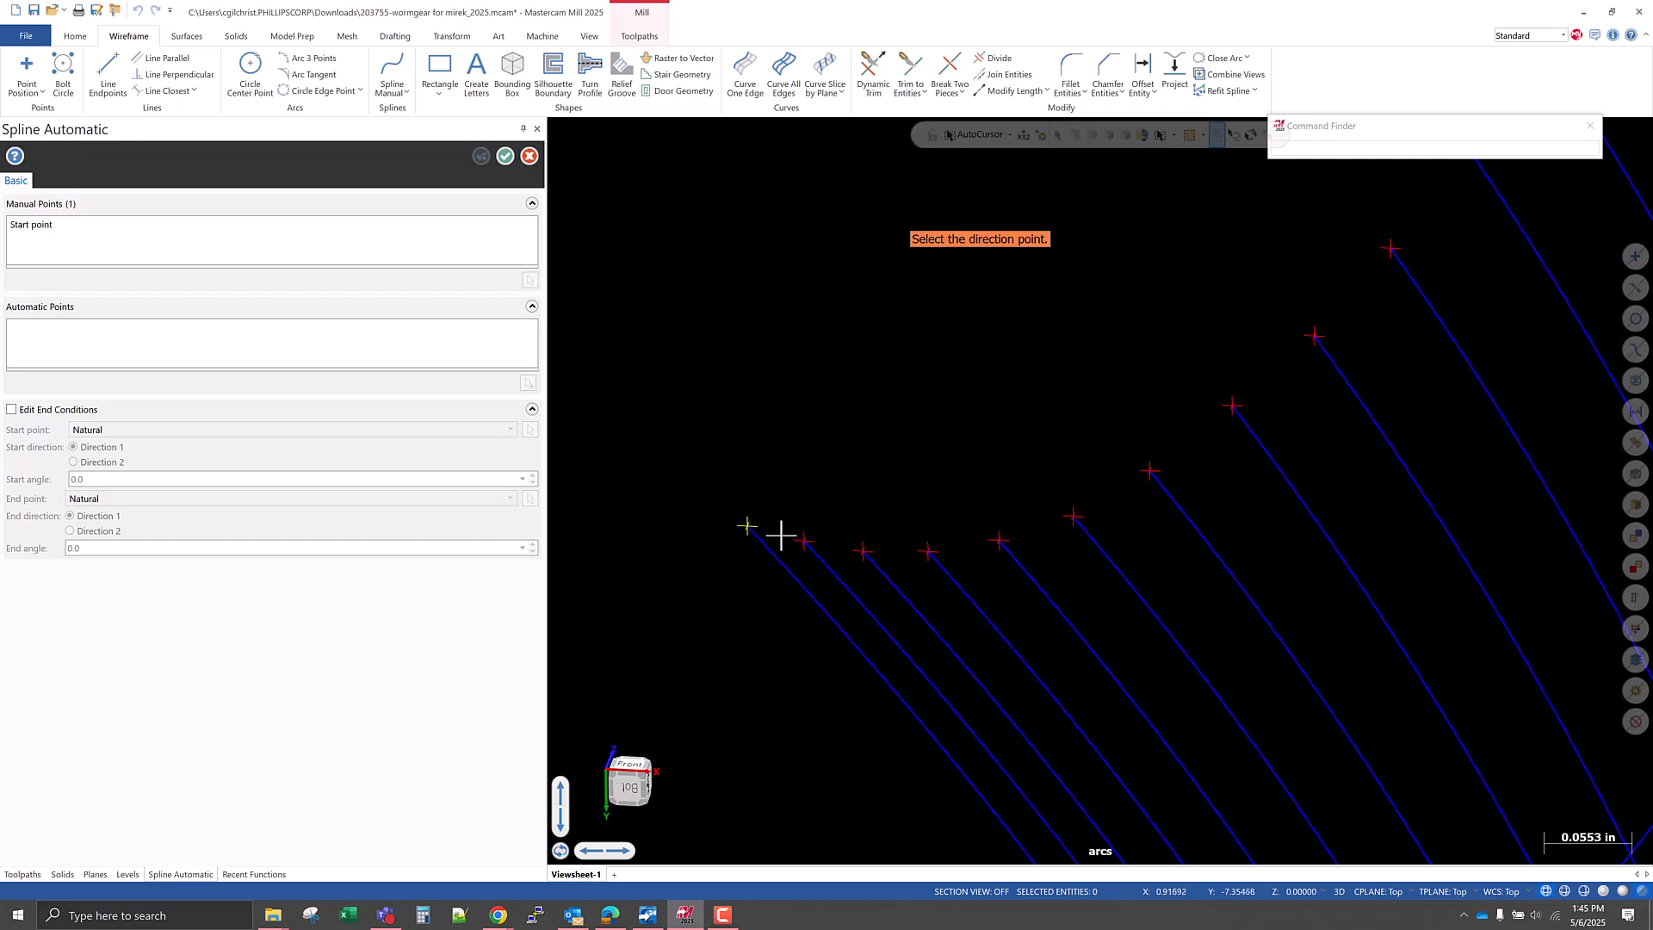
{"action": "left_click", "coordinate": [797, 541]}
{"action": "scroll", "coordinate": [1088, 583], "scroll_direction": "down", "scroll_amount": 5}
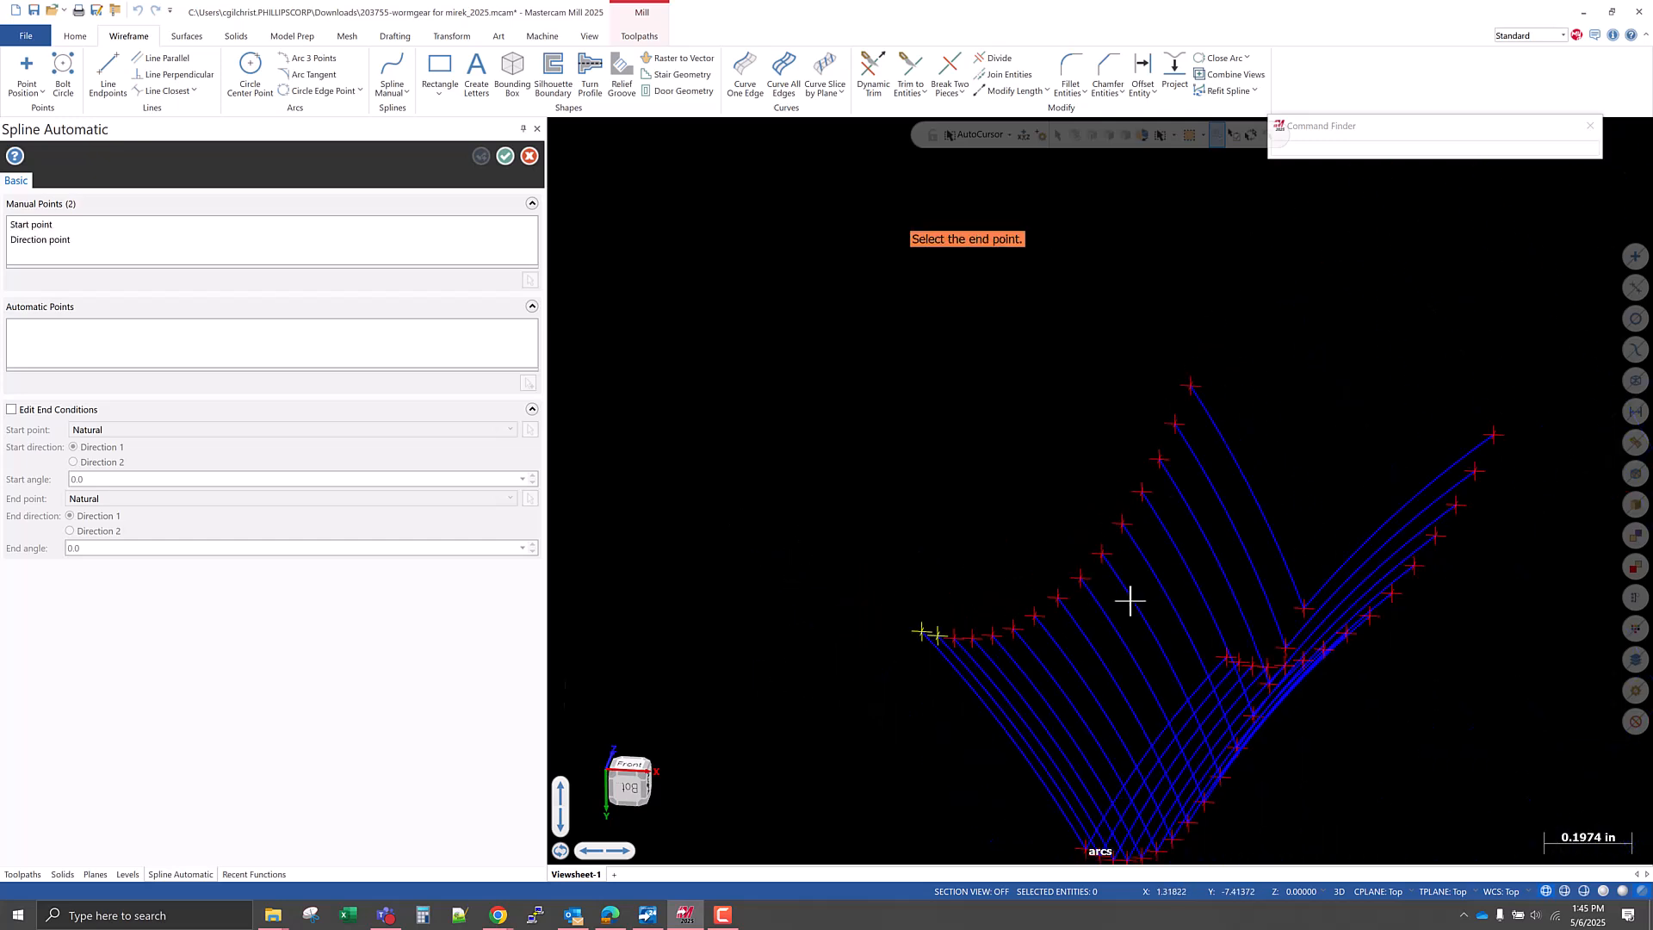
{"action": "scroll", "coordinate": [1179, 387], "scroll_direction": "up", "scroll_amount": 1}
{"action": "left_click", "coordinate": [1178, 400]}
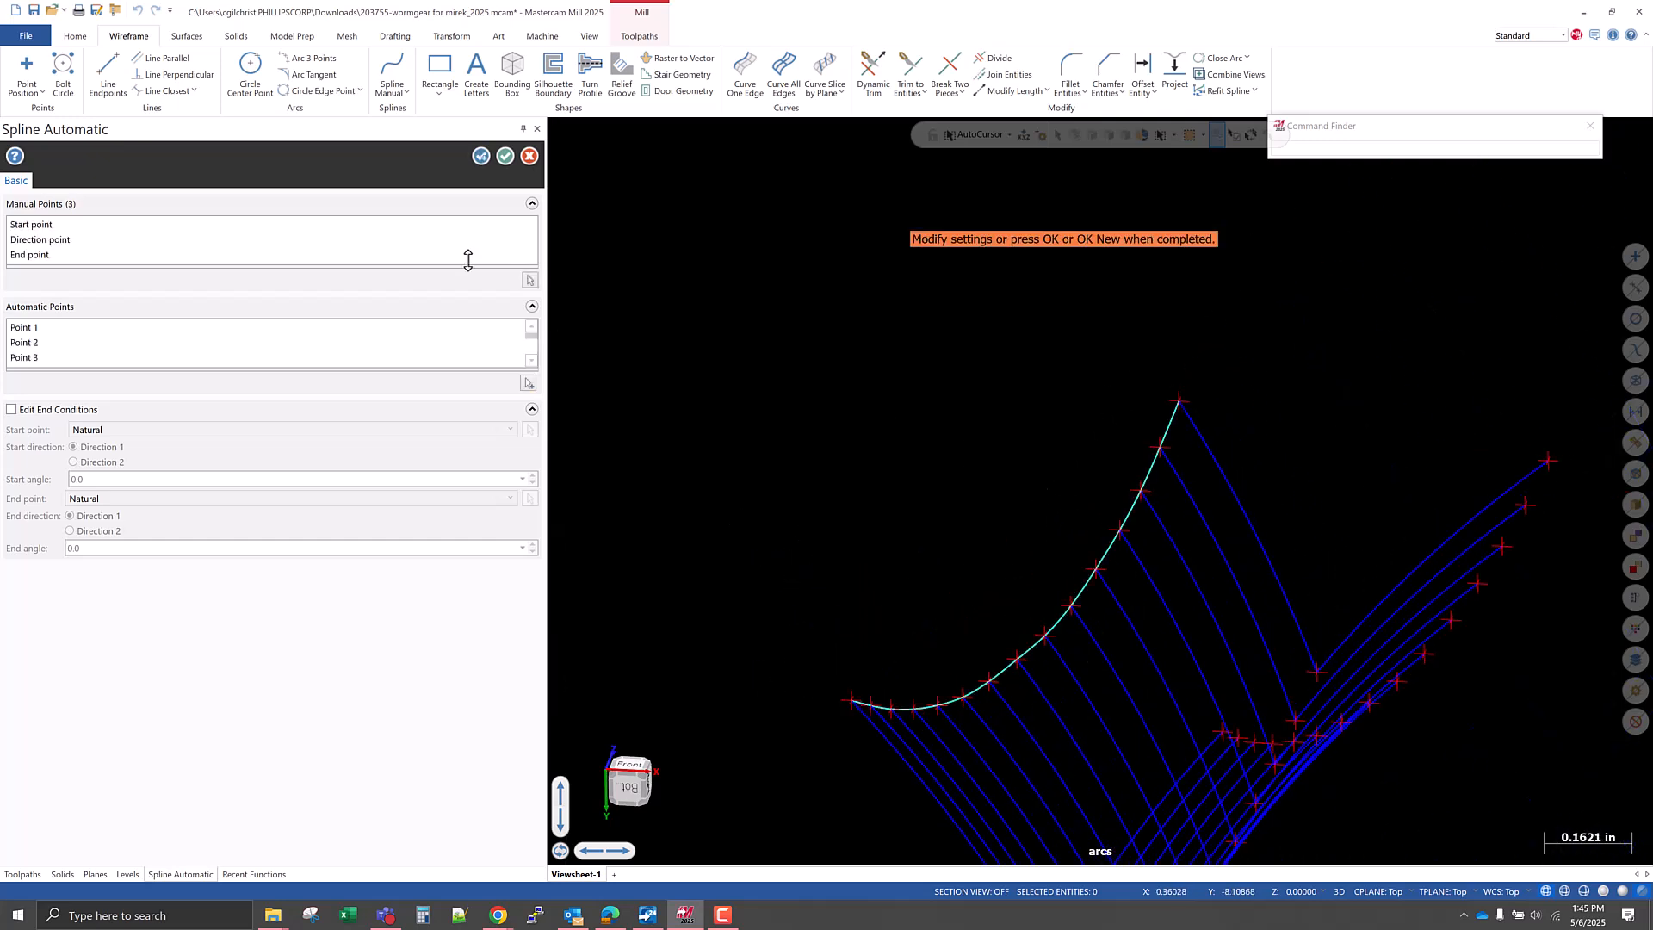
{"action": "left_click", "coordinate": [480, 156]}
Create another automatic spline through the points on the outer ends of the right-hand arcs, from lowest to uppermost.
{"action": "middle_click_drag", "start_coordinate": [981, 671], "coordinate": [1449, 801]}
{"action": "scroll", "coordinate": [1408, 673], "scroll_direction": "up", "scroll_amount": 4}
{"action": "left_click", "coordinate": [1406, 683]}
{"action": "left_click", "coordinate": [1364, 678]}
{"action": "scroll", "coordinate": [1270, 786], "scroll_direction": "down", "scroll_amount": 2}
{"action": "left_click", "coordinate": [1209, 308]}
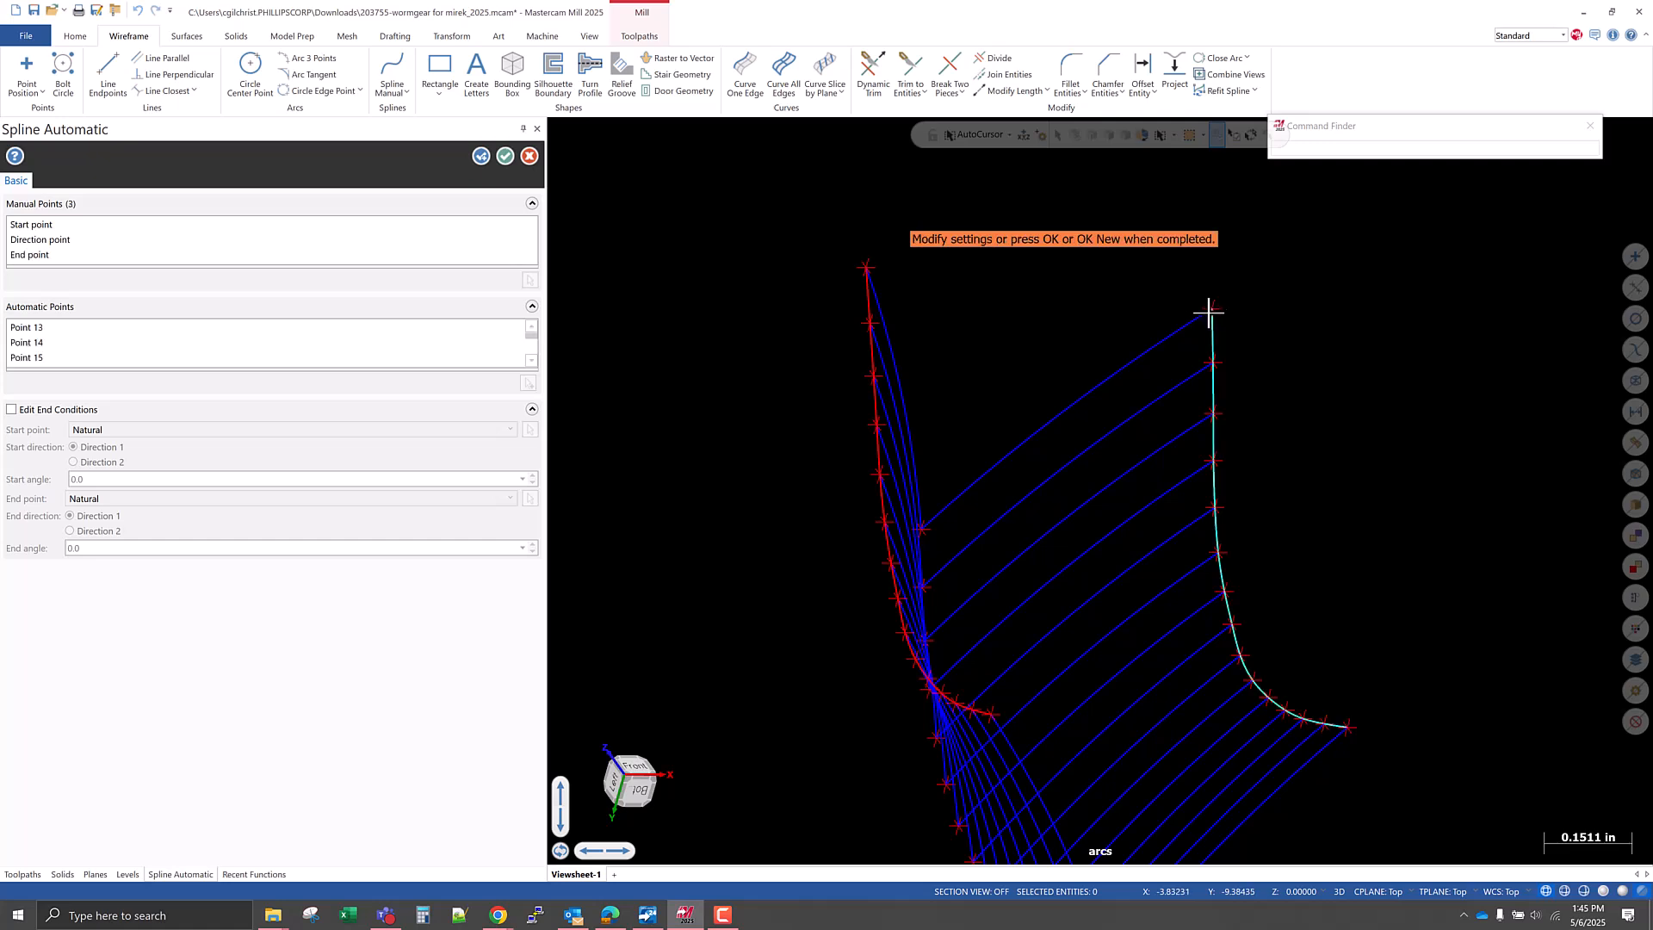
{"action": "left_click", "coordinate": [479, 161]}
Create a third automatic spline through the V corner points, from lowest to uppermost, and finish the spline command.
{"action": "scroll", "coordinate": [979, 317], "scroll_direction": "down", "scroll_amount": 3}
{"action": "middle_click_drag", "start_coordinate": [978, 317], "coordinate": [1035, 716]}
{"action": "scroll", "coordinate": [1029, 724], "scroll_direction": "up", "scroll_amount": 5}
{"action": "left_click", "coordinate": [1013, 717]}
{"action": "left_click", "coordinate": [998, 661]}
{"action": "scroll", "coordinate": [1017, 806], "scroll_direction": "down", "scroll_amount": 2}
{"action": "scroll", "coordinate": [984, 457], "scroll_direction": "up", "scroll_amount": 4}
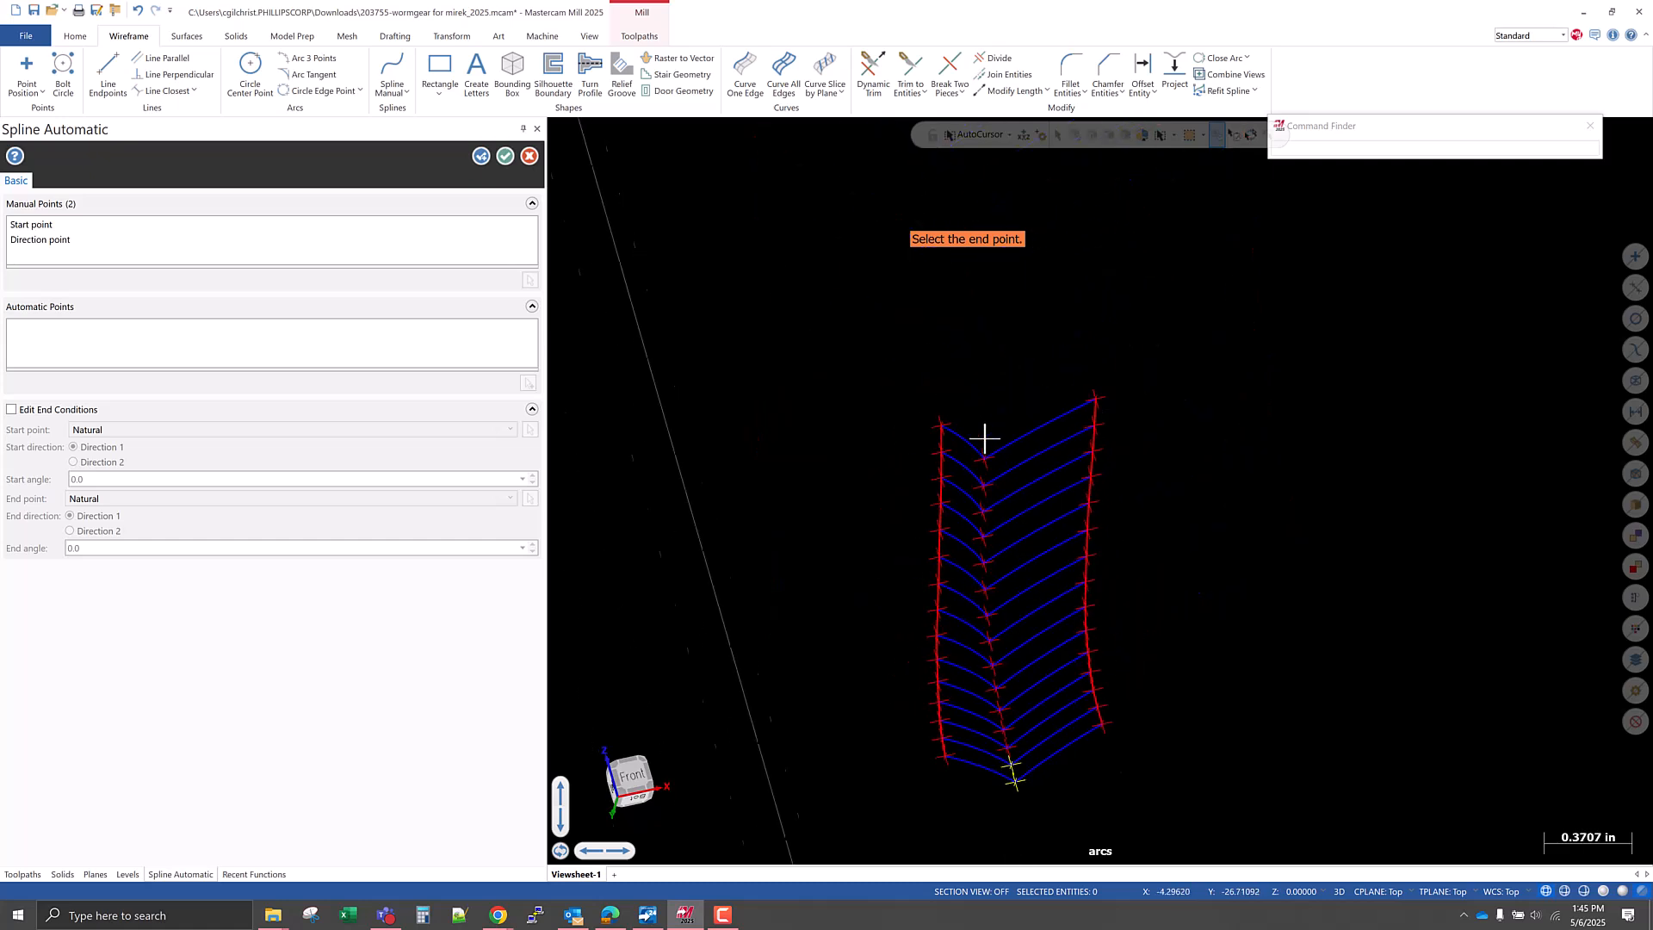
{"action": "left_click", "coordinate": [982, 479]}
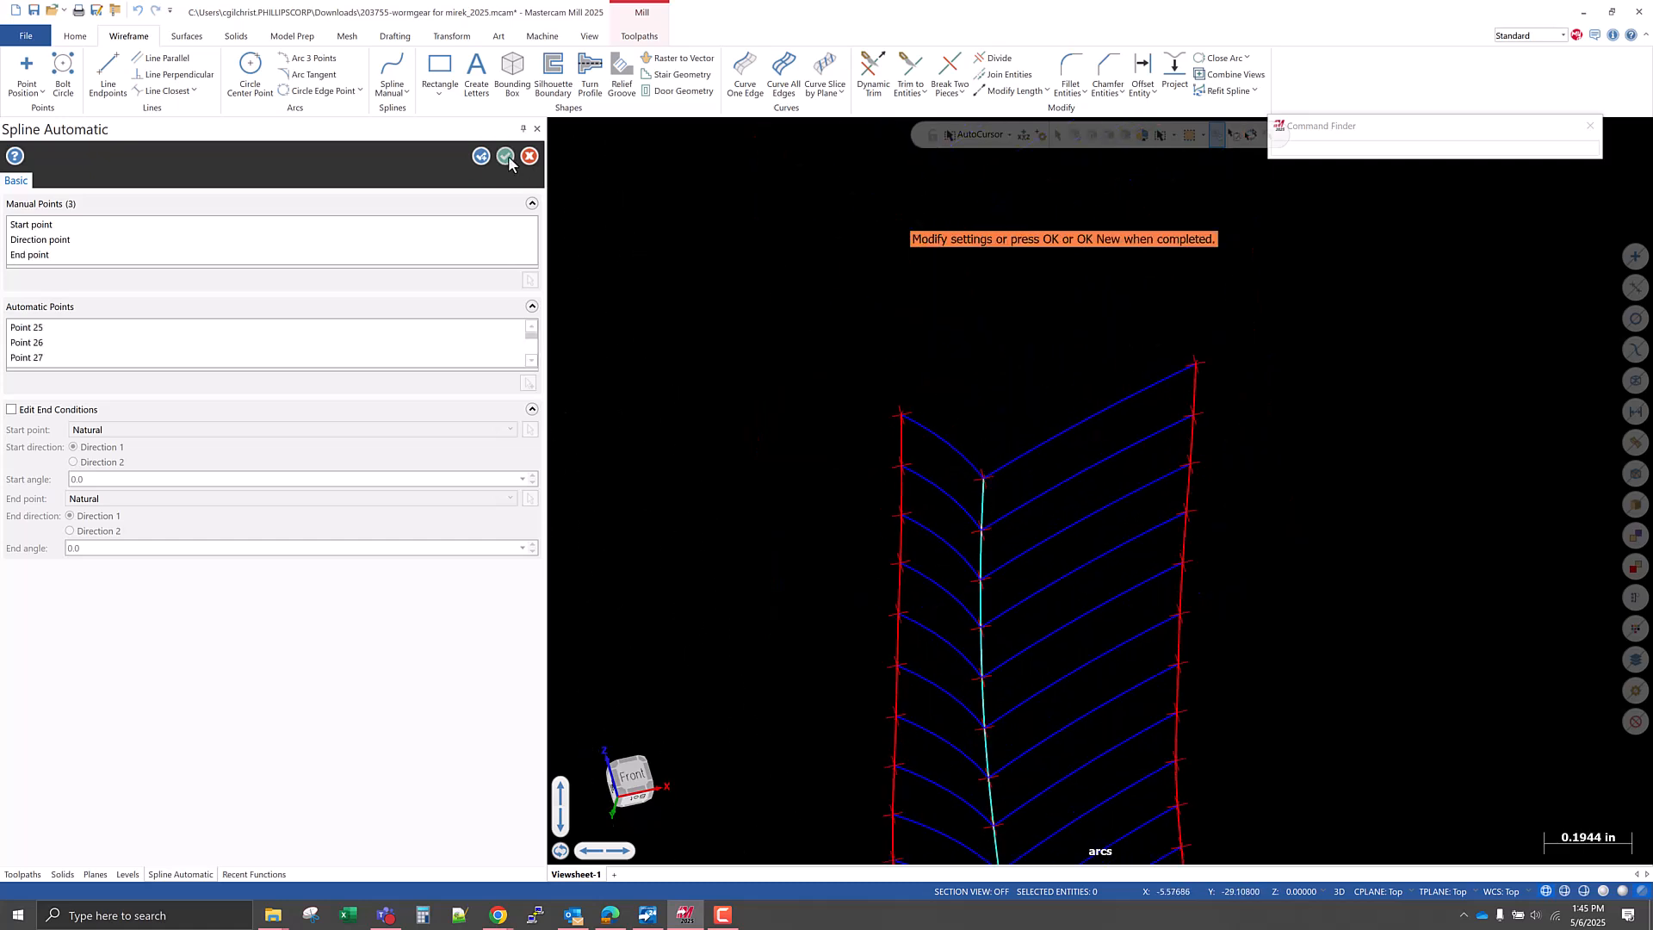
{"action": "left_click", "coordinate": [506, 156]}
{"action": "middle_click_drag", "start_coordinate": [993, 553], "coordinate": [933, 515]}
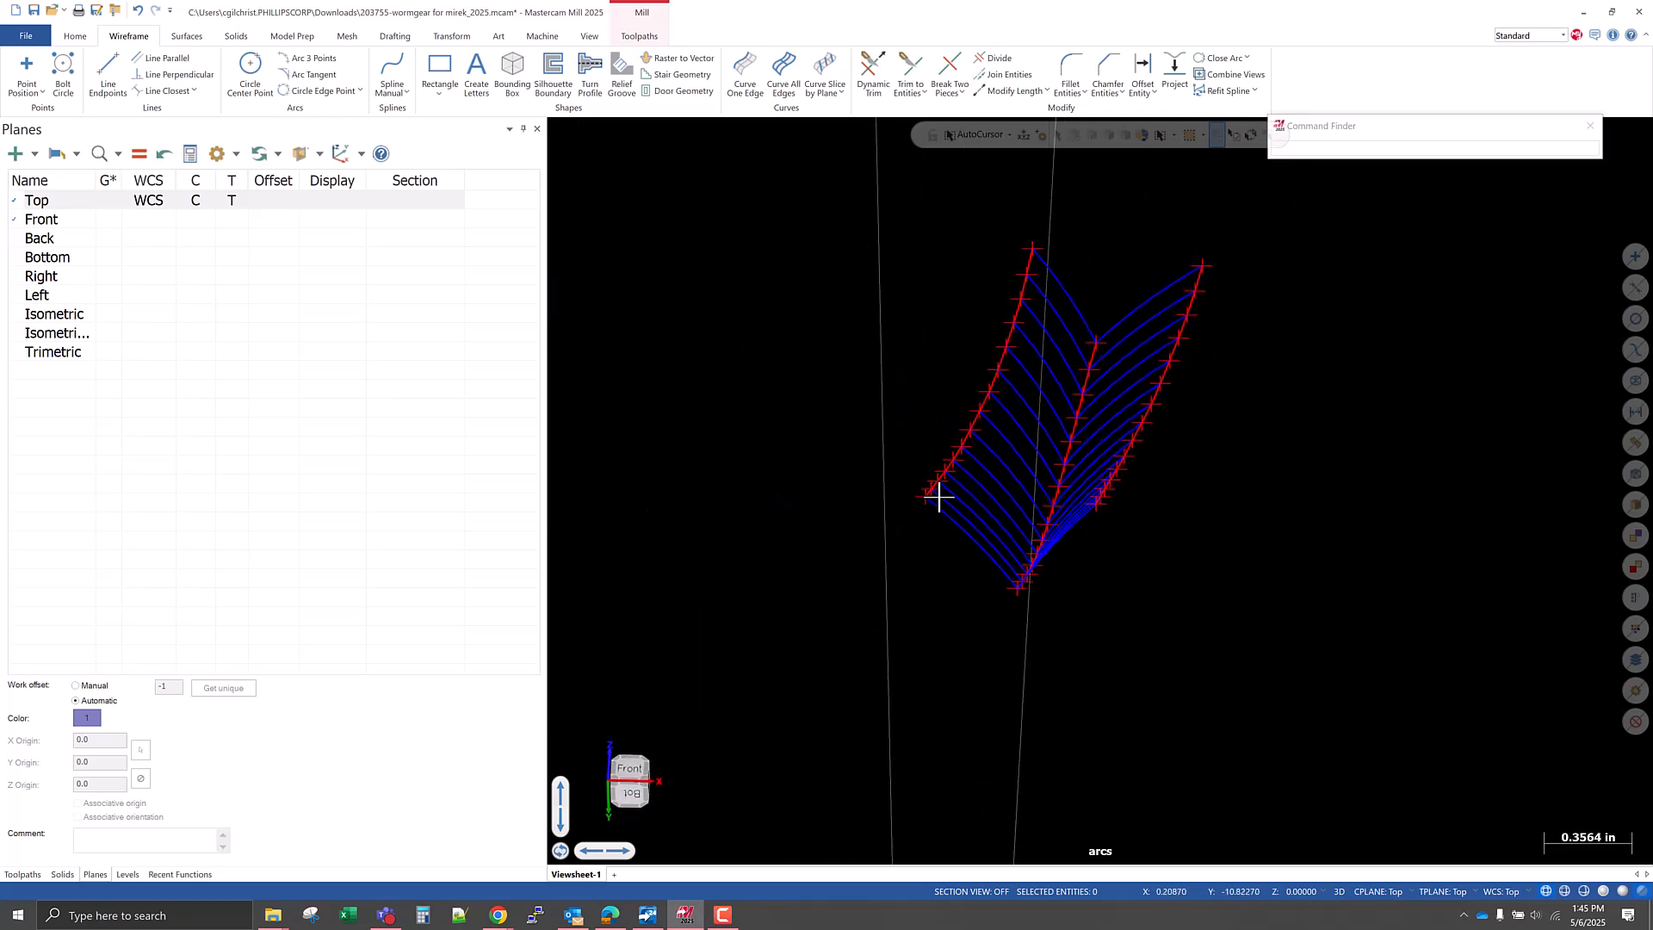
{"action": "middle_click_drag", "start_coordinate": [929, 571], "coordinate": [993, 489]}
{"action": "scroll", "coordinate": [993, 489], "scroll_direction": "up", "scroll_amount": 2}
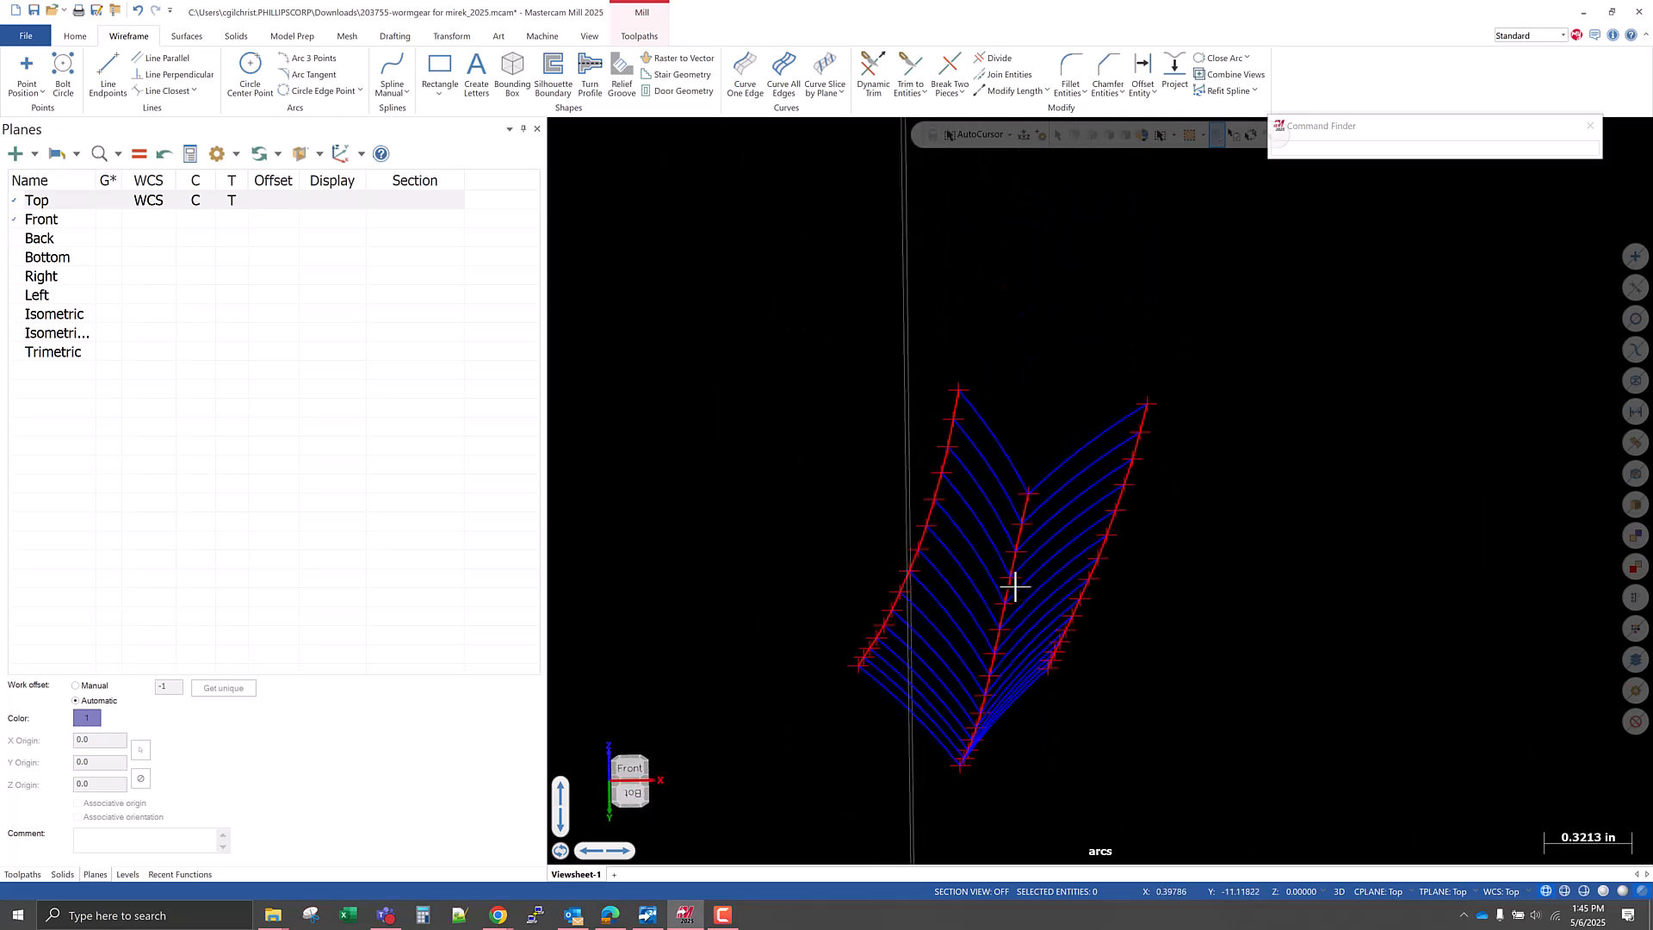
{"action": "mouse_move", "coordinate": [816, 501]}
{"action": "middle_mouse_down"}
{"action": "mouse_move", "coordinate": [830, 520]}
{"action": "mouse_move", "coordinate": [811, 489]}
{"action": "middle_mouse_up"}
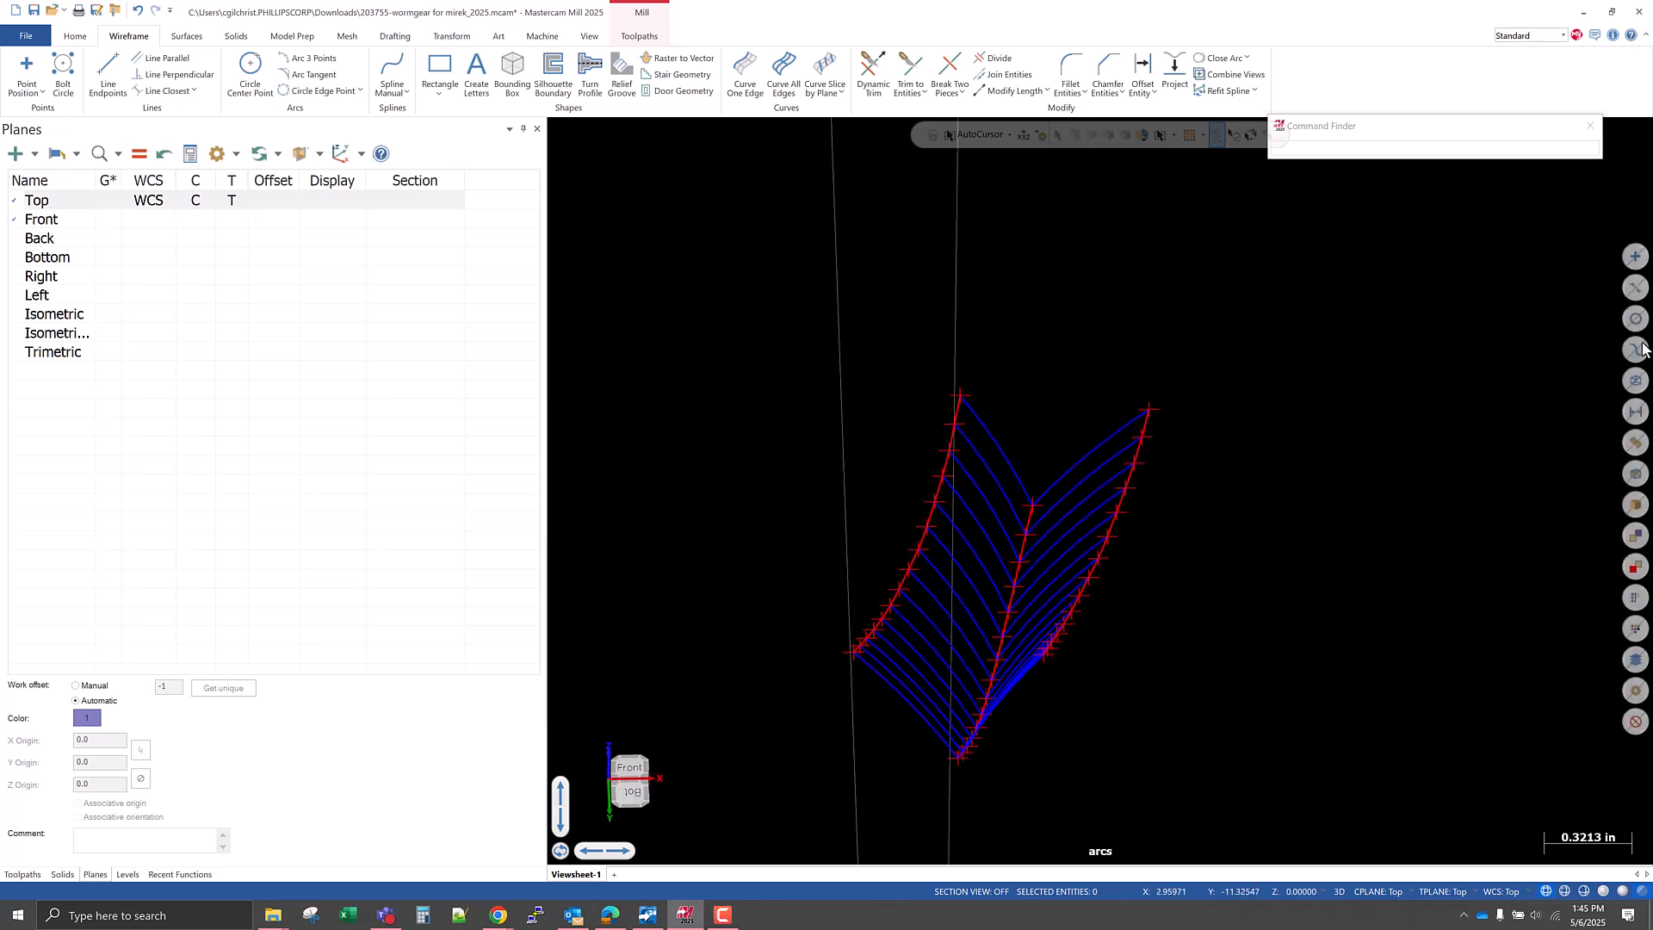
Move all the points to level 17 named "Rib Spline Points" with its visibility forced off, and save the file.
{"action": "left_click", "coordinate": [1632, 258]}
{"action": "right_click", "coordinate": [1156, 284]}
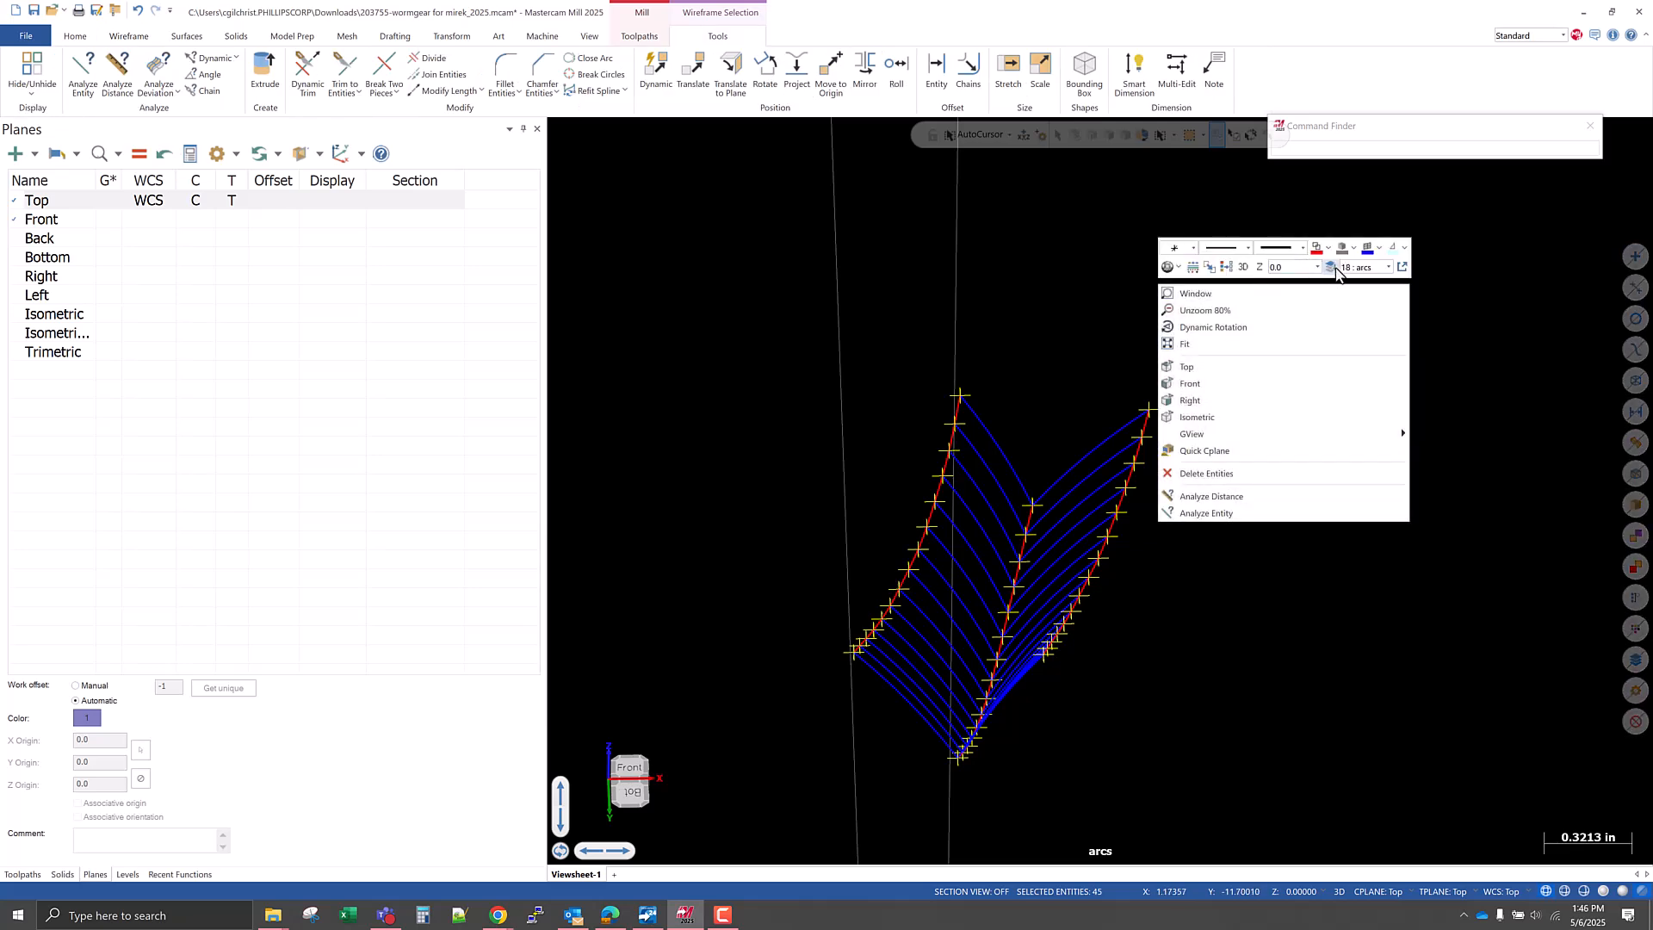
{"action": "left_click", "coordinate": [1333, 269]}
{"action": "type", "text": "17"}
{"action": "key", "text": "Tab"}
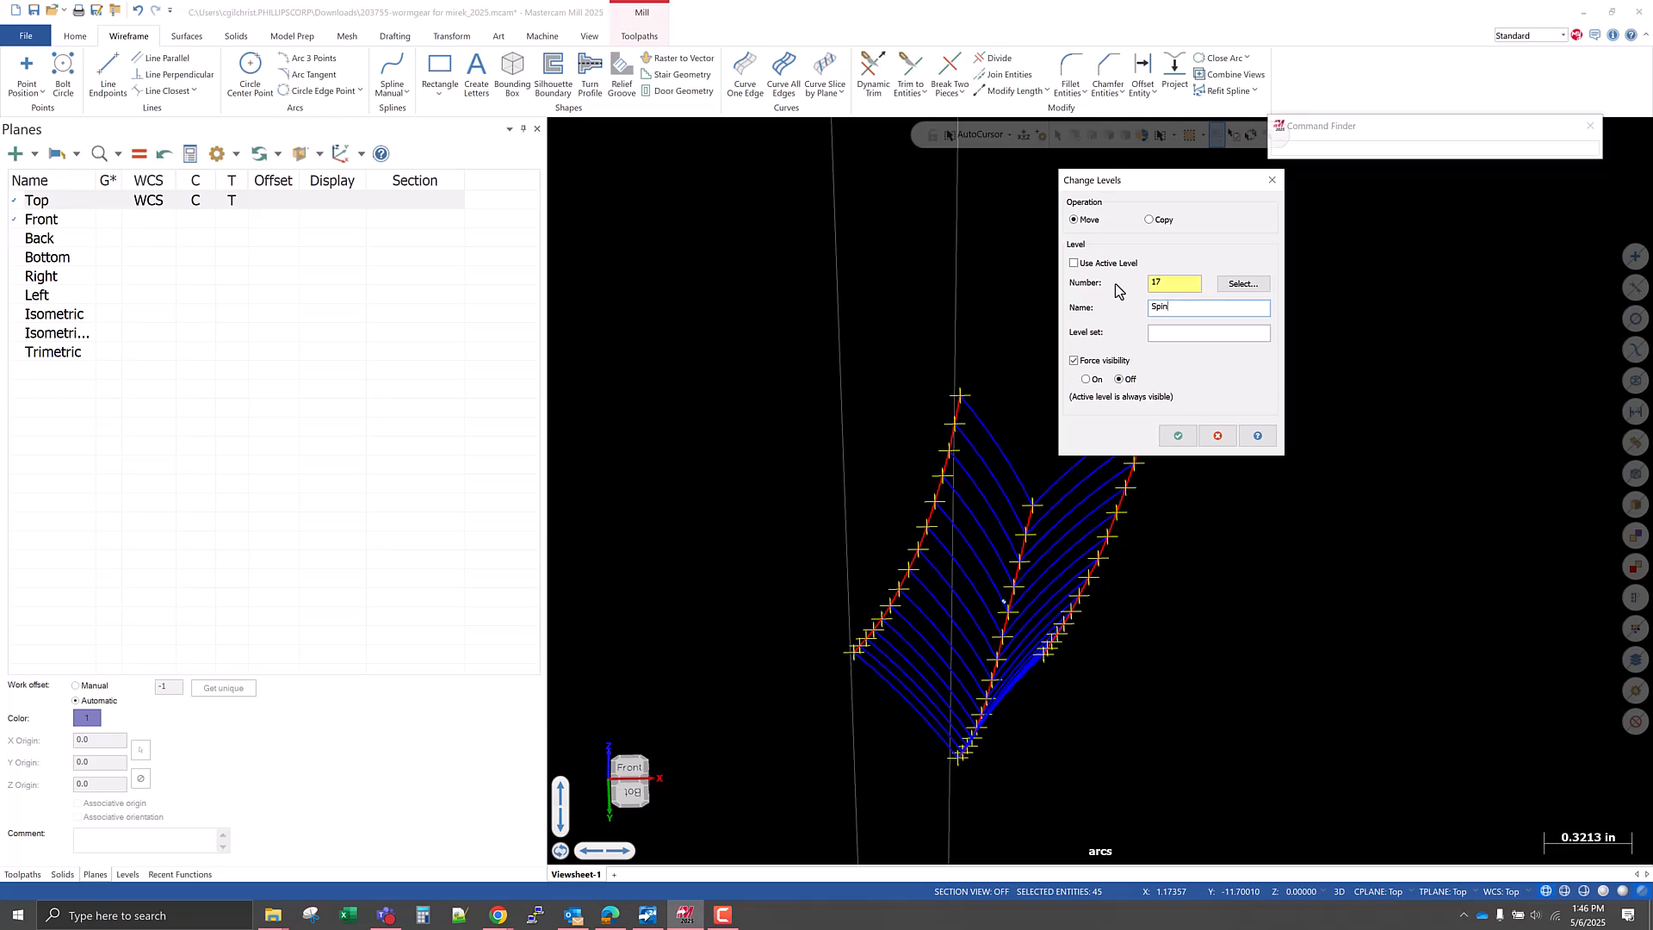
{"action": "type", "text": "Rib Spline Points"}
{"action": "left_click", "coordinate": [1178, 435]}
{"action": "middle_click_drag", "start_coordinate": [1125, 593], "coordinate": [1065, 627]}
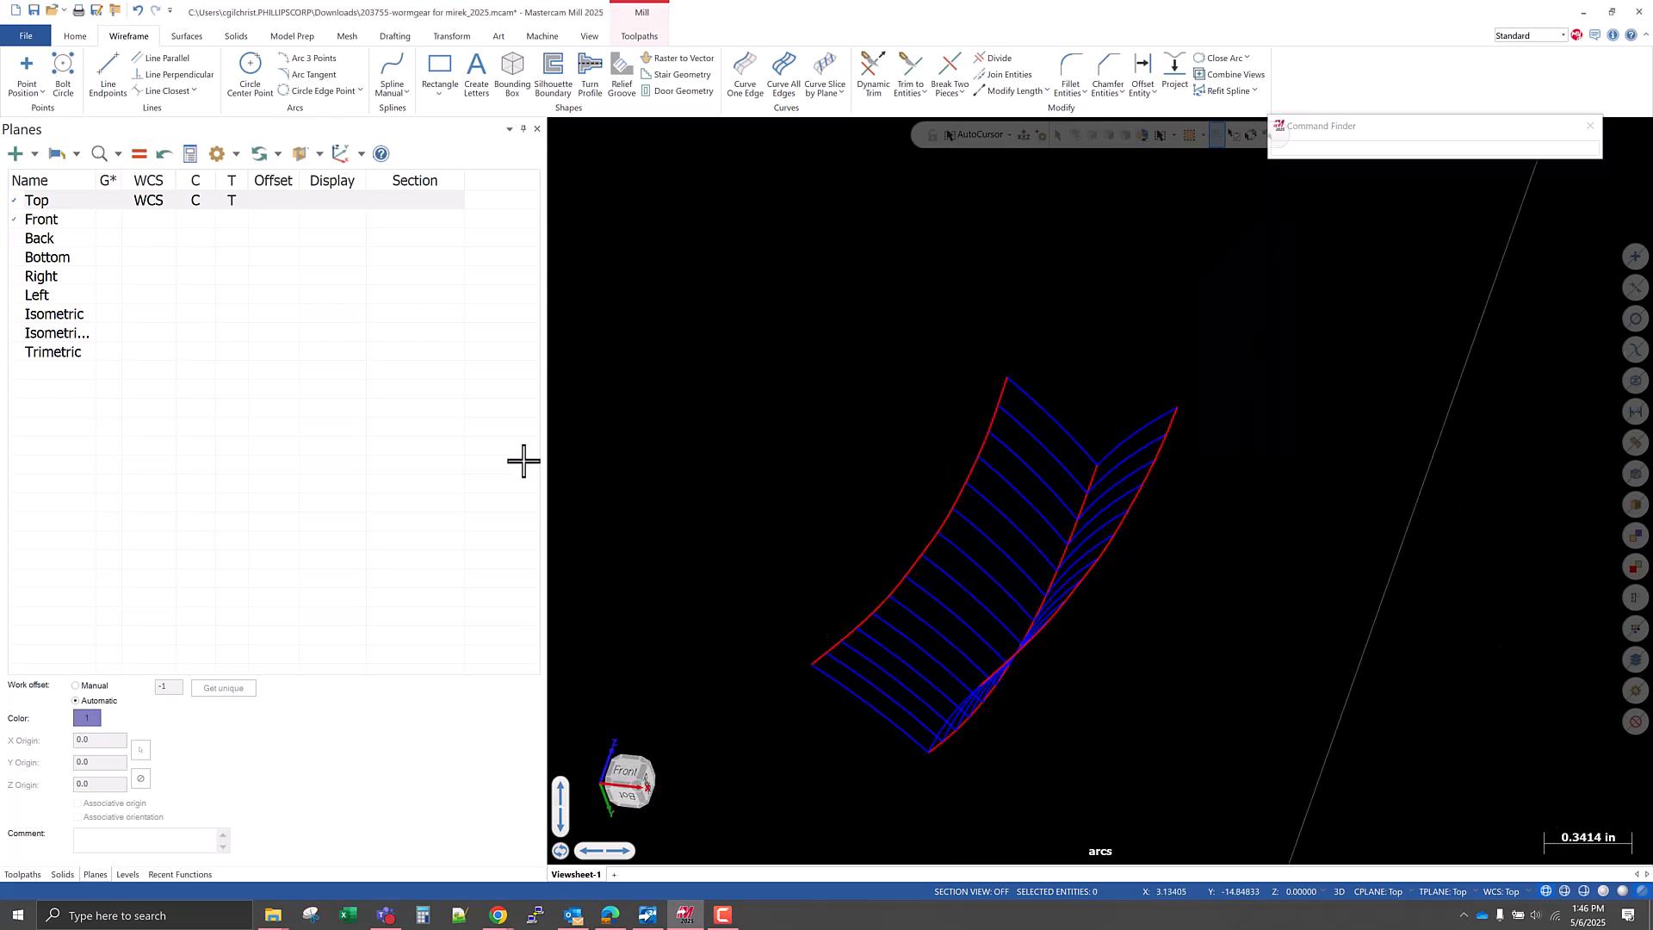
{"action": "left_click", "coordinate": [33, 11]}
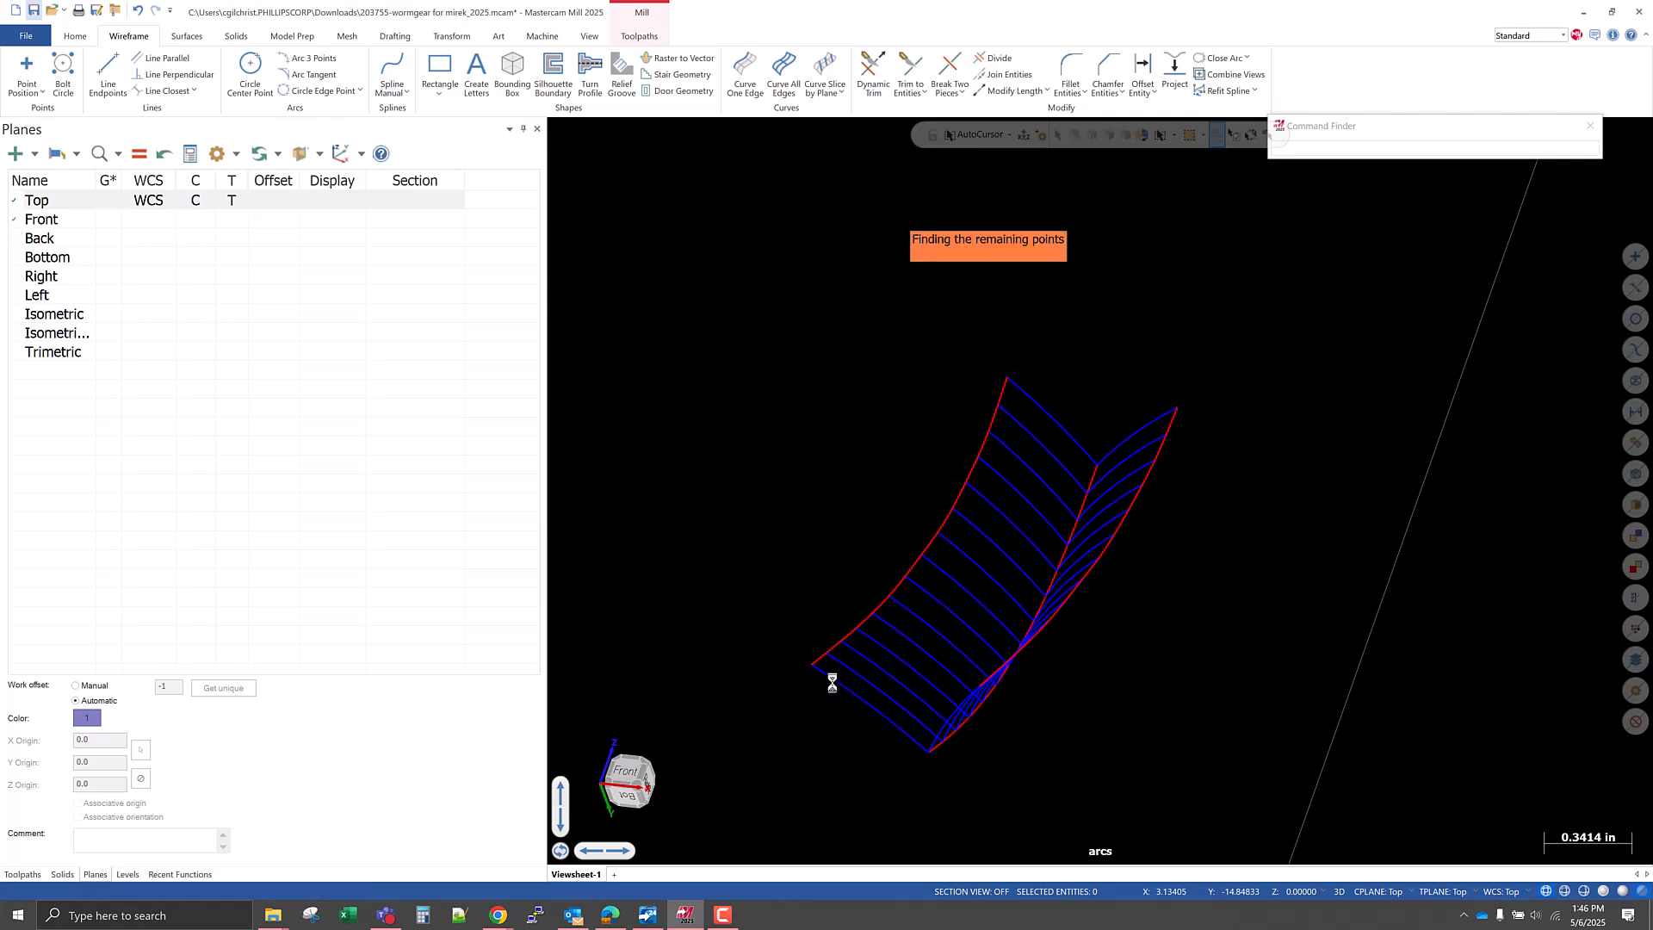
Create level 16 as the active level and name it "NEW SURFS FROM CONSTRUCTION GEOMETRY".
{"action": "scroll", "coordinate": [917, 728], "scroll_direction": "up", "scroll_amount": 3}
{"action": "middle_click_drag", "start_coordinate": [946, 717], "coordinate": [970, 756]}
{"action": "scroll", "coordinate": [872, 726], "scroll_direction": "down", "scroll_amount": 2}
{"action": "middle_click_drag", "start_coordinate": [870, 727], "coordinate": [872, 714]}
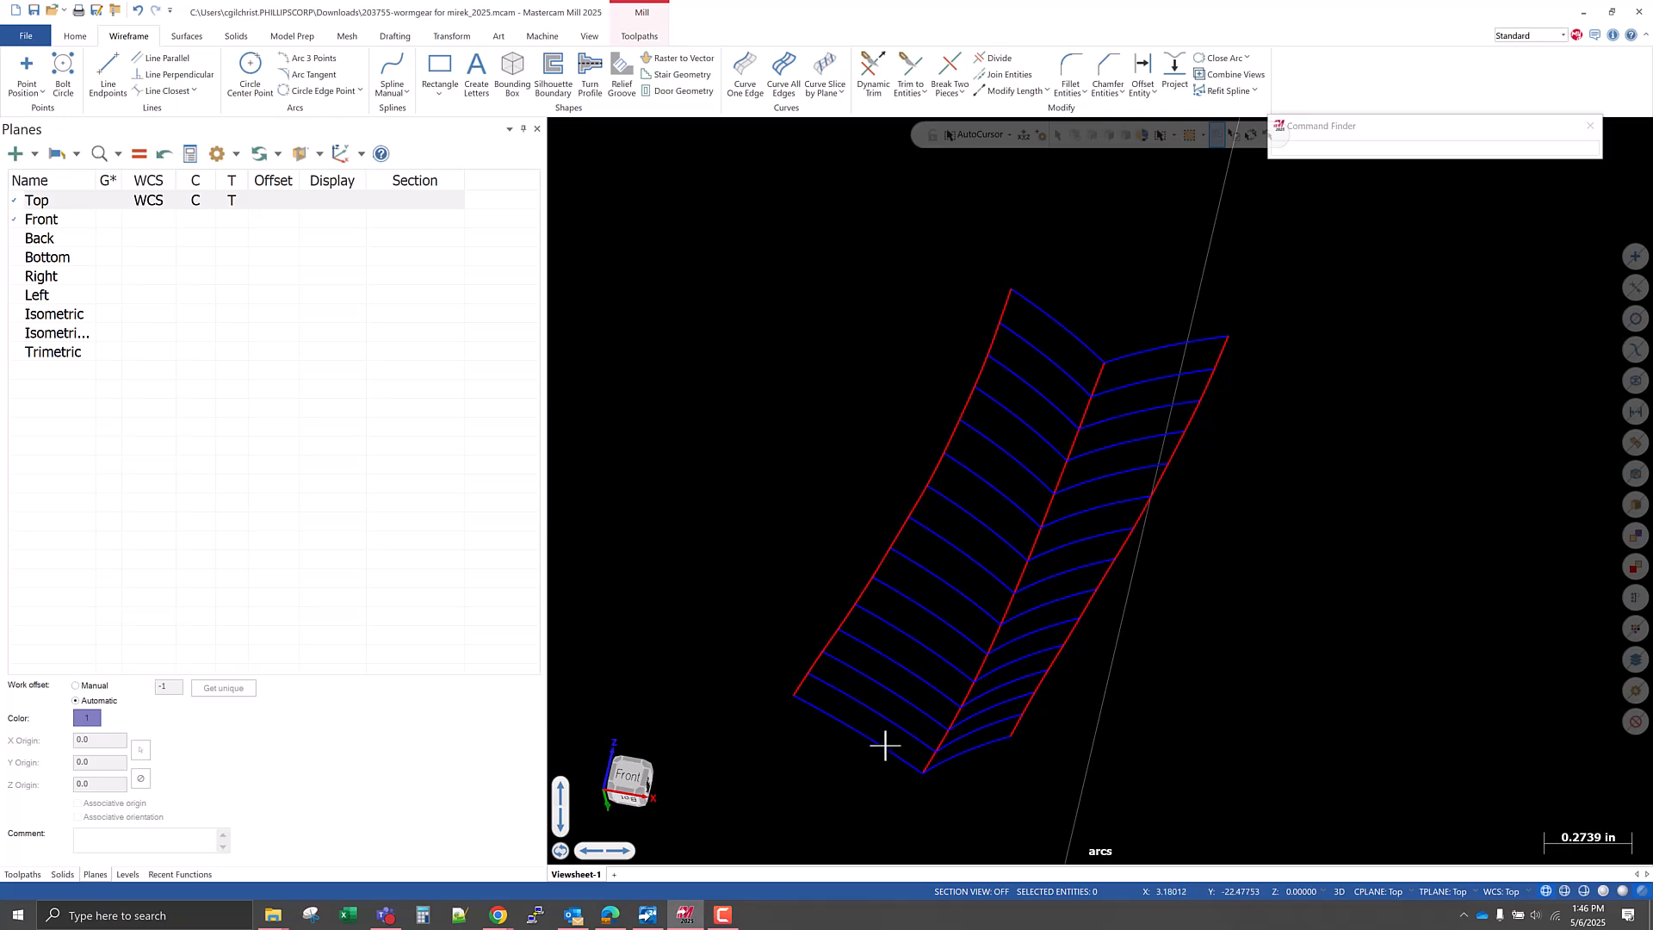
{"action": "left_click", "coordinate": [127, 875]}
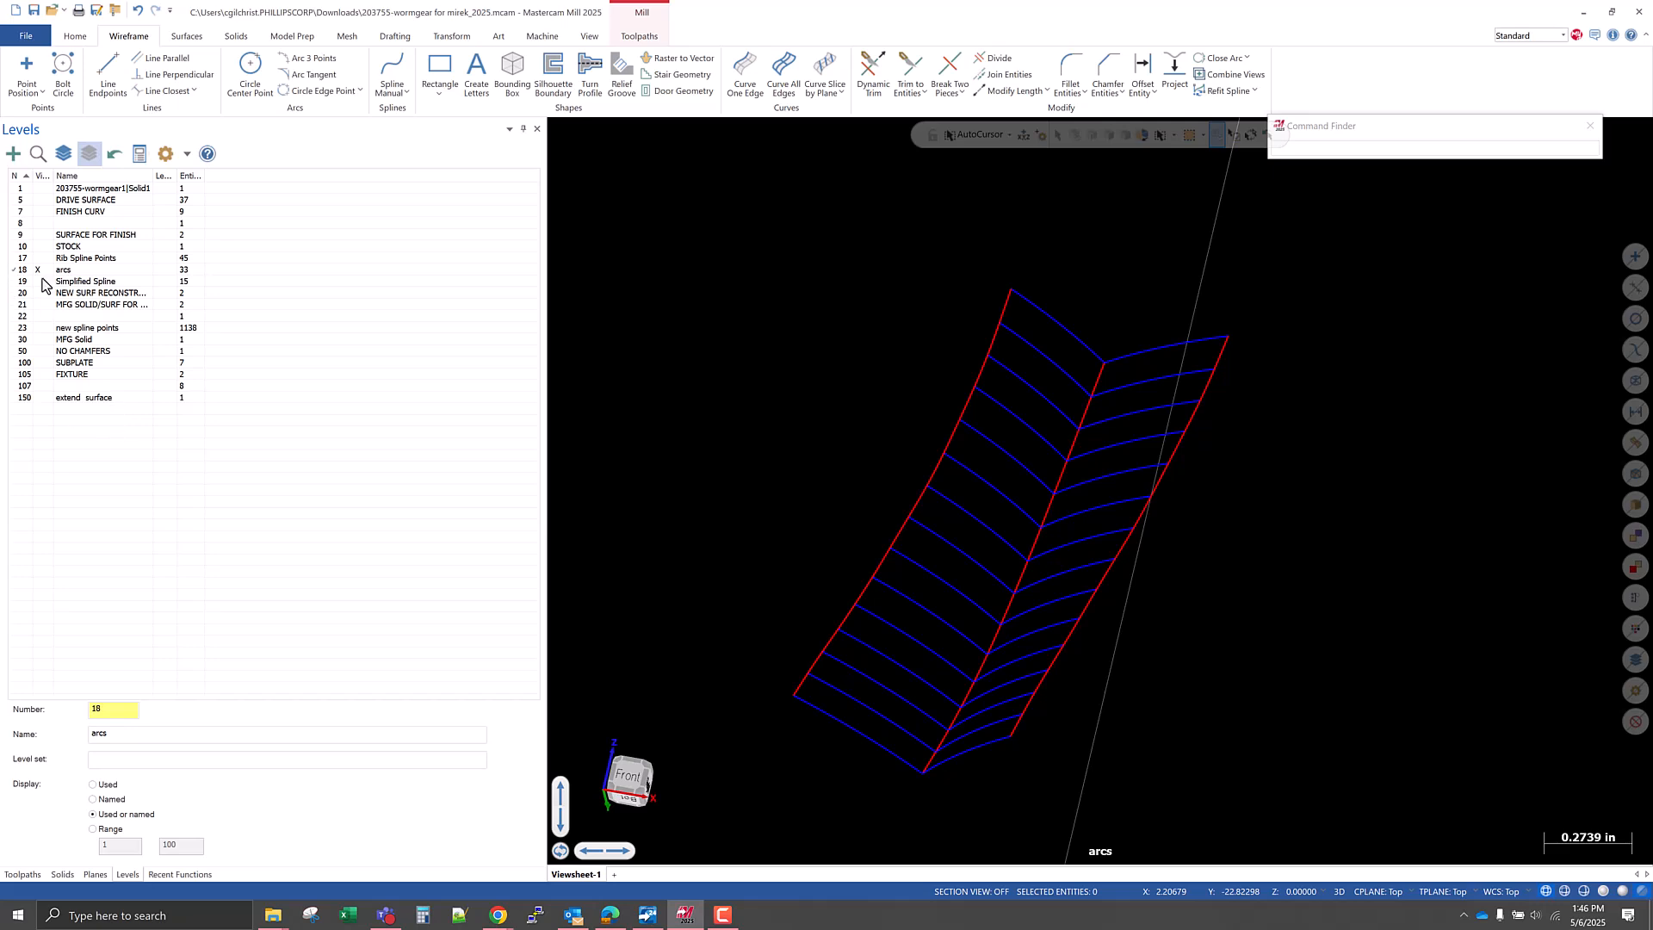
{"action": "left_click_drag", "start_coordinate": [112, 713], "coordinate": [64, 721]}
{"action": "type", "text": "16"}
{"action": "key", "text": "Return"}
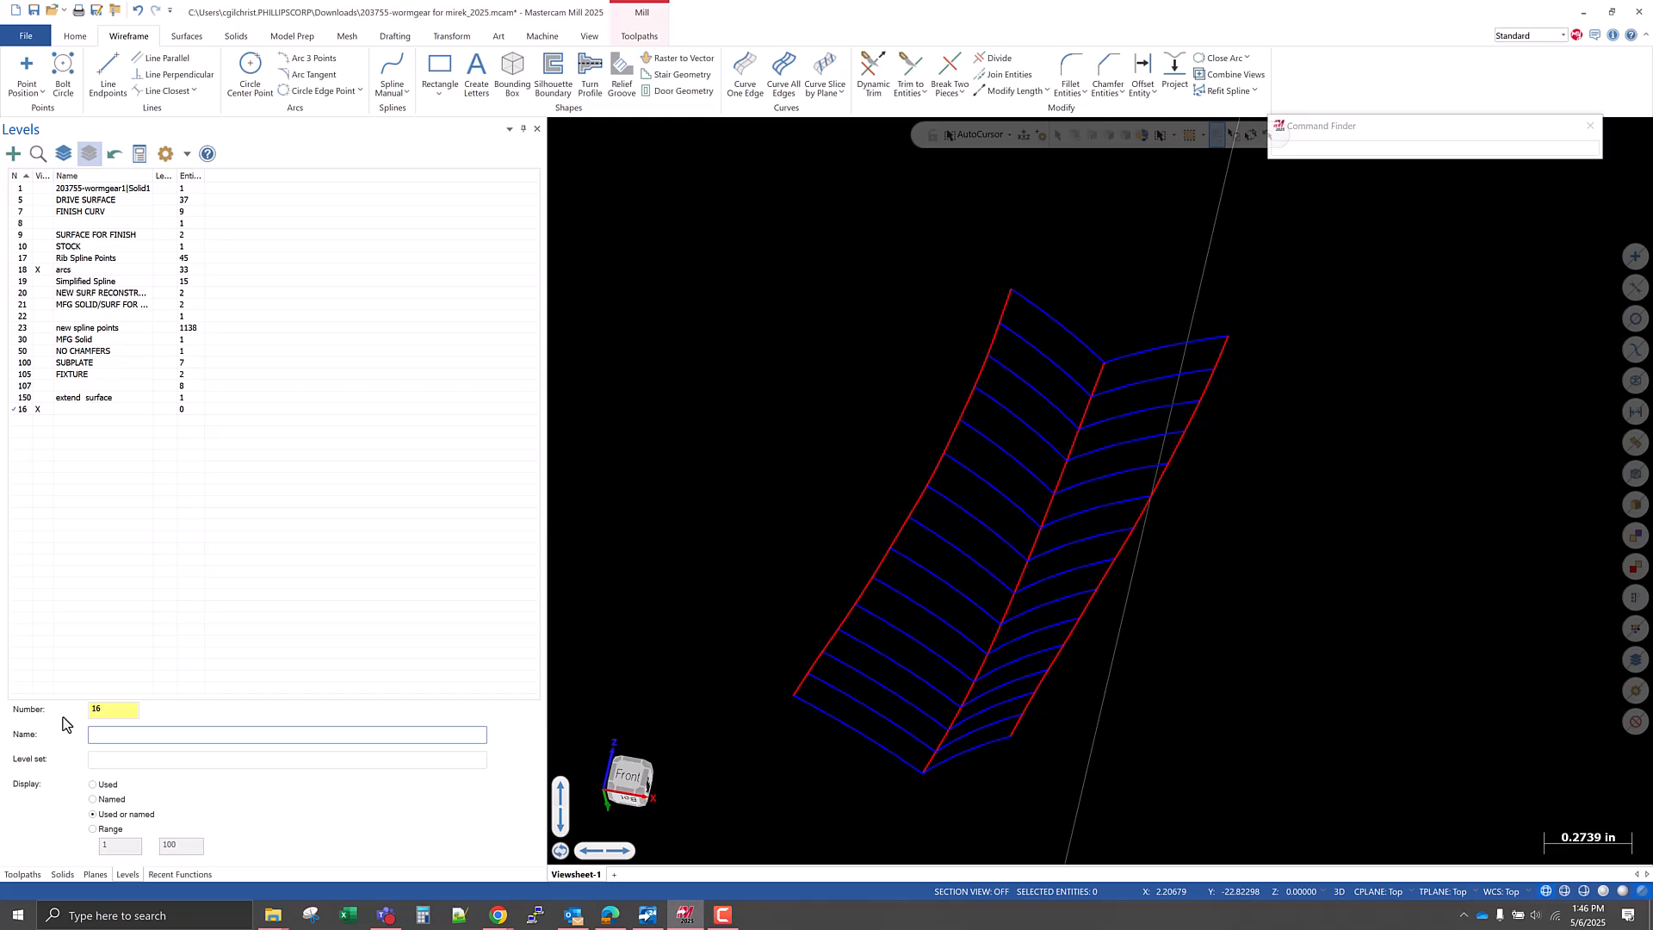
{"action": "type", "text": "NEW SURFS FROM CONSTRUCTION "}
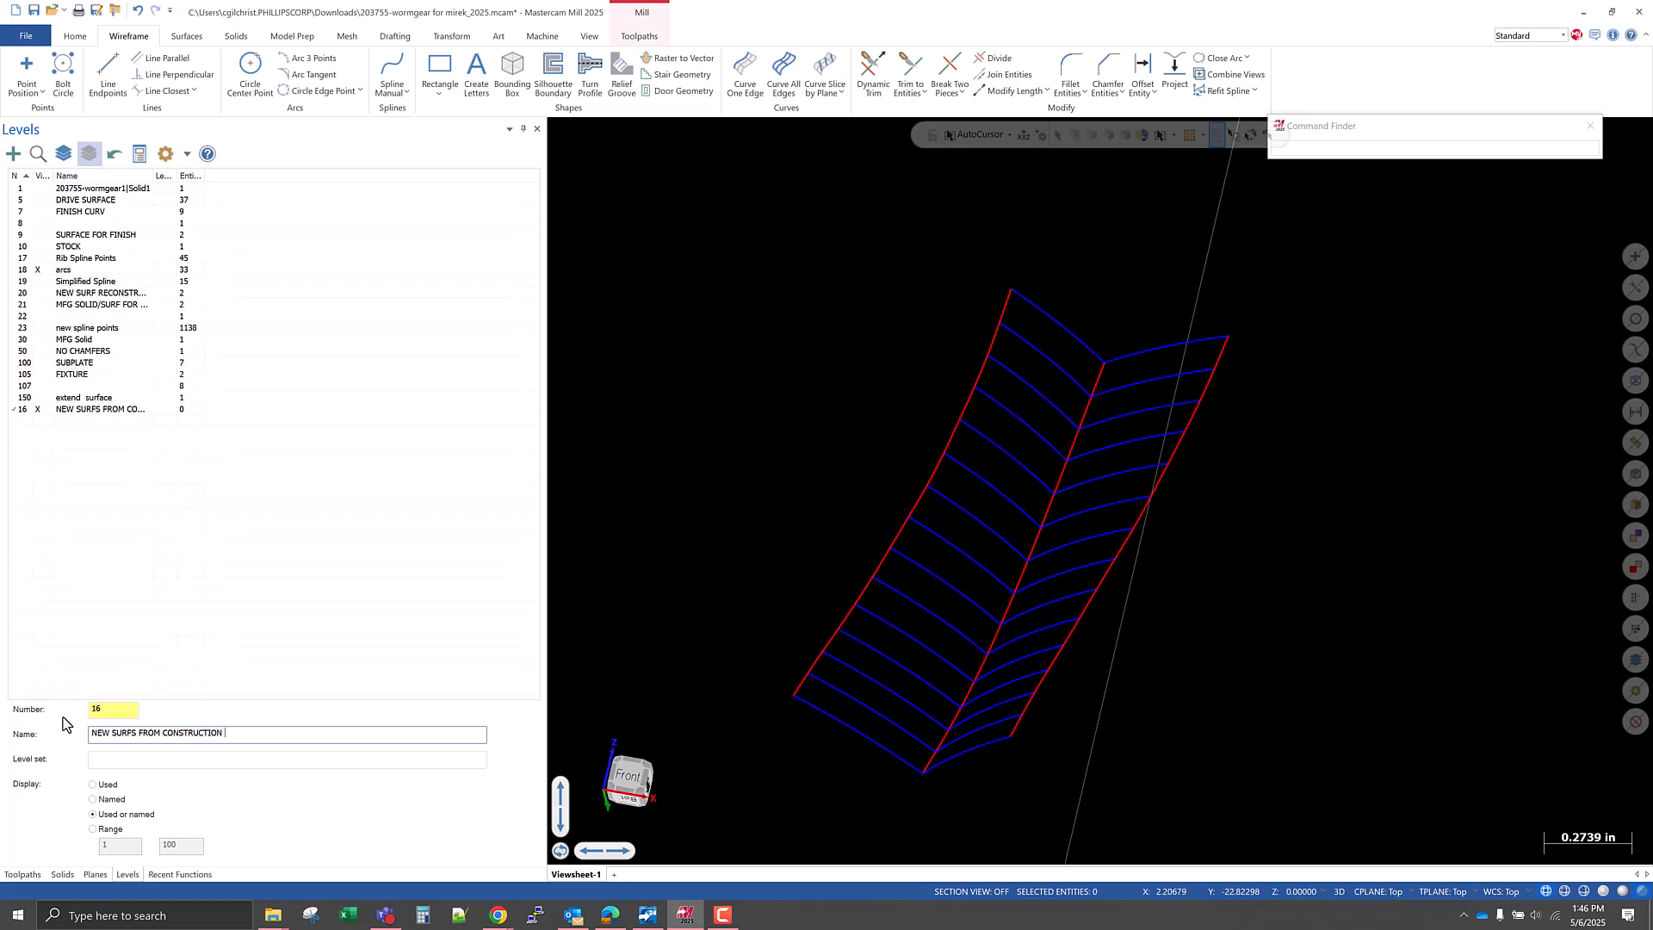
{"action": "type", "text": "GEOMETRY"}
{"action": "key", "text": "ctrl+a"}
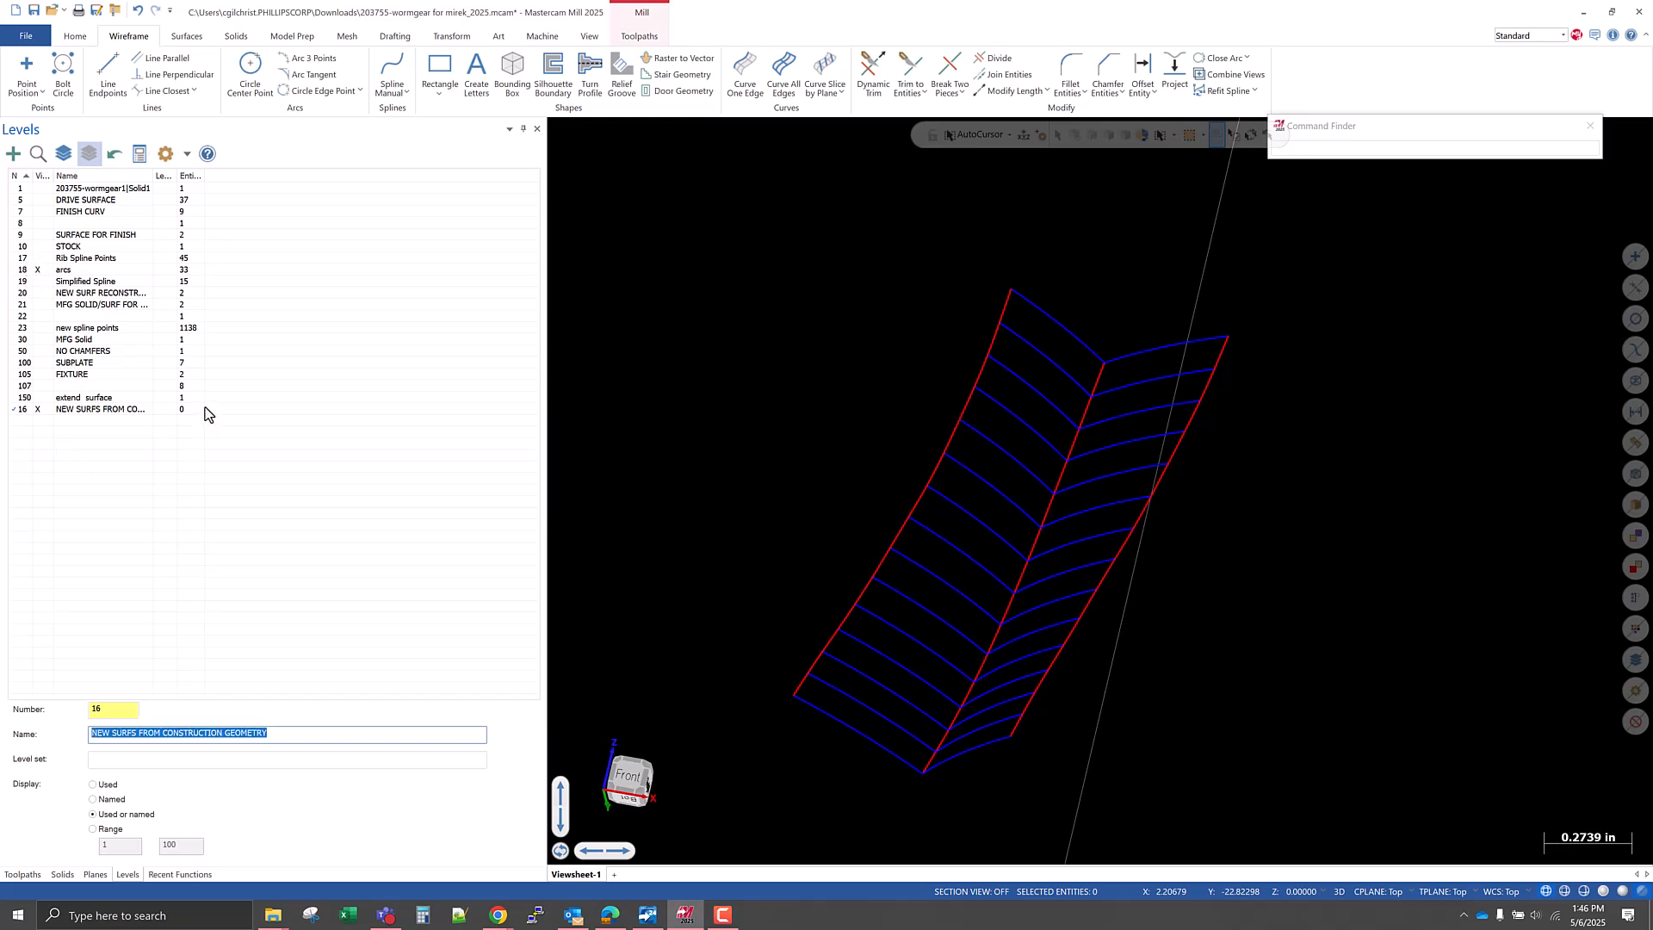
{"action": "left_click", "coordinate": [44, 411]}
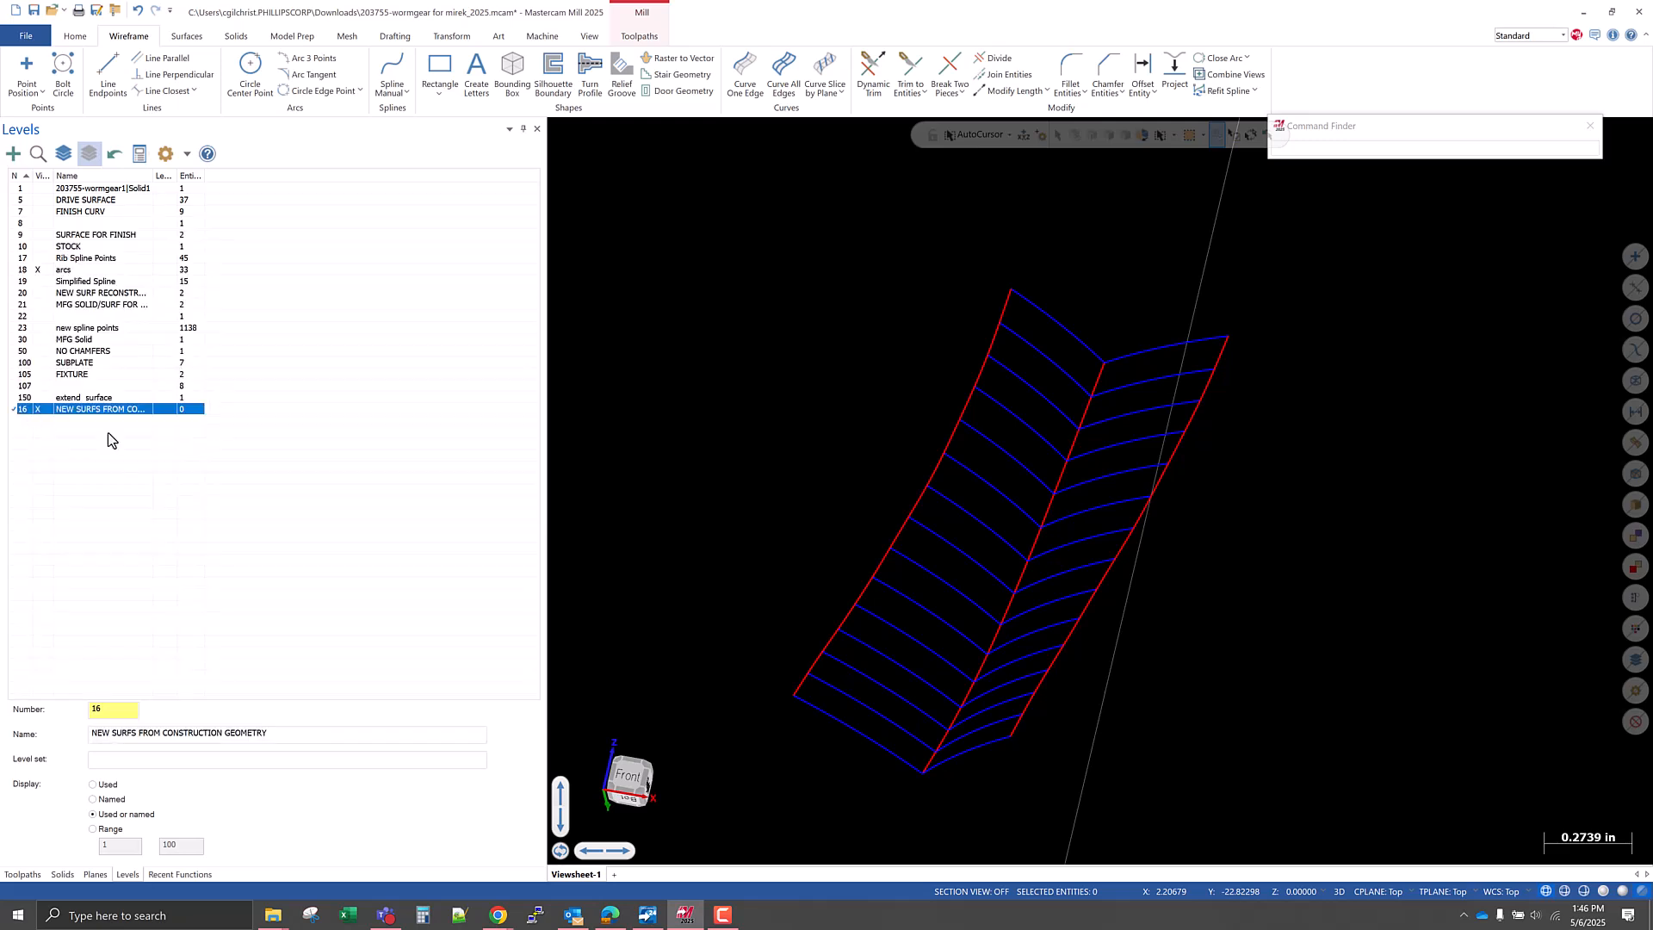
Start a net surface with single-entity chaining and select the left-hand outer spline and the V corner spline as its along chains.
{"action": "scroll", "coordinate": [805, 461], "scroll_direction": "down", "scroll_amount": 2}
{"action": "middle_click_drag", "start_coordinate": [806, 462], "coordinate": [852, 421]}
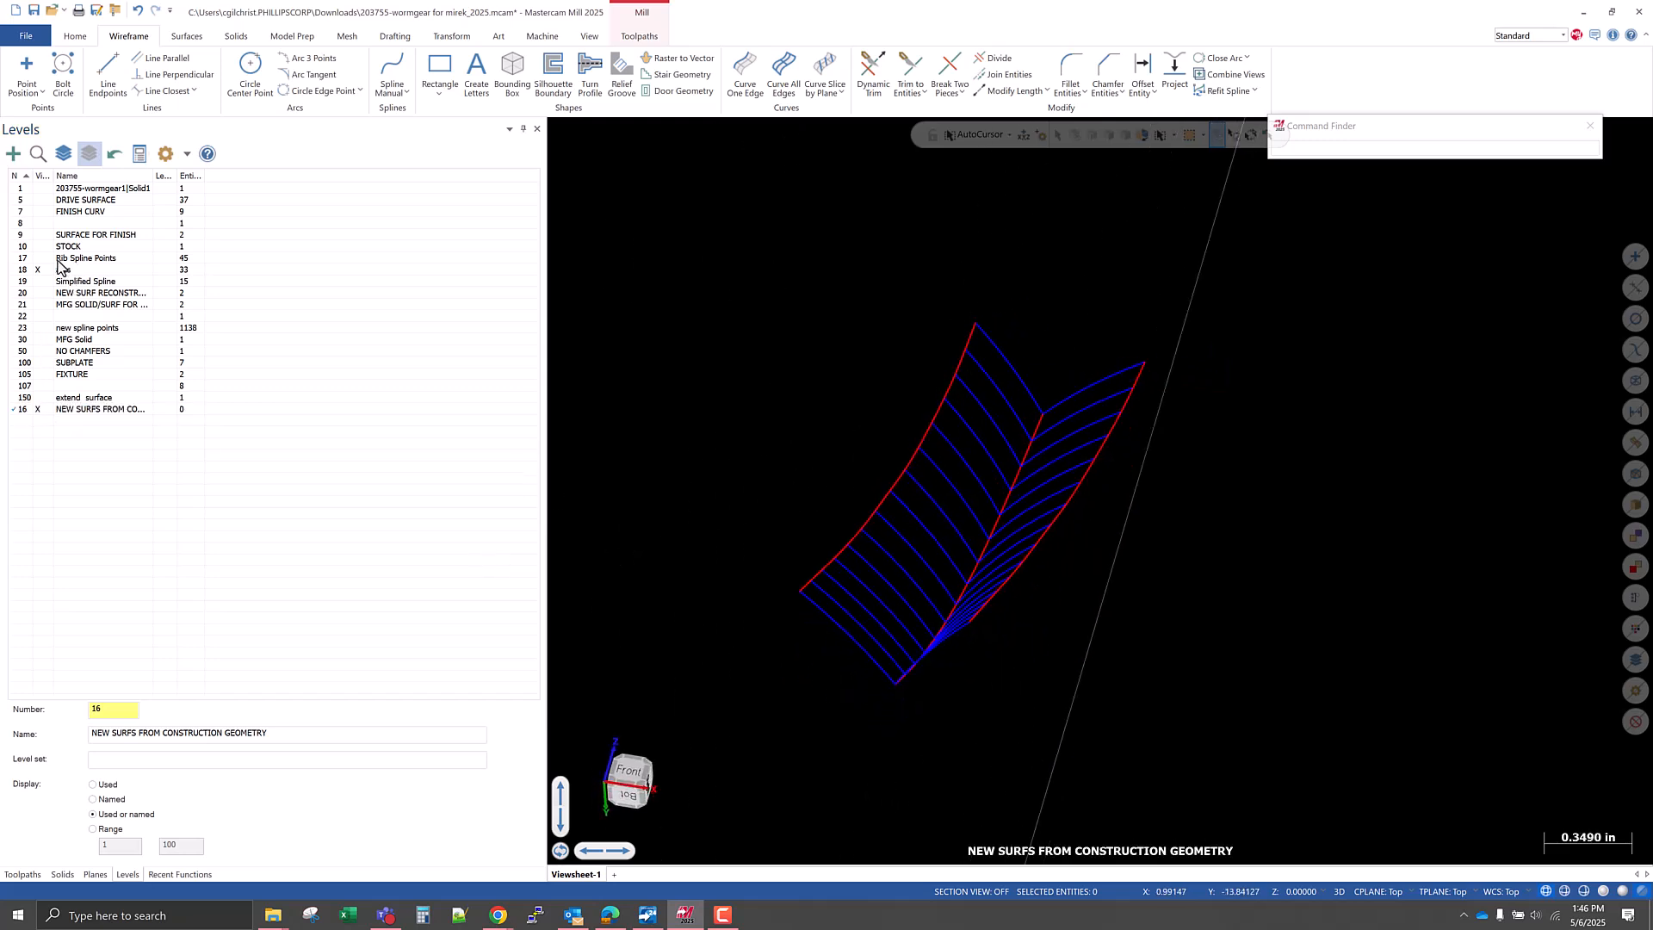
{"action": "middle_click_drag", "start_coordinate": [727, 642], "coordinate": [697, 654]}
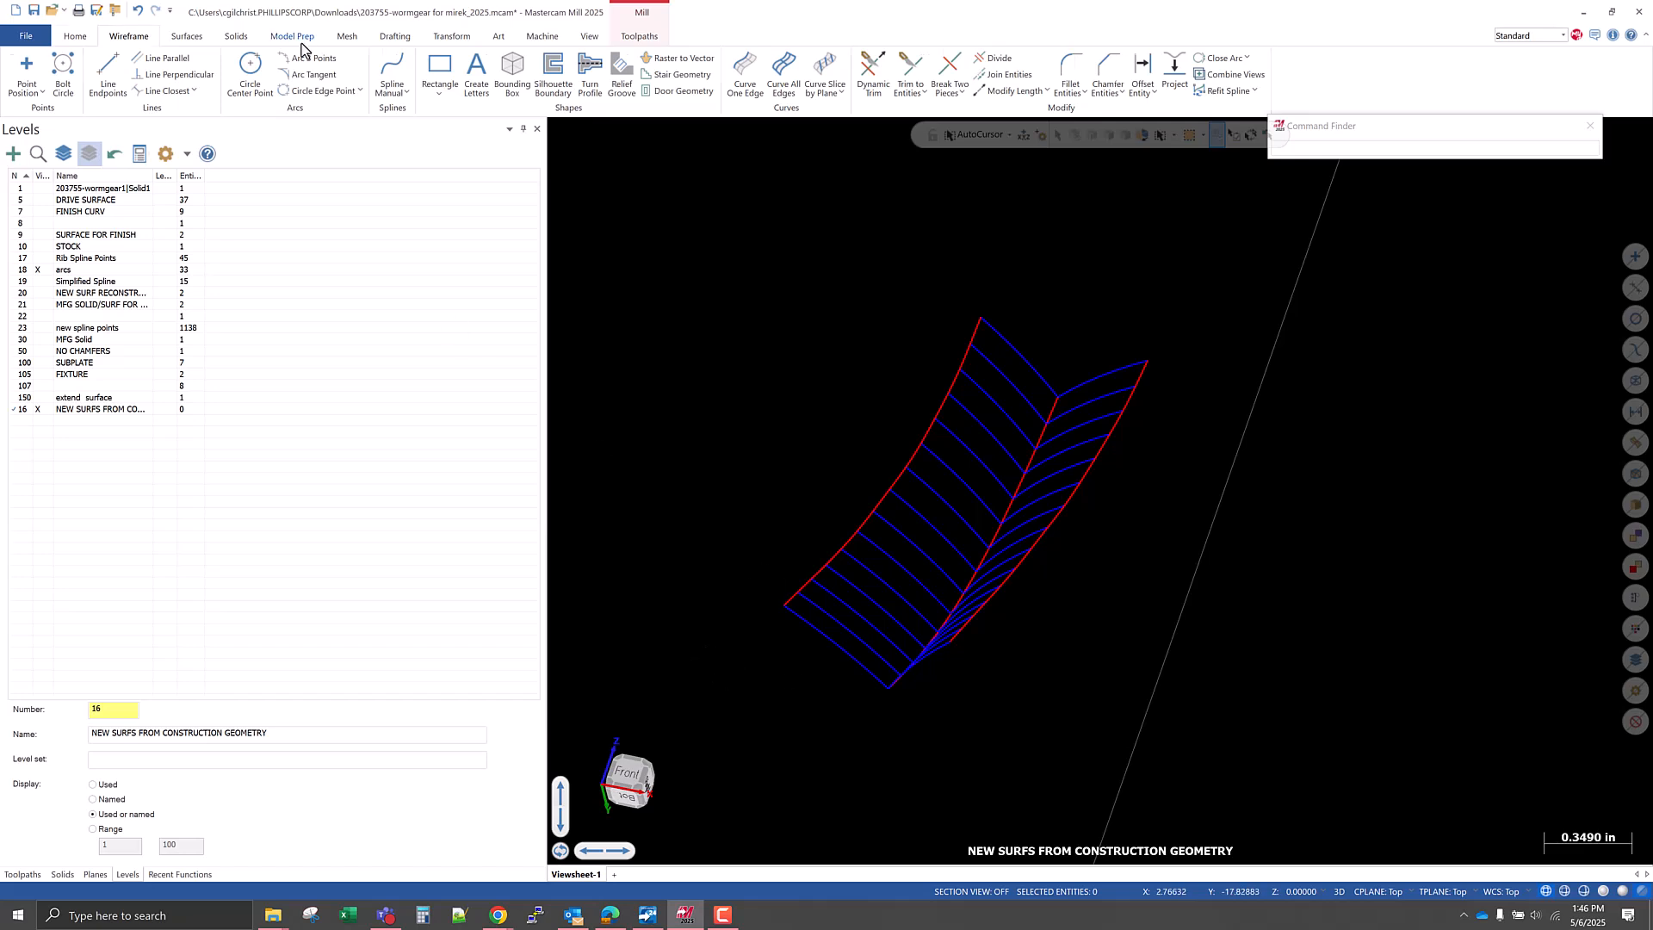
{"action": "scroll", "coordinate": [276, 62], "scroll_direction": "up", "scroll_amount": 1}
{"action": "scroll", "coordinate": [191, 52], "scroll_direction": "down", "scroll_amount": 2}
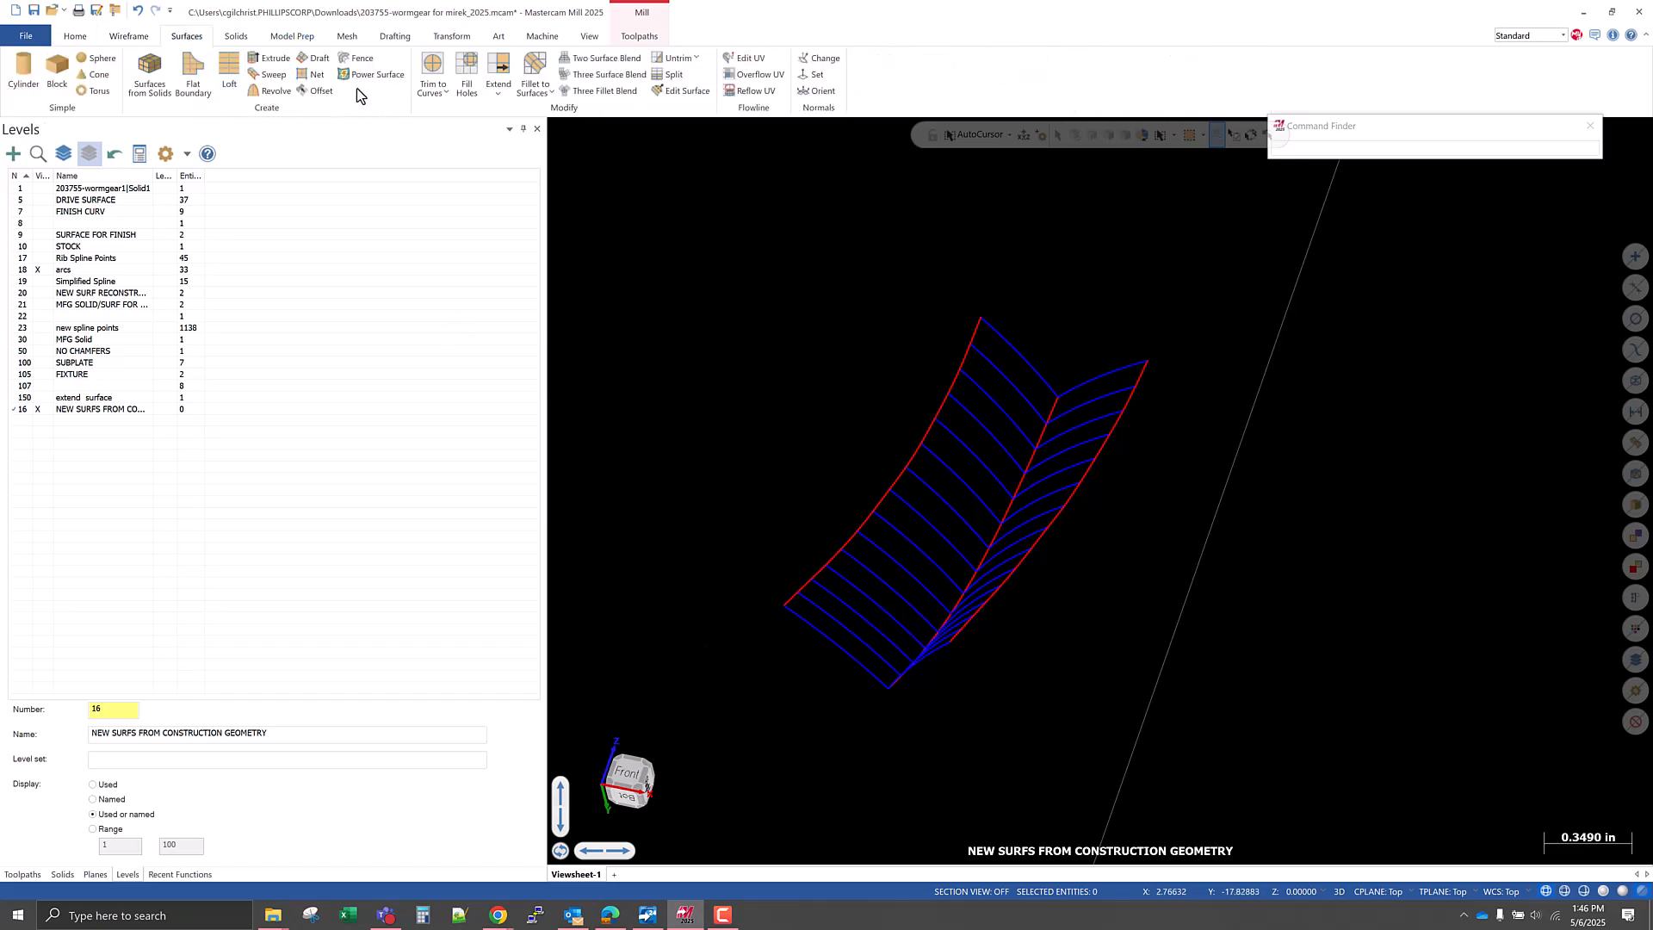
{"action": "left_click", "coordinate": [303, 72]}
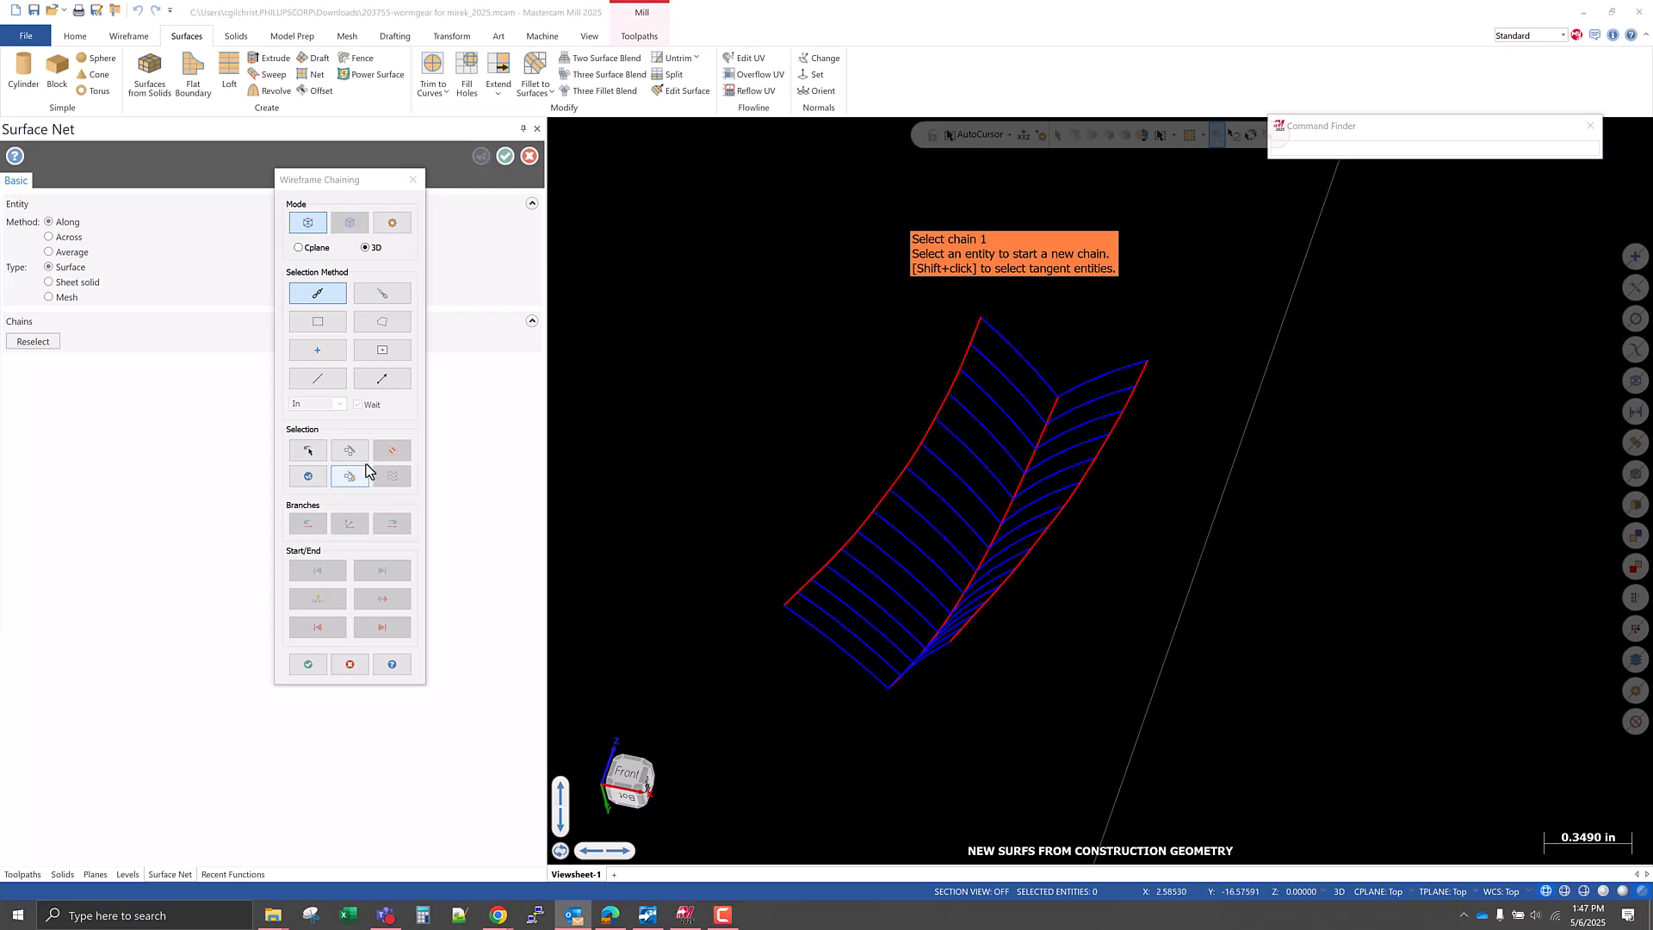
{"action": "left_click", "coordinate": [320, 383]}
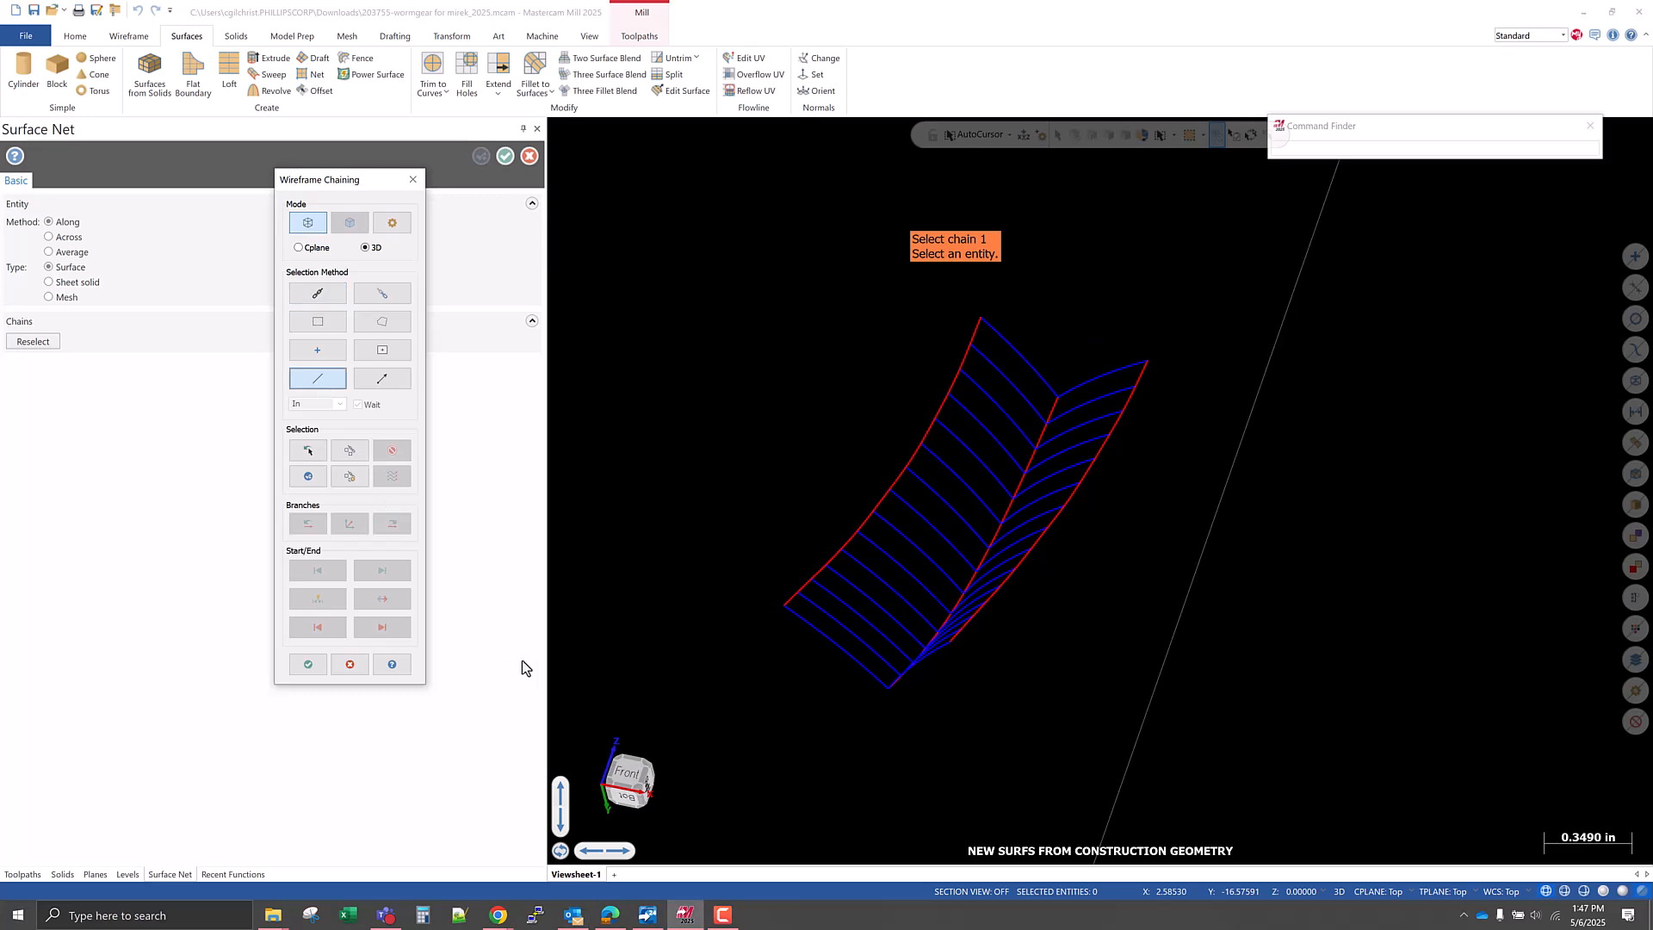
{"action": "left_click", "coordinate": [785, 600]}
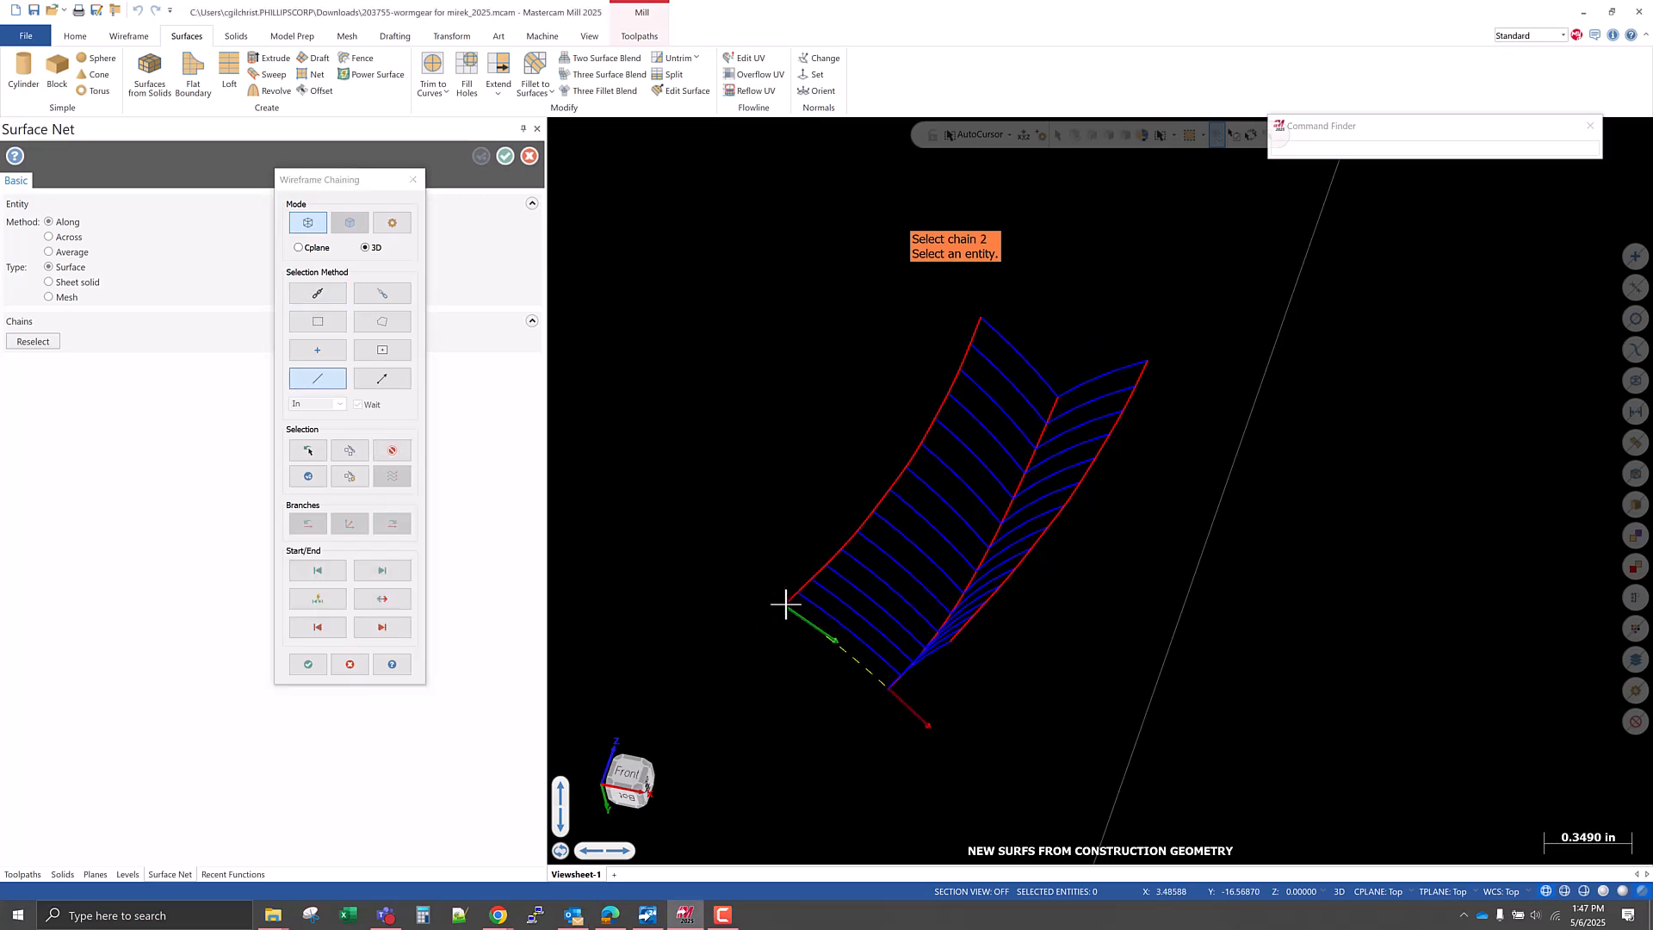
{"action": "left_click", "coordinate": [393, 452]}
{"action": "scroll", "coordinate": [755, 563], "scroll_direction": "up", "scroll_amount": 5}
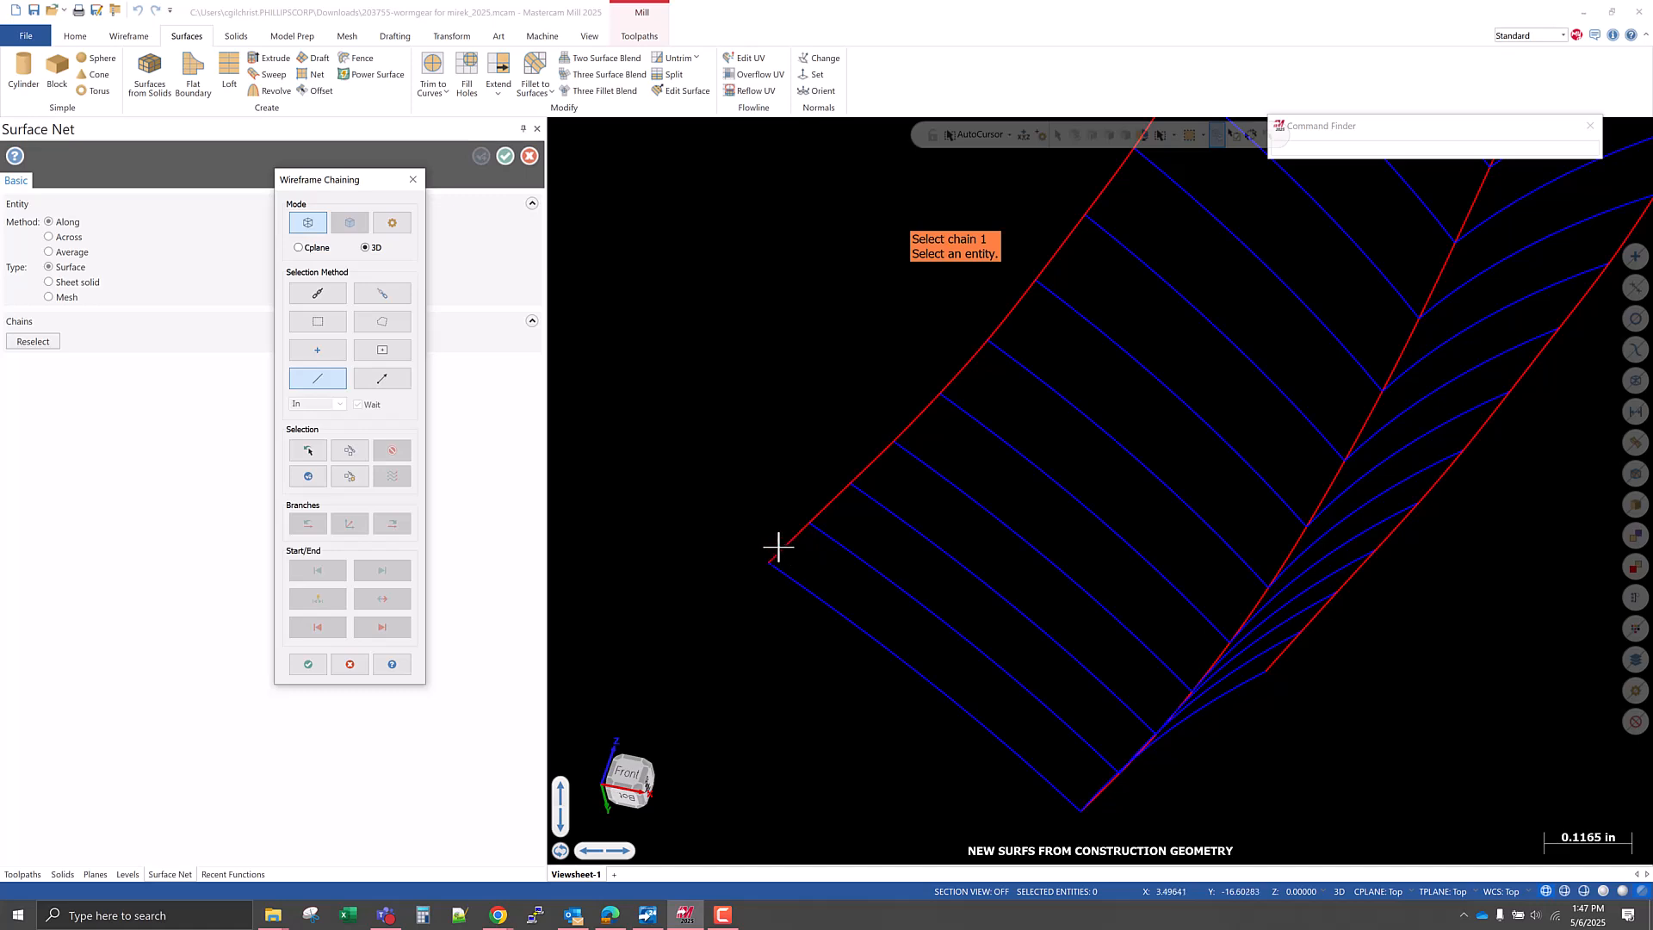
{"action": "left_click", "coordinate": [778, 546]}
{"action": "middle_click_drag", "start_coordinate": [774, 560], "coordinate": [580, 766]}
{"action": "mouse_move", "coordinate": [700, 738]}
{"action": "middle_mouse_down"}
{"action": "mouse_move", "coordinate": [721, 819]}
{"action": "mouse_move", "coordinate": [720, 758]}
{"action": "middle_mouse_up"}
{"action": "scroll", "coordinate": [823, 821], "scroll_direction": "up", "scroll_amount": 3}
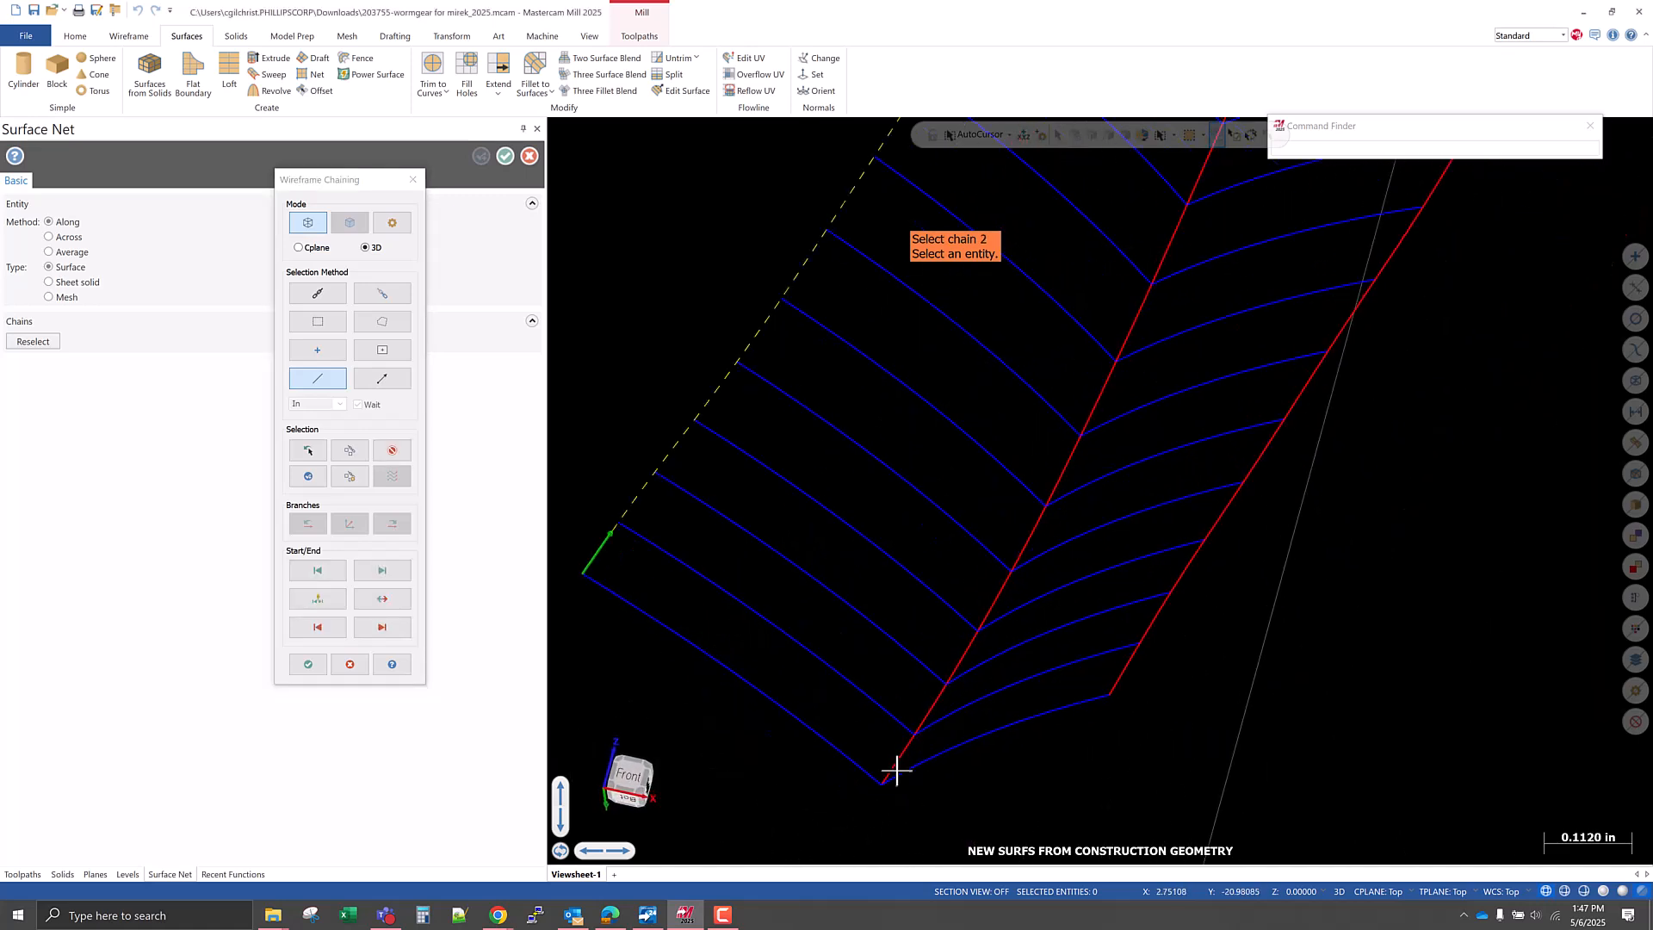
{"action": "left_click", "coordinate": [892, 765]}
{"action": "scroll", "coordinate": [797, 792], "scroll_direction": "down", "scroll_amount": 5}
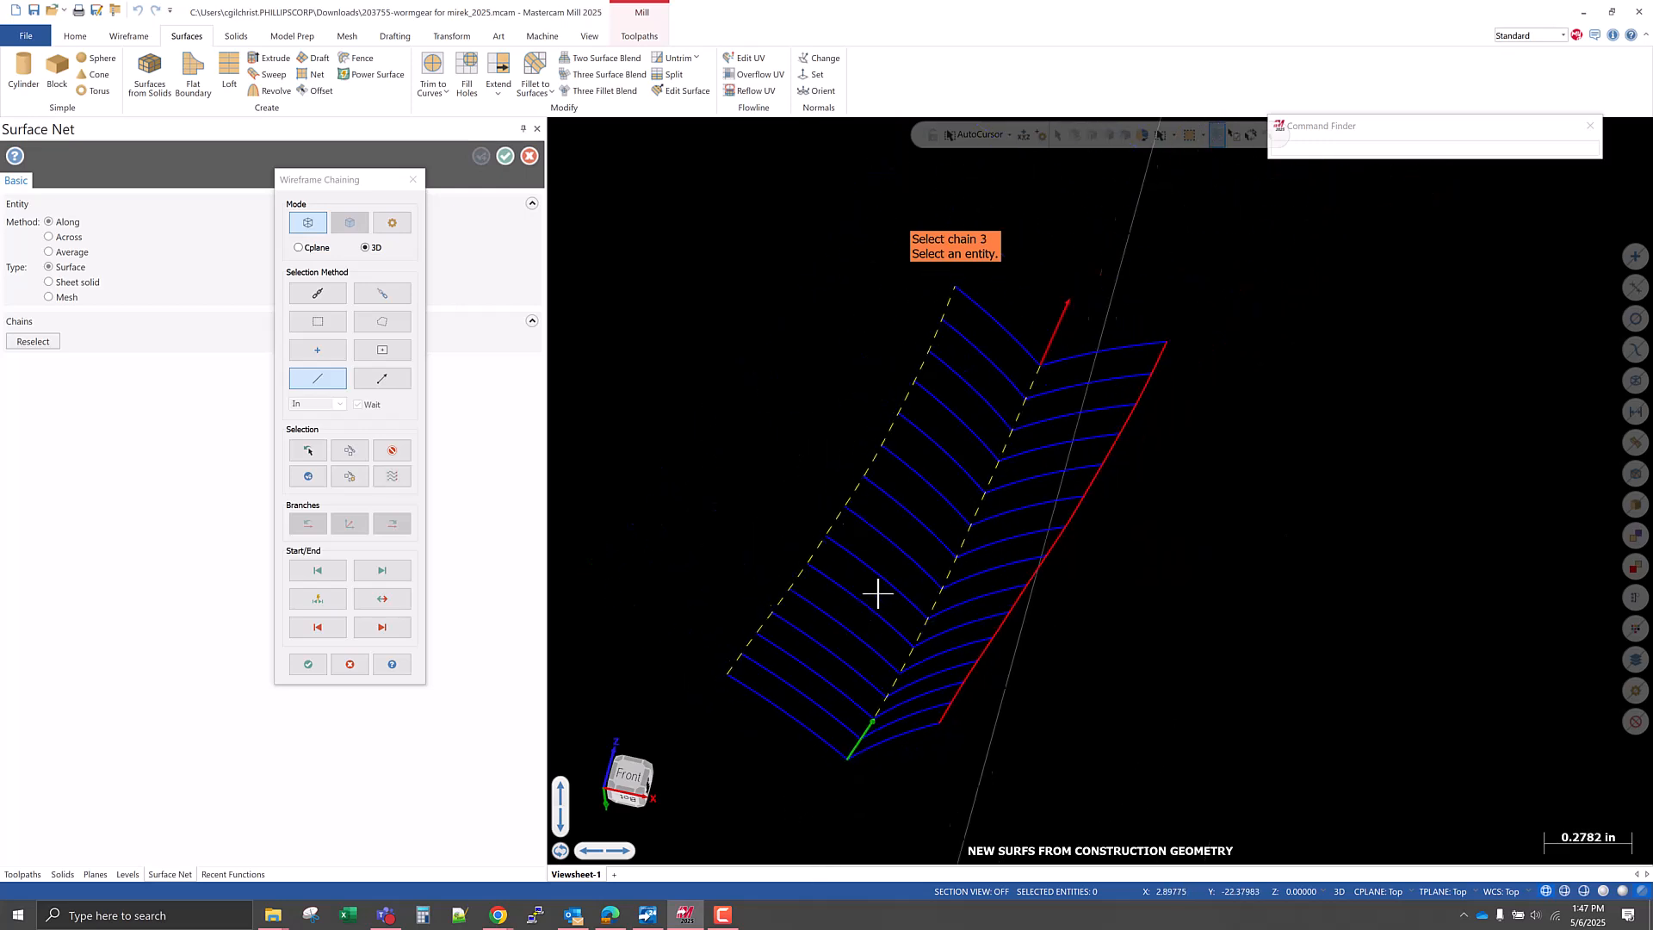
Add the left-hand arcs as crossing chains from lowest to uppermost, then create the net surface and continue with a new one.
{"action": "scroll", "coordinate": [800, 706], "scroll_direction": "up", "scroll_amount": 1}
{"action": "left_click", "coordinate": [848, 737]}
{"action": "left_click", "coordinate": [852, 716]}
{"action": "left_click", "coordinate": [866, 692]}
{"action": "left_click", "coordinate": [870, 675]}
{"action": "left_click", "coordinate": [881, 649]}
{"action": "left_click", "coordinate": [896, 627]}
{"action": "left_click", "coordinate": [911, 600]}
{"action": "left_click", "coordinate": [922, 571]}
{"action": "left_click", "coordinate": [942, 538]}
{"action": "left_click", "coordinate": [949, 493]}
{"action": "left_click", "coordinate": [970, 473]}
{"action": "left_click", "coordinate": [981, 440]}
{"action": "left_click", "coordinate": [994, 406]}
{"action": "left_click", "coordinate": [1002, 385]}
{"action": "left_click", "coordinate": [1016, 379]}
{"action": "middle_click_drag", "start_coordinate": [819, 578], "coordinate": [771, 519]}
{"action": "left_click", "coordinate": [305, 664]}
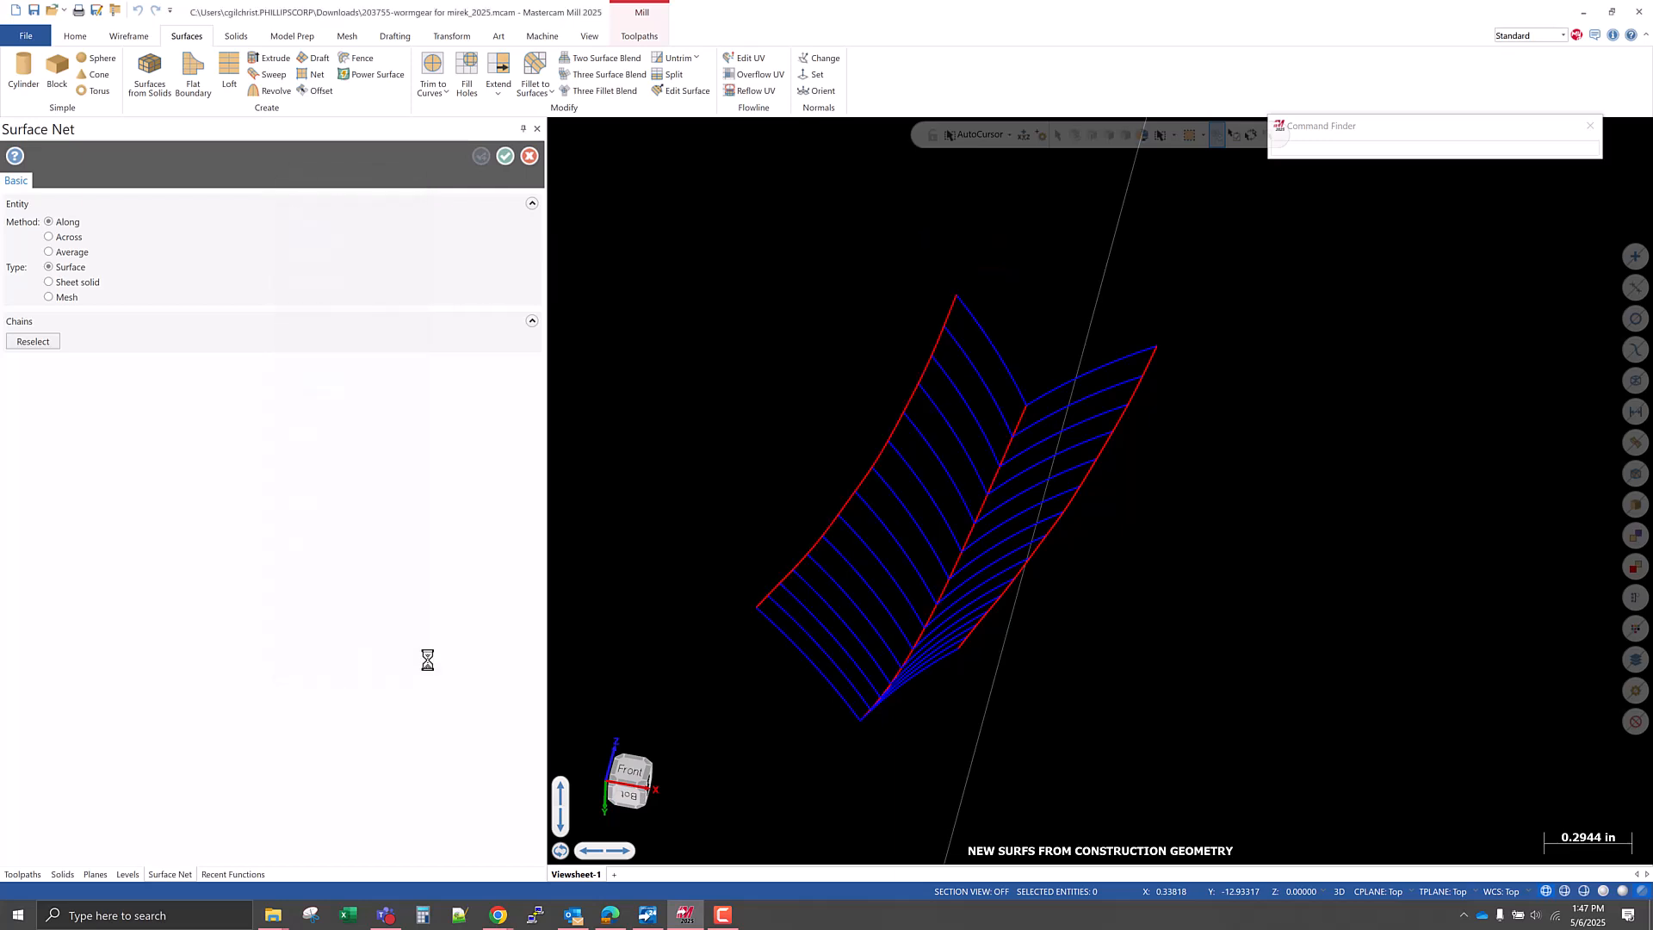
{"action": "mouse_move", "coordinate": [902, 652]}
{"action": "middle_mouse_down"}
{"action": "mouse_move", "coordinate": [1026, 664]}
{"action": "mouse_move", "coordinate": [926, 689]}
{"action": "mouse_move", "coordinate": [896, 656]}
{"action": "middle_mouse_up"}
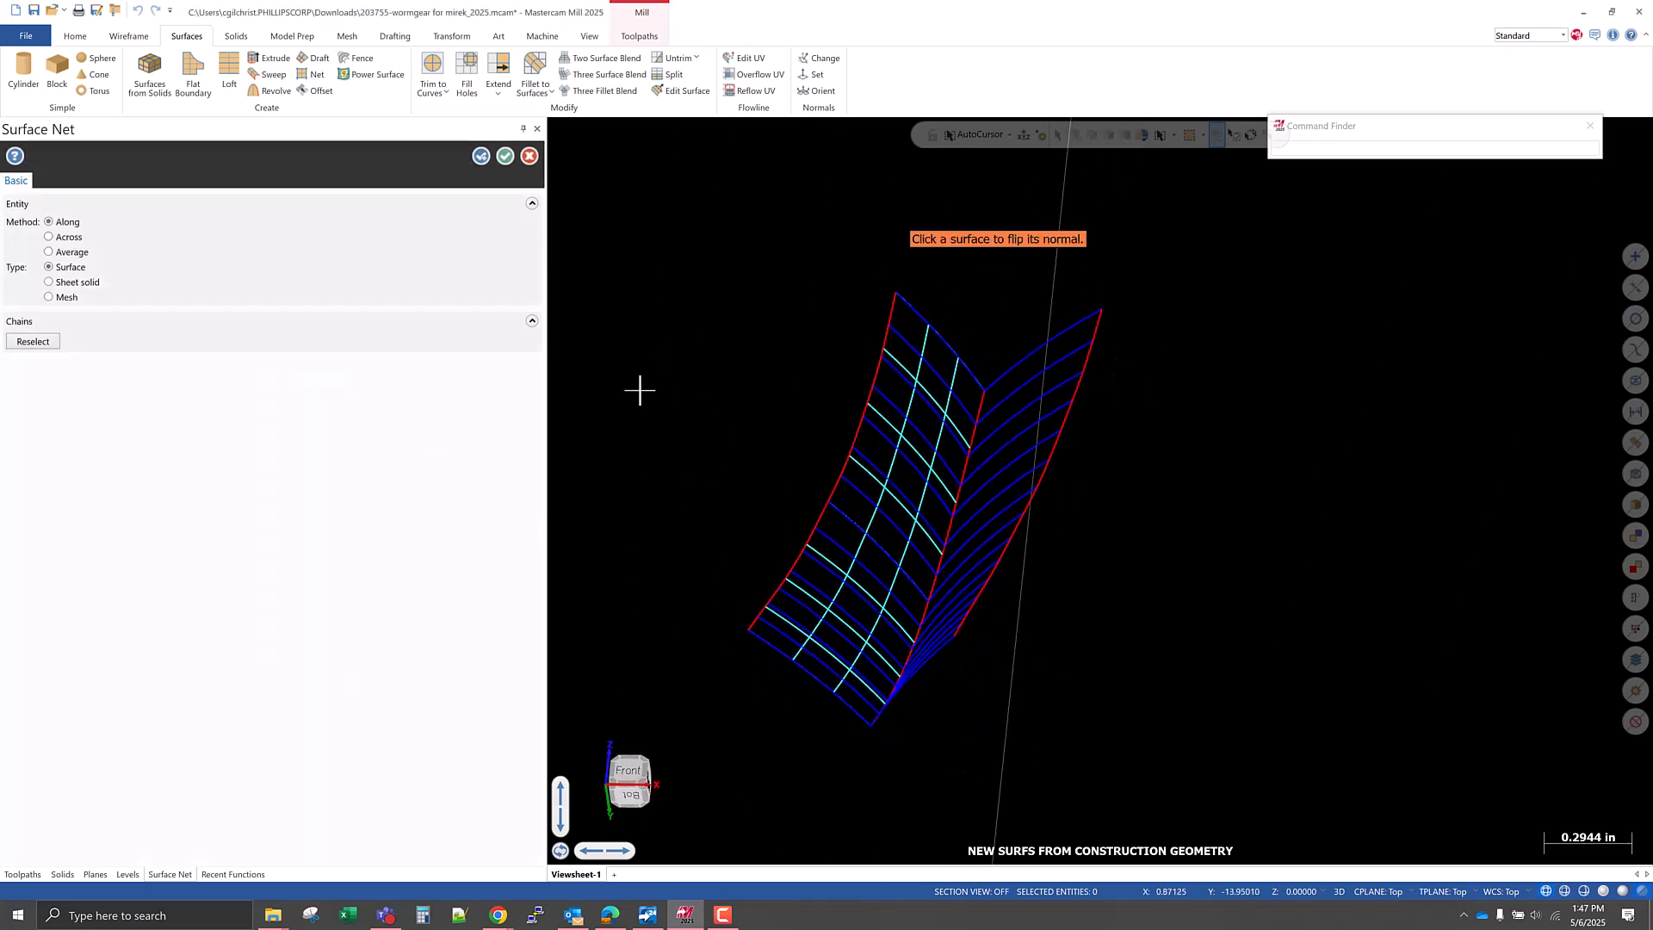
{"action": "left_click", "coordinate": [480, 156]}
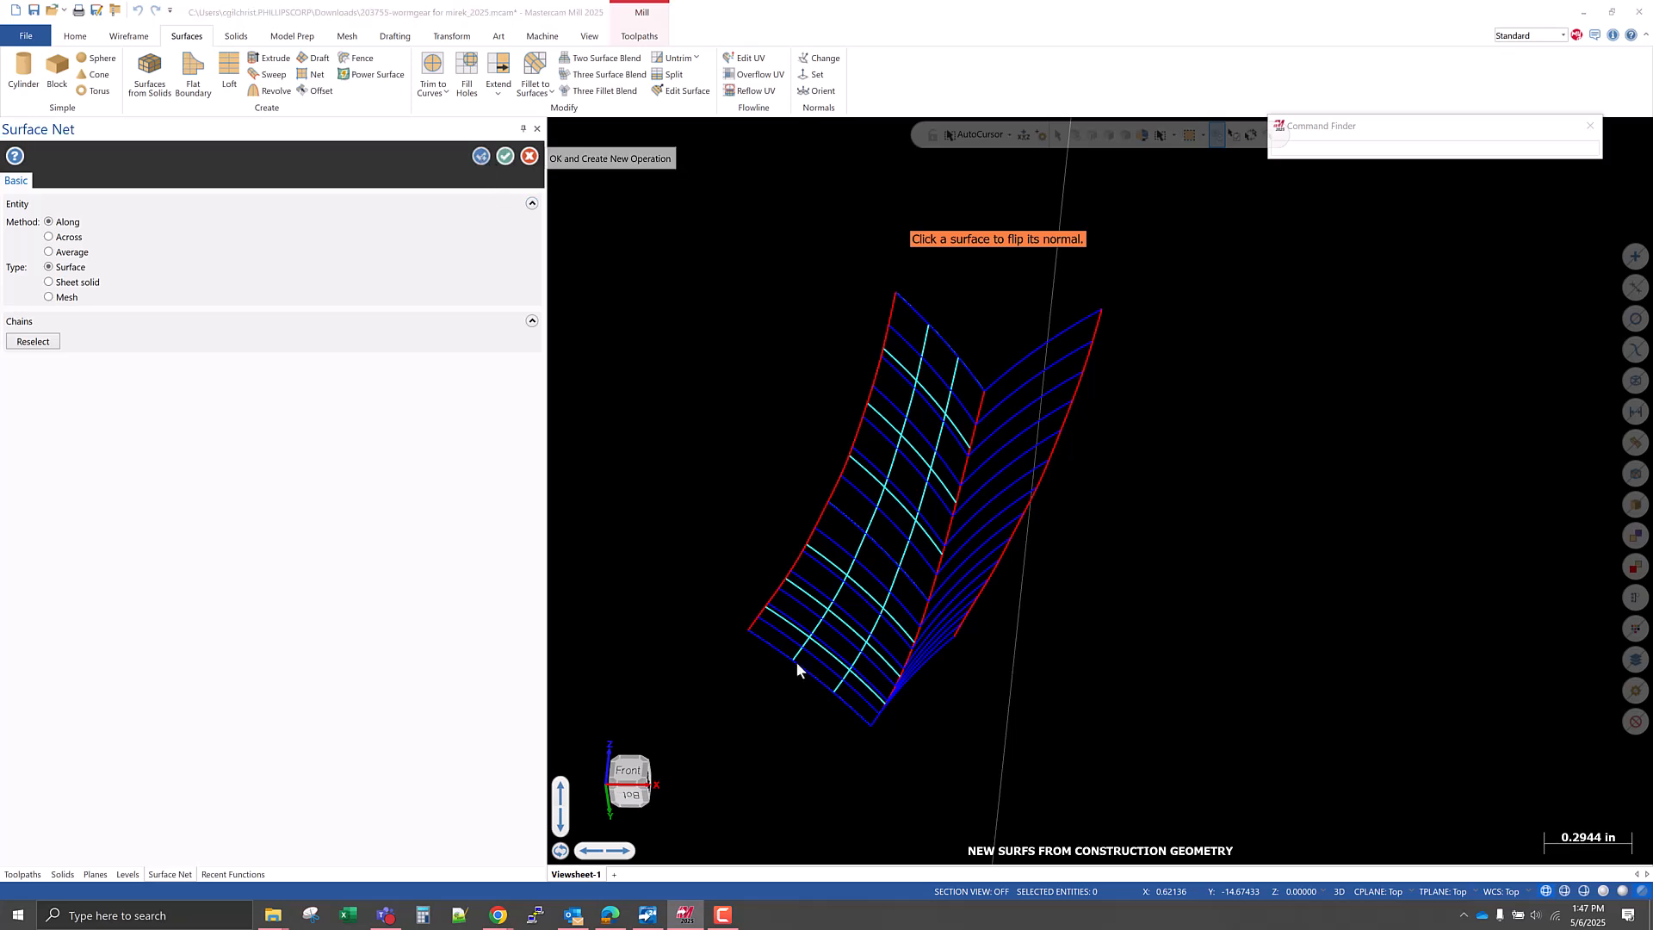
Select the V corner spline and the right-hand outer spline as the first two chains of the second net surface.
{"action": "middle_click_drag", "start_coordinate": [929, 675], "coordinate": [999, 700]}
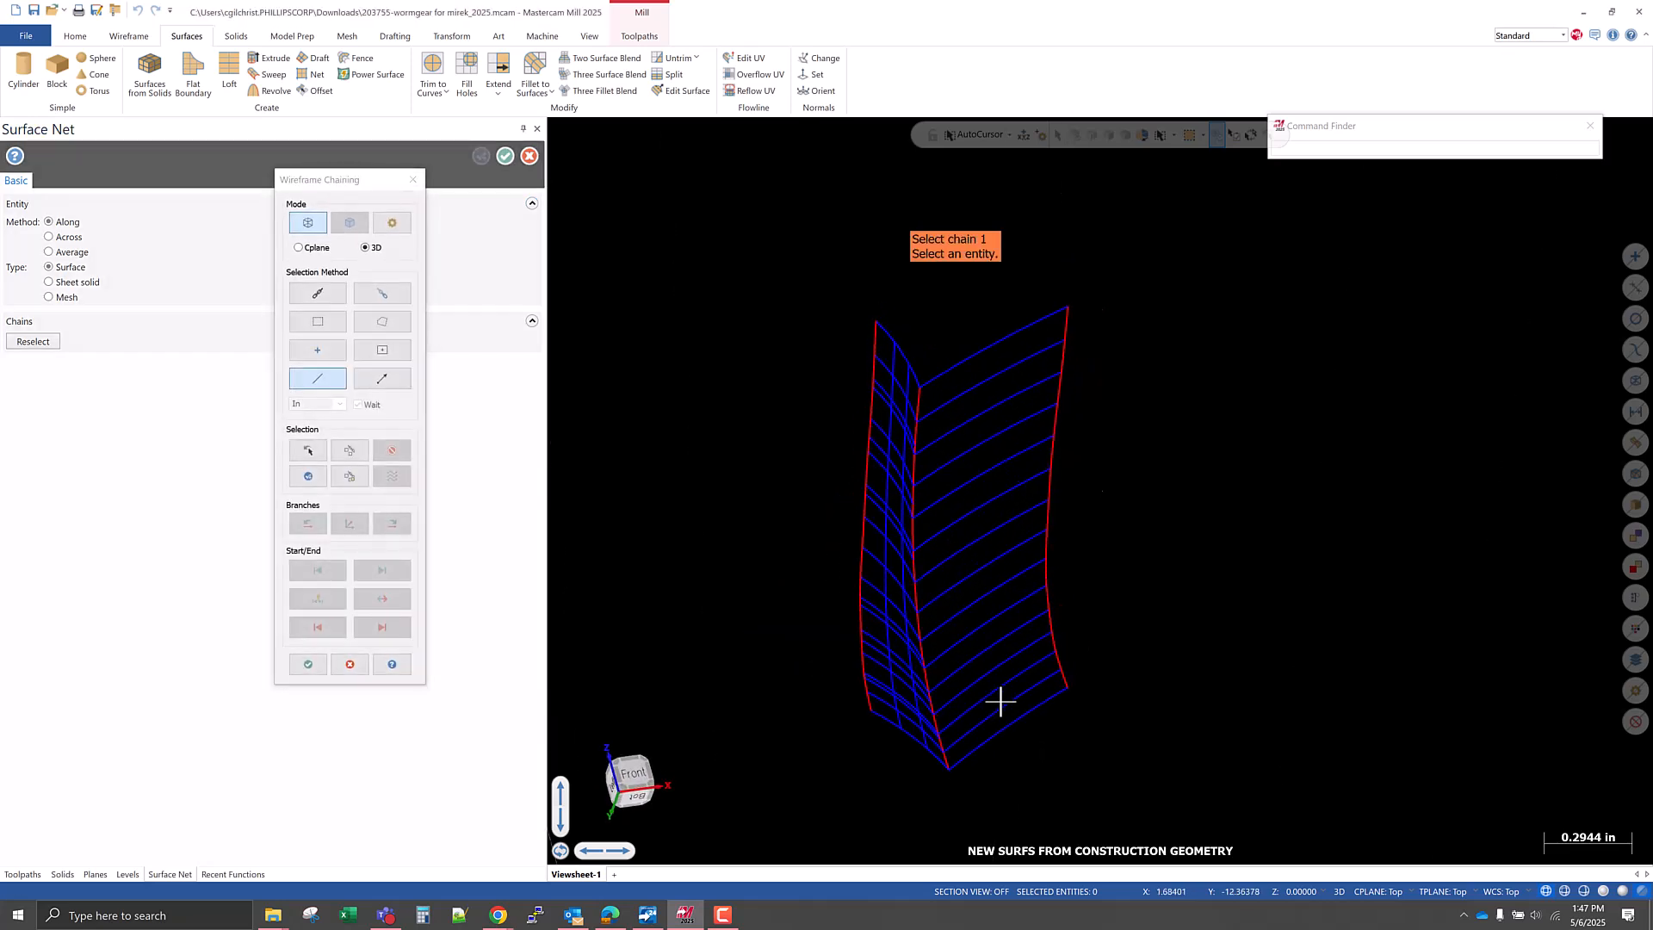
{"action": "left_click", "coordinate": [947, 756]}
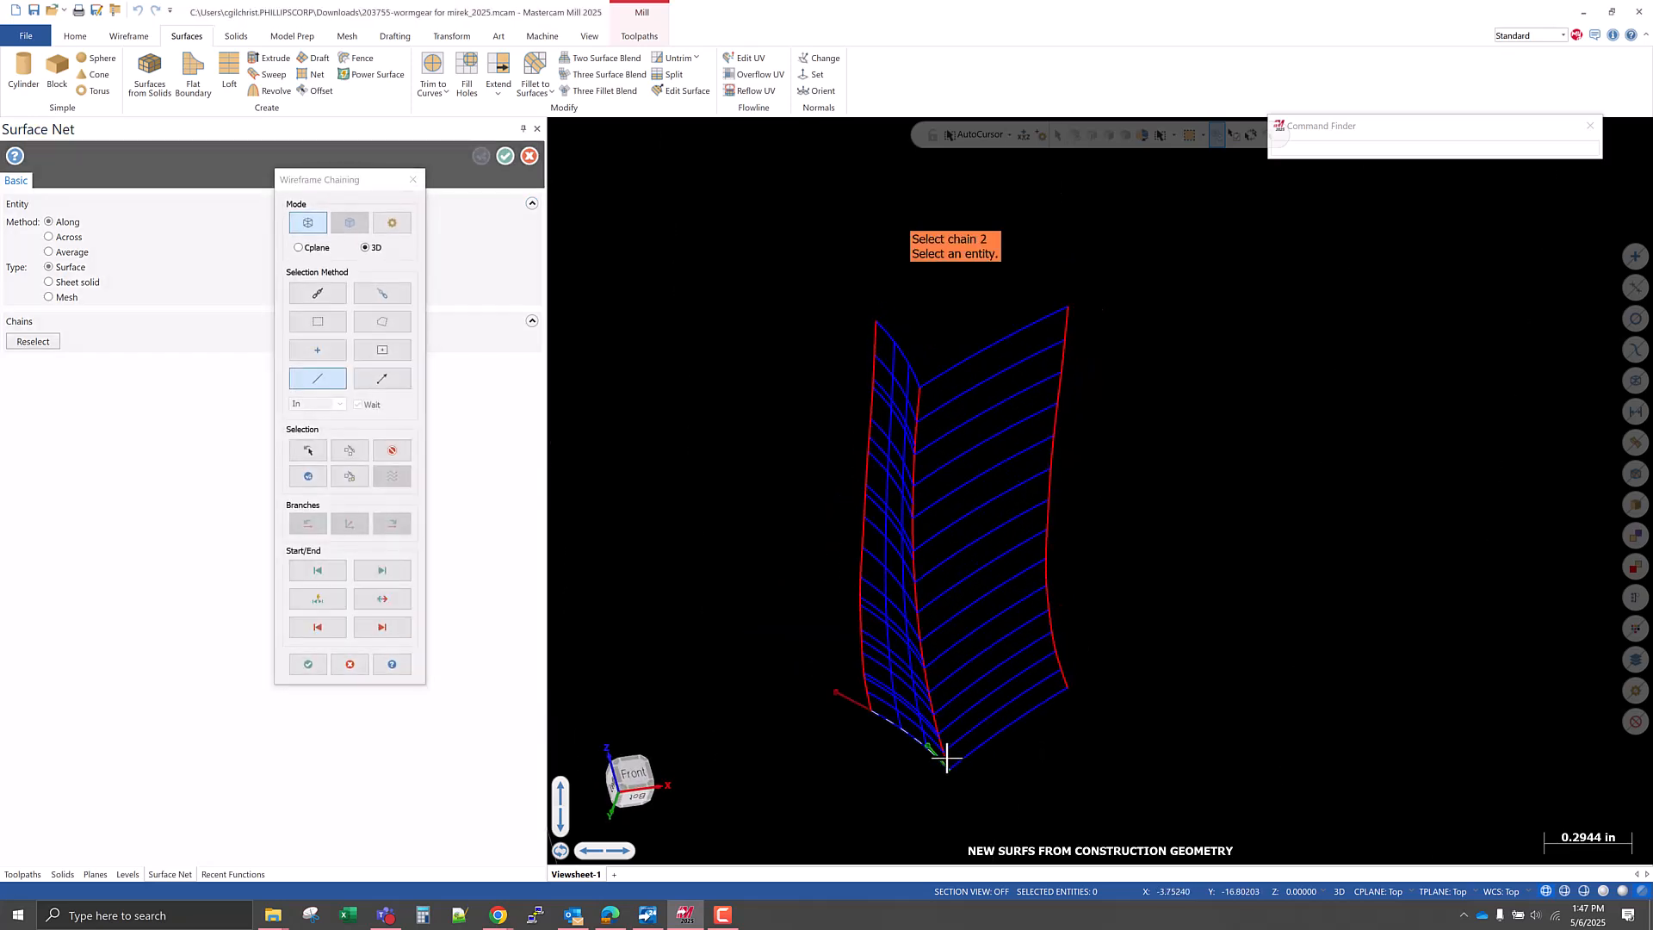
{"action": "left_click", "coordinate": [392, 450]}
{"action": "scroll", "coordinate": [922, 775], "scroll_direction": "up", "scroll_amount": 5}
{"action": "left_click", "coordinate": [949, 730]}
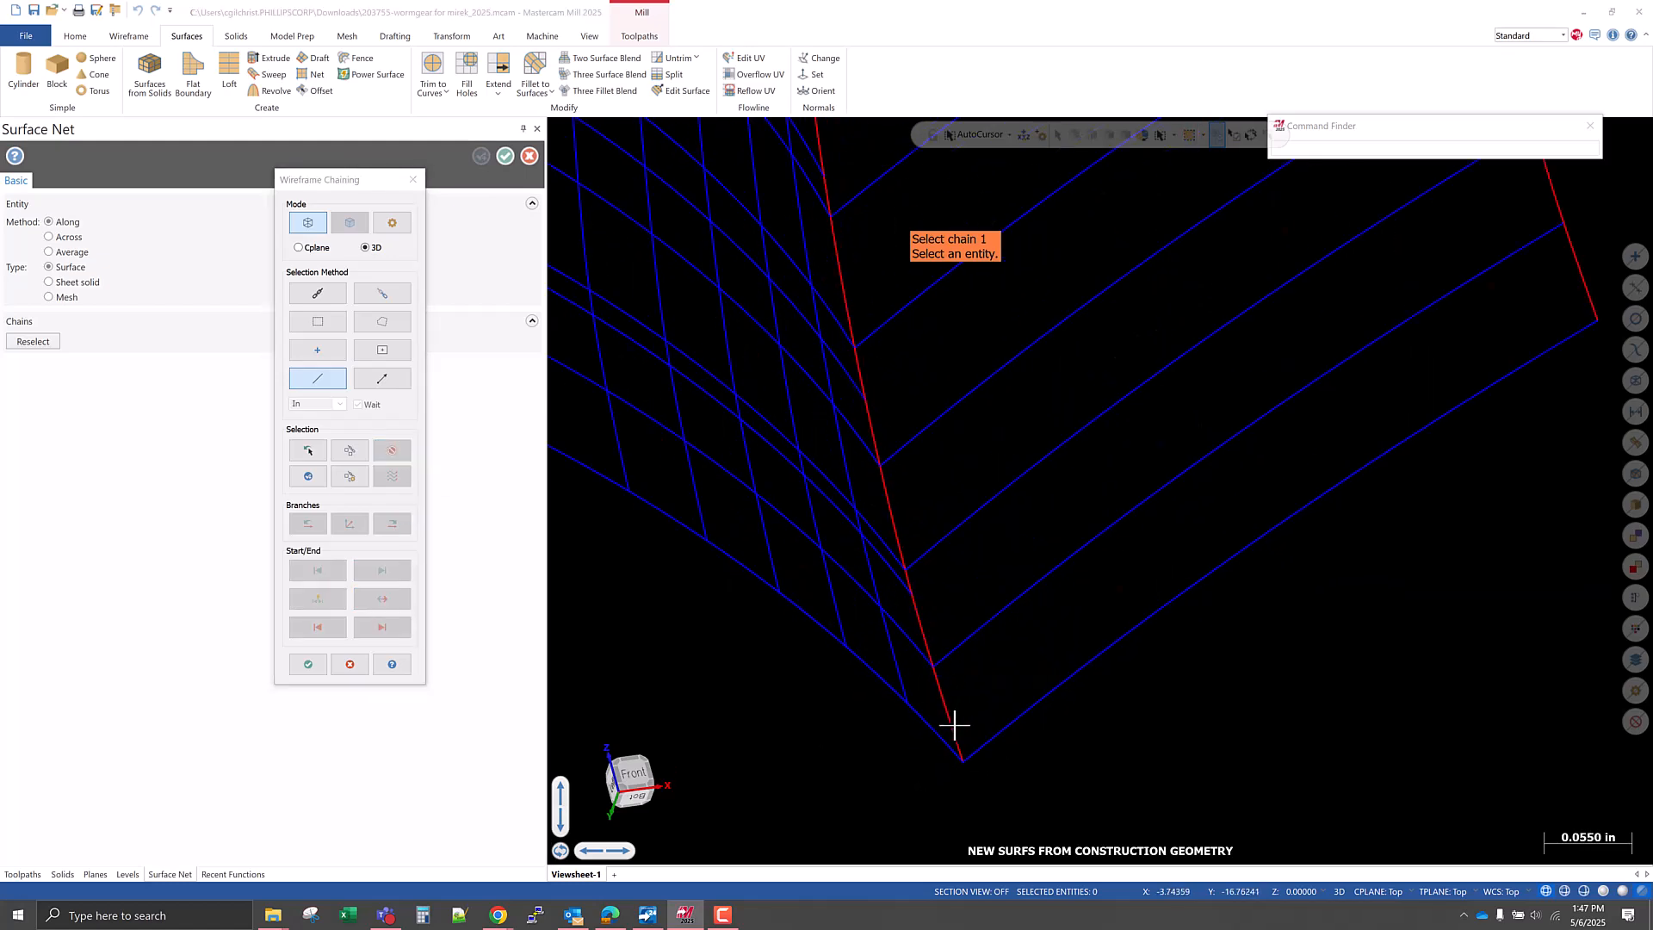
{"action": "scroll", "coordinate": [852, 738], "scroll_direction": "down", "scroll_amount": 5}
{"action": "scroll", "coordinate": [1038, 648], "scroll_direction": "up", "scroll_amount": 3}
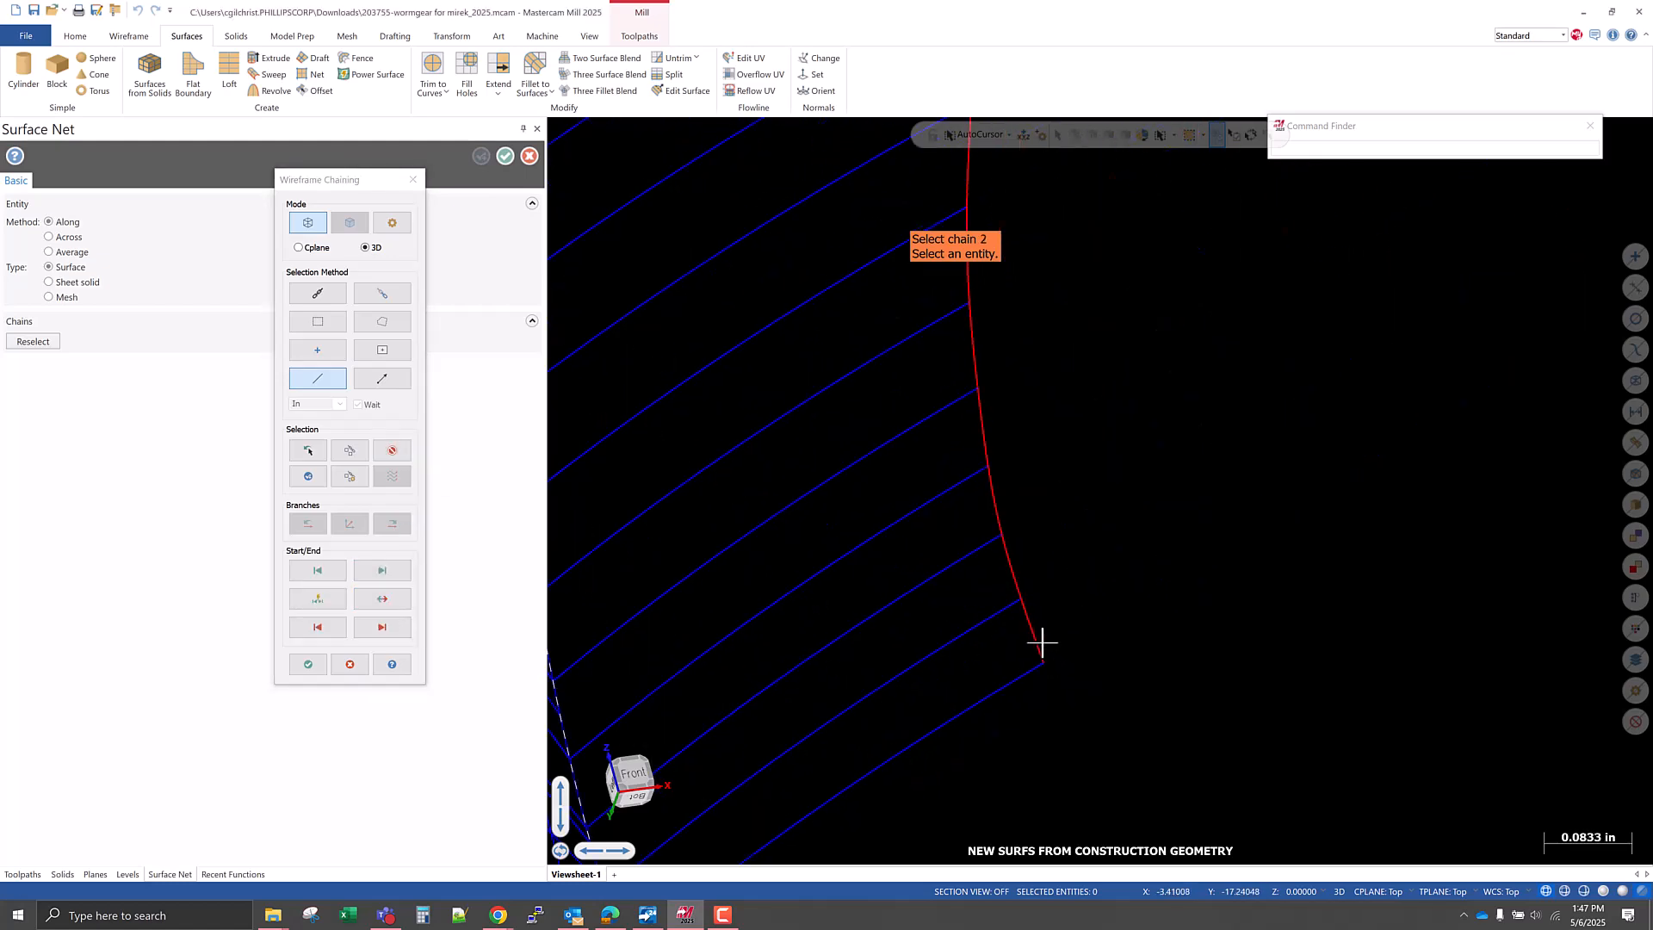
{"action": "left_click", "coordinate": [1038, 641]}
{"action": "scroll", "coordinate": [1076, 650], "scroll_direction": "down", "scroll_amount": 5}
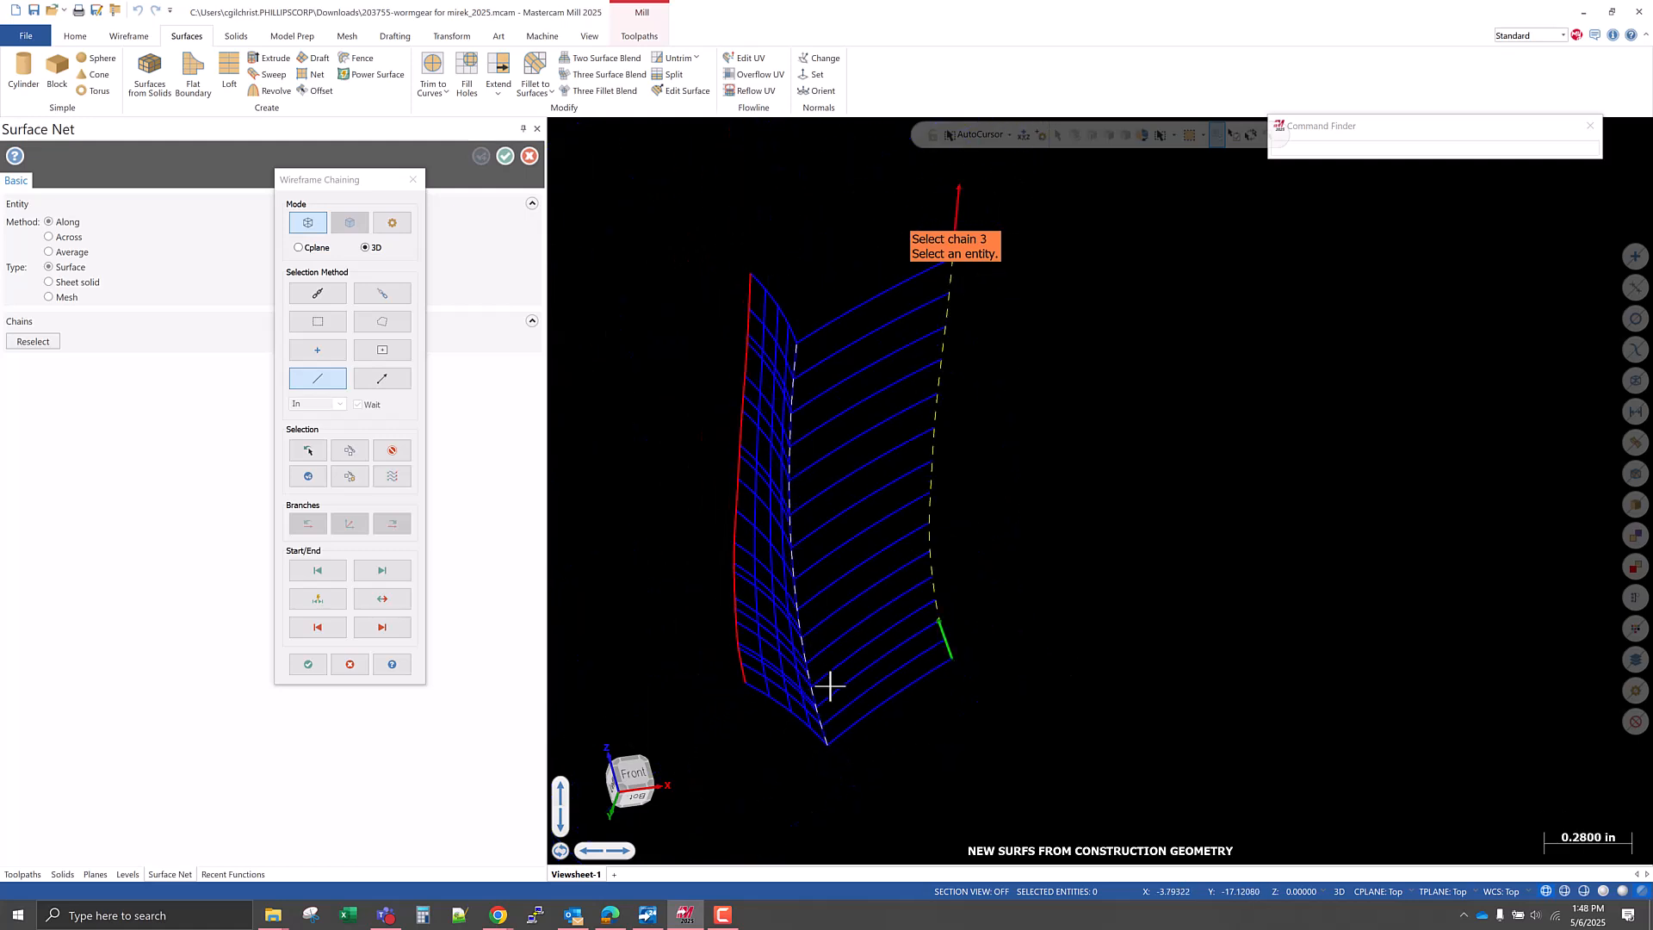
Add the right-hand arcs as crossing chains from lowest to uppermost, create the second net surface and finish the command.
{"action": "left_click", "coordinate": [841, 731]}
{"action": "left_click", "coordinate": [834, 713]}
{"action": "left_click", "coordinate": [834, 694]}
{"action": "left_click", "coordinate": [837, 676]}
{"action": "left_click", "coordinate": [831, 637]}
{"action": "left_click", "coordinate": [818, 596]}
{"action": "left_click", "coordinate": [819, 558]}
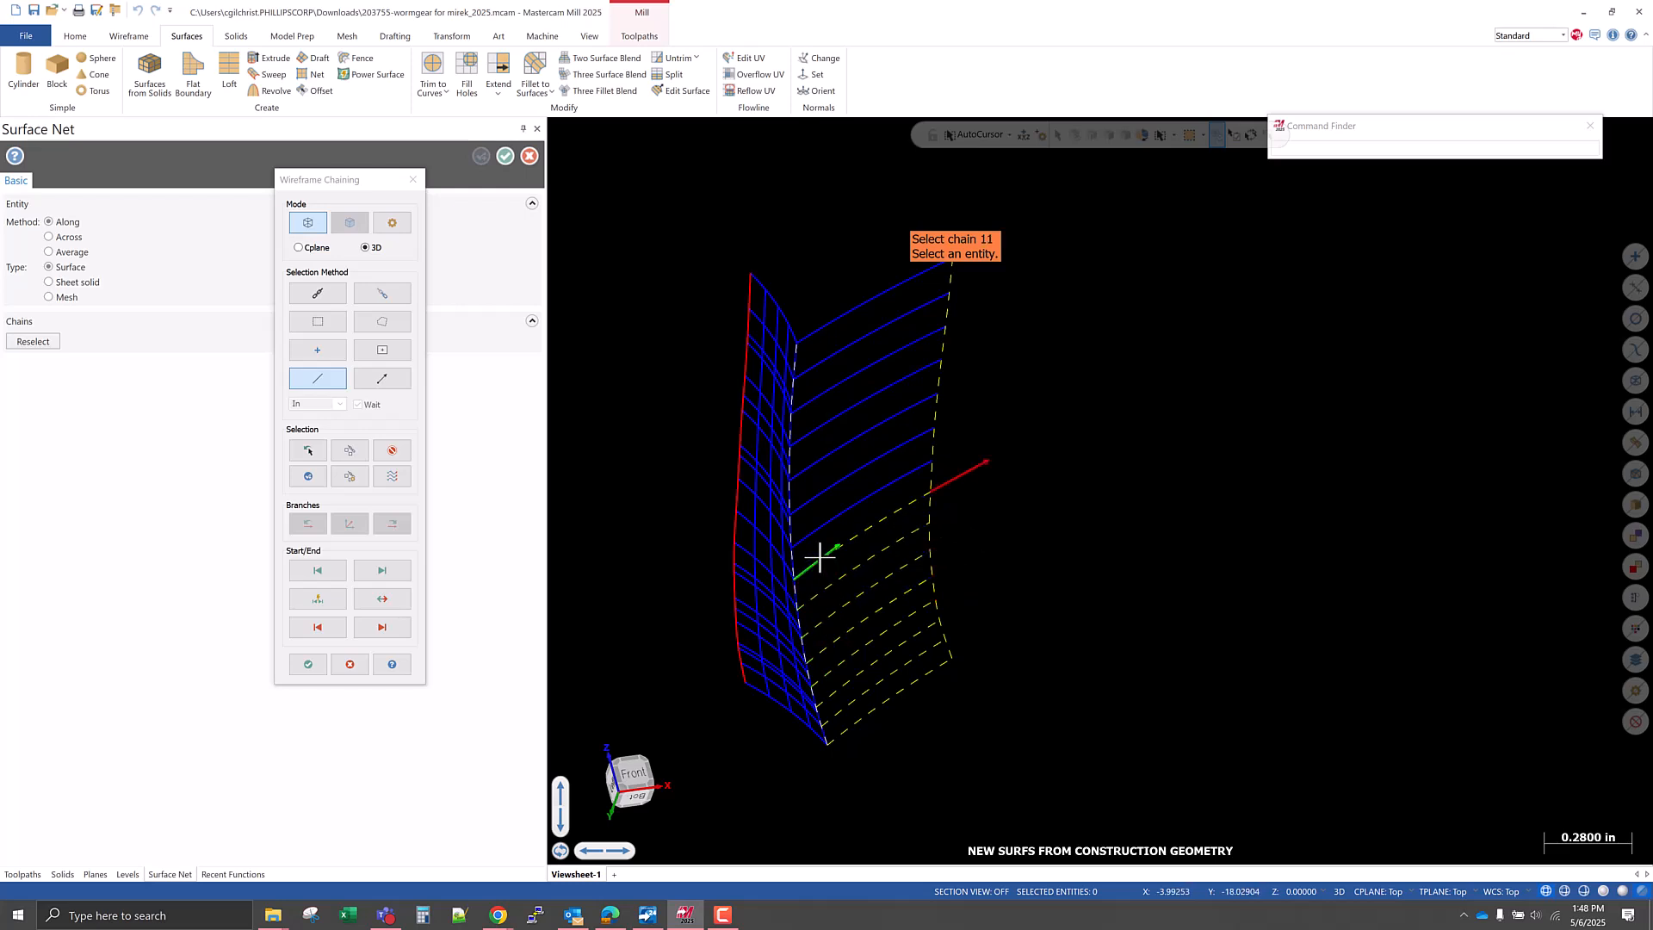
{"action": "left_click", "coordinate": [818, 519]}
{"action": "left_click", "coordinate": [816, 498]}
{"action": "left_click", "coordinate": [821, 455]}
{"action": "left_click", "coordinate": [818, 427]}
{"action": "left_click", "coordinate": [818, 395]}
{"action": "left_click", "coordinate": [819, 365]}
{"action": "left_click", "coordinate": [824, 341]}
{"action": "middle_click_drag", "start_coordinate": [852, 387], "coordinate": [818, 516]}
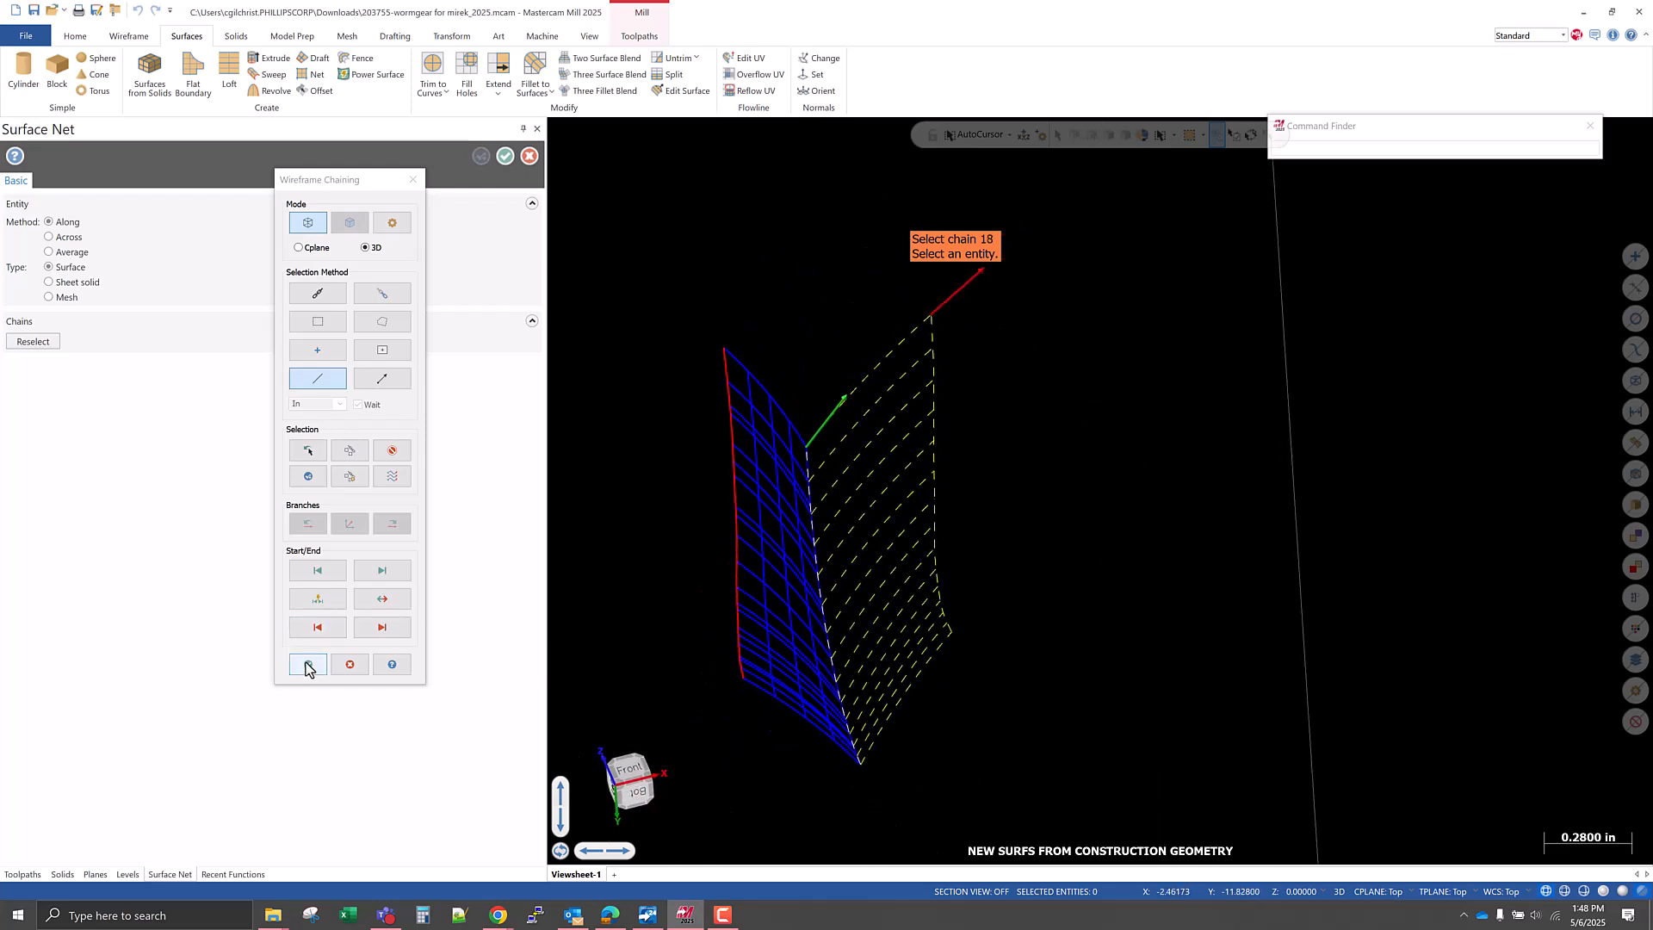
{"action": "left_click", "coordinate": [307, 663]}
{"action": "middle_click_drag", "start_coordinate": [845, 649], "coordinate": [969, 672]}
{"action": "left_click", "coordinate": [506, 158]}
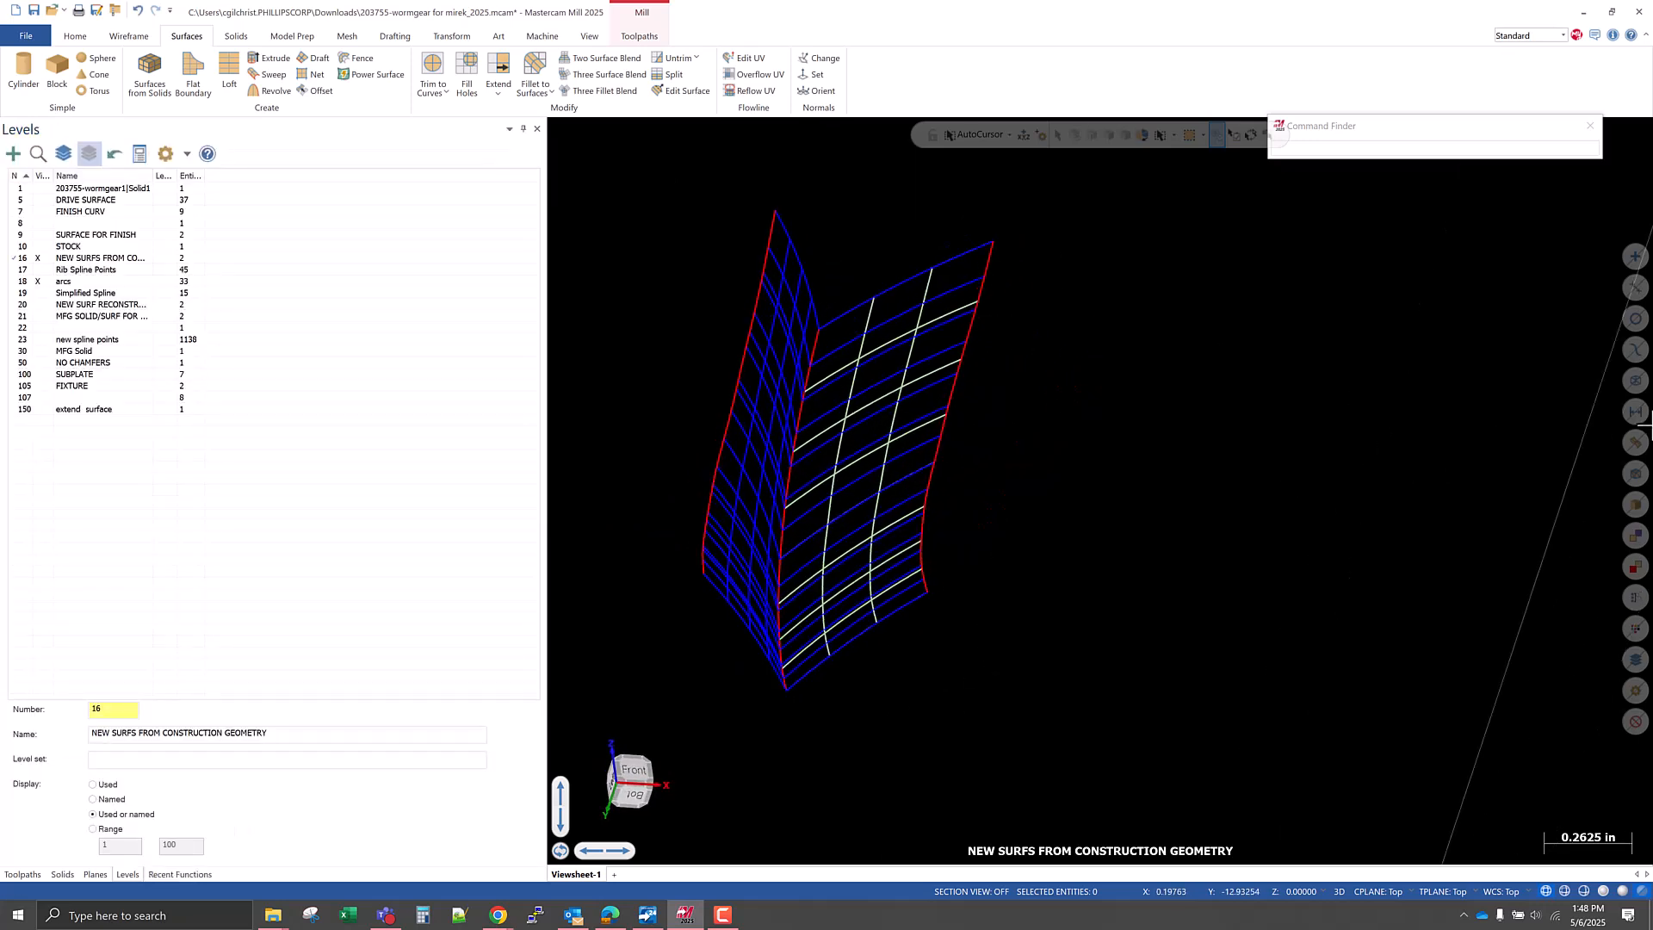
Select all the visible surfaces and change their color to bright green.
{"action": "left_click", "coordinate": [1634, 442]}
{"action": "right_click", "coordinate": [1124, 426]}
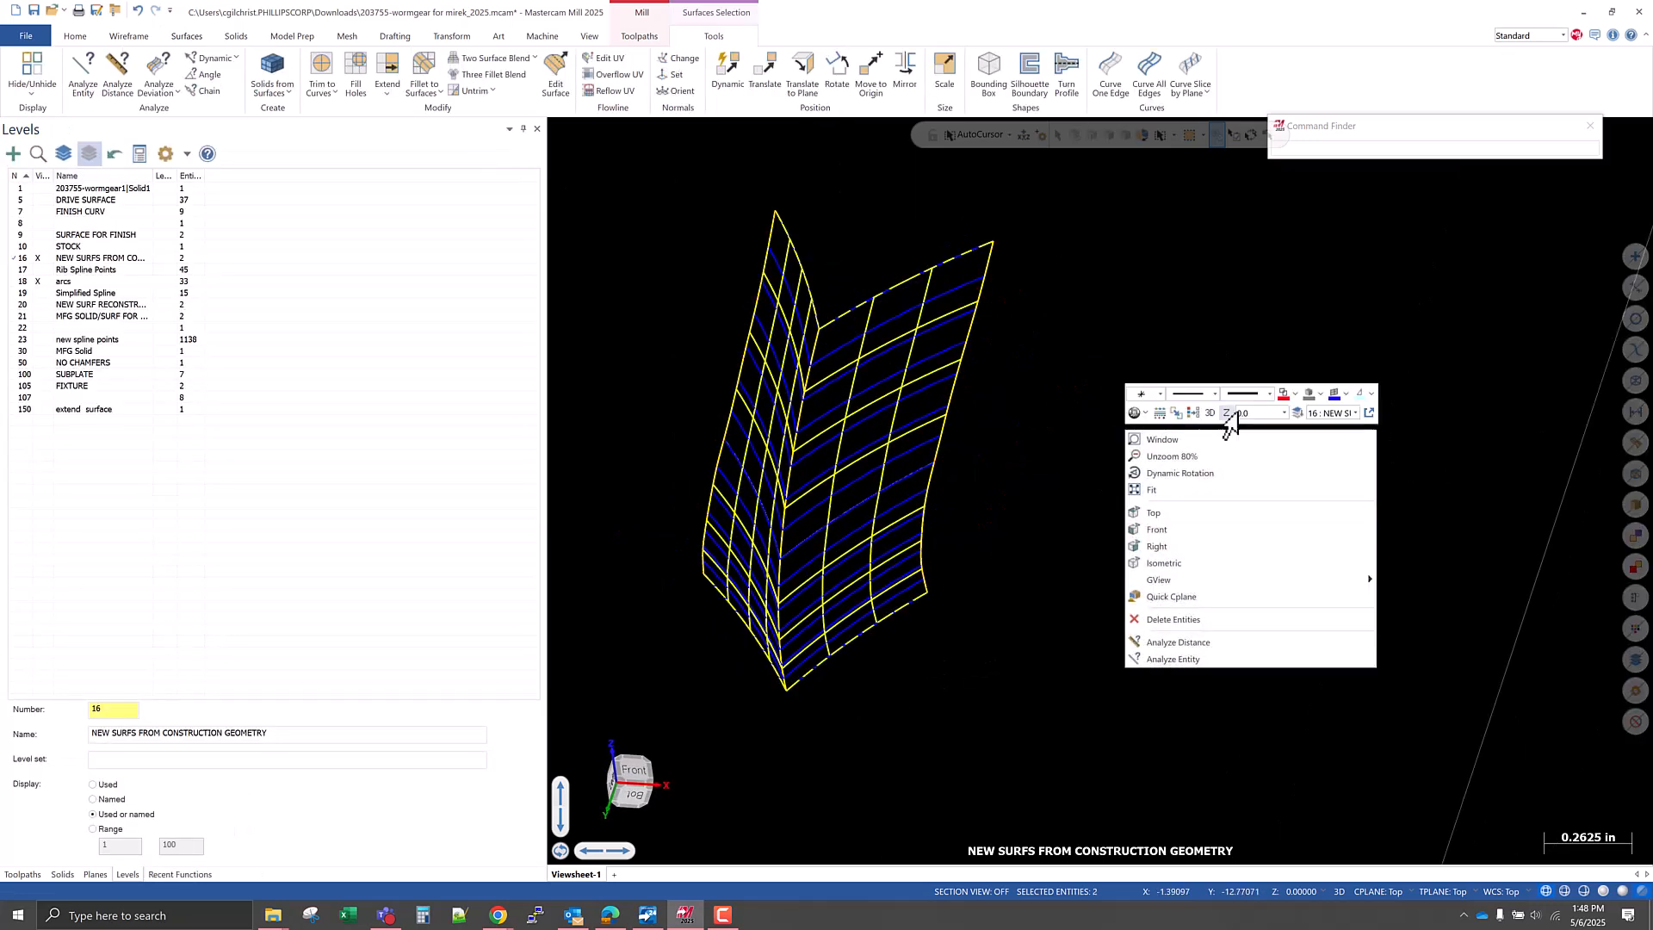
{"action": "left_click", "coordinate": [1346, 394]}
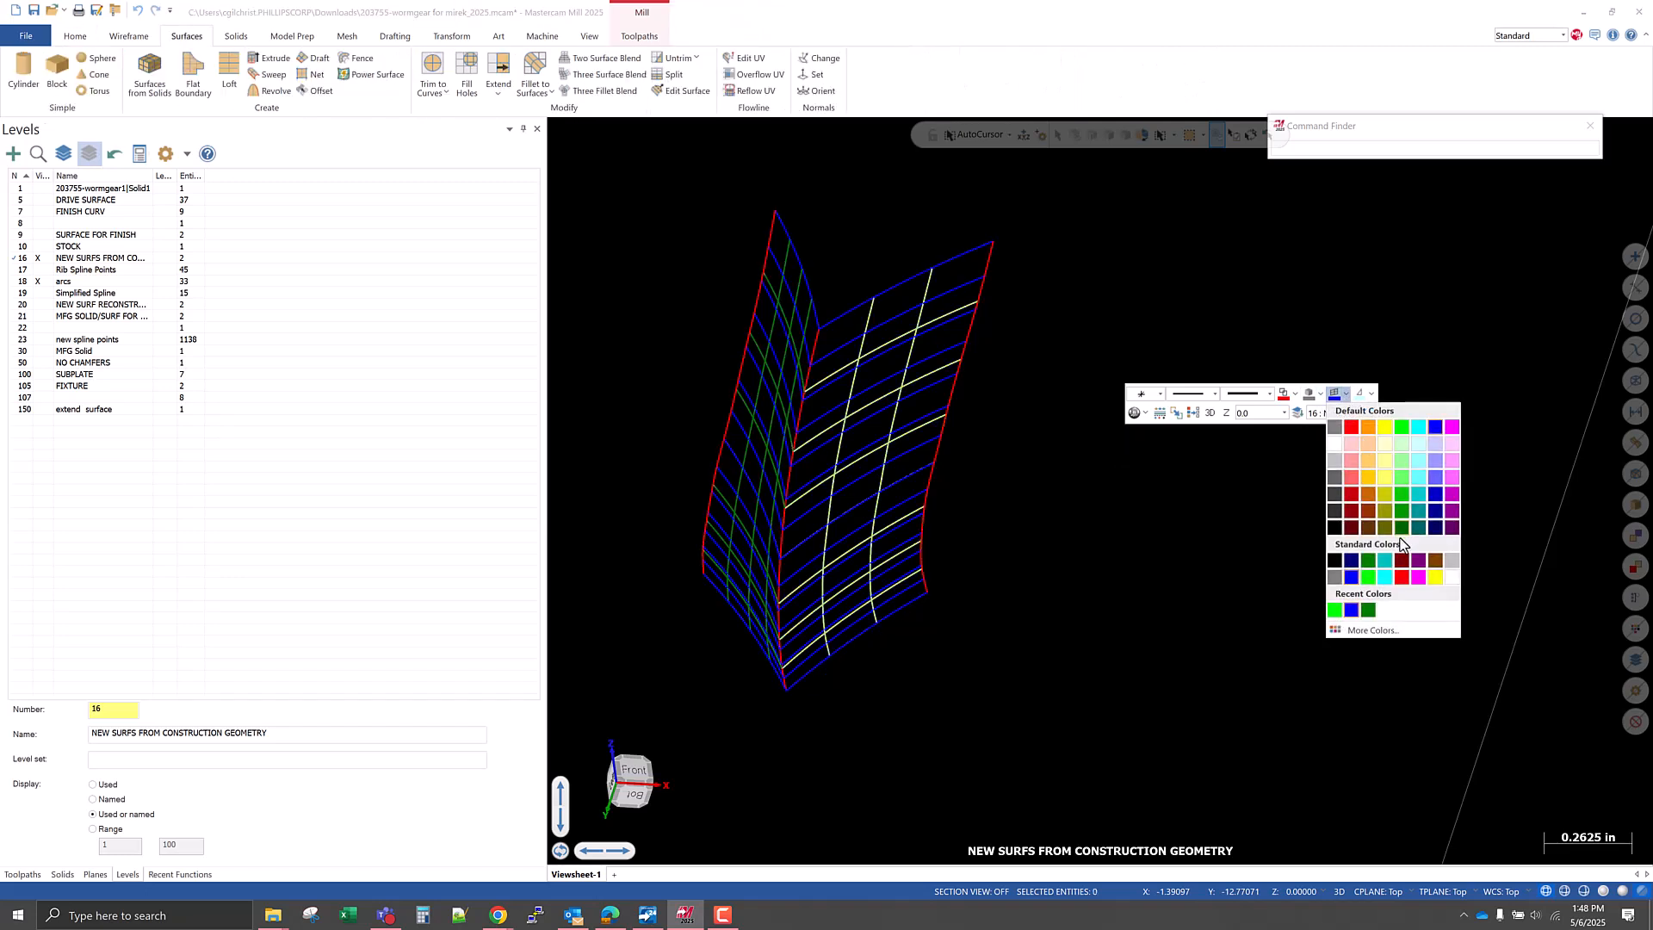
{"action": "left_click", "coordinate": [1336, 609]}
Set the default surface color to green and display the two net surfaces shaded.
{"action": "right_click", "coordinate": [1142, 432]}
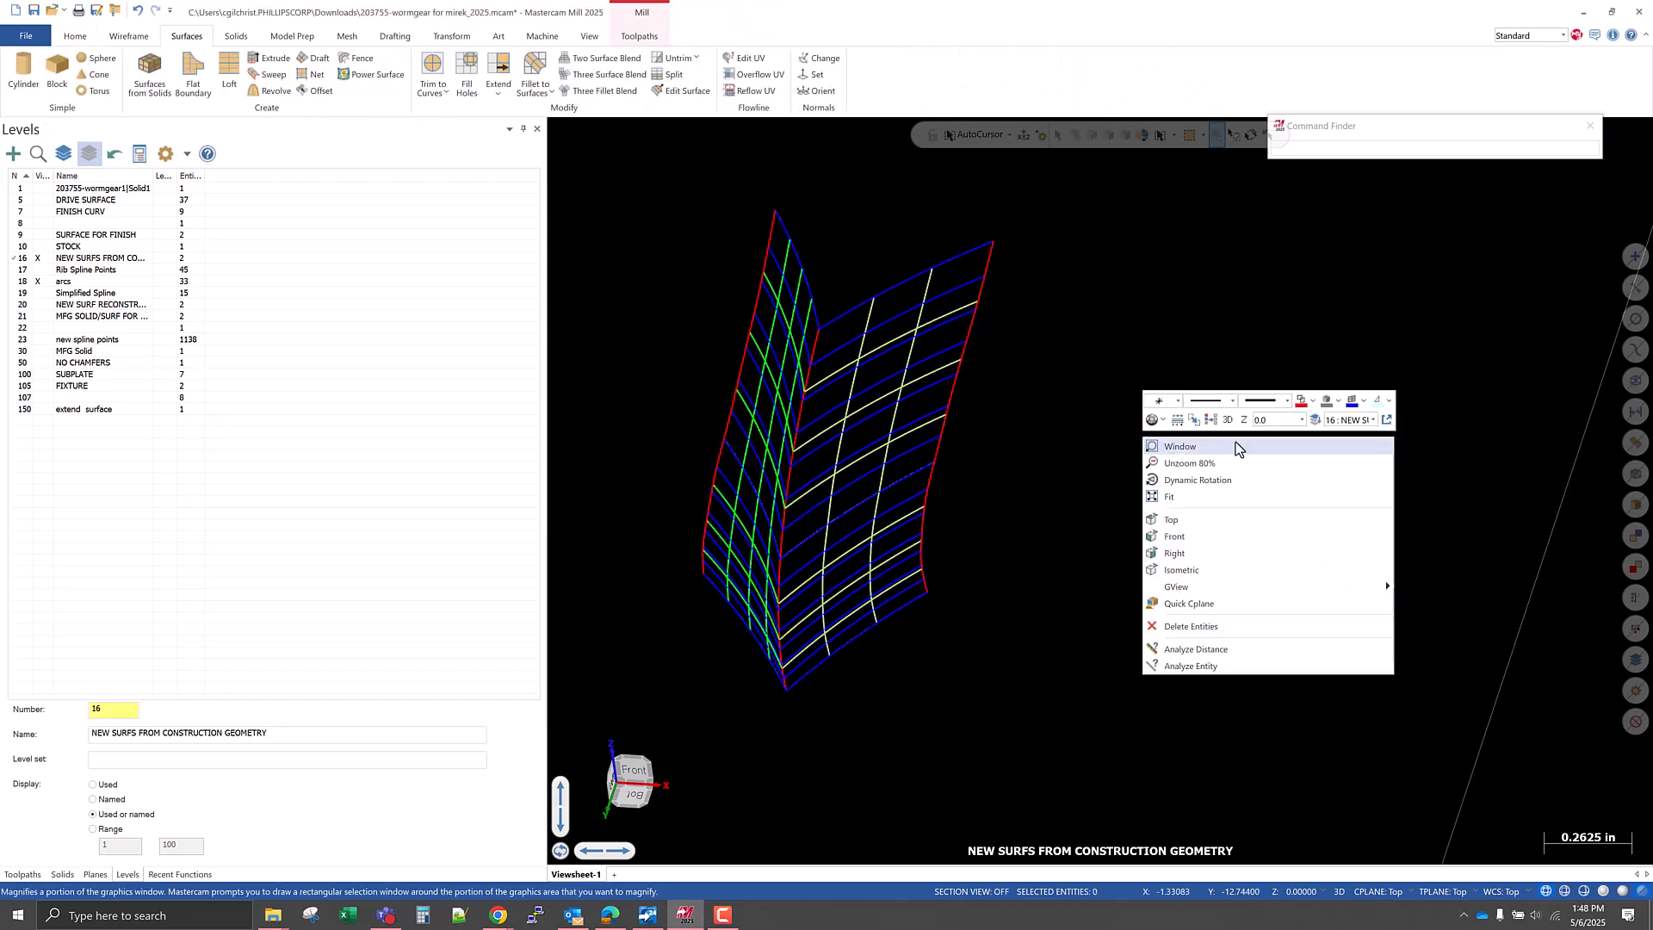
{"action": "left_click", "coordinate": [1363, 401]}
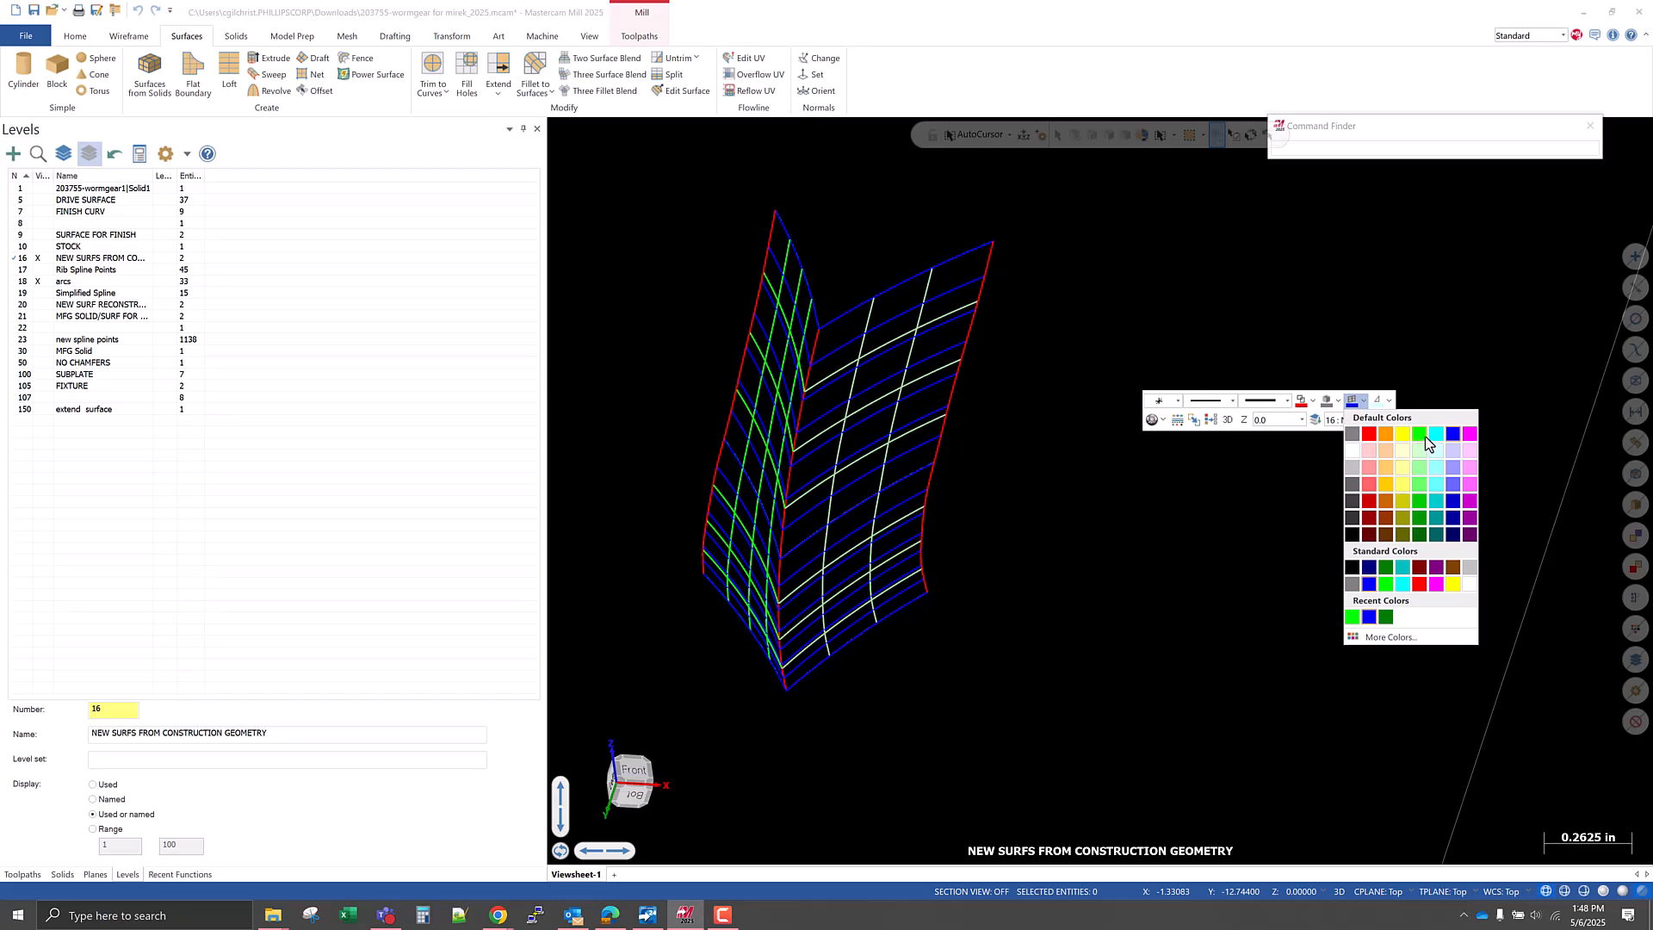
{"action": "left_click", "coordinate": [1424, 436]}
{"action": "mouse_move", "coordinate": [933, 528]}
{"action": "middle_mouse_down"}
{"action": "mouse_move", "coordinate": [928, 666]}
{"action": "mouse_move", "coordinate": [904, 528]}
{"action": "mouse_move", "coordinate": [885, 560]}
{"action": "mouse_move", "coordinate": [907, 601]}
{"action": "mouse_move", "coordinate": [890, 461]}
{"action": "mouse_move", "coordinate": [731, 483]}
{"action": "mouse_move", "coordinate": [955, 509]}
{"action": "mouse_move", "coordinate": [1036, 498]}
{"action": "mouse_move", "coordinate": [879, 496]}
{"action": "middle_mouse_up"}
{"action": "key", "text": "alt+s"}
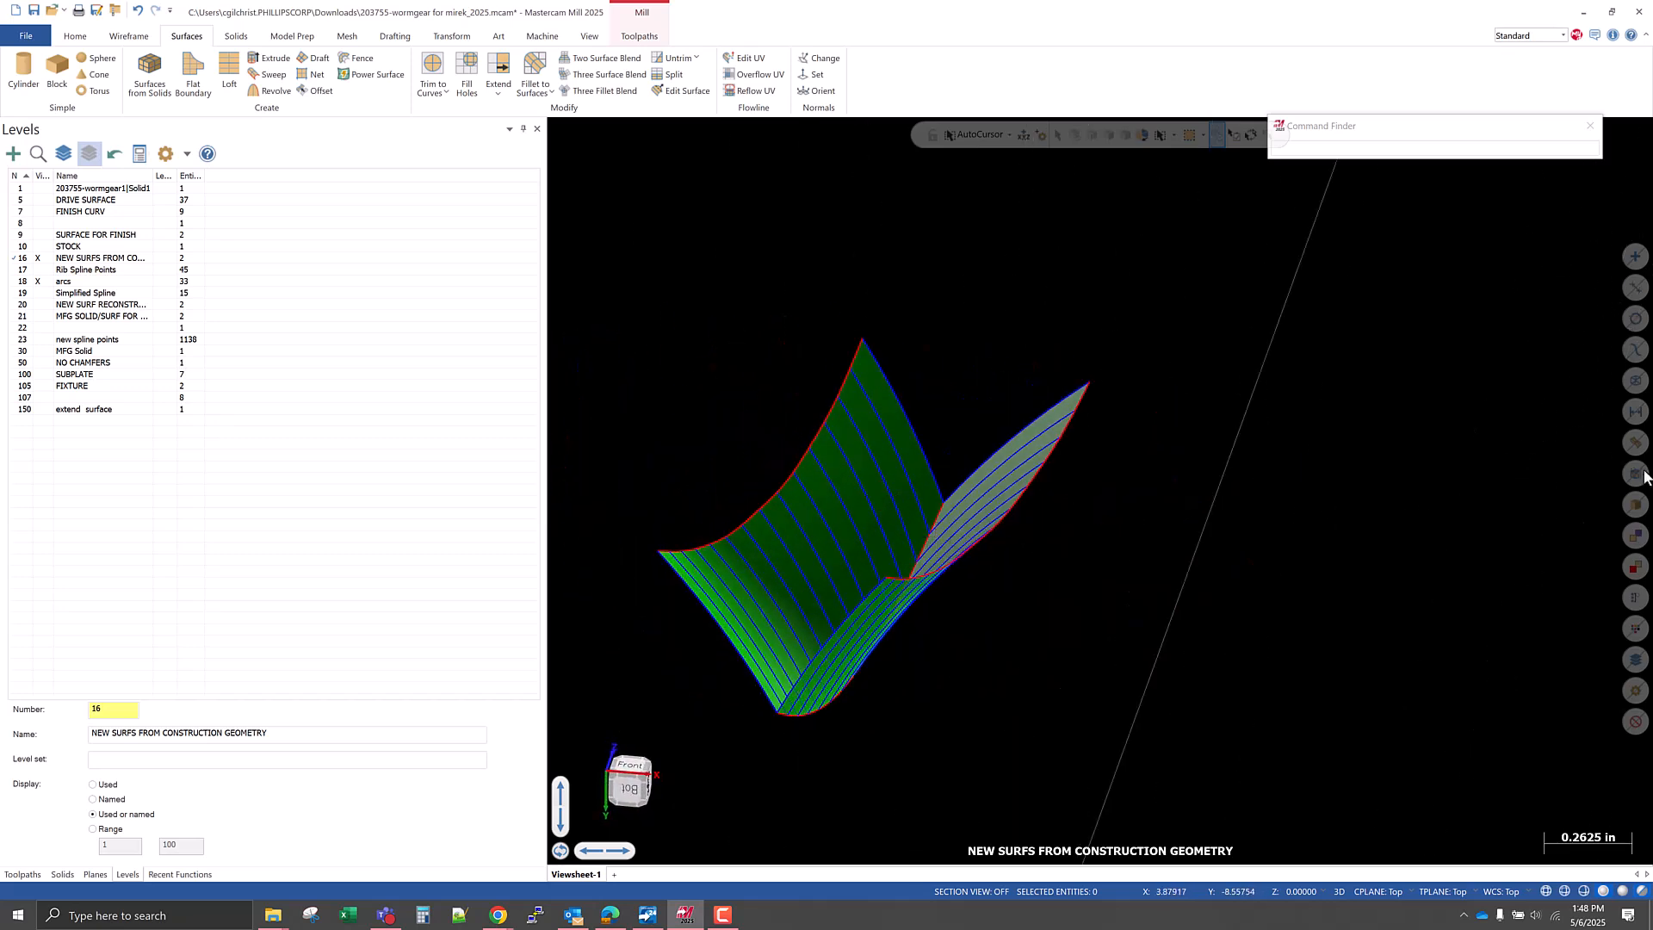
Select all visible surfaces and change their color to orange.
{"action": "left_click", "coordinate": [1635, 442]}
{"action": "right_click", "coordinate": [1395, 420]}
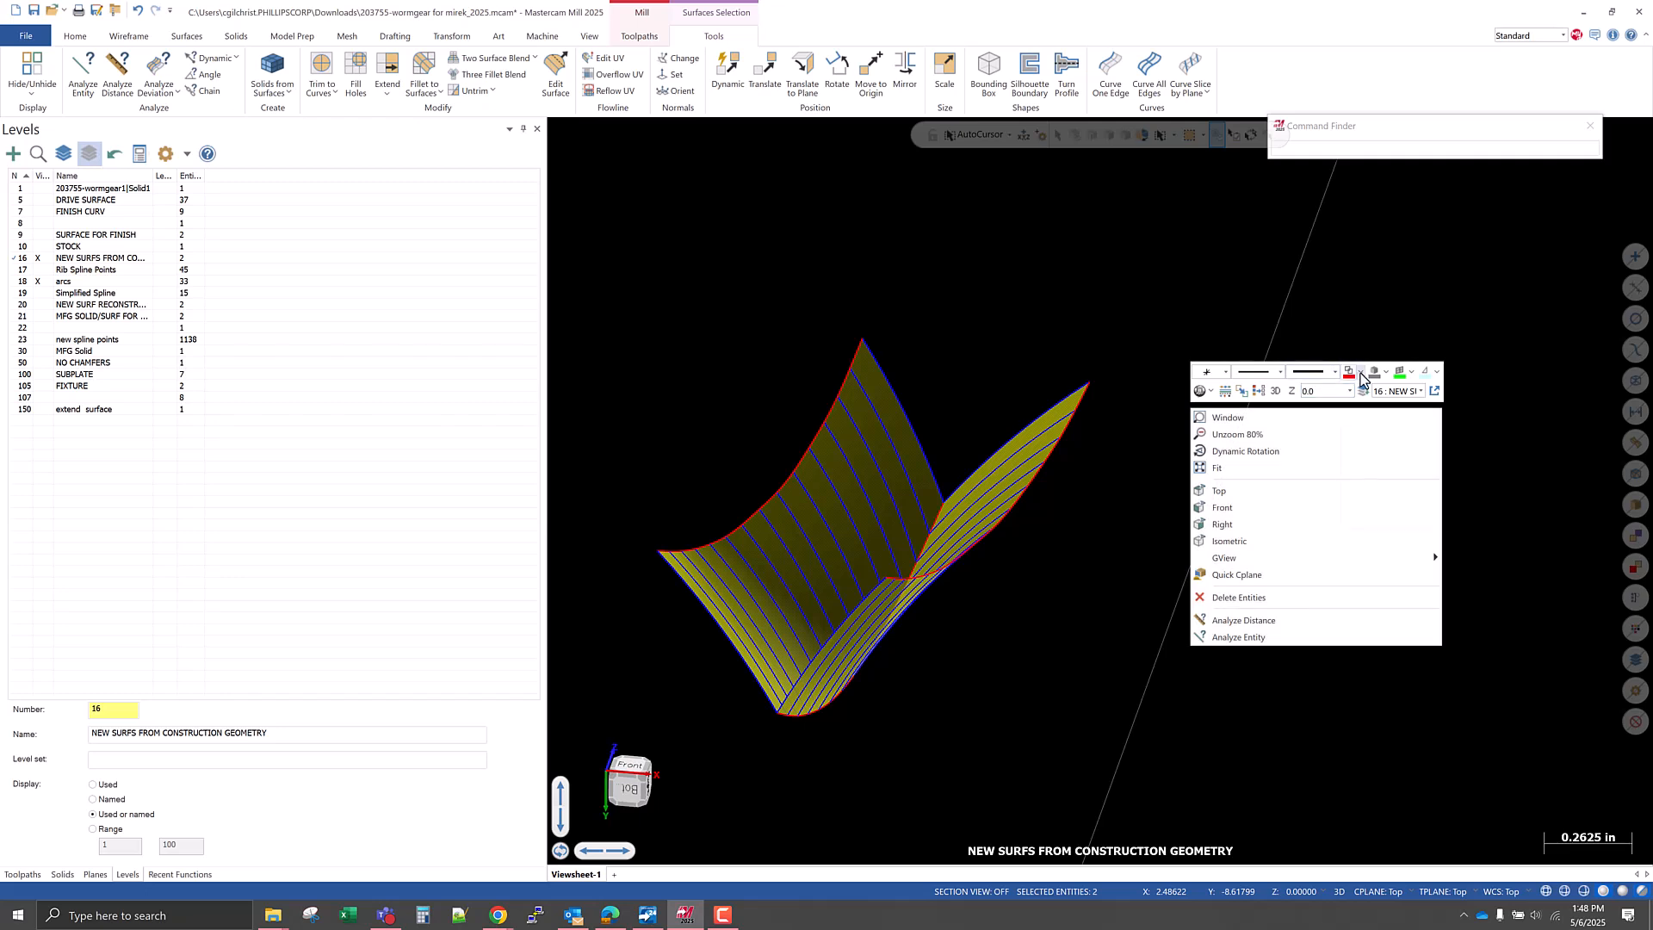
{"action": "left_click", "coordinate": [1421, 379]}
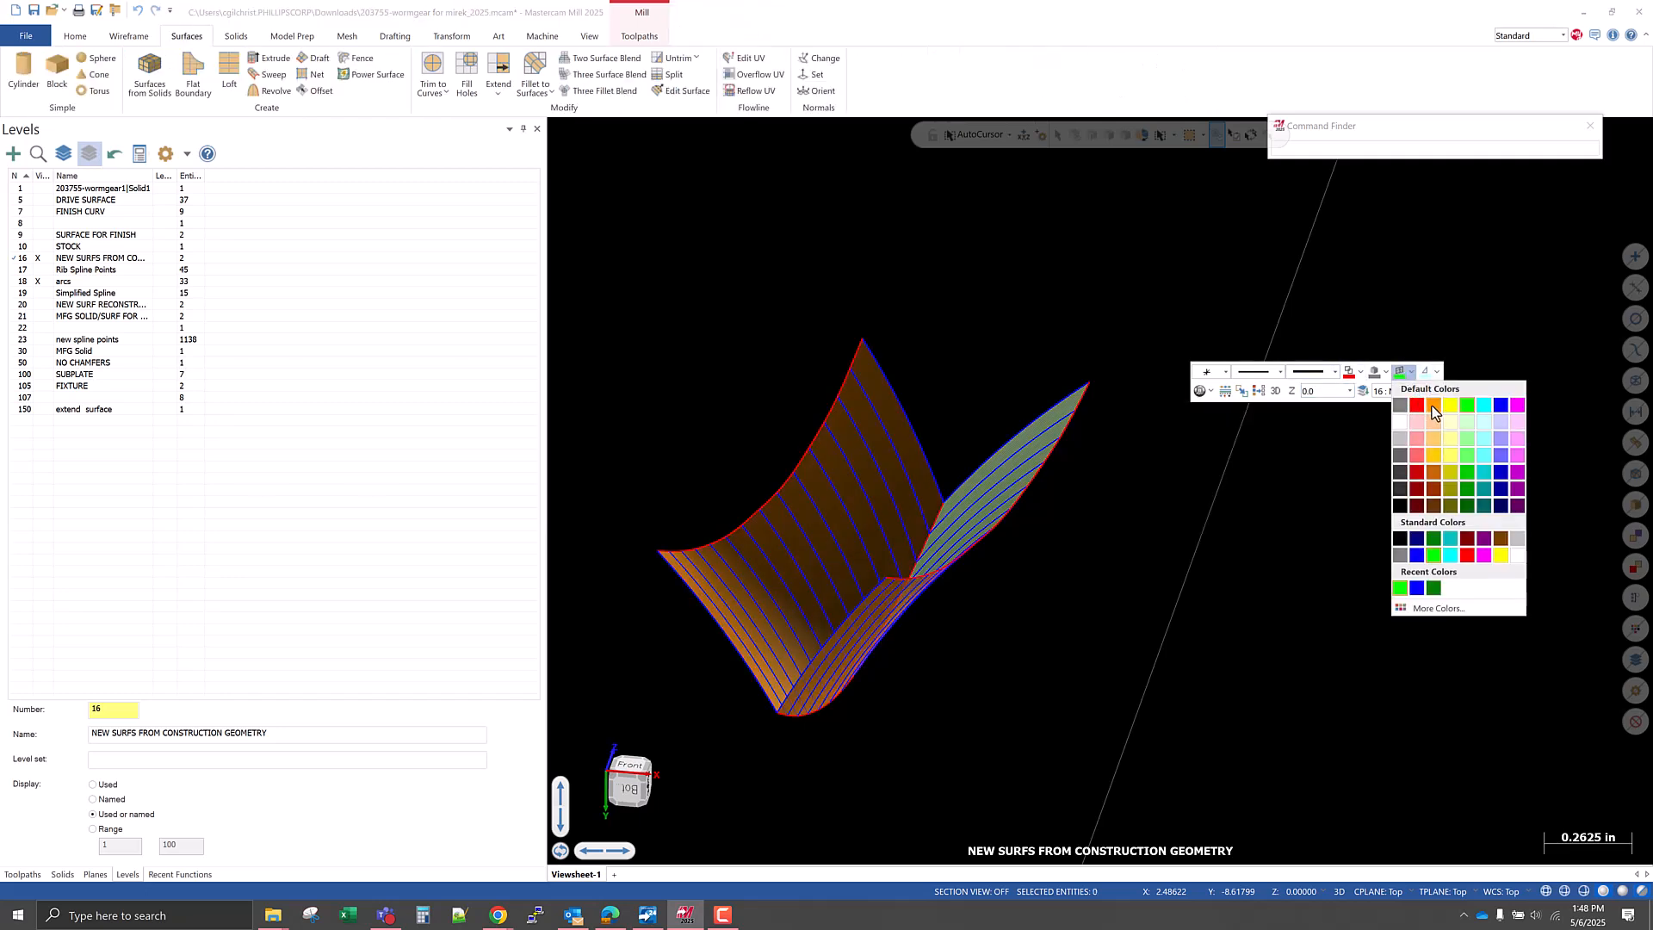
{"action": "left_click", "coordinate": [1431, 402]}
Turn on the Backside display so surface backs are shown in their own color.
{"action": "middle_click_drag", "start_coordinate": [1136, 520], "coordinate": [1157, 568]}
{"action": "scroll", "coordinate": [885, 255], "scroll_direction": "up", "scroll_amount": 5}
{"action": "scroll", "coordinate": [897, 384], "scroll_direction": "up", "scroll_amount": 2}
{"action": "mouse_move", "coordinate": [897, 384]}
{"action": "middle_mouse_down"}
{"action": "mouse_move", "coordinate": [937, 443]}
{"action": "mouse_move", "coordinate": [876, 454]}
{"action": "mouse_move", "coordinate": [867, 472]}
{"action": "mouse_move", "coordinate": [900, 498]}
{"action": "mouse_move", "coordinate": [882, 422]}
{"action": "mouse_move", "coordinate": [893, 303]}
{"action": "mouse_move", "coordinate": [1051, 395]}
{"action": "mouse_move", "coordinate": [1019, 406]}
{"action": "mouse_move", "coordinate": [1025, 441]}
{"action": "mouse_move", "coordinate": [1076, 403]}
{"action": "middle_mouse_up"}
{"action": "scroll", "coordinate": [947, 344], "scroll_direction": "down", "scroll_amount": 3}
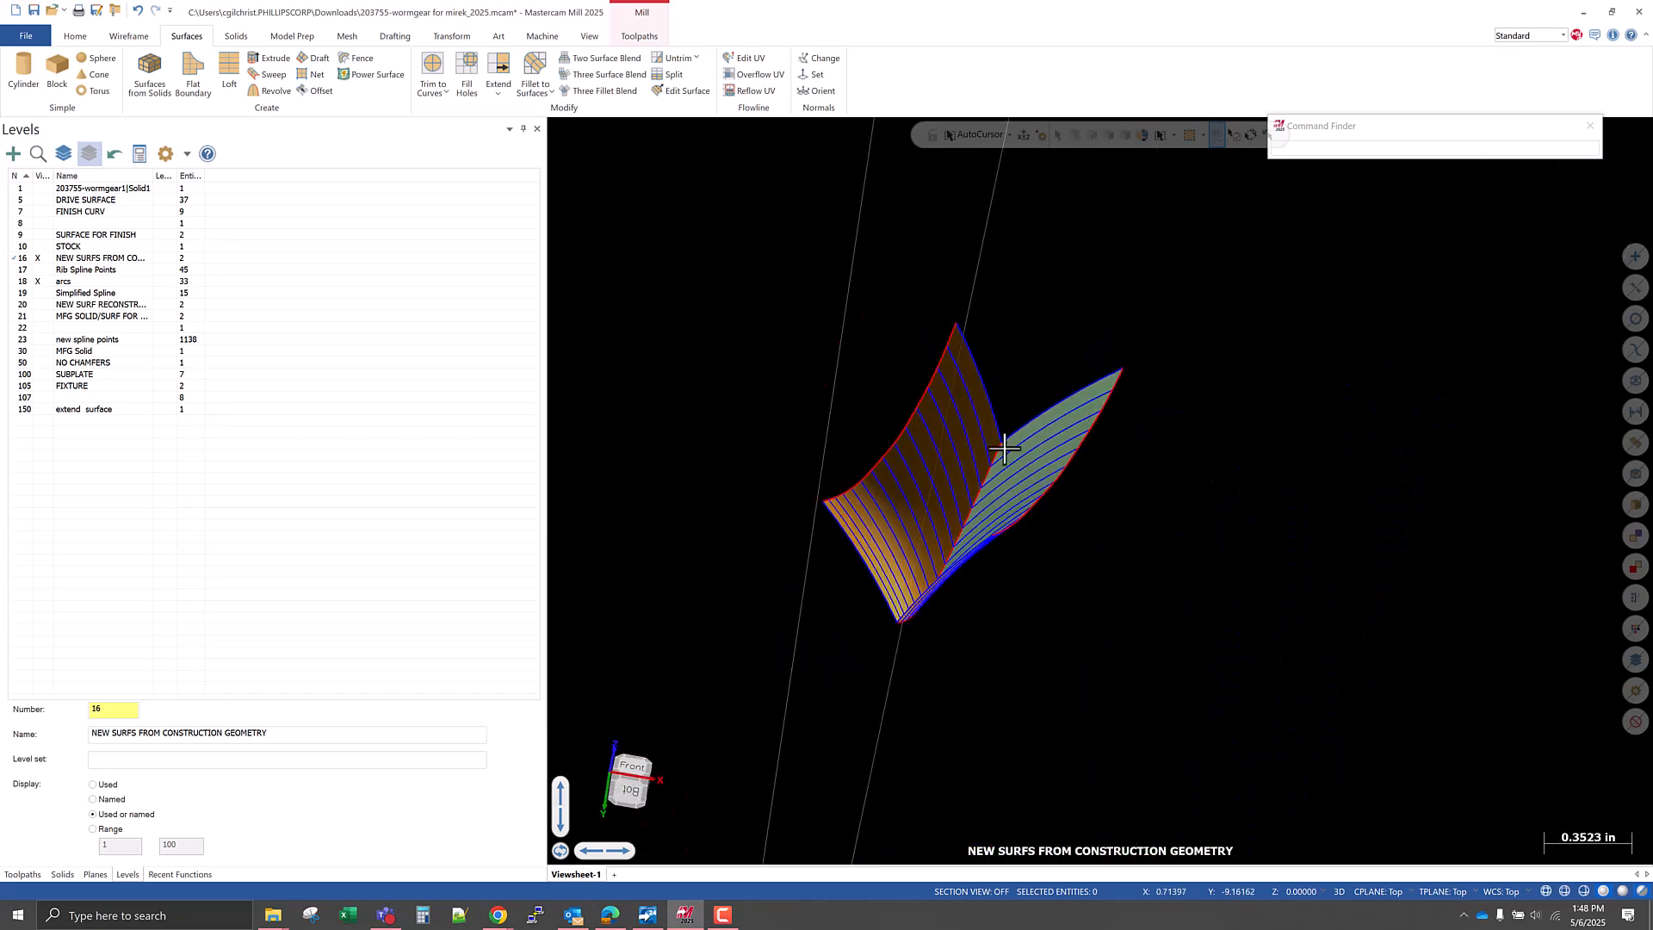
{"action": "left_click", "coordinate": [594, 38]}
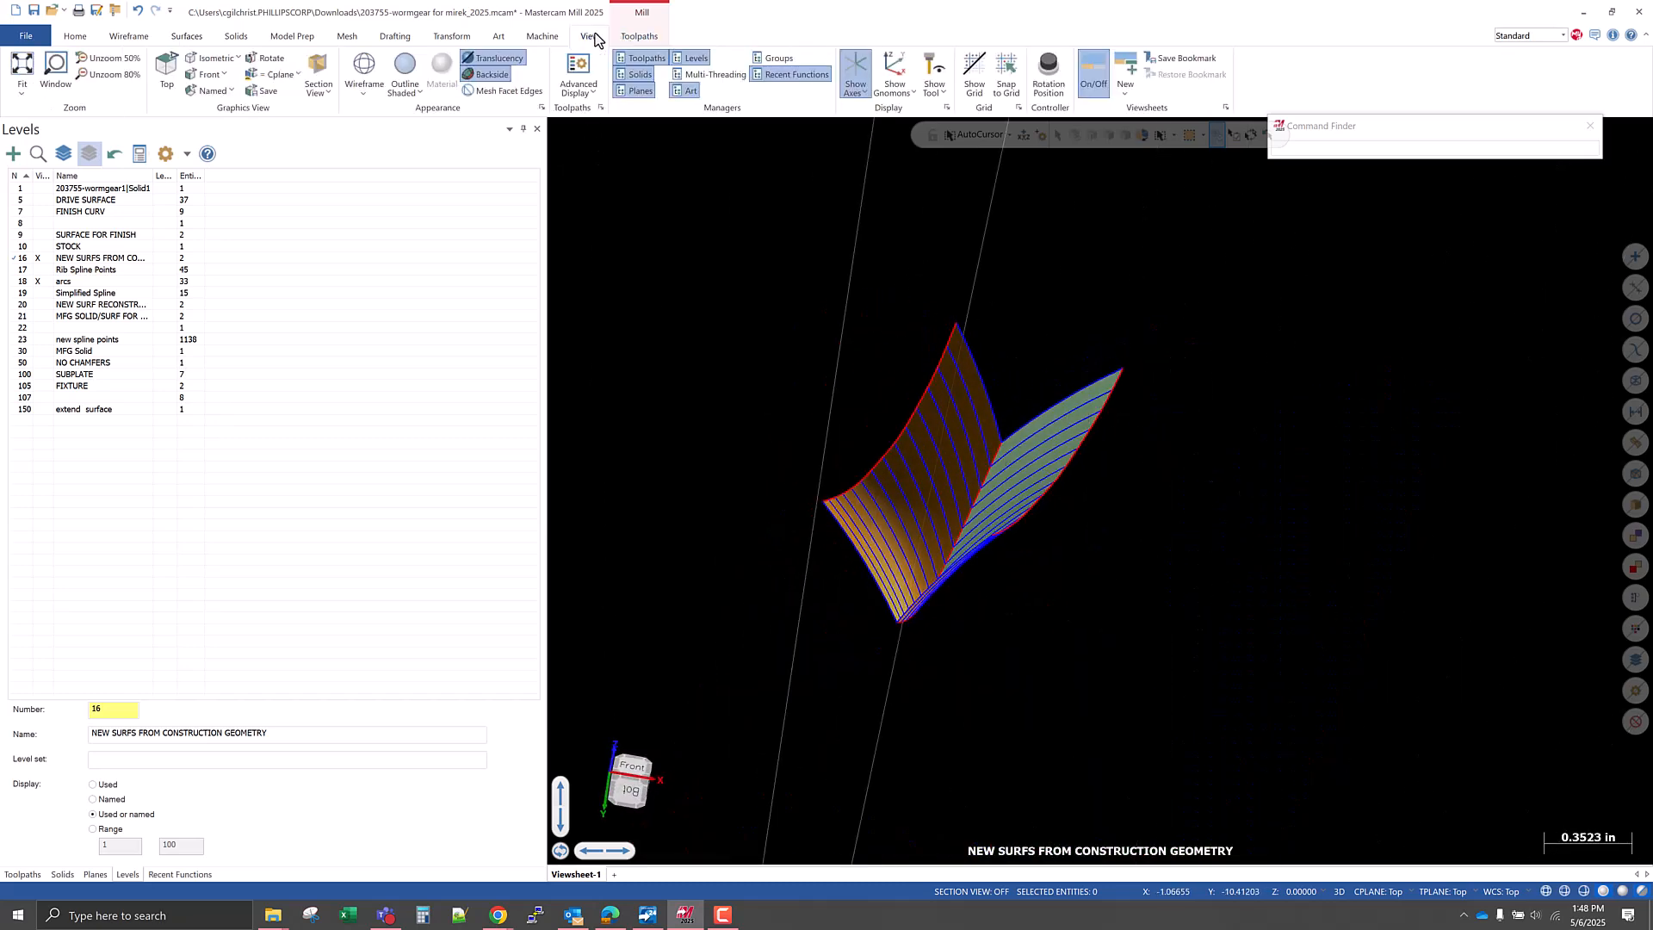
{"action": "left_click", "coordinate": [493, 74]}
{"action": "mouse_move", "coordinate": [1059, 597]}
{"action": "middle_mouse_down"}
{"action": "mouse_move", "coordinate": [1033, 600]}
{"action": "mouse_move", "coordinate": [1037, 624]}
{"action": "middle_mouse_up"}
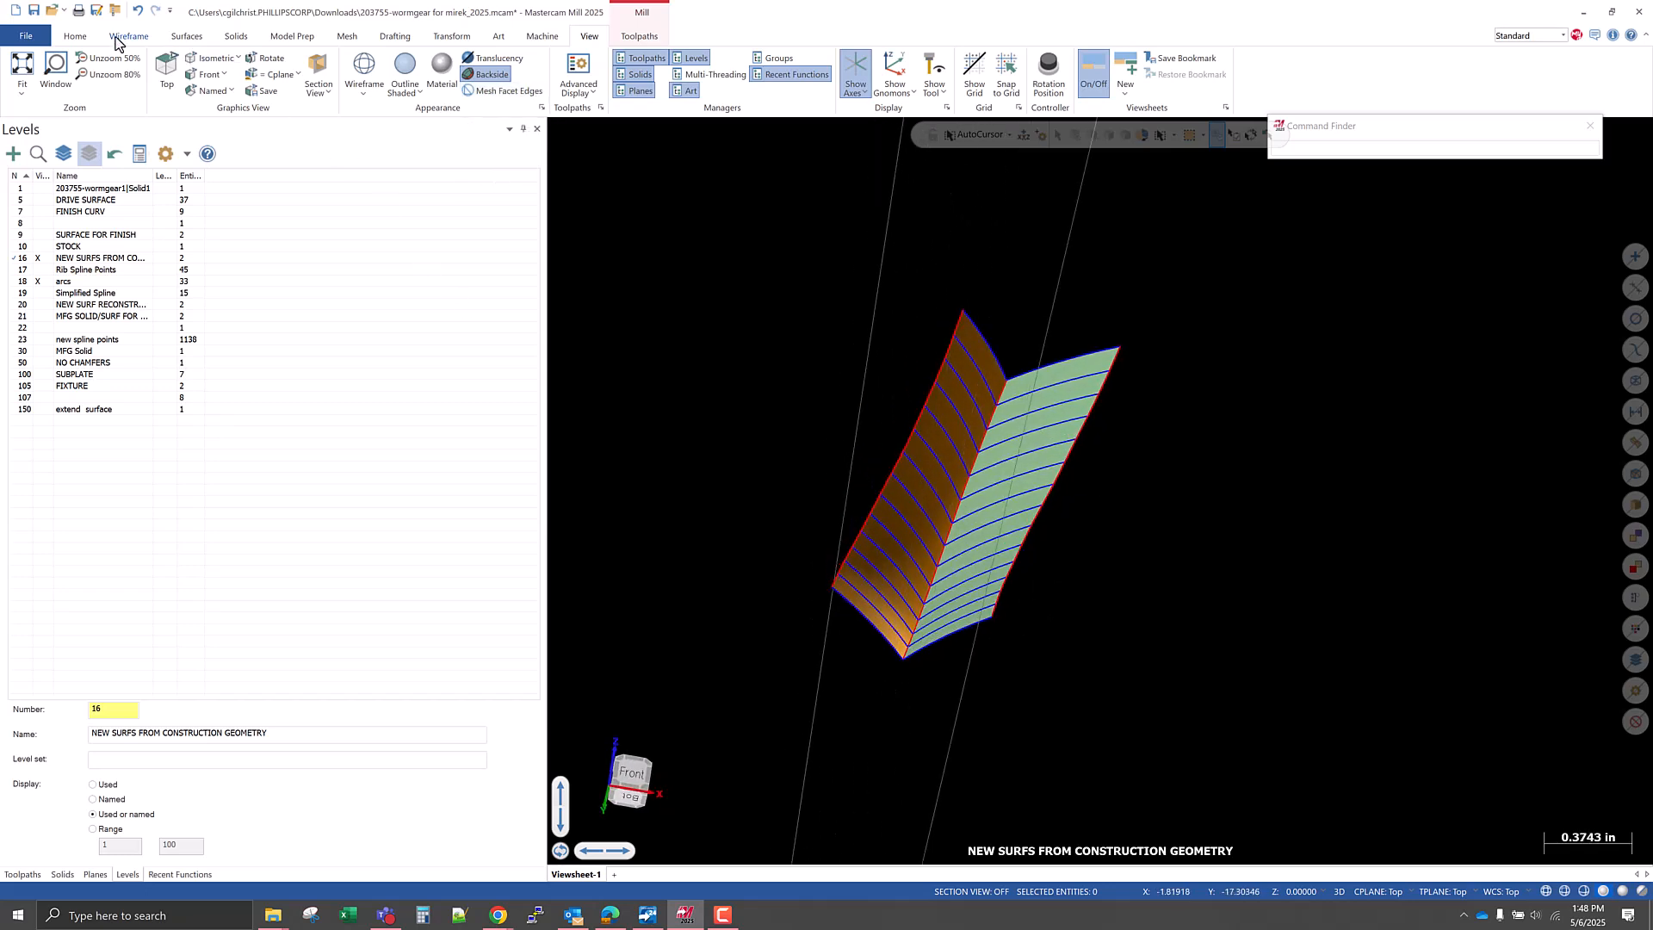
Flip the normal of the right-hand net surface with the Change normals command.
{"action": "left_click", "coordinate": [174, 41]}
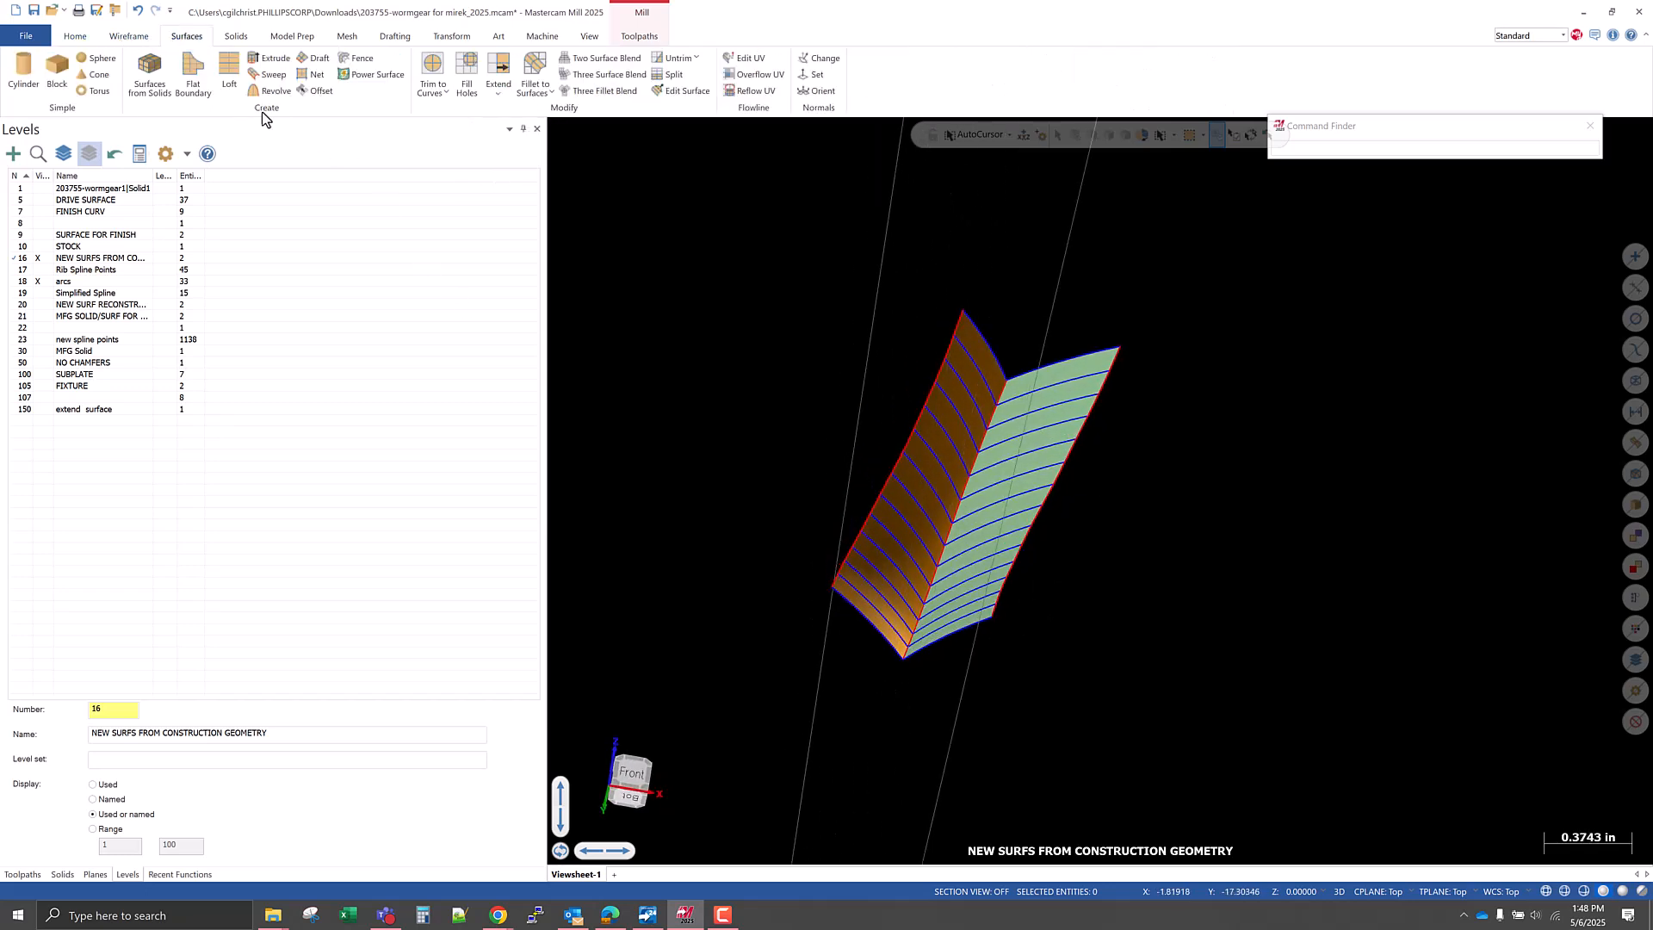
{"action": "left_click", "coordinate": [824, 60]}
{"action": "left_click", "coordinate": [1039, 444]}
{"action": "mouse_move", "coordinate": [1132, 528]}
{"action": "middle_mouse_down"}
{"action": "mouse_move", "coordinate": [1122, 416]}
{"action": "mouse_move", "coordinate": [1121, 520]}
{"action": "mouse_move", "coordinate": [1098, 520]}
{"action": "middle_mouse_up"}
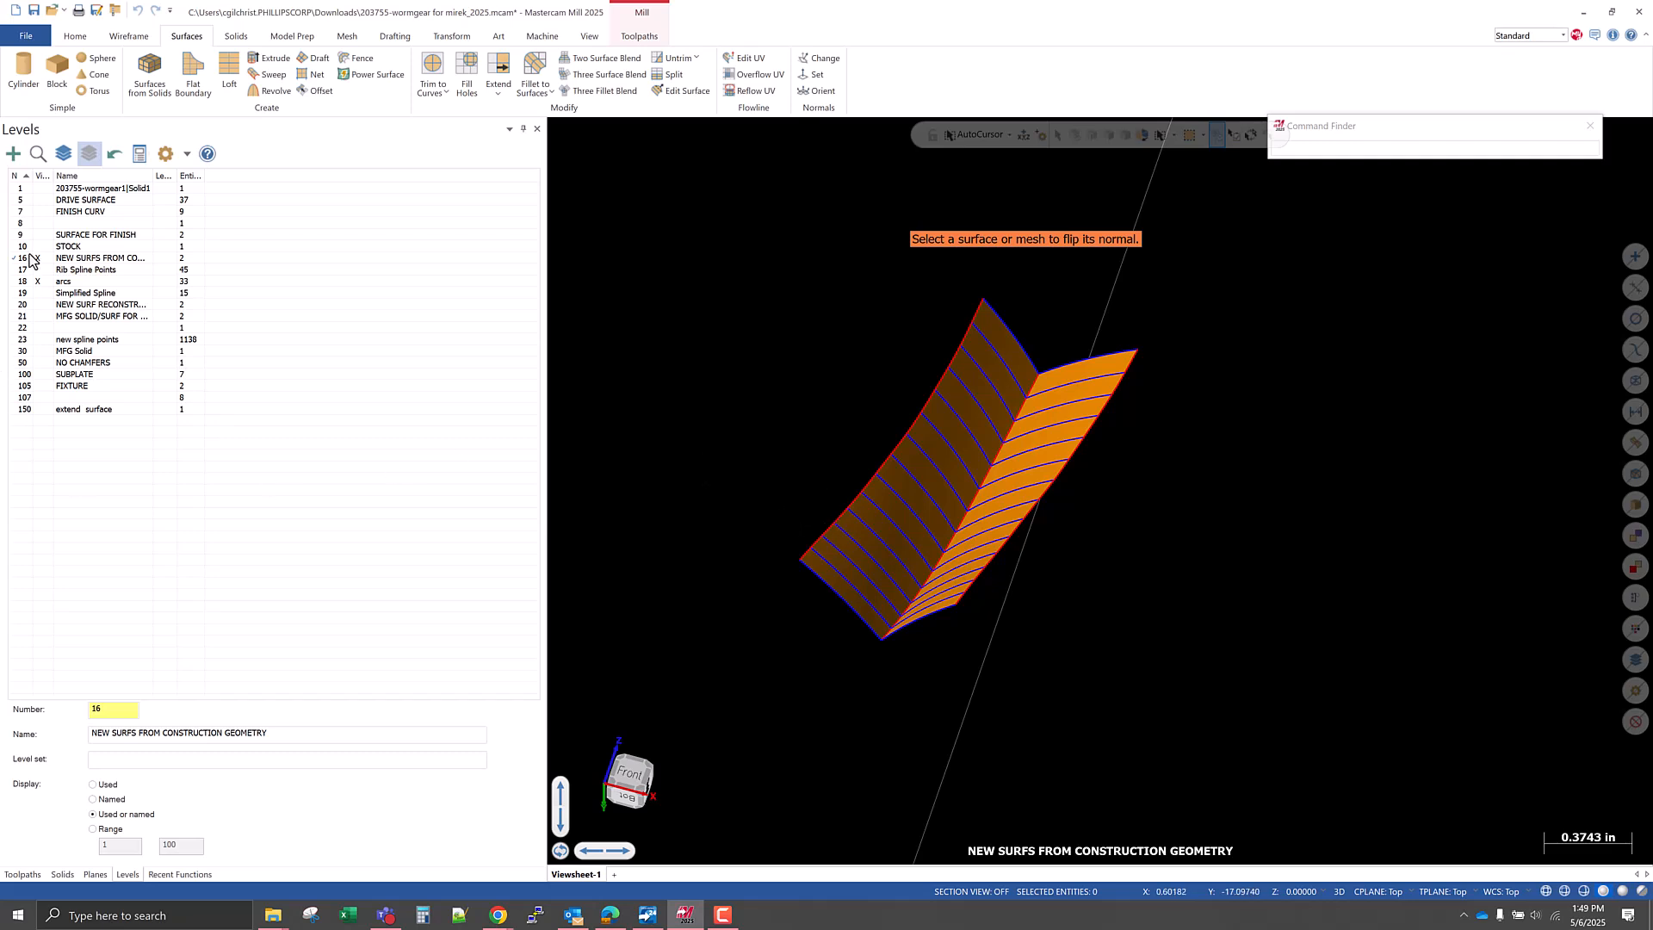
Hide level 18 with the arcs and show the level 1 gear solid to compare the net surfaces with the tooth flanks.
{"action": "left_click", "coordinate": [40, 281]}
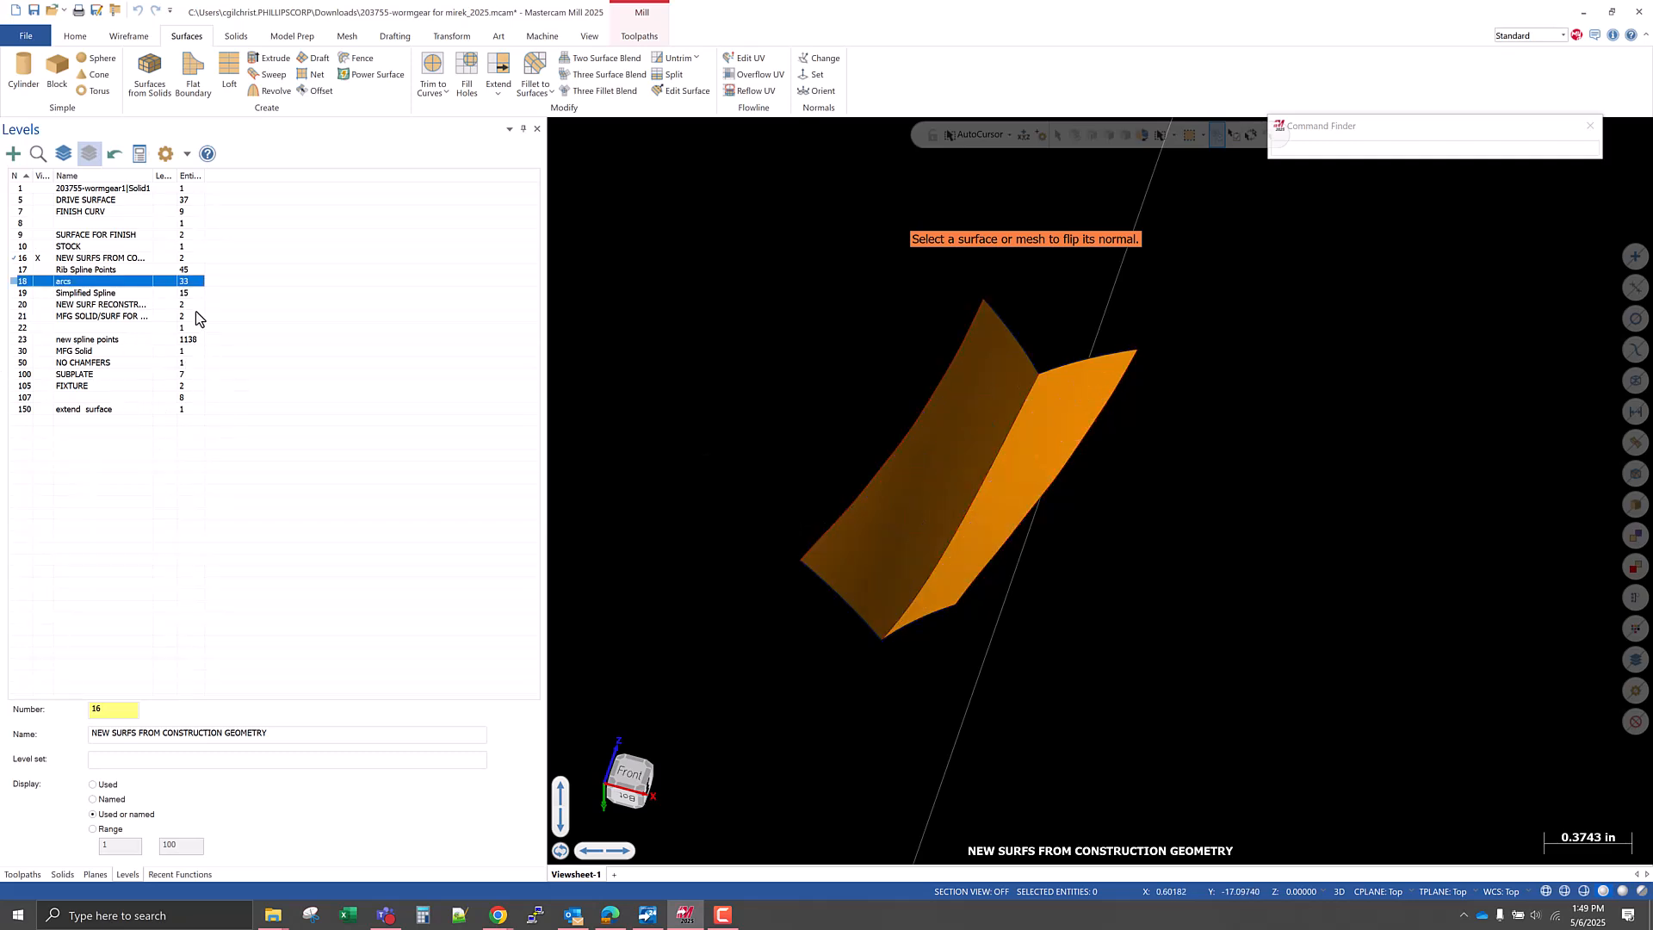
{"action": "left_click", "coordinate": [37, 188]}
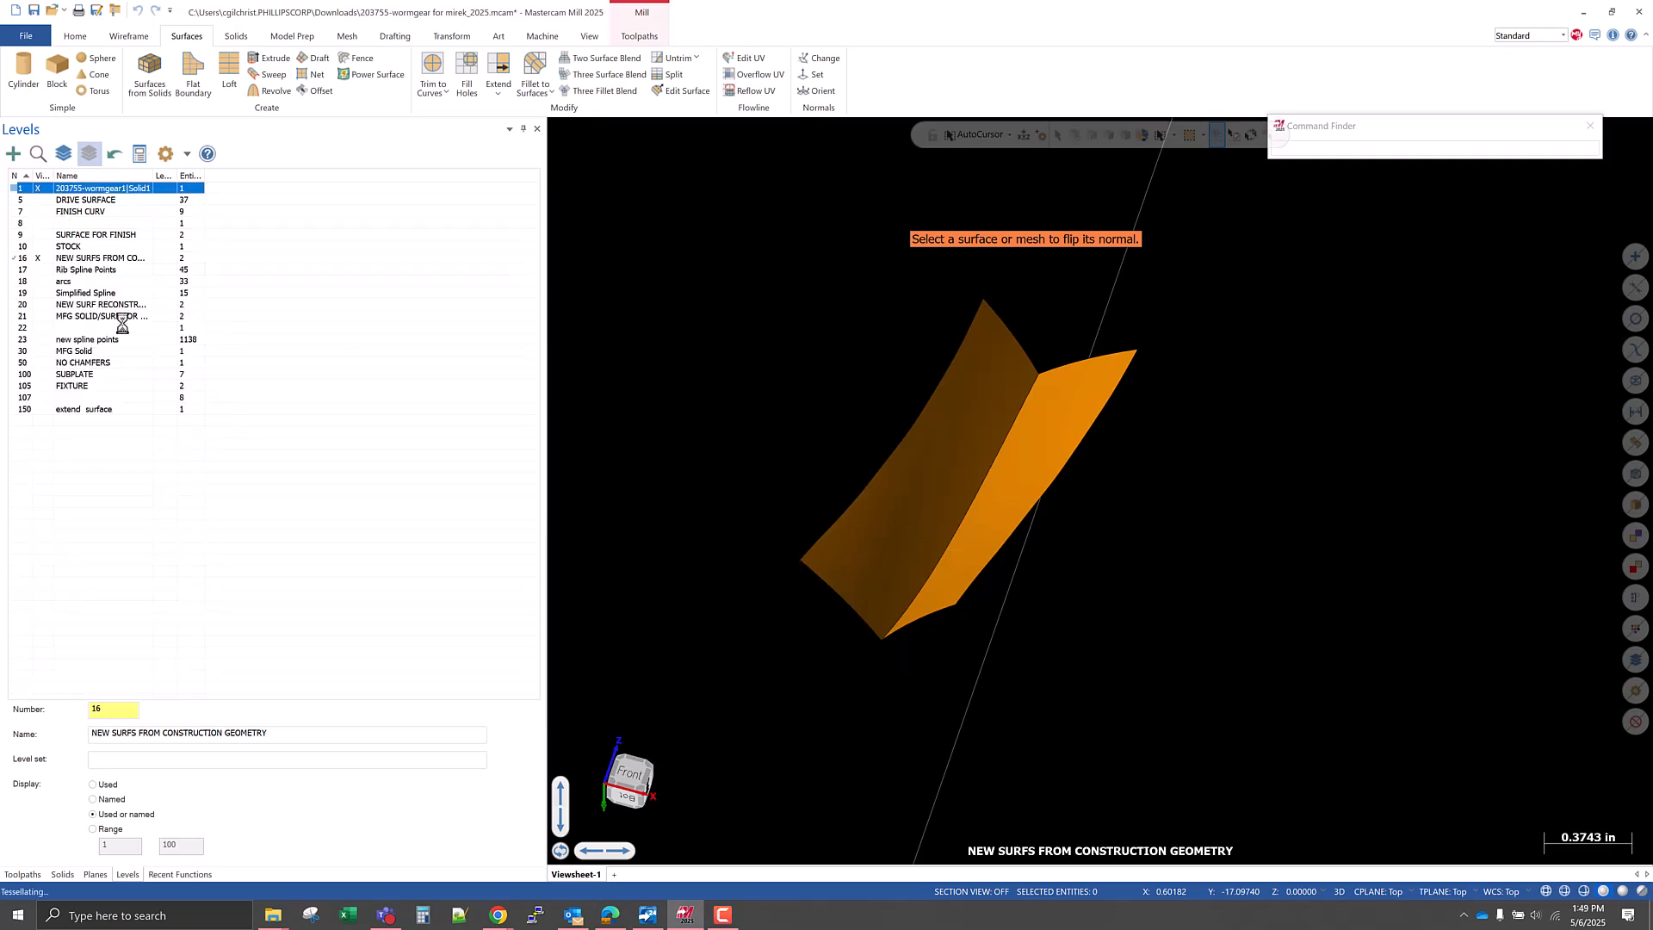
{"action": "middle_click_drag", "start_coordinate": [959, 628], "coordinate": [854, 659]}
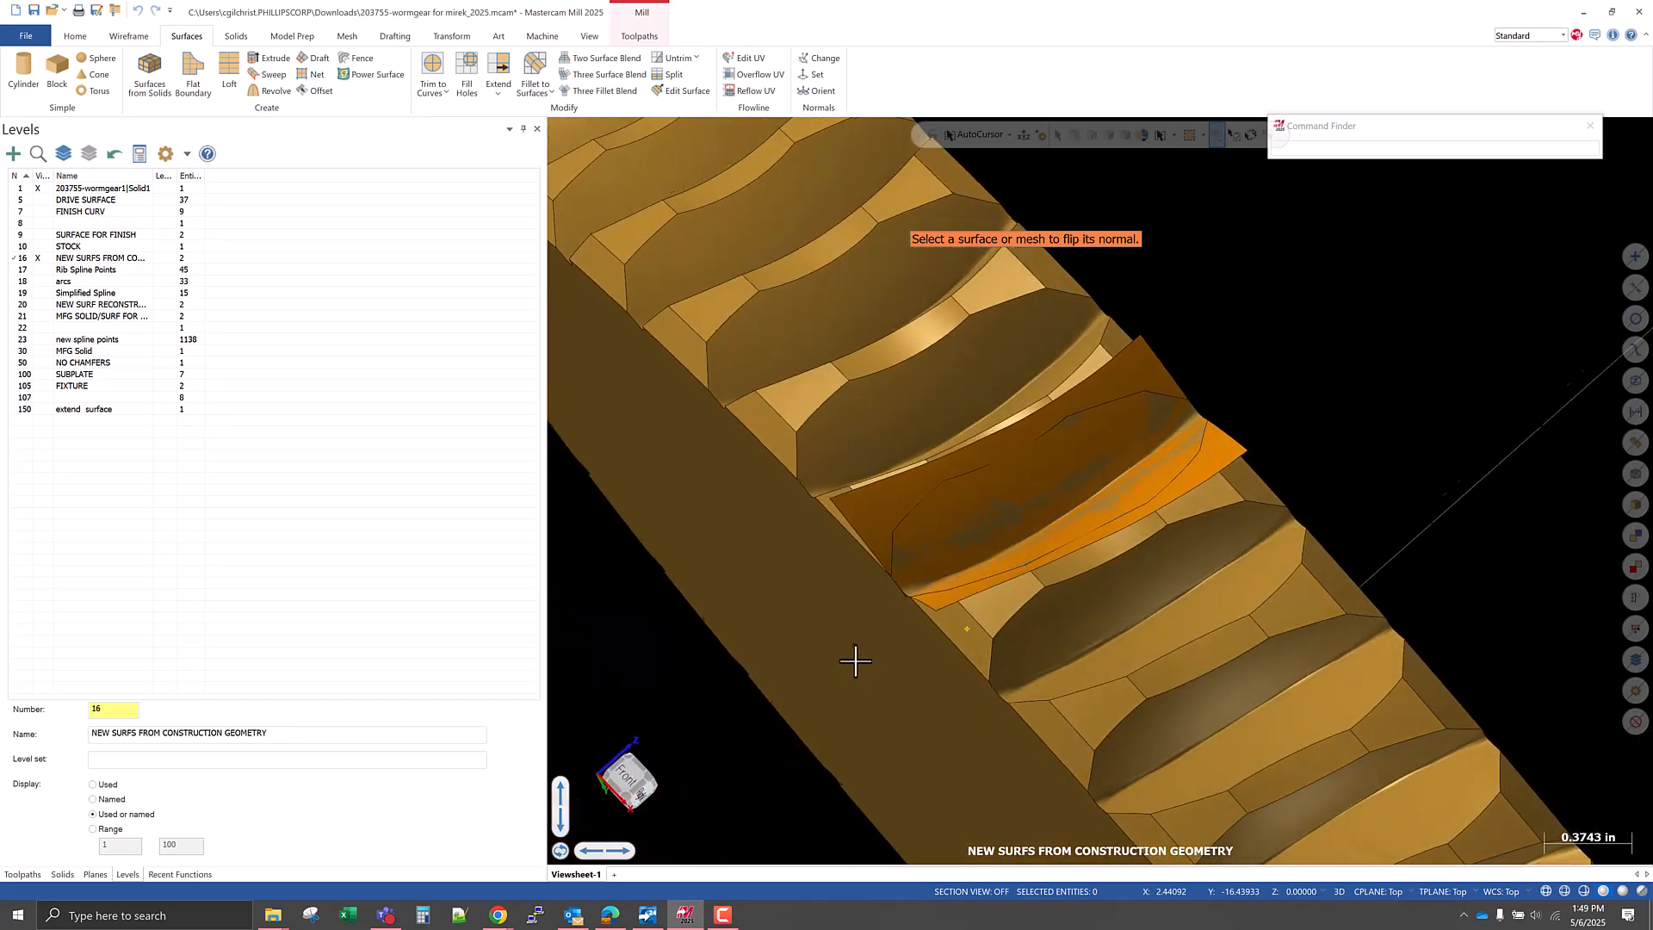
{"action": "scroll", "coordinate": [855, 660], "scroll_direction": "up", "scroll_amount": 5}
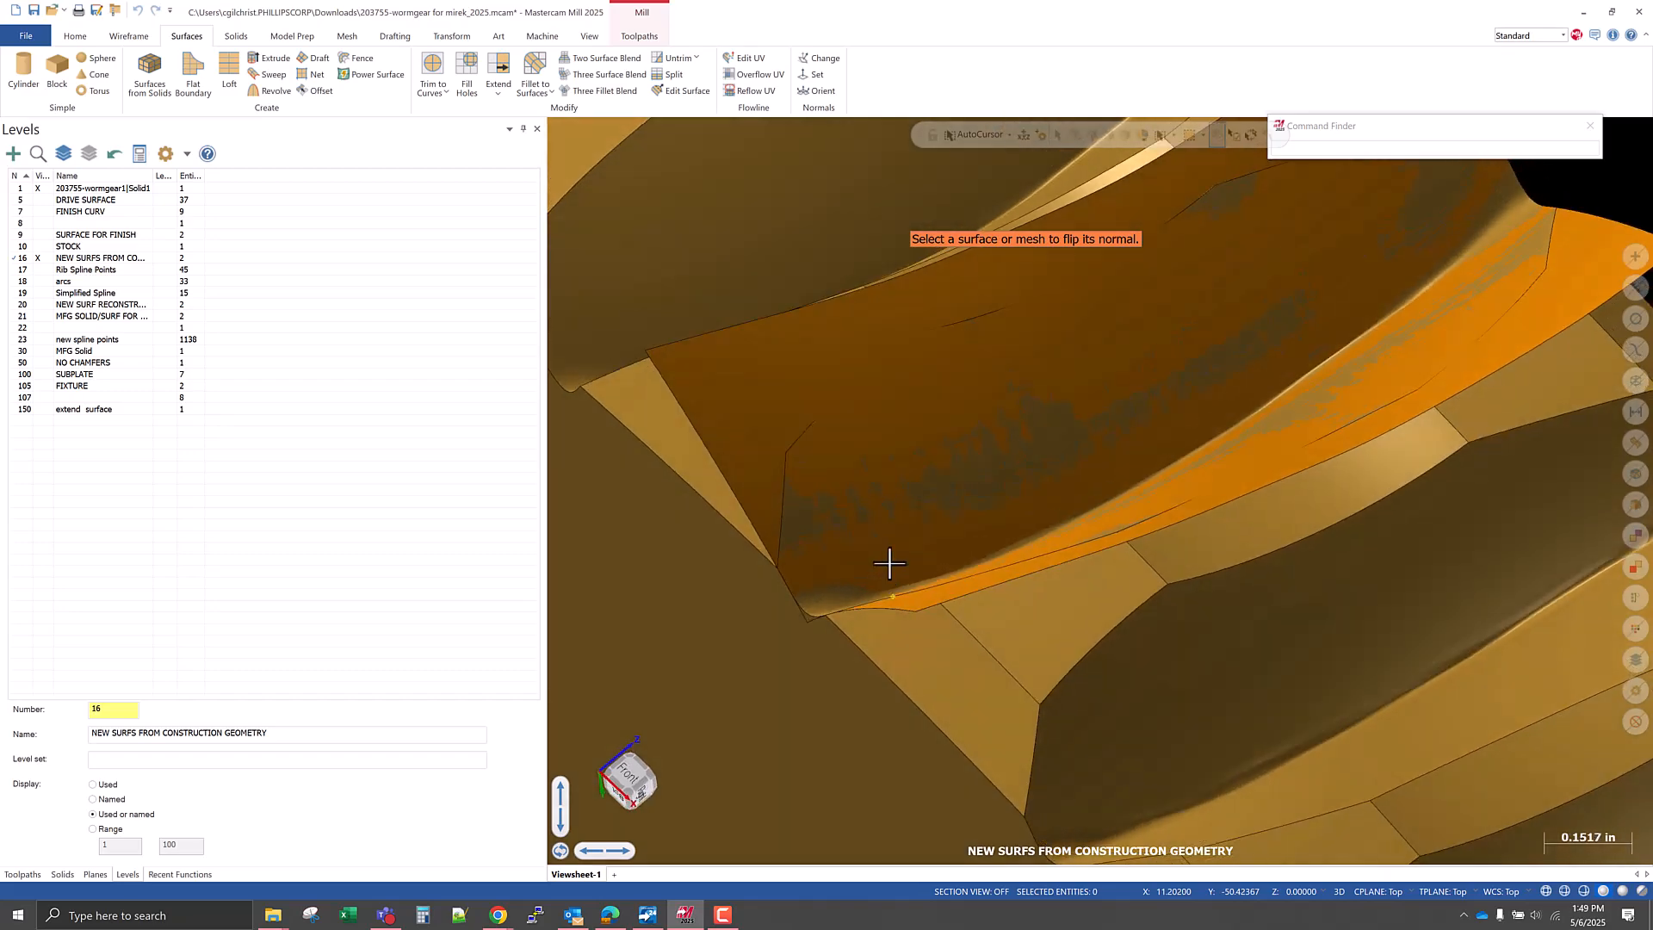
{"action": "middle_click_drag", "start_coordinate": [889, 563], "coordinate": [840, 601]}
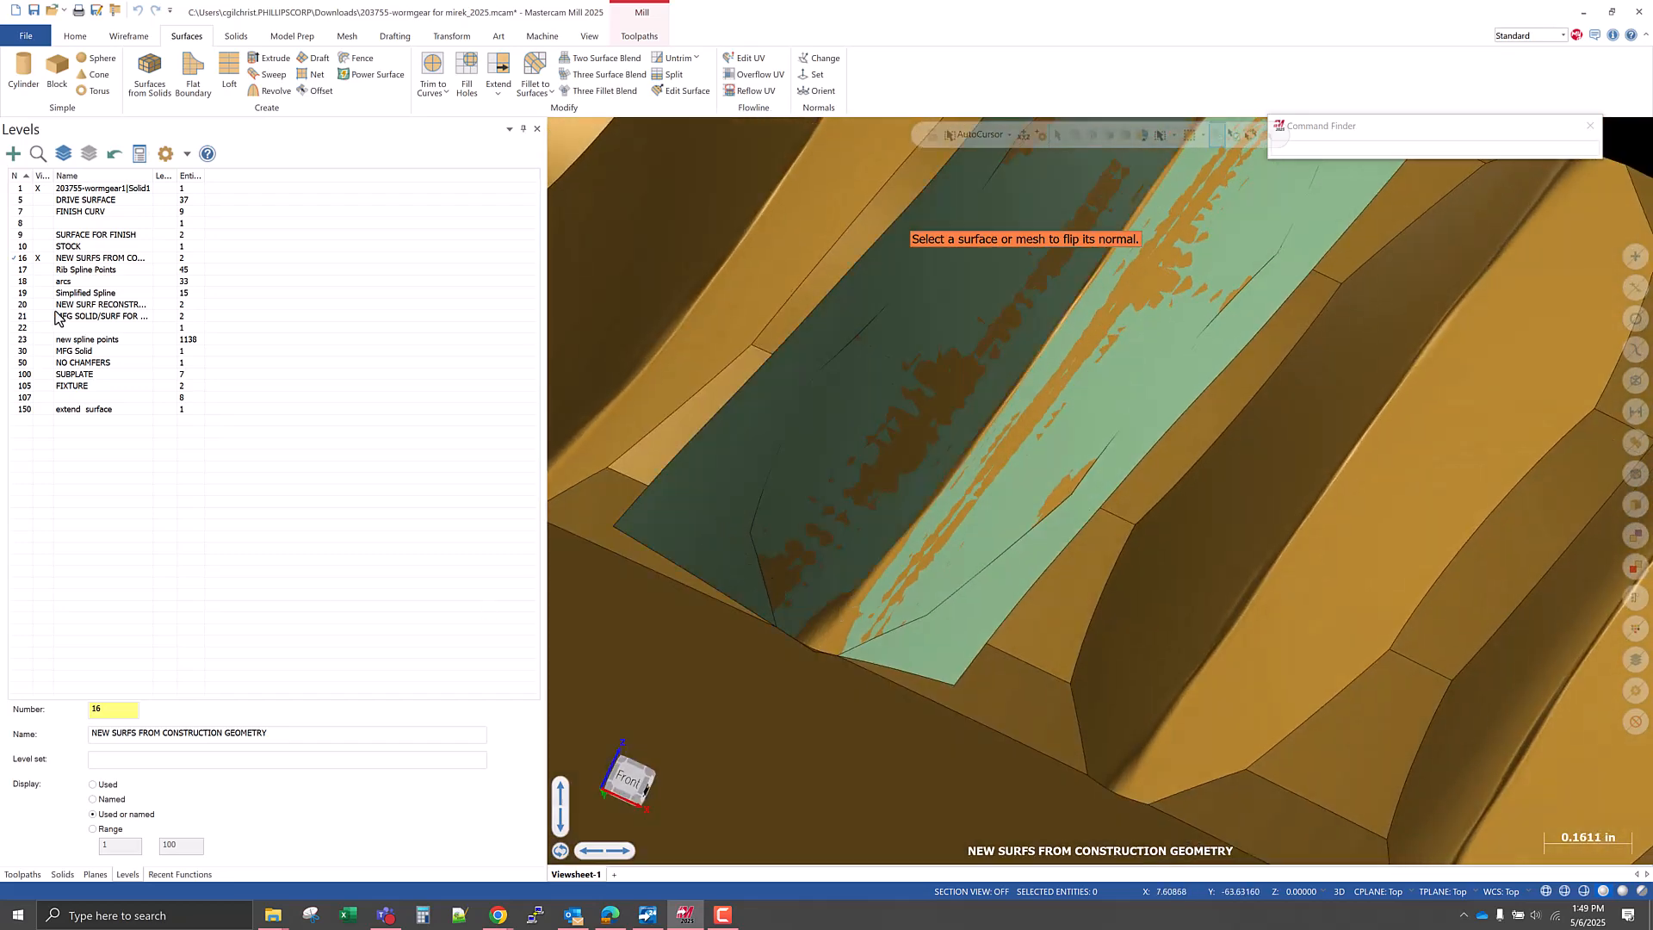
Hide the level 1 solid and flip the normals of both net surfaces.
{"action": "left_click", "coordinate": [39, 188]}
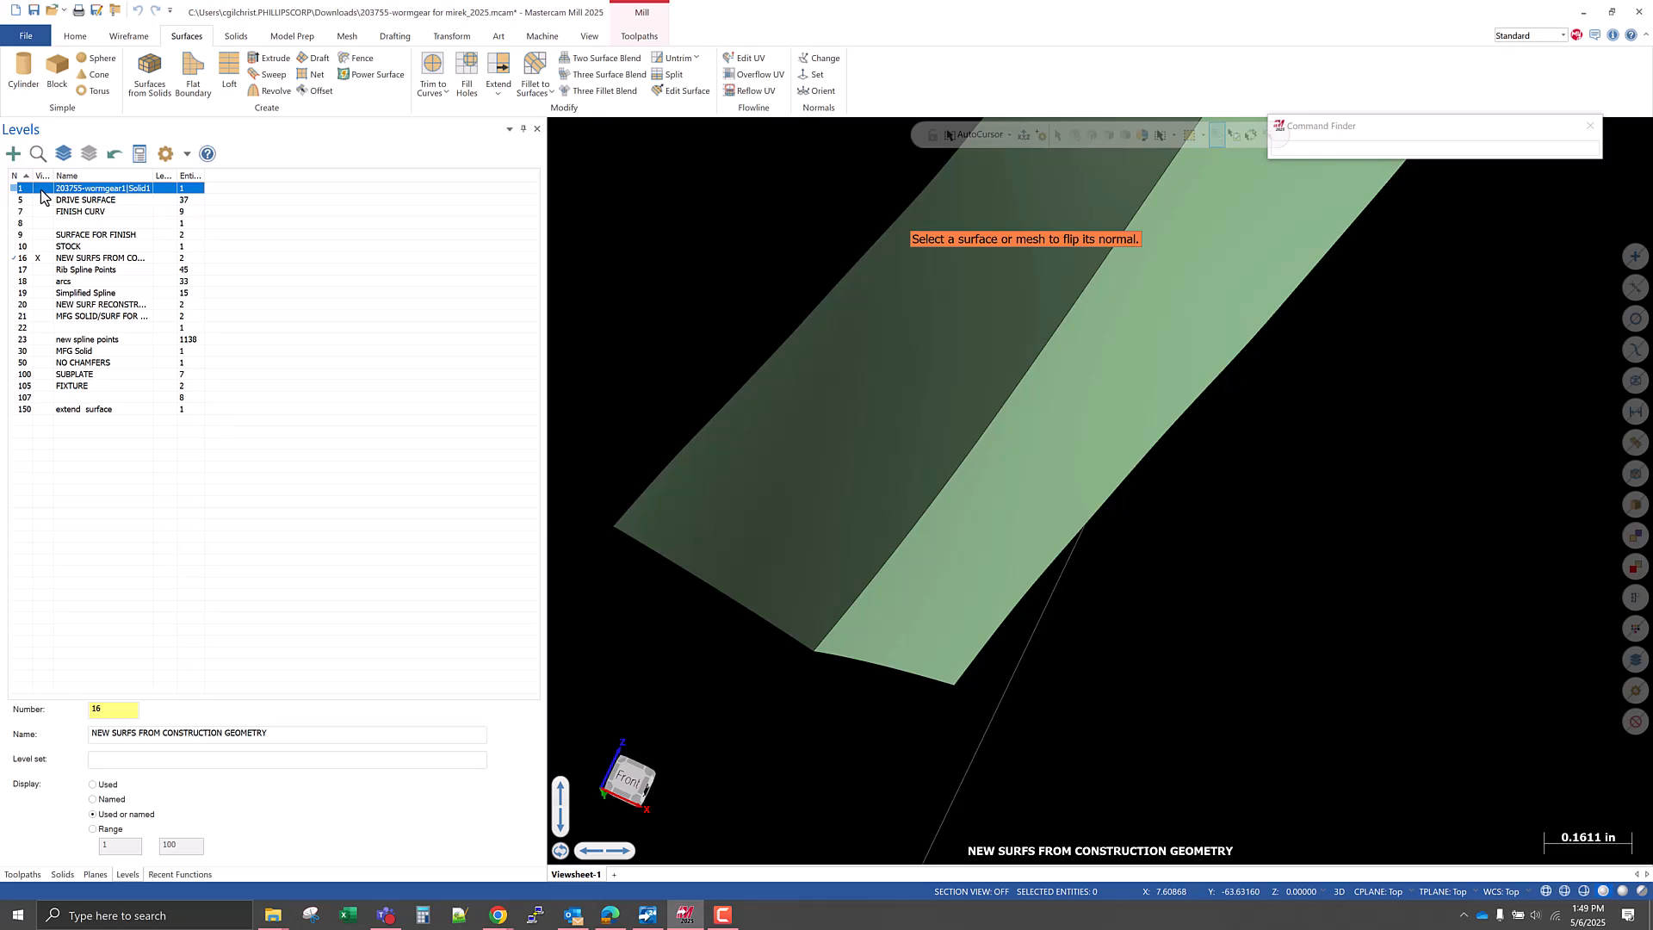
{"action": "left_click", "coordinate": [39, 189]}
{"action": "left_click", "coordinate": [40, 189]}
{"action": "middle_click_drag", "start_coordinate": [940, 676], "coordinate": [1004, 612]}
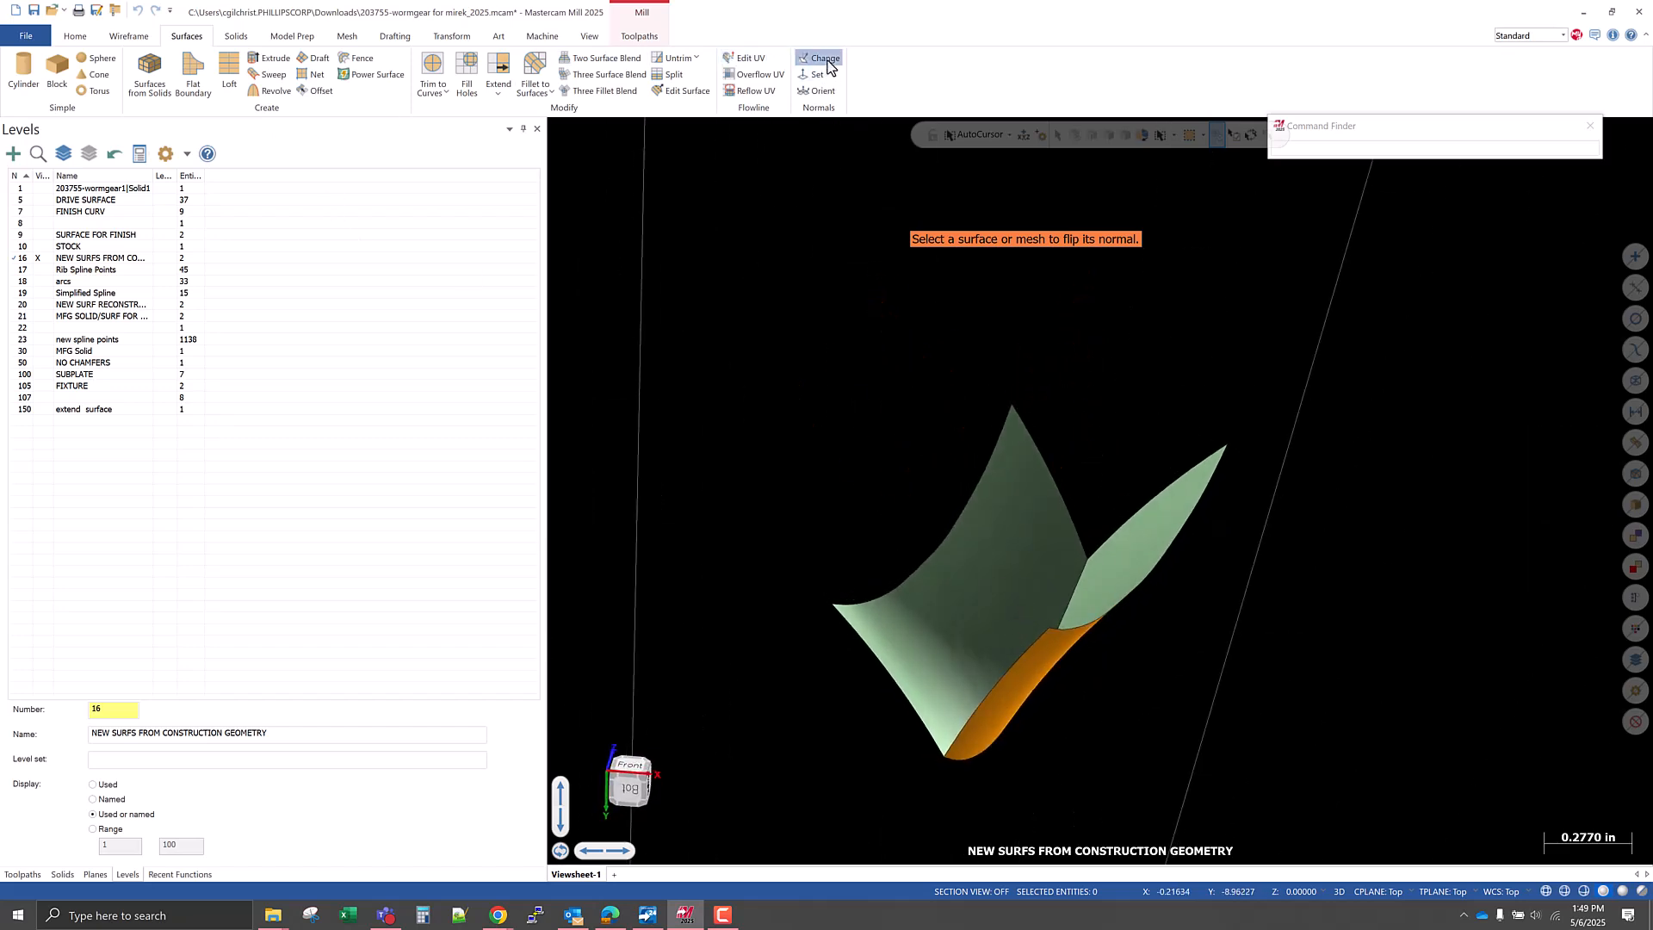
{"action": "left_click", "coordinate": [1033, 573]}
{"action": "left_click", "coordinate": [1118, 583]}
{"action": "middle_click_drag", "start_coordinate": [842, 693], "coordinate": [861, 698]}
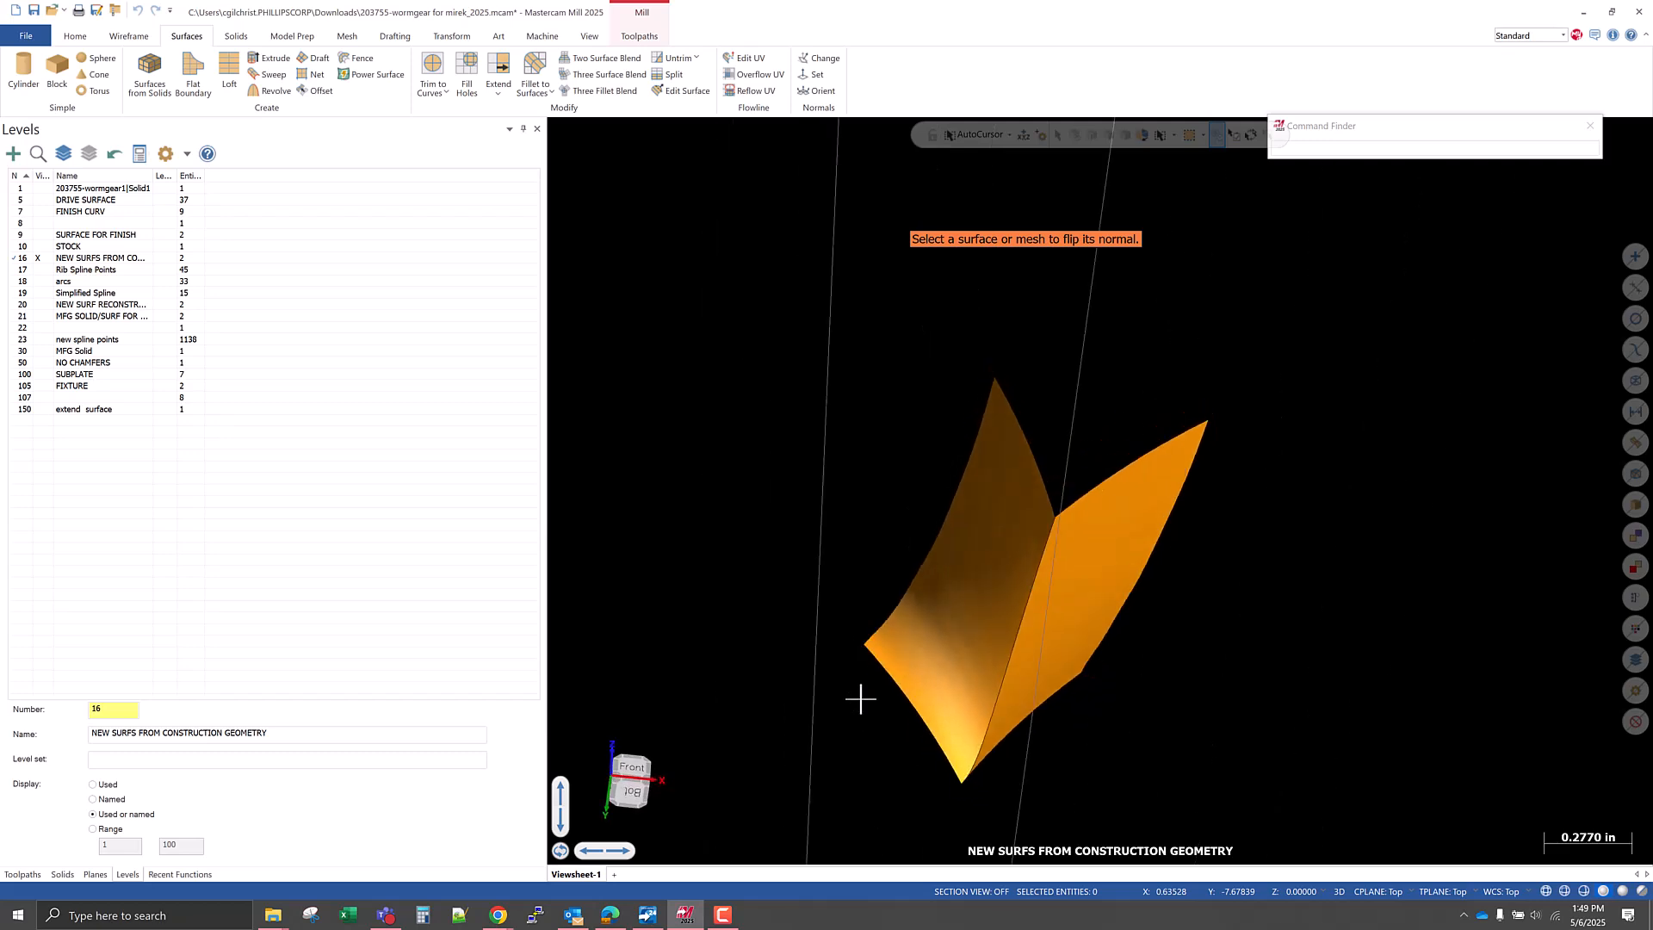
{"action": "key", "text": "alt+e"}
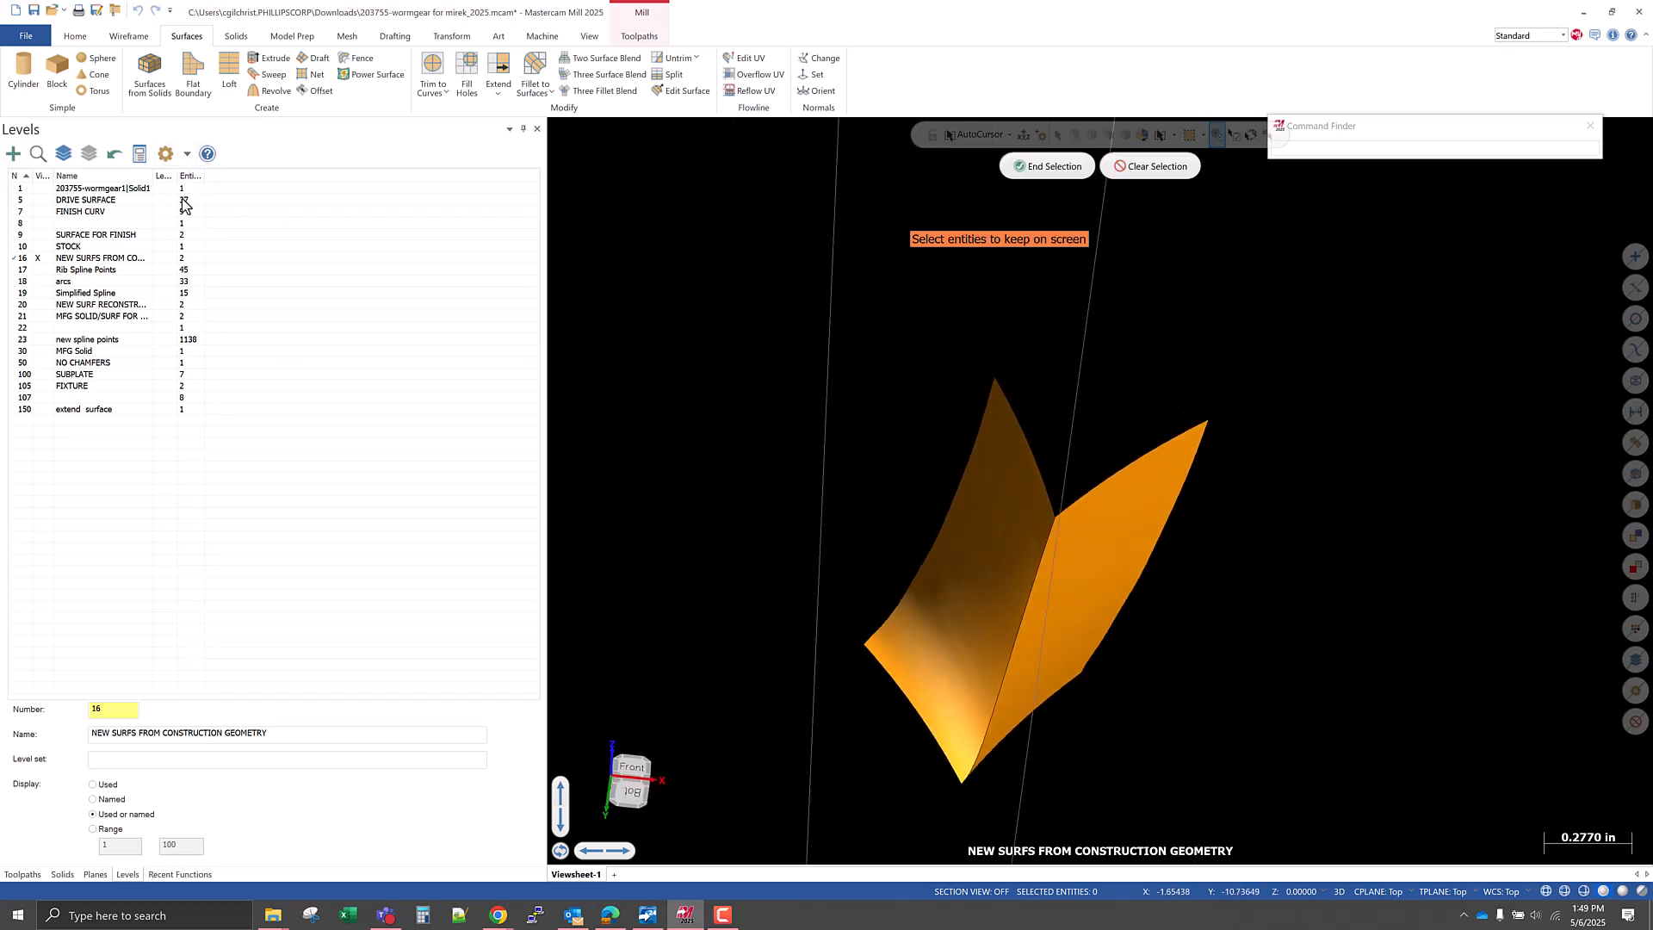
{"action": "key", "text": "Escape"}
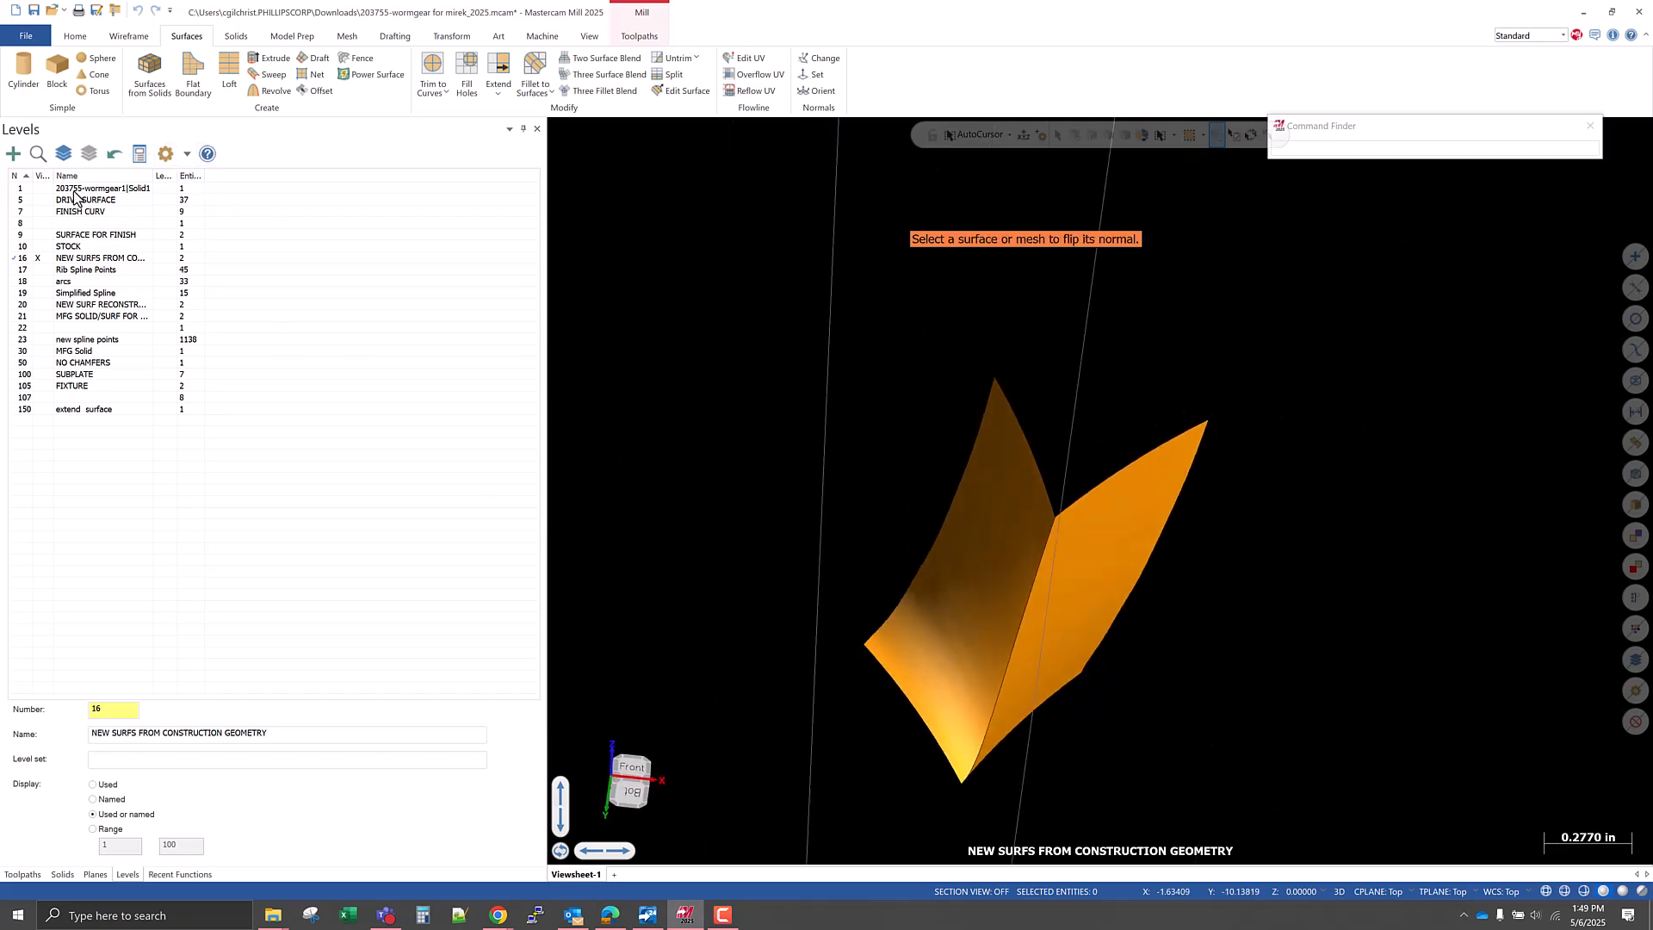
{"action": "left_click", "coordinate": [38, 189]}
{"action": "left_click", "coordinate": [38, 188]}
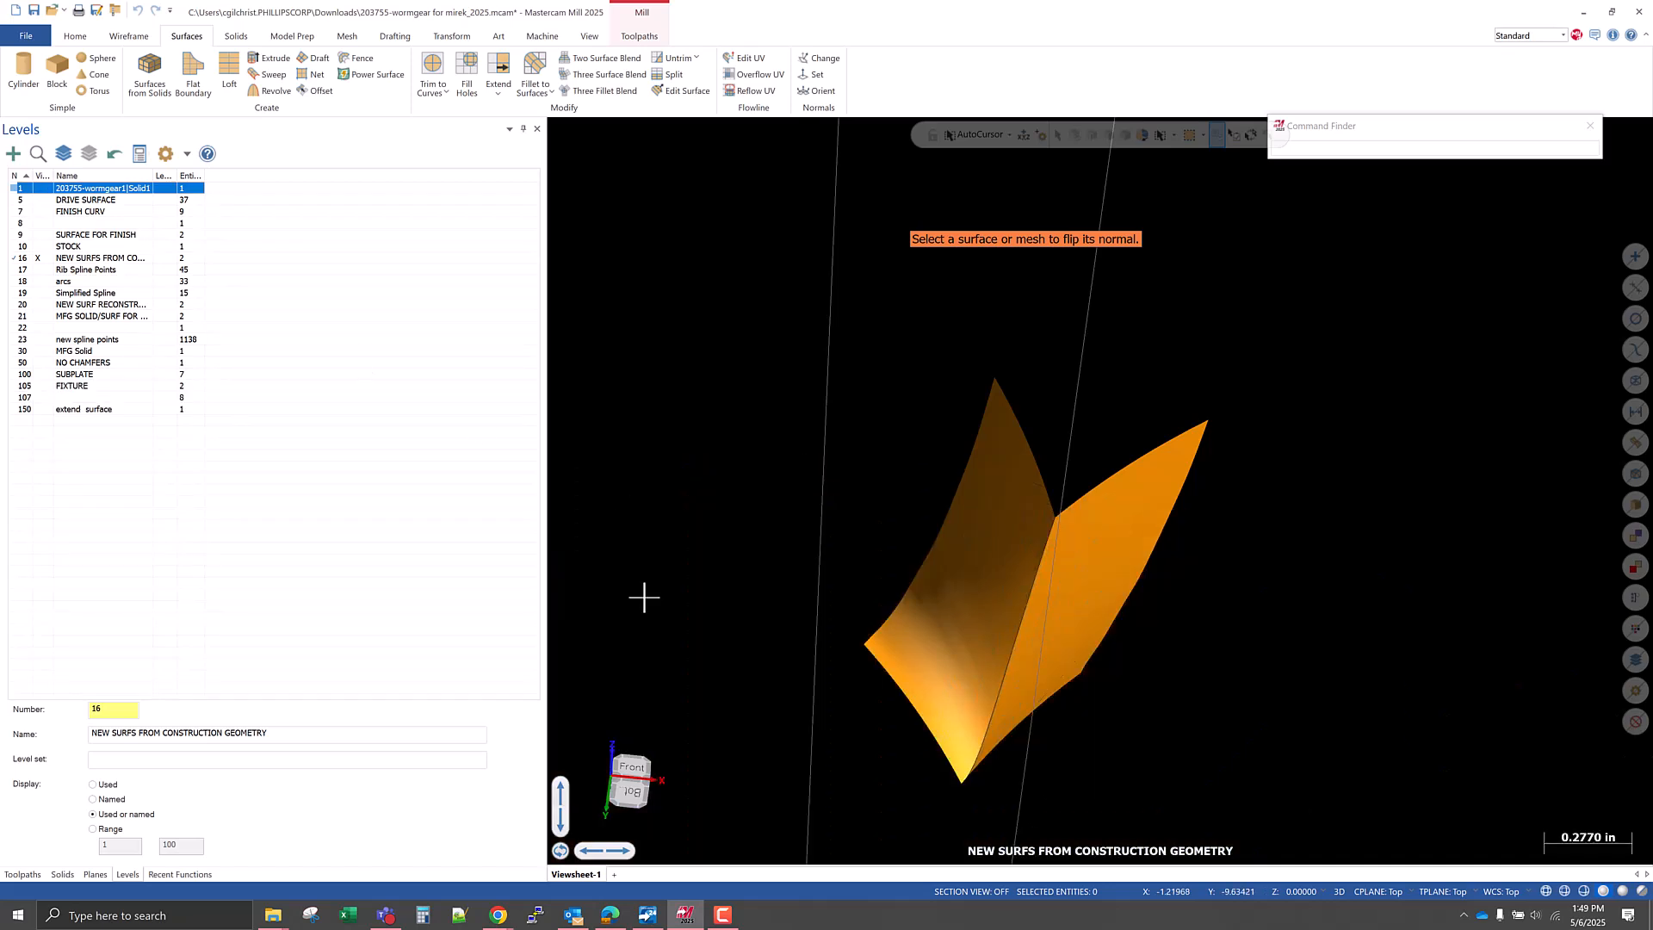
Save the current part file.
{"action": "left_click", "coordinate": [34, 9]}
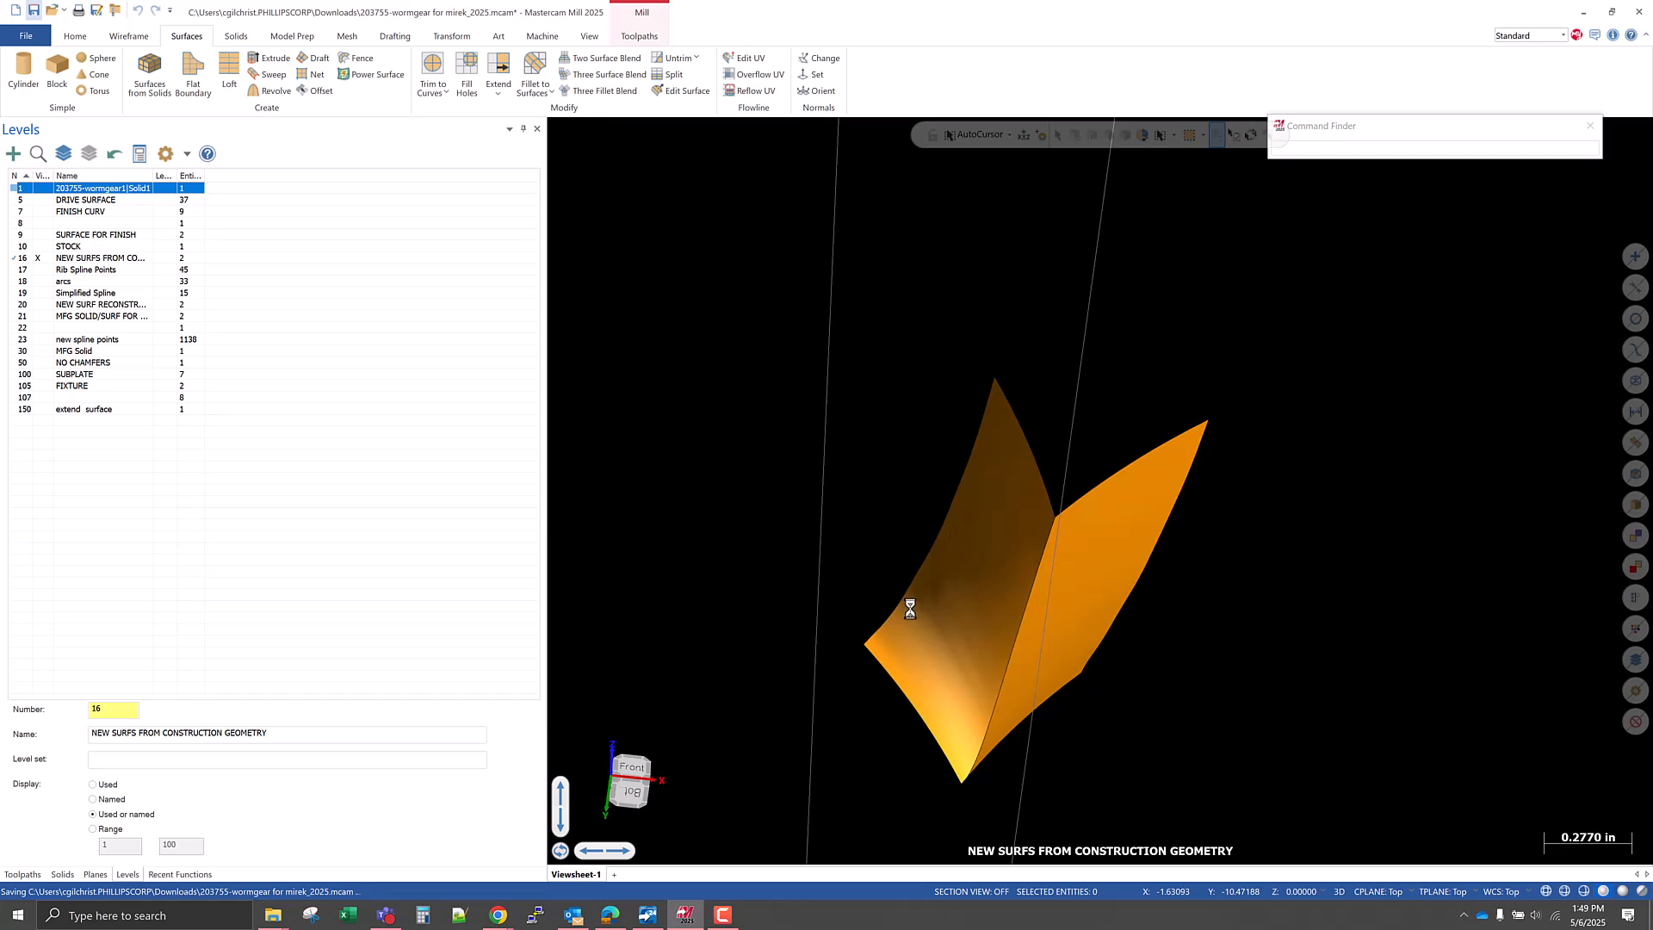
{"action": "scroll", "coordinate": [942, 687], "scroll_direction": "down", "scroll_amount": 1}
{"action": "middle_click_drag", "start_coordinate": [1019, 706], "coordinate": [928, 748]}
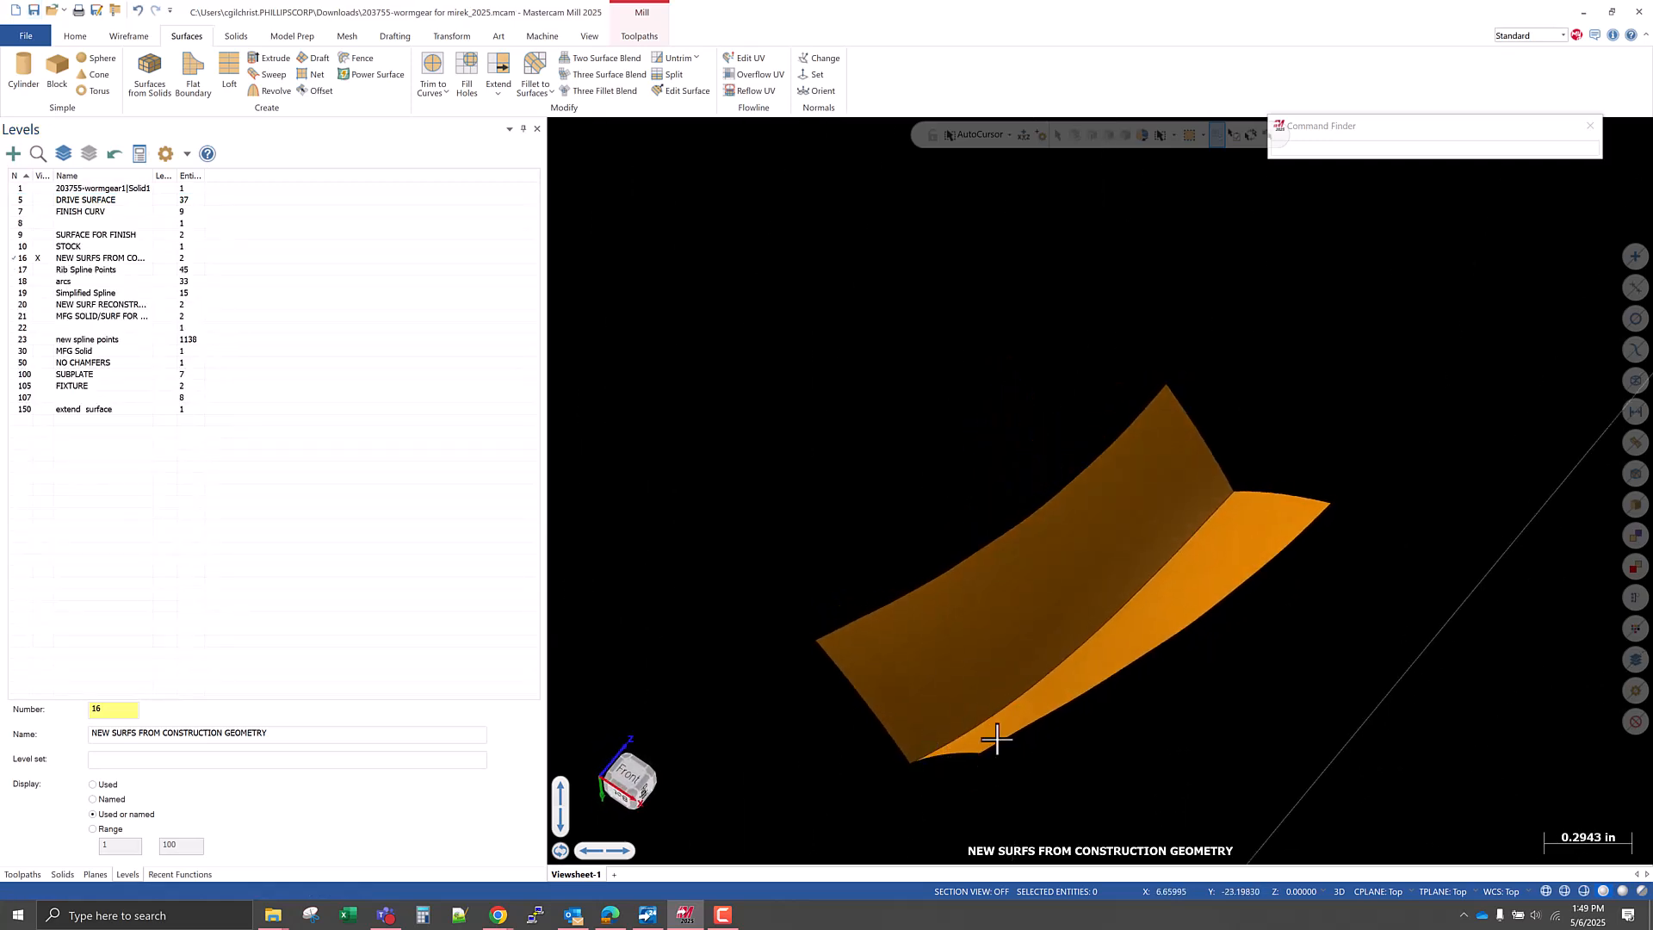
Show the level 1 gear solid again and examine where the net surfaces end at the tooth gap's edge.
{"action": "left_click", "coordinate": [37, 187]}
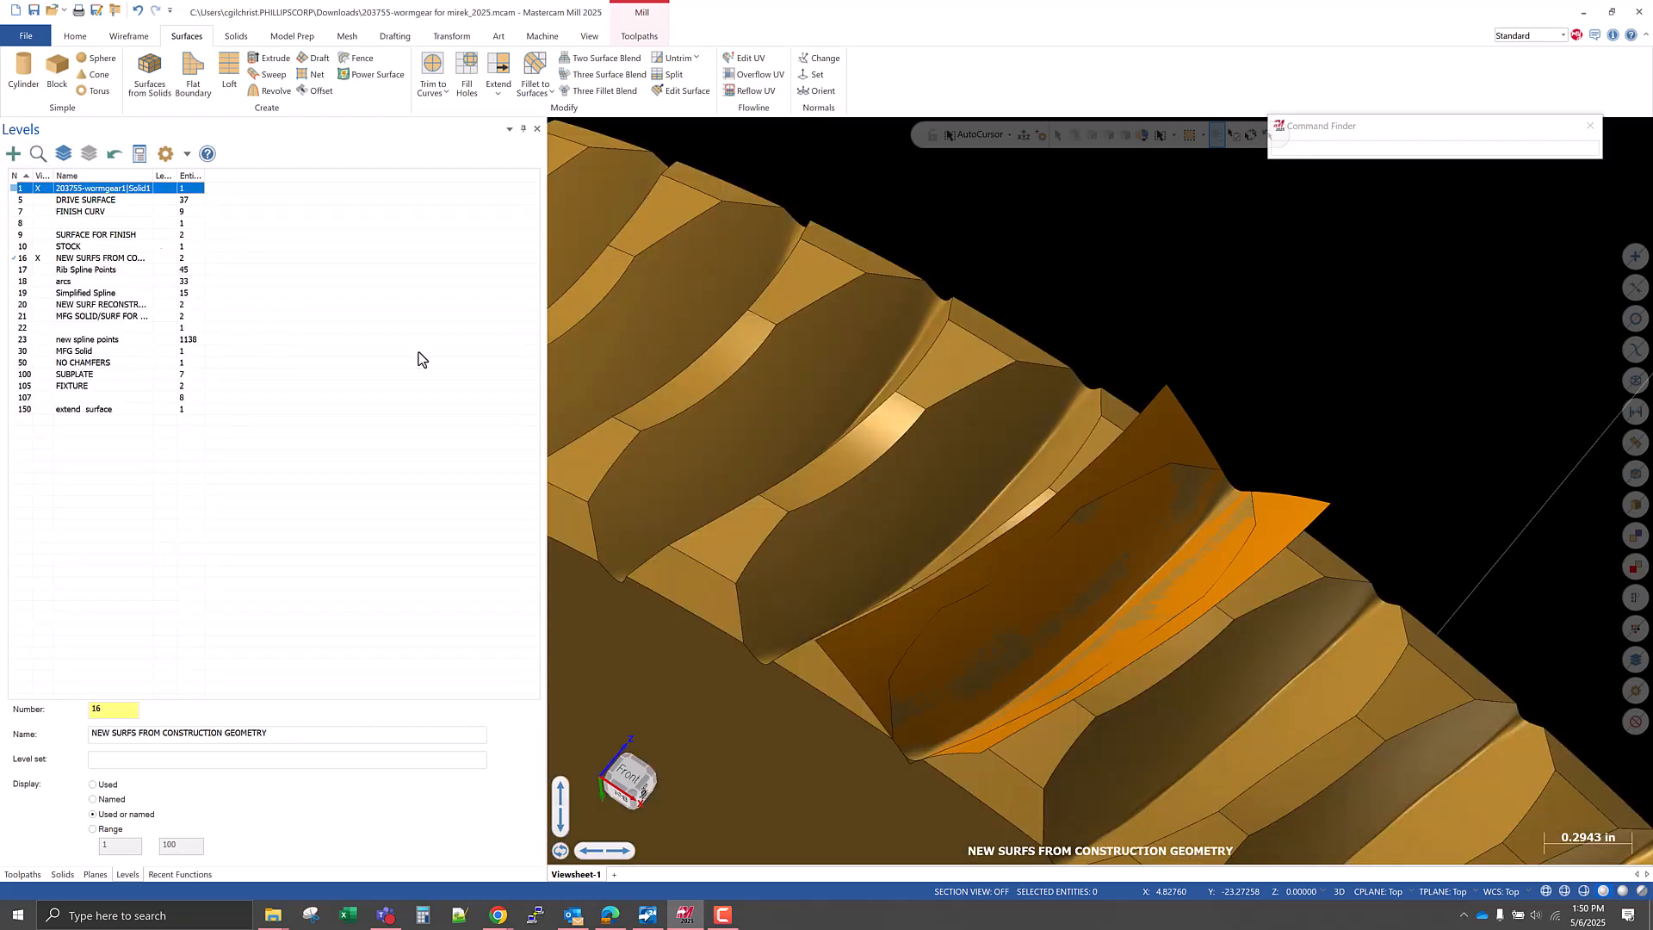
{"action": "middle_click_drag", "start_coordinate": [1134, 682], "coordinate": [1035, 676]}
{"action": "scroll", "coordinate": [887, 766], "scroll_direction": "up", "scroll_amount": 10}
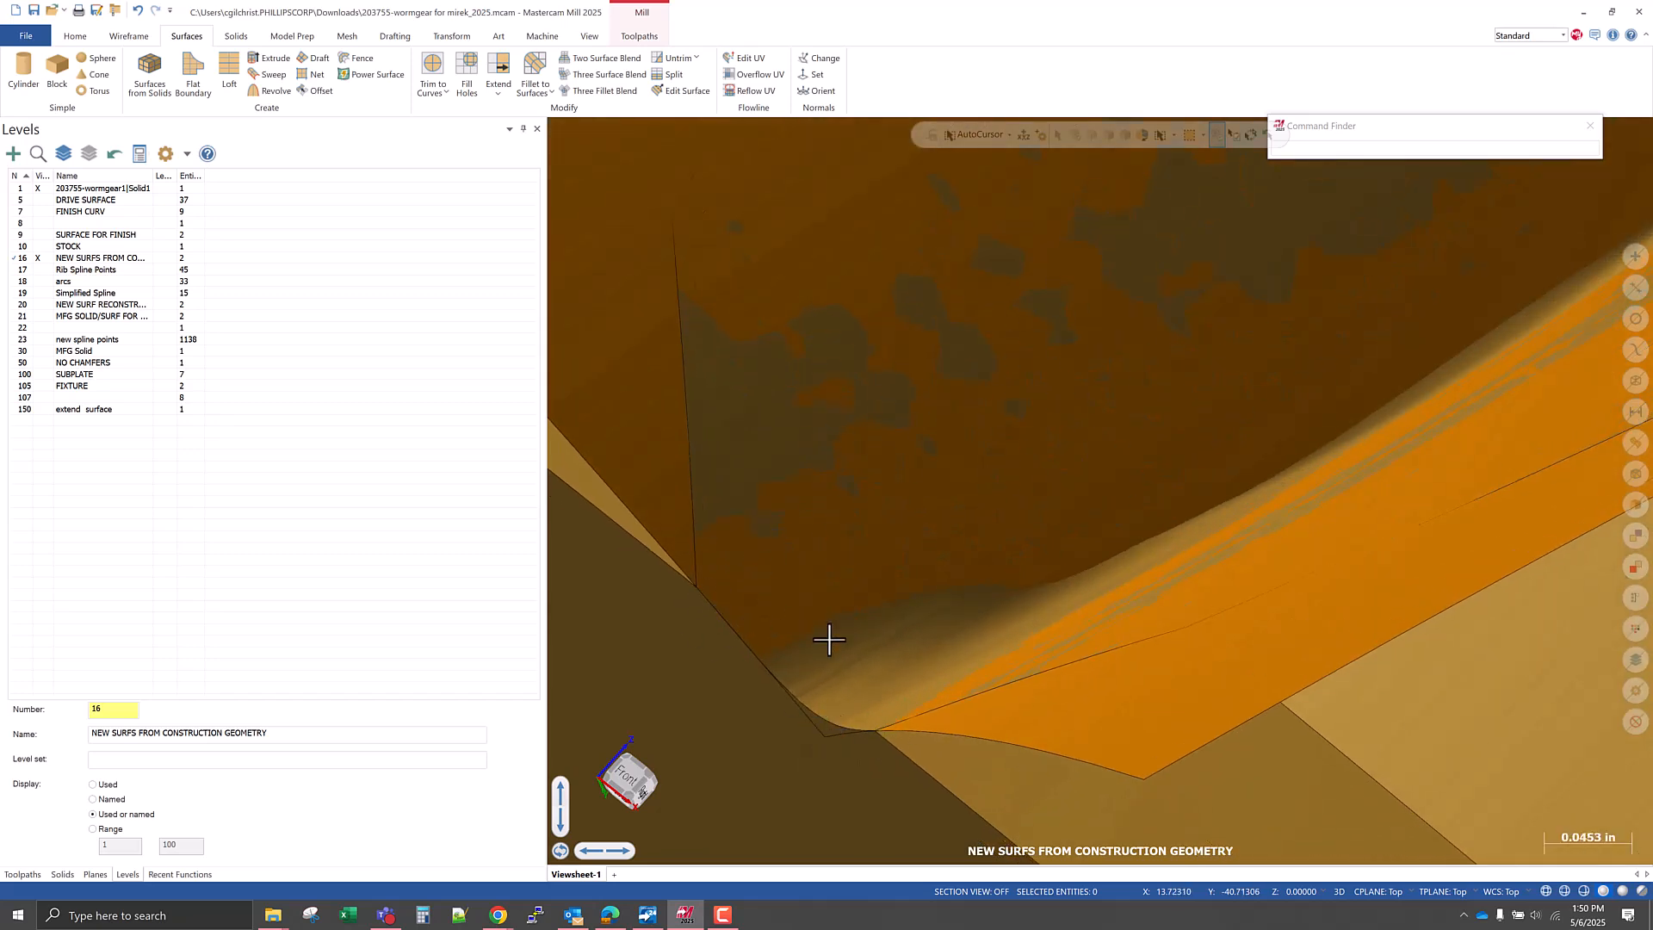
{"action": "scroll", "coordinate": [918, 636], "scroll_direction": "down", "scroll_amount": 6}
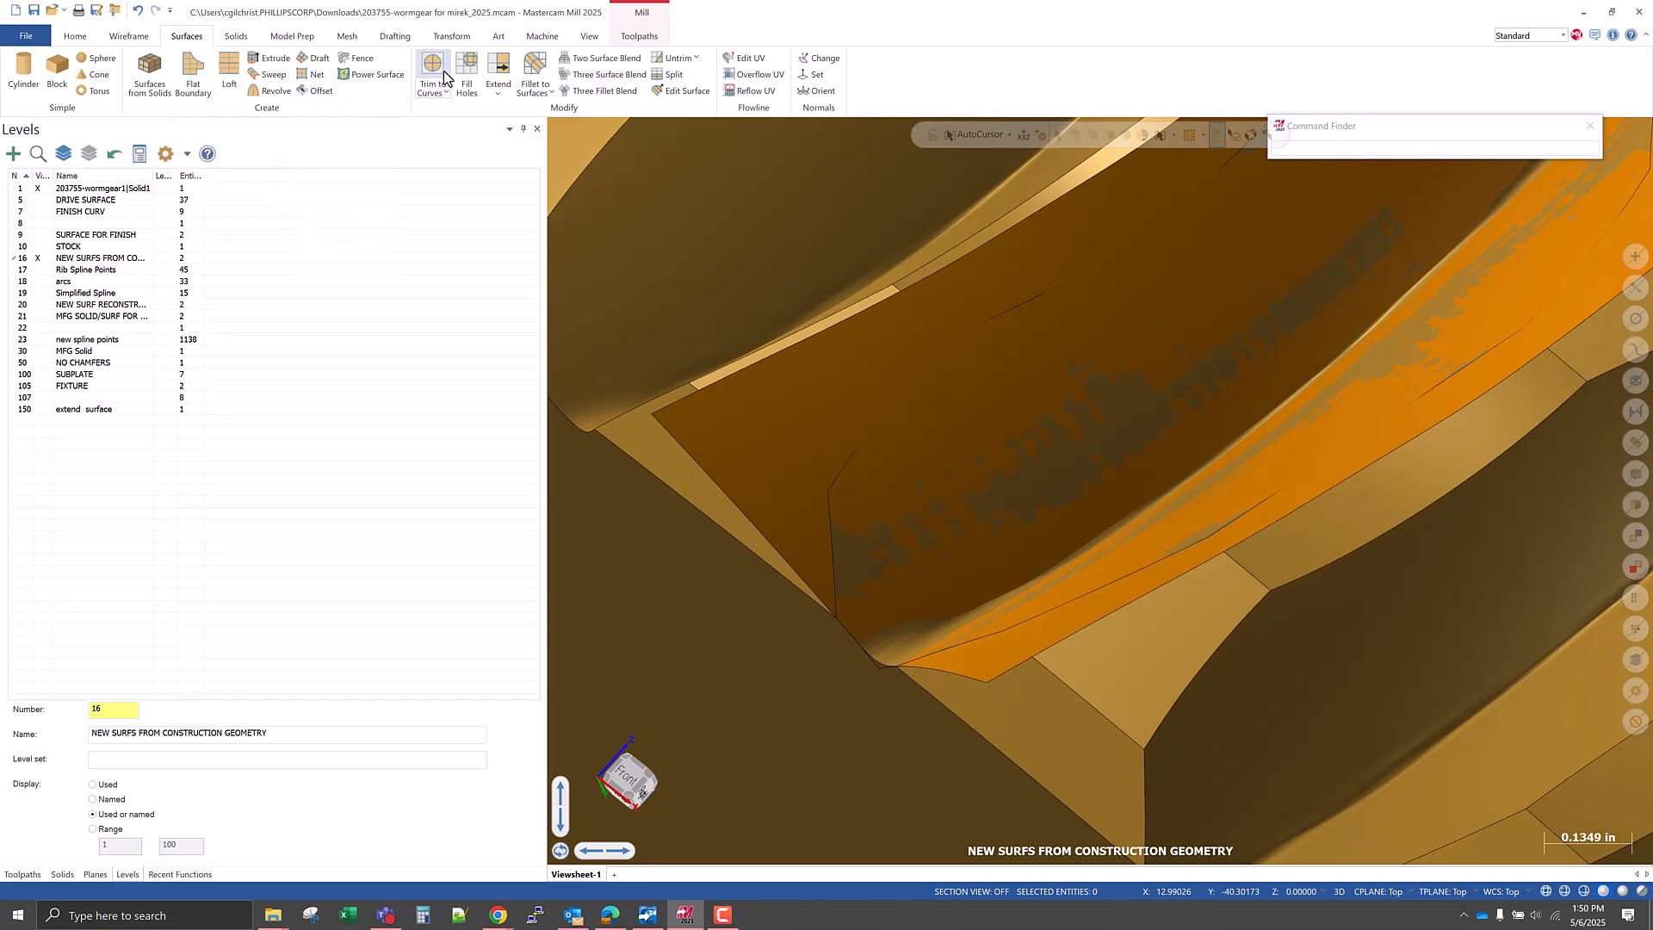
Extend both net surfaces linearly by 0.02 at their lower end edges with Surface Extend.
{"action": "left_click", "coordinate": [496, 69]}
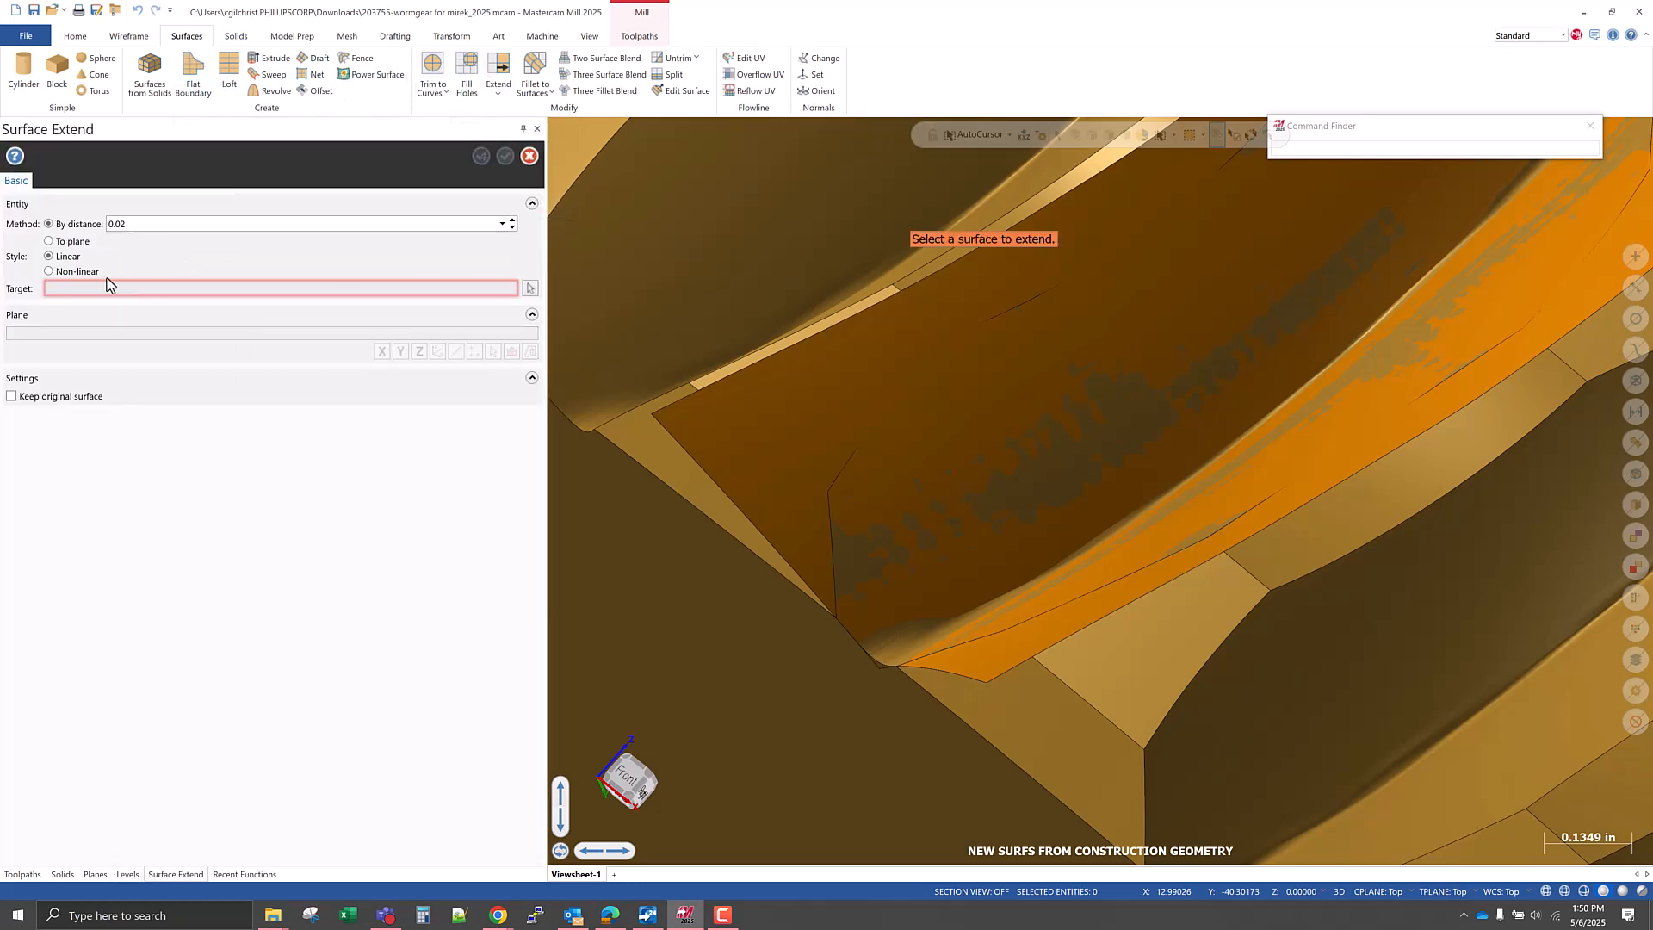
{"action": "left_click", "coordinate": [762, 489]}
{"action": "left_click", "coordinate": [734, 540]}
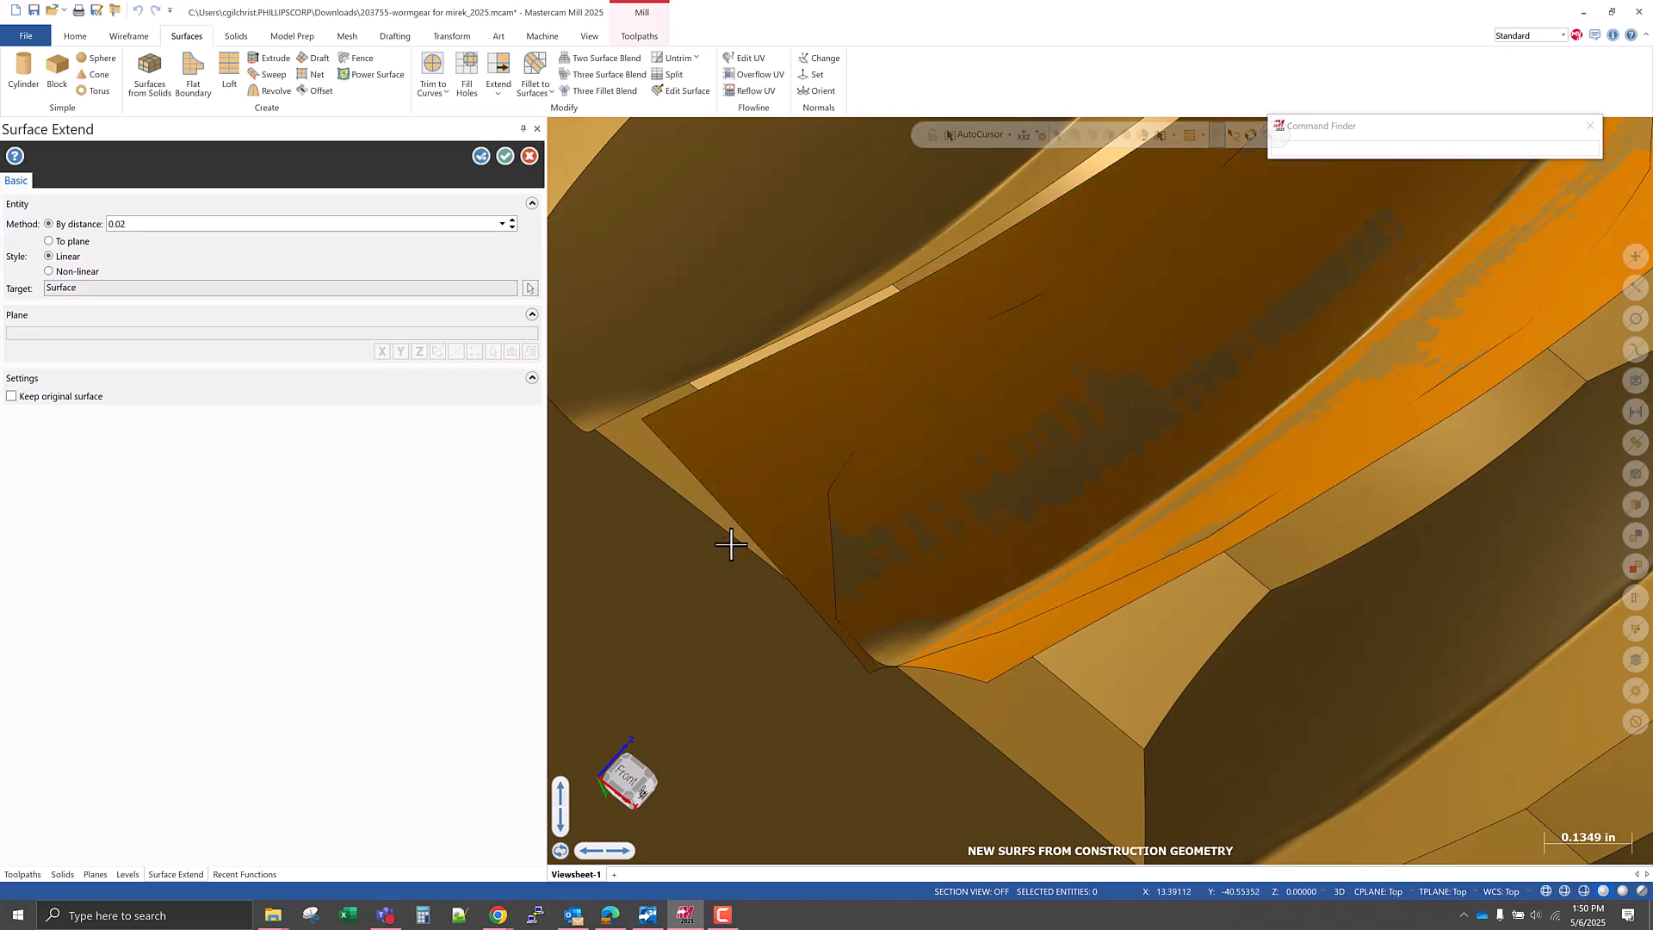
{"action": "scroll", "coordinate": [956, 654], "scroll_direction": "down", "scroll_amount": 2}
{"action": "left_click", "coordinate": [929, 681]}
{"action": "left_click", "coordinate": [900, 699]}
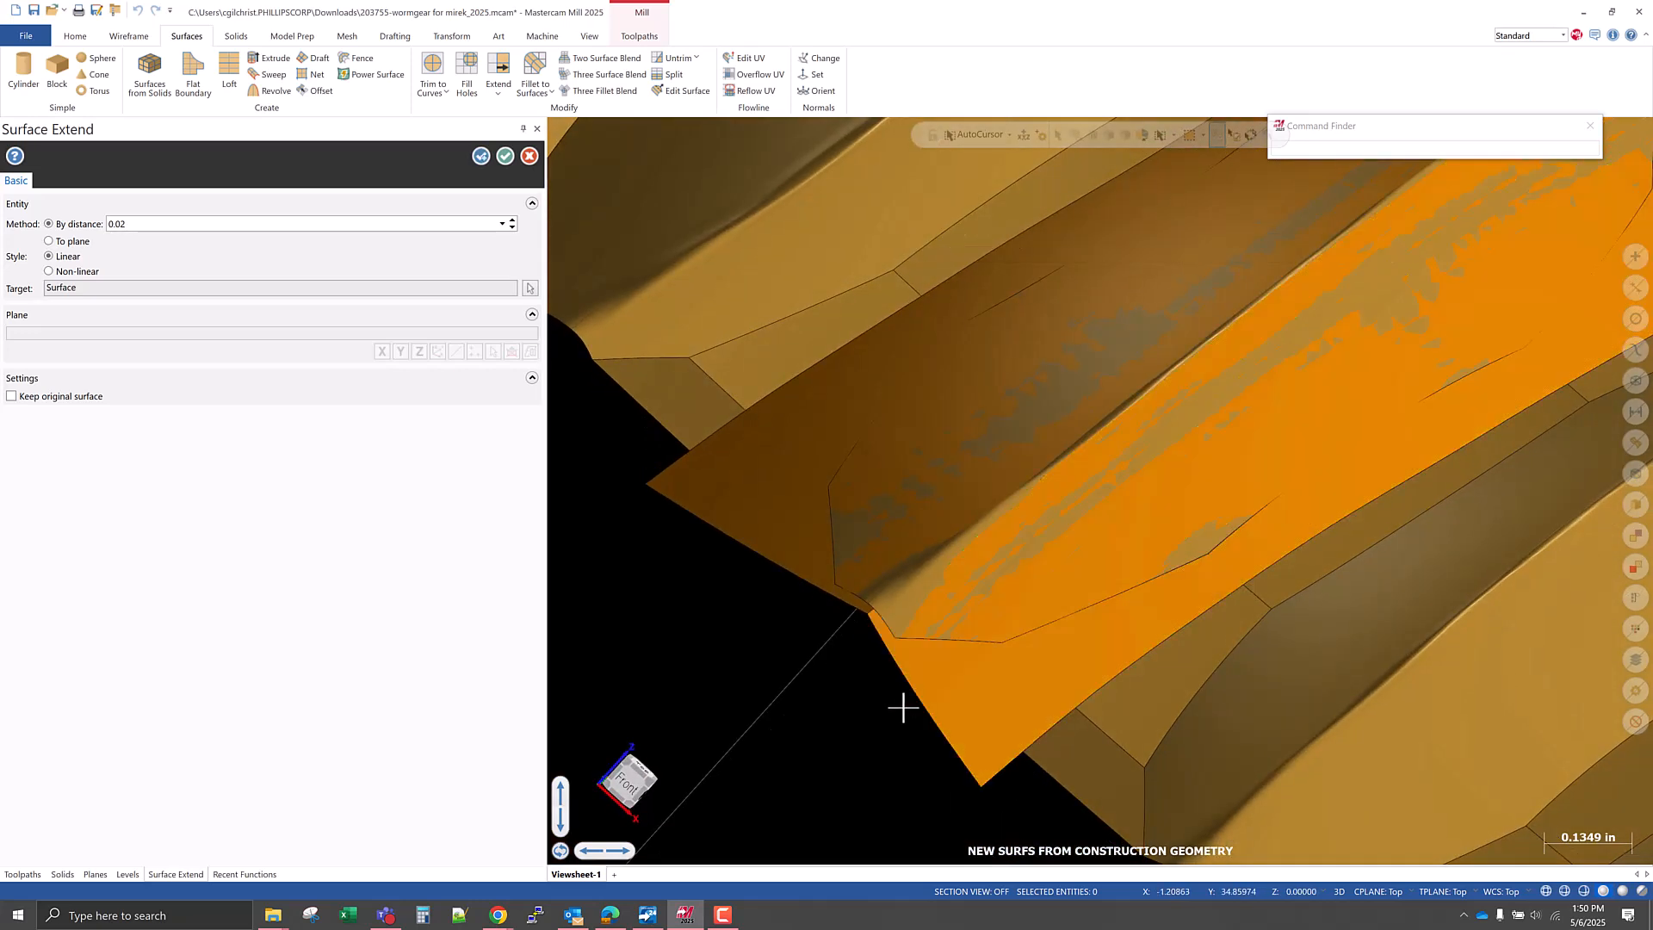
Extend both net surfaces linearly by 0.02 at their opposite, upper end edges.
{"action": "scroll", "coordinate": [1019, 446], "scroll_direction": "up", "scroll_amount": 4}
{"action": "left_click", "coordinate": [1045, 473]}
{"action": "left_click", "coordinate": [1088, 419]}
{"action": "left_click", "coordinate": [1268, 649]}
{"action": "left_click", "coordinate": [1307, 612]}
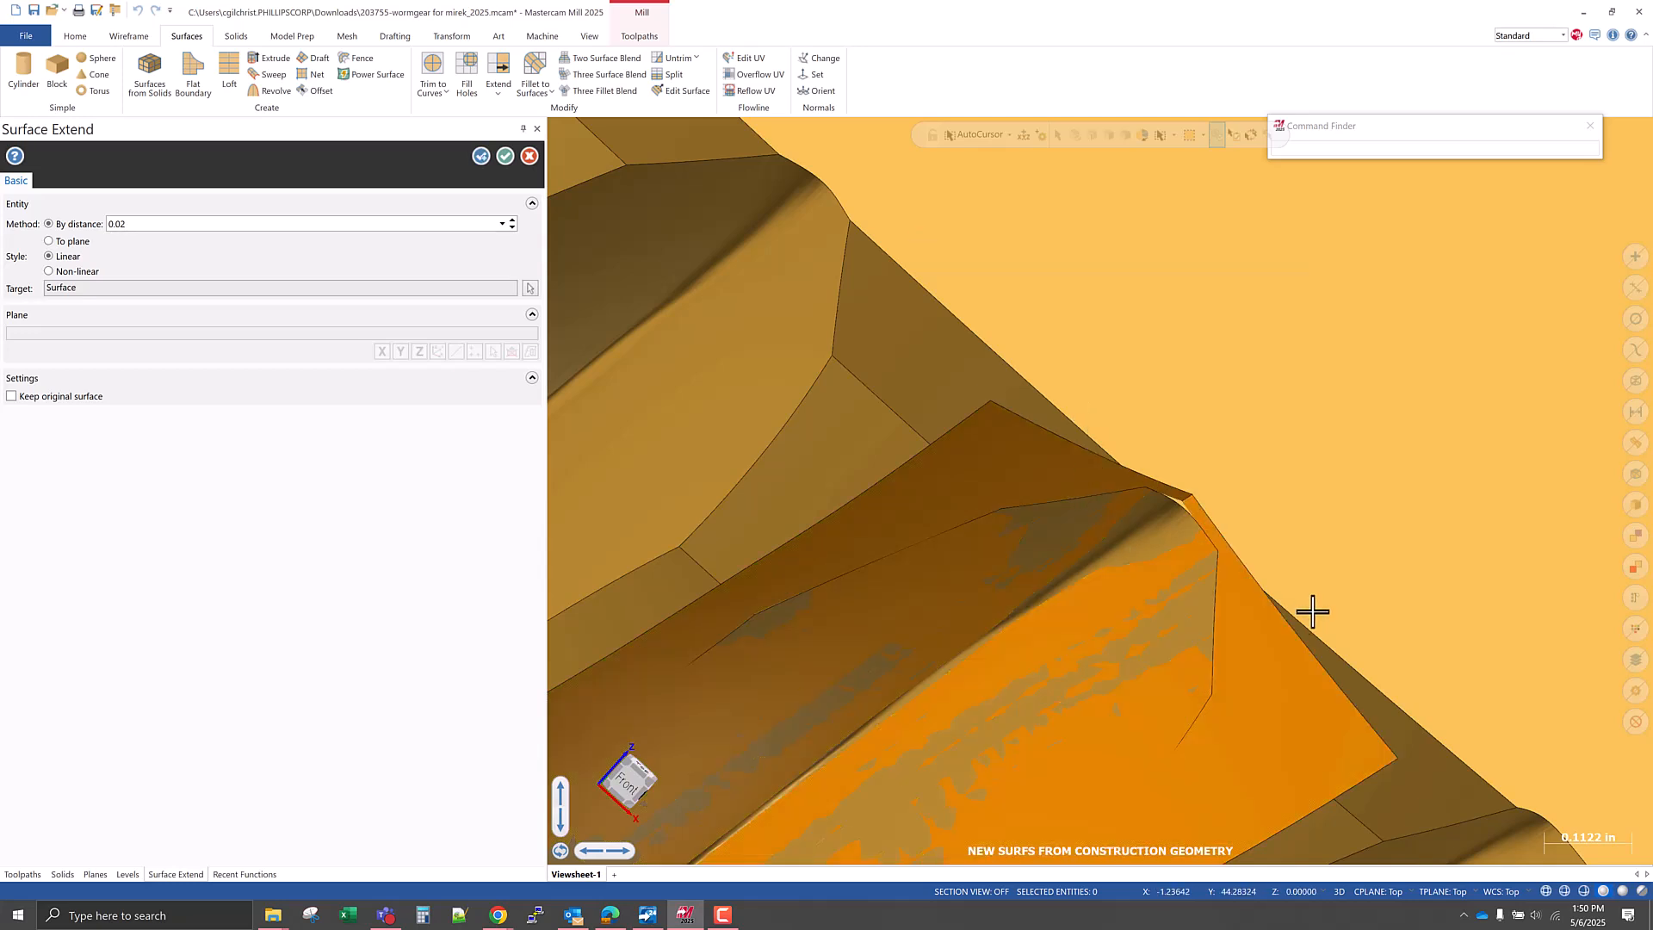
Check the extended ends in wireframe display, return to shaded display and accept the surface extension.
{"action": "scroll", "coordinate": [1149, 714], "scroll_direction": "down", "scroll_amount": 3}
{"action": "middle_click_drag", "start_coordinate": [1118, 767], "coordinate": [920, 607]}
{"action": "key", "text": "alt+s"}
{"action": "middle_click_drag", "start_coordinate": [848, 723], "coordinate": [775, 775]}
{"action": "scroll", "coordinate": [772, 688], "scroll_direction": "up", "scroll_amount": 8}
{"action": "scroll", "coordinate": [781, 751], "scroll_direction": "up", "scroll_amount": 5}
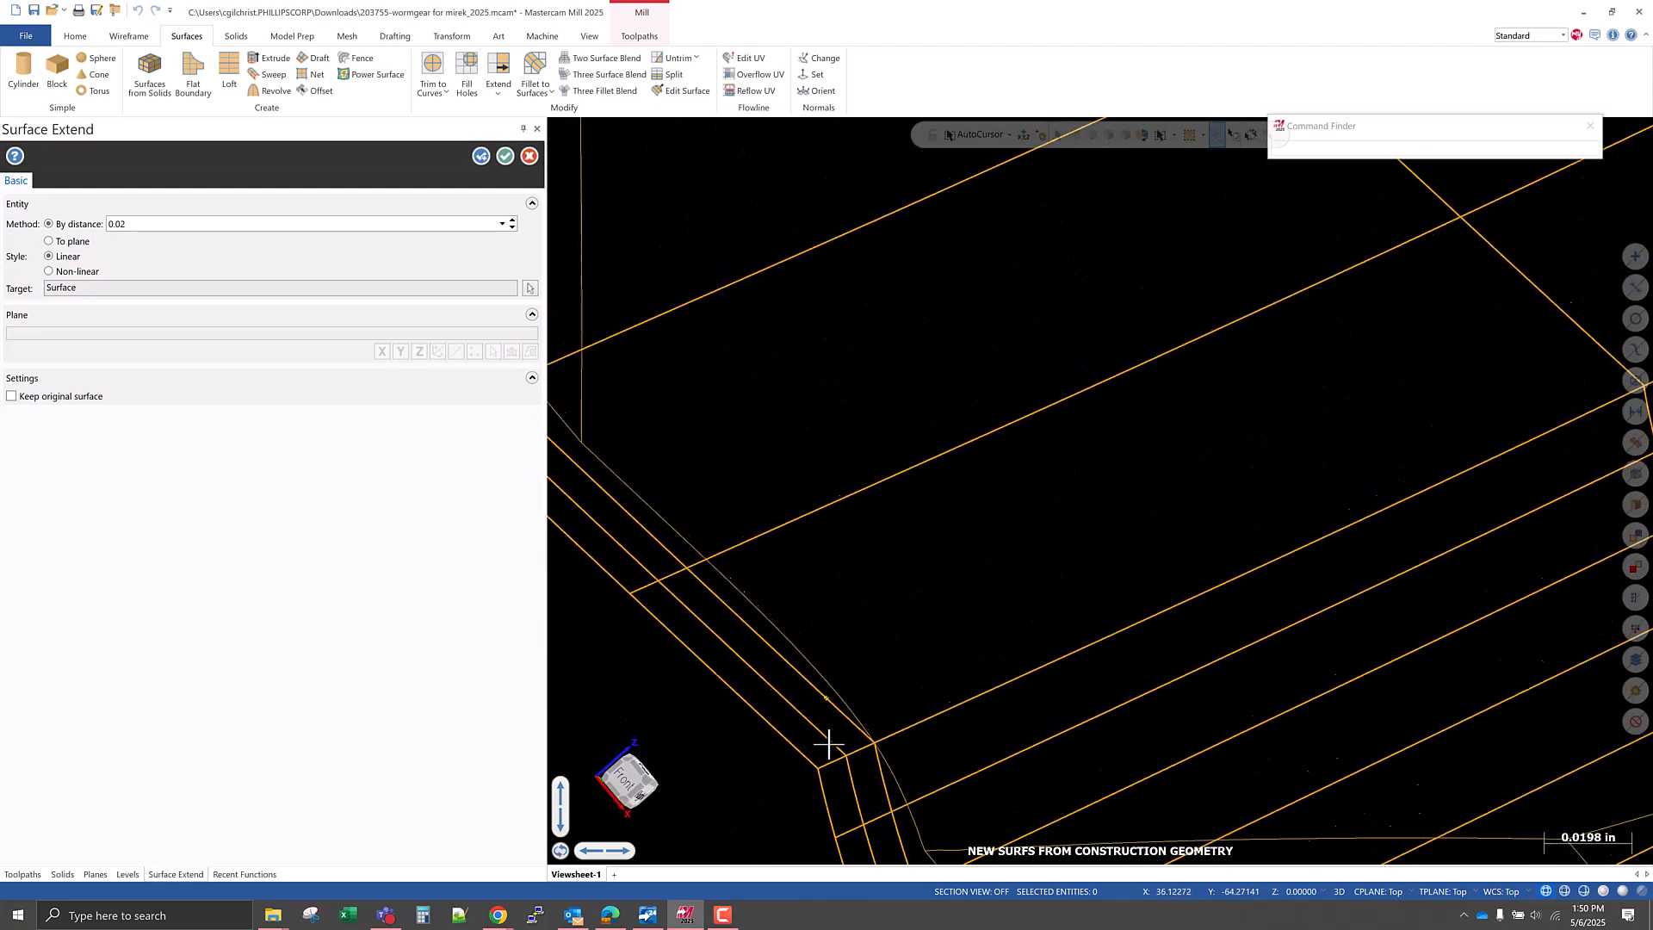
{"action": "middle_click_drag", "start_coordinate": [833, 740], "coordinate": [969, 689]}
{"action": "scroll", "coordinate": [811, 717], "scroll_direction": "down", "scroll_amount": 7}
{"action": "scroll", "coordinate": [931, 693], "scroll_direction": "down", "scroll_amount": 8}
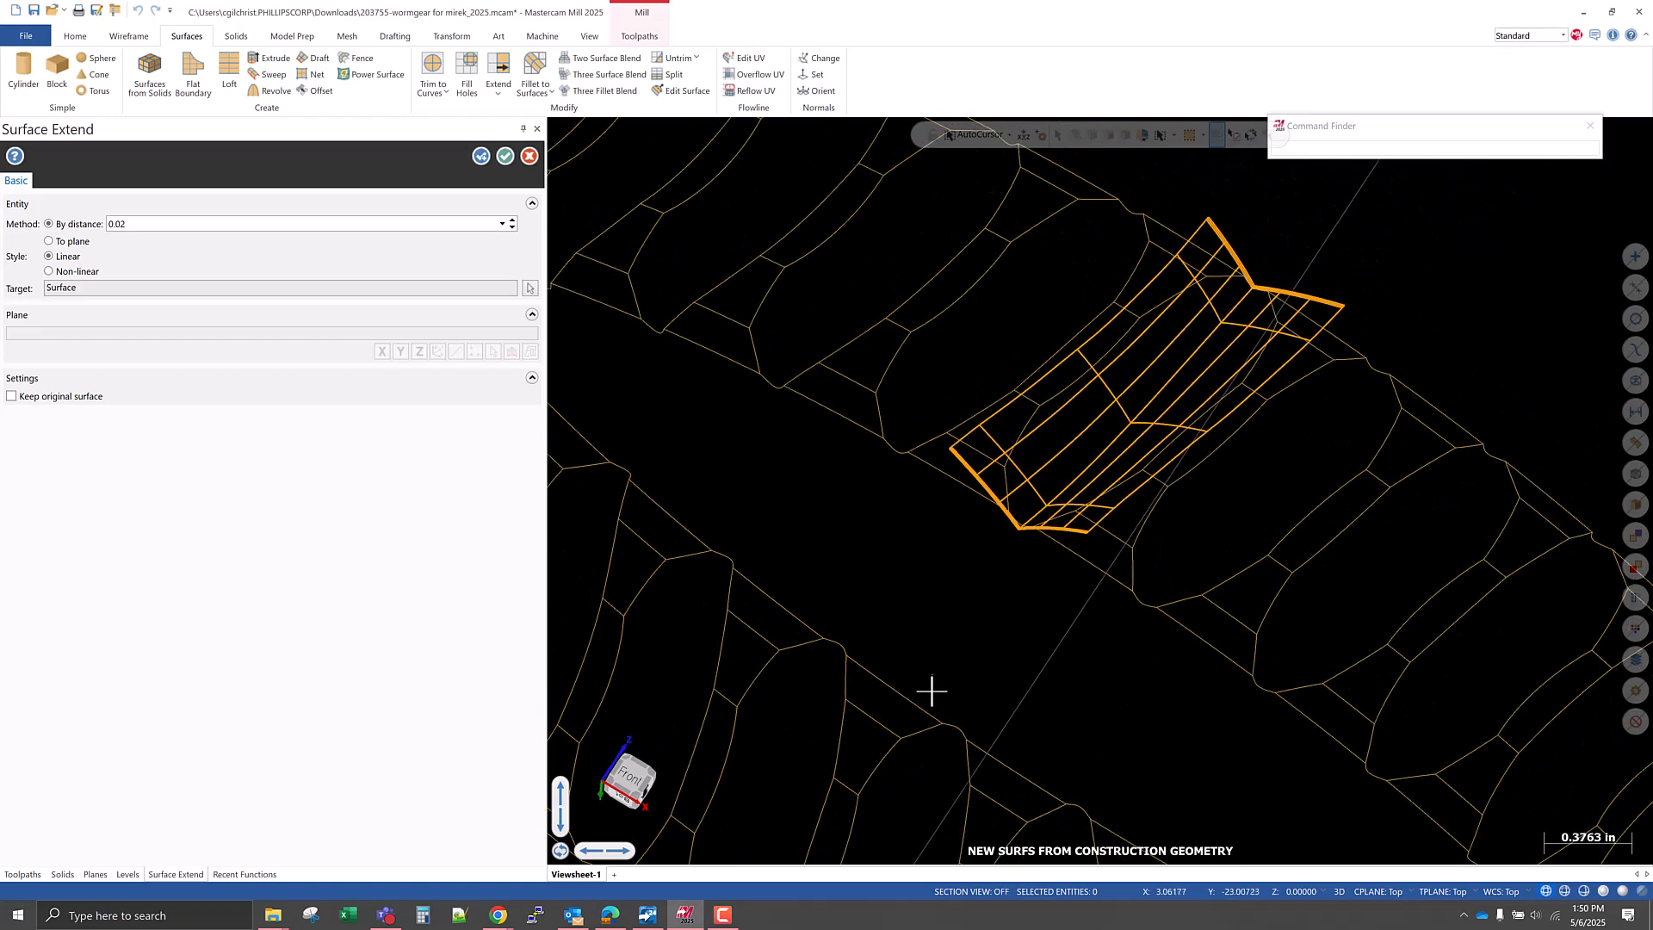
{"action": "key", "text": "alt+s"}
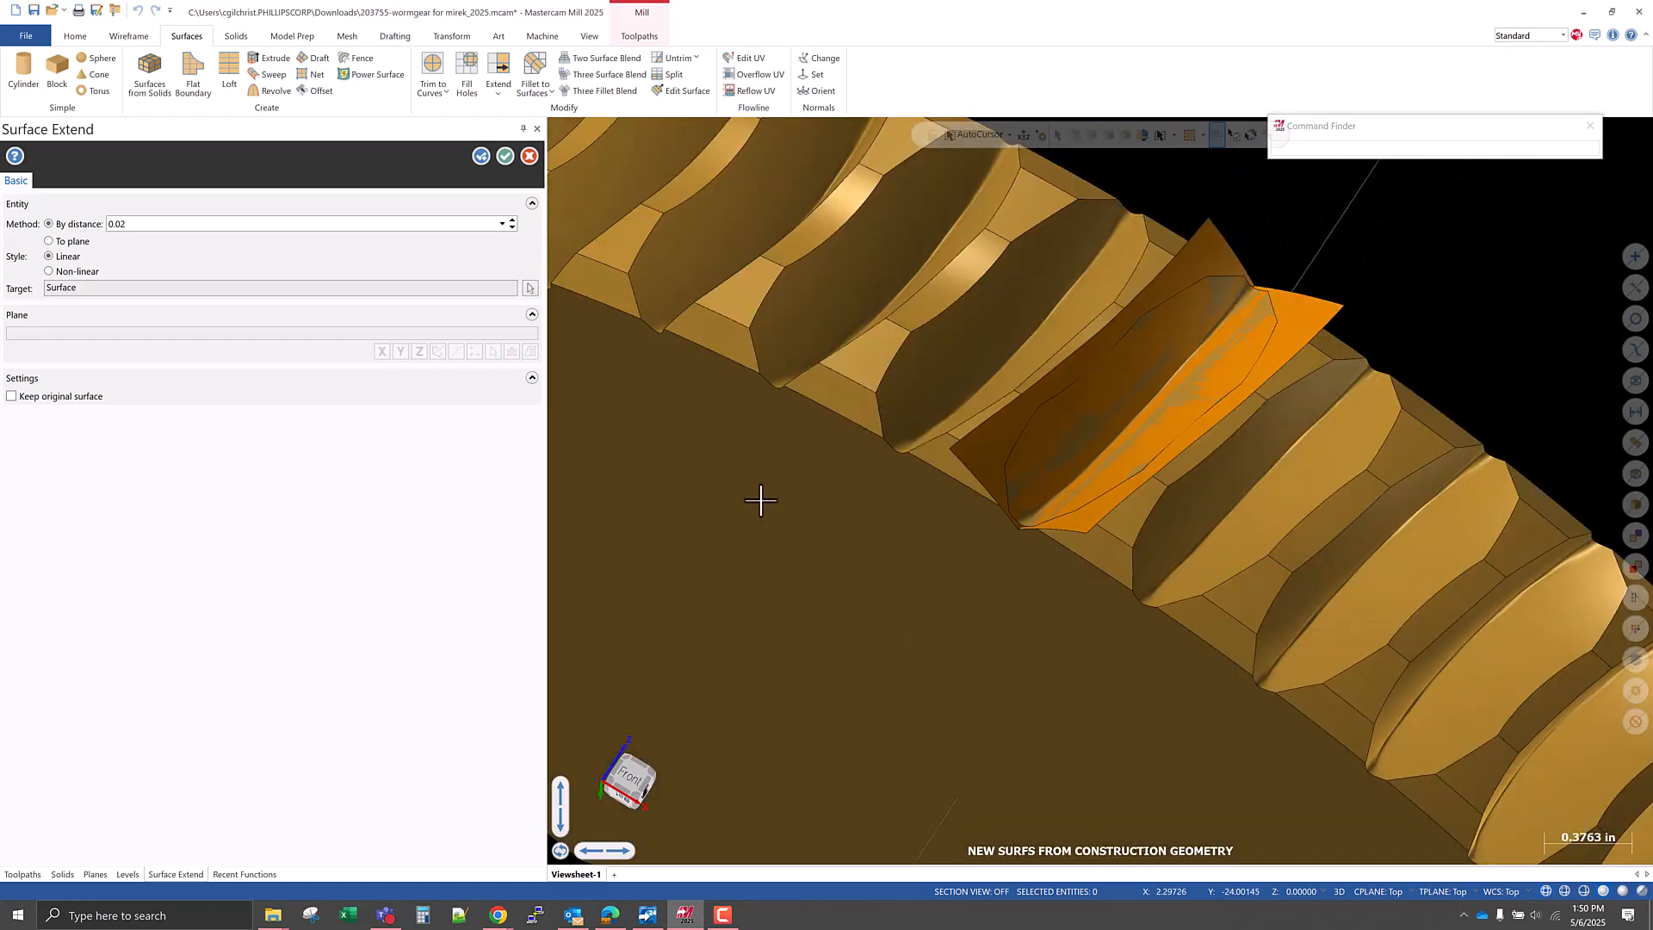
{"action": "left_click", "coordinate": [502, 157]}
Examine the extended net surfaces against the surrounding gear teeth from several sides.
{"action": "scroll", "coordinate": [1040, 723], "scroll_direction": "down", "scroll_amount": 5}
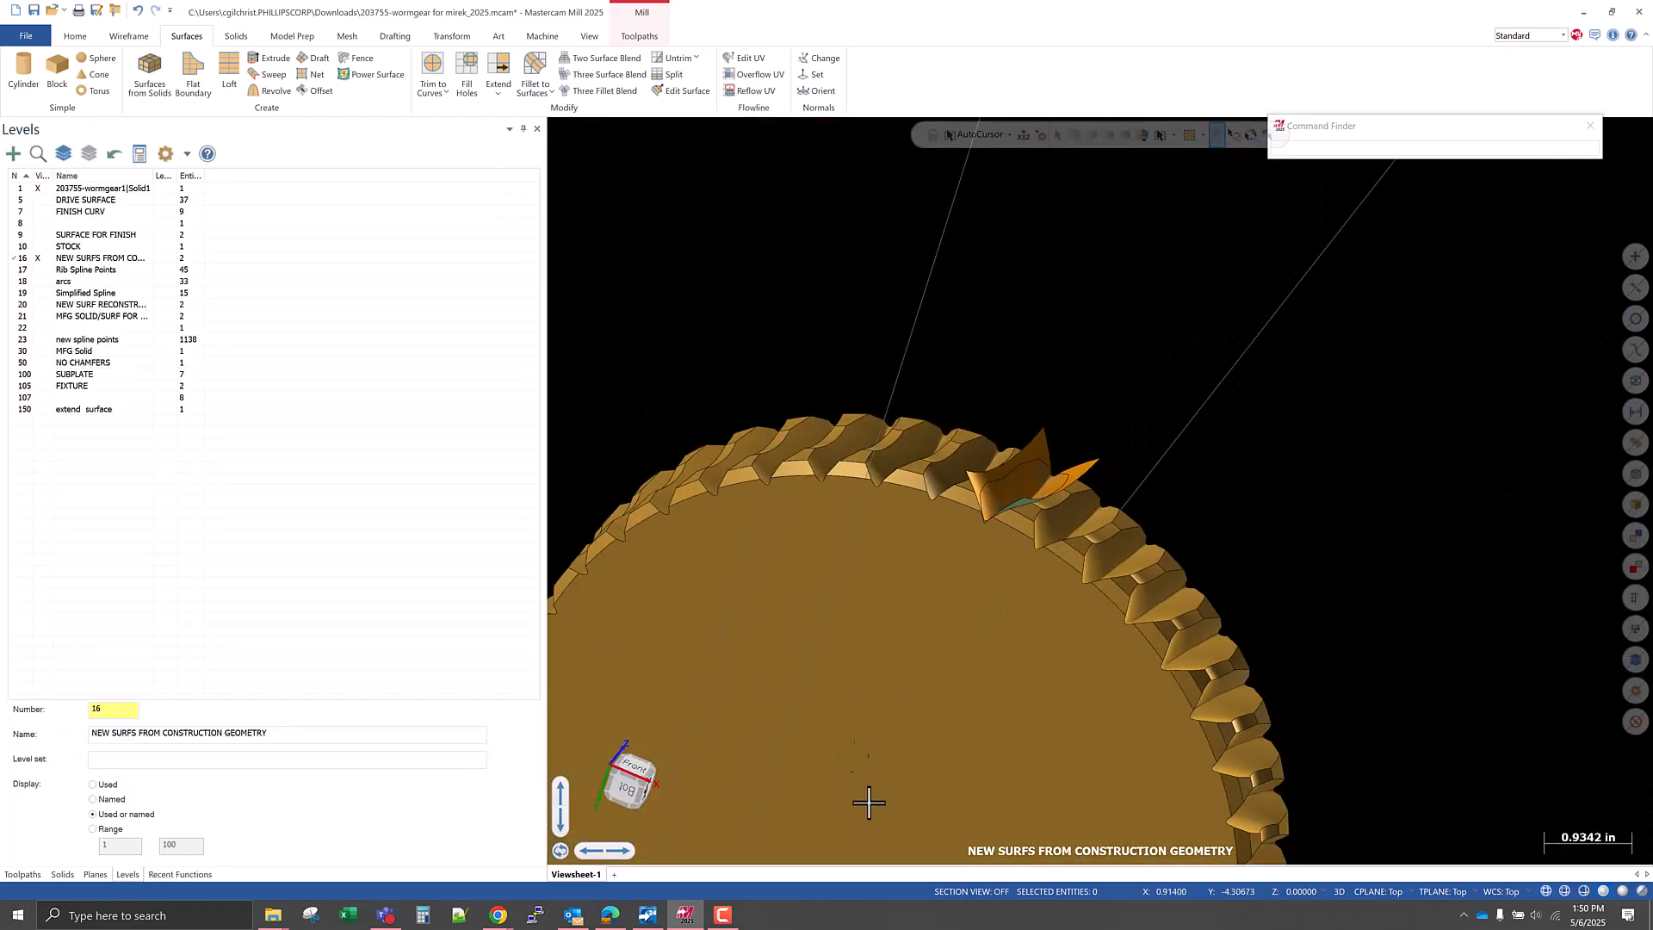
{"action": "scroll", "coordinate": [964, 666], "scroll_direction": "down", "scroll_amount": 2}
{"action": "middle_click_drag", "start_coordinate": [966, 664], "coordinate": [922, 693]}
{"action": "scroll", "coordinate": [1040, 487], "scroll_direction": "up", "scroll_amount": 3}
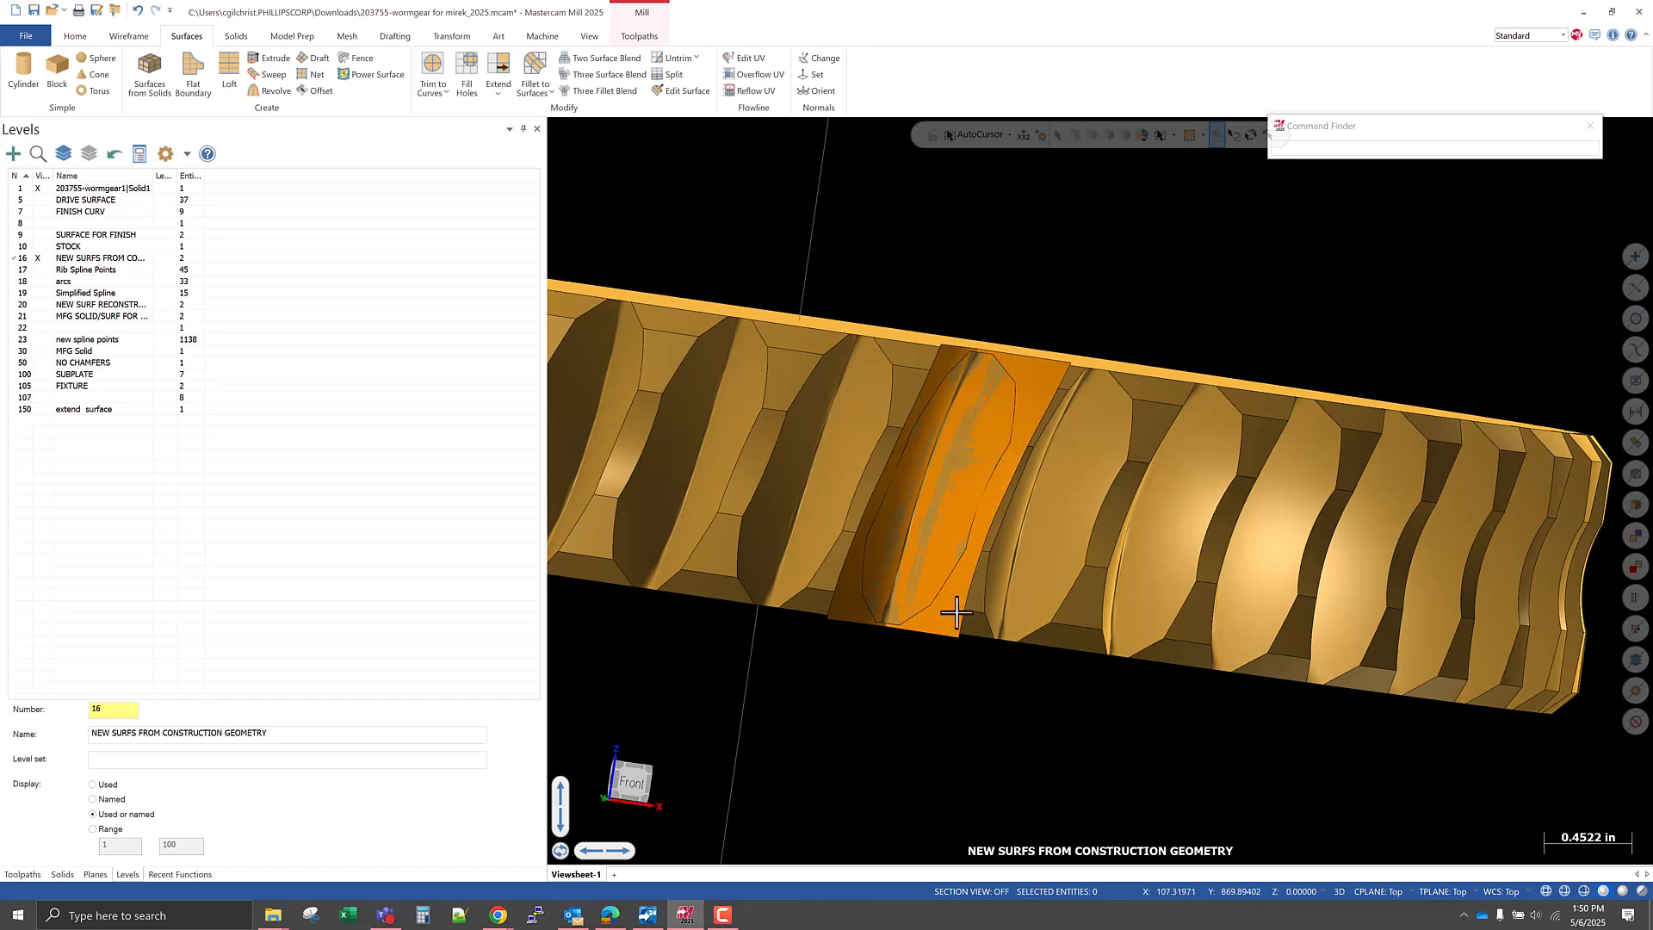
{"action": "middle_click_drag", "start_coordinate": [896, 616], "coordinate": [848, 468]}
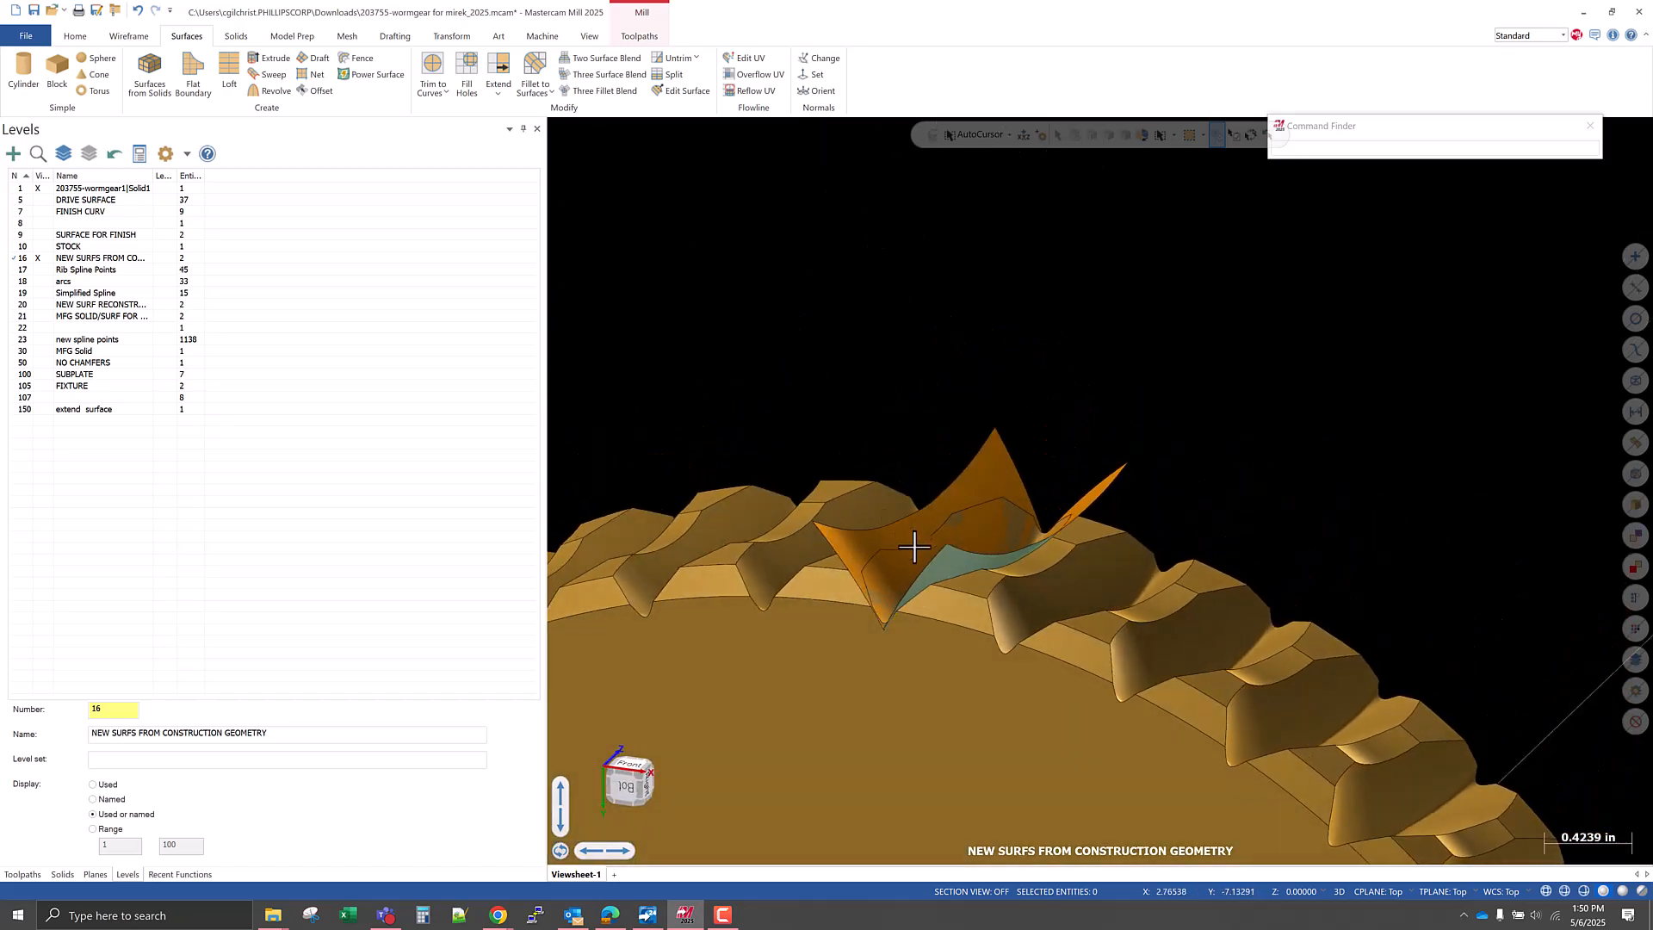
{"action": "mouse_move", "coordinate": [952, 581]}
{"action": "middle_mouse_down"}
{"action": "mouse_move", "coordinate": [988, 544]}
{"action": "mouse_move", "coordinate": [994, 577]}
{"action": "mouse_move", "coordinate": [922, 561]}
{"action": "mouse_move", "coordinate": [953, 597]}
{"action": "middle_mouse_up"}
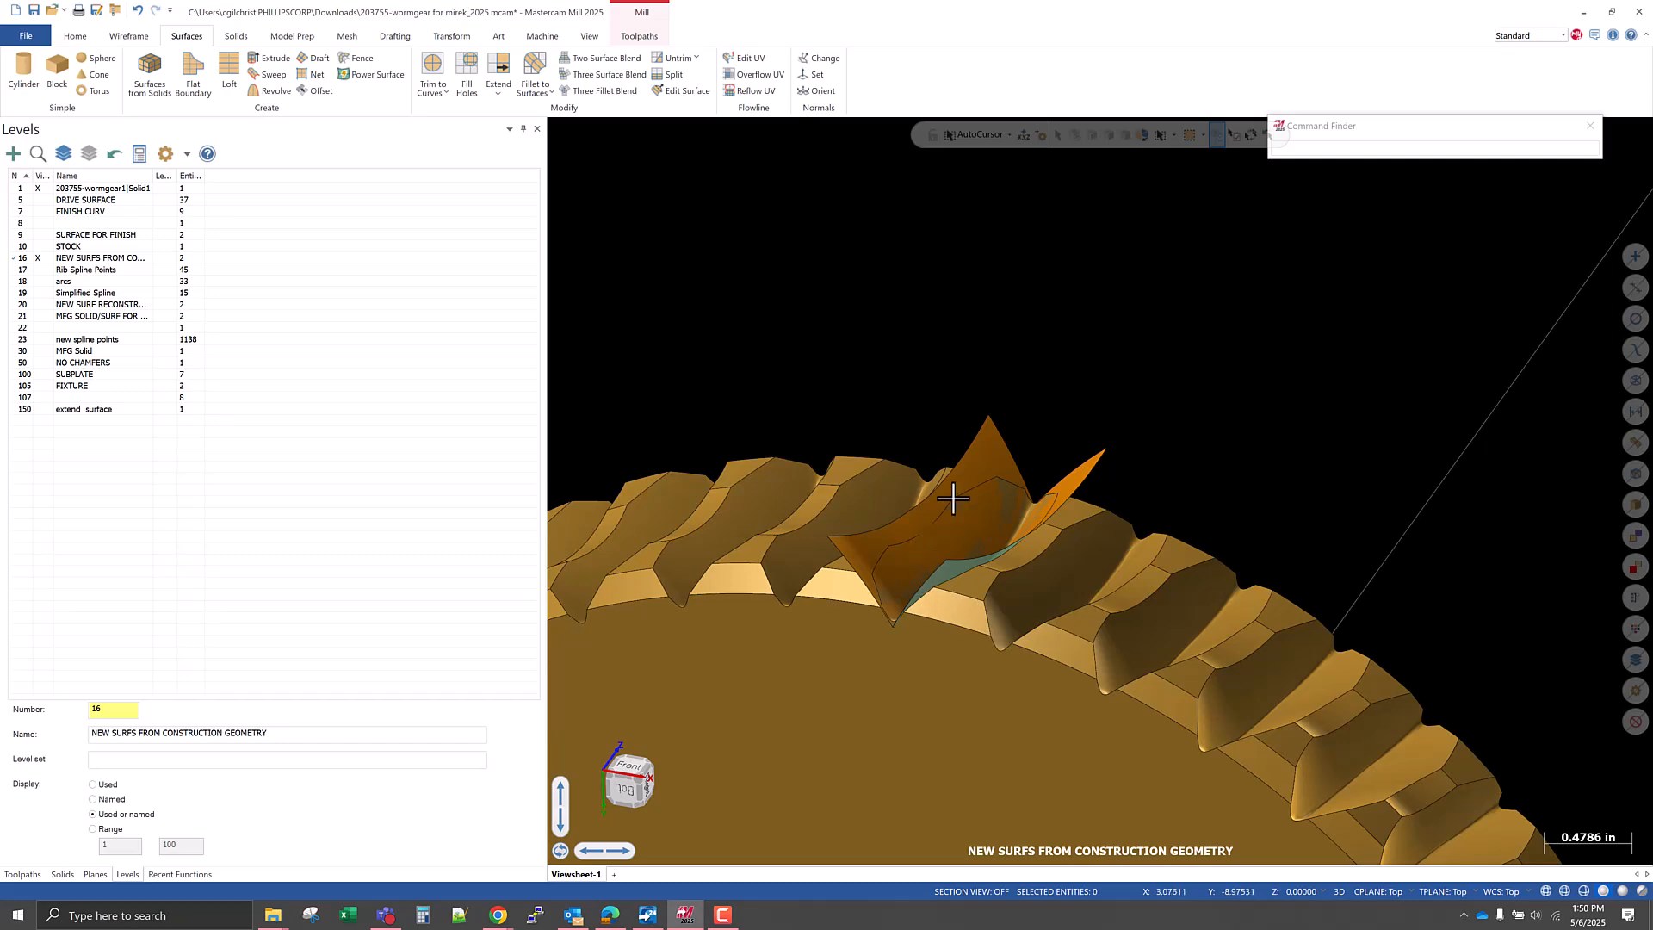
{"action": "right_click", "coordinate": [983, 377]}
{"action": "left_click", "coordinate": [1043, 479]}
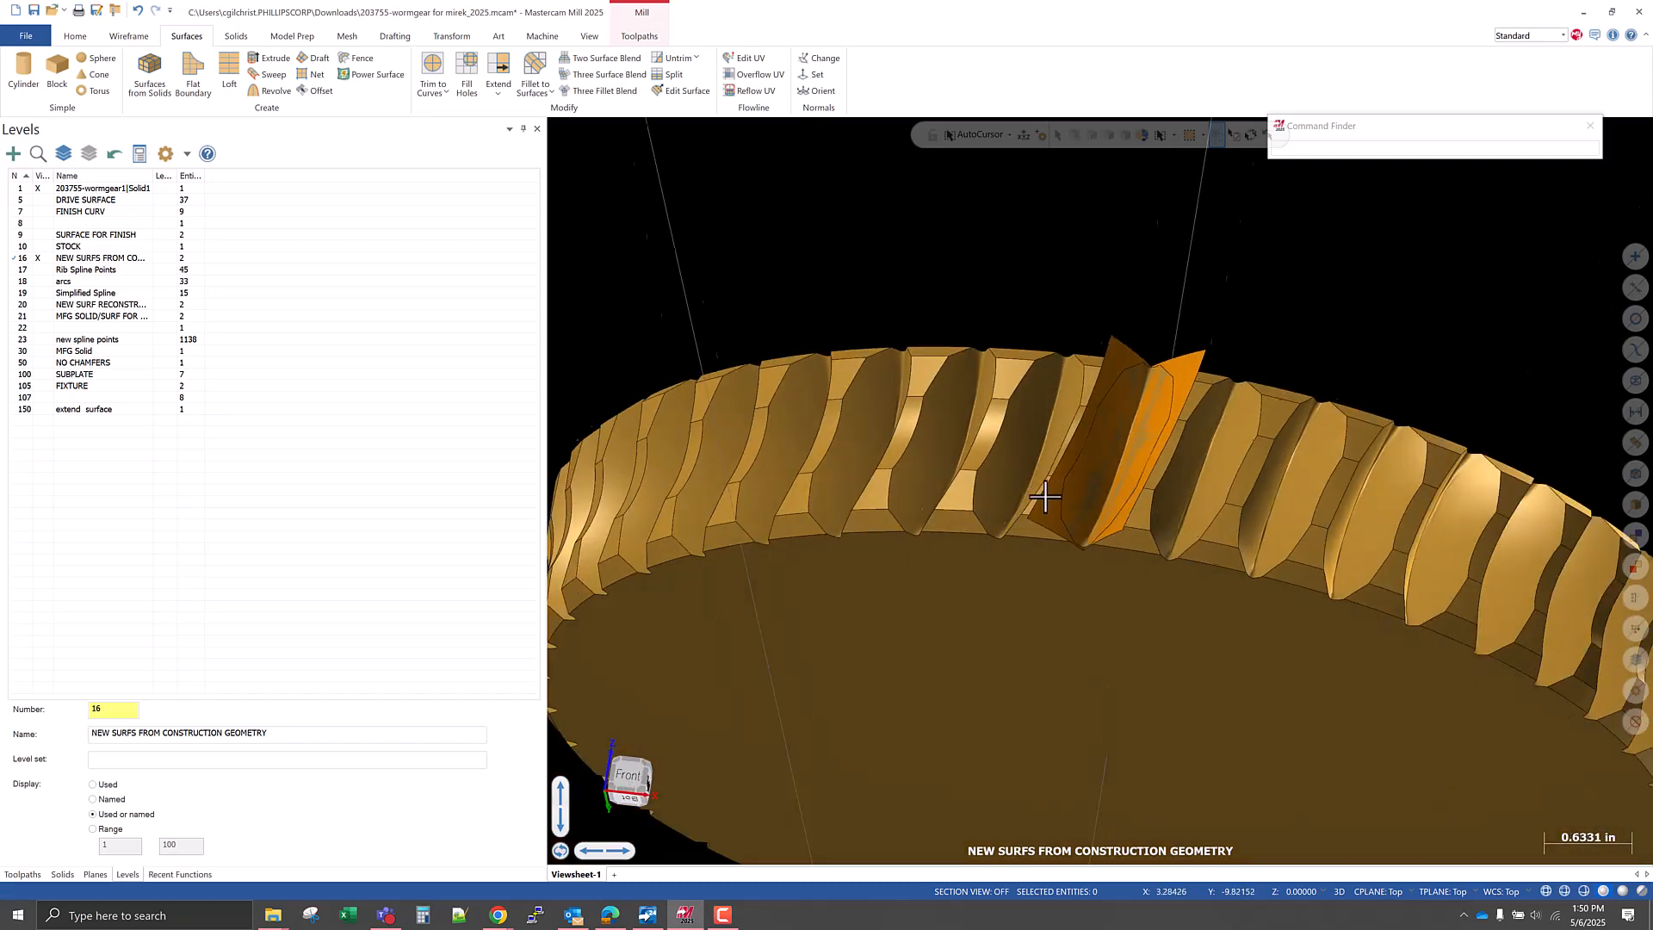
Check the extended surfaces from the front and make Front the active construction and tool plane.
{"action": "scroll", "coordinate": [1203, 413], "scroll_direction": "up", "scroll_amount": 5}
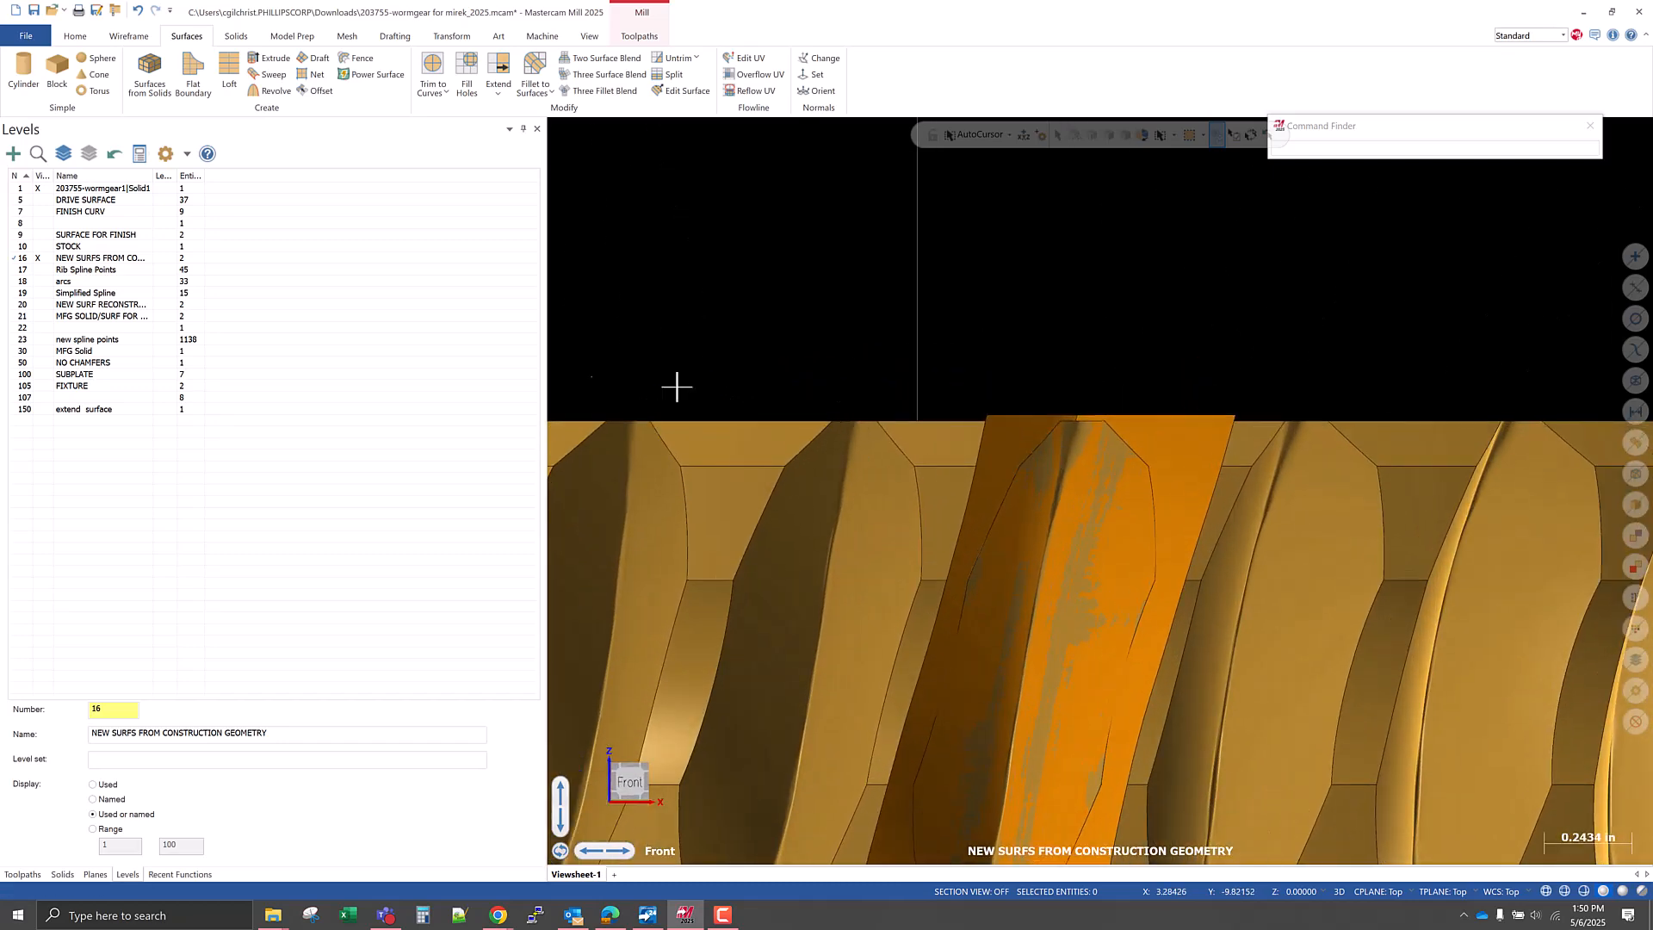
{"action": "scroll", "coordinate": [850, 458], "scroll_direction": "down", "scroll_amount": 3}
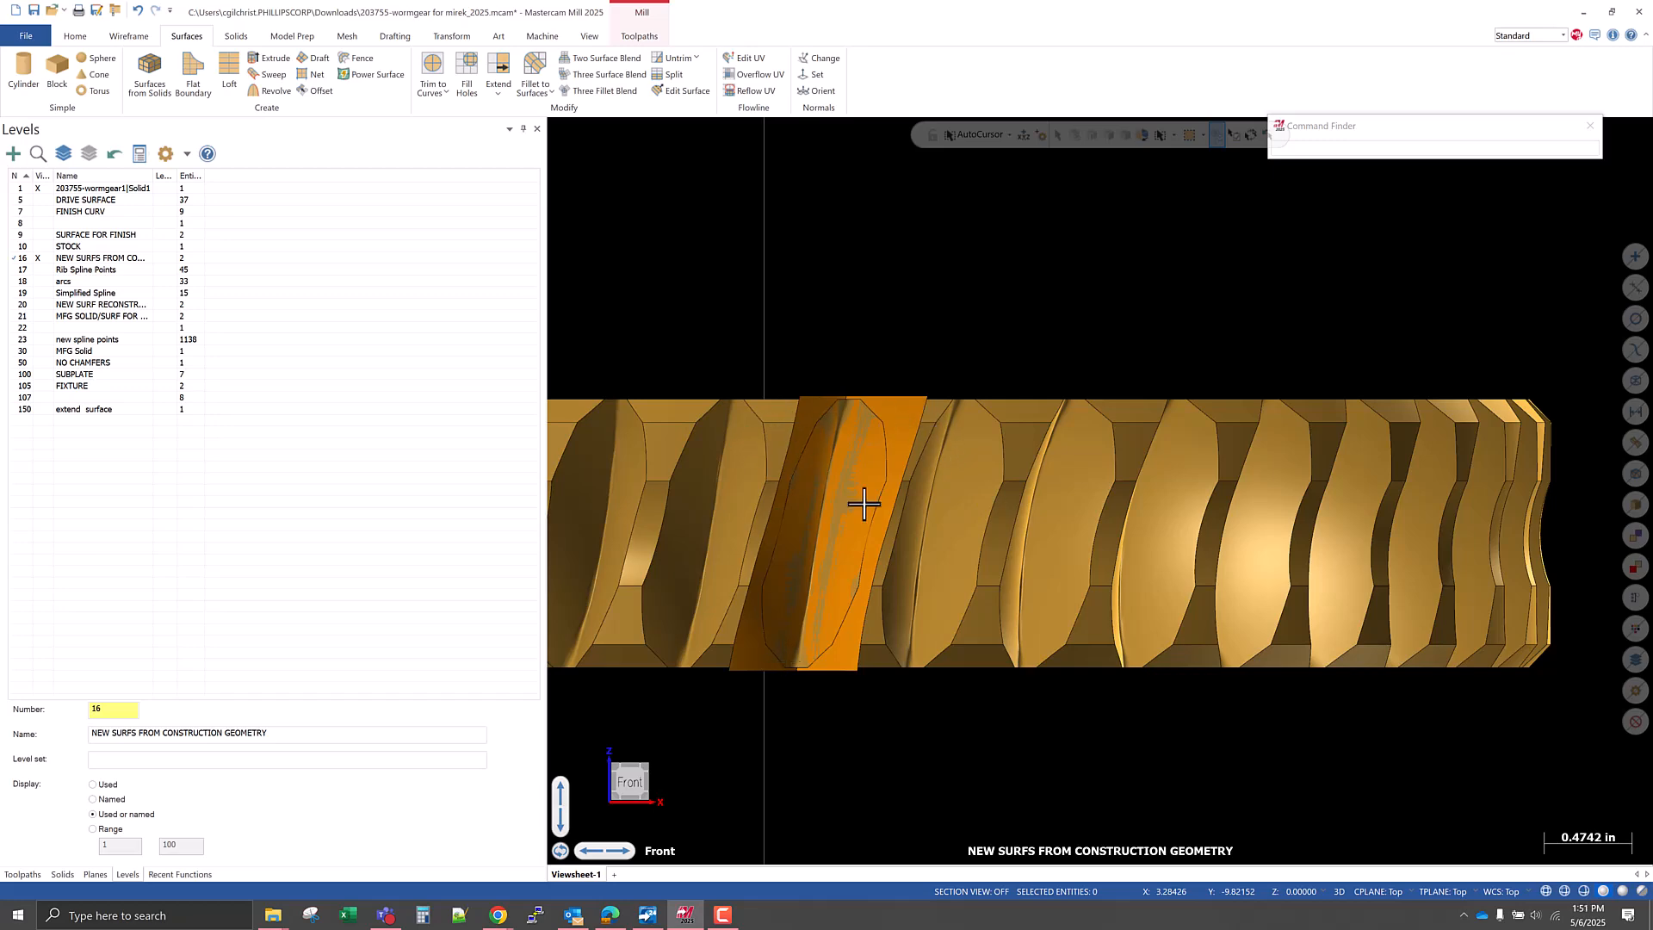
{"action": "middle_click_drag", "start_coordinate": [797, 704], "coordinate": [1057, 709]}
{"action": "scroll", "coordinate": [1092, 749], "scroll_direction": "down", "scroll_amount": 3}
{"action": "left_click", "coordinate": [95, 875]}
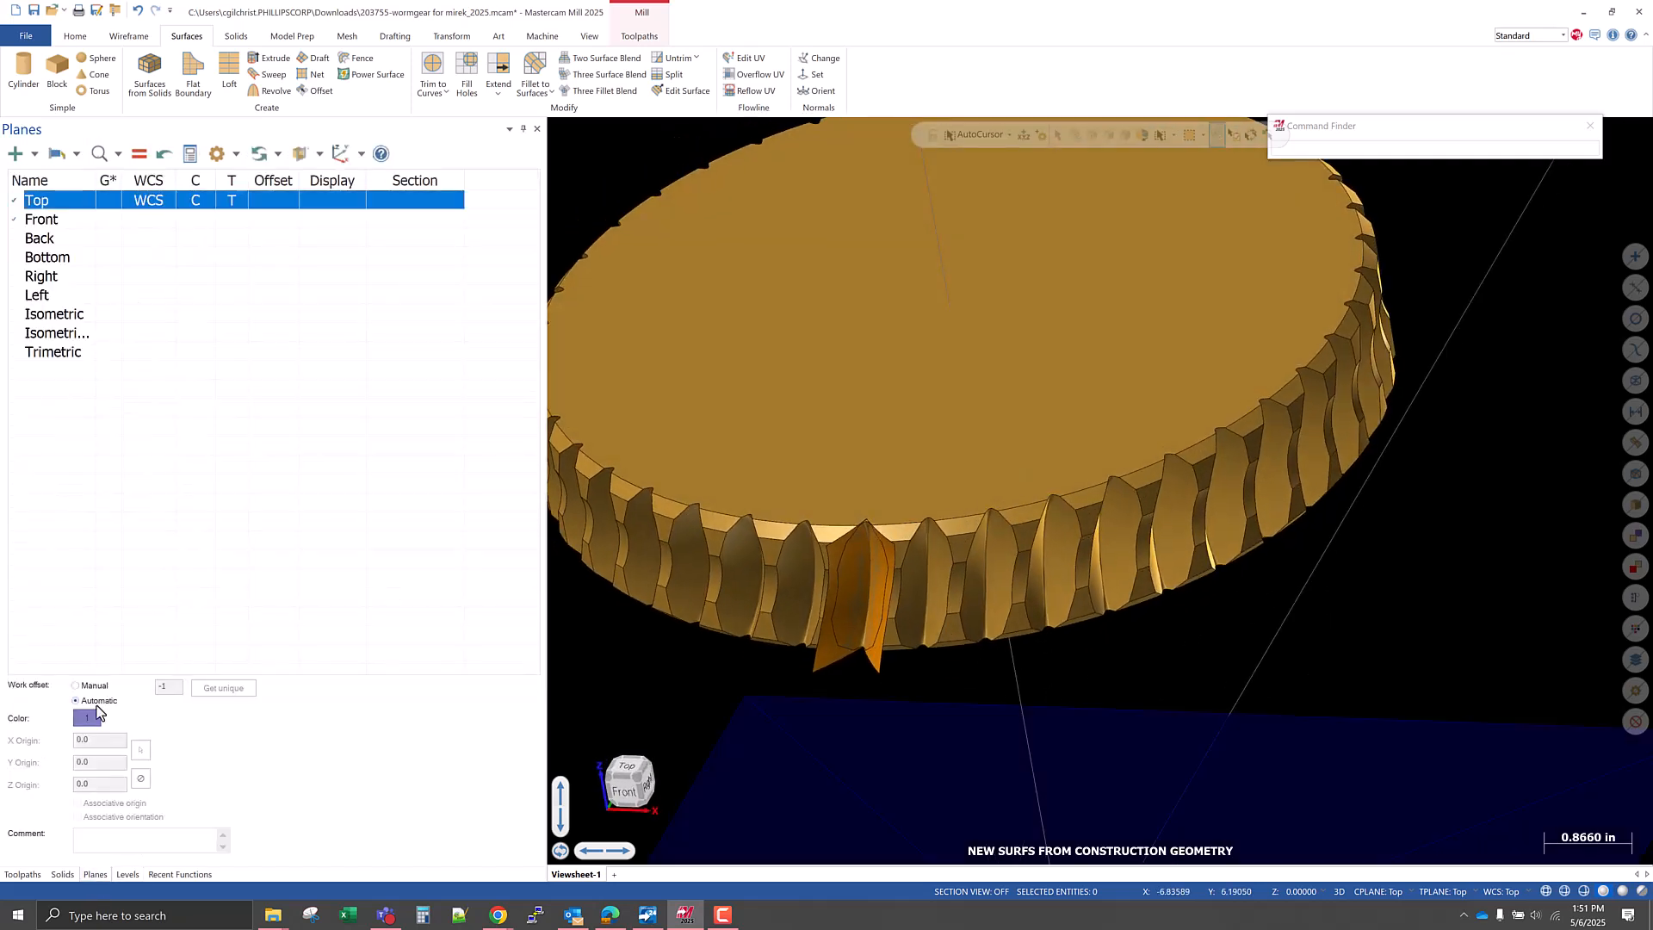
{"action": "left_click", "coordinate": [193, 214]}
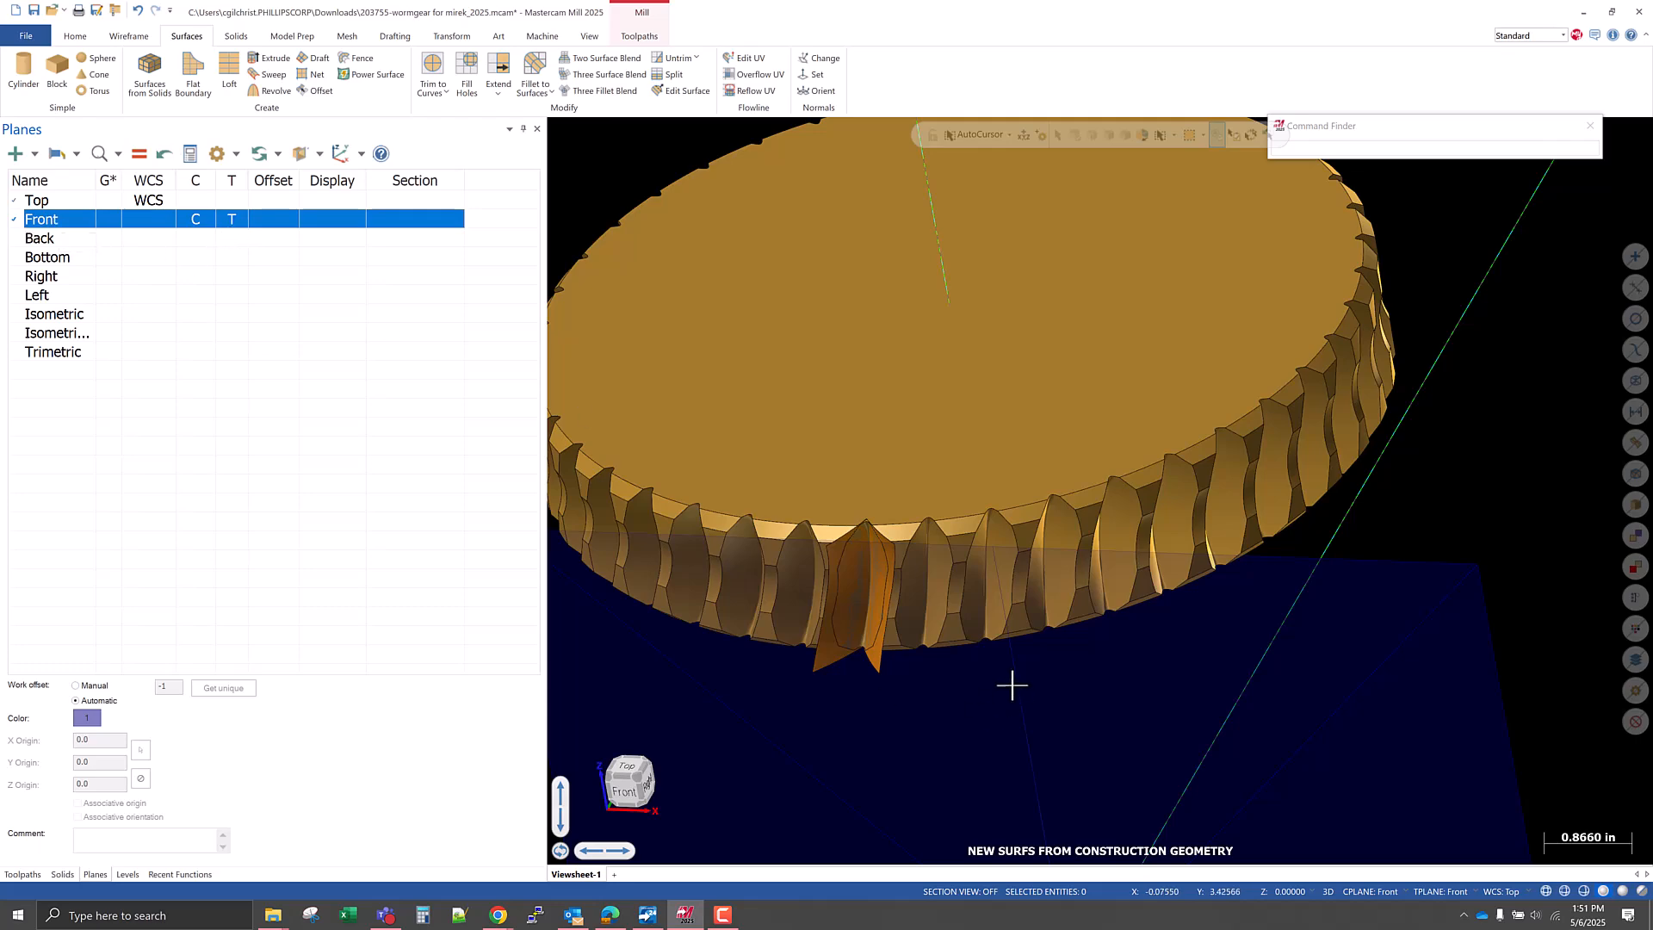
{"action": "middle_click_drag", "start_coordinate": [1061, 699], "coordinate": [982, 686]}
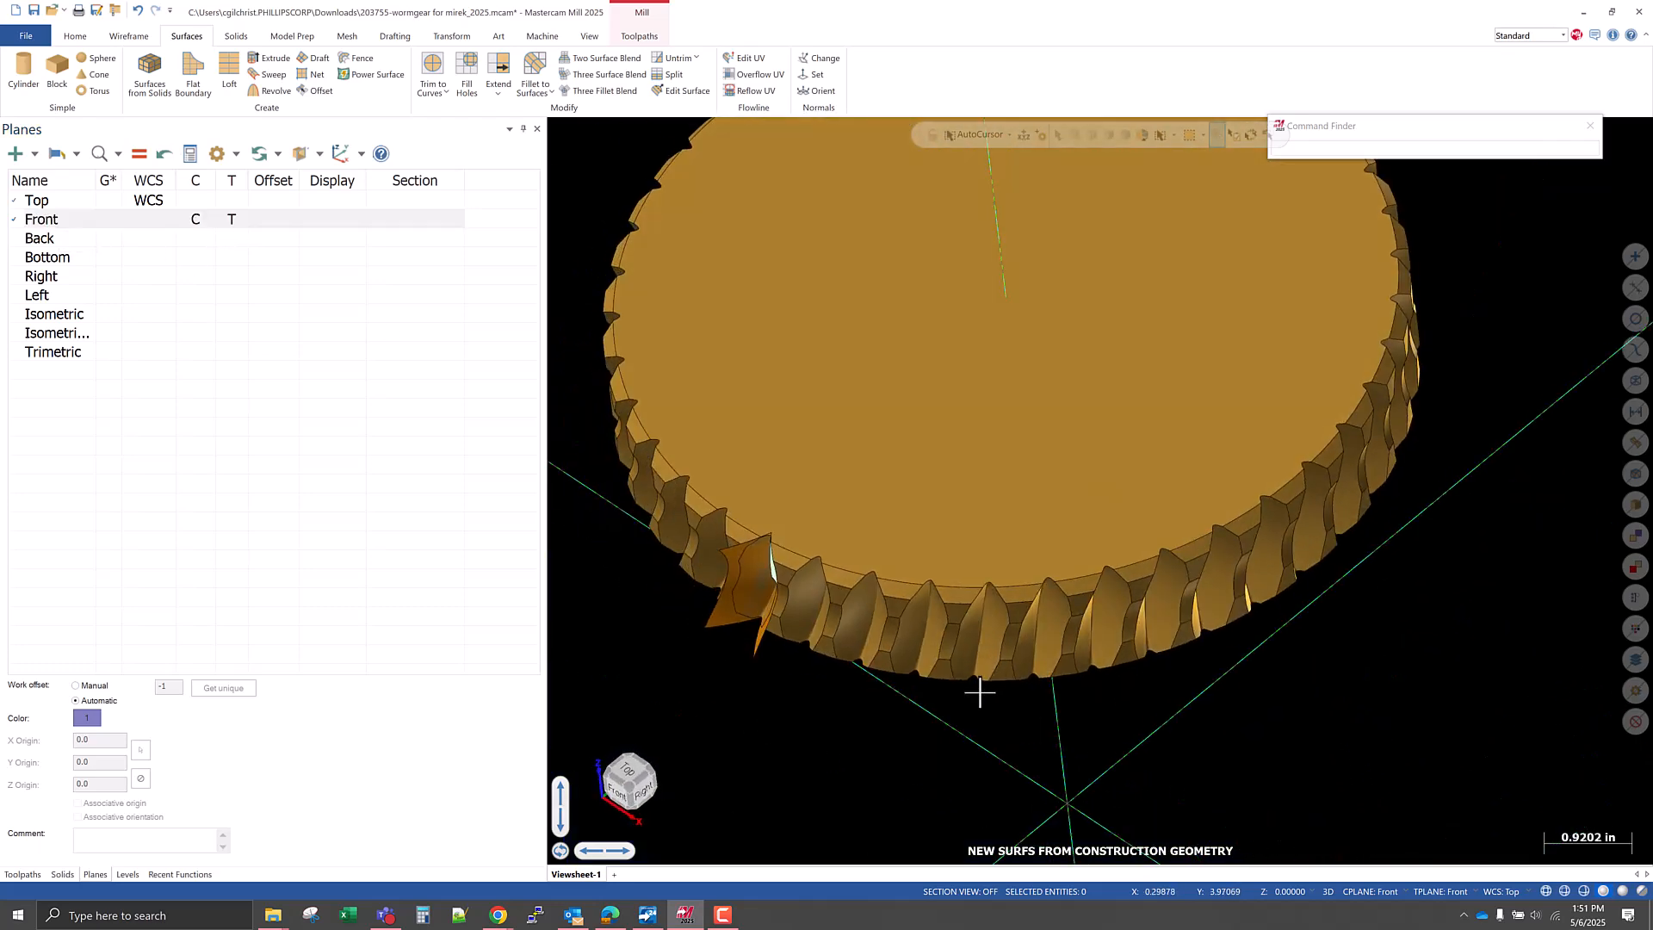
Take the construction depth from the corner point on the tooth gap's edge and round it to 4.25.
{"action": "right_click", "coordinate": [855, 510]}
{"action": "left_click", "coordinate": [953, 494]}
{"action": "scroll", "coordinate": [714, 579], "scroll_direction": "up", "scroll_amount": 8}
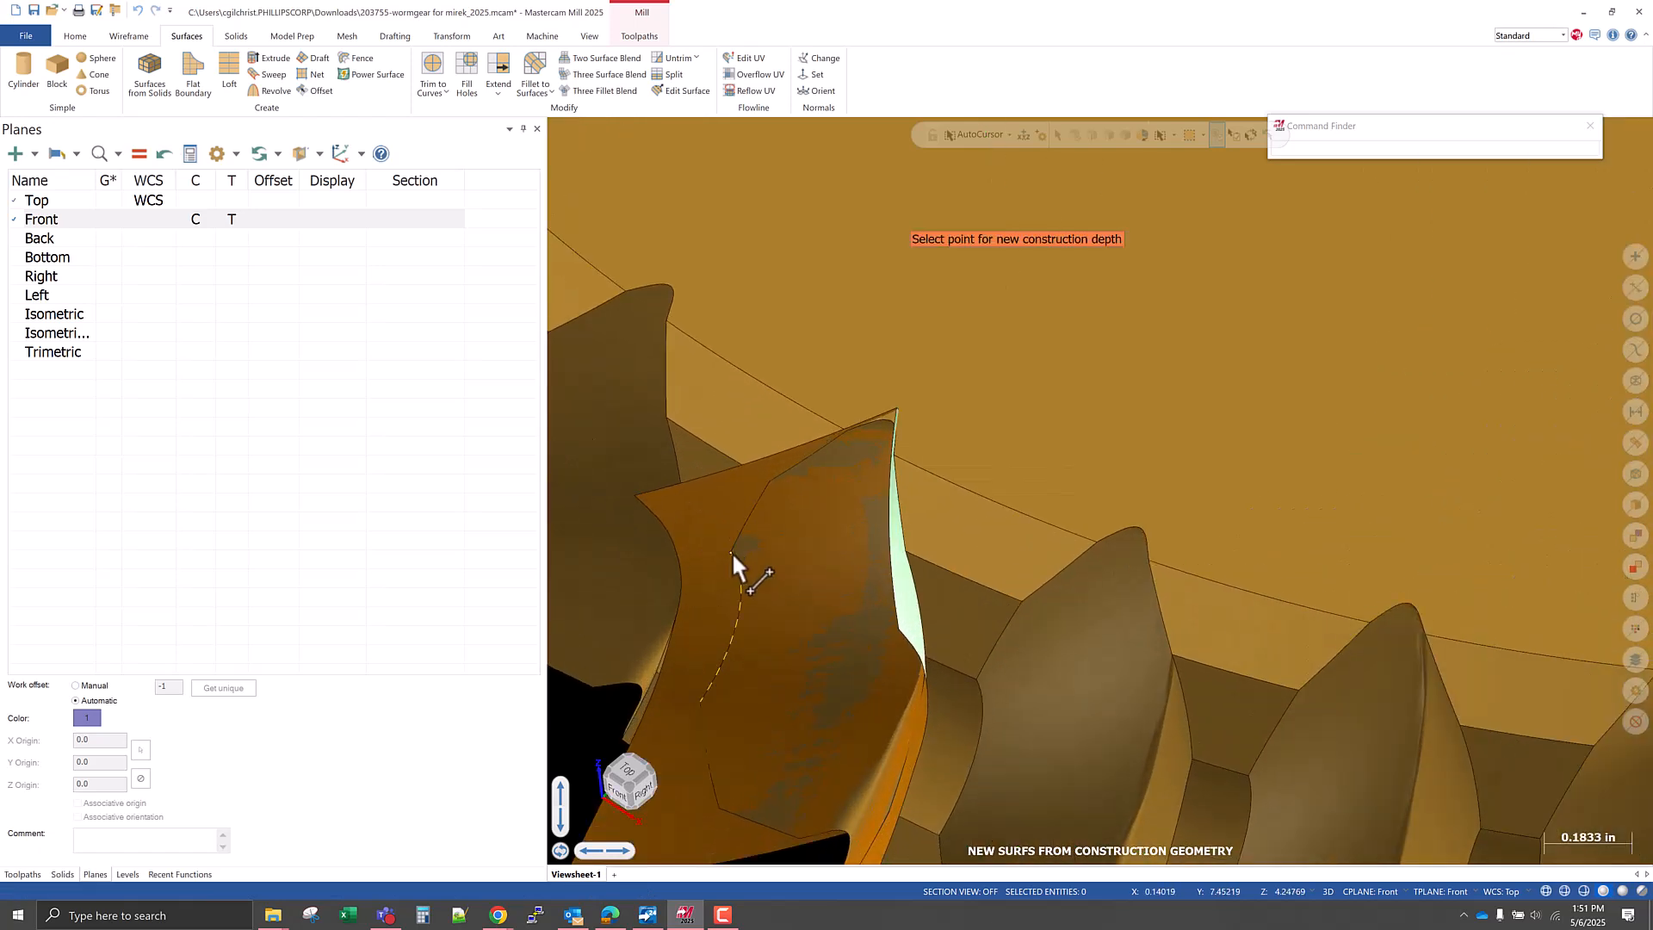
{"action": "left_click", "coordinate": [731, 553]}
{"action": "right_click", "coordinate": [961, 480]}
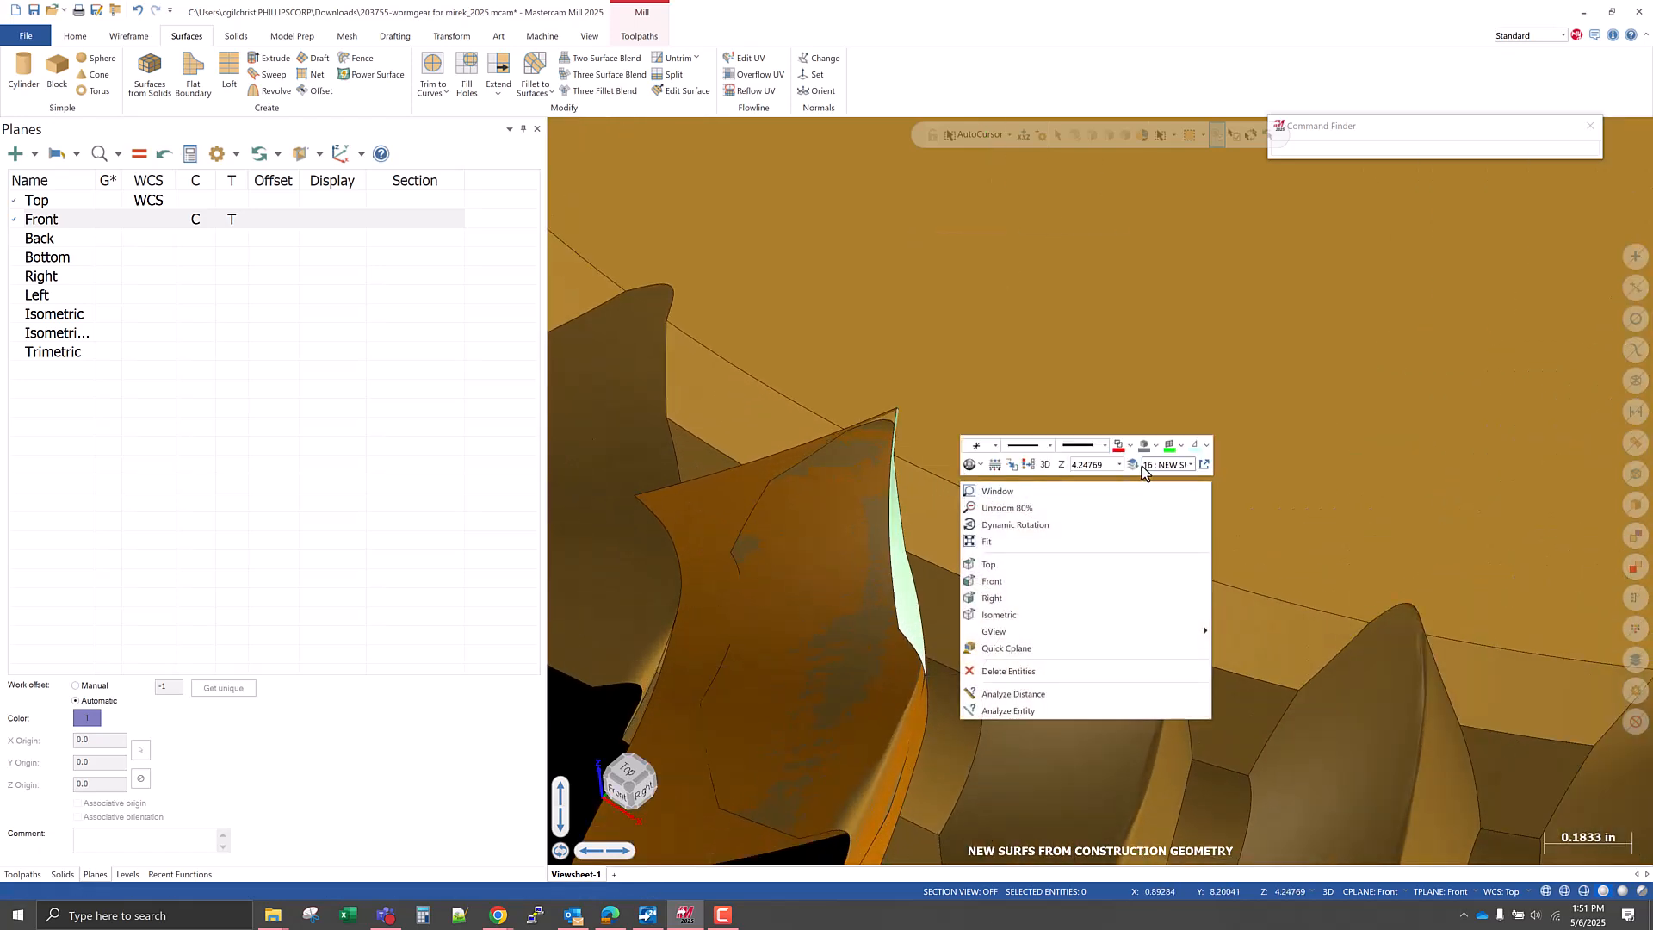
{"action": "left_click", "coordinate": [1089, 466]}
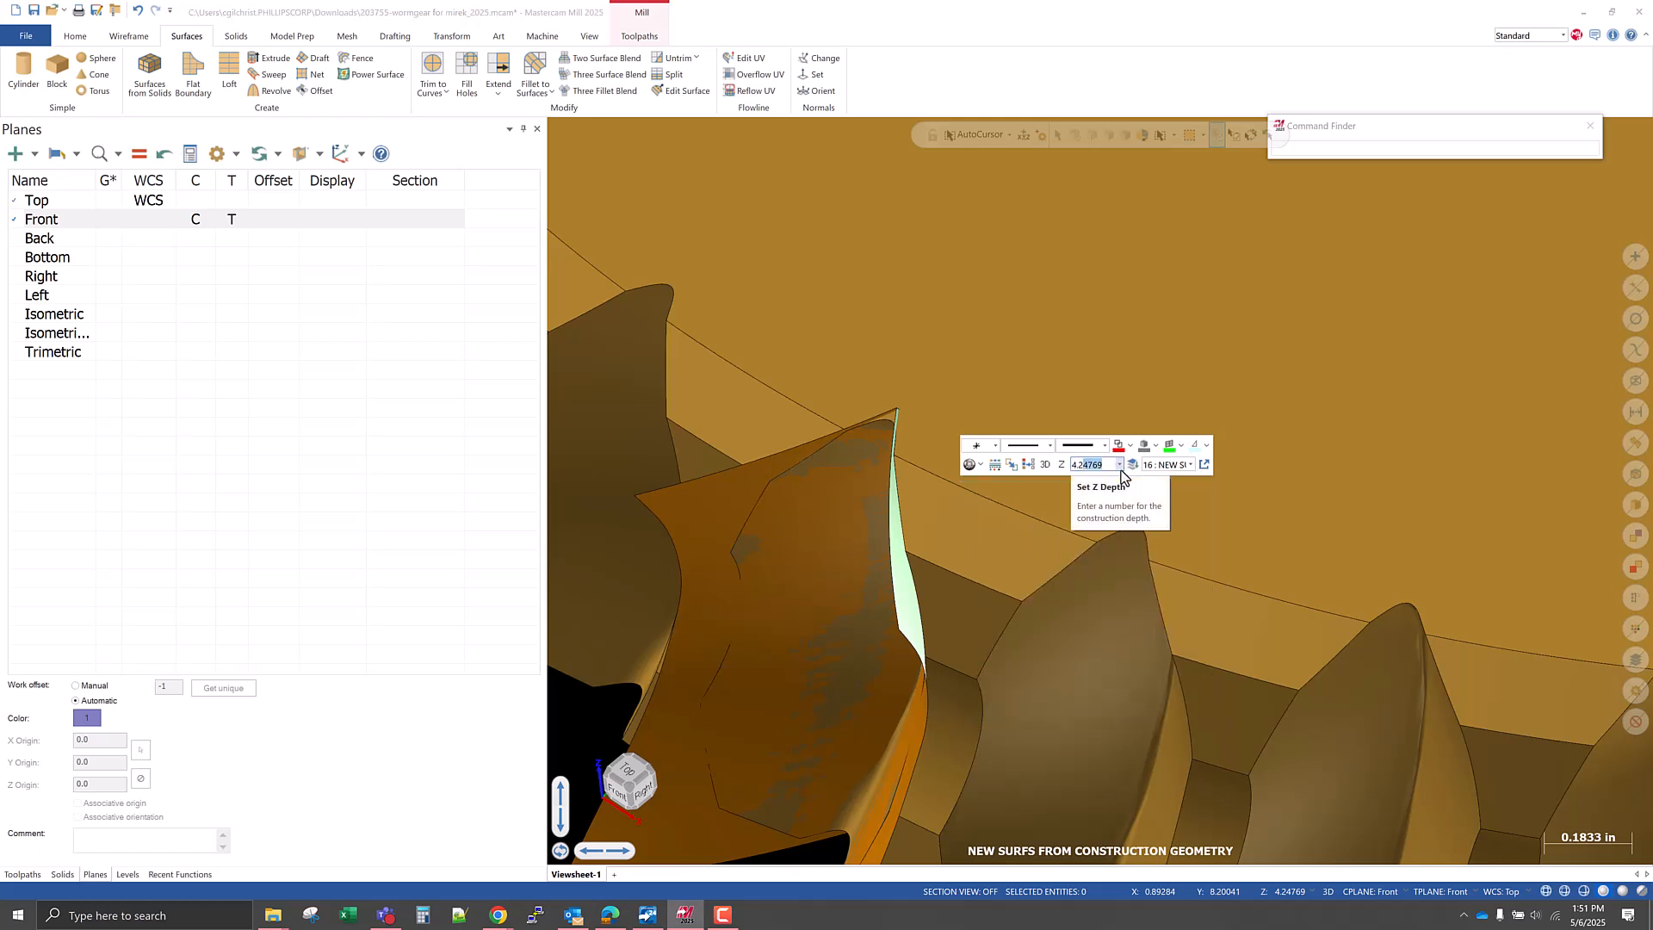
{"action": "key", "text": "Return"}
{"action": "scroll", "coordinate": [996, 428], "scroll_direction": "down", "scroll_amount": 5}
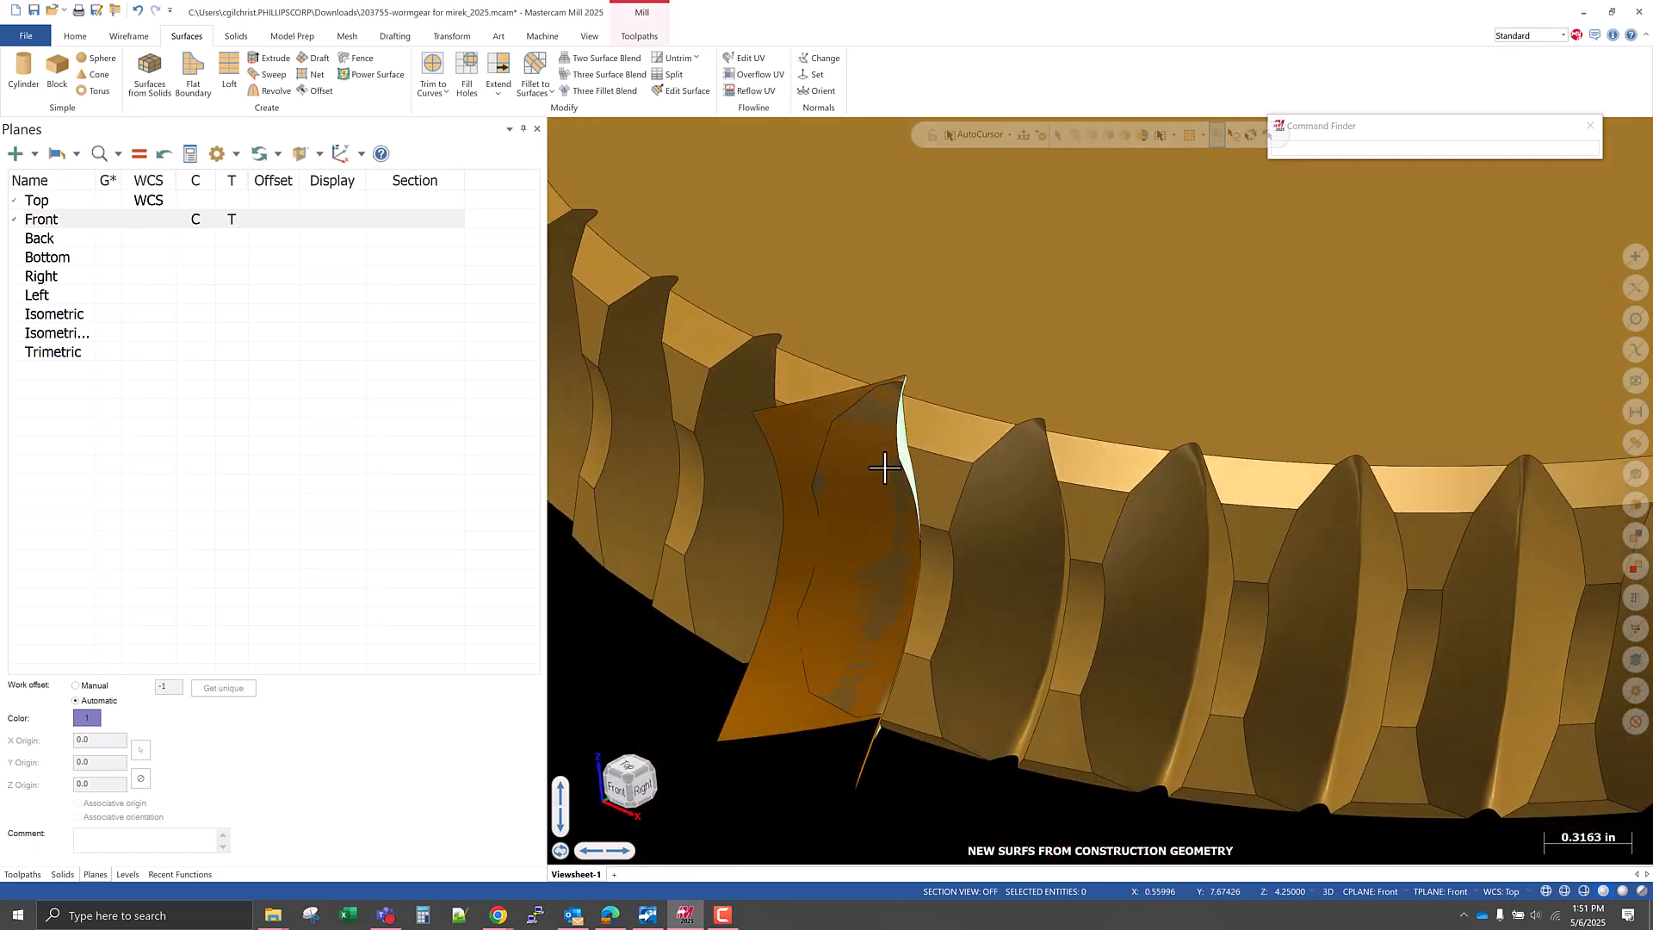
Set the construction depth to 4.28 and switch construction to 2D mode.
{"action": "right_click", "coordinate": [911, 331]}
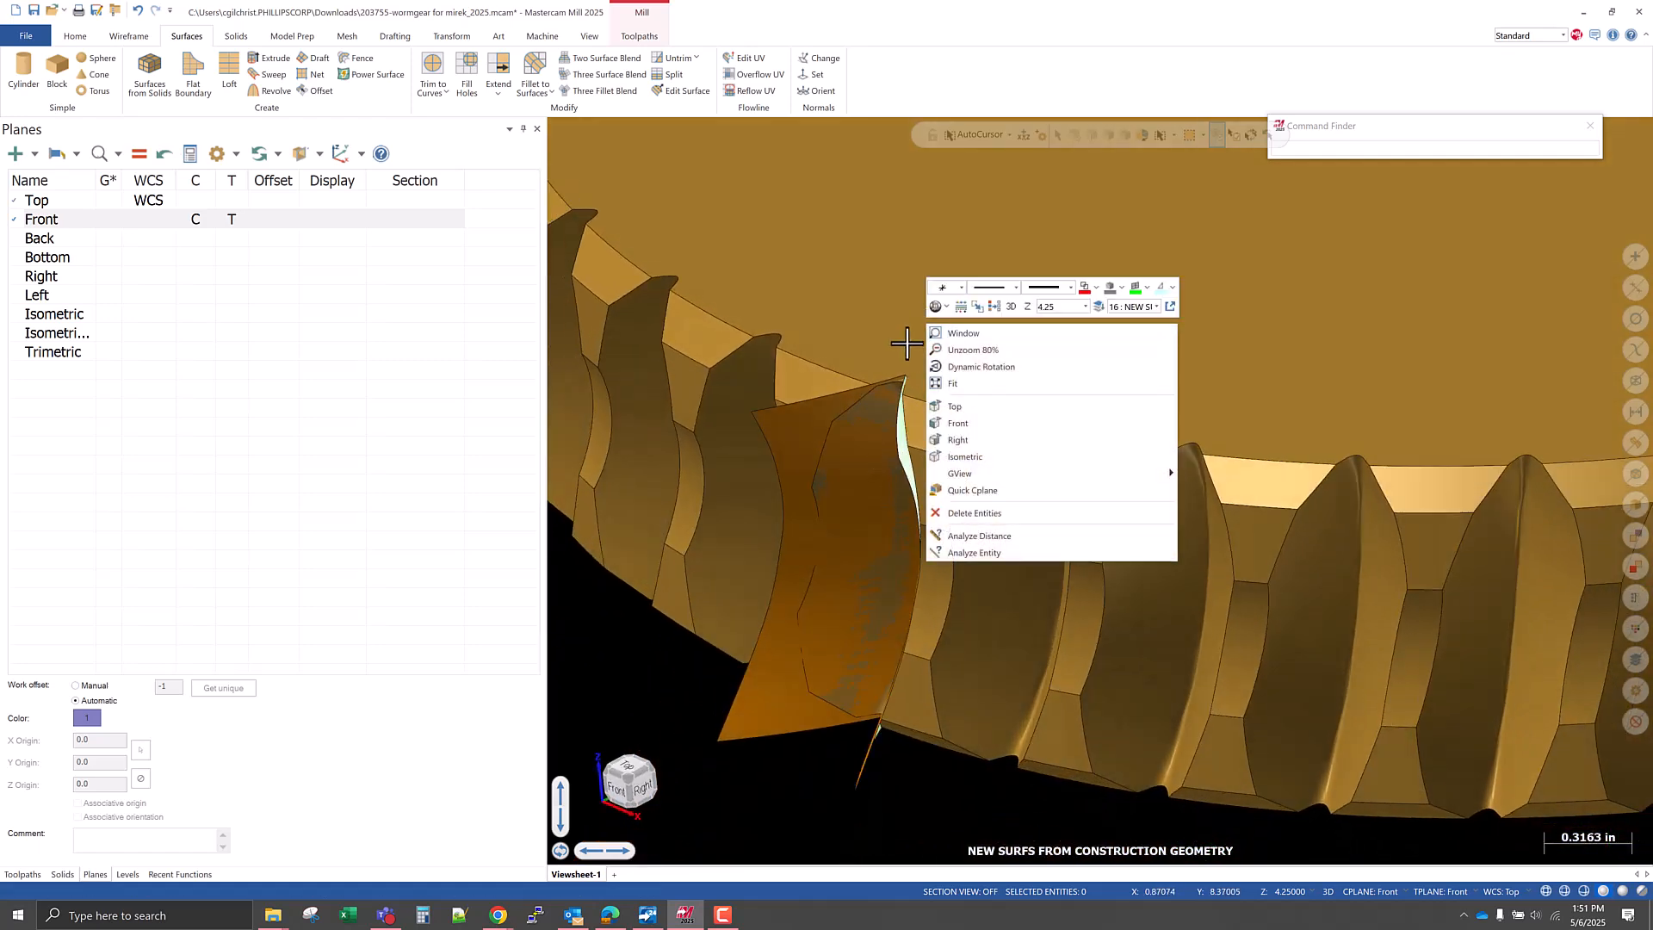
{"action": "left_click", "coordinate": [1059, 306]}
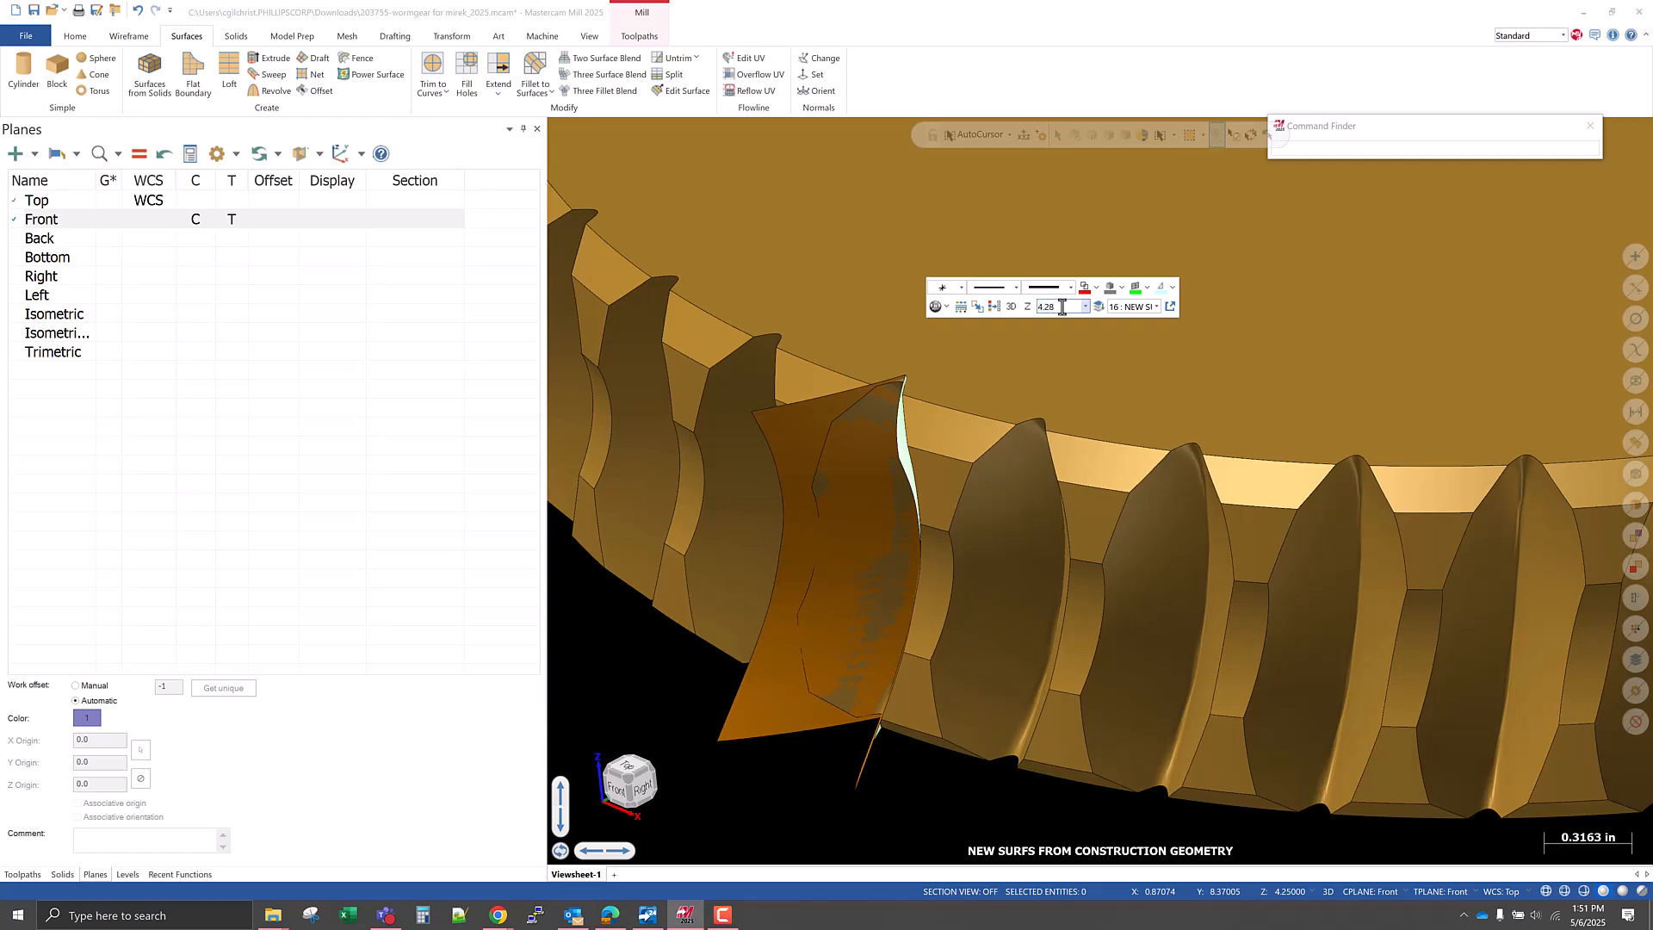
{"action": "type", "text": "4.28"}
{"action": "key", "text": "Return"}
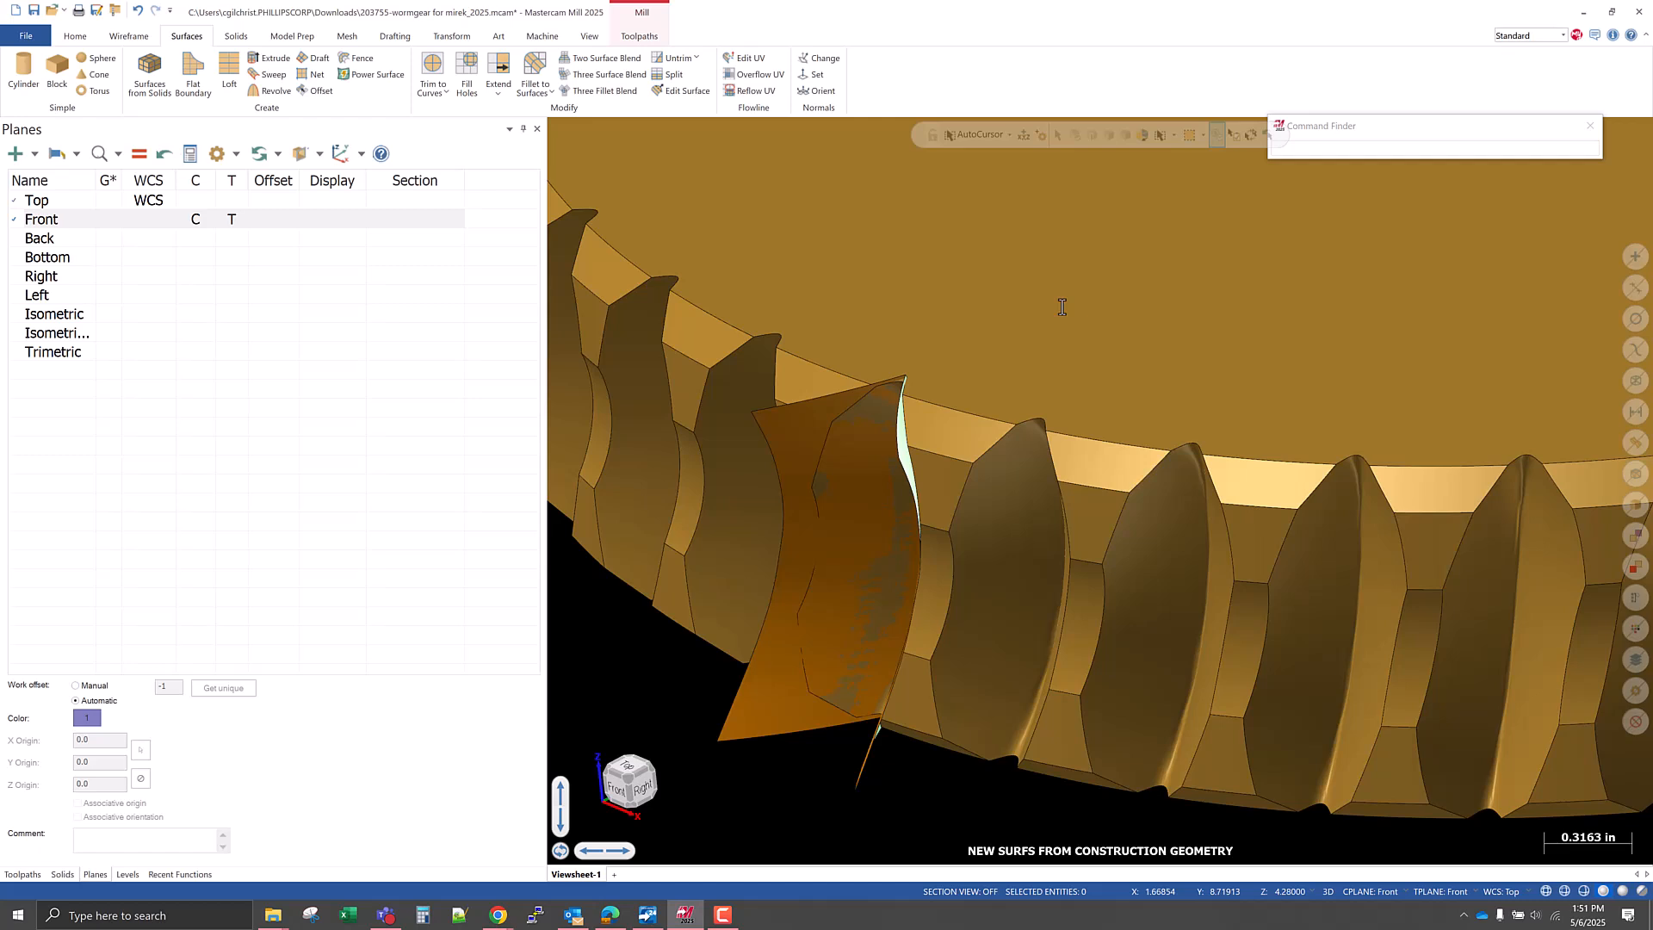
{"action": "scroll", "coordinate": [1108, 423], "scroll_direction": "down", "scroll_amount": 2}
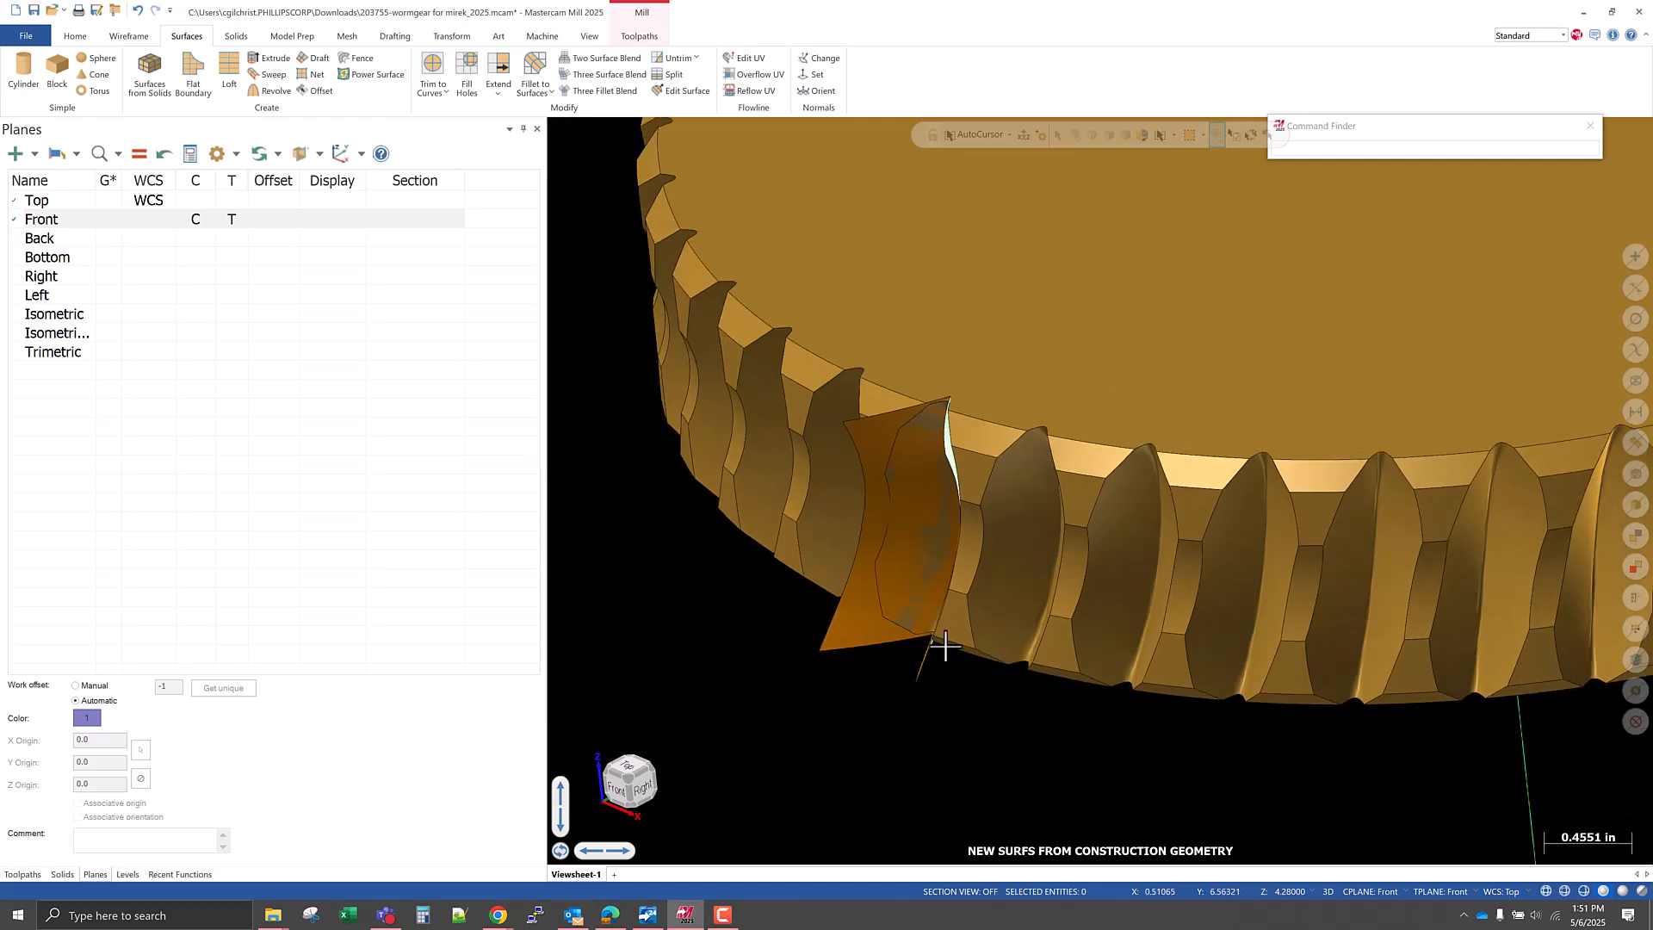
{"action": "right_click", "coordinate": [846, 729]}
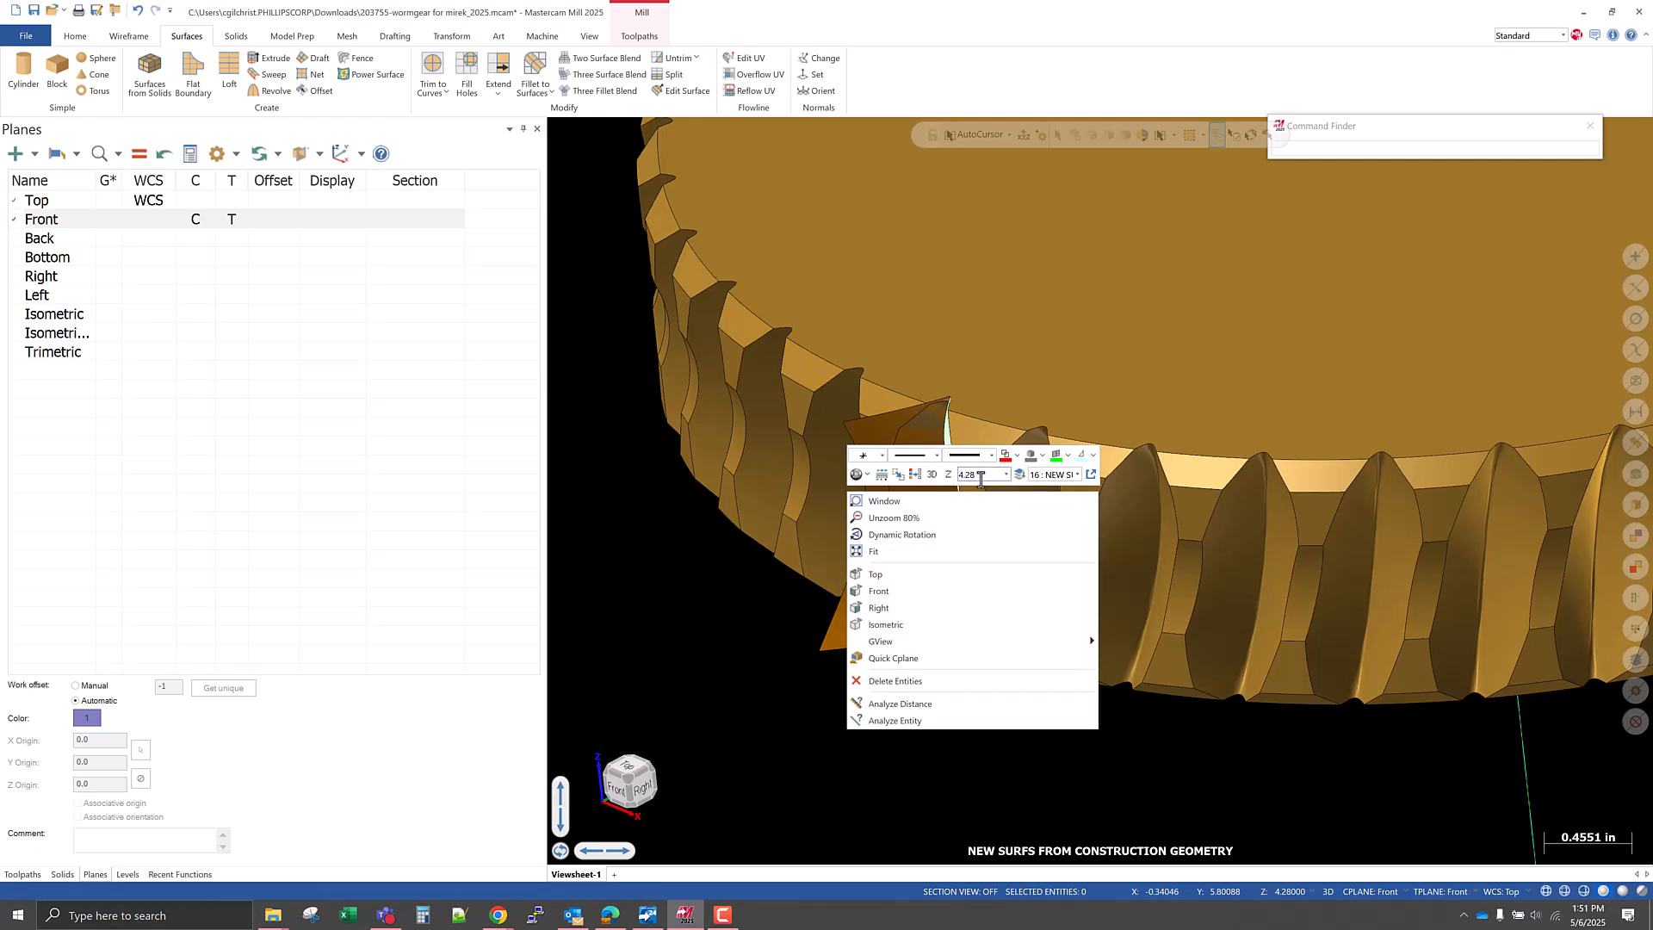
{"action": "left_click", "coordinate": [931, 474]}
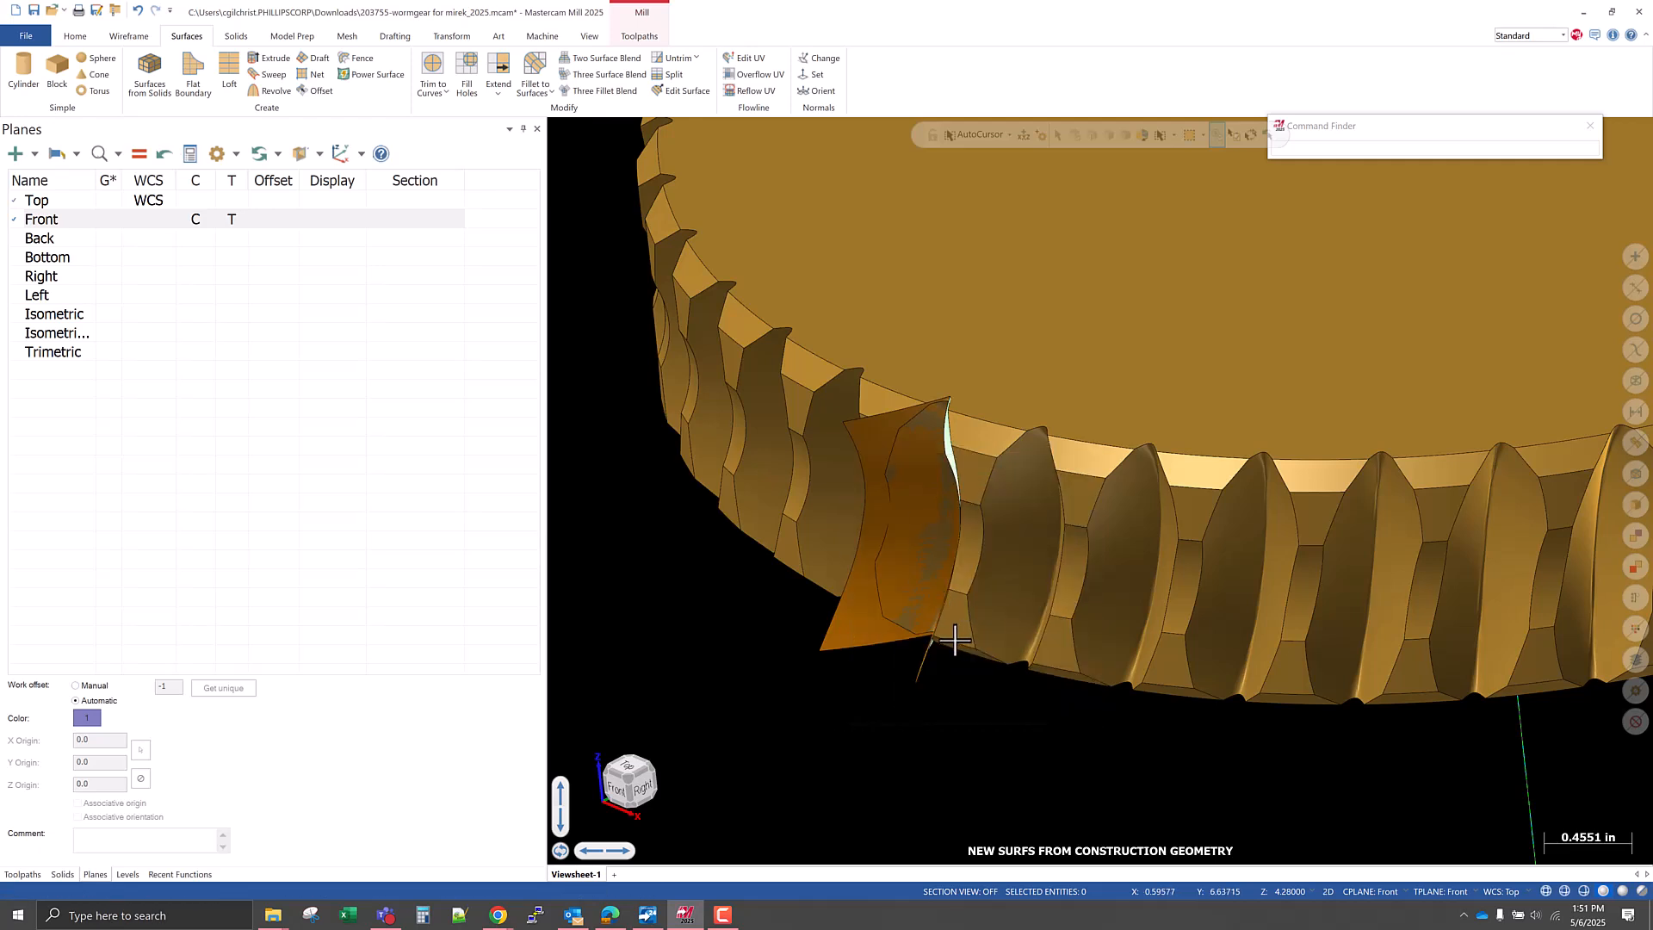
In the Front view, draw a rectangle with a surface, about 2.82 by 3.10 in, covering the extended net surfaces.
{"action": "right_click", "coordinate": [814, 730]}
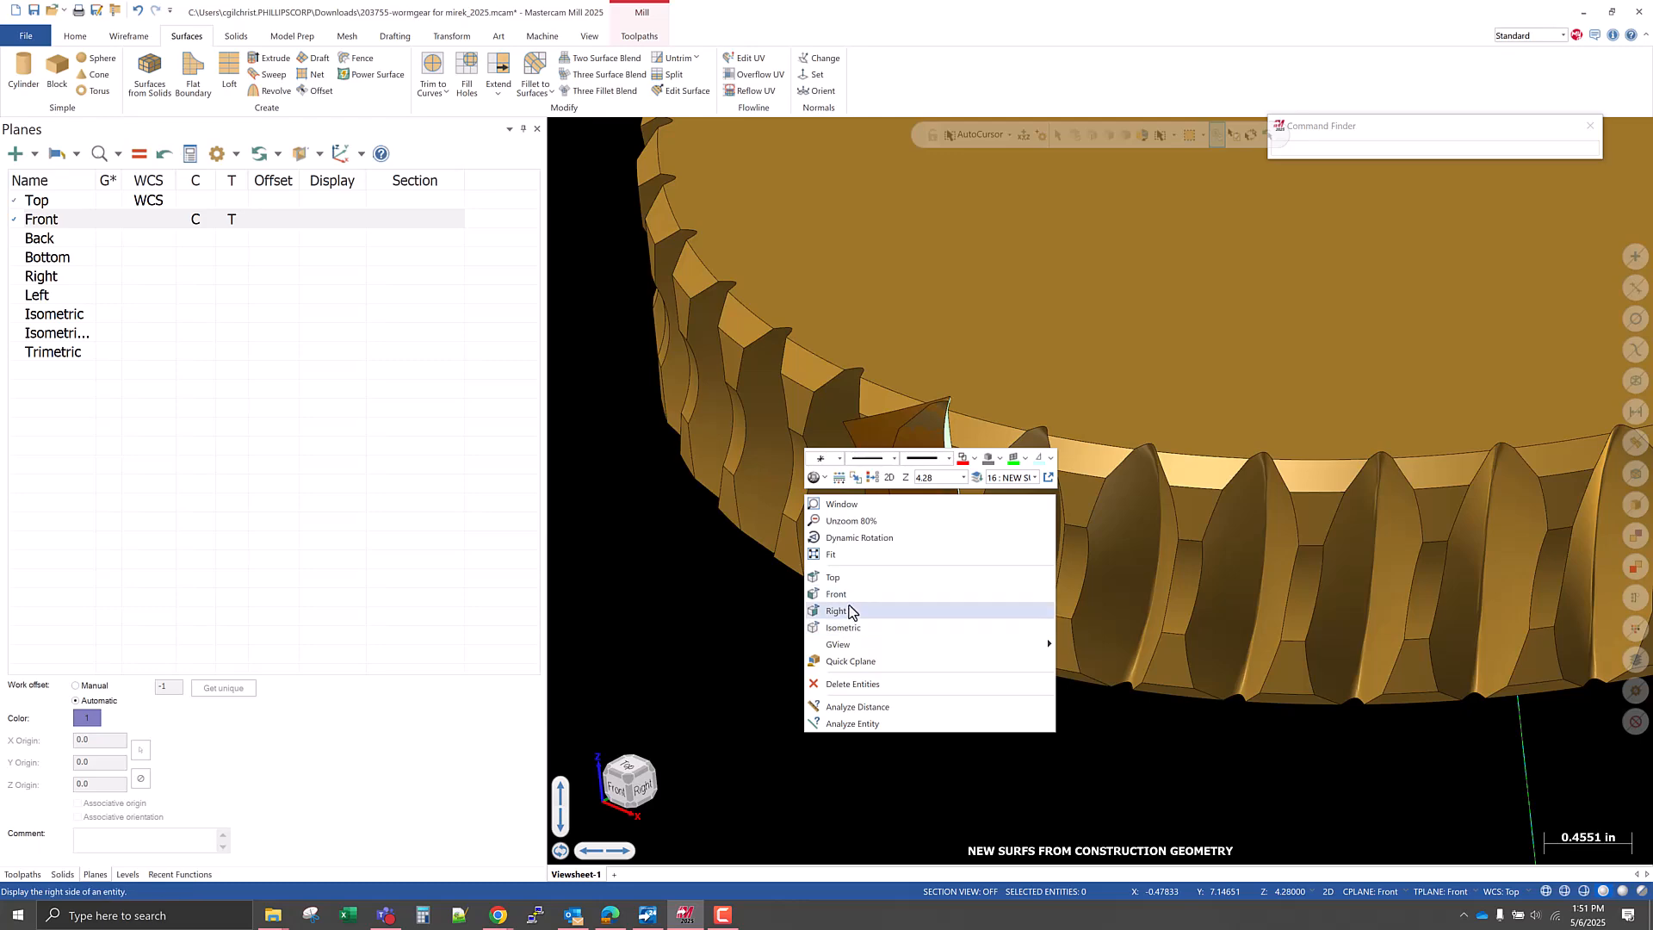
{"action": "left_click", "coordinate": [839, 594]}
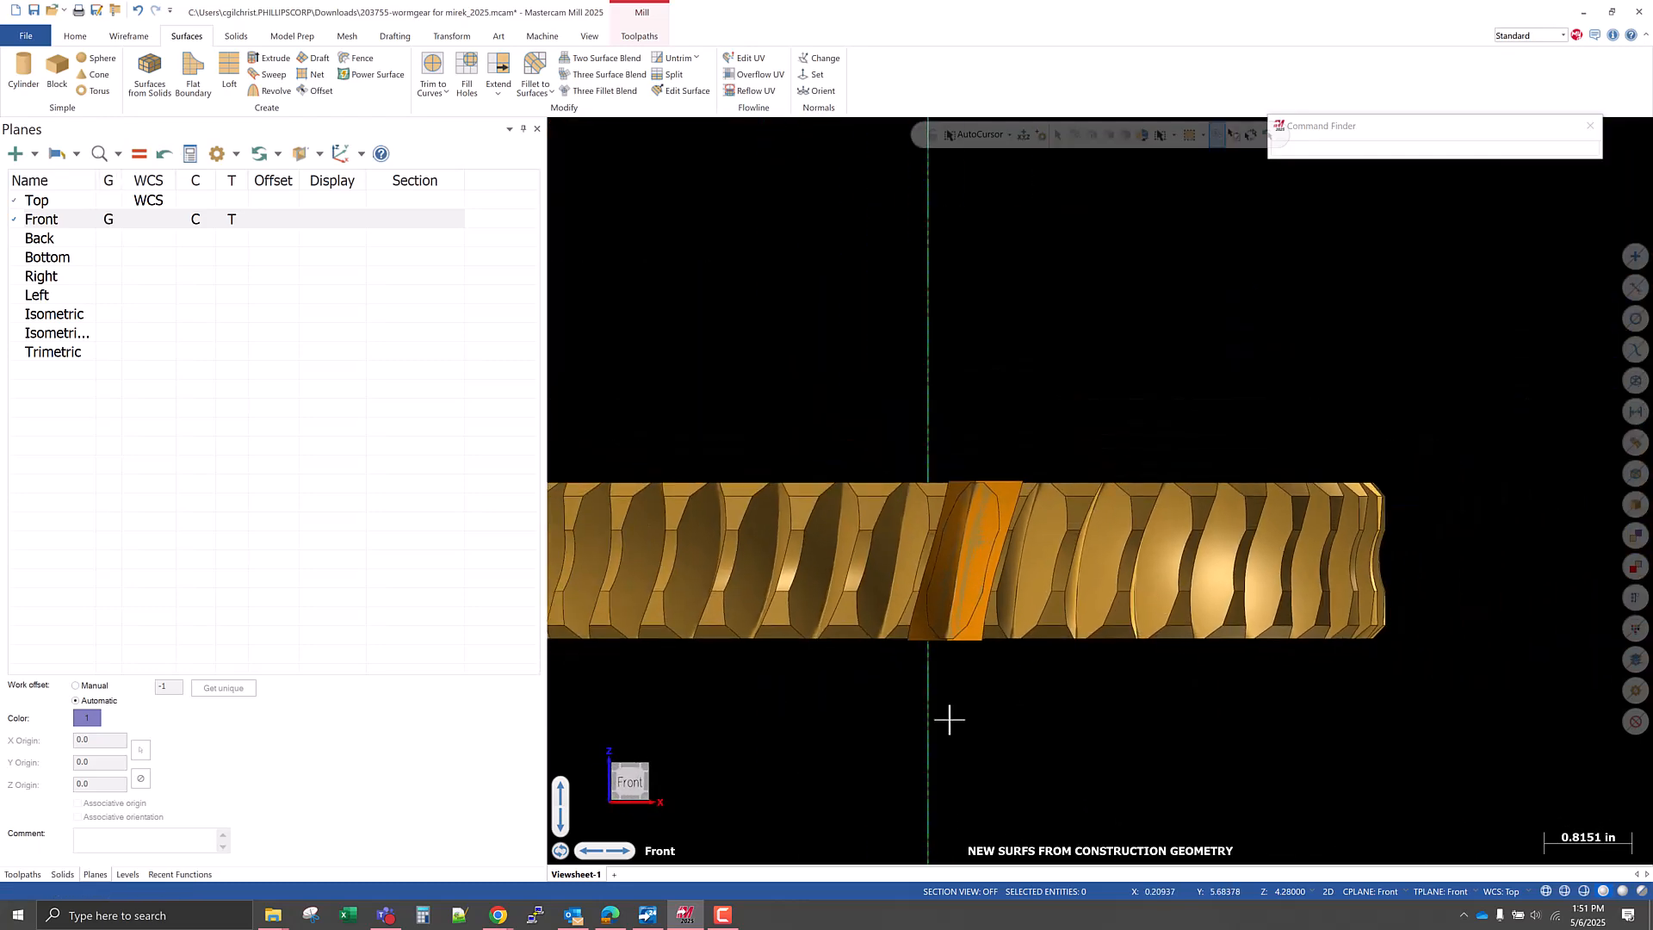
{"action": "scroll", "coordinate": [278, 52], "scroll_direction": "up", "scroll_amount": 1}
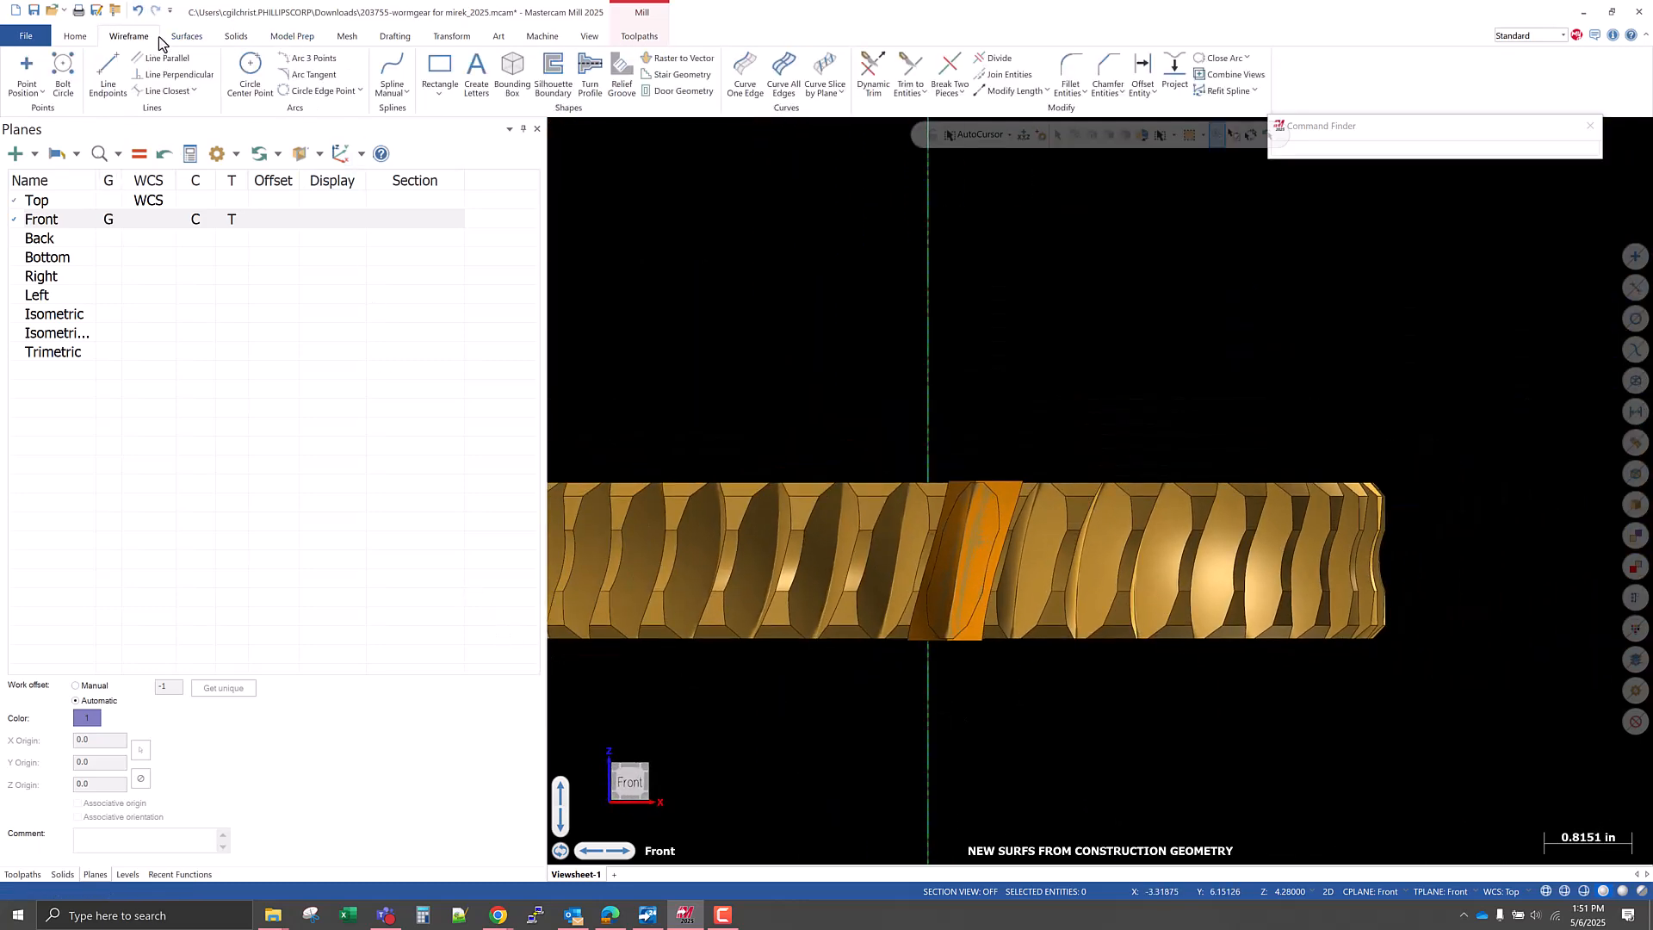
{"action": "left_click", "coordinate": [455, 78]}
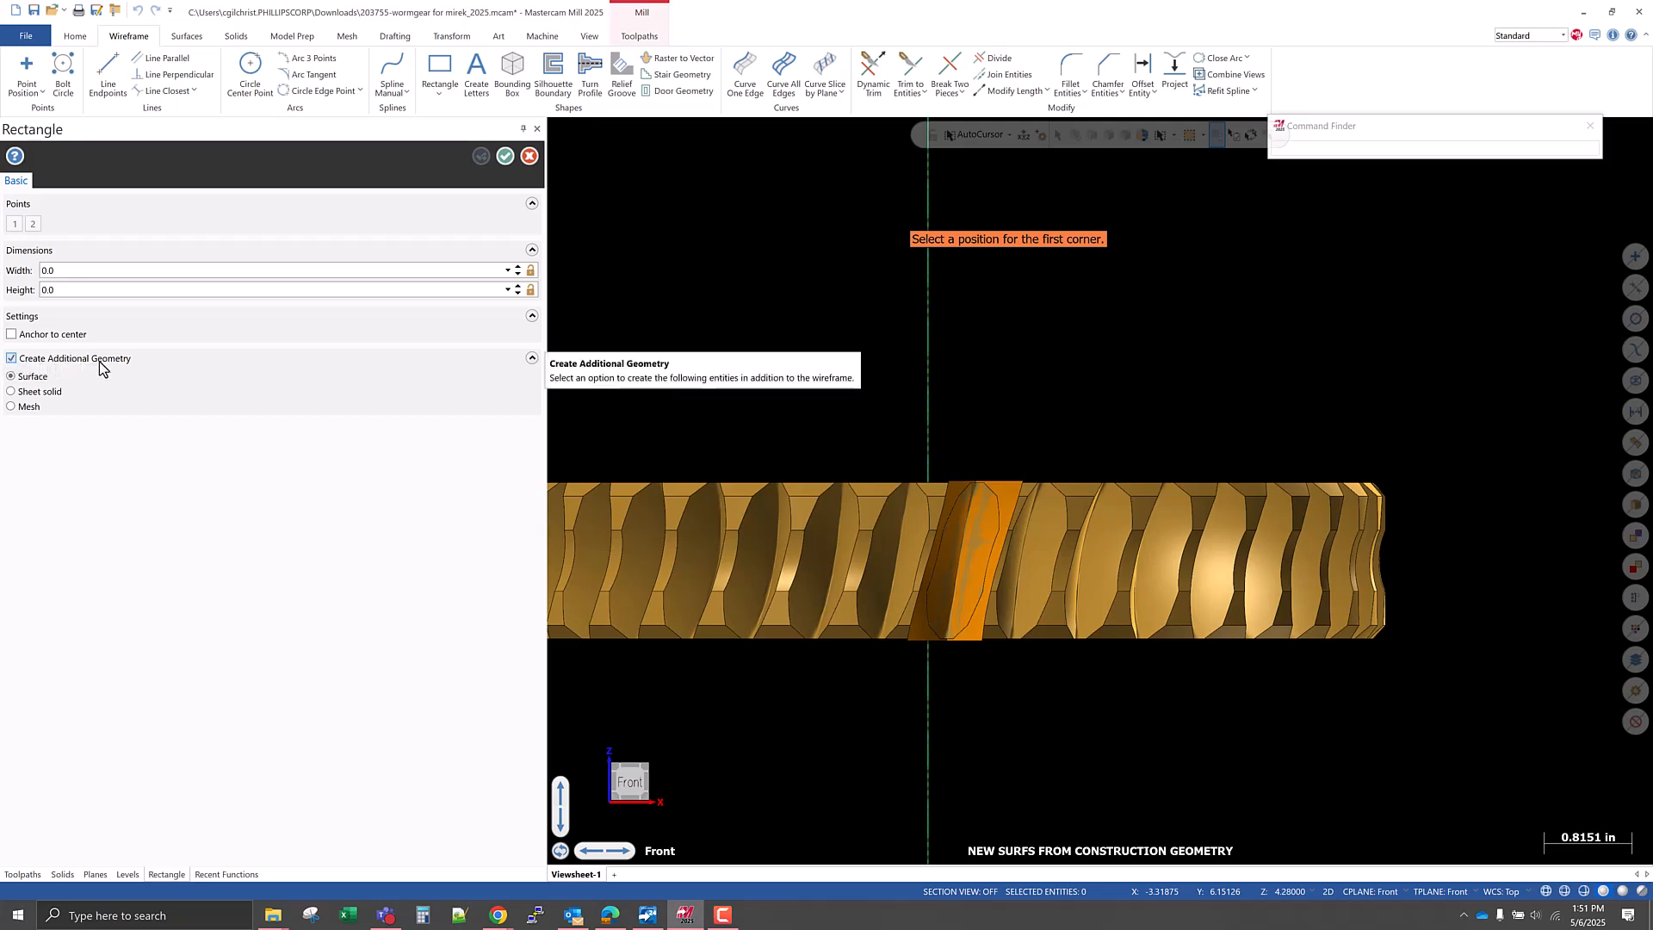
{"action": "left_click", "coordinate": [896, 496]}
{"action": "left_click", "coordinate": [1111, 726]}
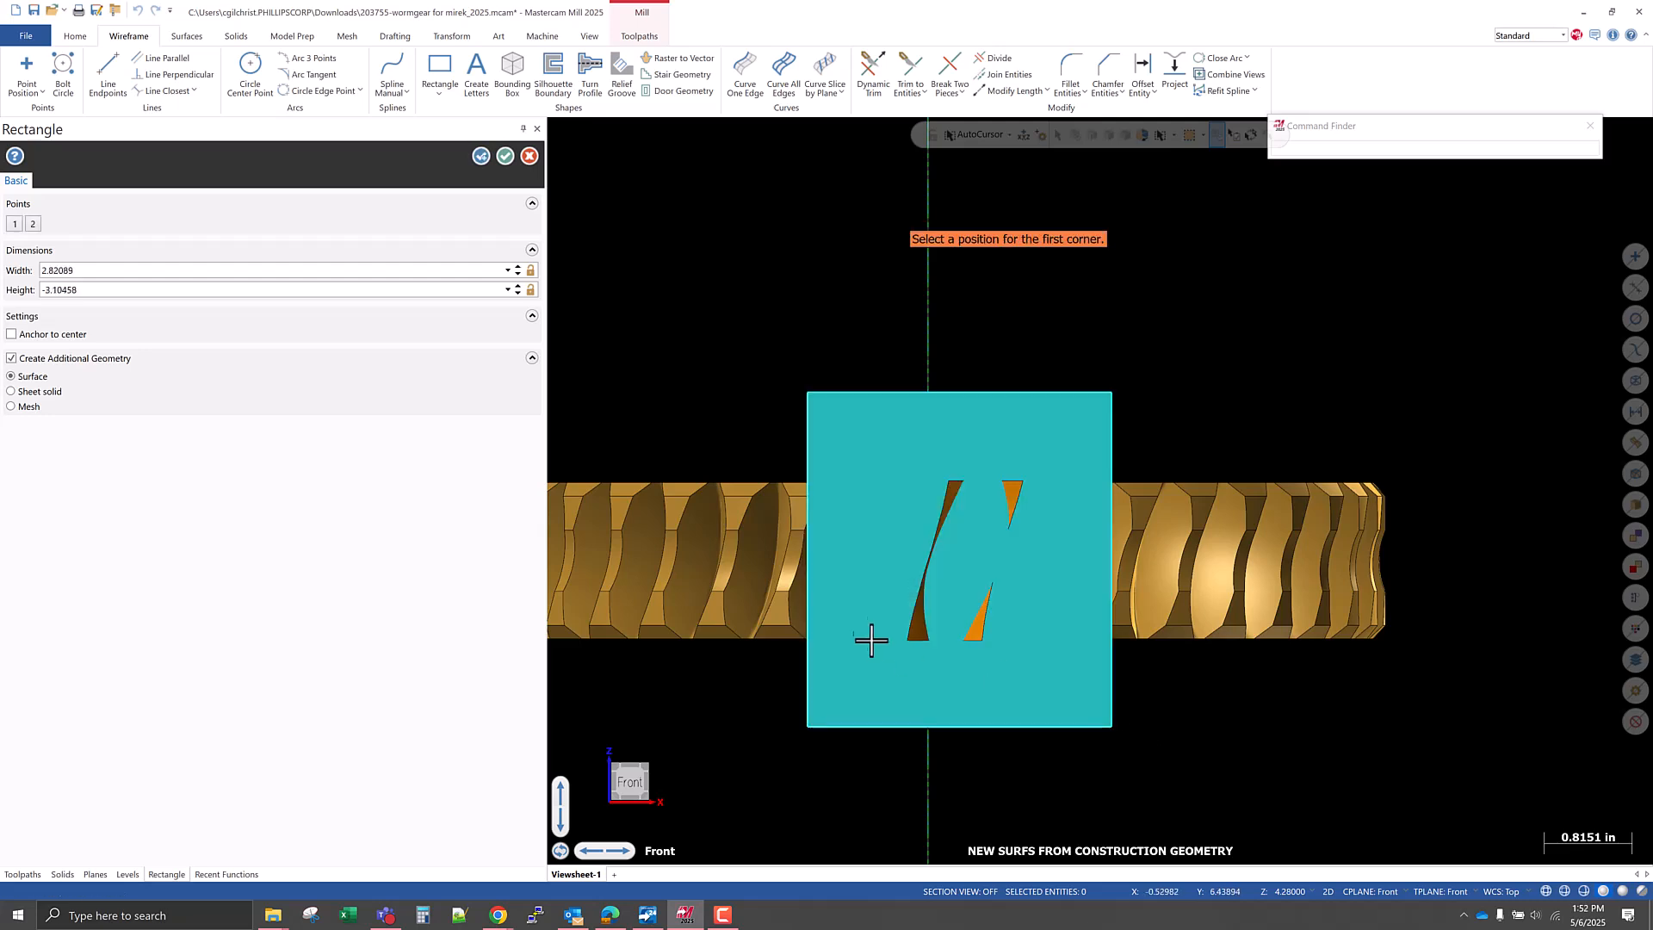
Inspect where the rectangular surface cuts the extended flanks above the gear teeth and accept the rectangle.
{"action": "middle_click_drag", "start_coordinate": [1011, 561], "coordinate": [1016, 384]}
{"action": "scroll", "coordinate": [1018, 513], "scroll_direction": "up", "scroll_amount": 8}
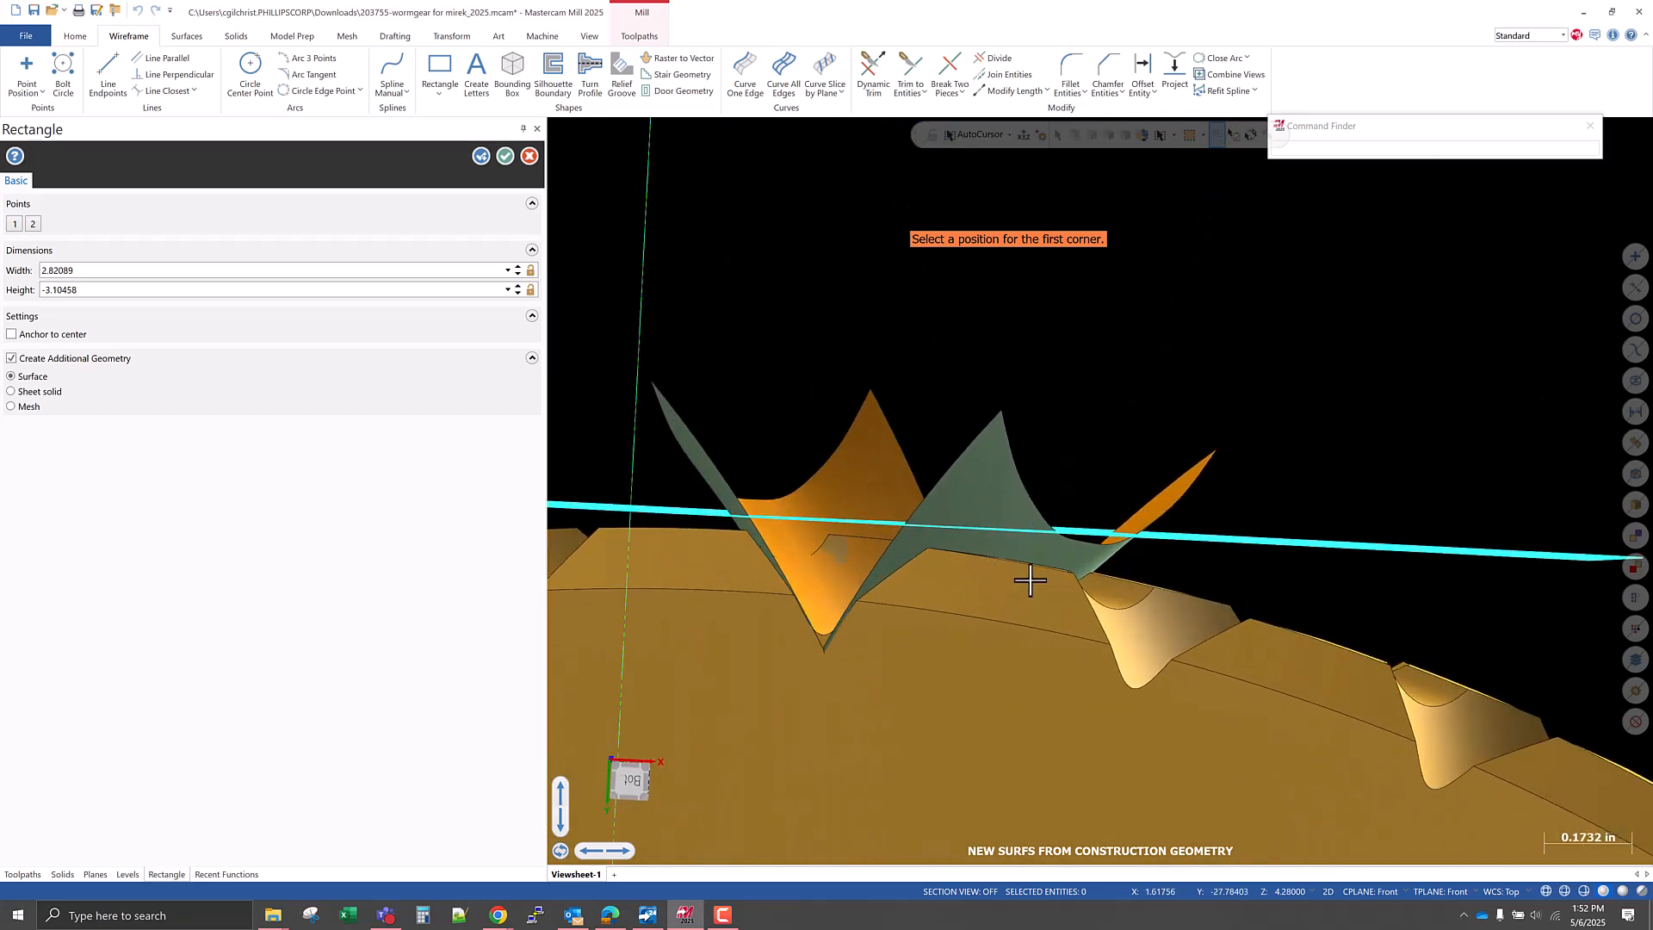
{"action": "middle_click_drag", "start_coordinate": [1080, 582], "coordinate": [1127, 579]}
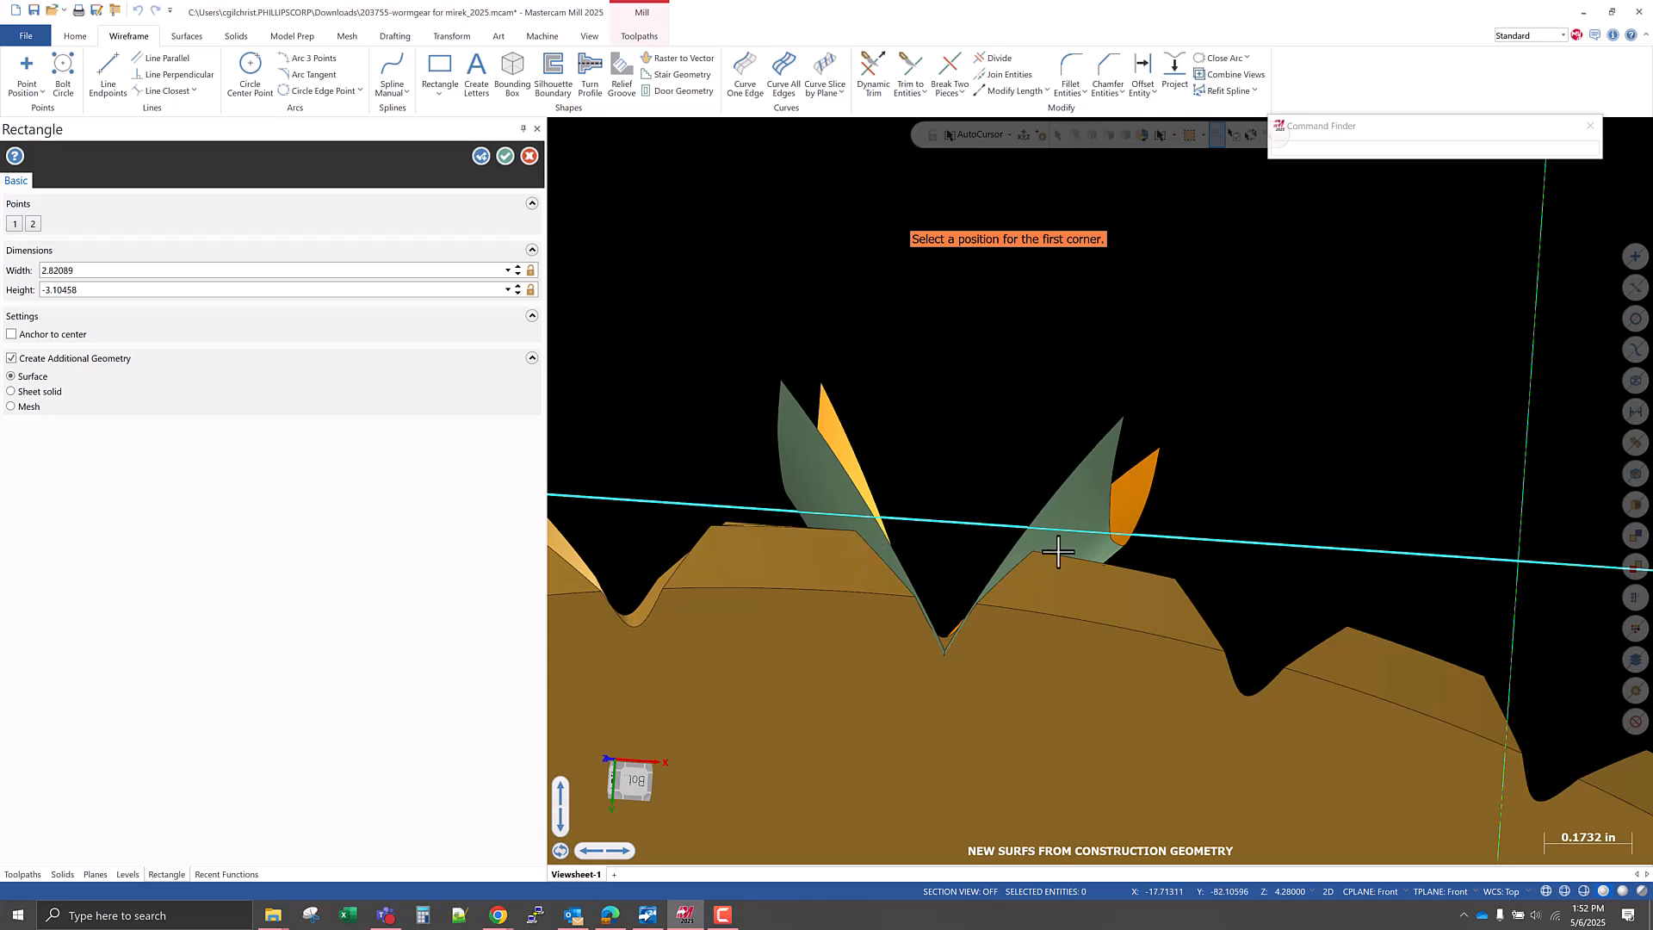
{"action": "middle_click_drag", "start_coordinate": [1046, 535], "coordinate": [1044, 537]}
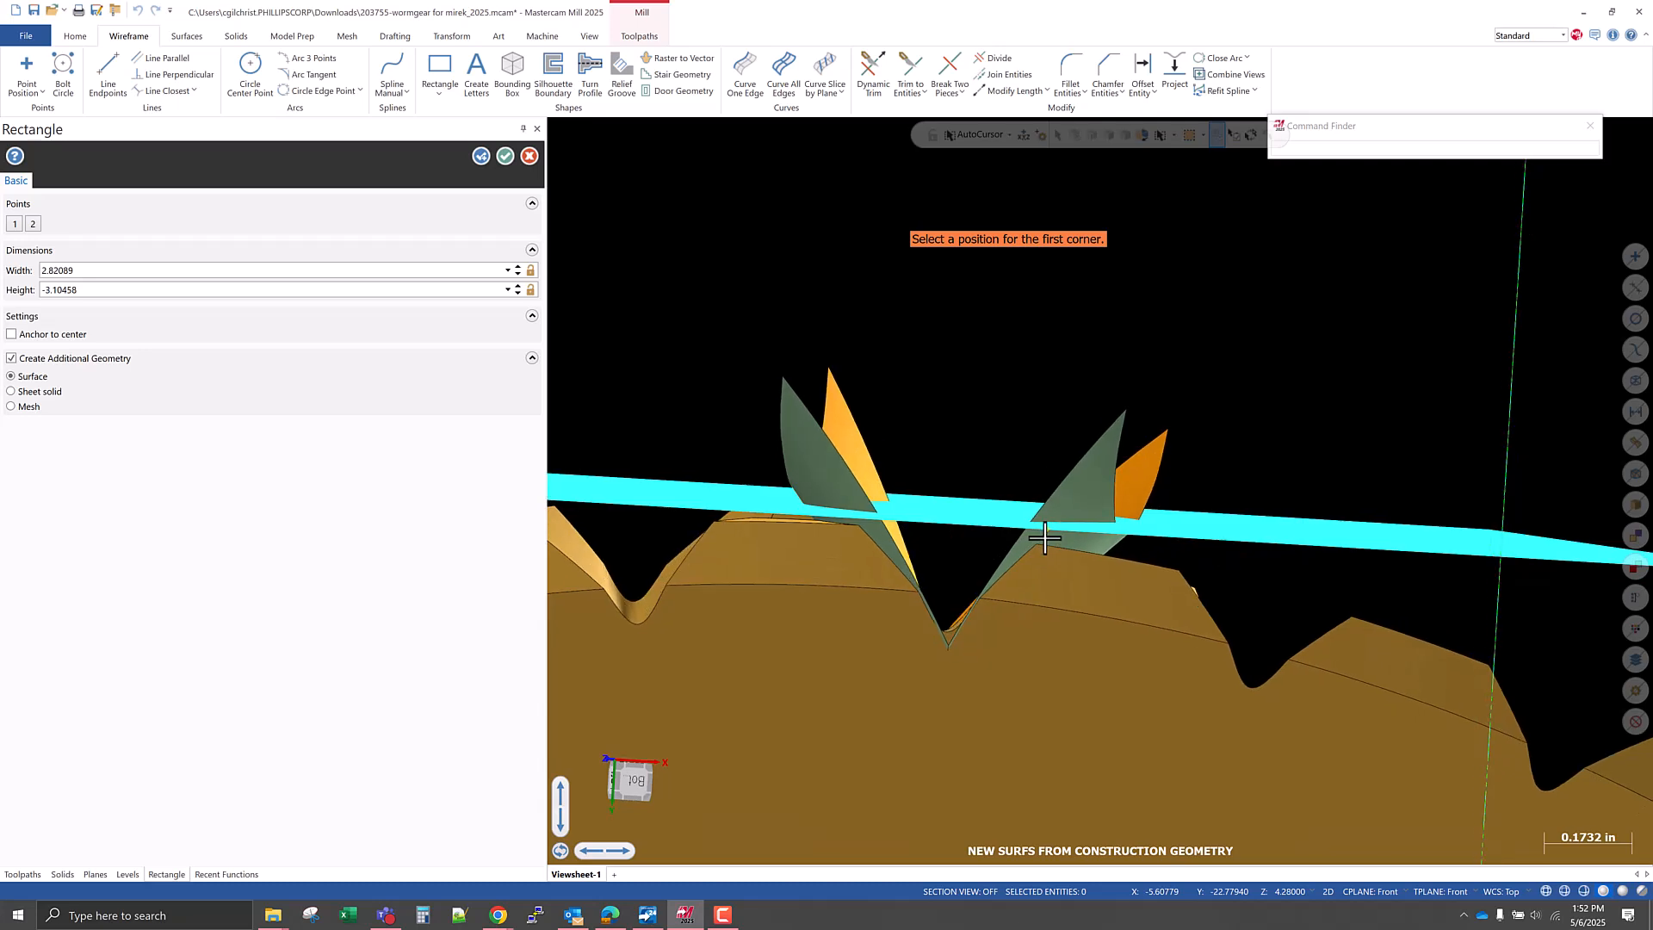
{"action": "scroll", "coordinate": [1044, 538], "scroll_direction": "down", "scroll_amount": 3}
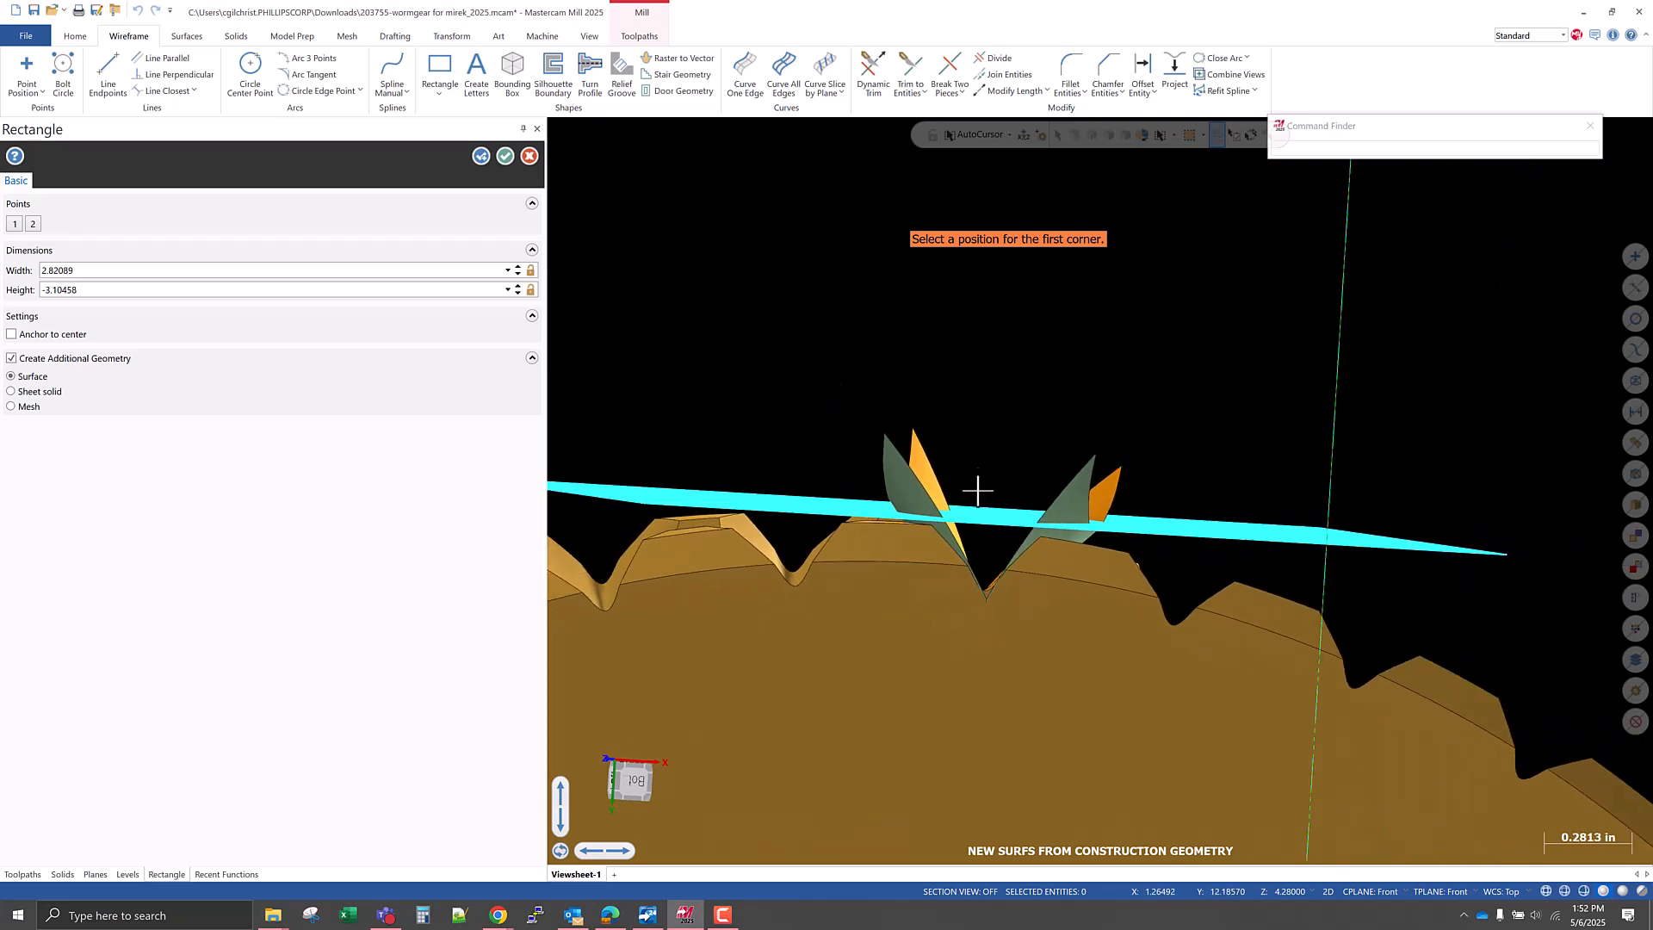
{"action": "scroll", "coordinate": [974, 481], "scroll_direction": "down", "scroll_amount": 2}
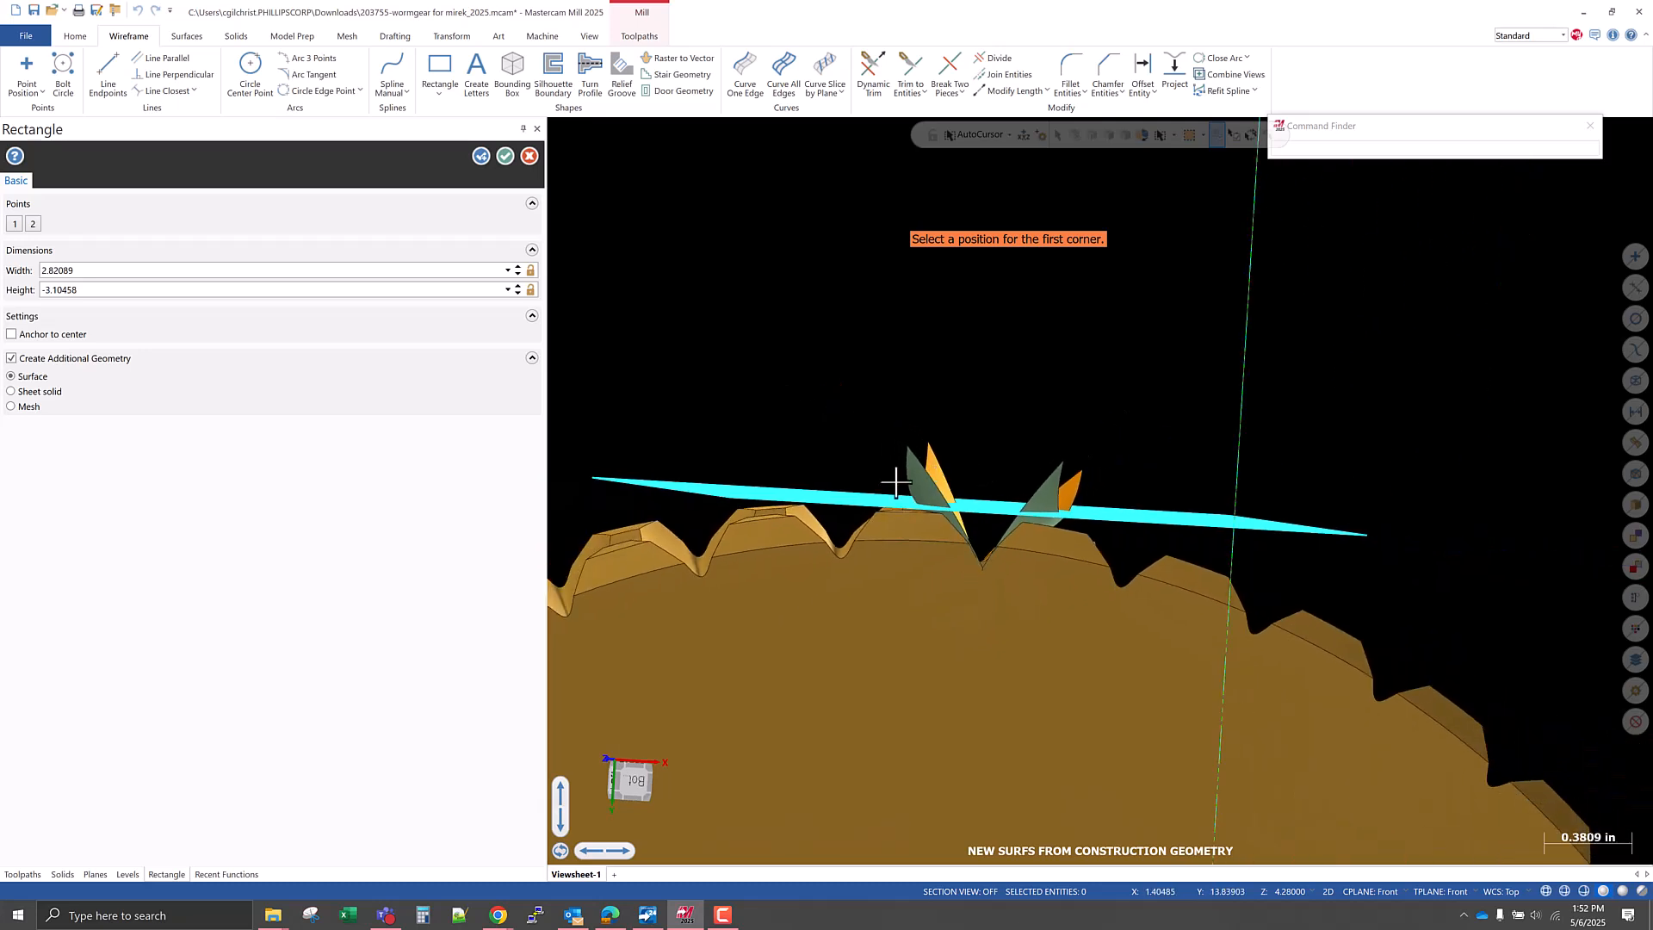
{"action": "left_click", "coordinate": [505, 157]}
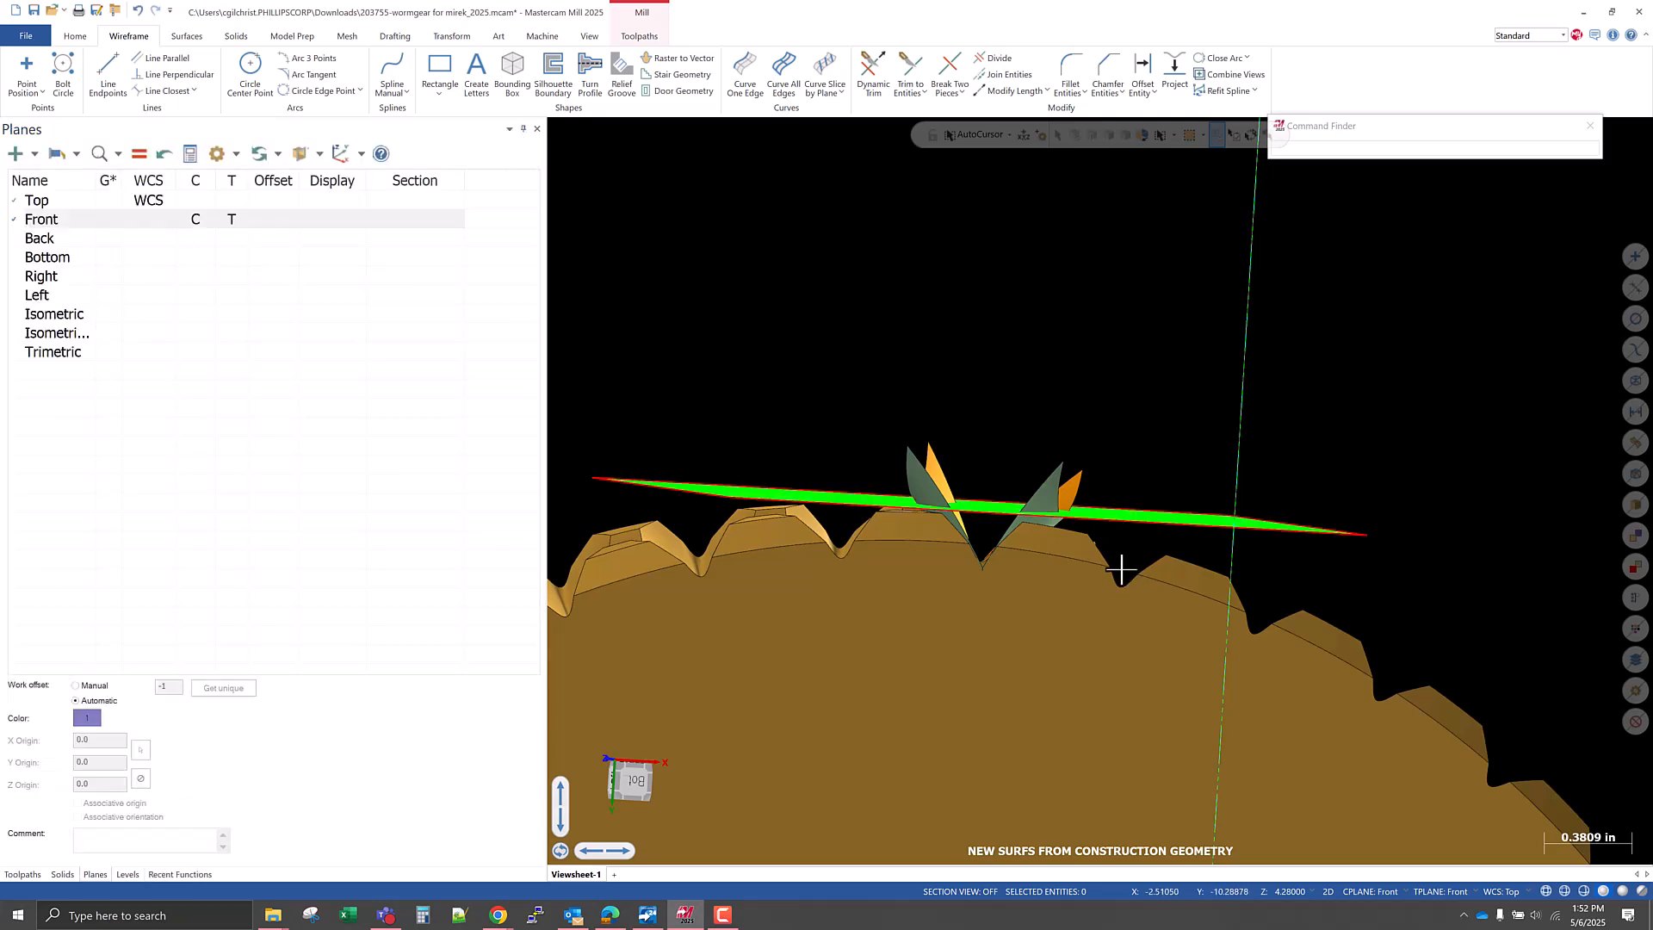
Examine in the Top view how the flat surface crosses the extended net surfaces beyond the gear's outer diameter.
{"action": "right_click", "coordinate": [1020, 453]}
{"action": "left_click", "coordinate": [1067, 535]}
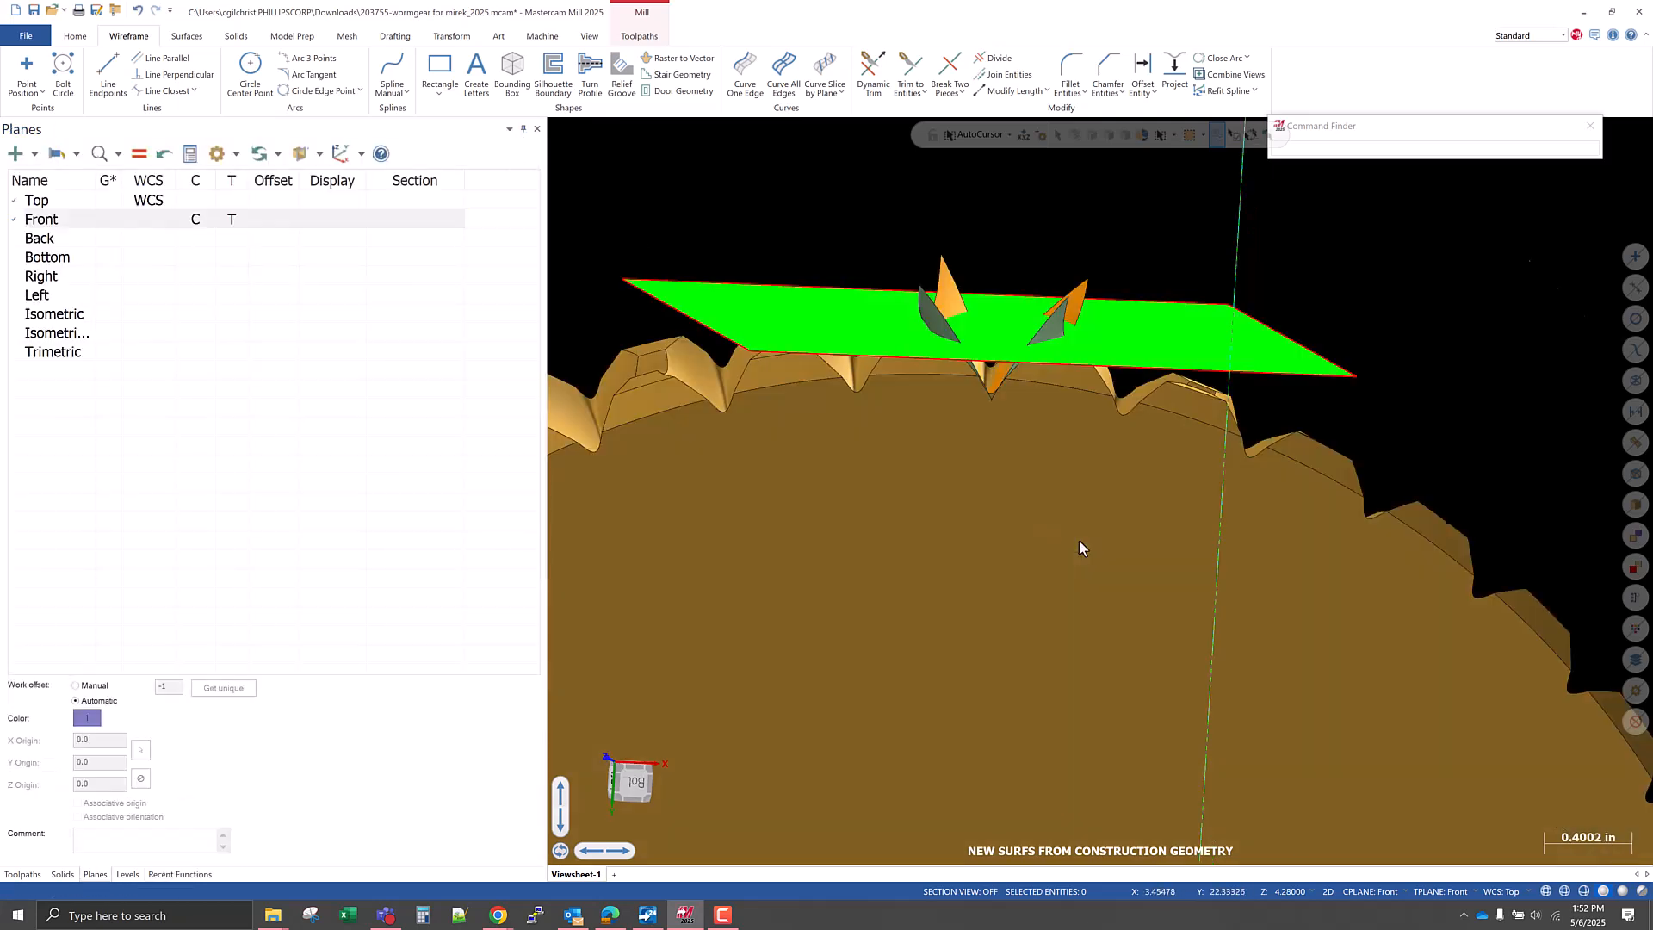
{"action": "scroll", "coordinate": [1014, 620], "scroll_direction": "up", "scroll_amount": 6}
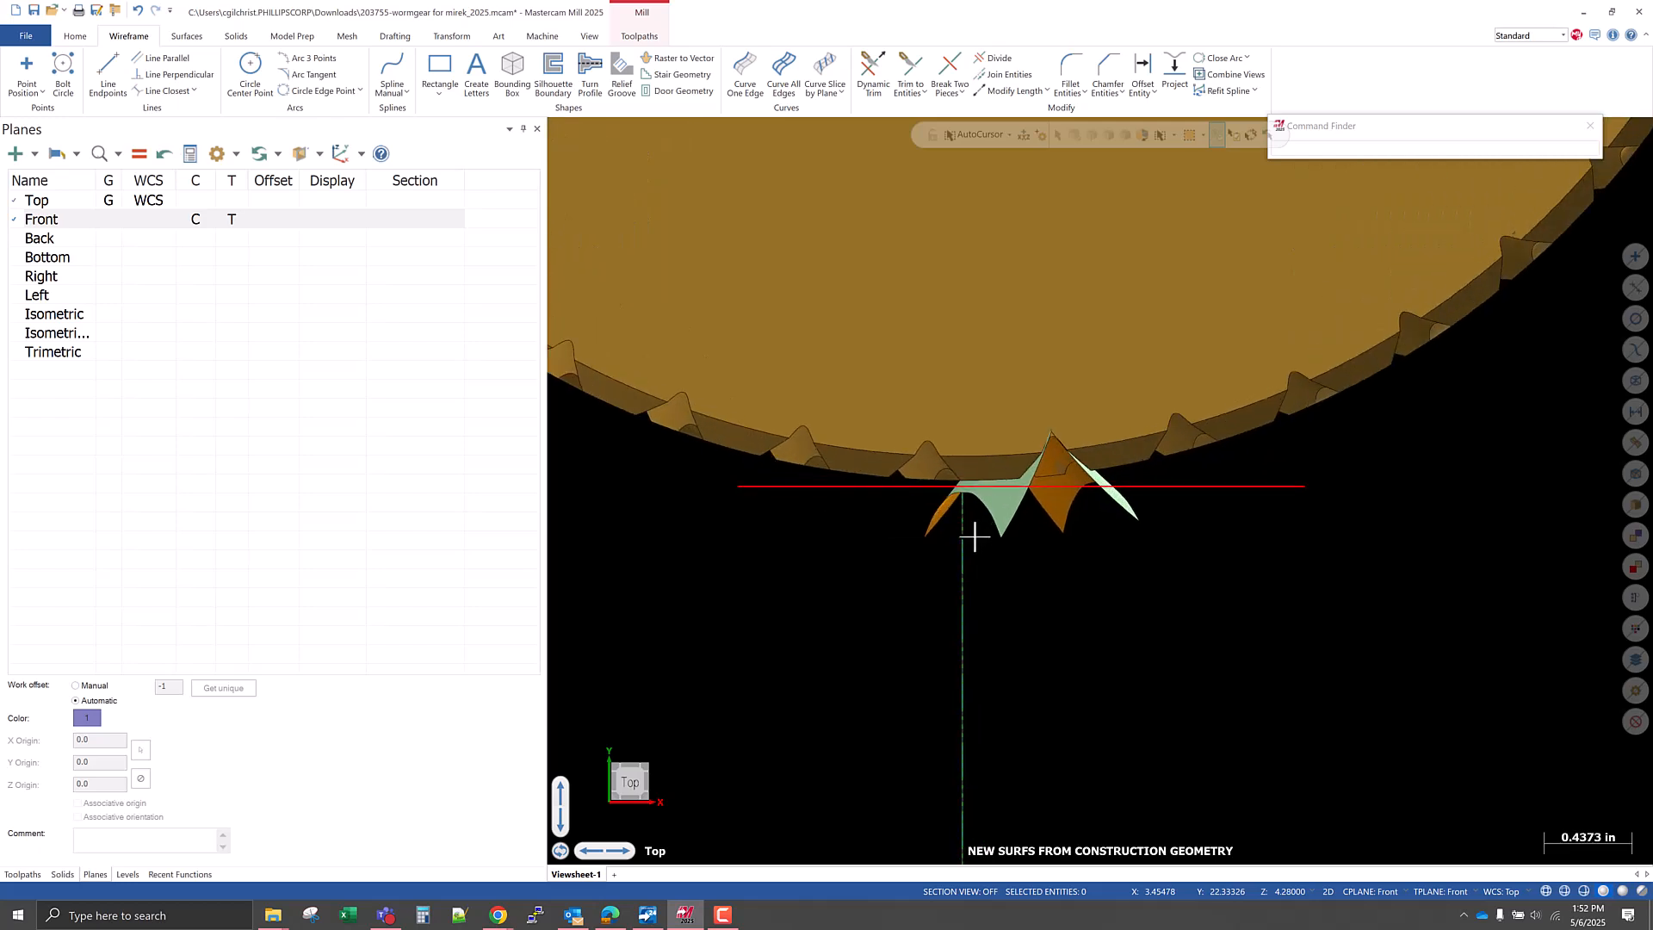
{"action": "scroll", "coordinate": [987, 467], "scroll_direction": "up", "scroll_amount": 3}
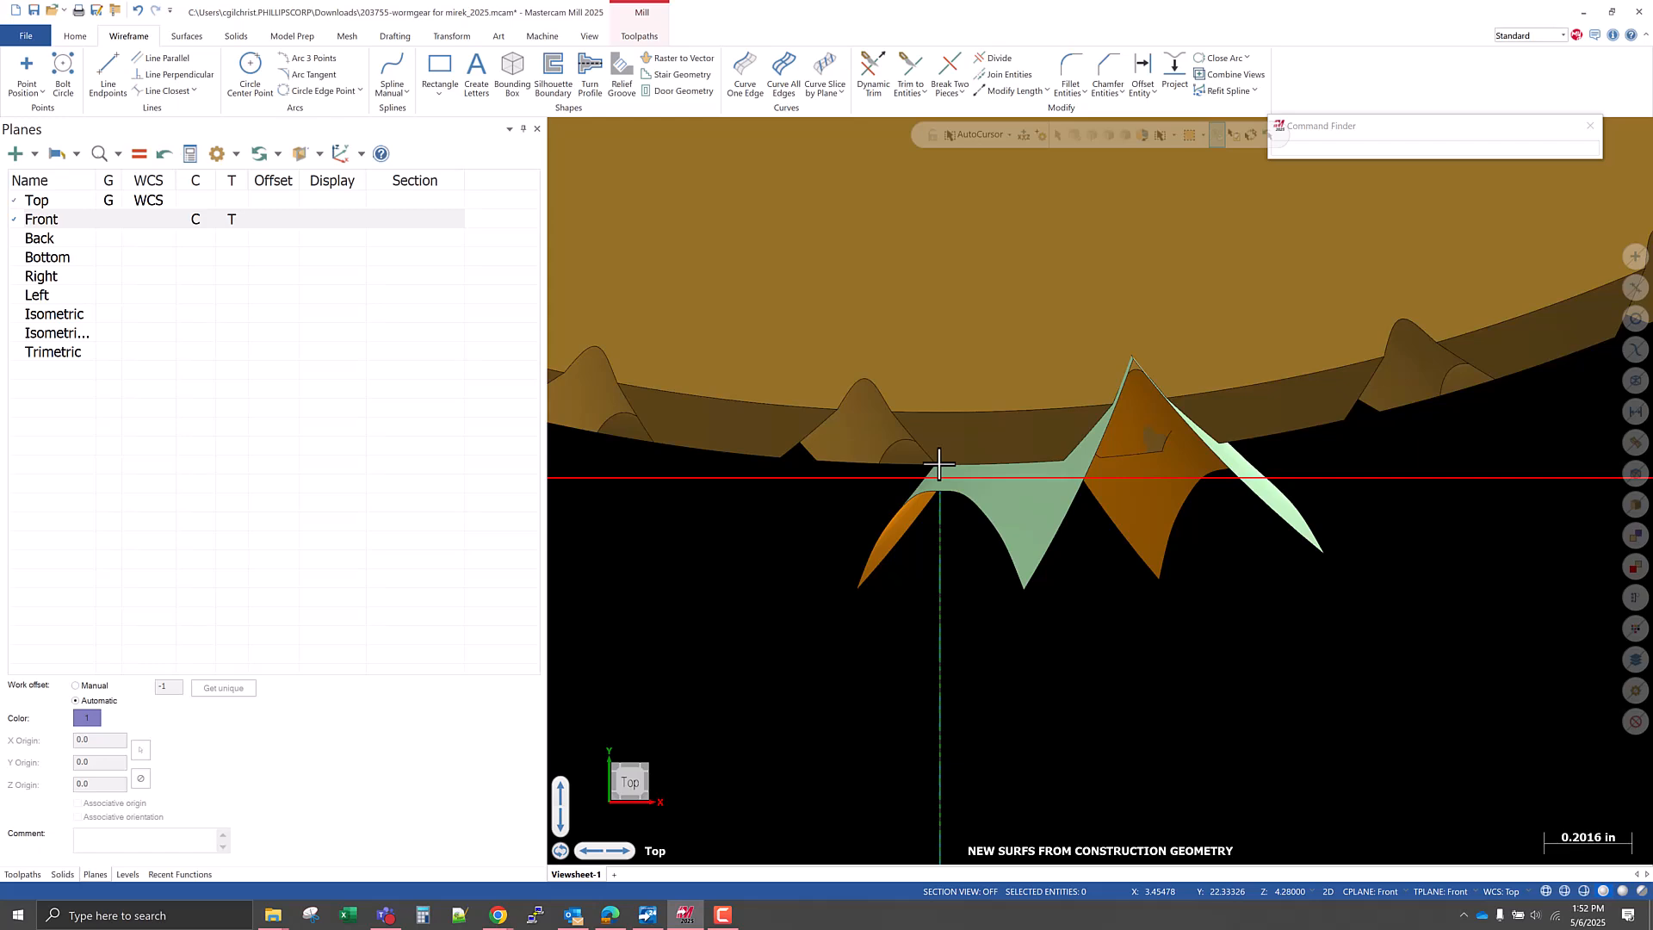
{"action": "scroll", "coordinate": [939, 465], "scroll_direction": "up", "scroll_amount": 1}
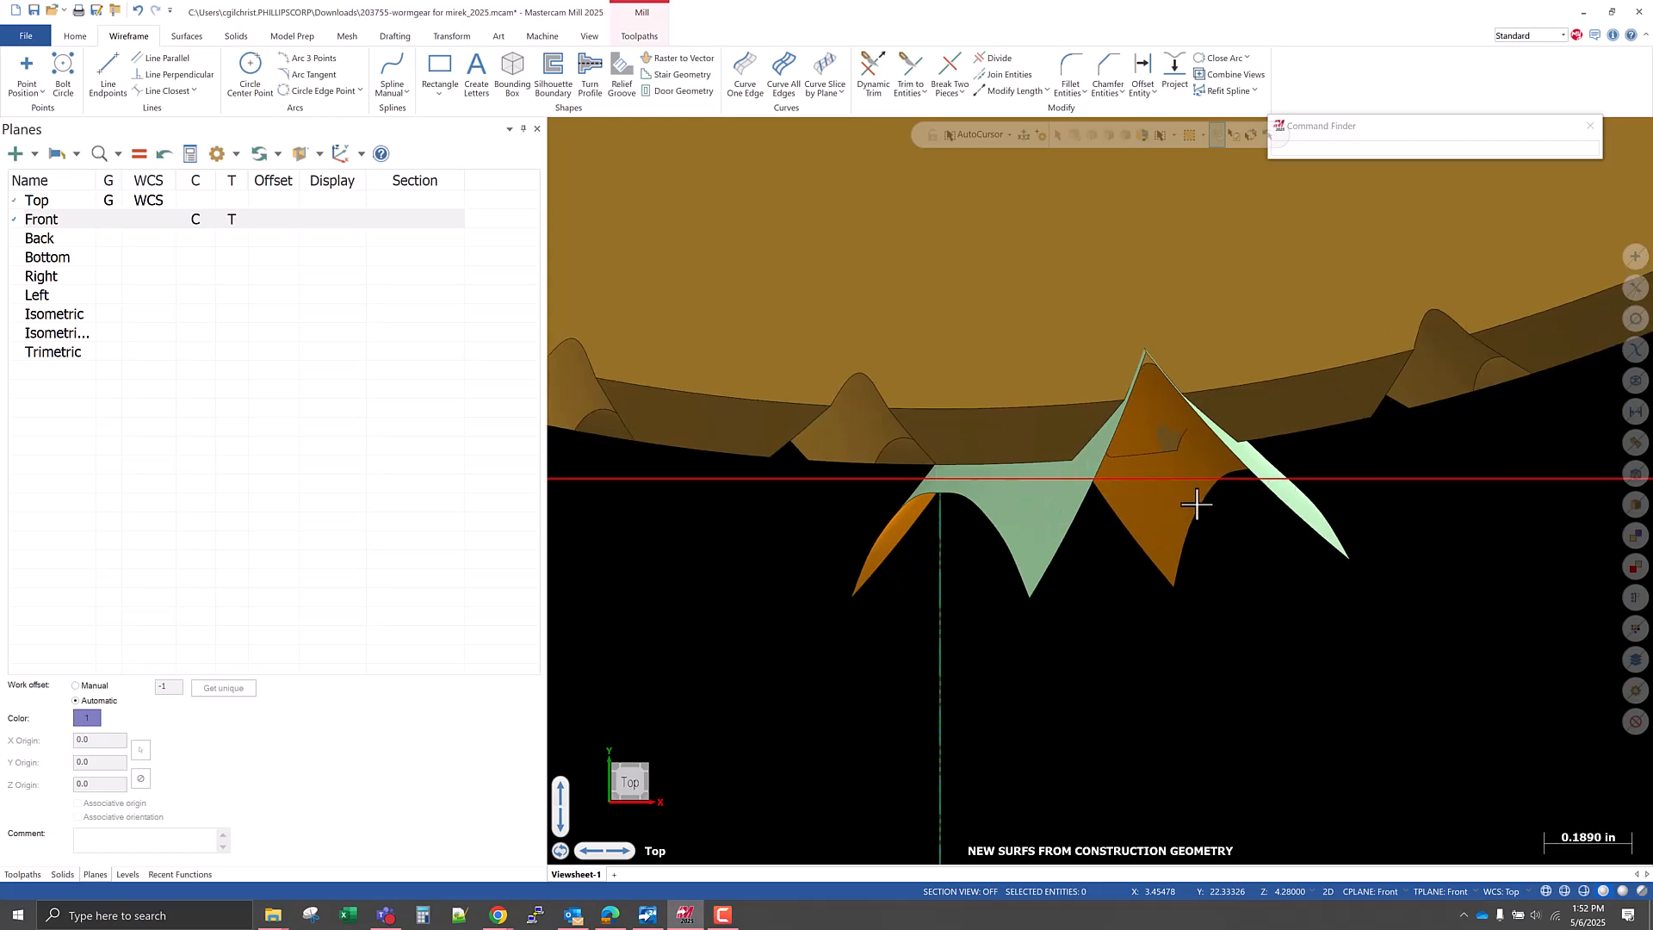
{"action": "scroll", "coordinate": [1196, 505], "scroll_direction": "up", "scroll_amount": 5}
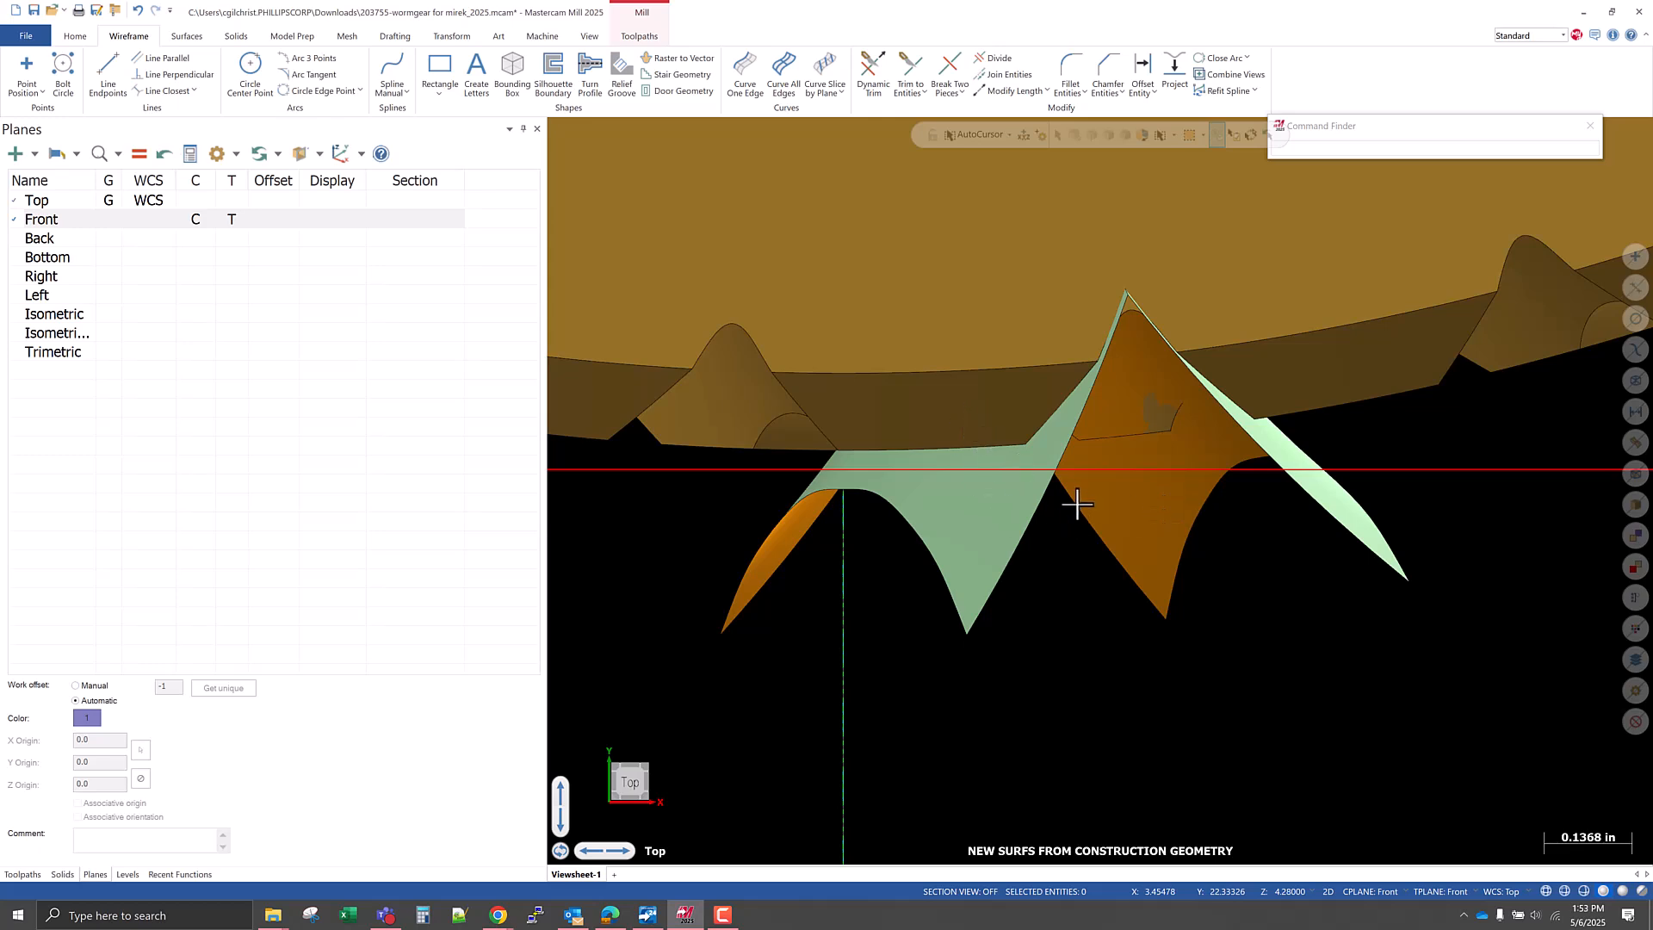
Draw a line about 0.359 in long across the tooth gap, joining the outer corners of the two neighbouring teeth.
{"action": "left_click", "coordinate": [105, 76]}
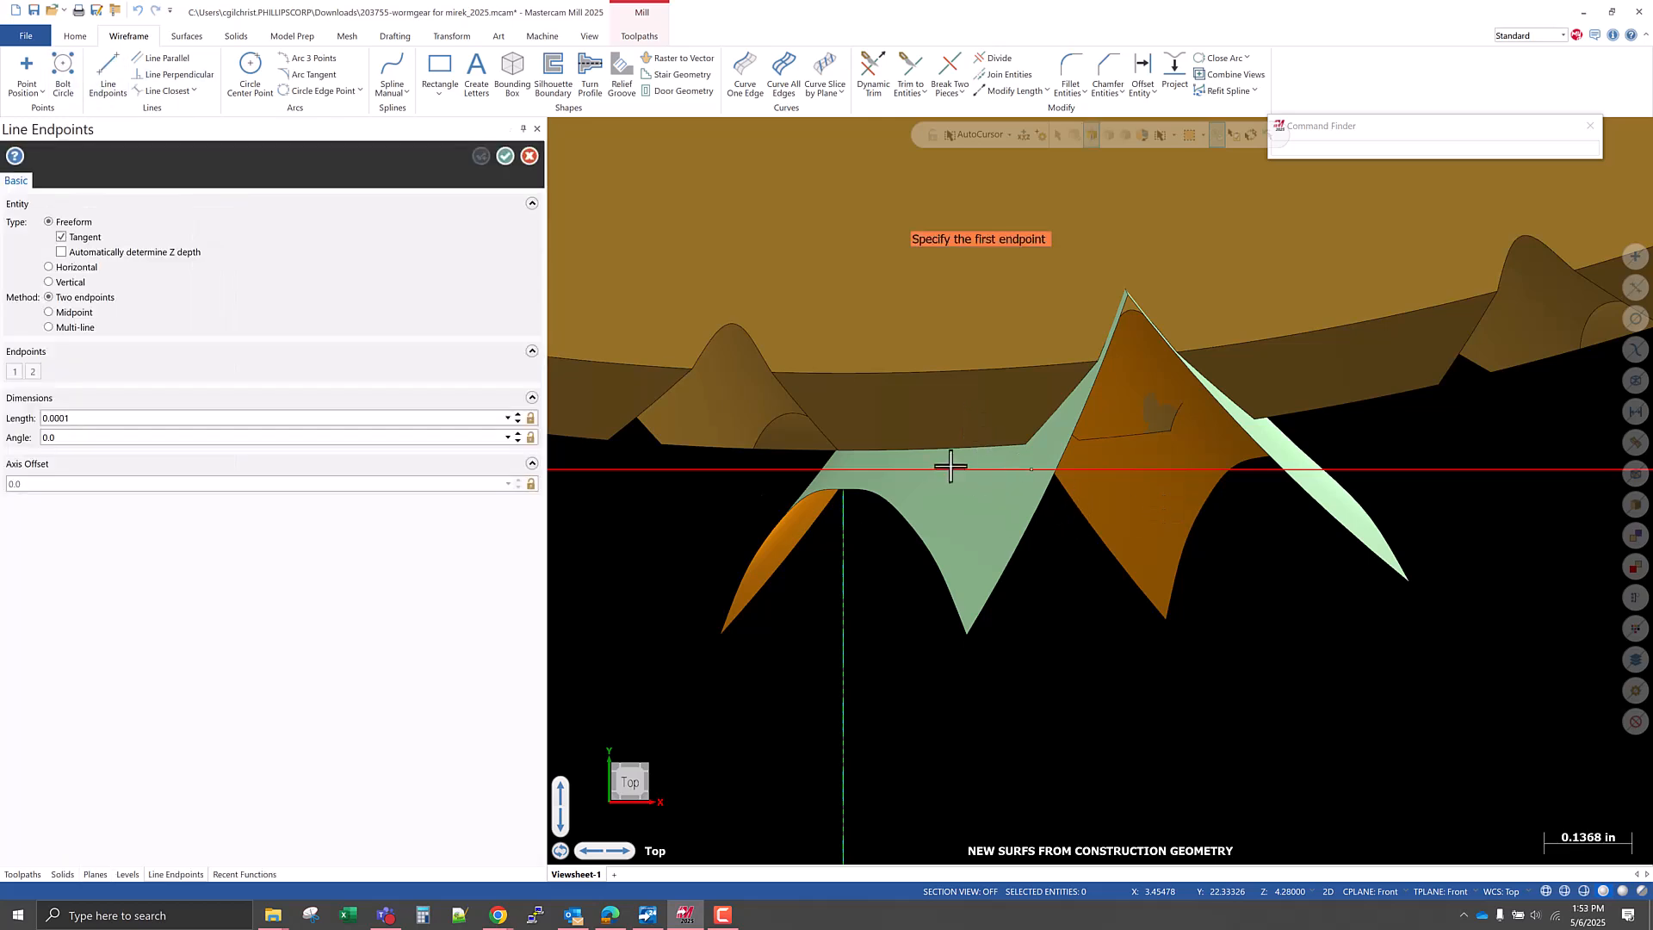
{"action": "right_click", "coordinate": [993, 592]}
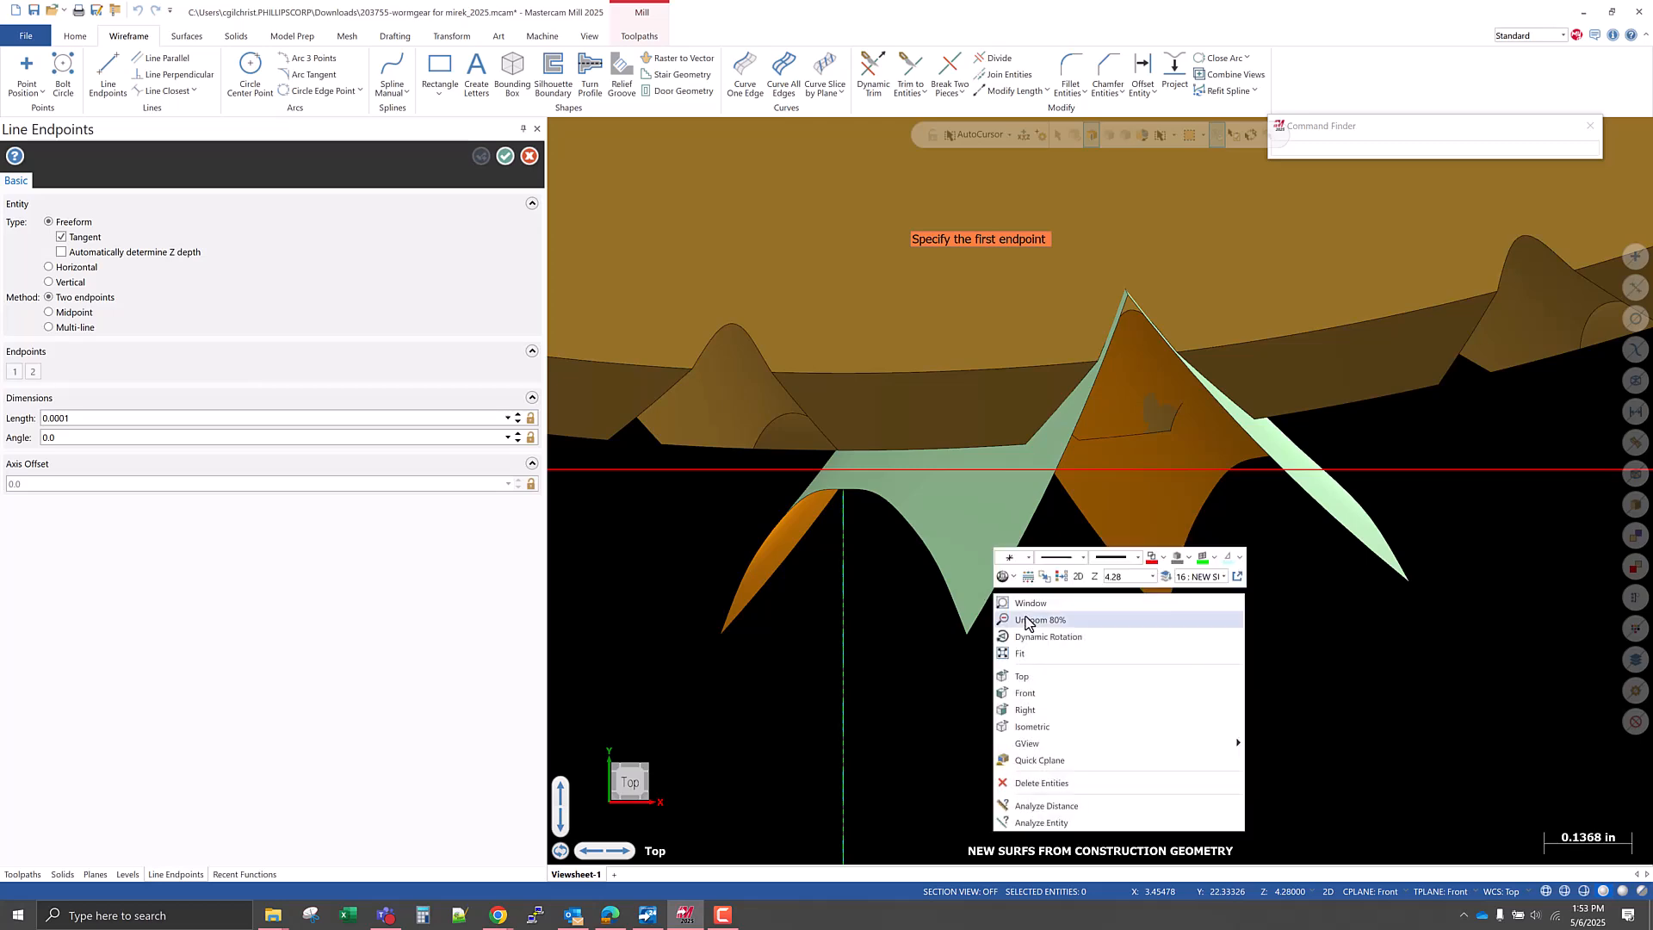
{"action": "left_click", "coordinate": [1078, 576]}
{"action": "middle_click_drag", "start_coordinate": [1004, 656], "coordinate": [996, 590]}
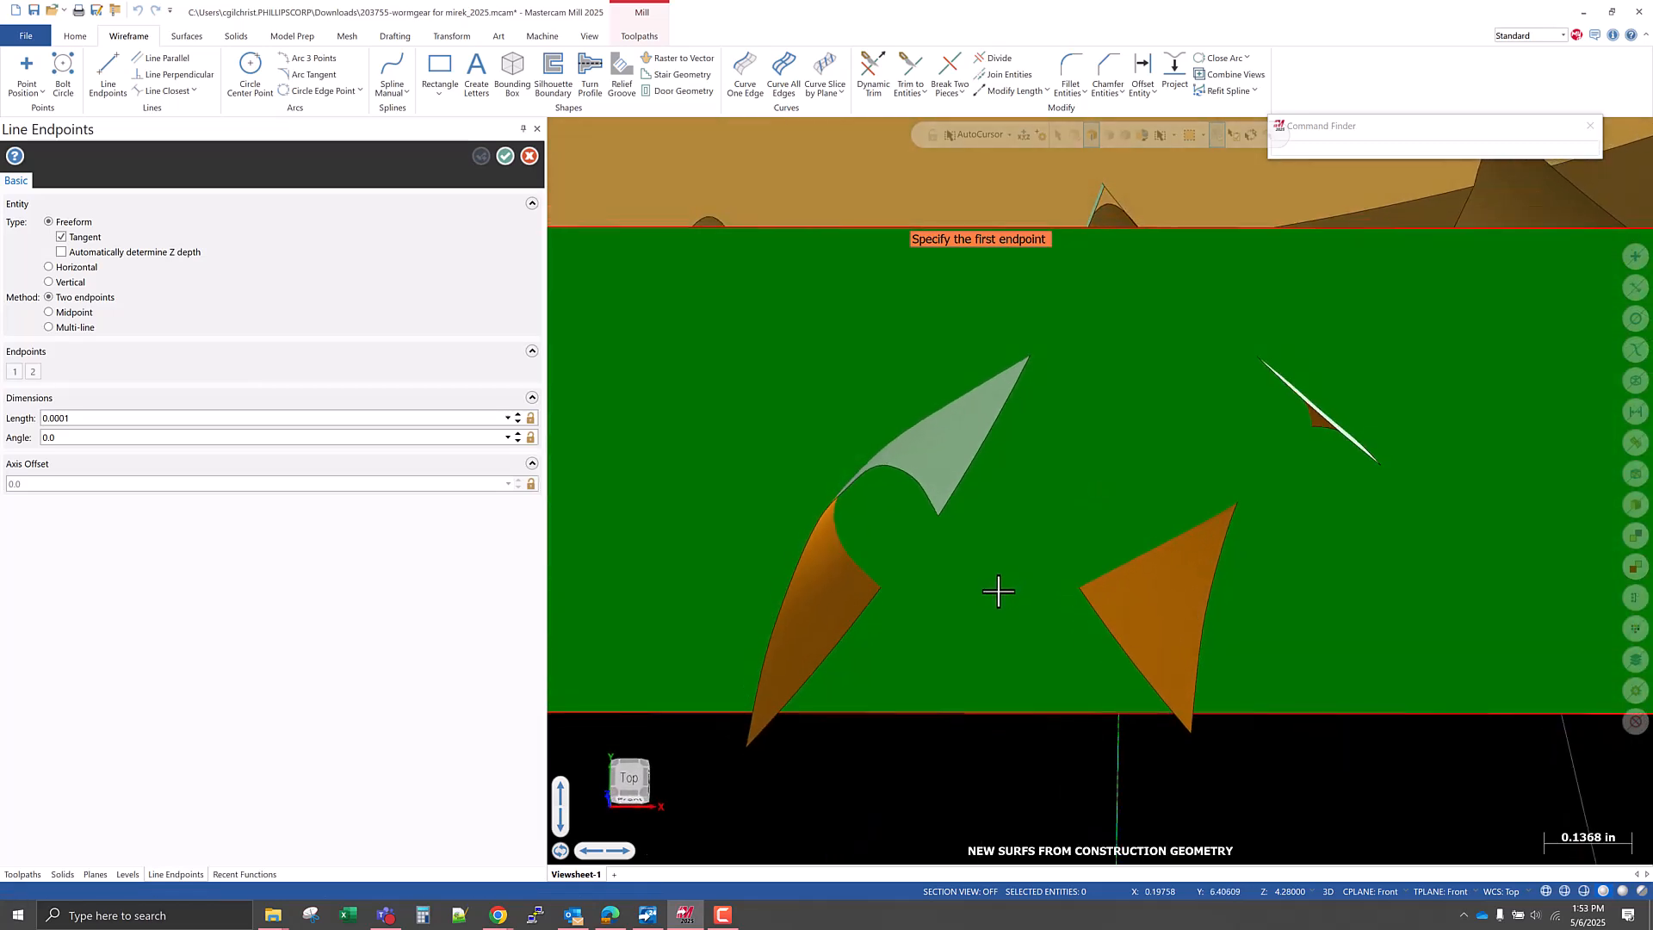
{"action": "key", "text": "alt+s"}
{"action": "scroll", "coordinate": [1010, 325], "scroll_direction": "up", "scroll_amount": 2}
{"action": "mouse_move", "coordinate": [1012, 330]}
{"action": "middle_mouse_down"}
{"action": "mouse_move", "coordinate": [1020, 434]}
{"action": "mouse_move", "coordinate": [1015, 405]}
{"action": "mouse_move", "coordinate": [990, 405]}
{"action": "mouse_move", "coordinate": [1009, 347]}
{"action": "middle_mouse_up"}
{"action": "scroll", "coordinate": [1009, 348], "scroll_direction": "up", "scroll_amount": 2}
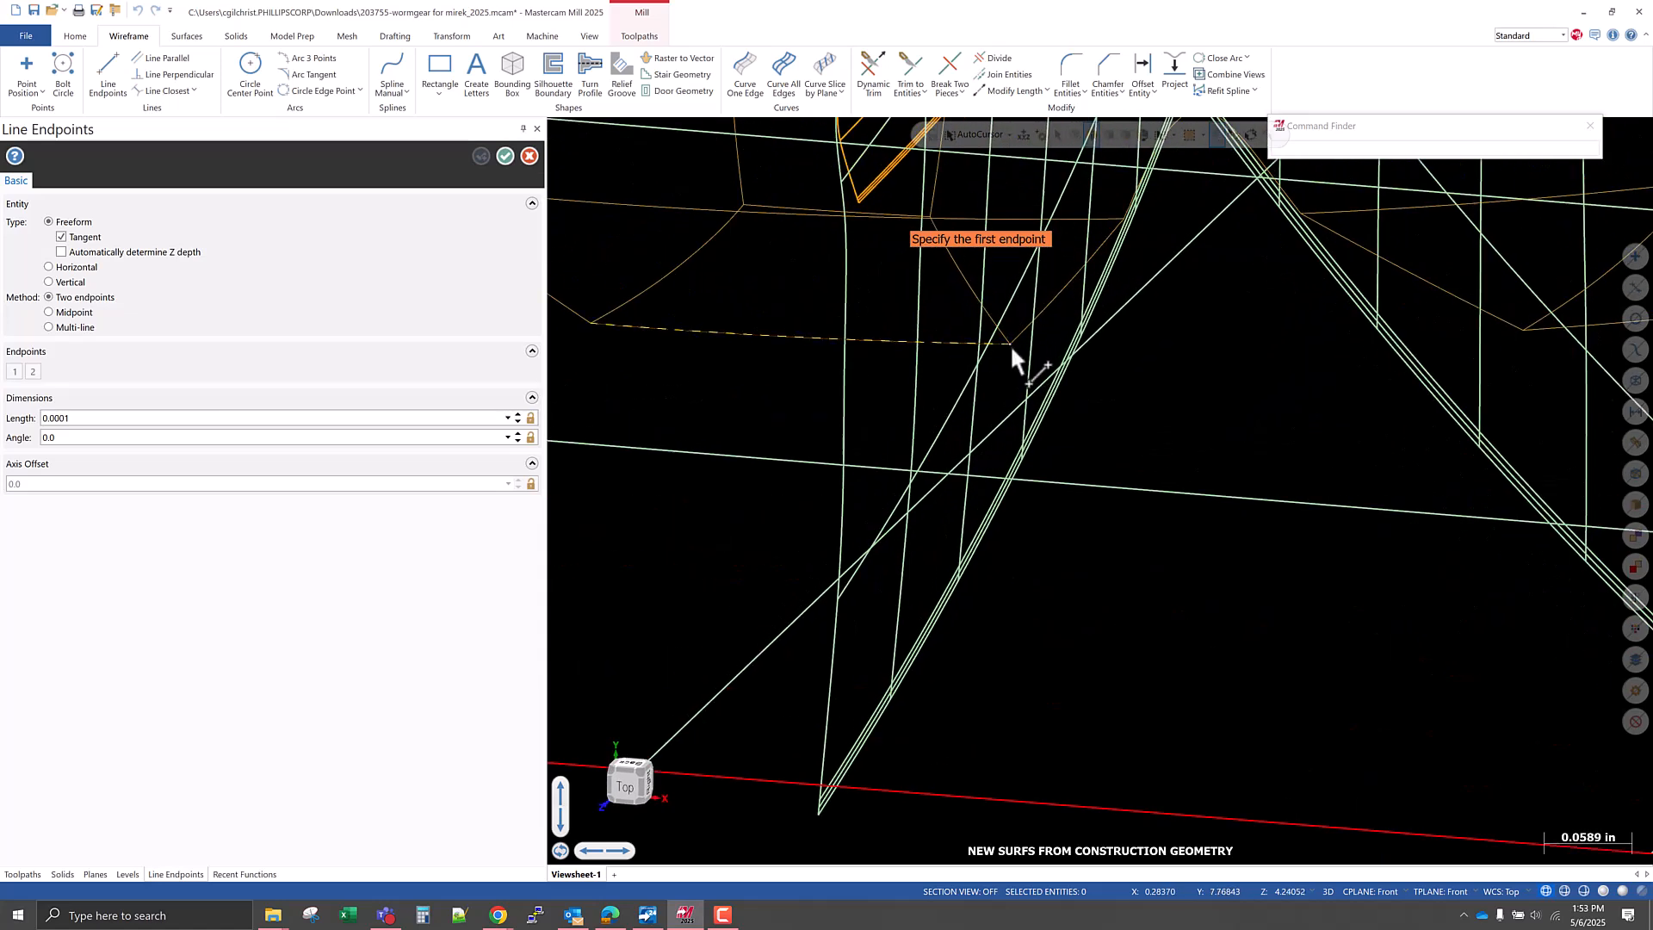
{"action": "left_click", "coordinate": [1010, 344]}
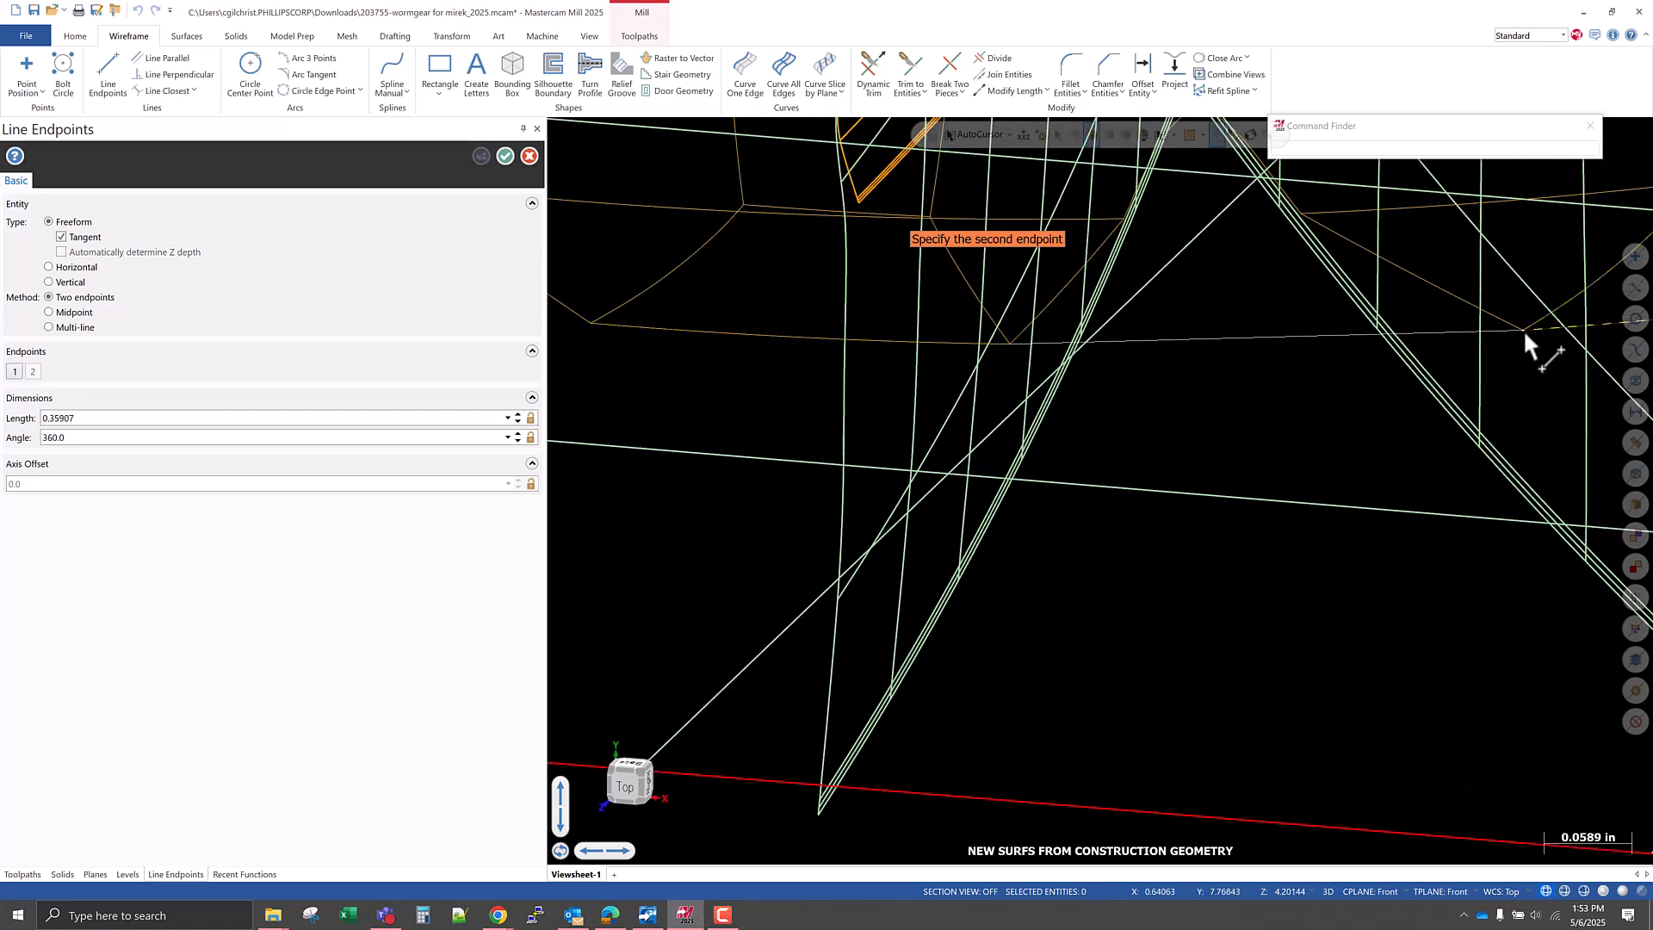
{"action": "left_click", "coordinate": [1522, 330]}
{"action": "right_click", "coordinate": [1110, 571]}
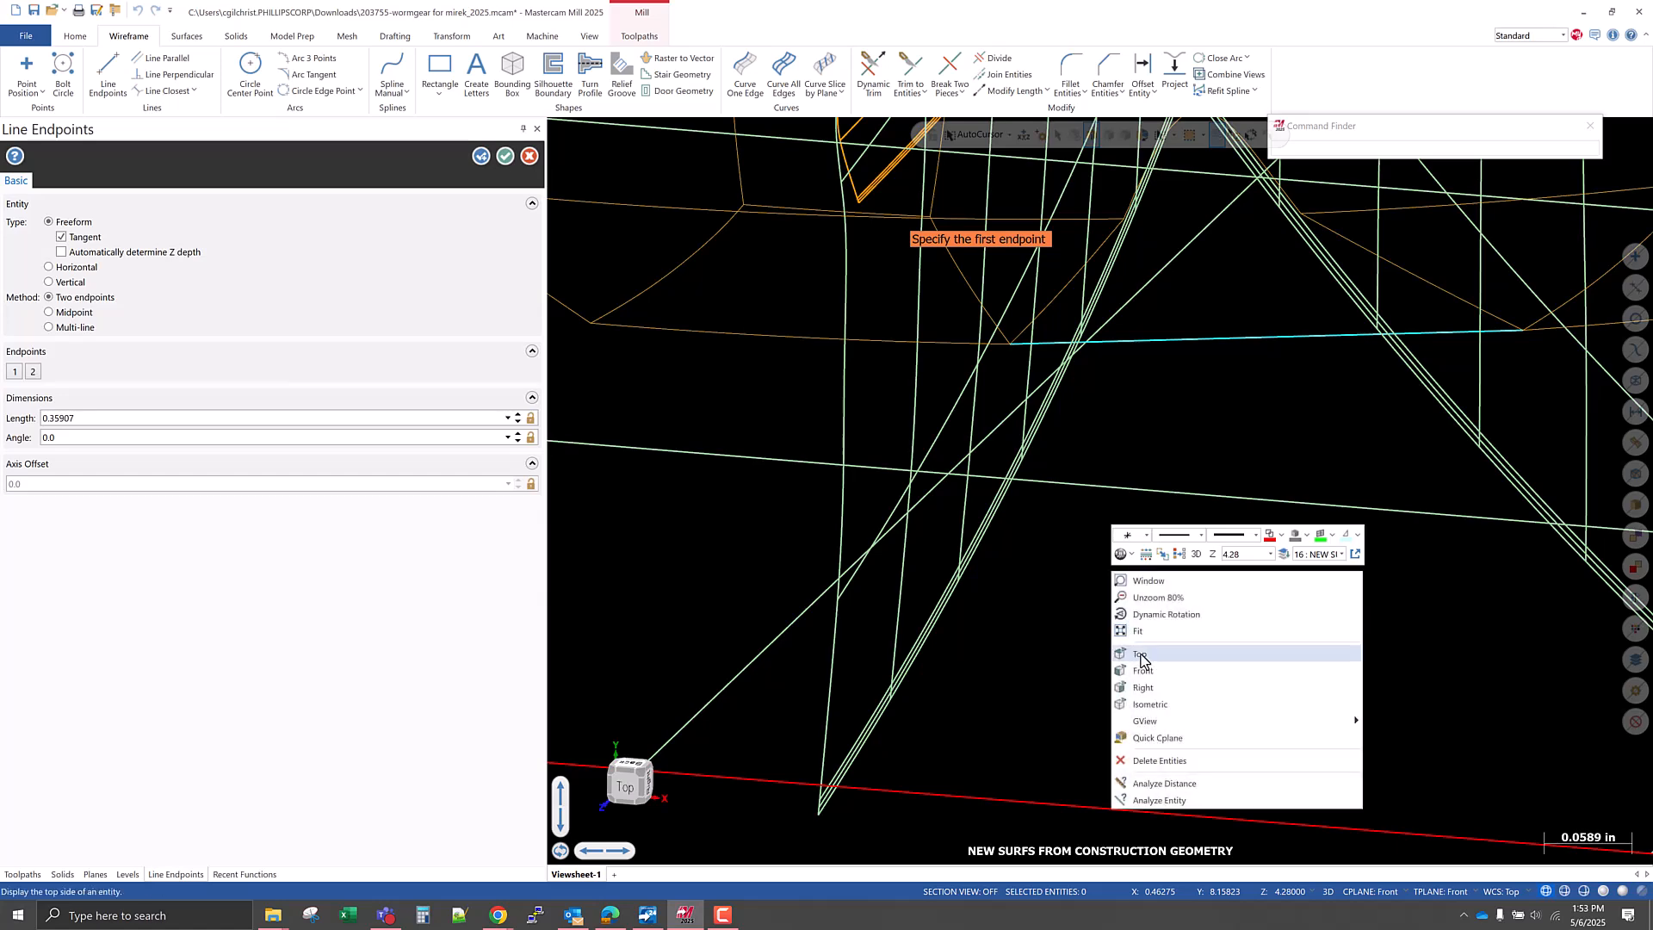
{"action": "left_click", "coordinate": [1145, 656]}
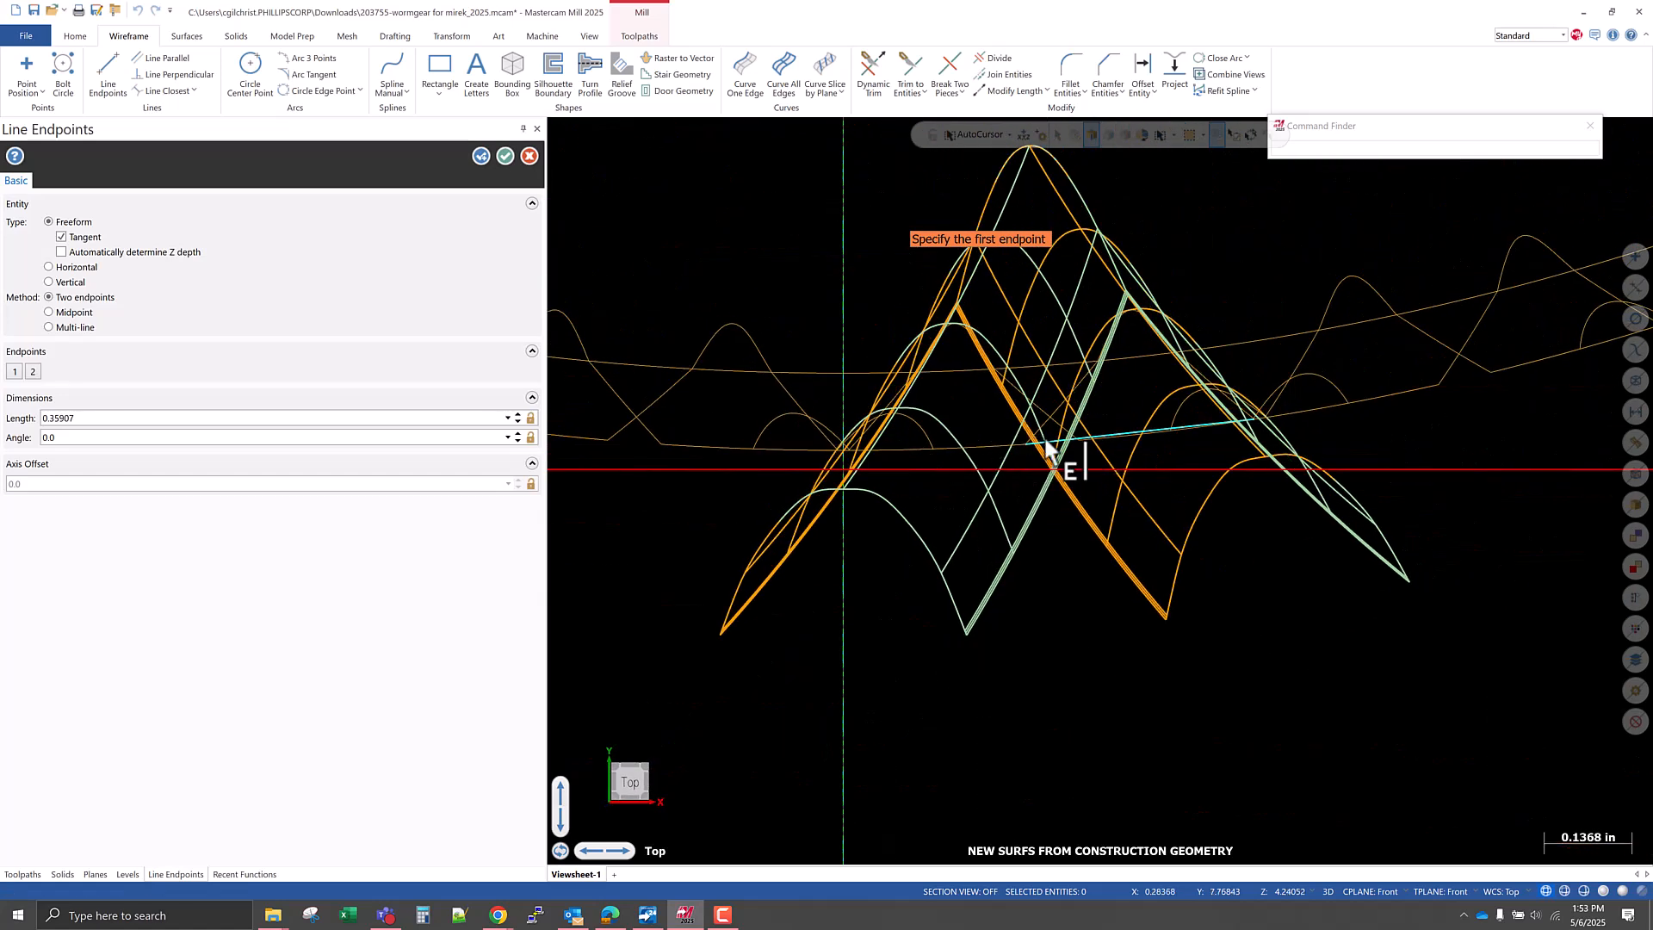
{"action": "scroll", "coordinate": [1192, 604], "scroll_direction": "down", "scroll_amount": 2}
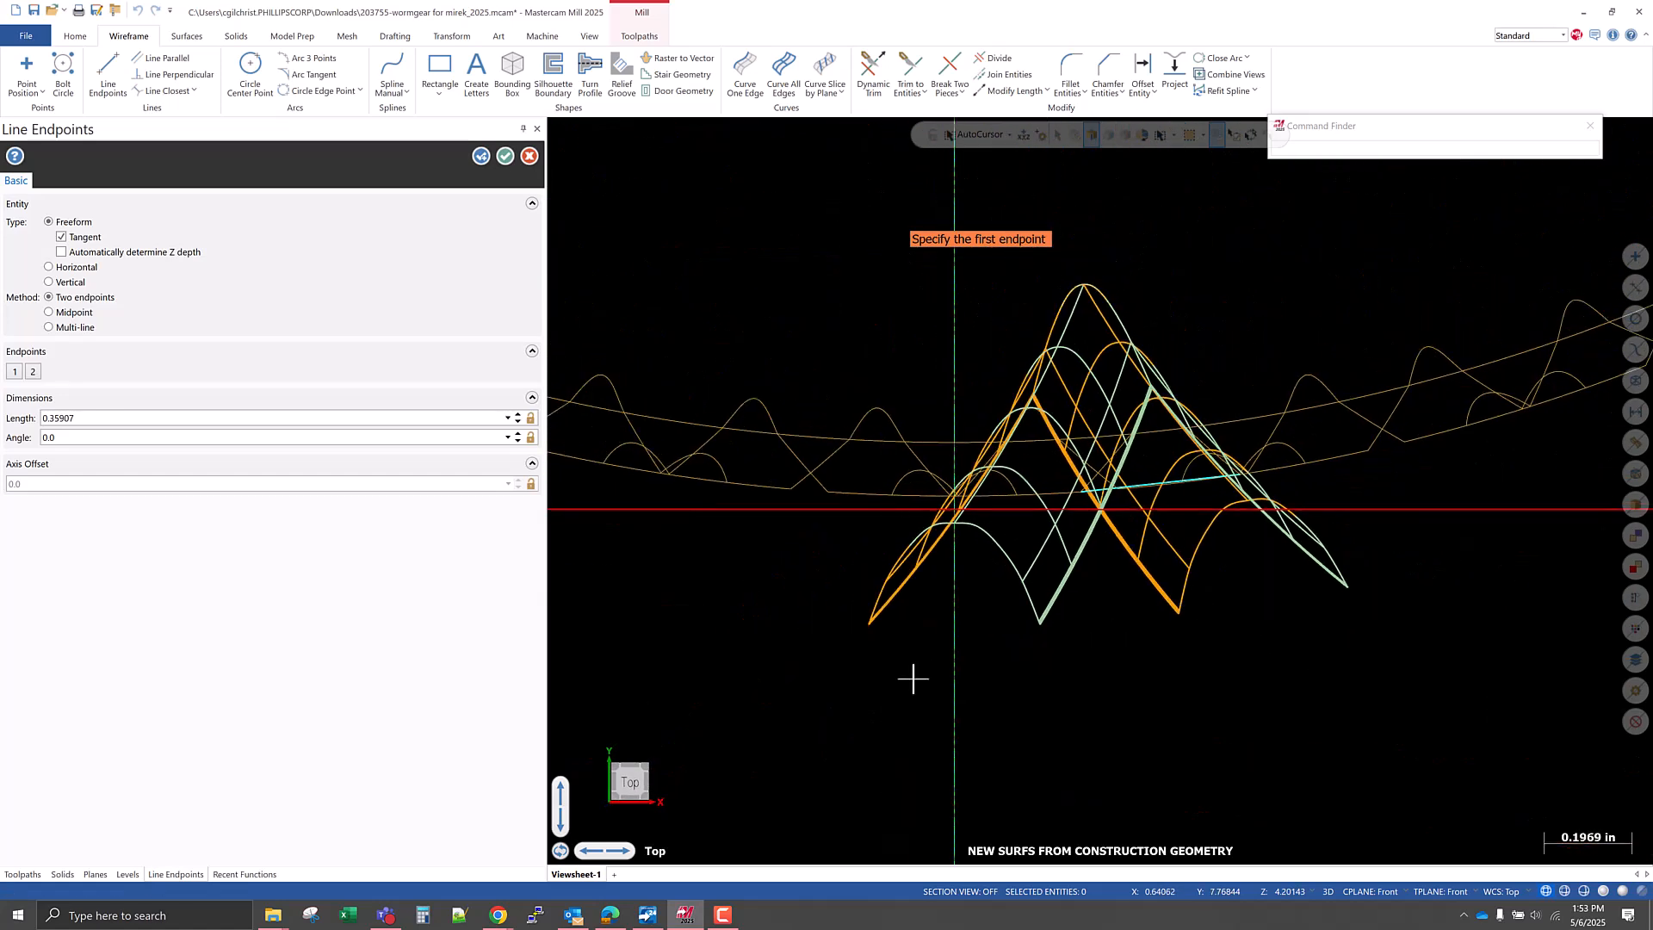
{"action": "left_click", "coordinate": [506, 156]}
Analyze the new gap line's properties with the Front construction plane active.
{"action": "left_click", "coordinate": [1145, 482]}
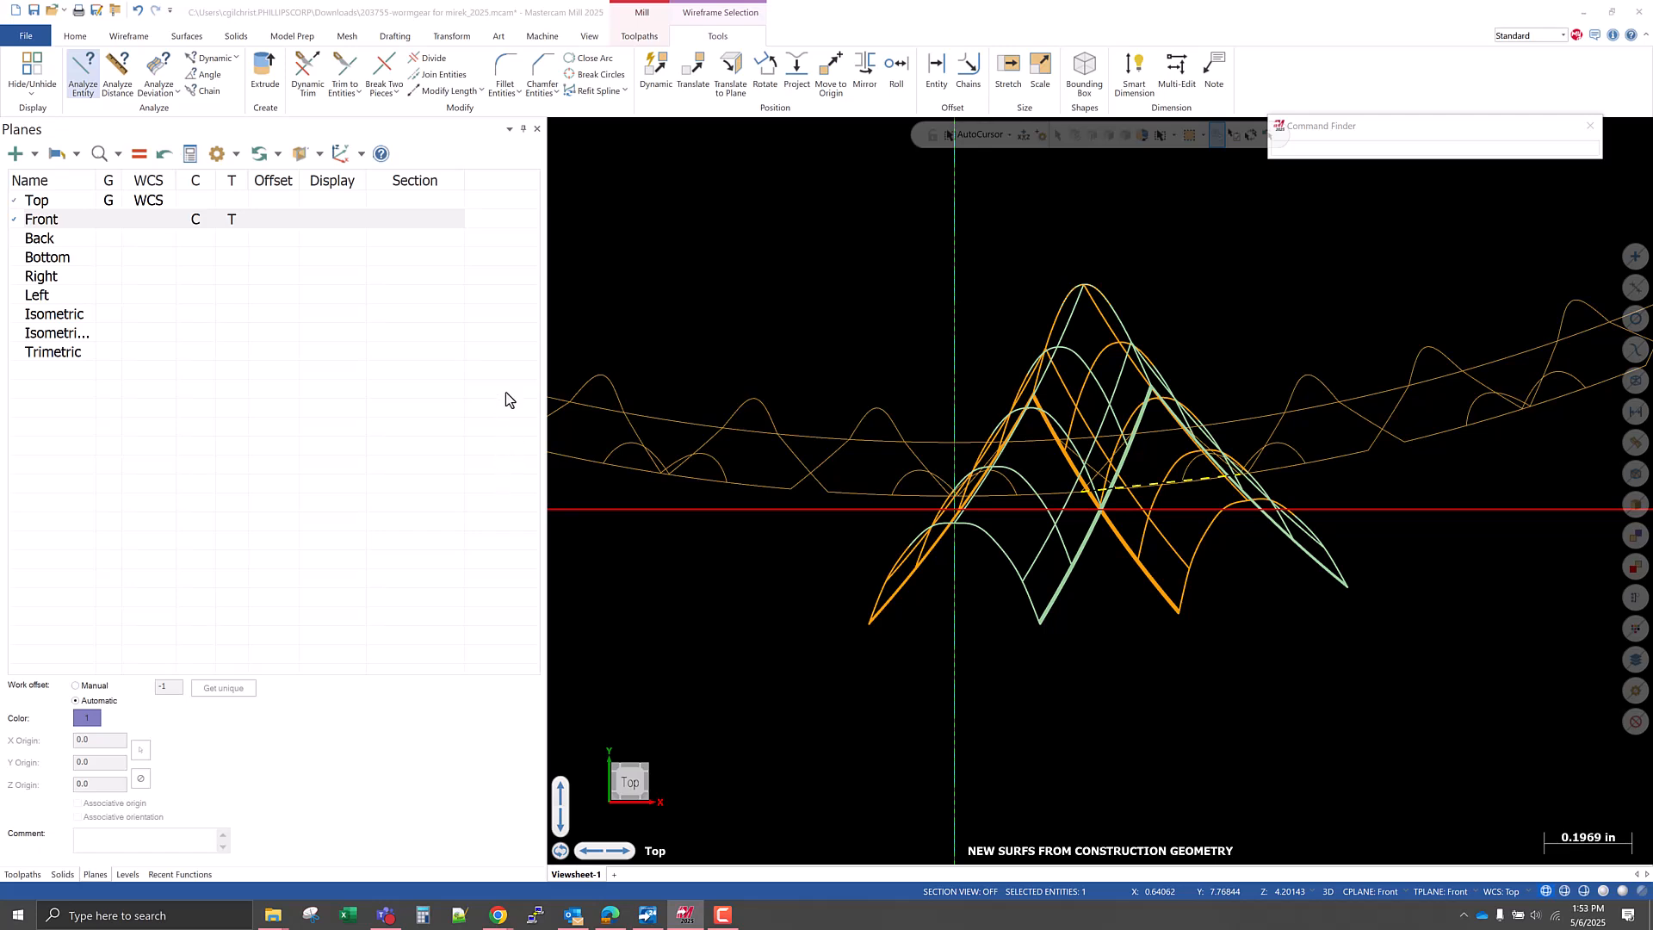
{"action": "key", "text": "F4"}
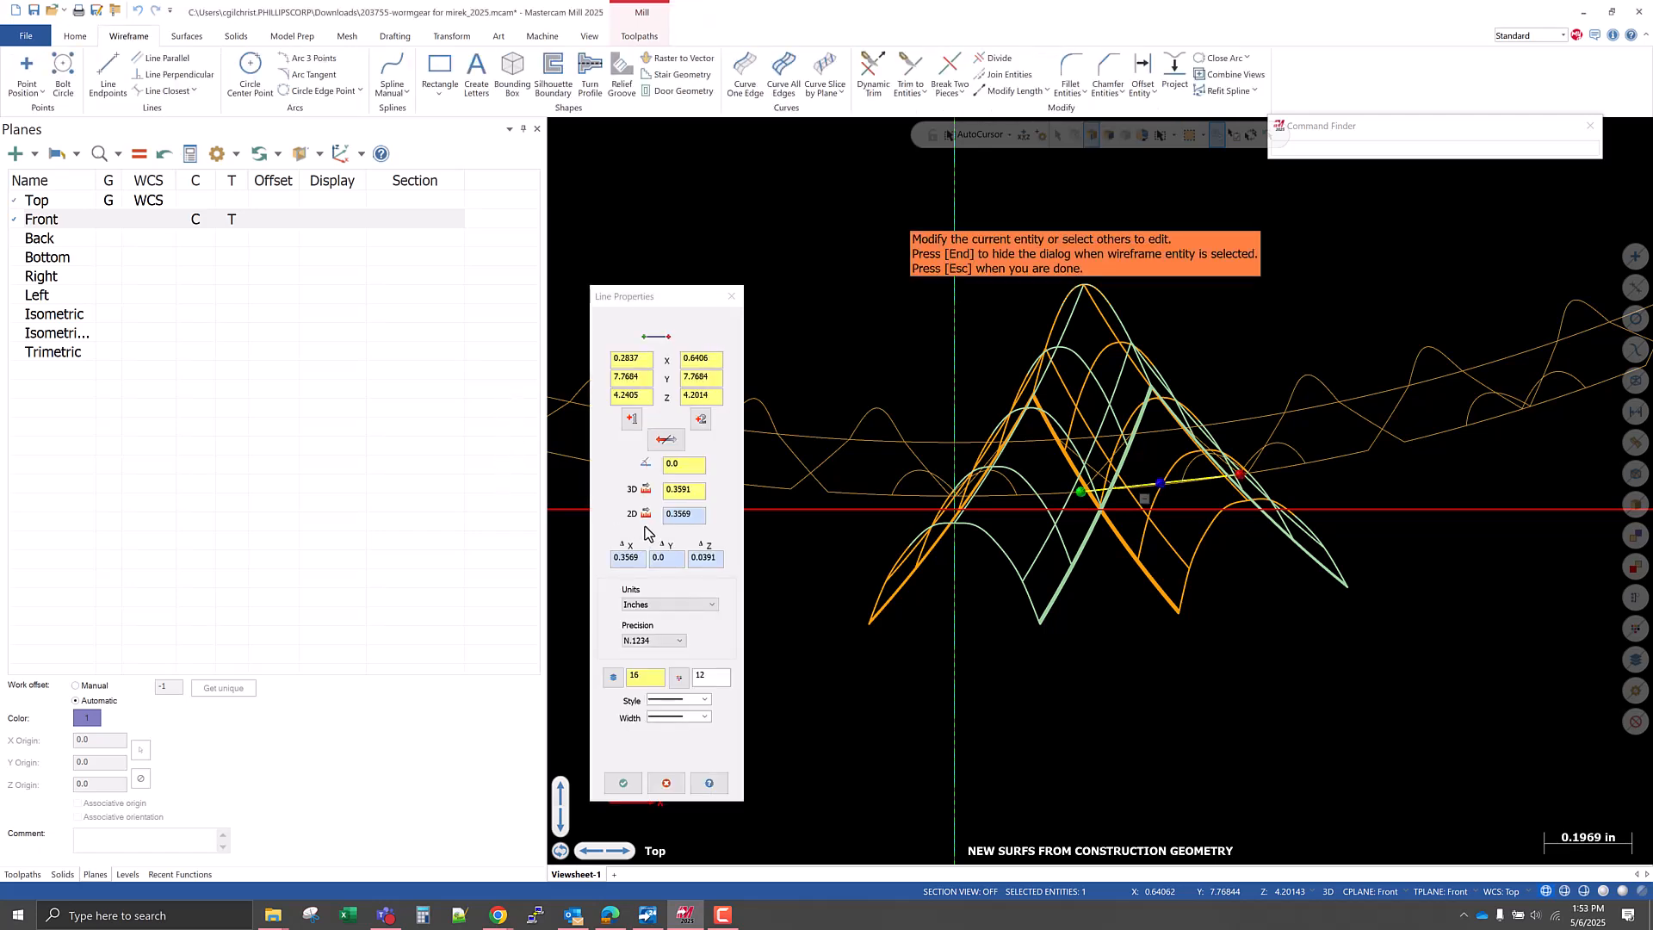
{"action": "key", "text": "Escape"}
Set the construction and tool planes to Top and analyze the gap line's angle in that plane.
{"action": "left_click", "coordinate": [195, 201]}
{"action": "left_click", "coordinate": [233, 202]}
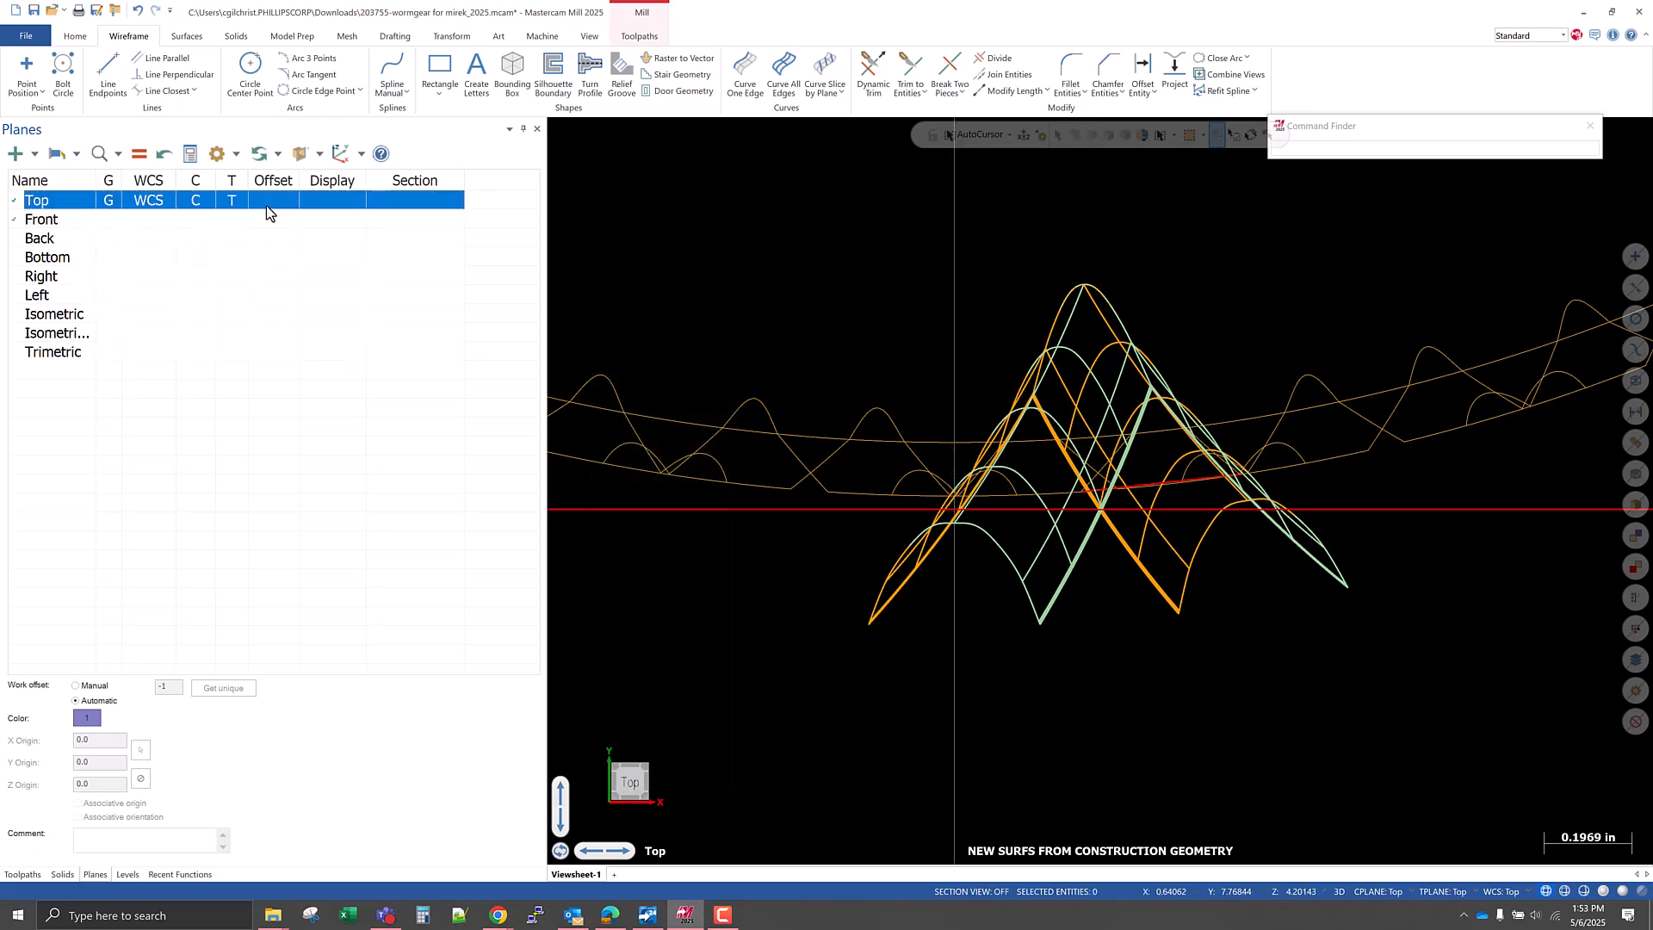
{"action": "left_click", "coordinate": [1150, 487]}
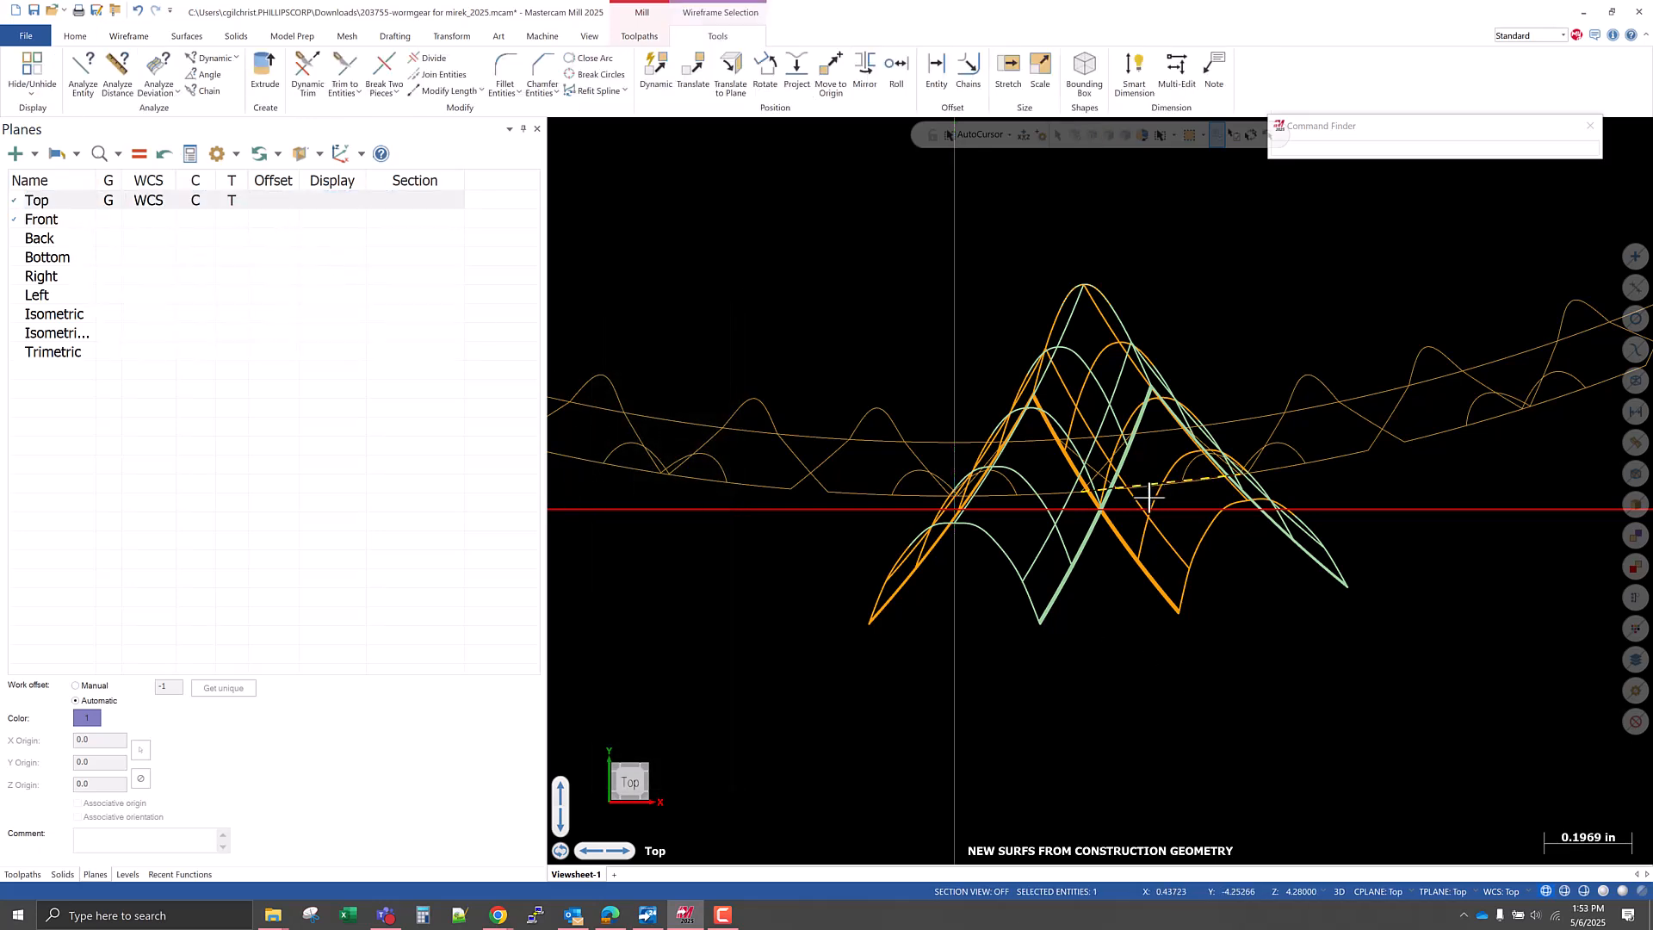
{"action": "left_click", "coordinate": [83, 71]}
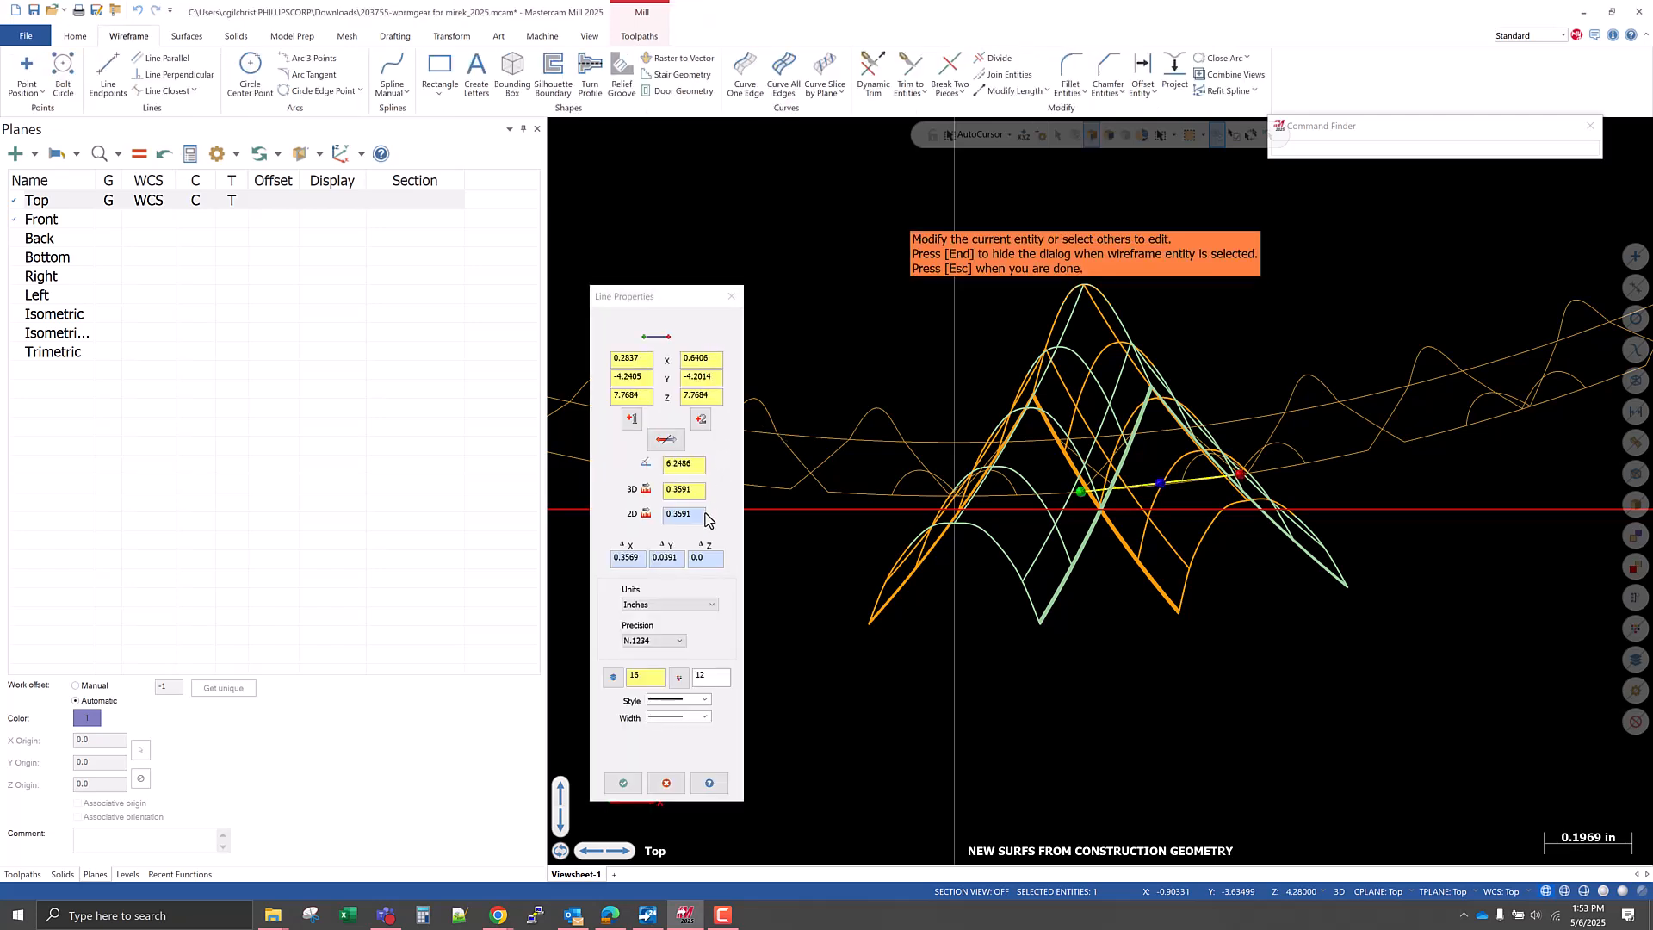
{"action": "double_click", "coordinate": [680, 463]}
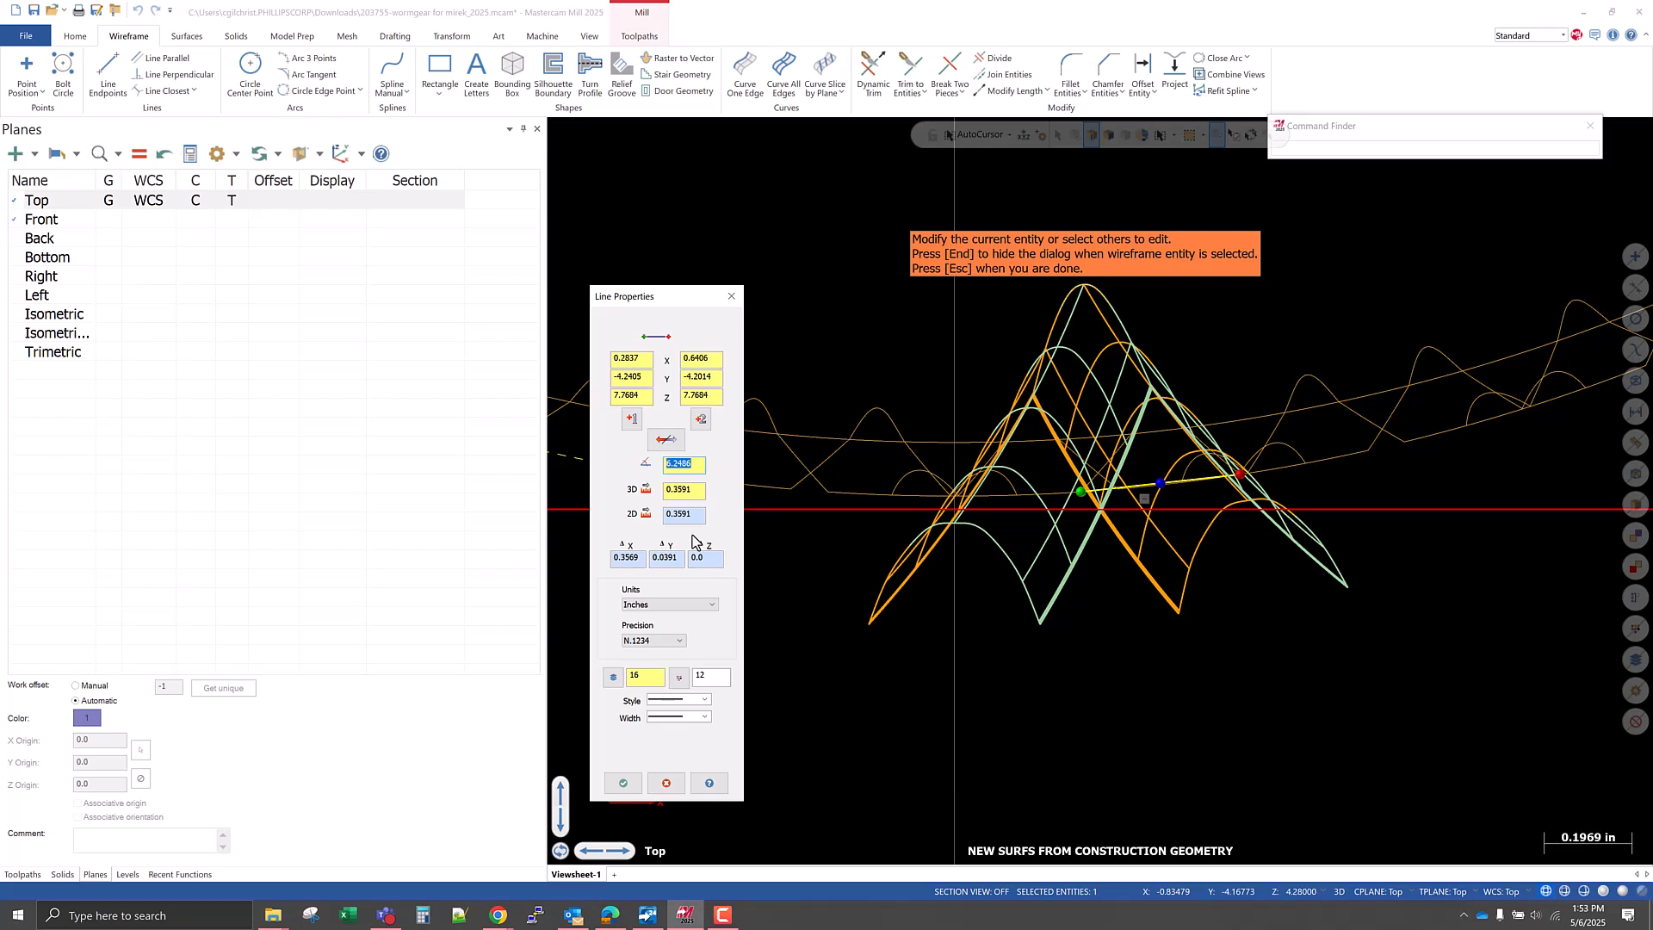
{"action": "scroll", "coordinate": [1007, 772], "scroll_direction": "down", "scroll_amount": 1}
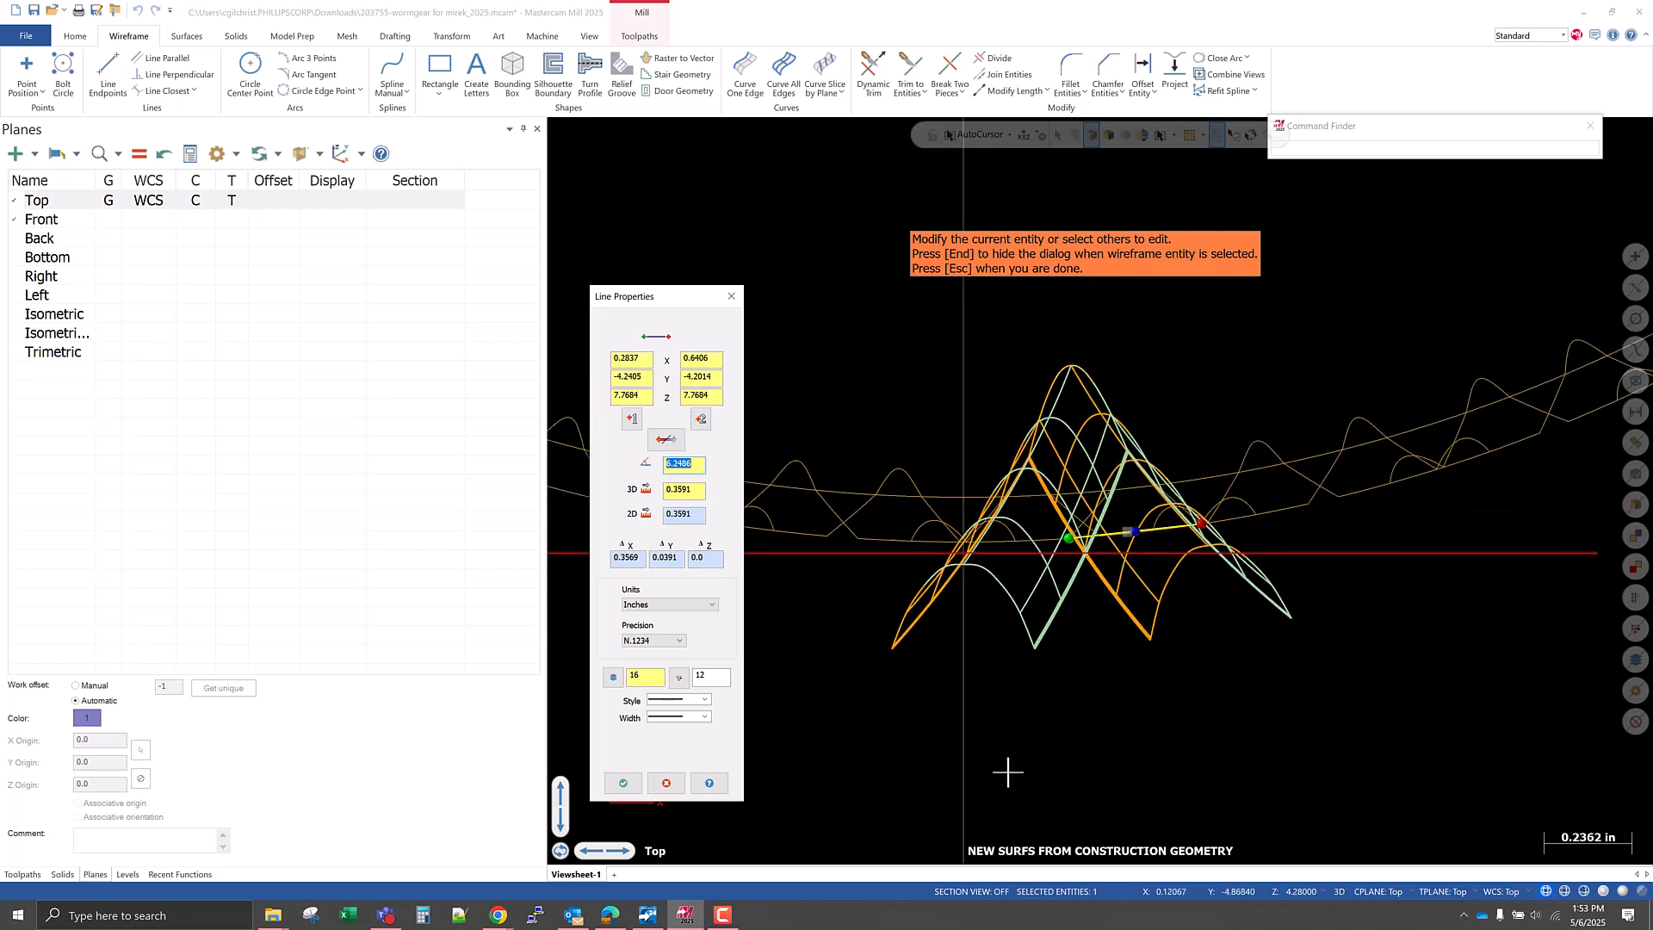
{"action": "key", "text": "Escape"}
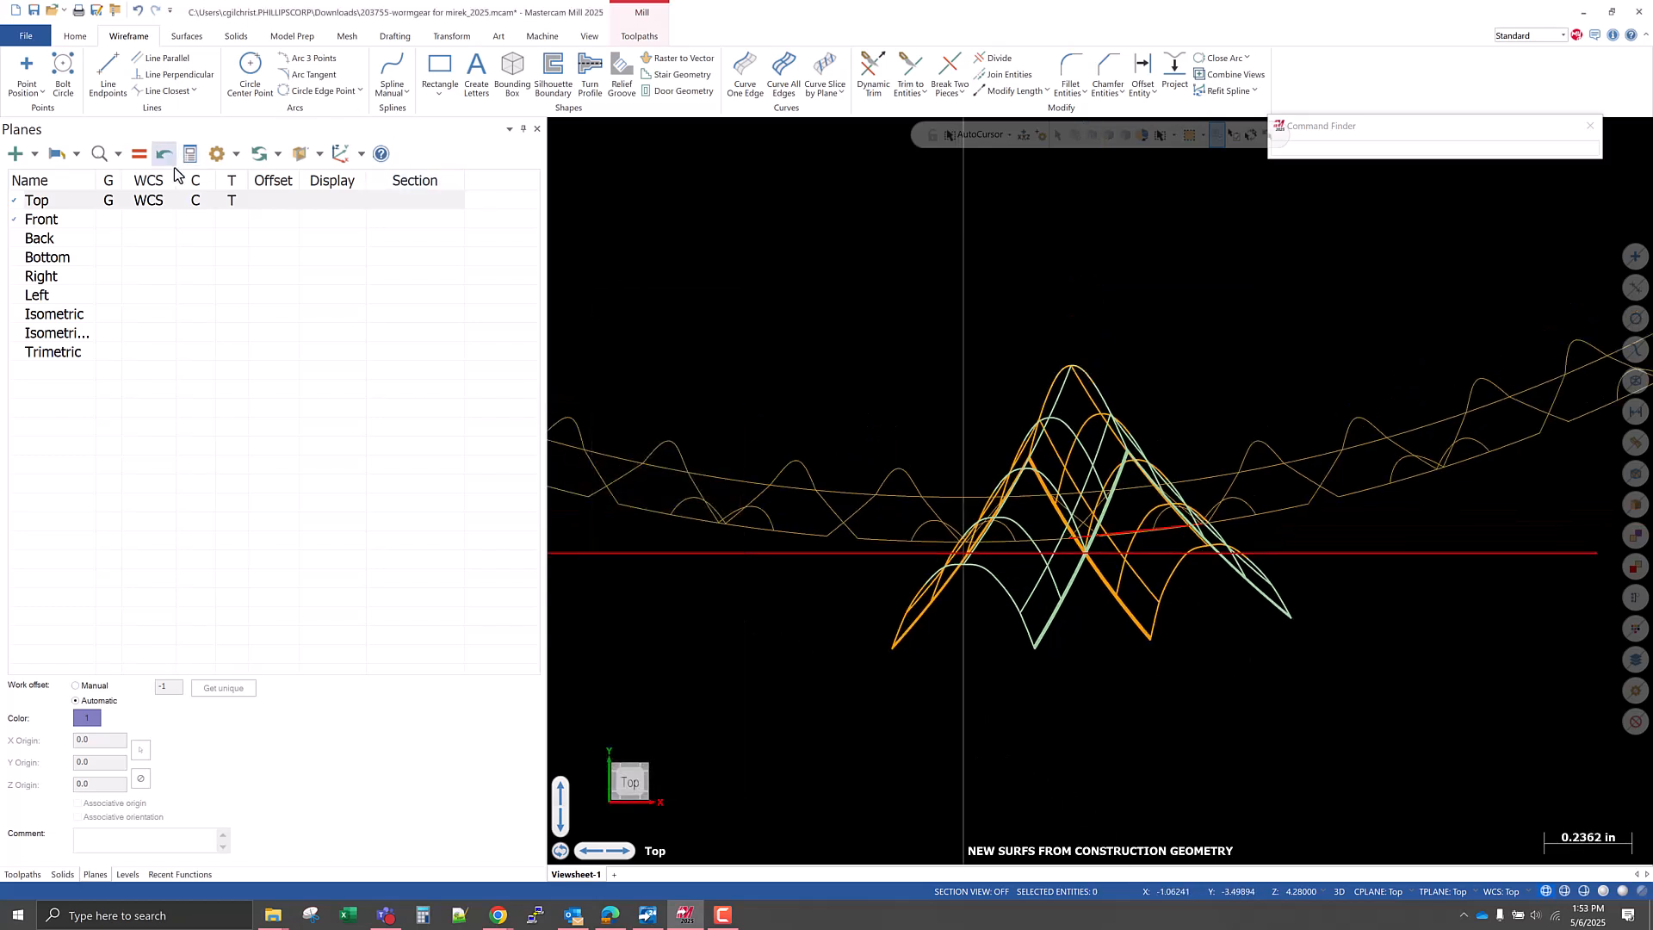
{"action": "left_click", "coordinate": [107, 76]}
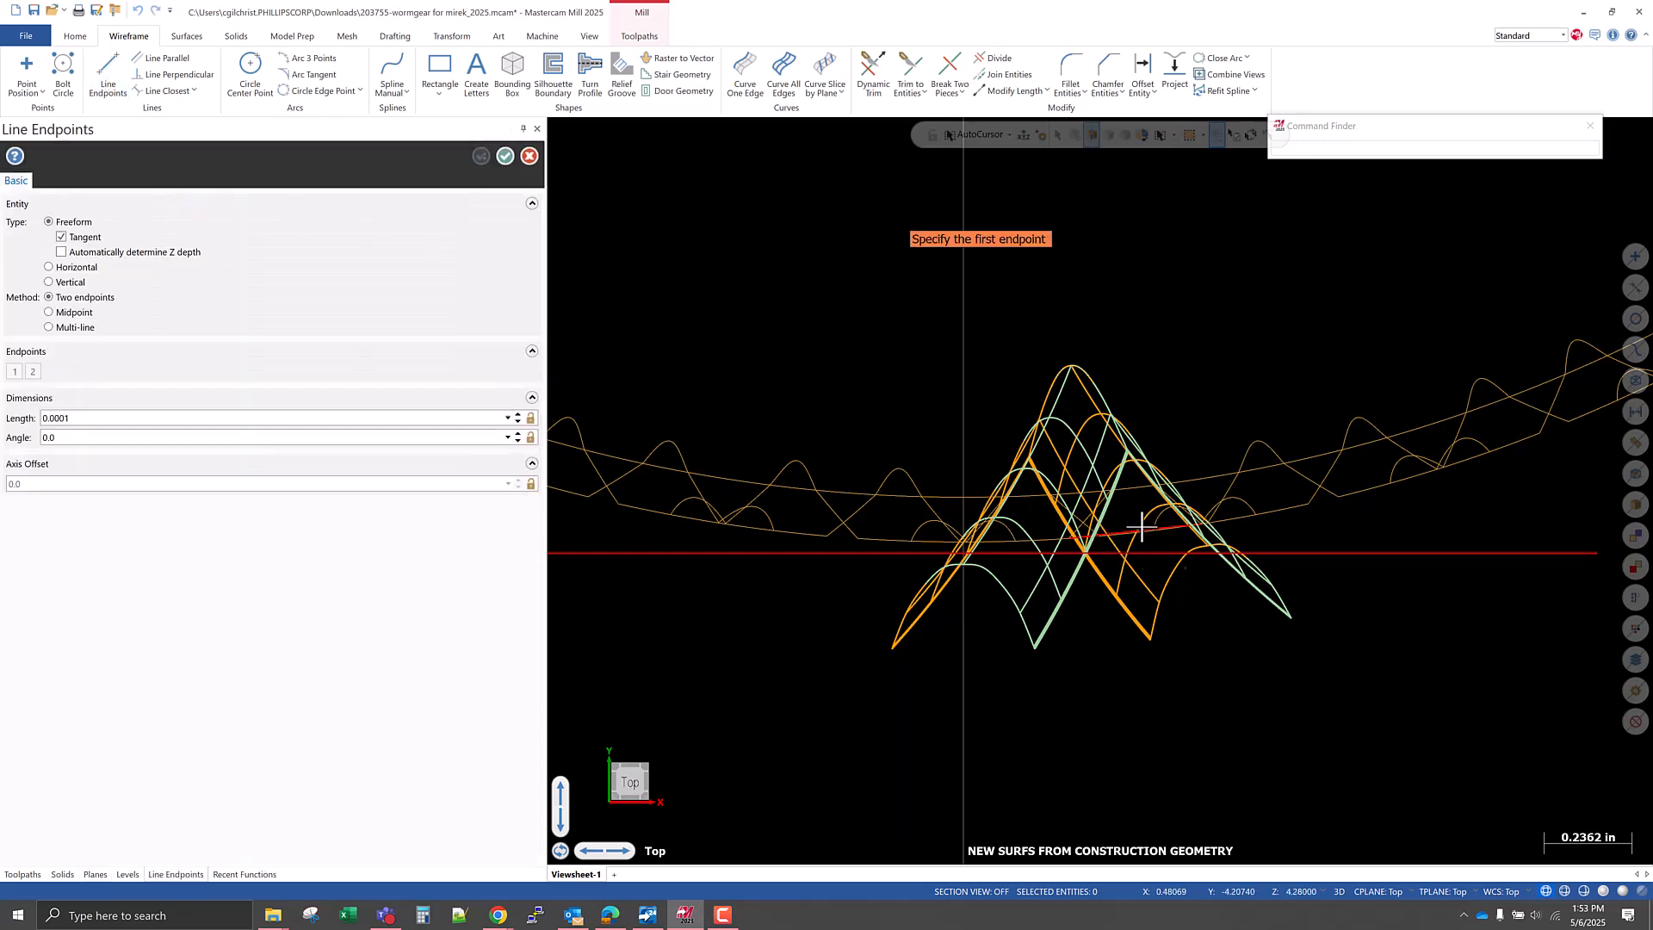
{"action": "scroll", "coordinate": [1131, 528], "scroll_direction": "up", "scroll_amount": 3}
{"action": "scroll", "coordinate": [1131, 529], "scroll_direction": "up", "scroll_amount": 4}
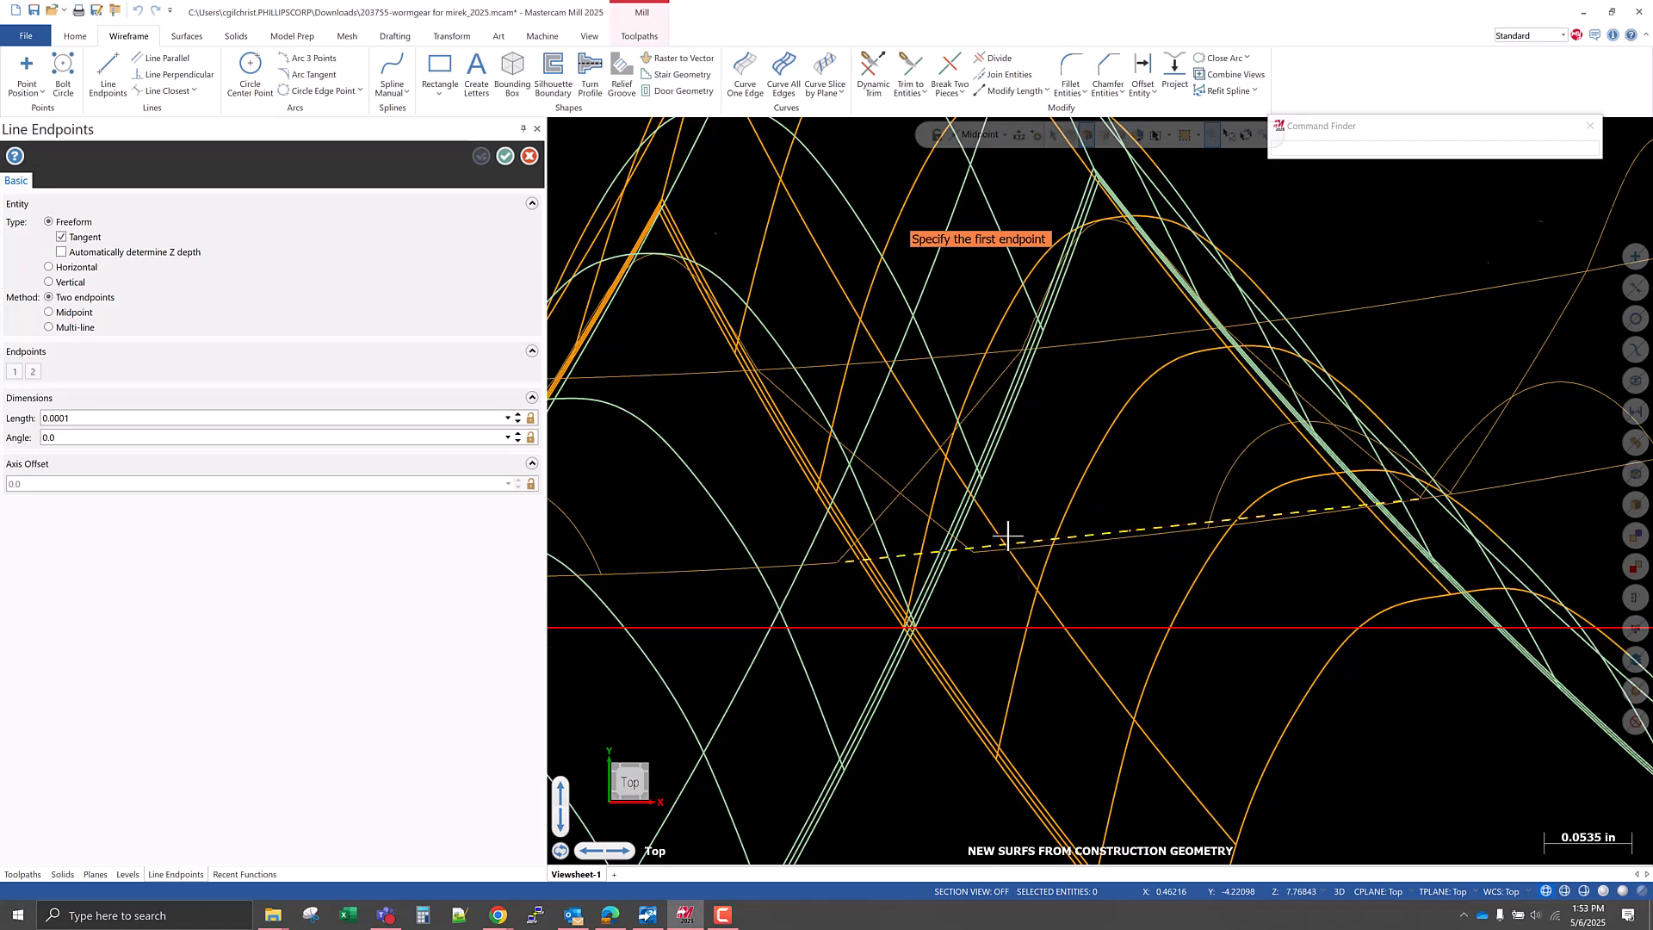
{"action": "scroll", "coordinate": [990, 533], "scroll_direction": "down", "scroll_amount": 5}
{"action": "key", "text": "Escape"}
Switch the gear to shaded display and examine the tooth gaps along the front of its rim.
{"action": "middle_click_drag", "start_coordinate": [989, 556], "coordinate": [901, 399]}
{"action": "key", "text": "alt+s"}
{"action": "scroll", "coordinate": [889, 524], "scroll_direction": "down", "scroll_amount": 5}
{"action": "left_click", "coordinate": [1126, 450]}
{"action": "key", "text": "Escape"}
{"action": "middle_click_drag", "start_coordinate": [1044, 517], "coordinate": [979, 360]}
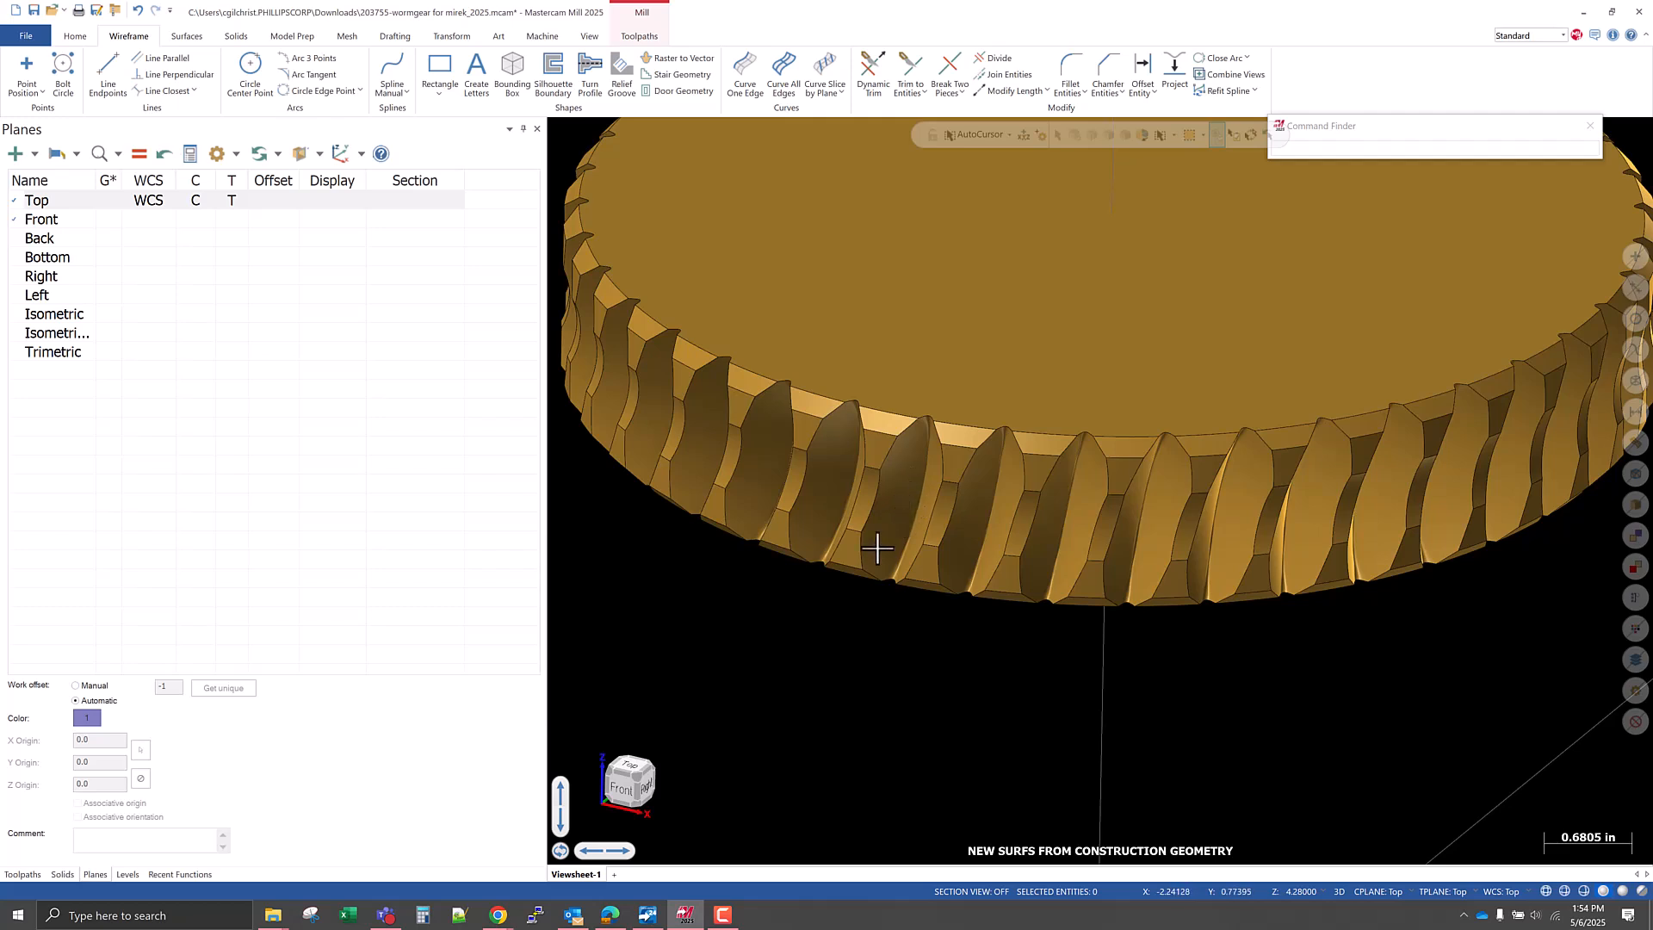
{"action": "scroll", "coordinate": [871, 512], "scroll_direction": "up", "scroll_amount": 1}
{"action": "middle_click_drag", "start_coordinate": [871, 512], "coordinate": [912, 480]}
{"action": "scroll", "coordinate": [994, 478], "scroll_direction": "down", "scroll_amount": 1}
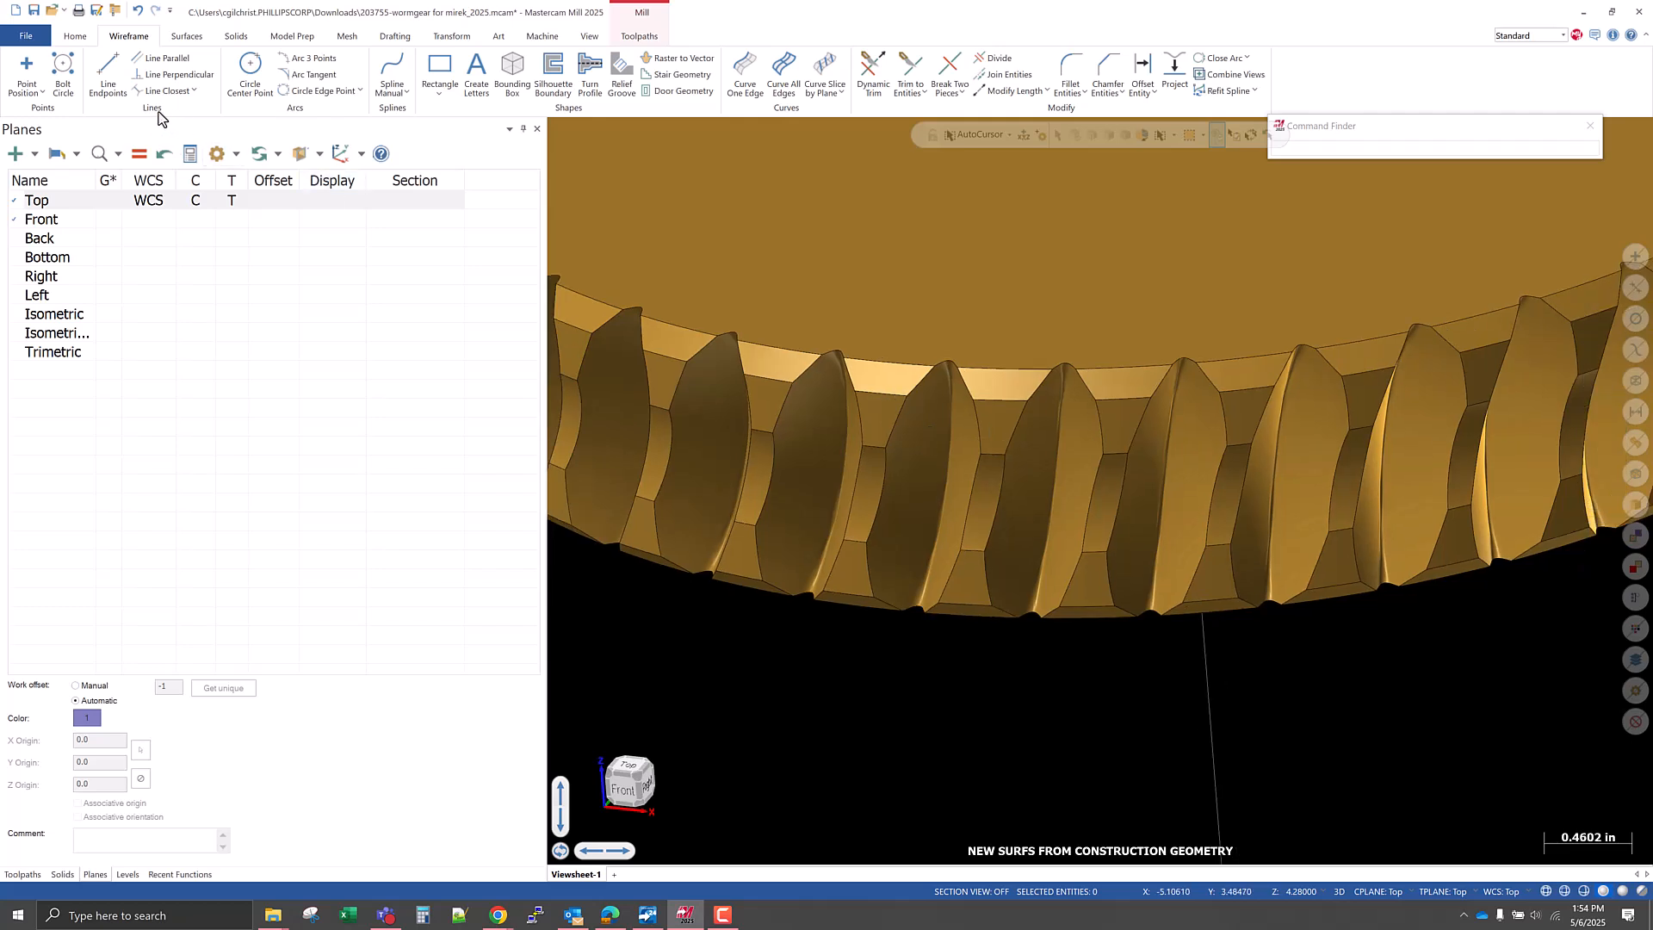
Draw endpoint lines across the upper and lower ends of one tooth gap, the upper one about 0.359 in long.
{"action": "left_click", "coordinate": [110, 75]}
{"action": "left_click", "coordinate": [908, 397]}
{"action": "left_click", "coordinate": [974, 402]}
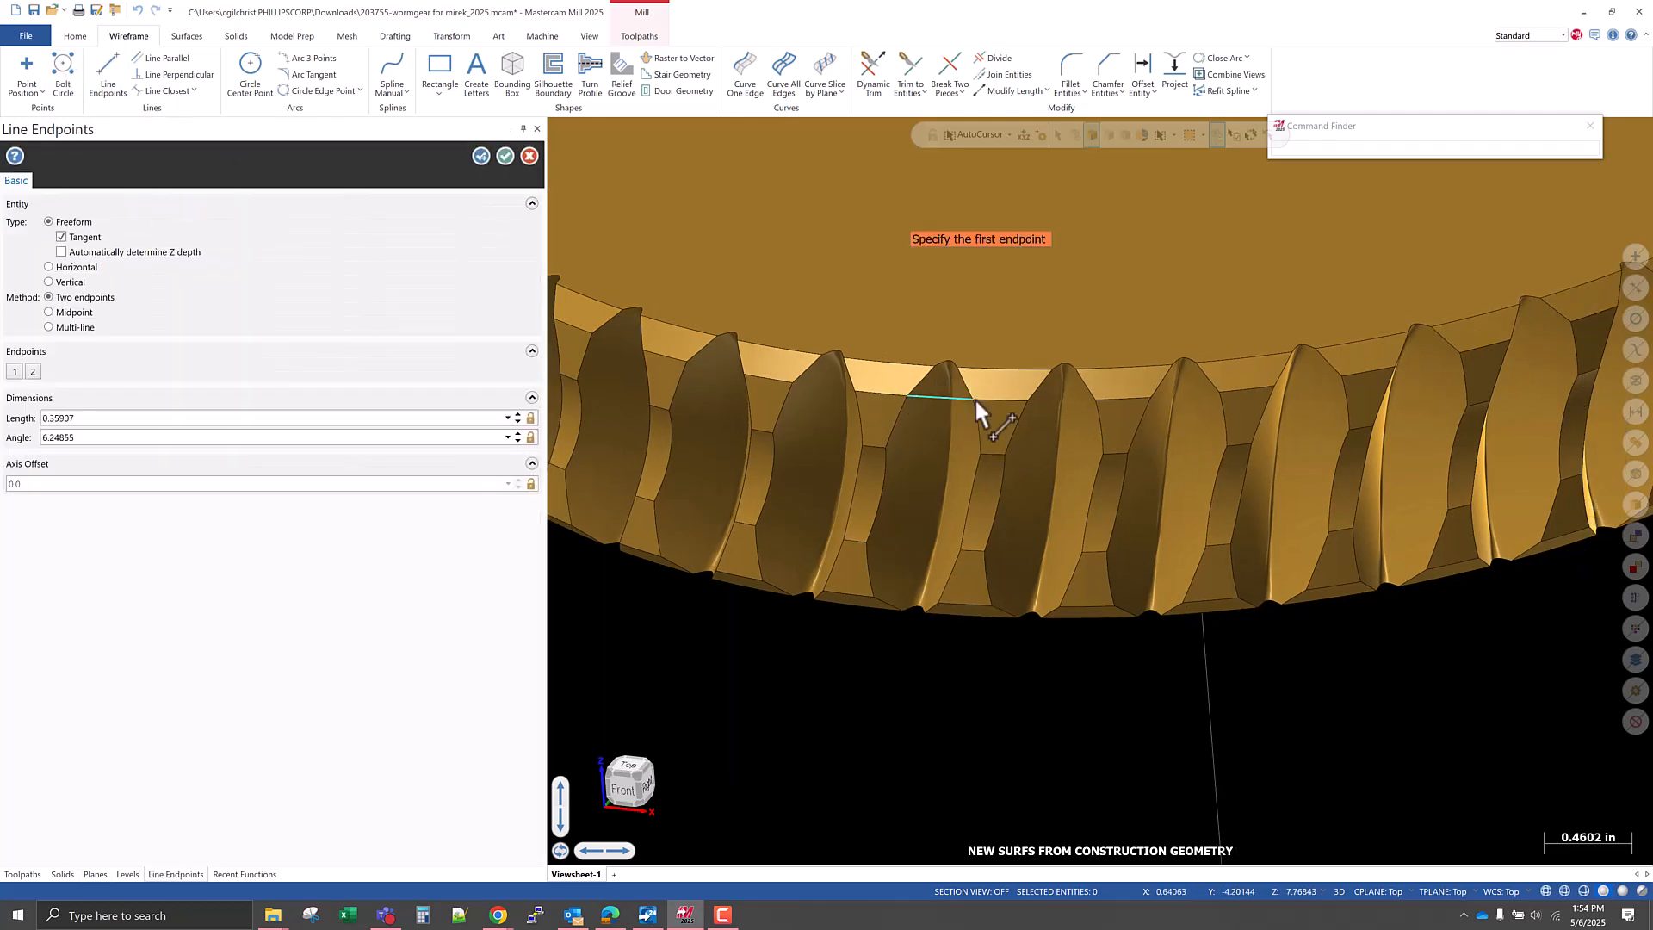
{"action": "left_click", "coordinate": [871, 596]}
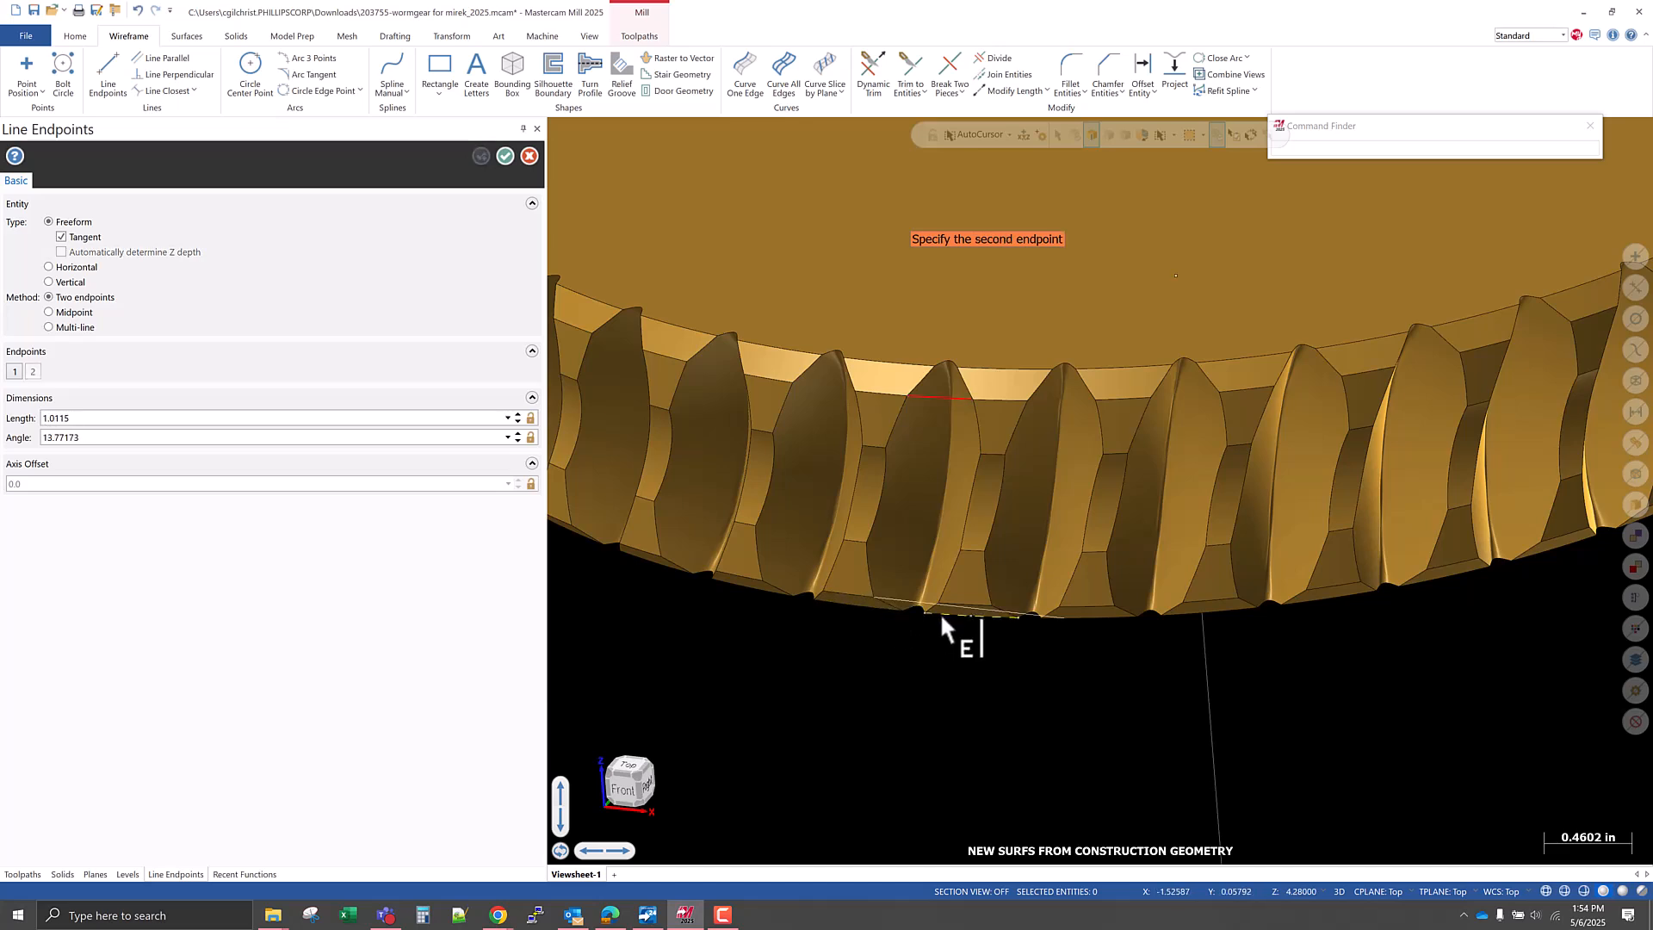
{"action": "left_click", "coordinate": [940, 601]}
Join the midpoints of the upper and lower gap lines with a line about 1.23 in long.
{"action": "left_click", "coordinate": [939, 397]}
{"action": "left_click", "coordinate": [908, 601]}
{"action": "scroll", "coordinate": [913, 603], "scroll_direction": "down", "scroll_amount": 2}
{"action": "scroll", "coordinate": [914, 601], "scroll_direction": "down", "scroll_amount": 3}
{"action": "middle_click_drag", "start_coordinate": [902, 633], "coordinate": [897, 602]}
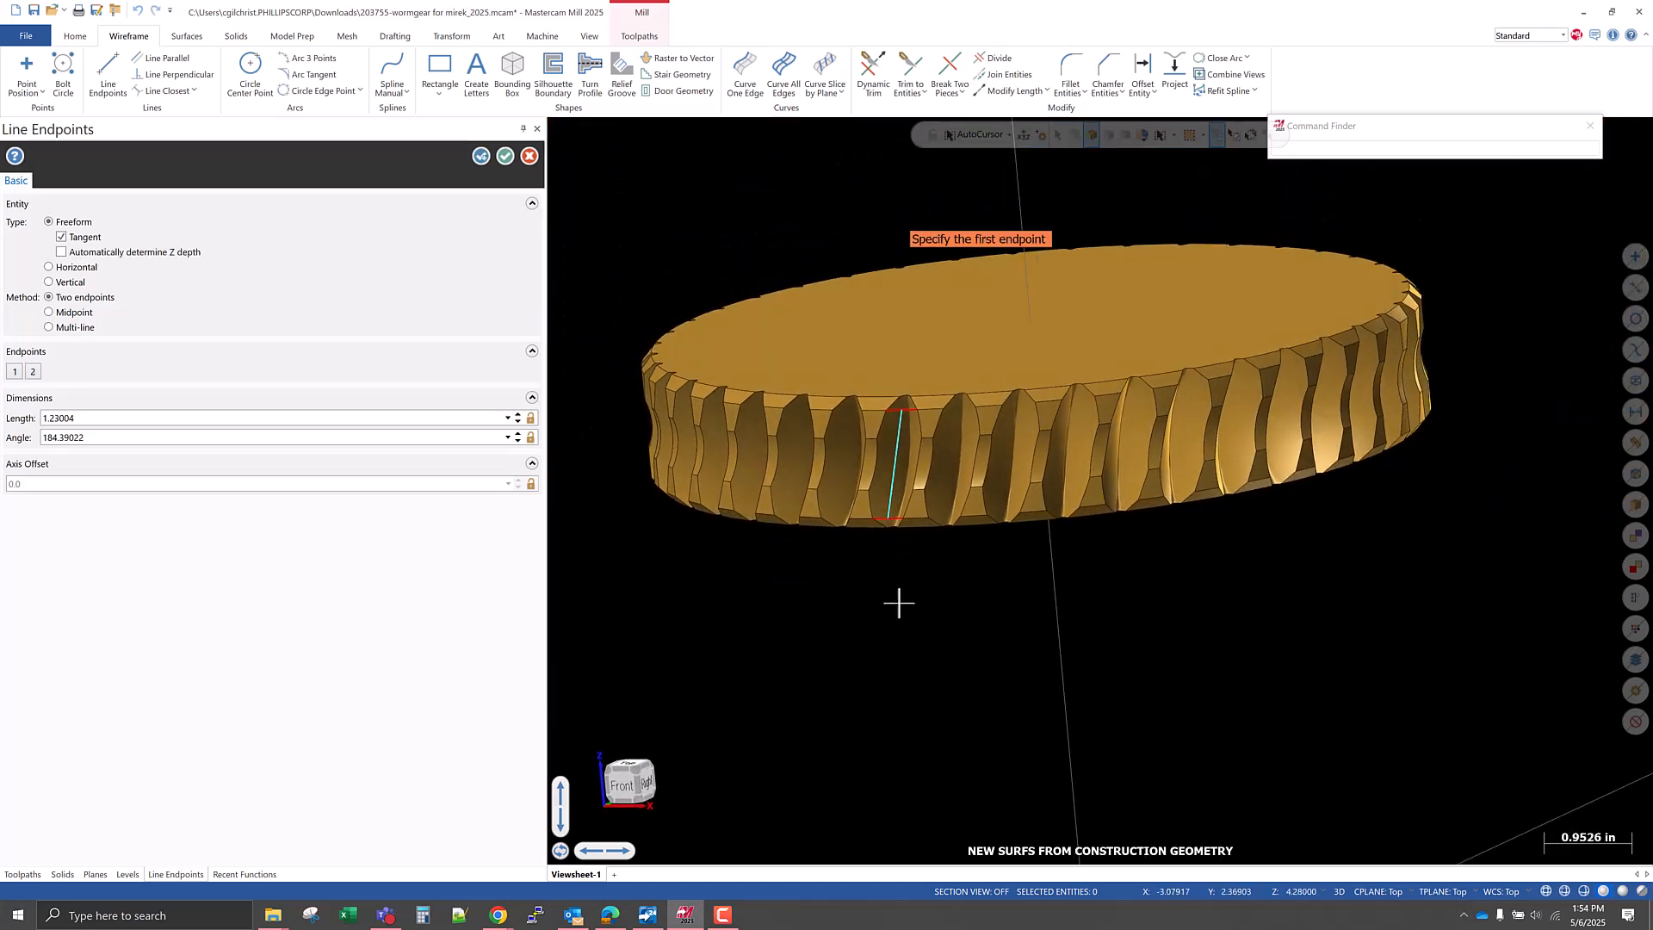
{"action": "left_click", "coordinate": [506, 156]}
Set the construction depth to 7.16902 from the connecting line's midpoint and switch construction to 2D mode.
{"action": "right_click", "coordinate": [880, 589]}
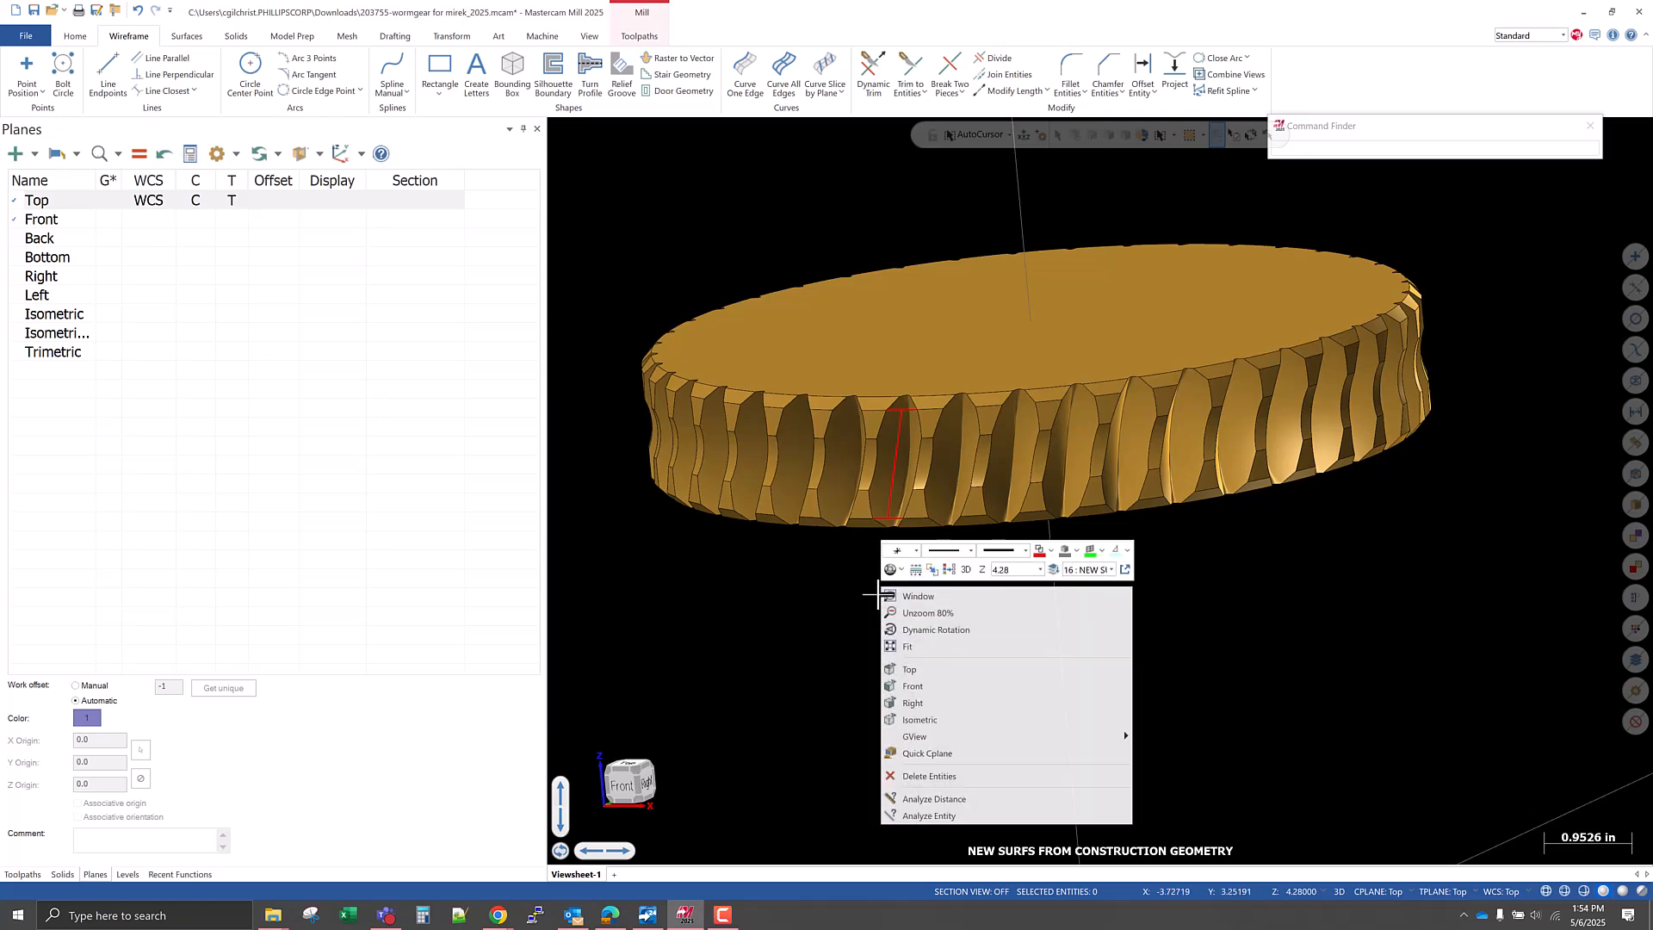
{"action": "left_click", "coordinate": [982, 568]}
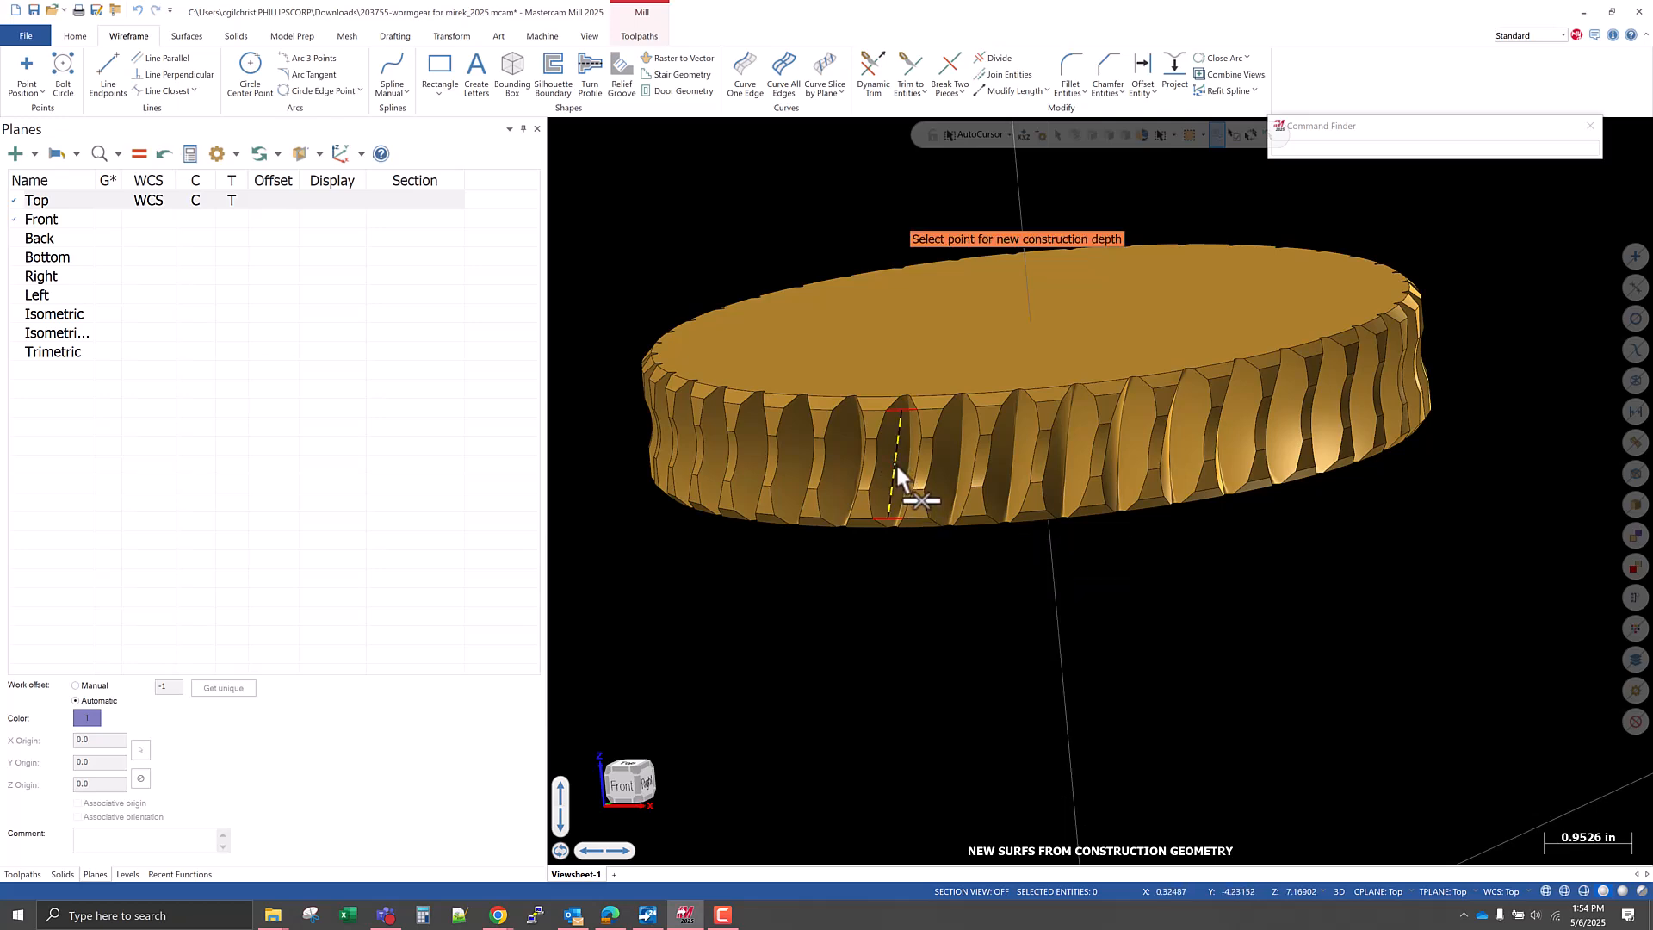
{"action": "left_click", "coordinate": [897, 474]}
{"action": "right_click", "coordinate": [936, 584]}
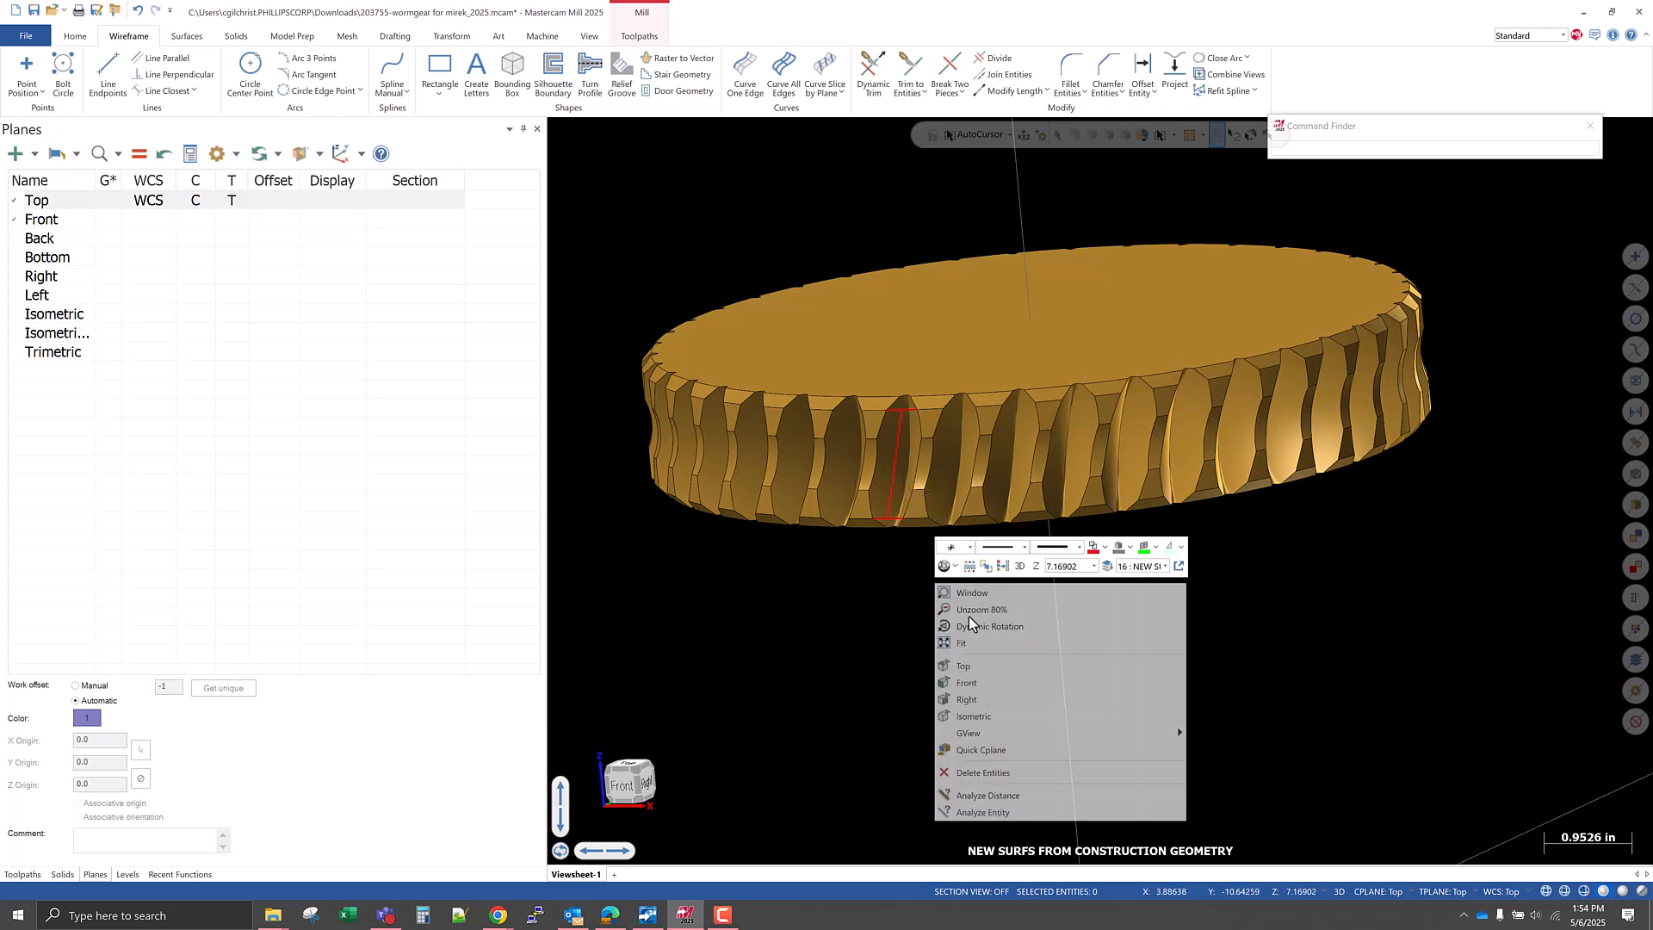
{"action": "left_click", "coordinate": [1033, 567]}
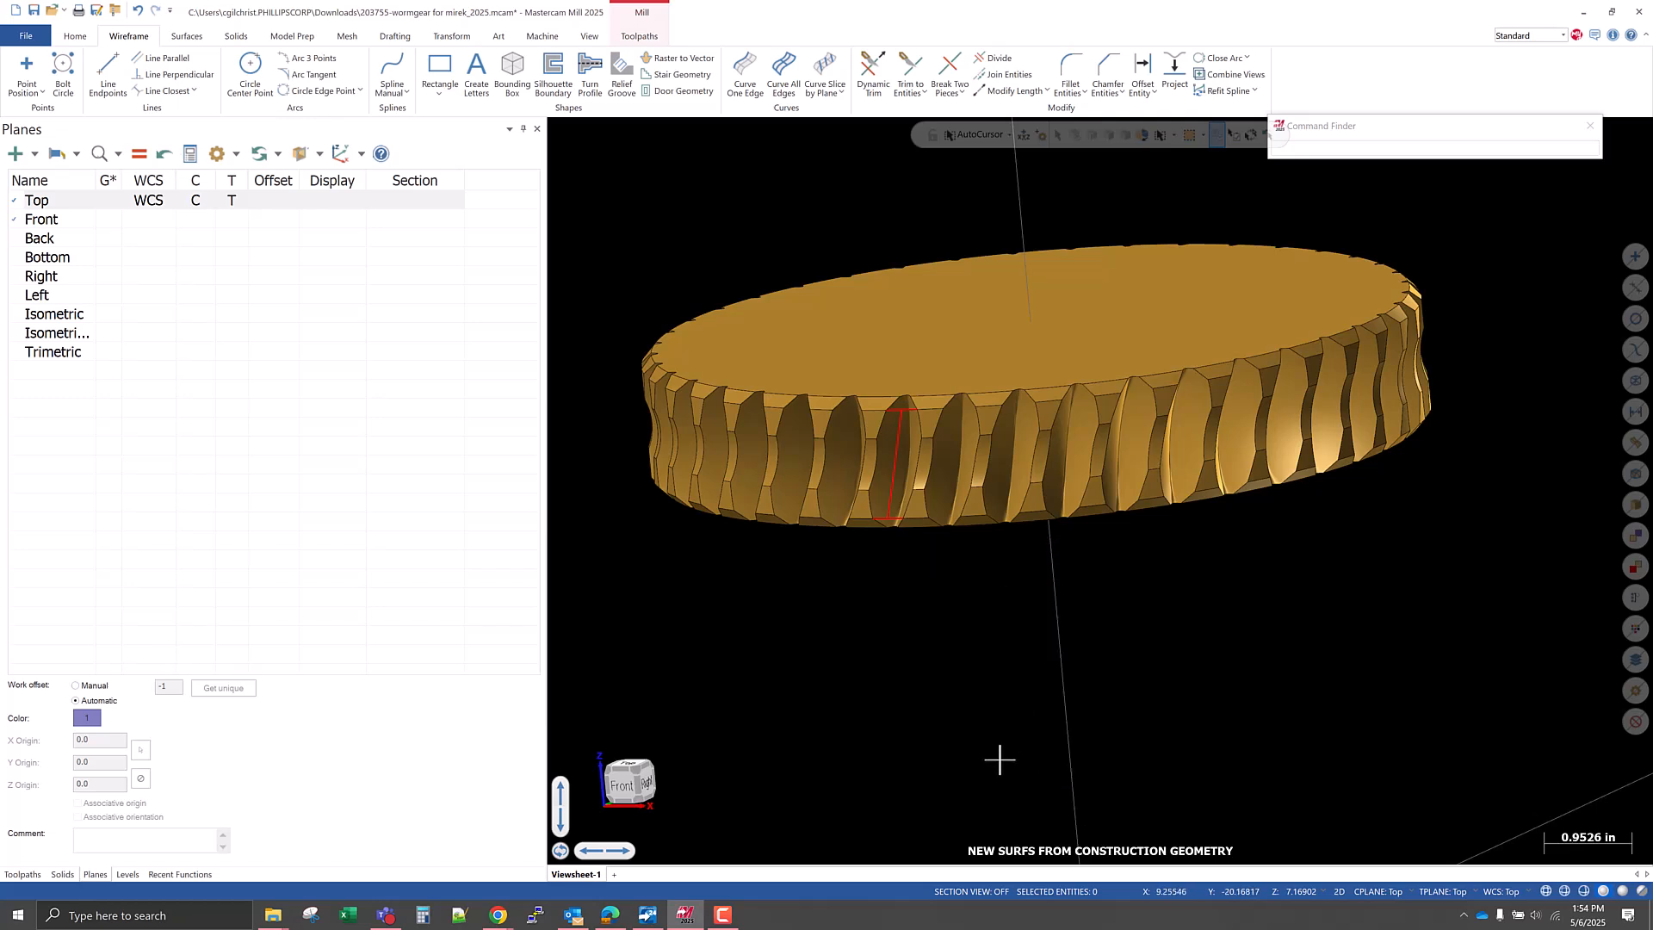
Draw a radial line about 4.244 in long from the gear's origin to the midpoint of the connecting line.
{"action": "left_click", "coordinate": [107, 68]}
{"action": "scroll", "coordinate": [854, 617], "scroll_direction": "up", "scroll_amount": 2}
{"action": "scroll", "coordinate": [871, 613], "scroll_direction": "down", "scroll_amount": 2}
{"action": "key", "text": "o"}
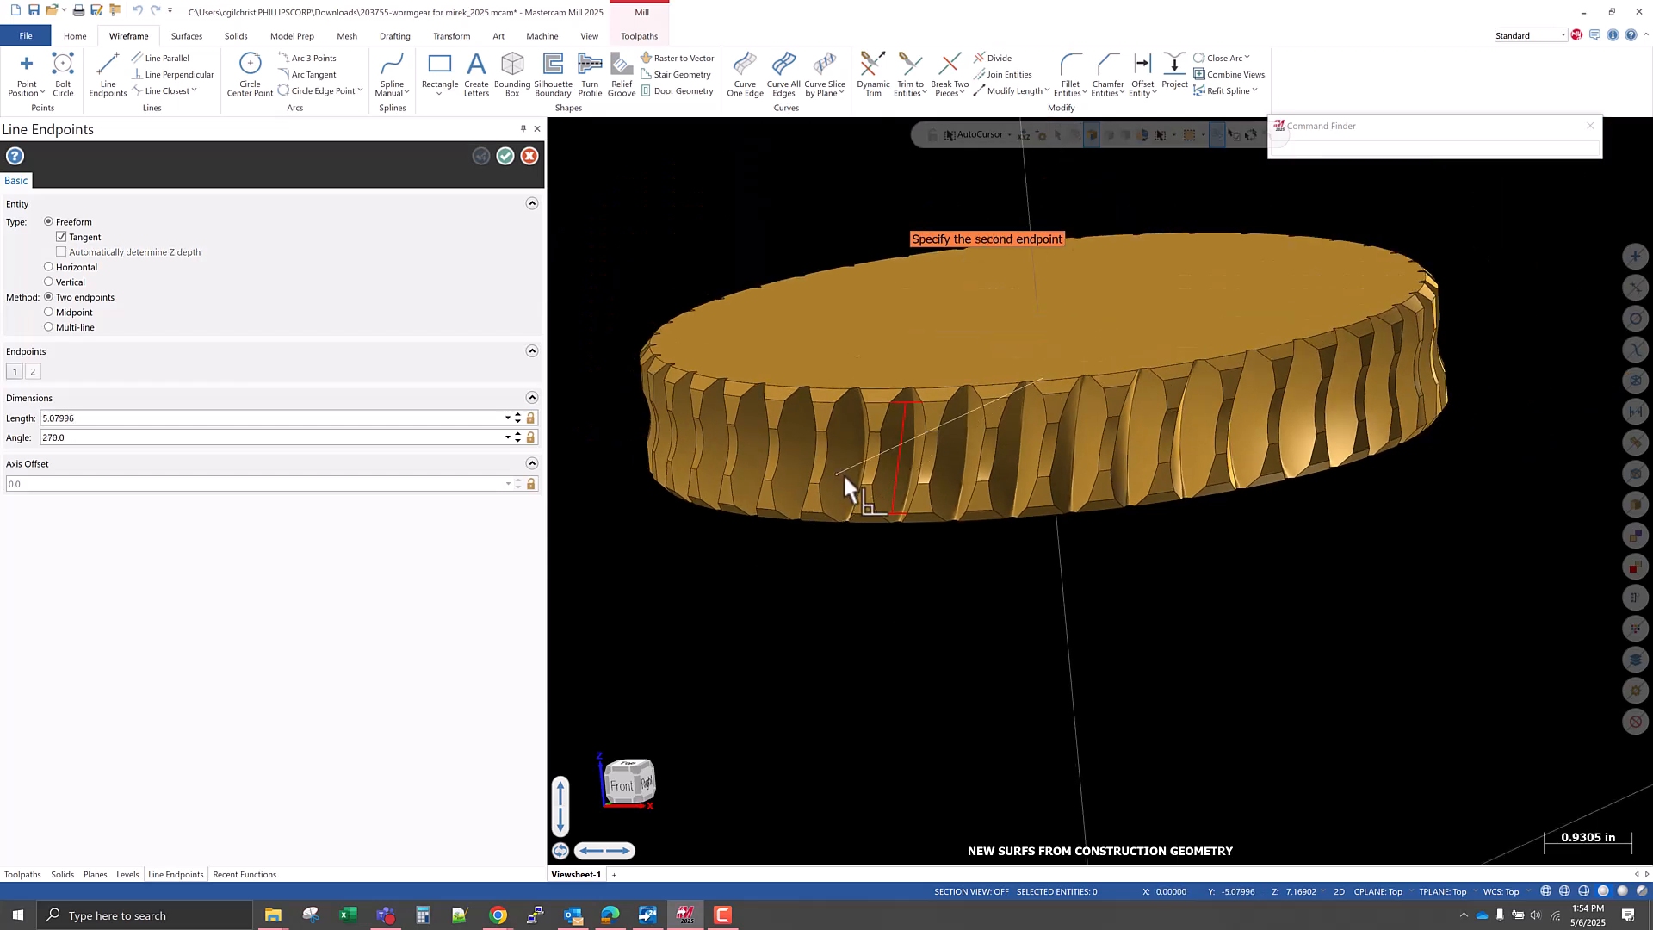
{"action": "mouse_move", "coordinate": [943, 348]}
{"action": "middle_mouse_down"}
{"action": "mouse_move", "coordinate": [944, 304]}
{"action": "mouse_move", "coordinate": [942, 329]}
{"action": "middle_mouse_up"}
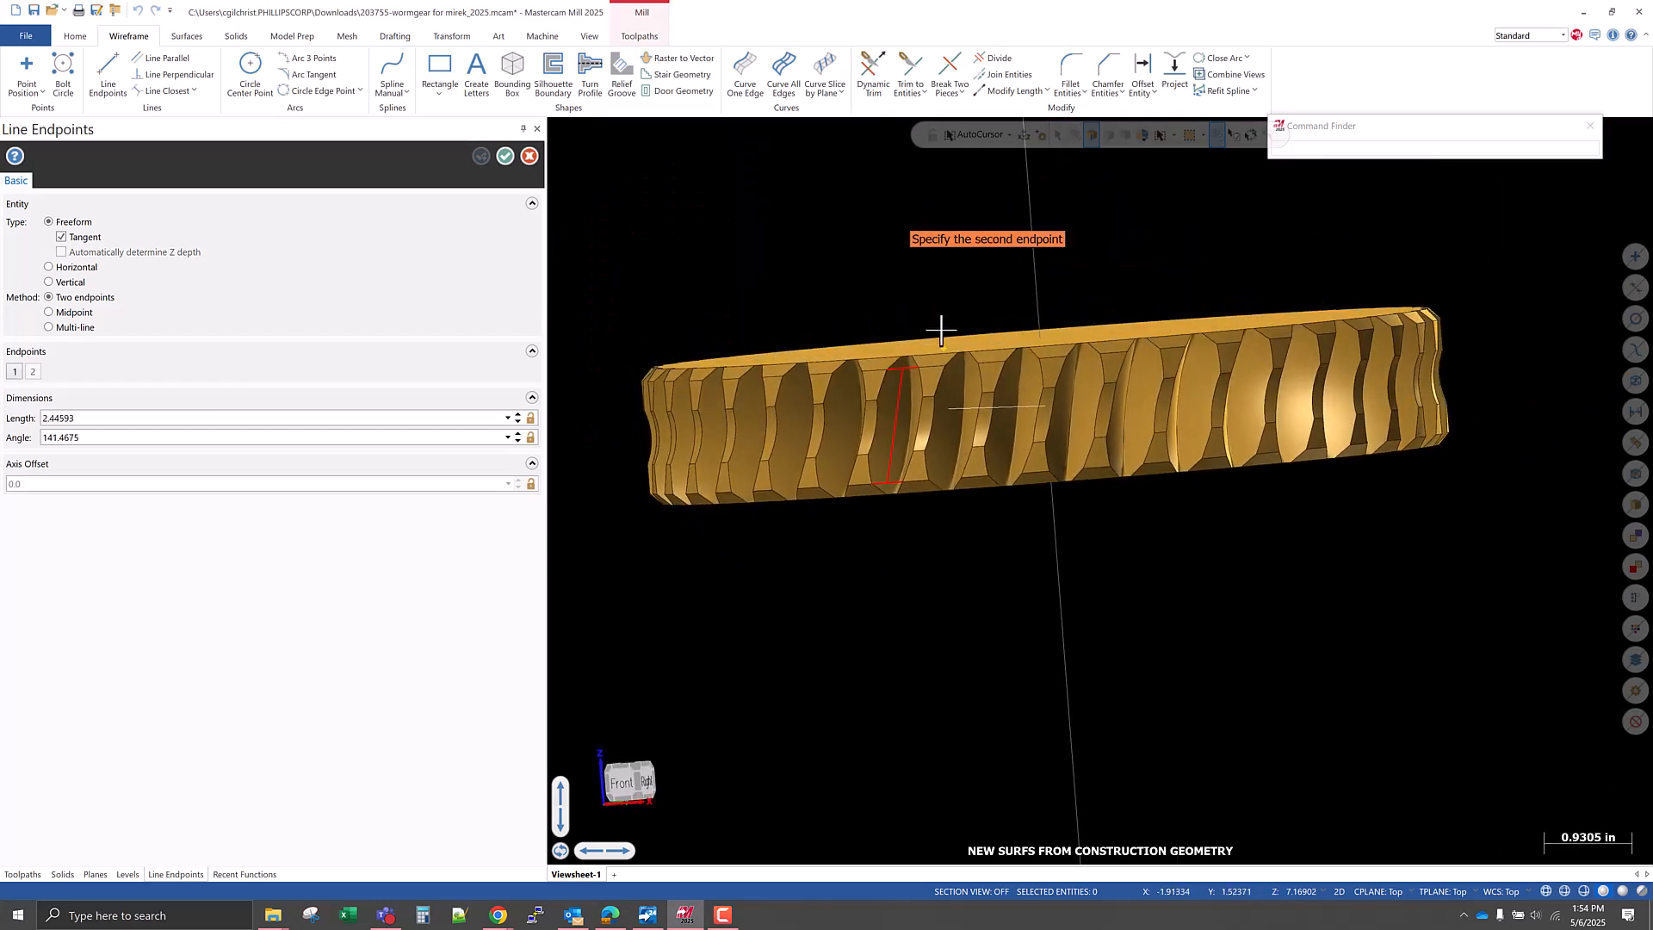
{"action": "scroll", "coordinate": [877, 522], "scroll_direction": "up", "scroll_amount": 1}
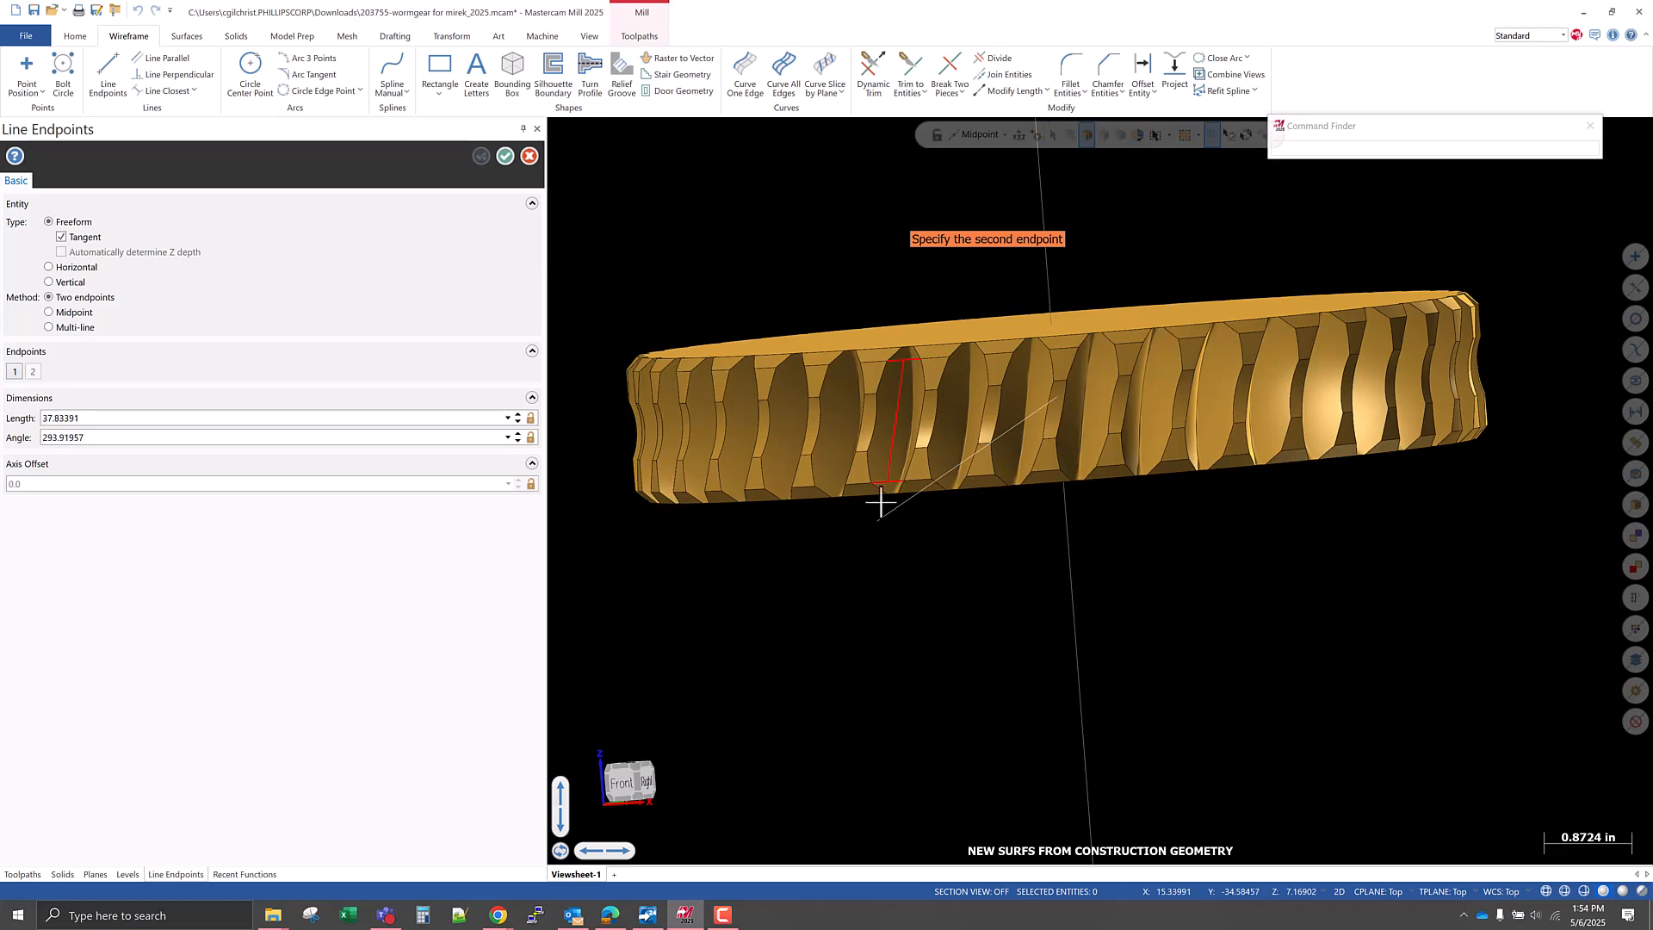
{"action": "left_click", "coordinate": [908, 421]}
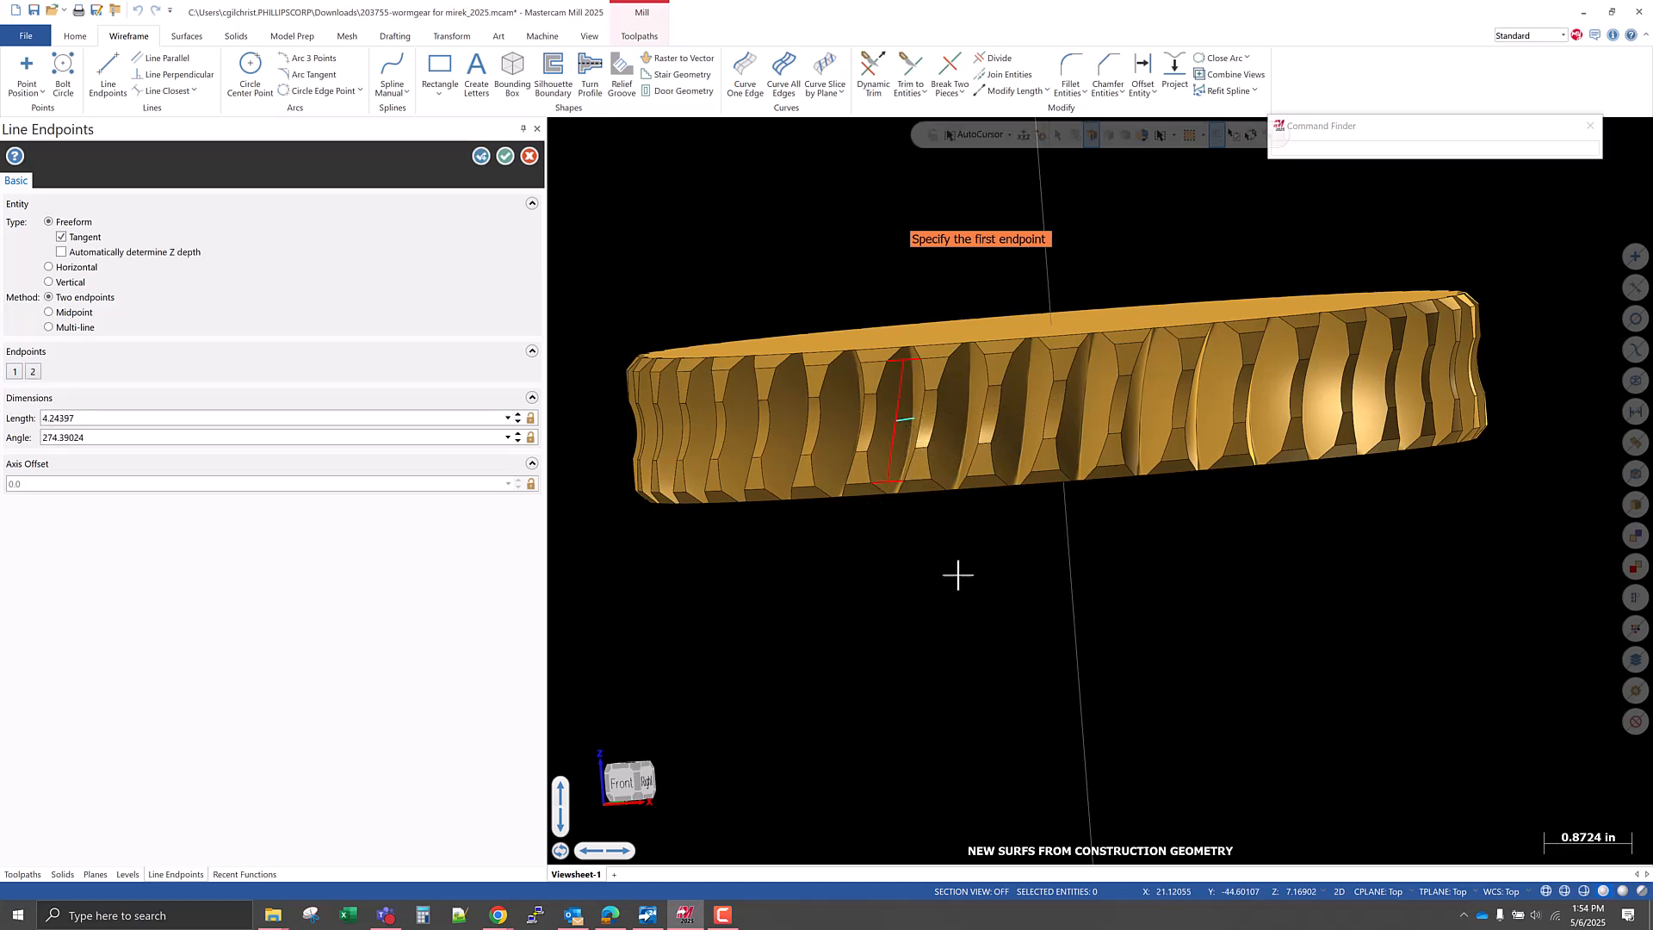
{"action": "left_click", "coordinate": [505, 157]}
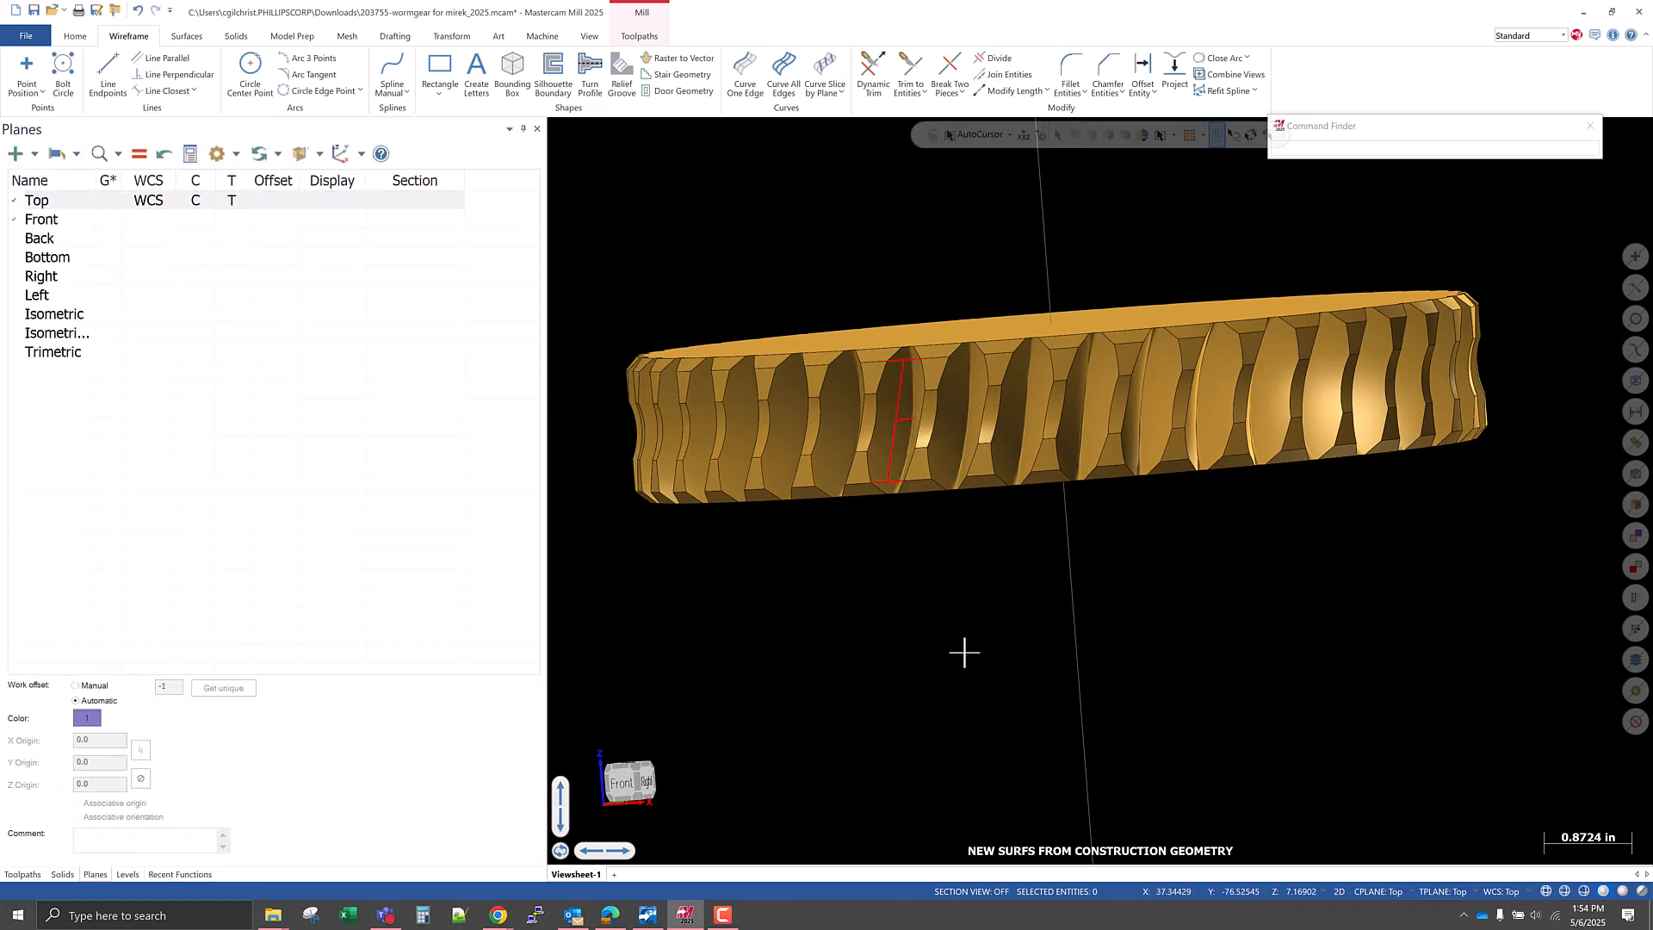
View the gear in wireframe from the Top view and analyze the radial line's properties.
{"action": "key", "text": "alt+s"}
{"action": "right_click", "coordinate": [943, 633]}
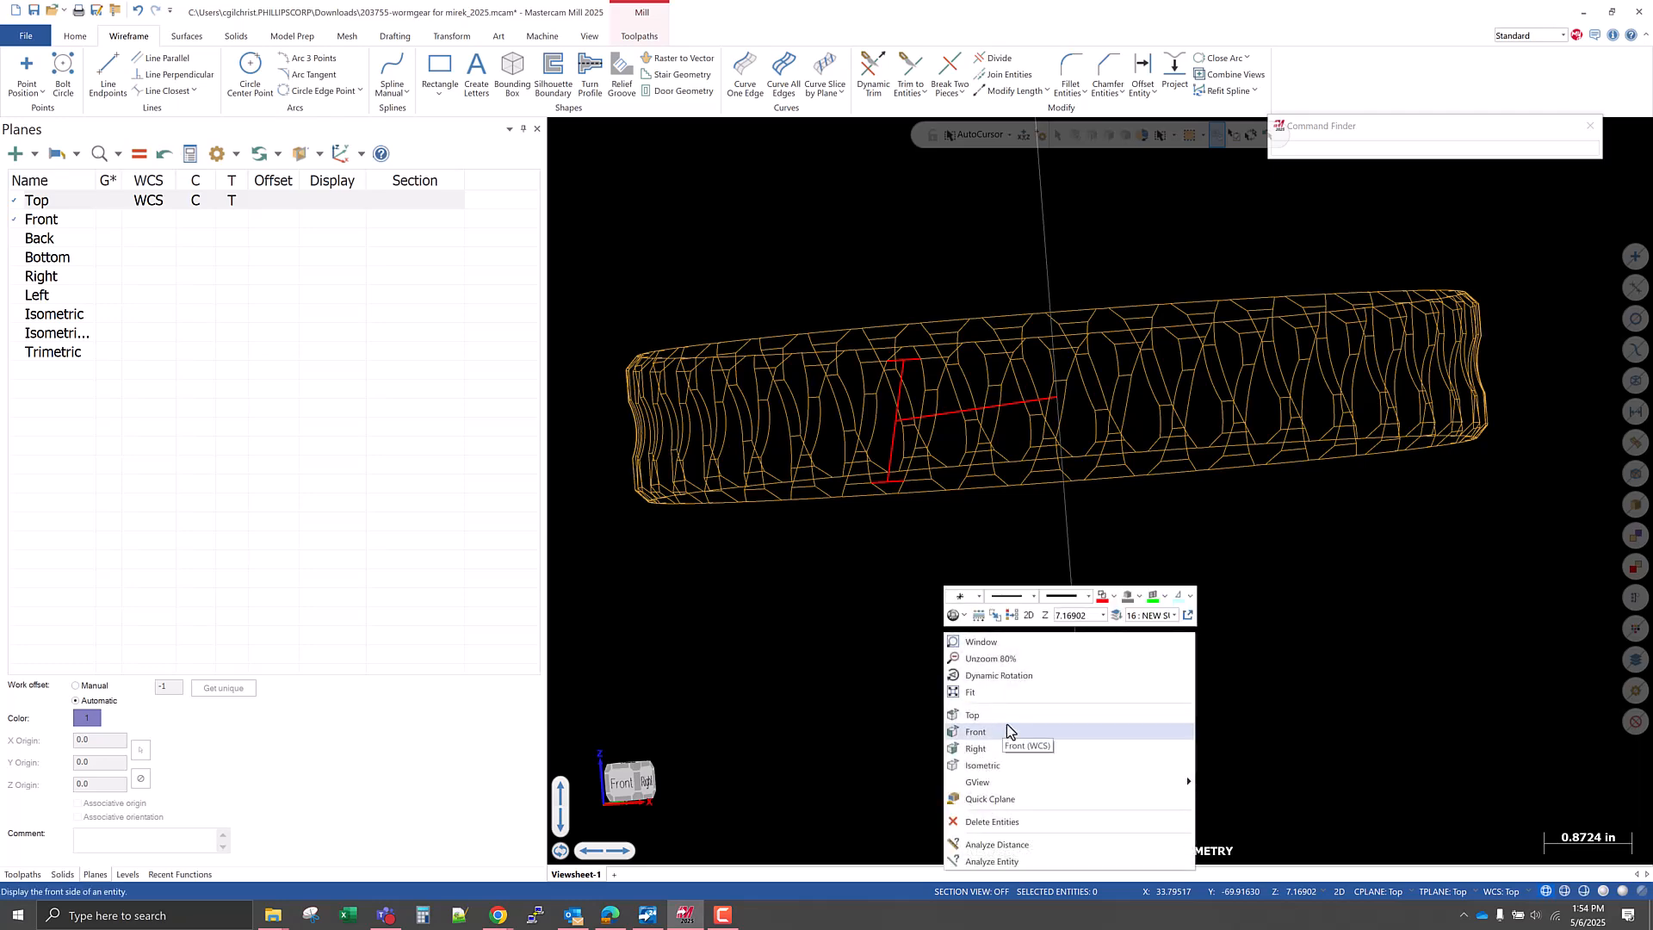
{"action": "left_click", "coordinate": [1009, 726]}
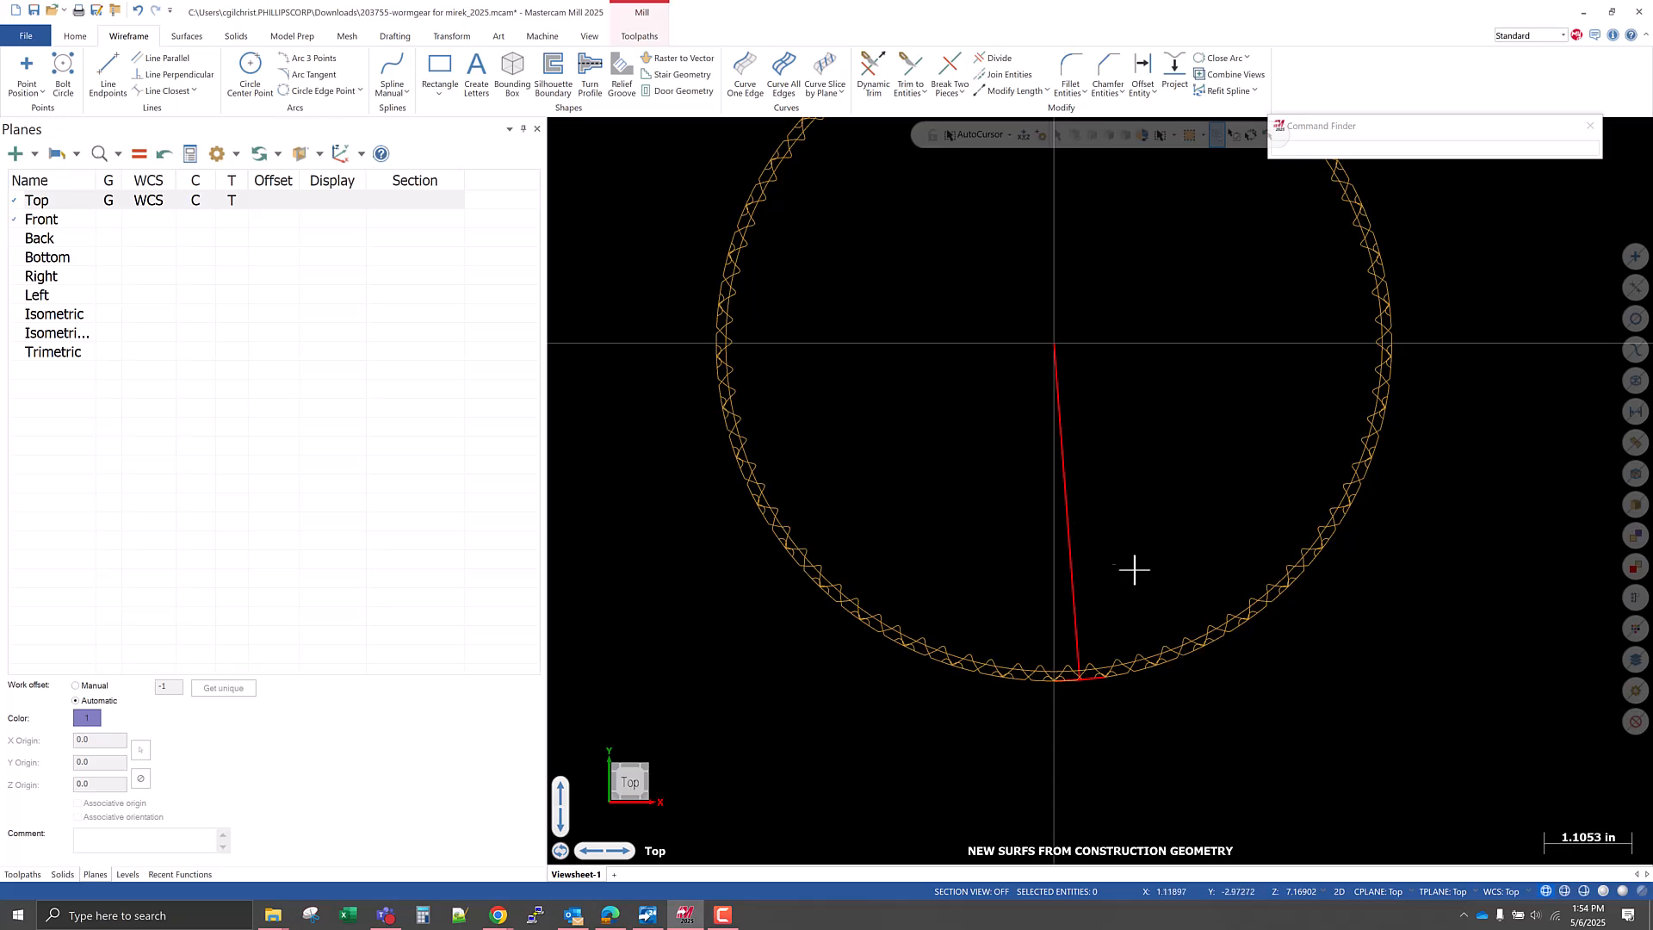
{"action": "left_click", "coordinate": [1072, 558]}
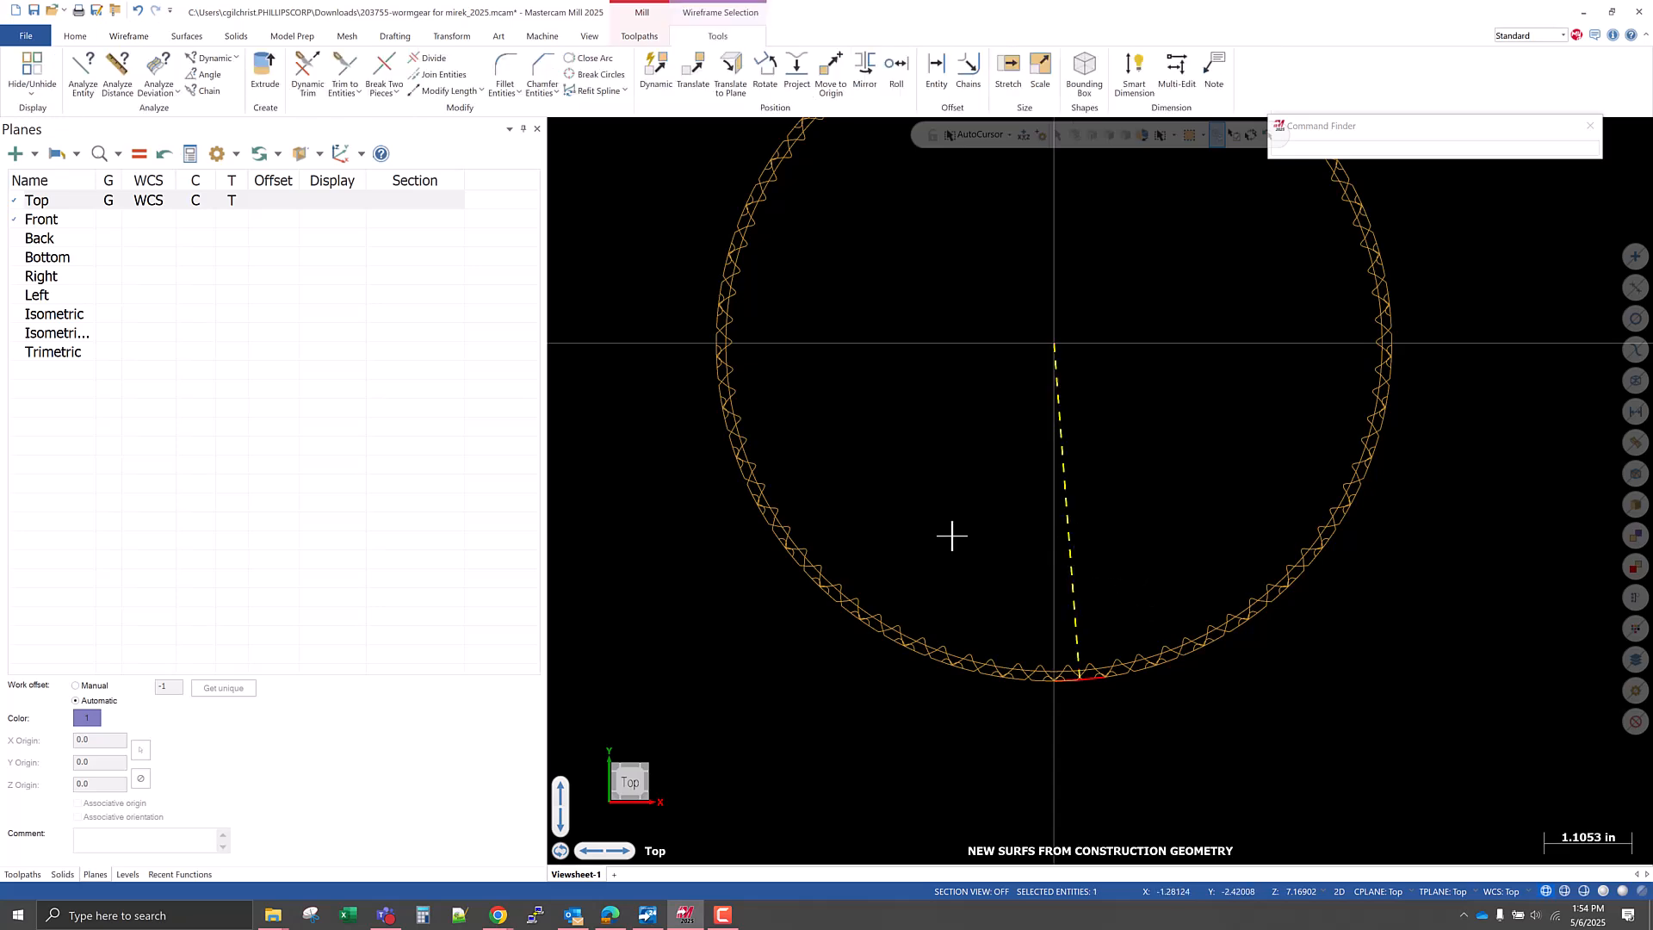
{"action": "left_click", "coordinate": [83, 71]}
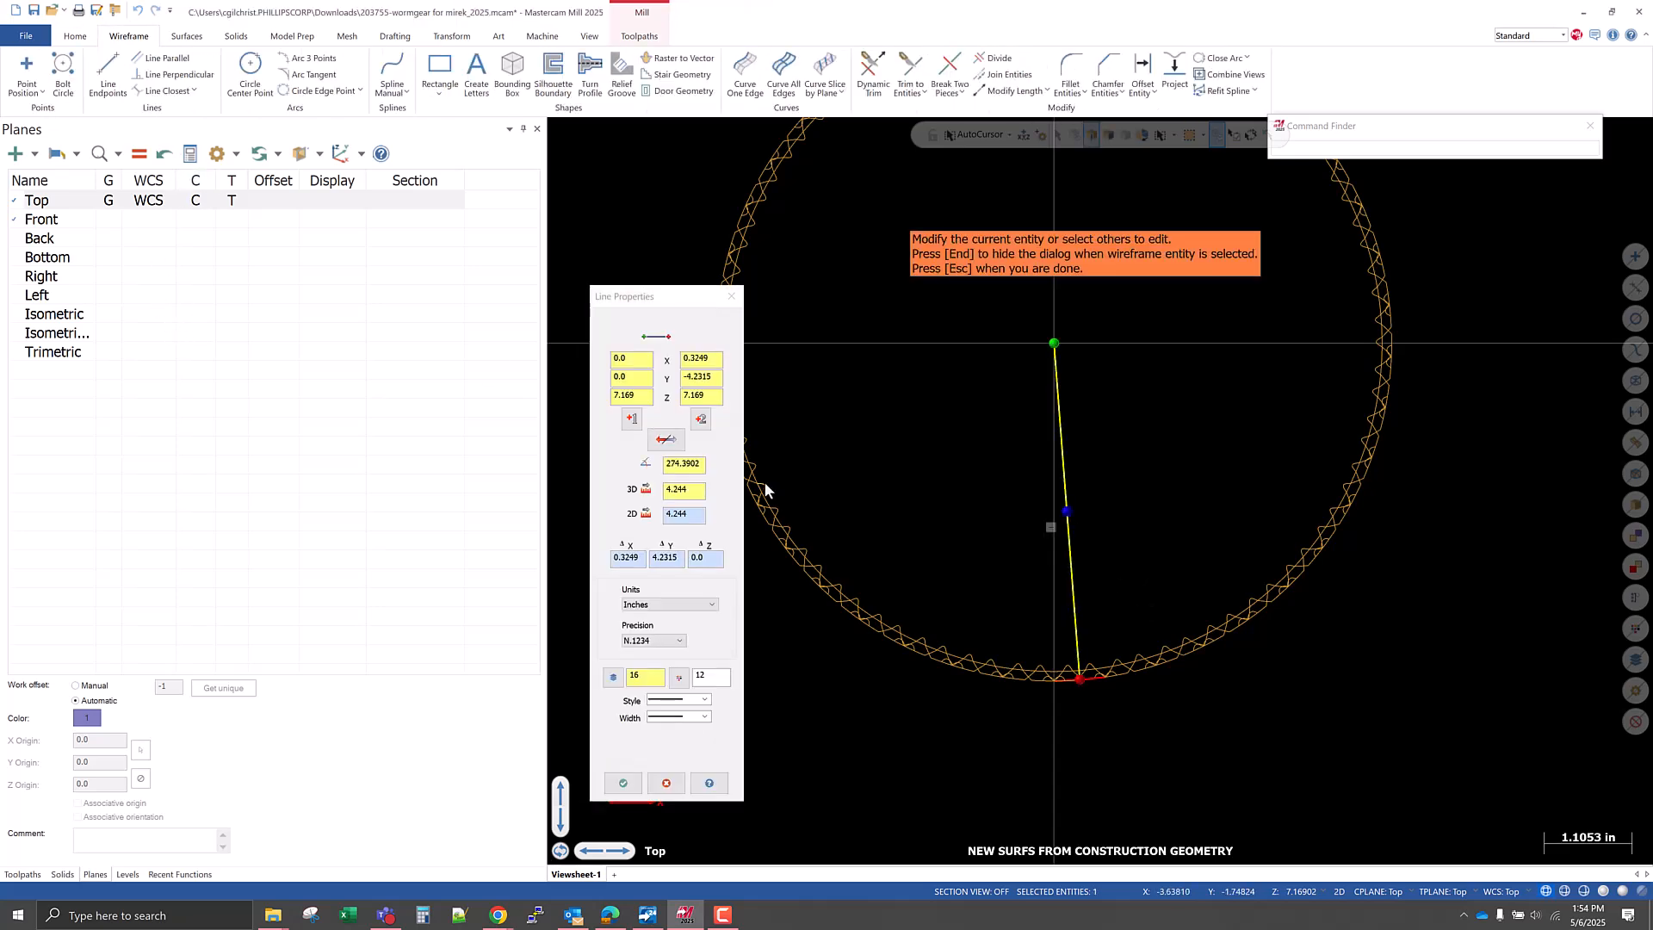
Set the line analysis precision to N.1234567 and copy the radial line's angle.
{"action": "double_click", "coordinate": [682, 465]}
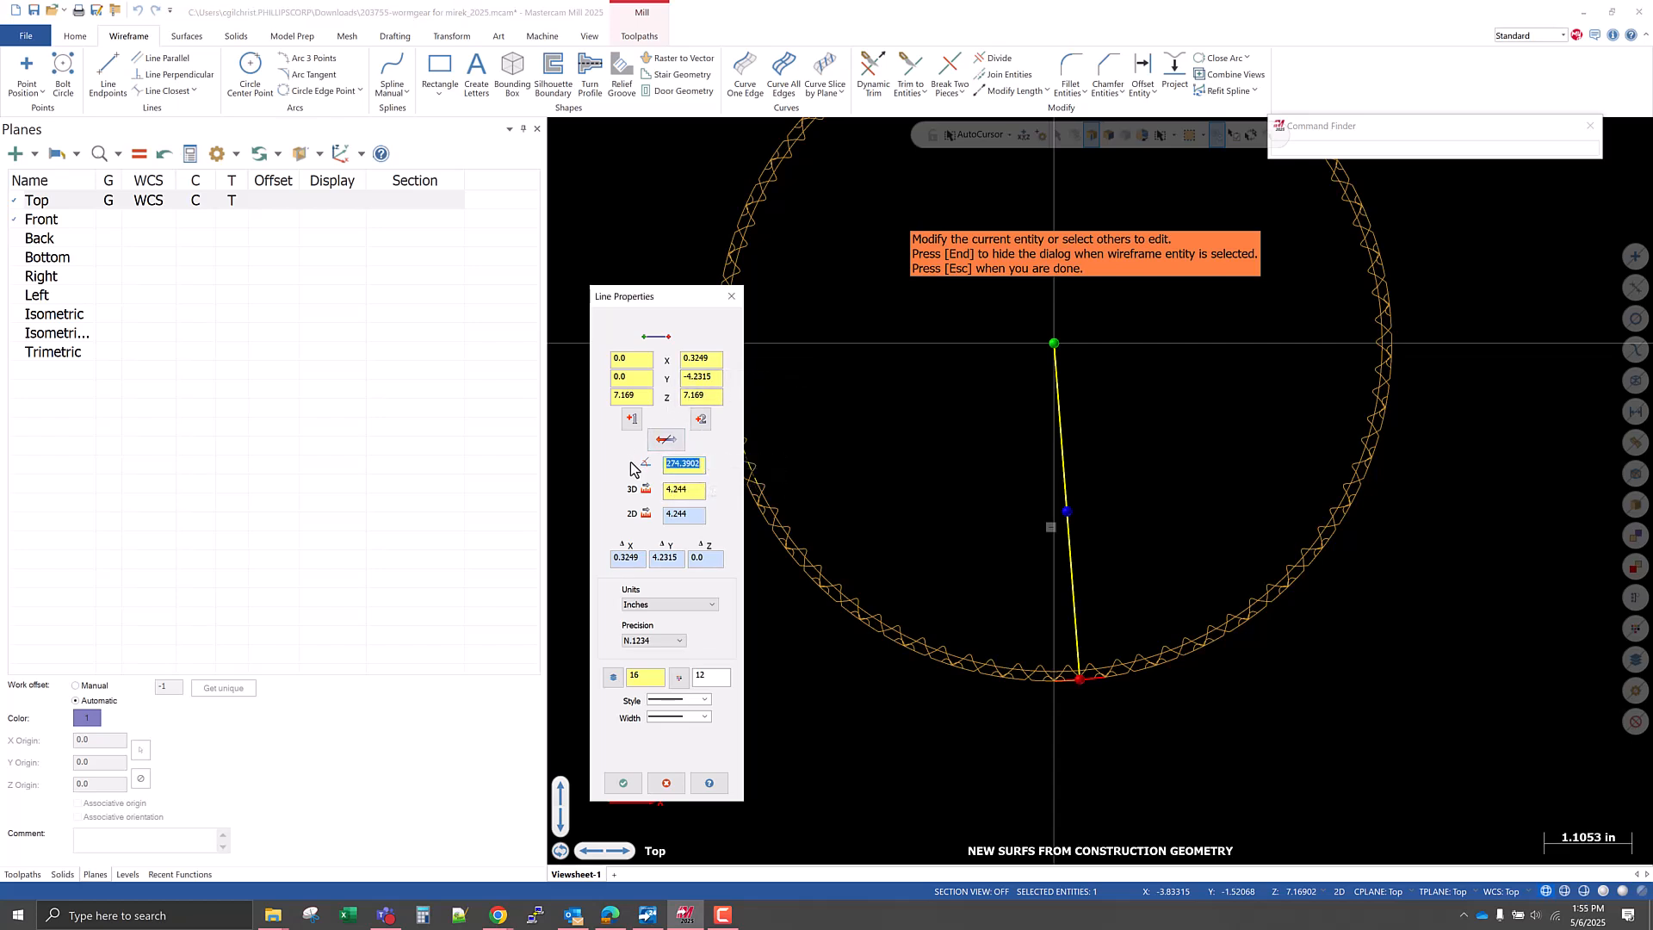
{"action": "left_click", "coordinate": [675, 465]}
{"action": "left_click", "coordinate": [667, 644]}
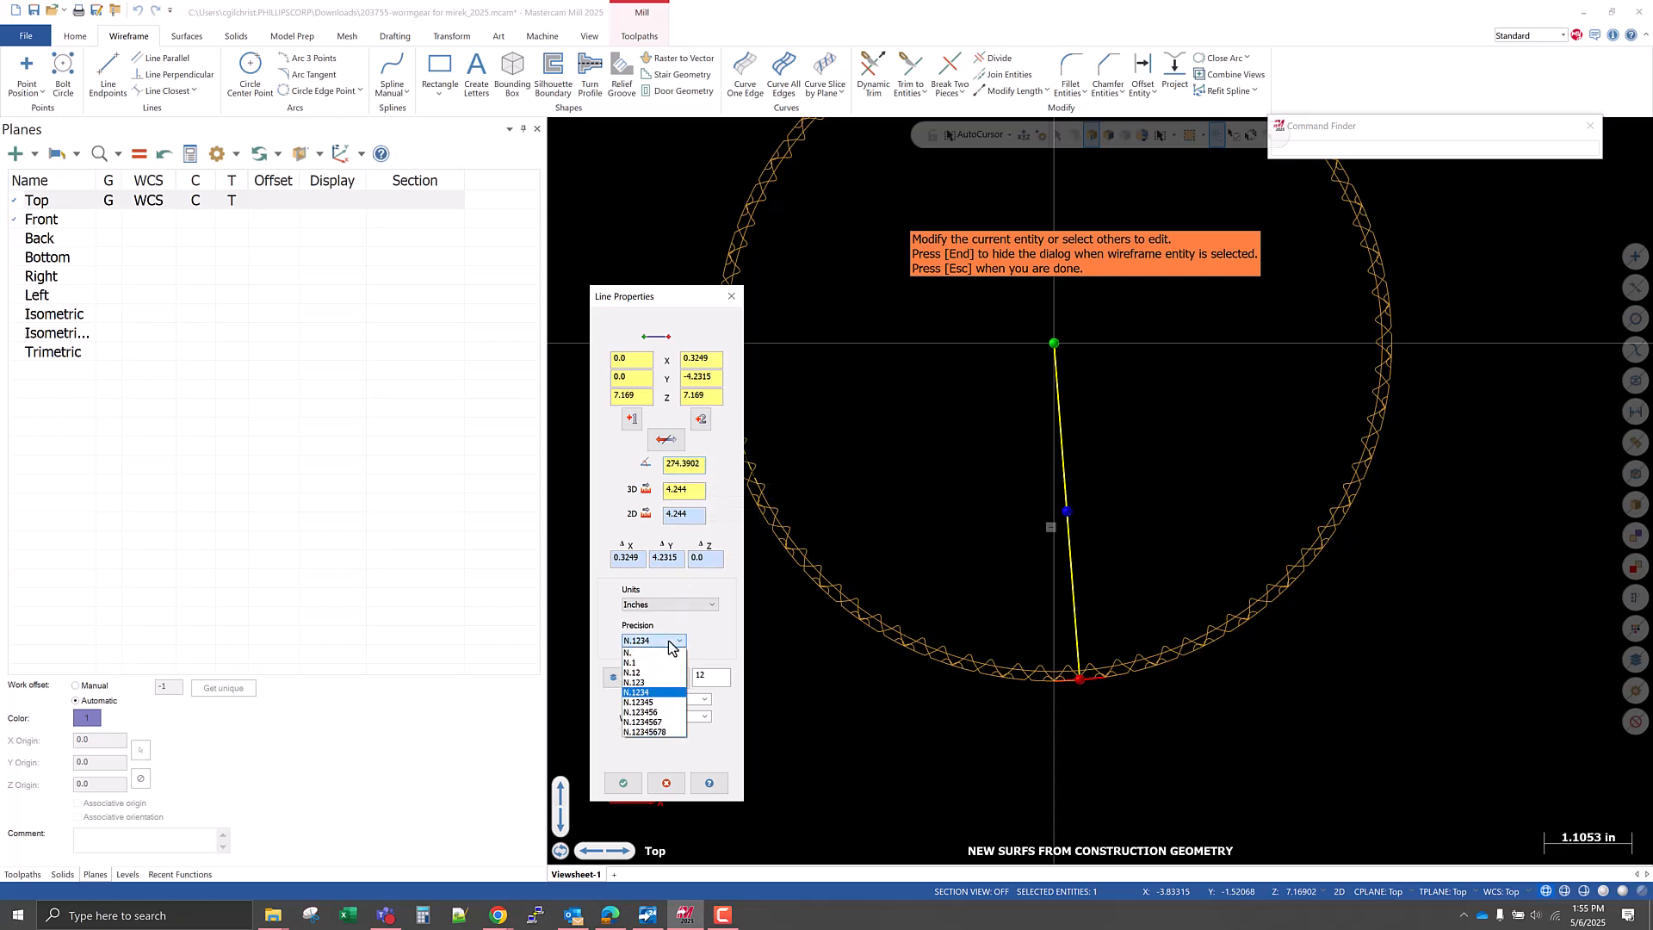
{"action": "left_click", "coordinate": [669, 723]}
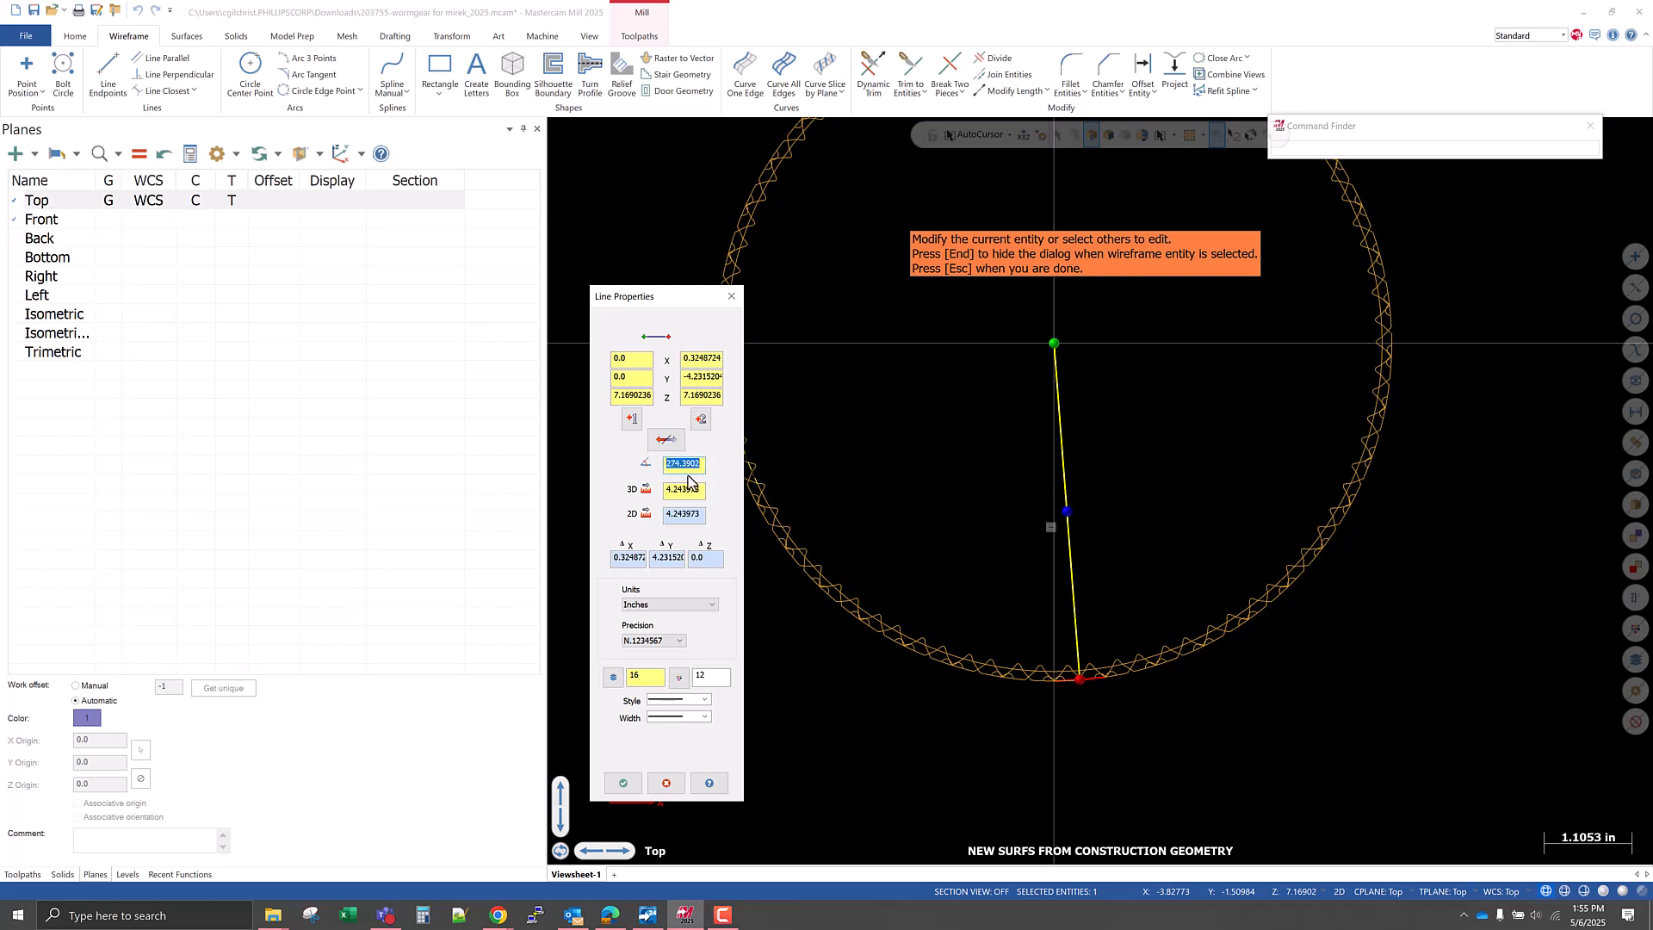
{"action": "left_click", "coordinate": [733, 296]}
Turn on the visibility of all levels and view the whole gear and fixture assembly.
{"action": "scroll", "coordinate": [896, 792], "scroll_direction": "down", "scroll_amount": 2}
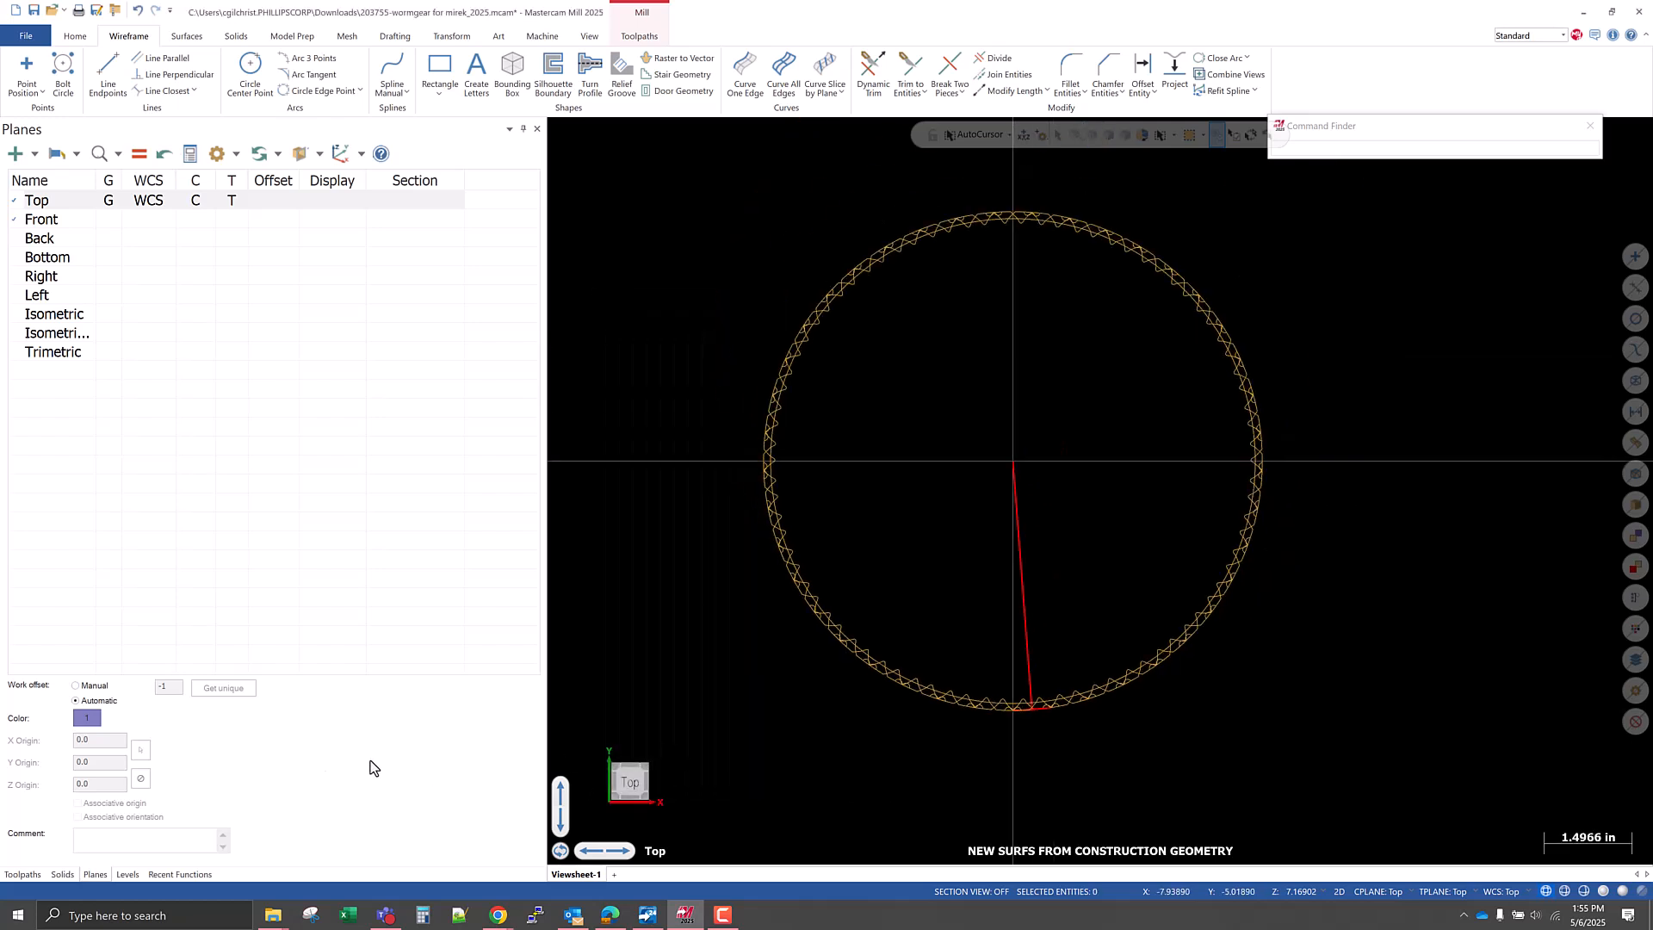
{"action": "left_click", "coordinate": [119, 875]}
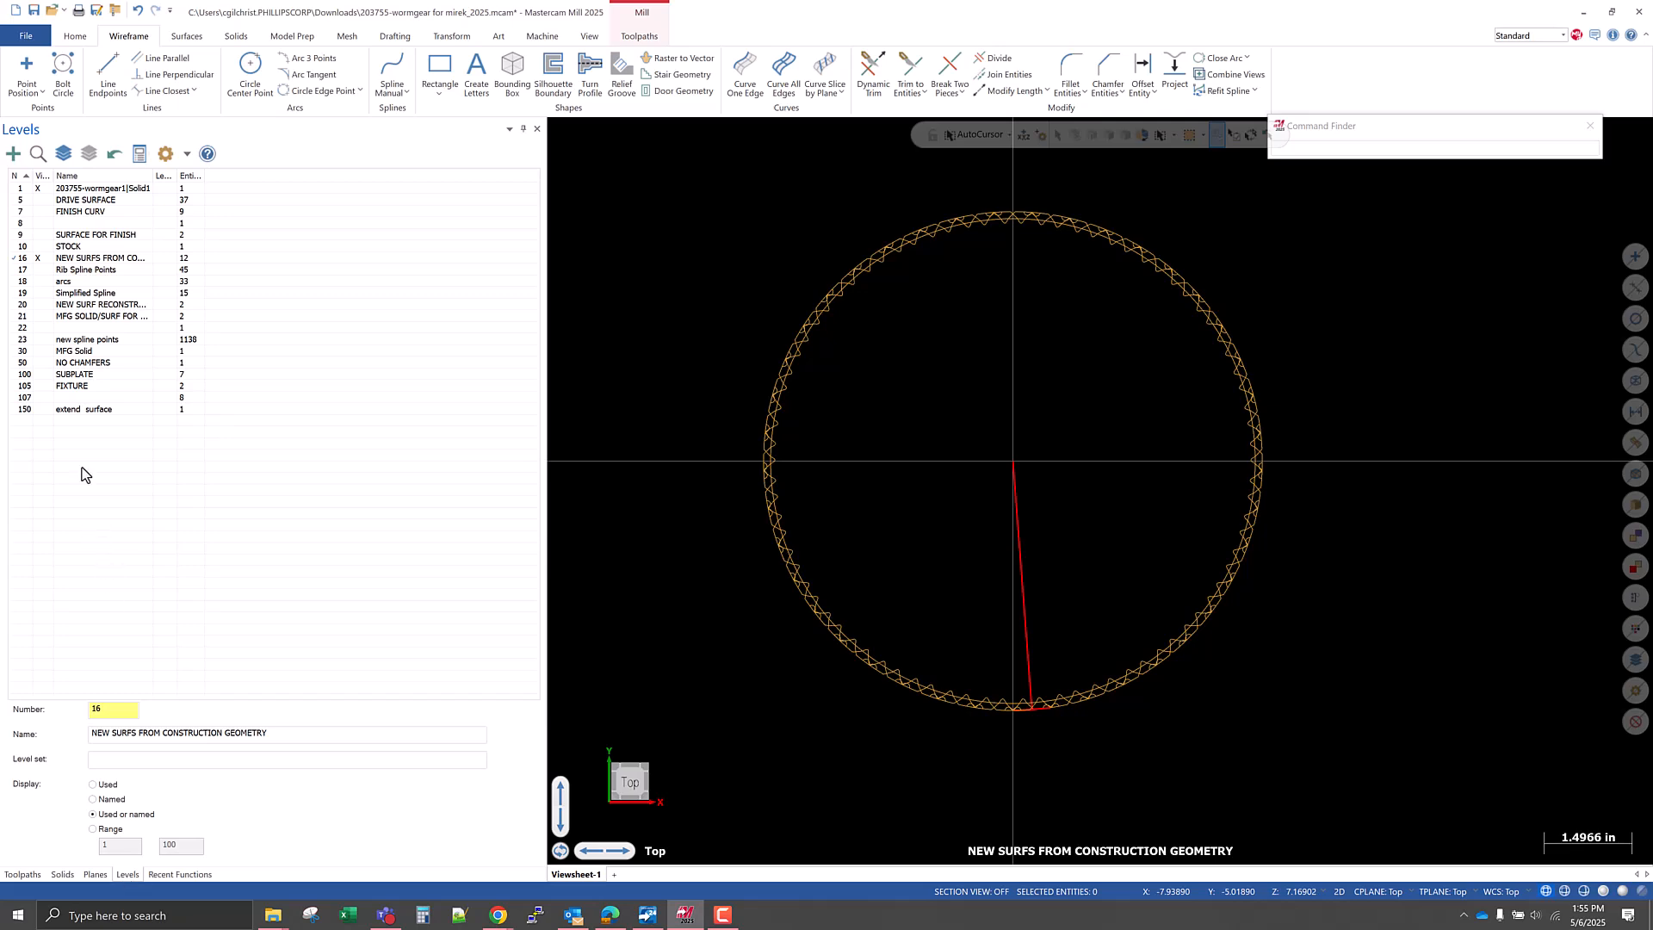
{"action": "left_click", "coordinate": [62, 153]}
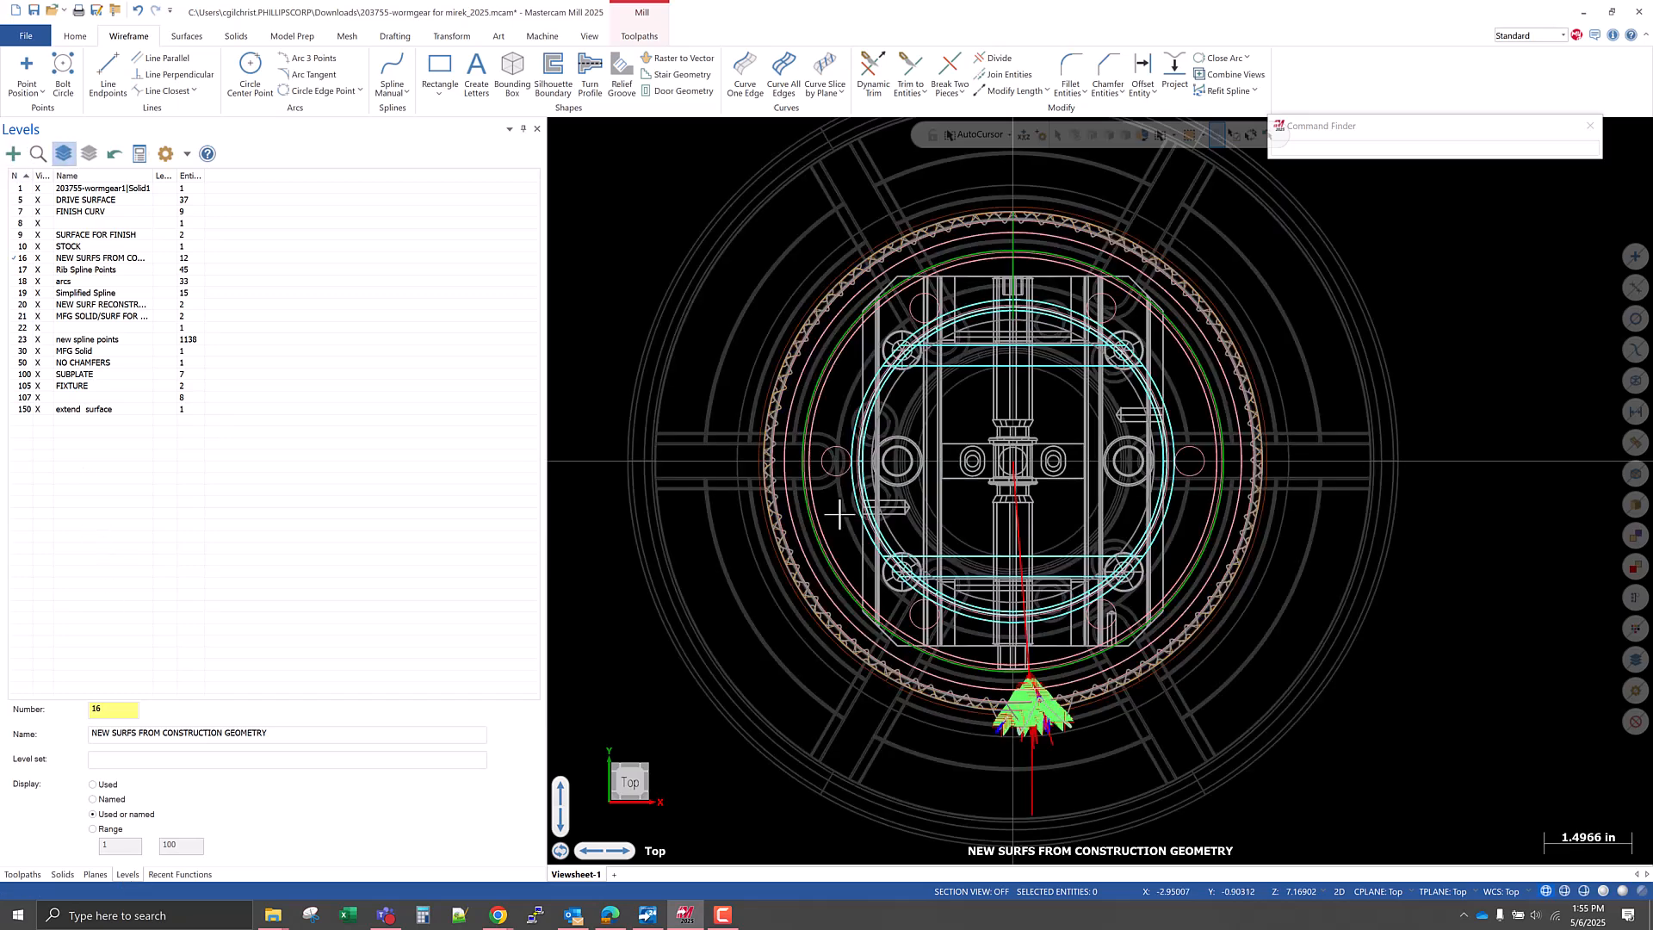
{"action": "scroll", "coordinate": [839, 514], "scroll_direction": "down", "scroll_amount": 1}
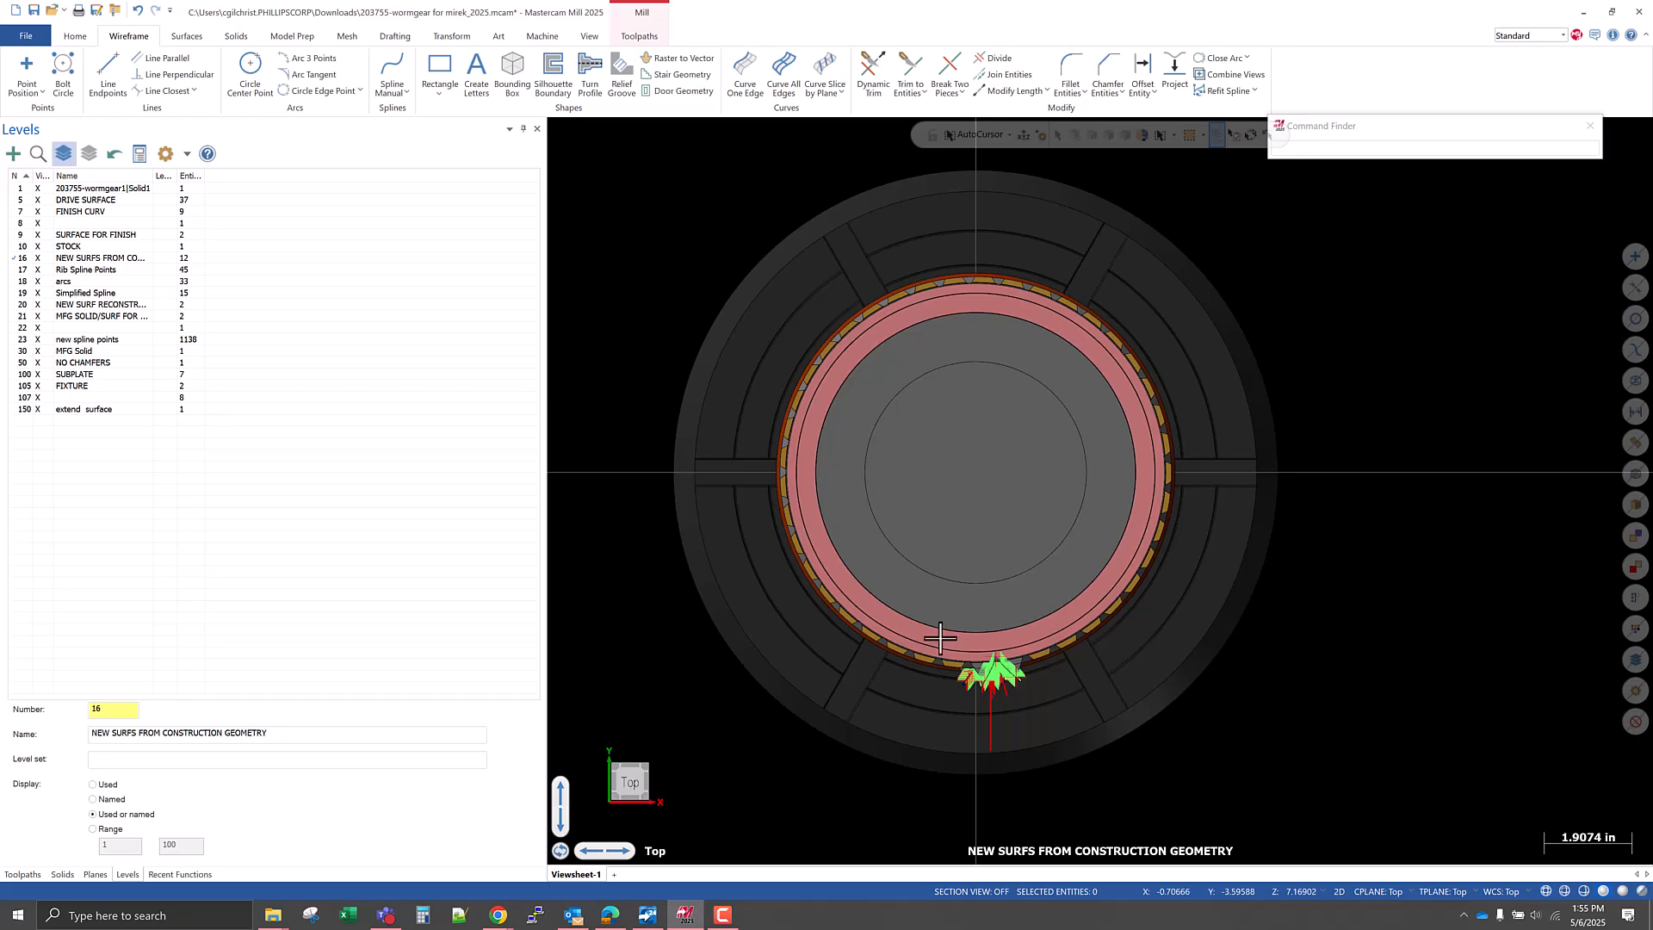
{"action": "middle_click_drag", "start_coordinate": [941, 638], "coordinate": [883, 527]}
{"action": "scroll", "coordinate": [866, 593], "scroll_direction": "up", "scroll_amount": 4}
{"action": "scroll", "coordinate": [830, 331], "scroll_direction": "down", "scroll_amount": 7}
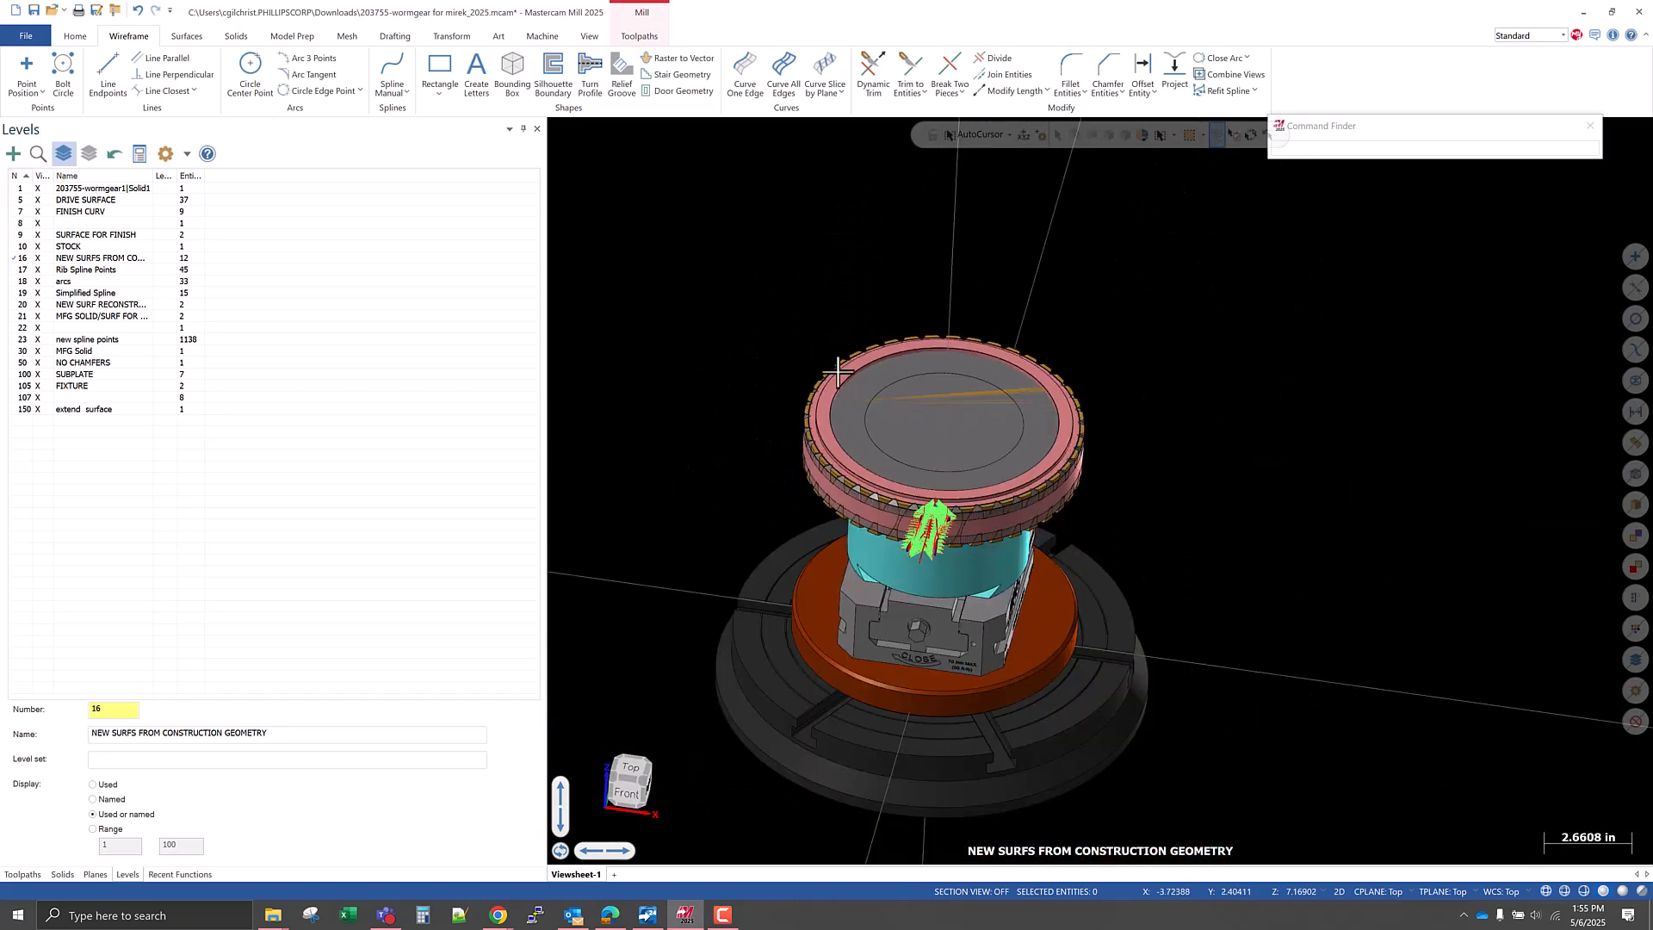
Identify the base's level, make NO CHAMFERS the active level, and hide the SUBPLATE, FIXTURE and STOCK levels.
{"action": "left_click", "coordinate": [49, 156]}
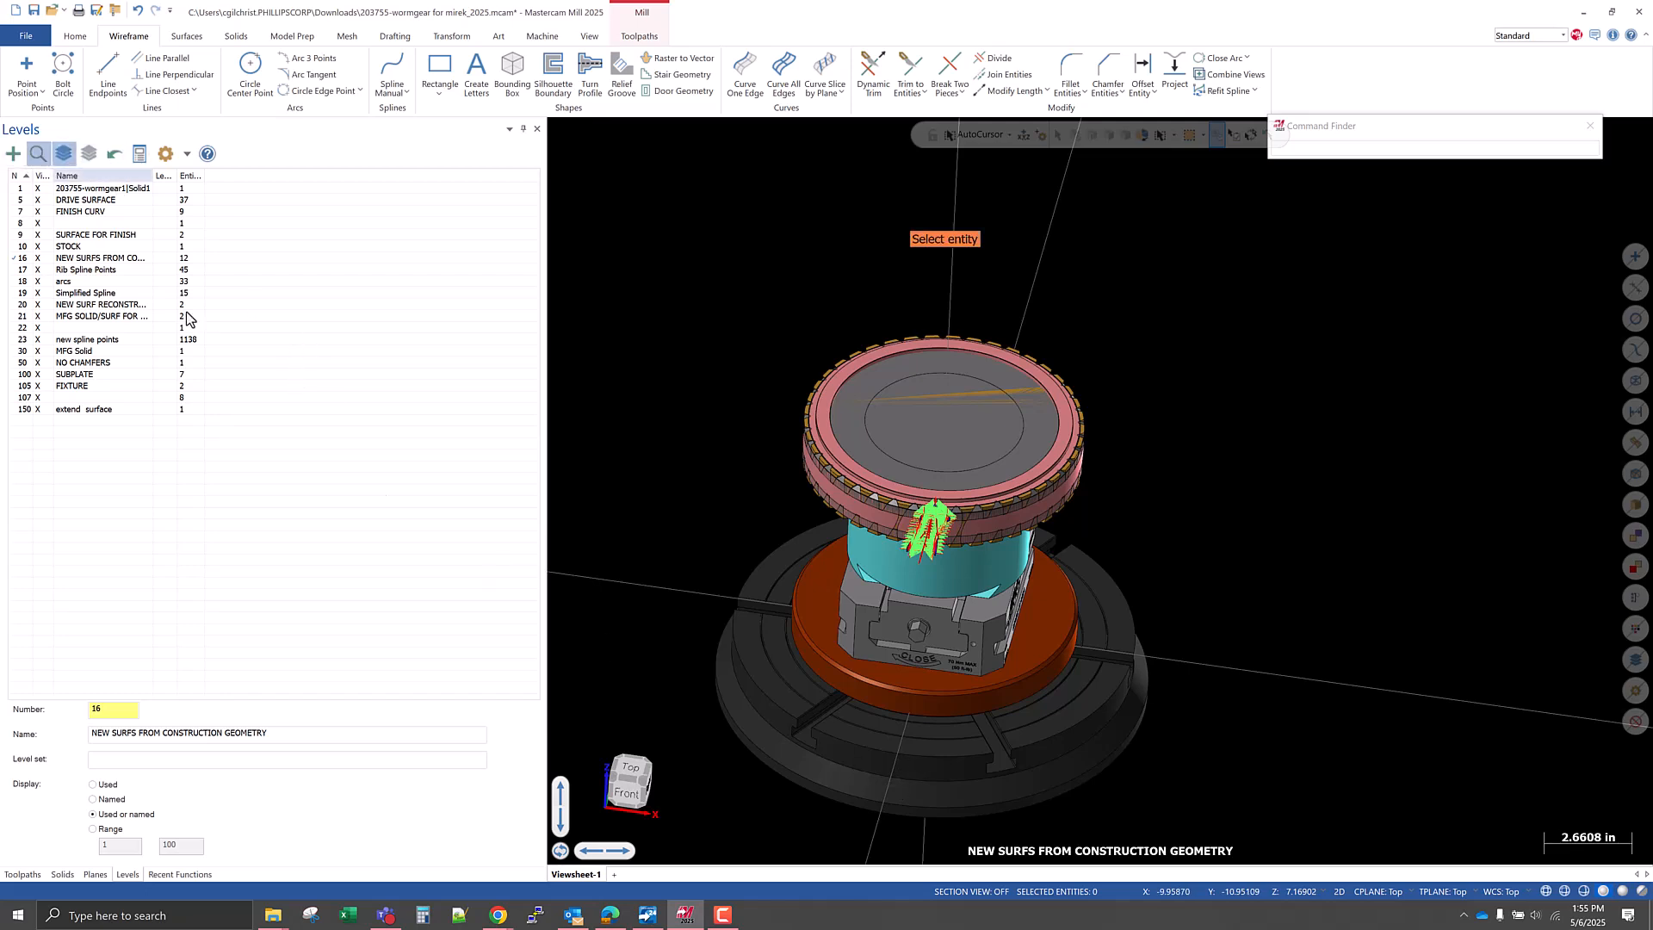
{"action": "left_click", "coordinate": [841, 736]}
{"action": "left_click", "coordinate": [23, 363]}
{"action": "left_click", "coordinate": [38, 374]}
{"action": "left_click", "coordinate": [38, 386]}
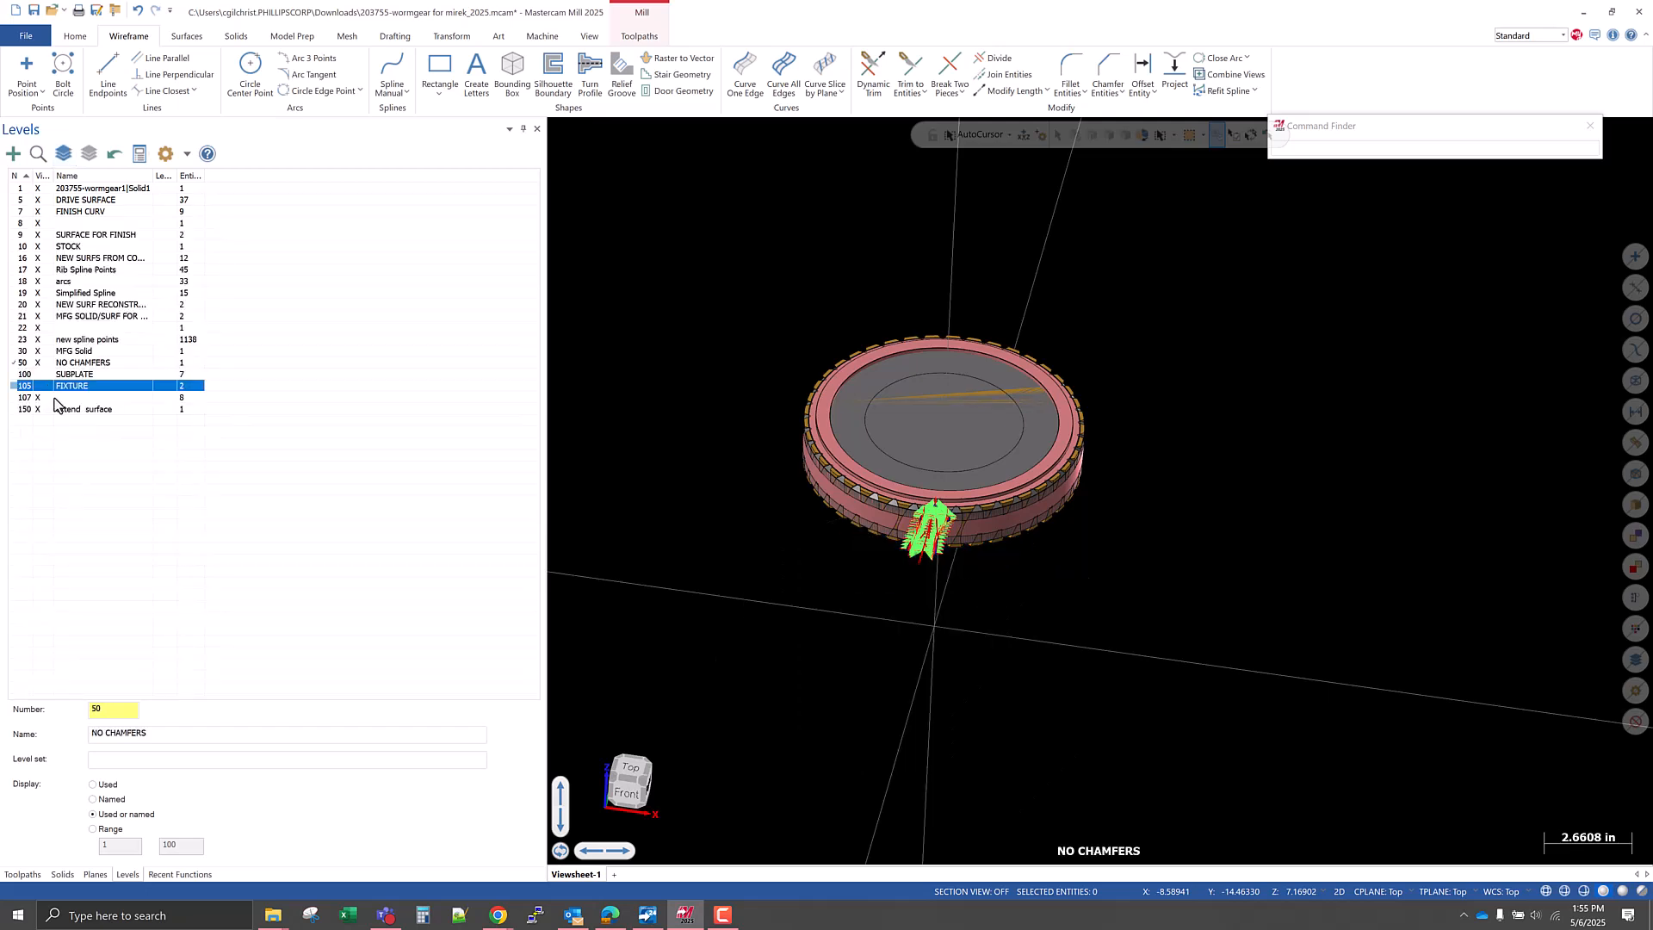
{"action": "mouse_move", "coordinate": [734, 560]}
{"action": "middle_mouse_down"}
{"action": "mouse_move", "coordinate": [738, 513]}
{"action": "mouse_move", "coordinate": [723, 583]}
{"action": "mouse_move", "coordinate": [731, 557]}
{"action": "middle_mouse_up"}
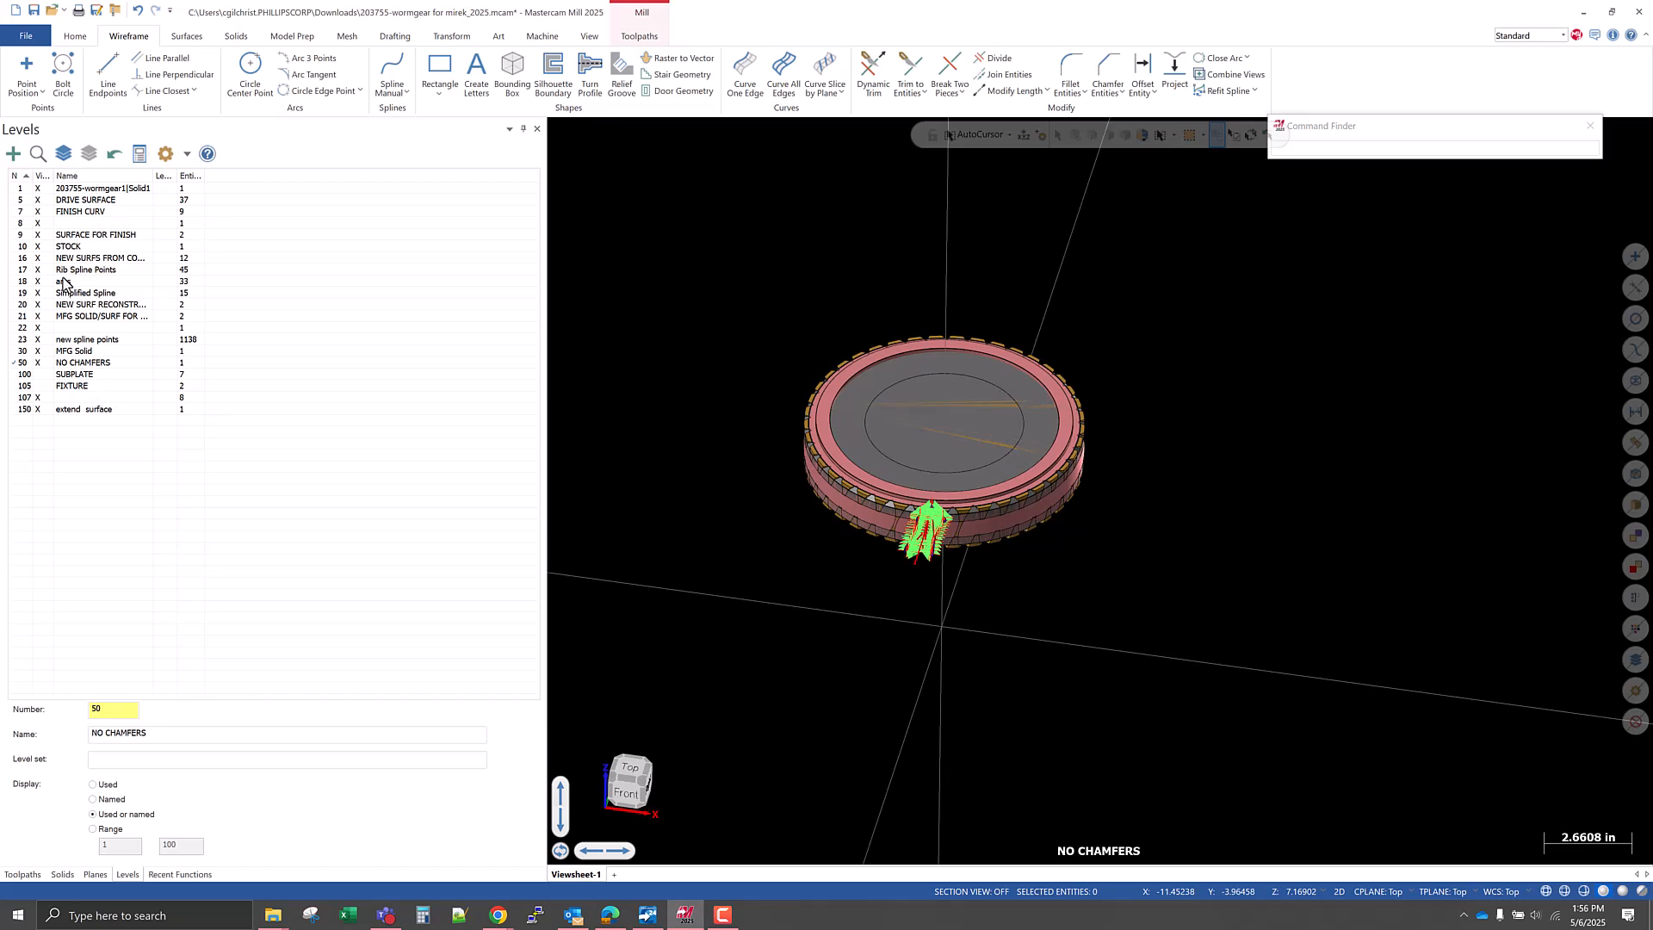
{"action": "left_click", "coordinate": [39, 246]}
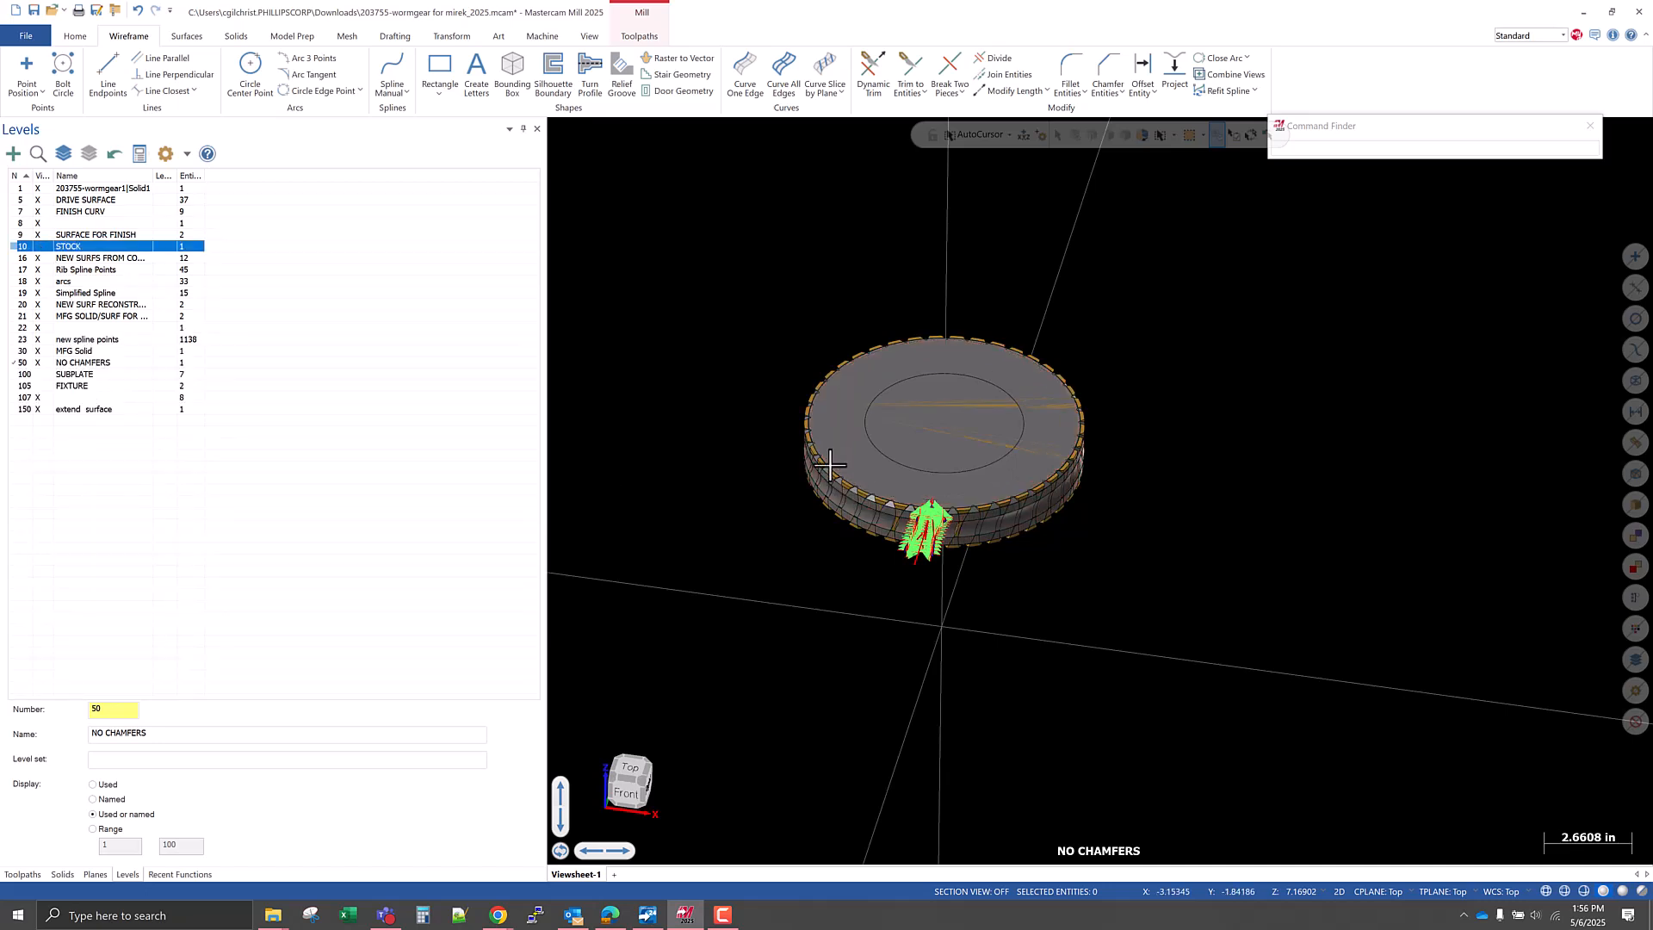
Find the level holding the cylindrical geometry inside the gear, hide level 107, and make NO CHAMFERS the active level.
{"action": "scroll", "coordinate": [930, 404], "scroll_direction": "up", "scroll_amount": 3}
{"action": "scroll", "coordinate": [930, 404], "scroll_direction": "up", "scroll_amount": 2}
{"action": "mouse_move", "coordinate": [826, 494]}
{"action": "middle_mouse_down"}
{"action": "mouse_move", "coordinate": [844, 432]}
{"action": "mouse_move", "coordinate": [845, 494]}
{"action": "middle_mouse_up"}
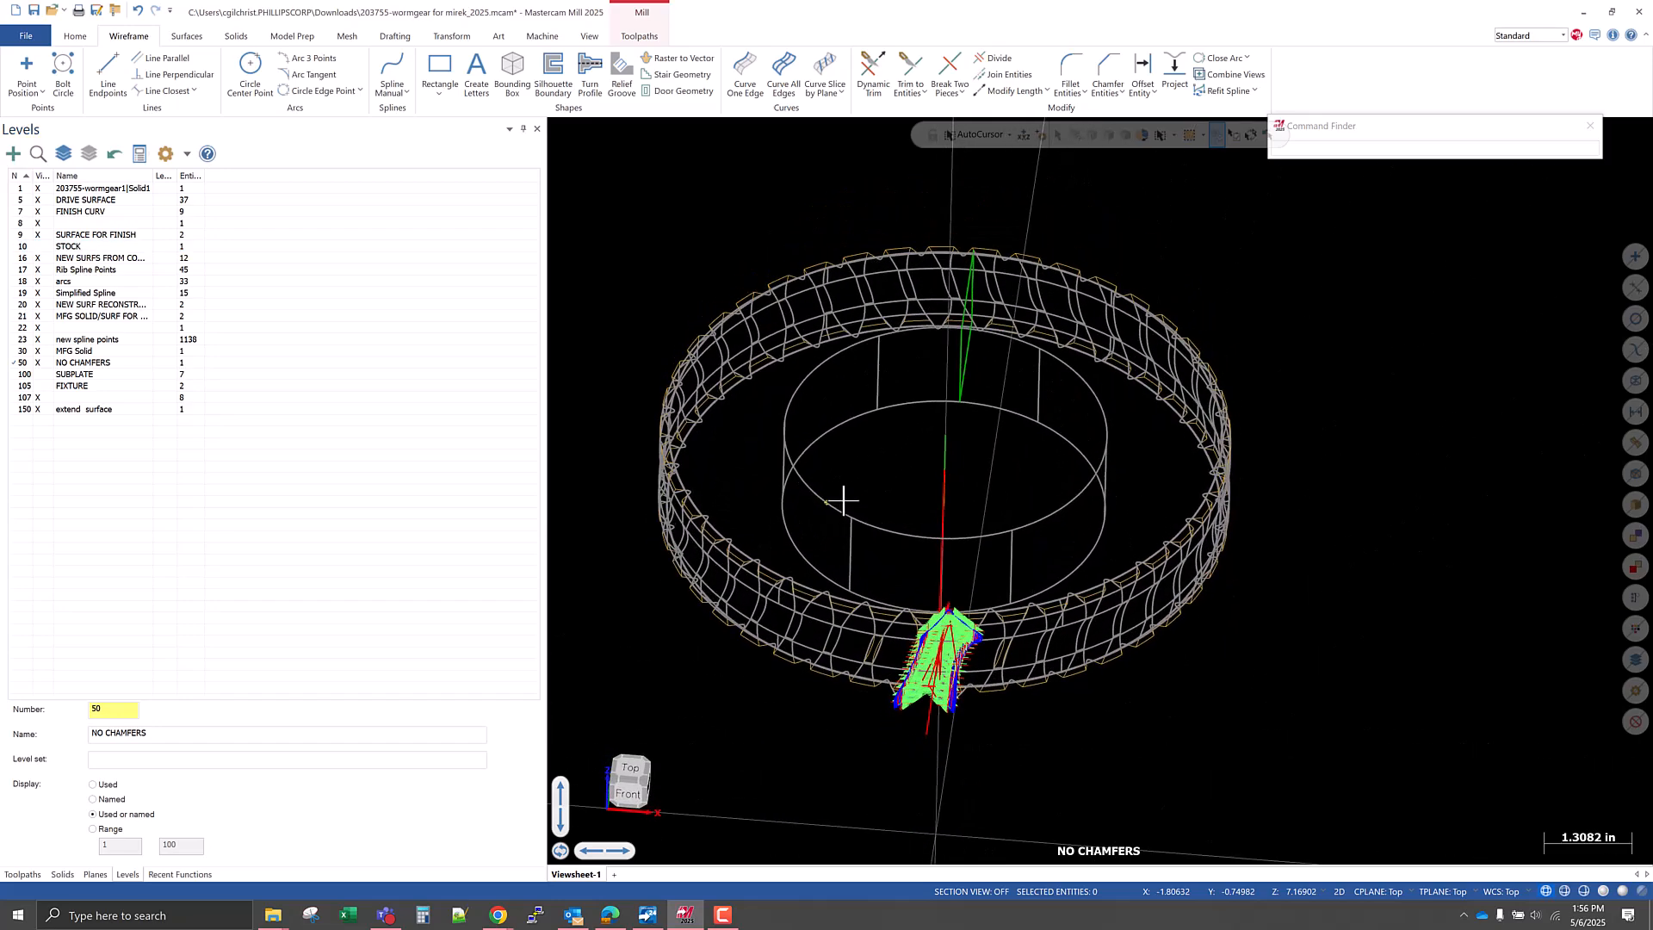
{"action": "left_click", "coordinate": [45, 161]}
{"action": "left_click", "coordinate": [804, 478]}
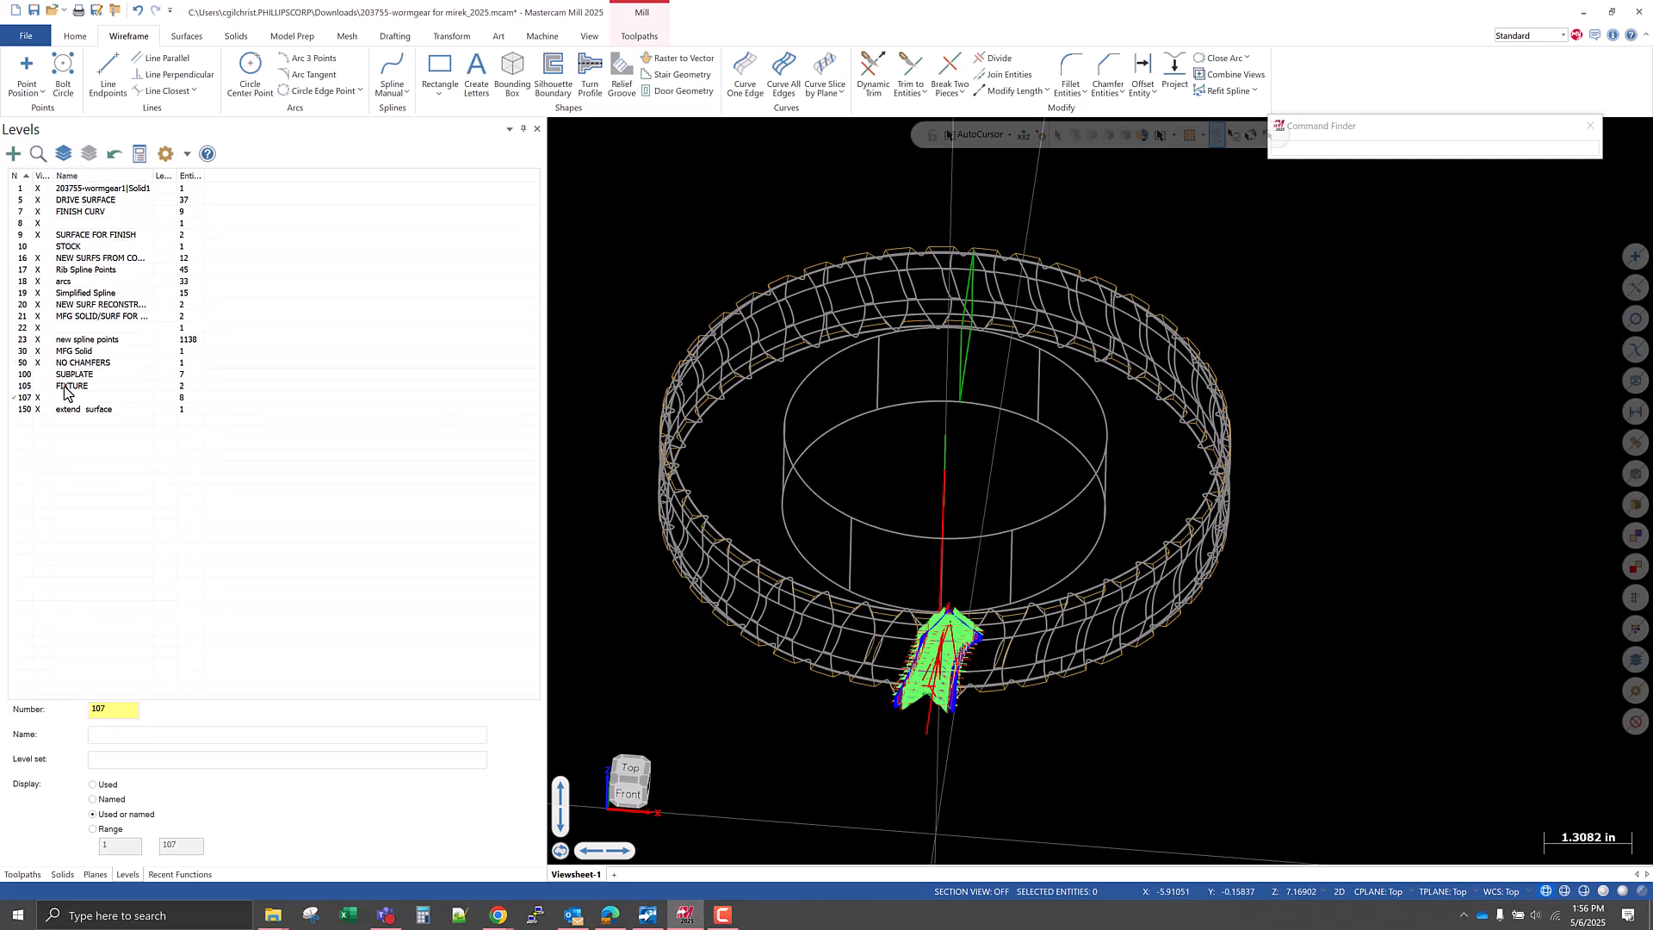
{"action": "left_click", "coordinate": [24, 386]}
{"action": "left_click", "coordinate": [24, 362]}
{"action": "left_click", "coordinate": [38, 398]}
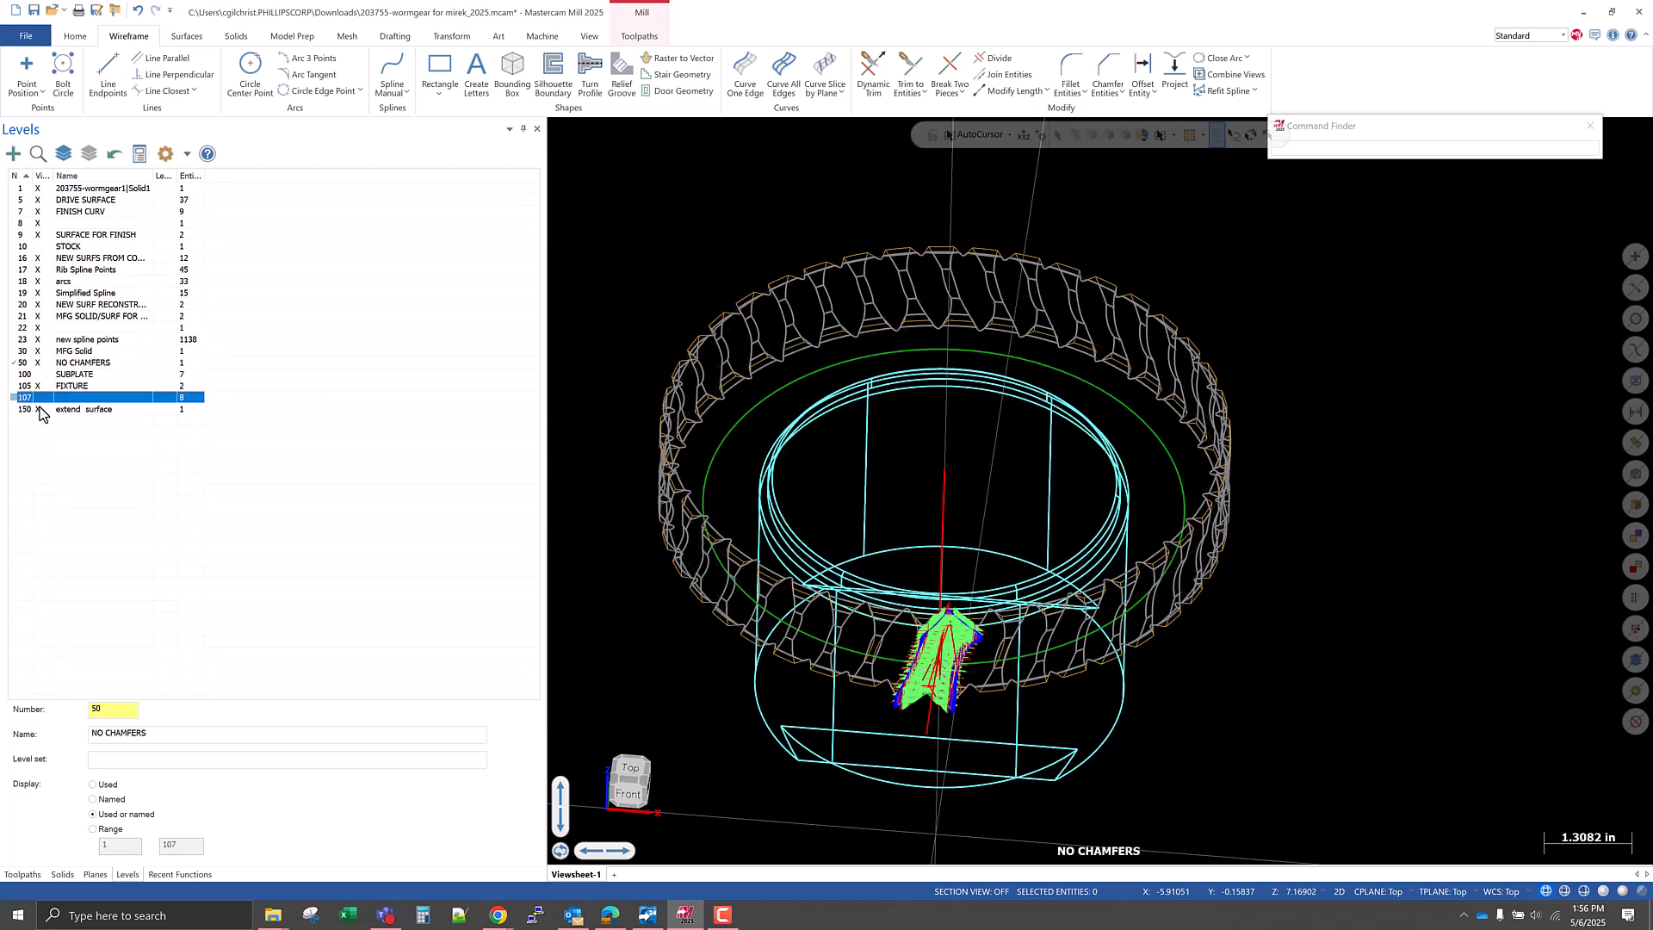
Make MFG Solid the active level and hide the extend surface, NO CHAMFERS and FIXTURE levels.
{"action": "left_click", "coordinate": [38, 409]}
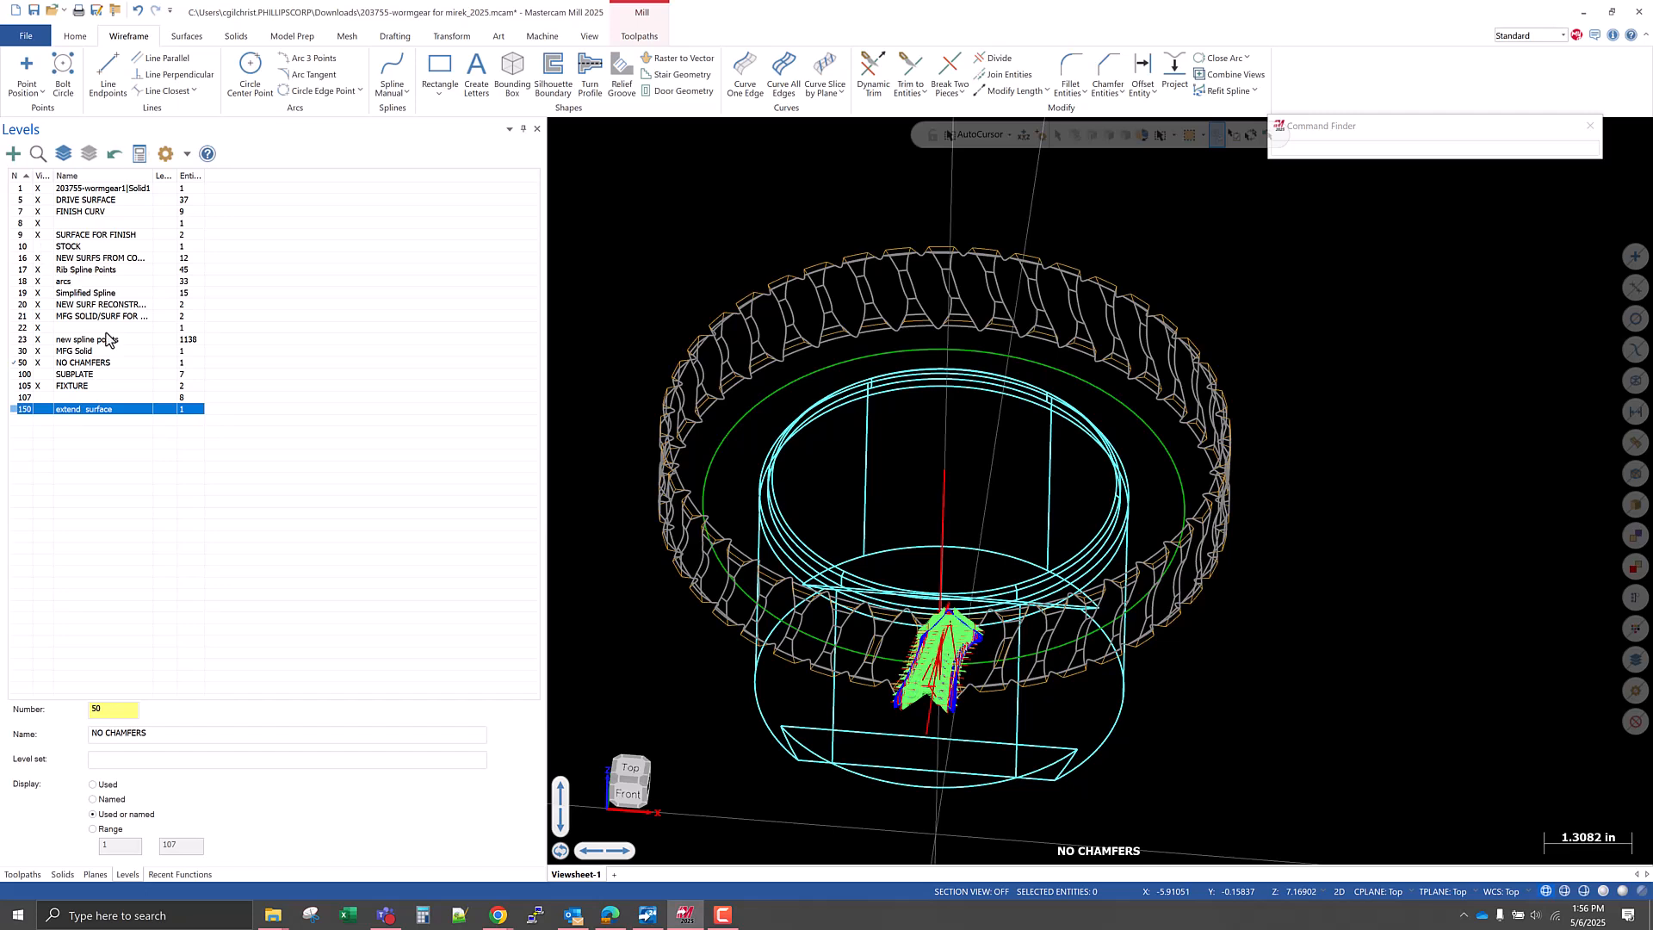
{"action": "left_click", "coordinate": [39, 364]}
{"action": "left_click", "coordinate": [38, 386]}
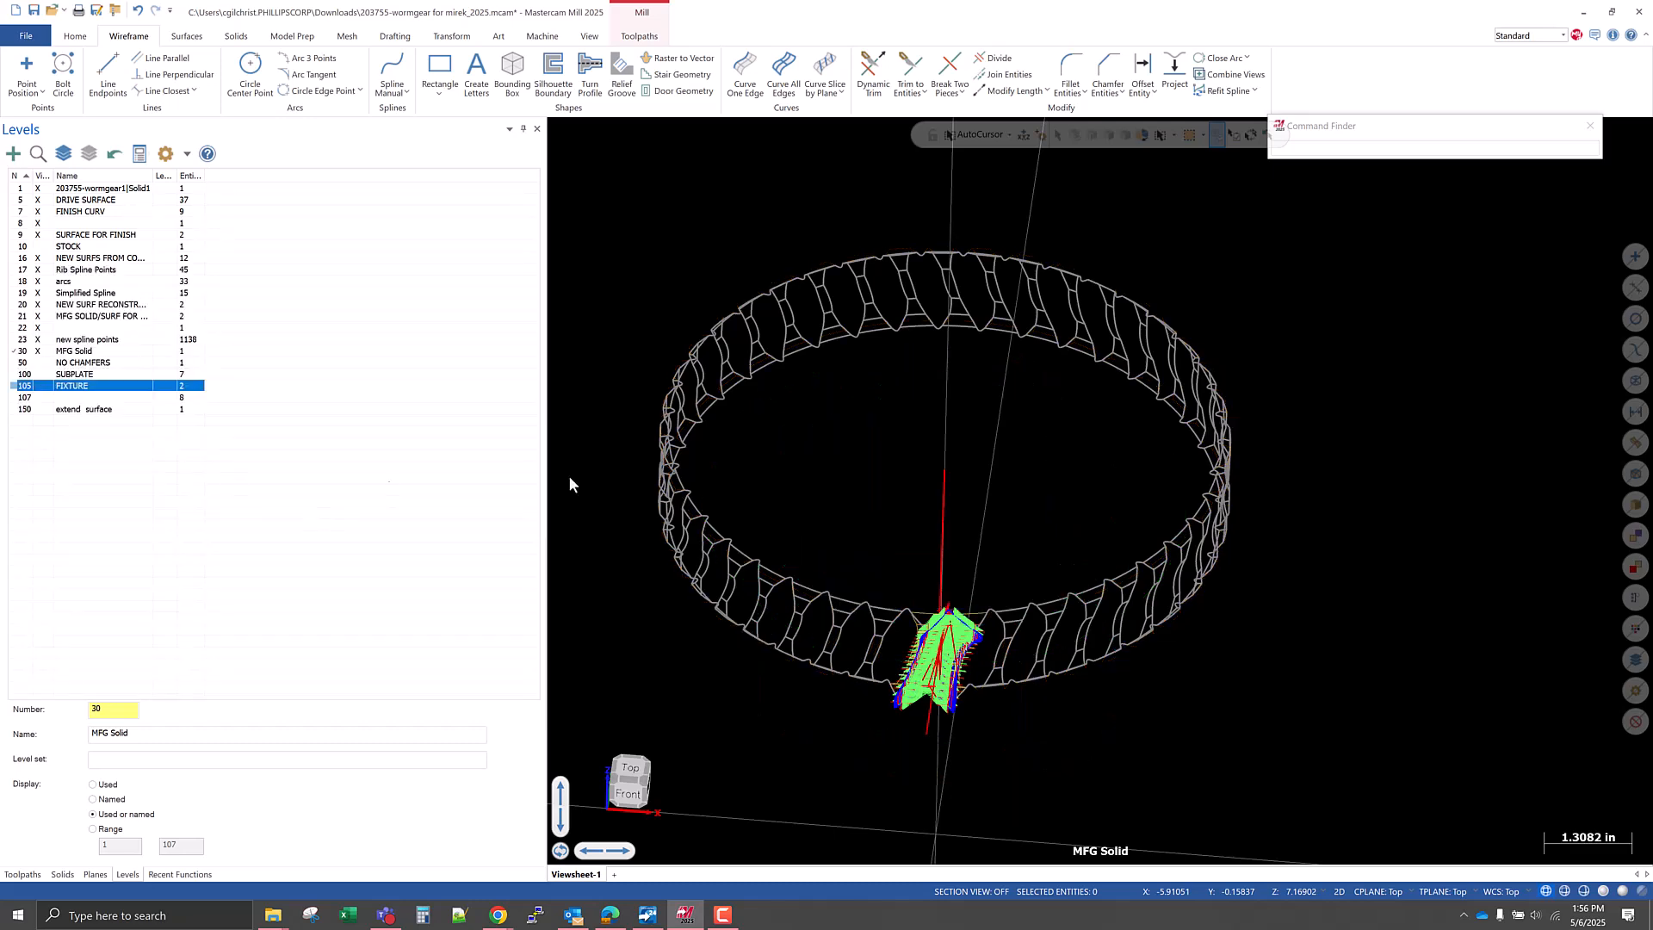
Select all visible gear and construction geometry and set up a Rotate of 4.3902 degrees about the origin in the Top view.
{"action": "middle_click_drag", "start_coordinate": [1169, 620], "coordinate": [1044, 679]}
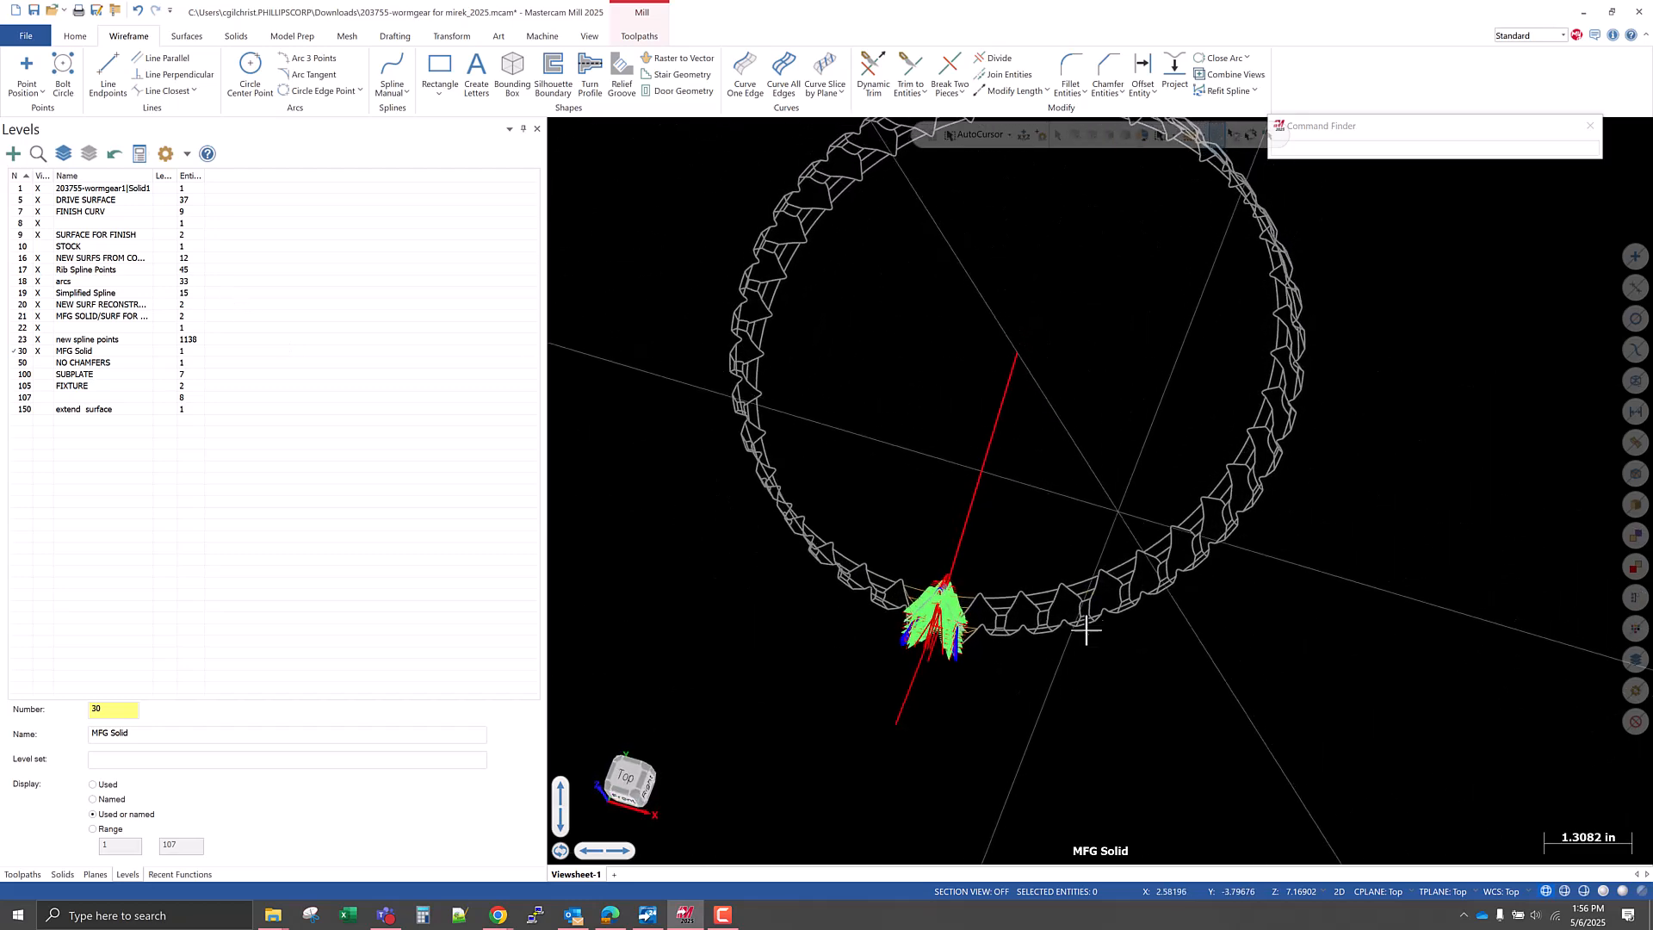
{"action": "scroll", "coordinate": [1081, 620], "scroll_direction": "down", "scroll_amount": 2}
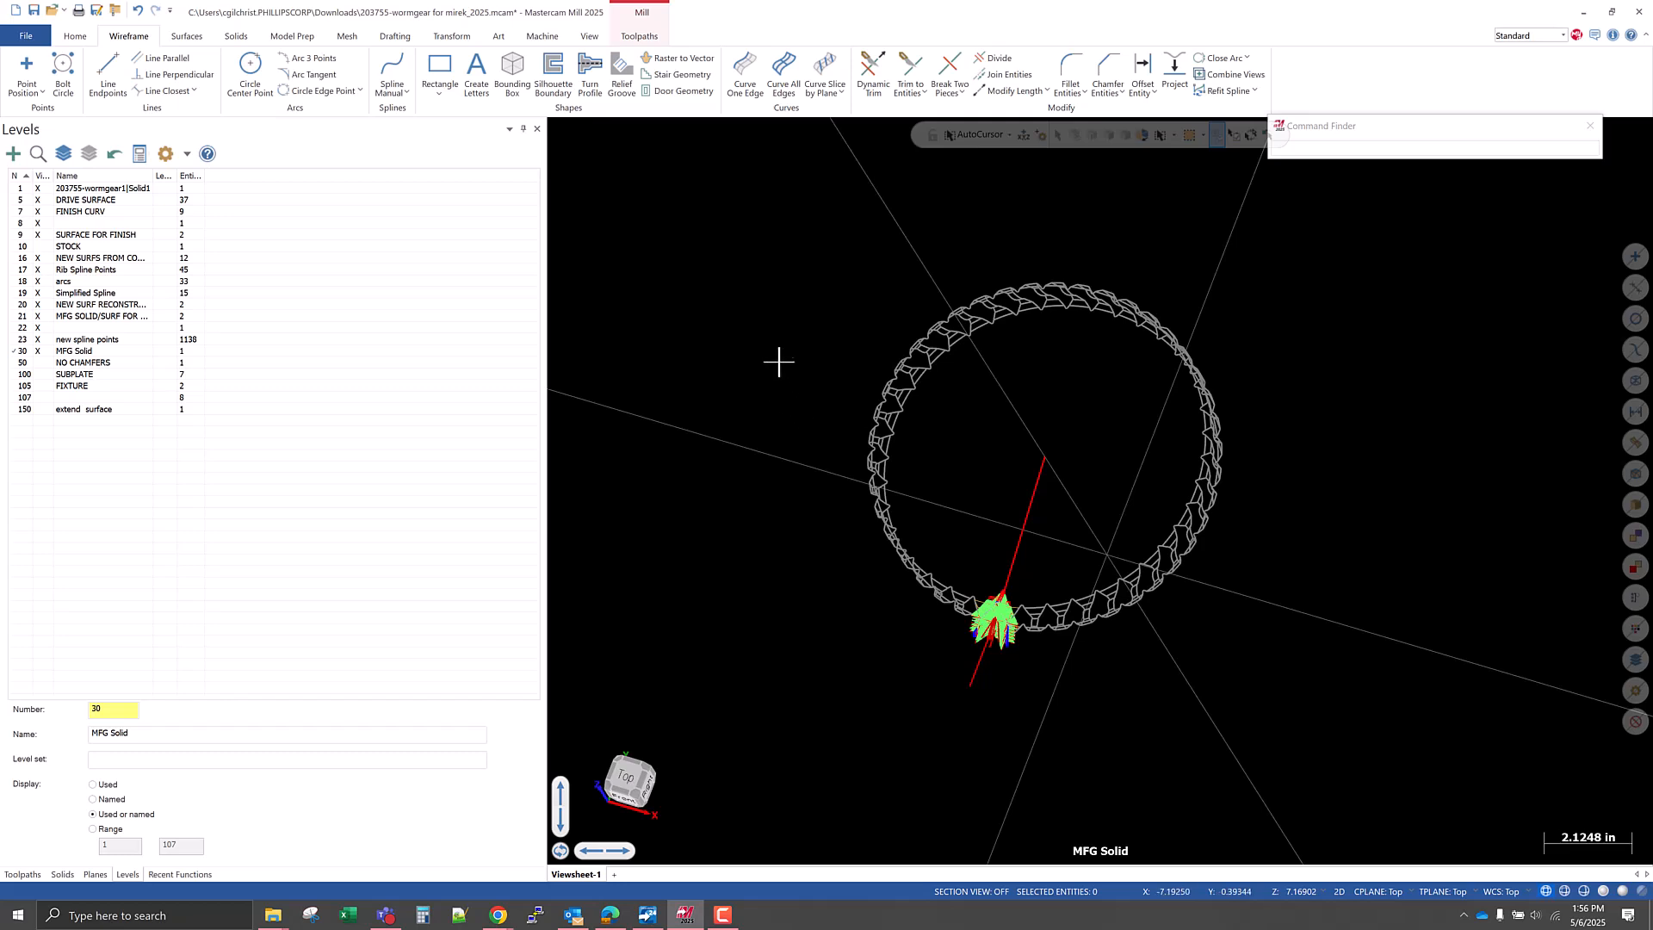
{"action": "left_click_drag", "start_coordinate": [776, 254], "coordinate": [1382, 761]}
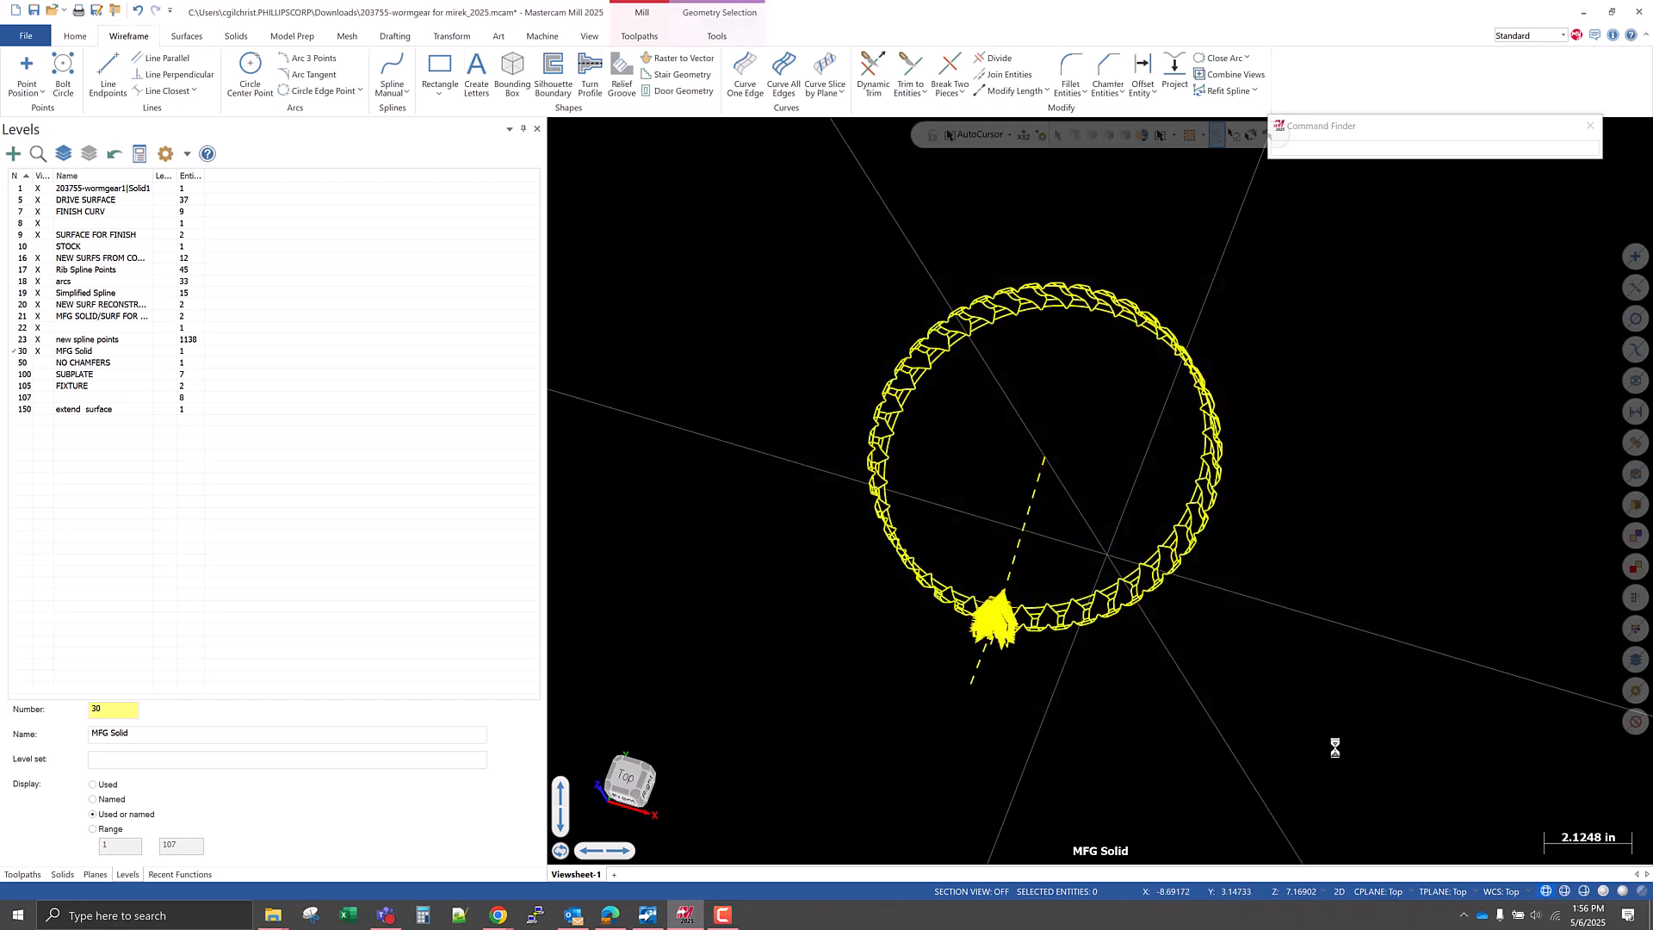
{"action": "right_click", "coordinate": [1289, 459]}
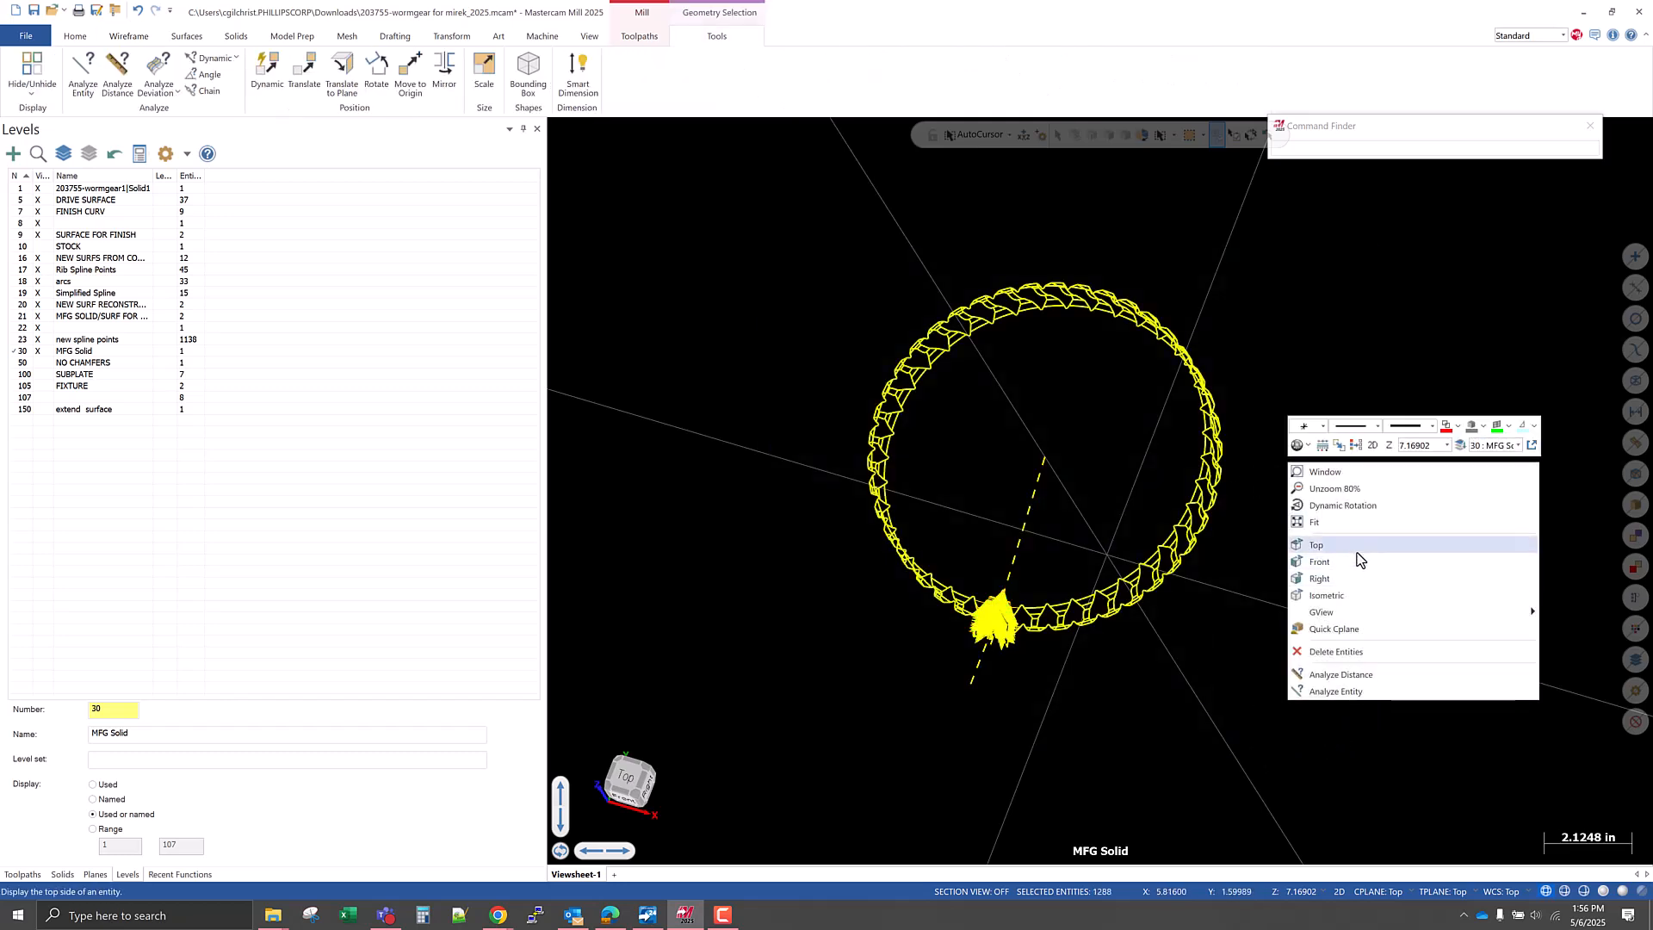
{"action": "left_click", "coordinate": [1357, 561]}
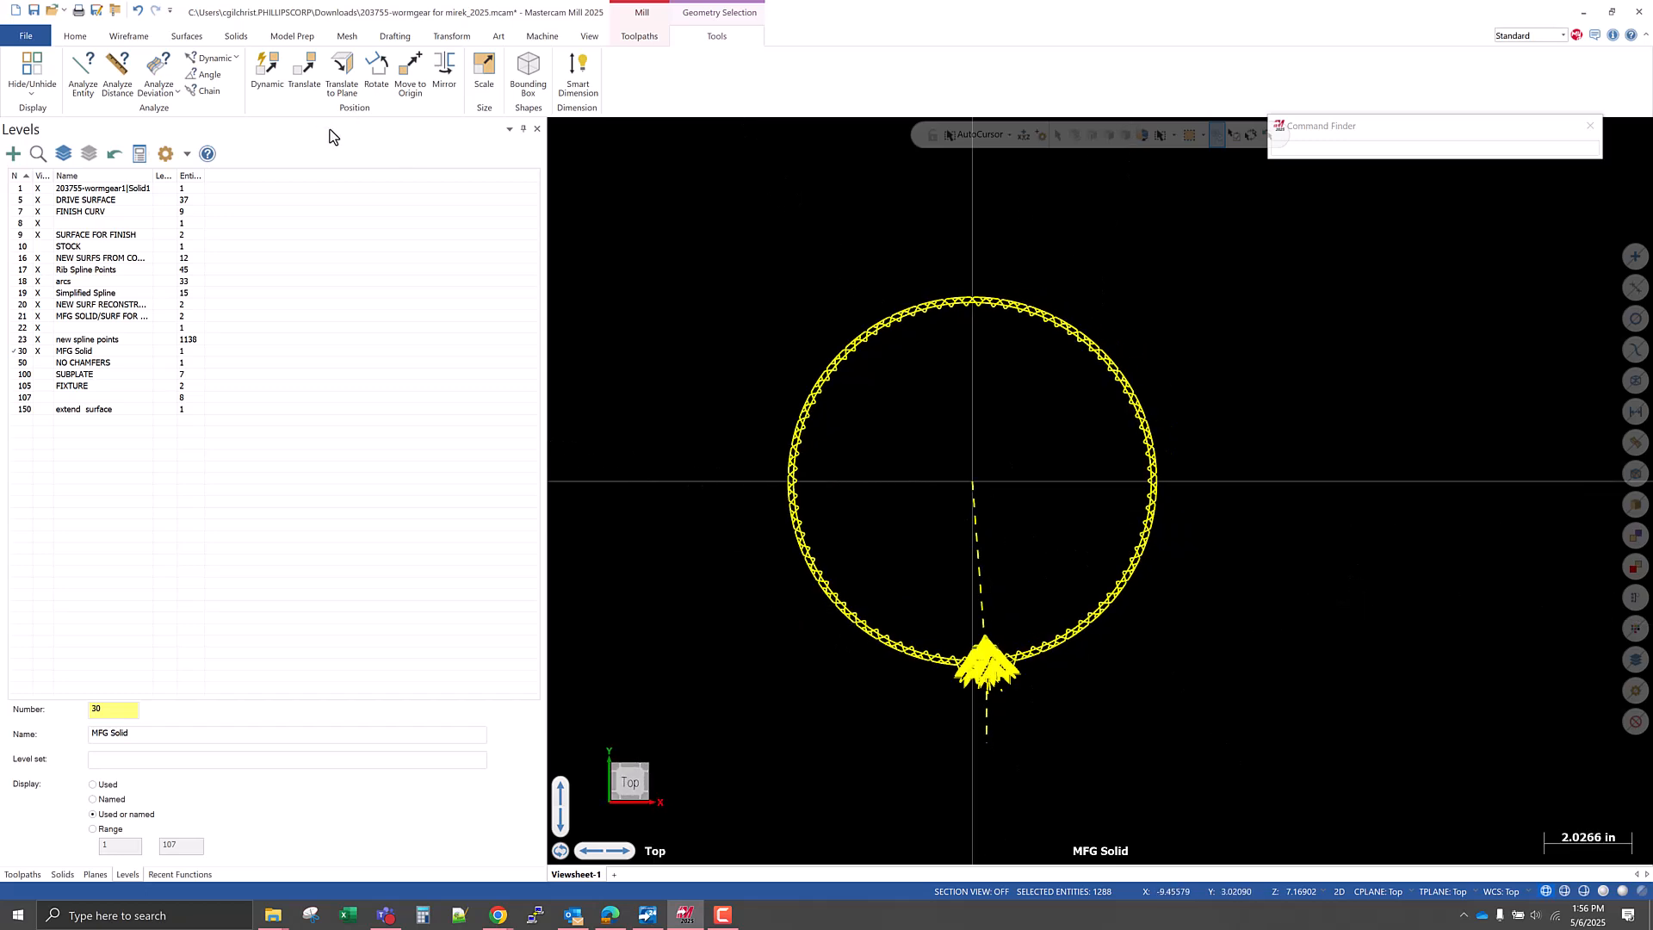
{"action": "left_click", "coordinate": [378, 78]}
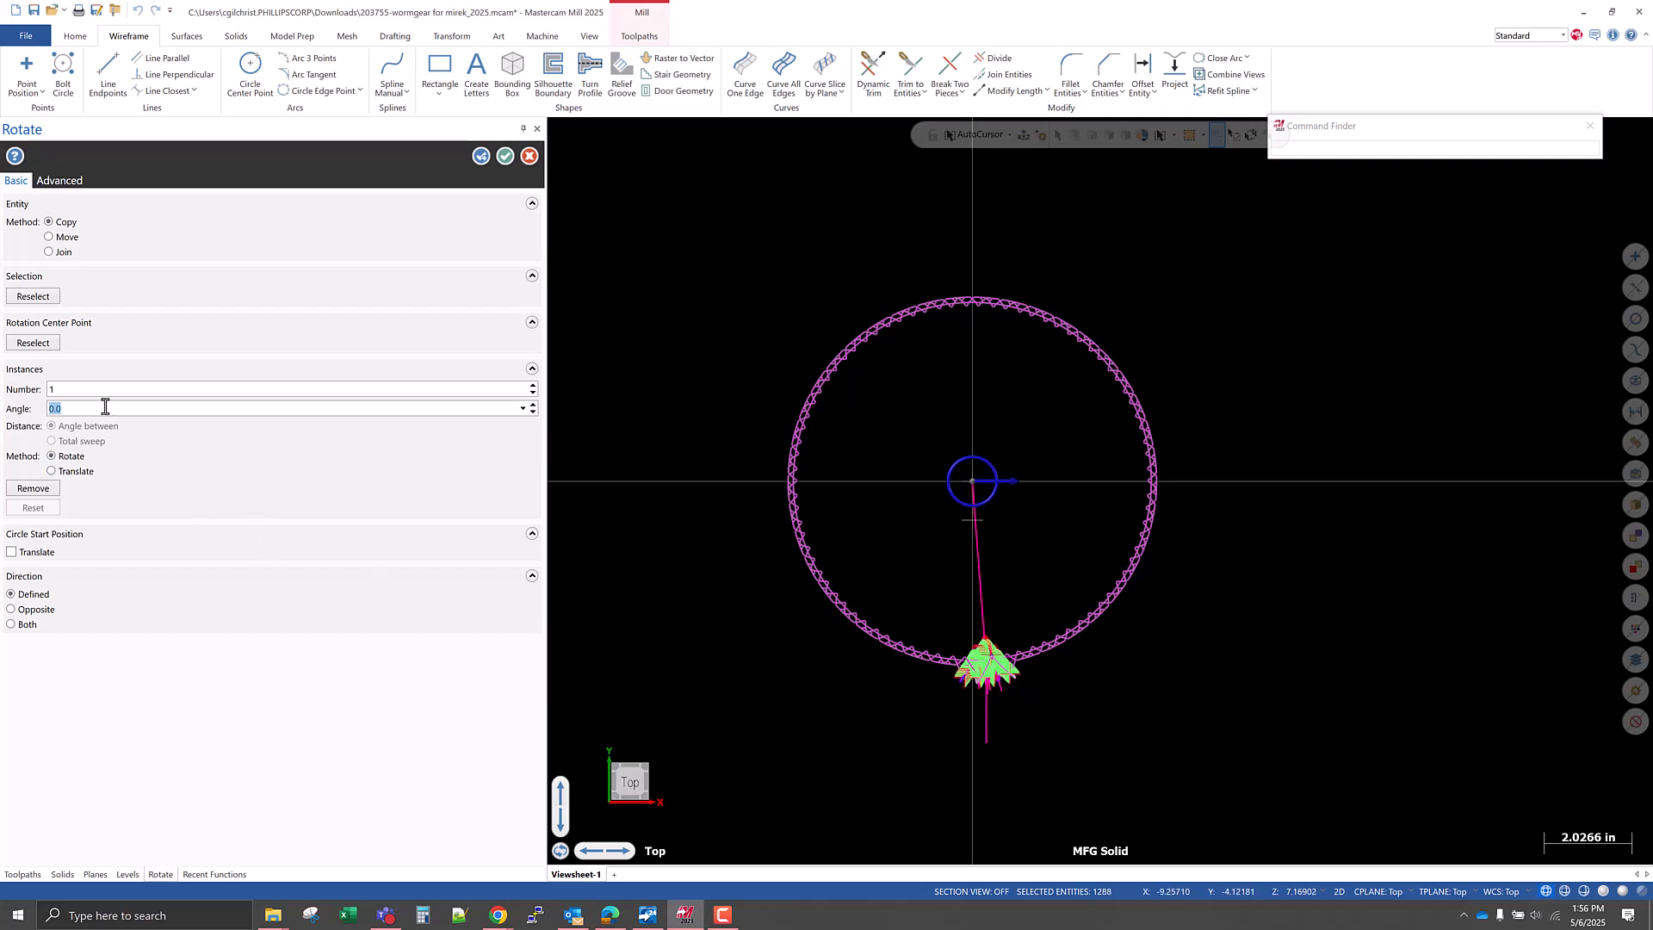
{"action": "key", "text": "ctrl+v"}
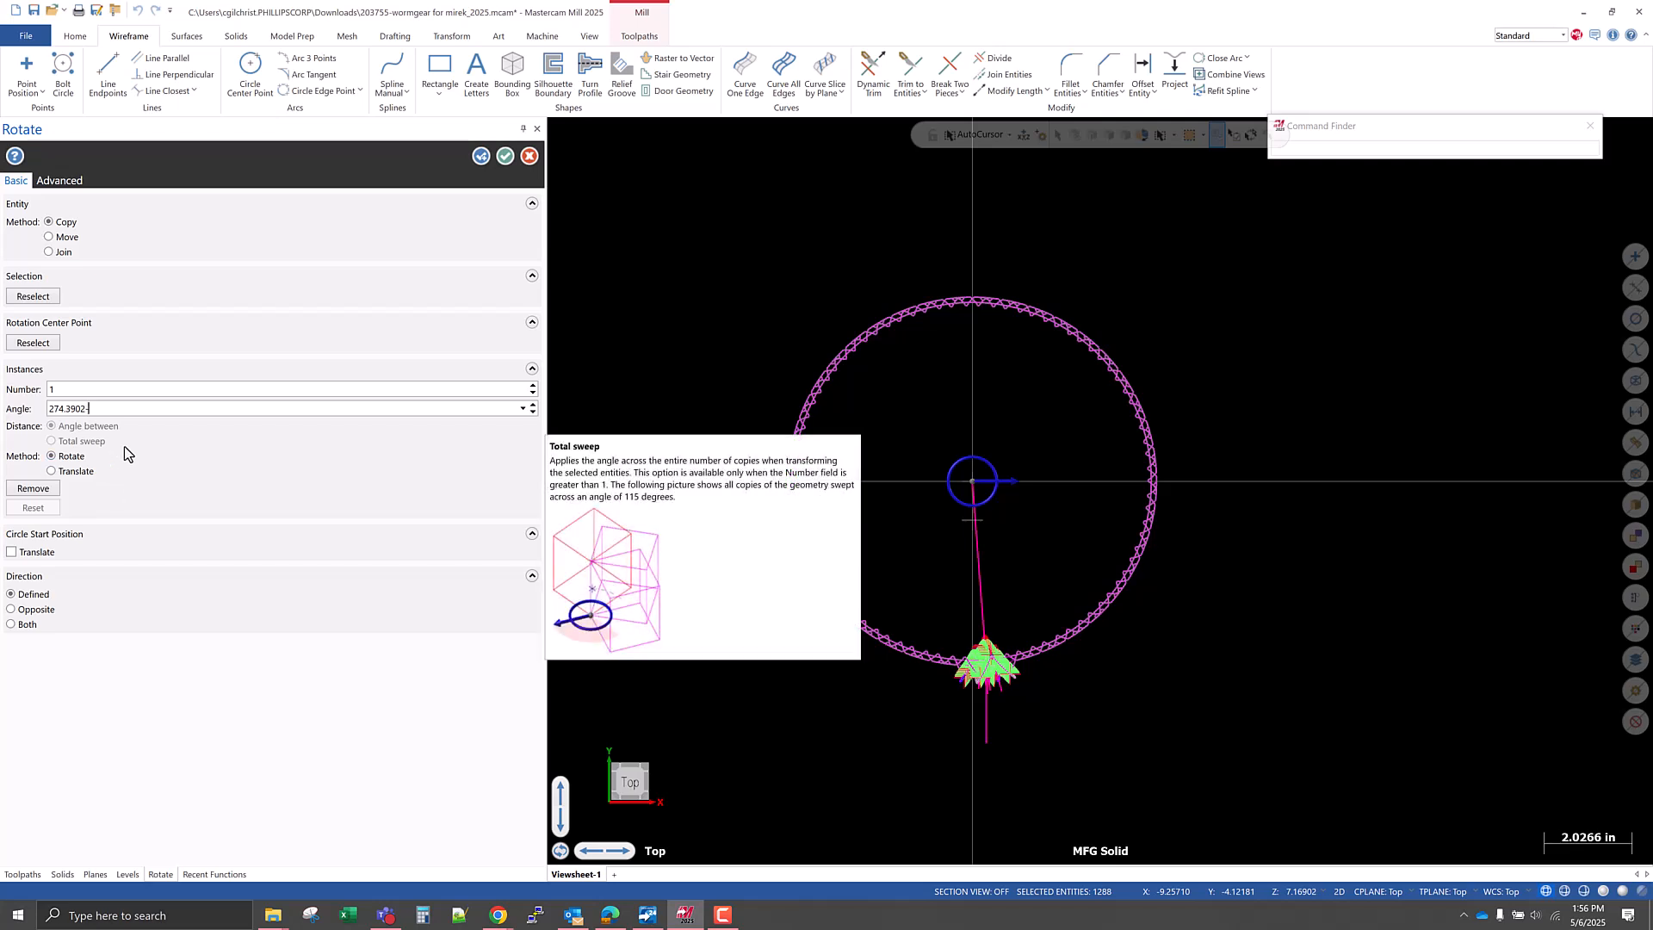
{"action": "key", "text": "Return"}
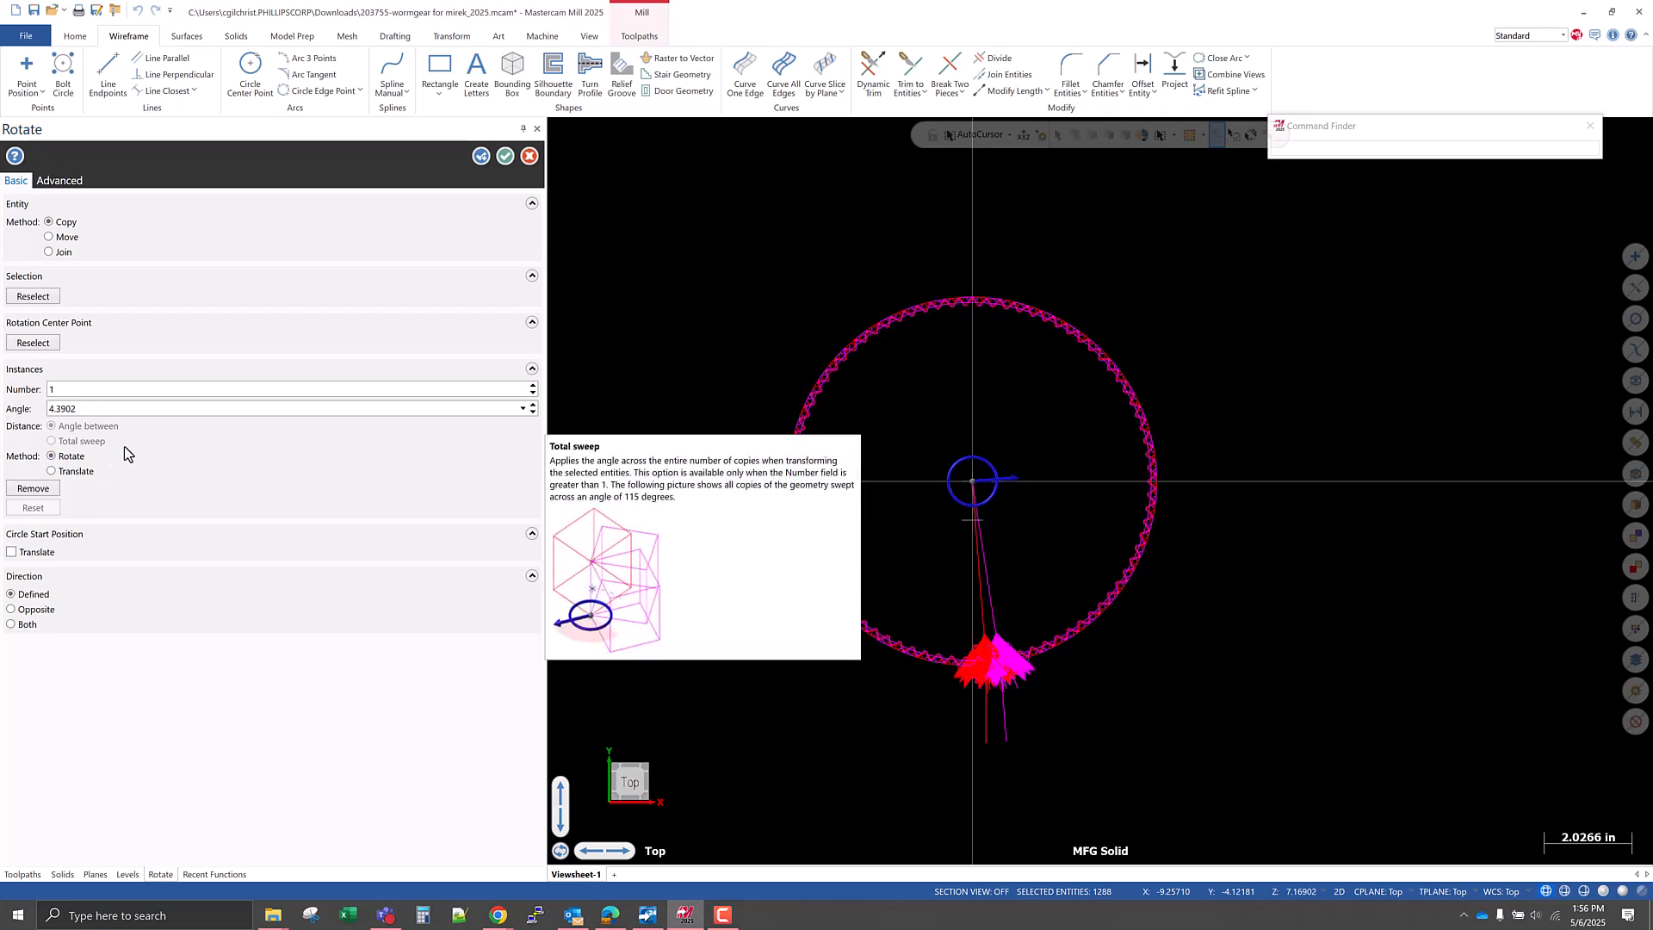
Change the rotation angle to -4.3902 degrees and set the method to Move.
{"action": "left_click", "coordinate": [108, 406]}
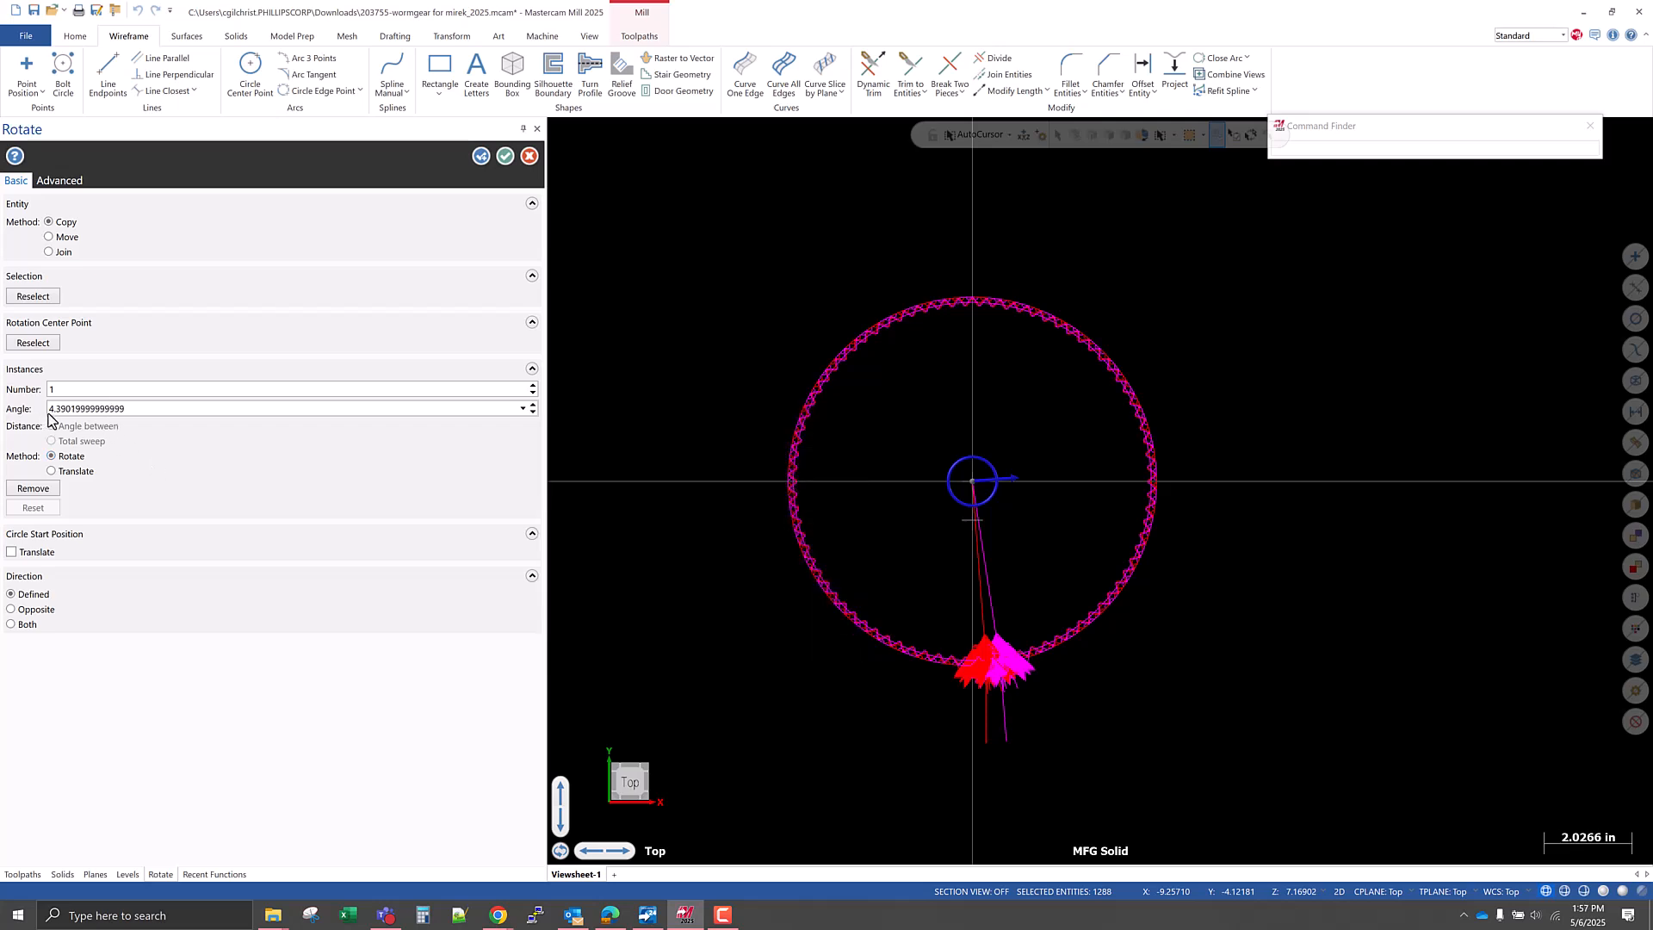
{"action": "key", "text": "Home"}
{"action": "type", "text": "-"}
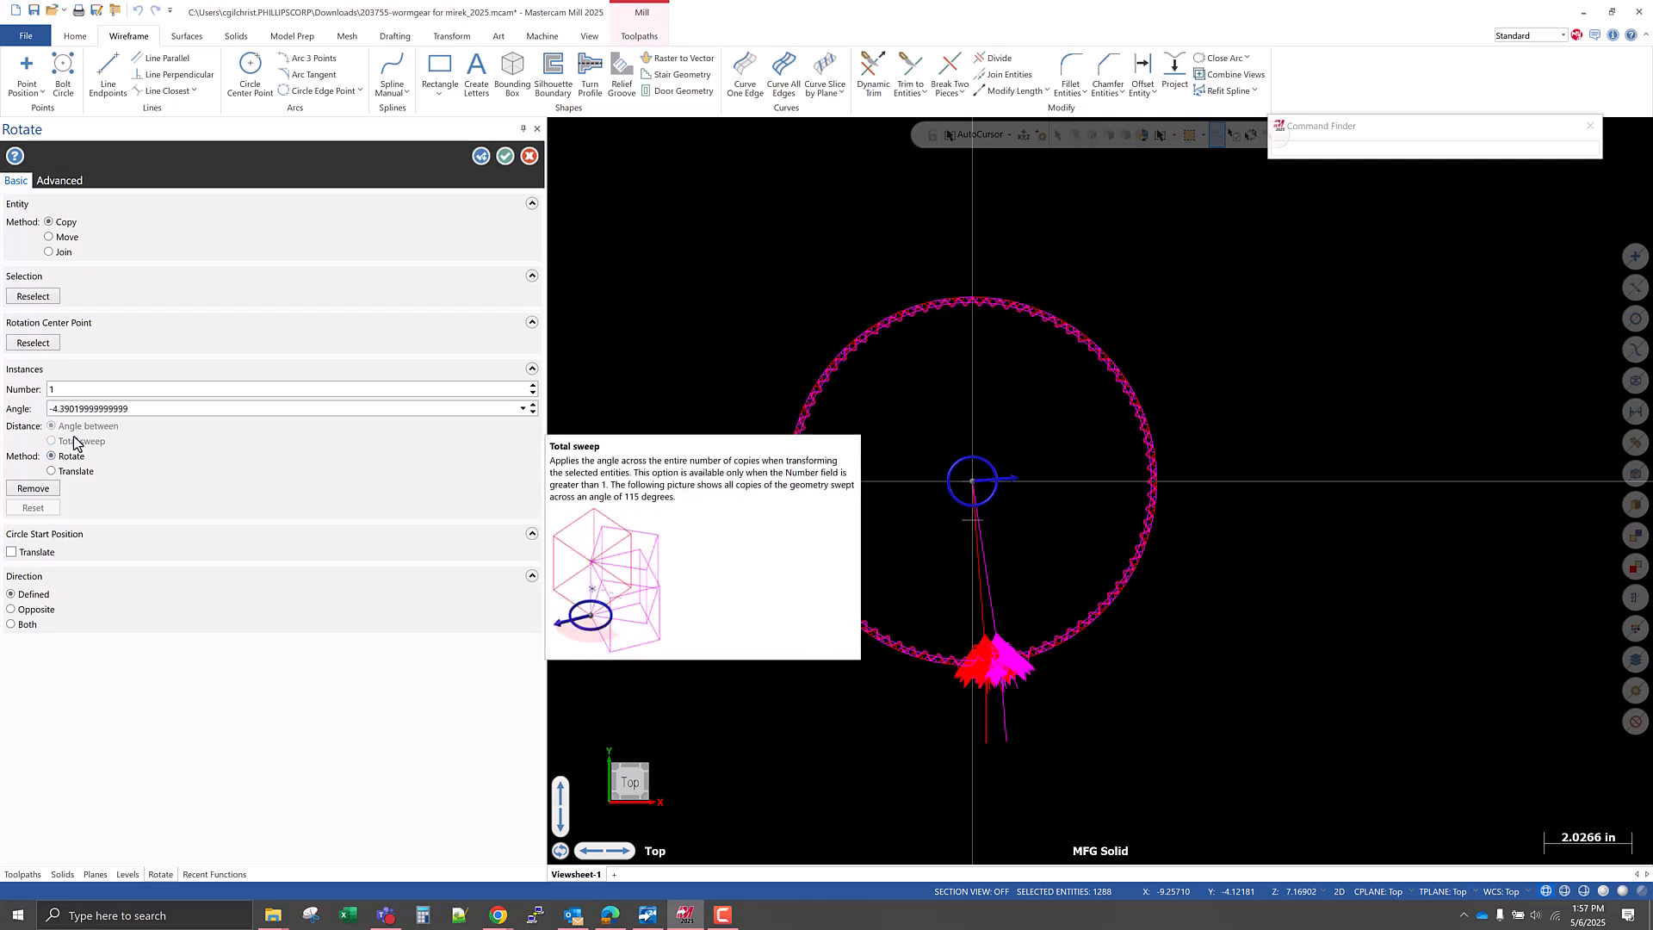
{"action": "key", "text": "Return"}
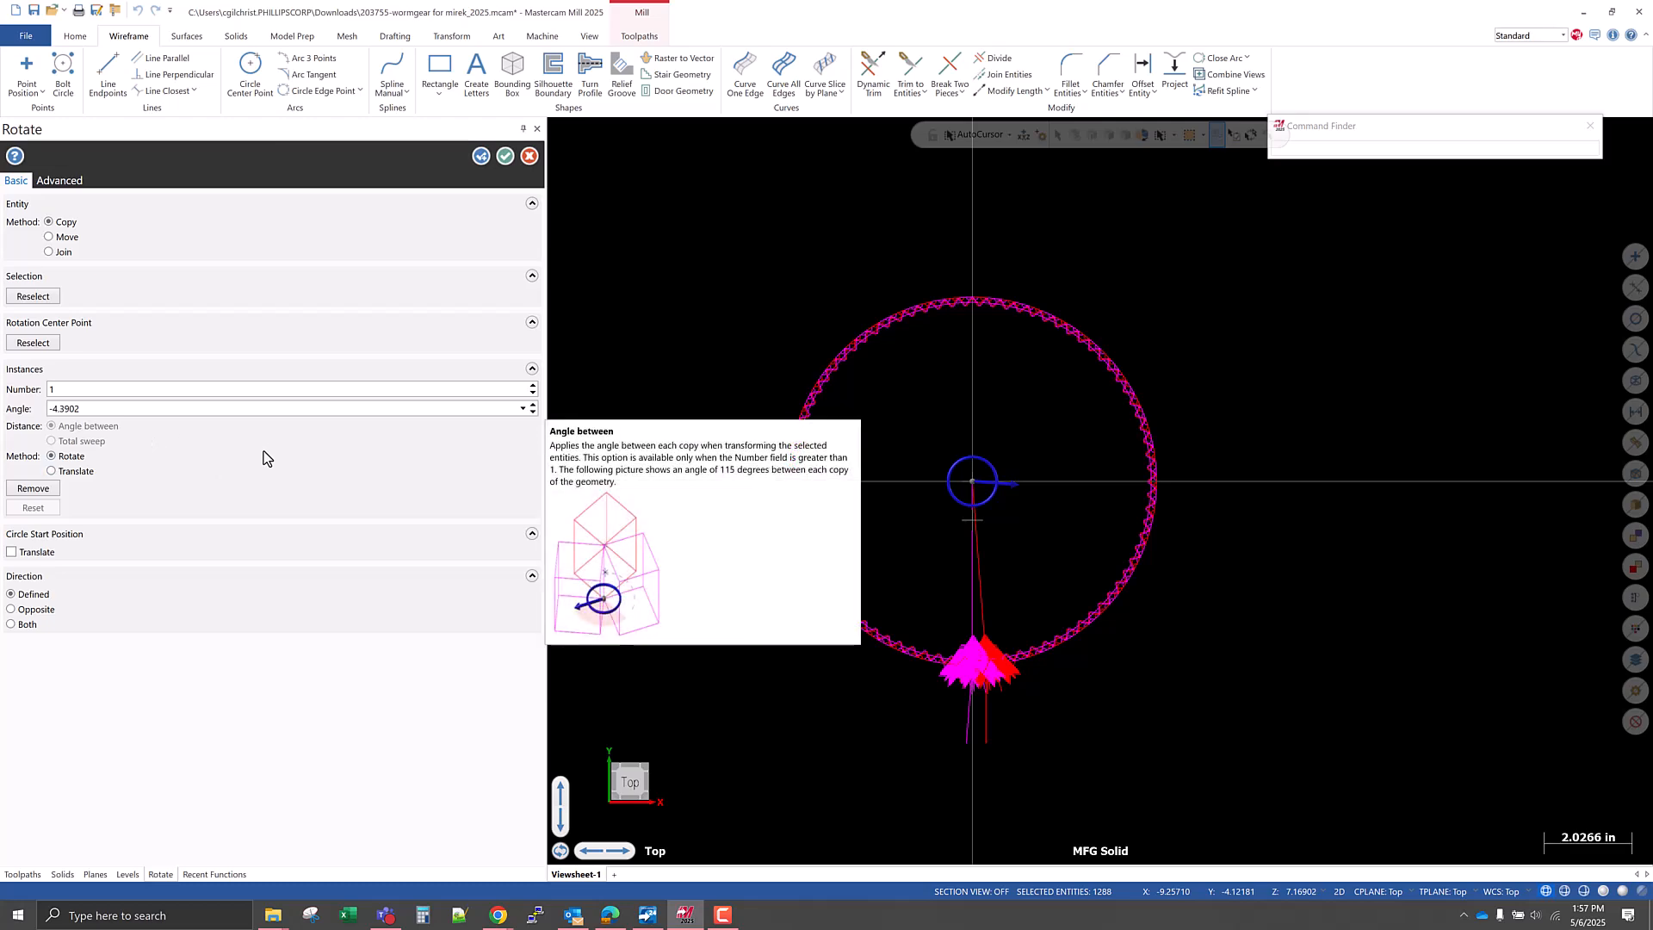
{"action": "left_click", "coordinate": [73, 242]}
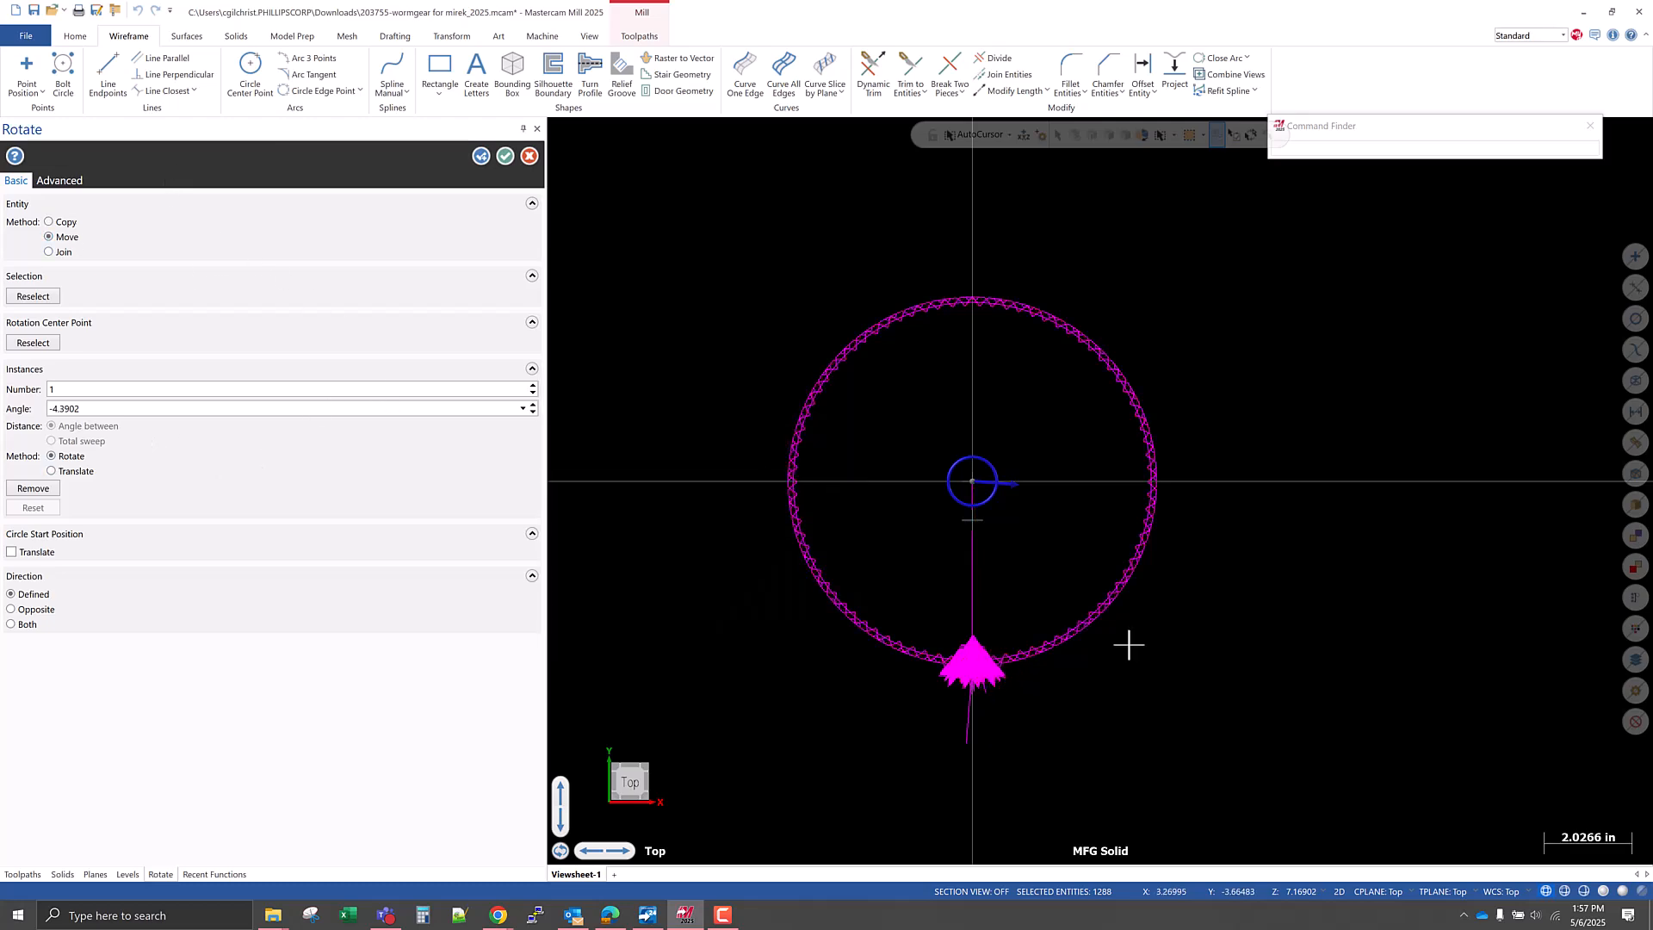
Check the rotation preview around the tooth gap against the vertical axis and apply the rotation.
{"action": "scroll", "coordinate": [967, 702], "scroll_direction": "up", "scroll_amount": 10}
{"action": "scroll", "coordinate": [969, 700], "scroll_direction": "up", "scroll_amount": 4}
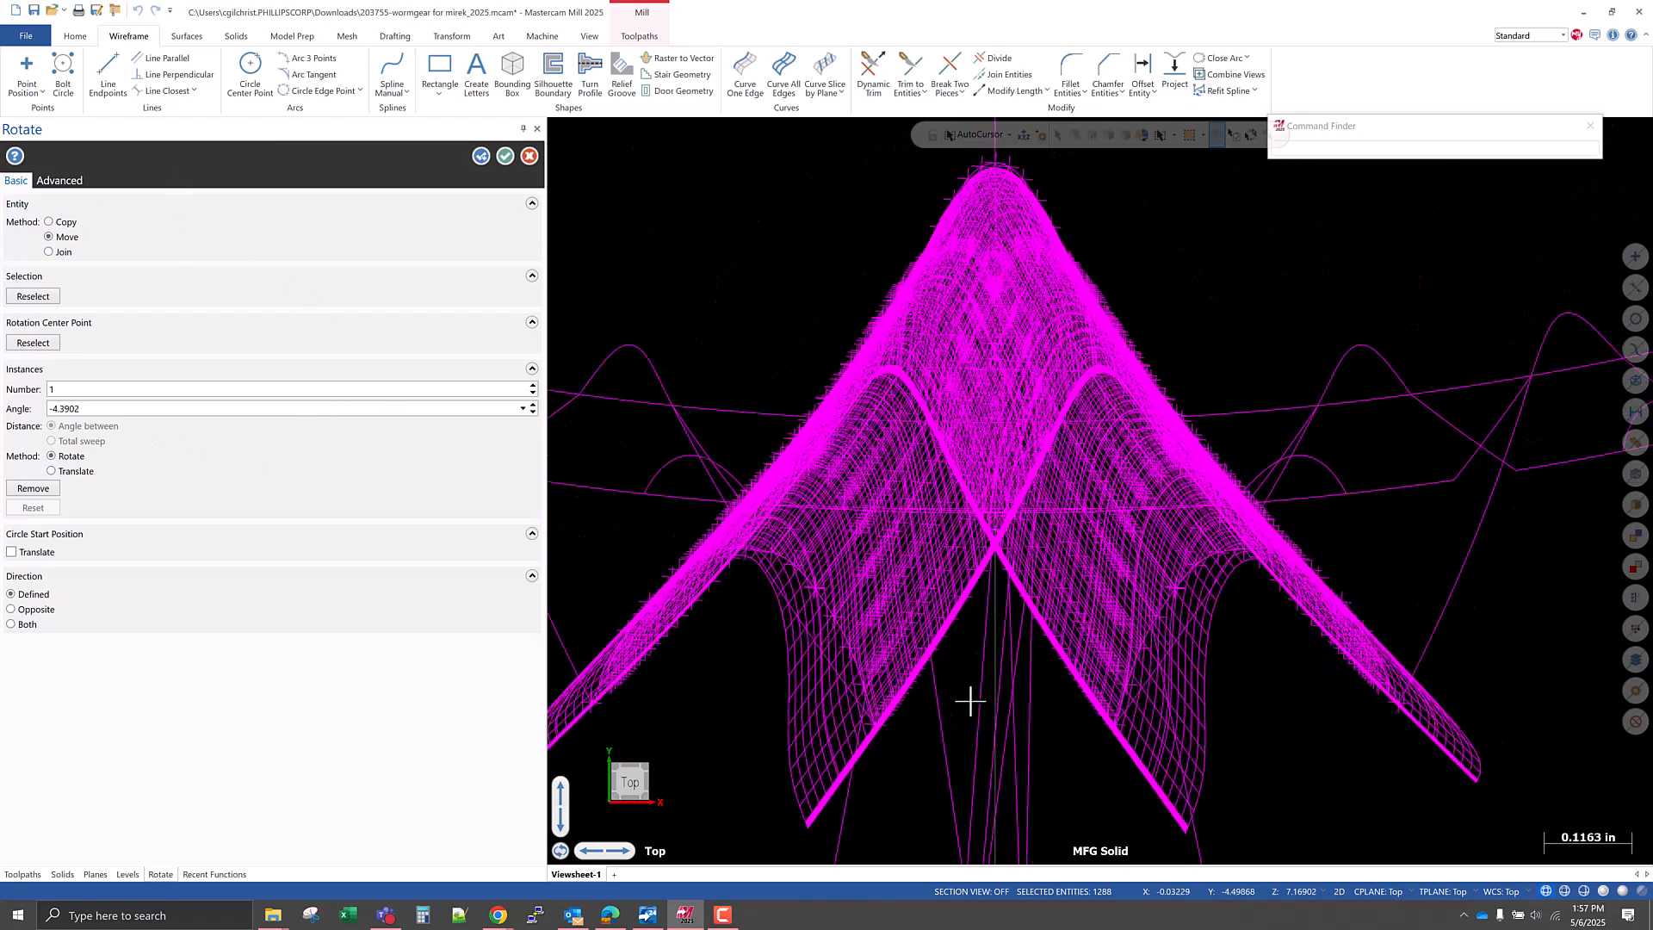
{"action": "scroll", "coordinate": [971, 698], "scroll_direction": "down", "scroll_amount": 3}
{"action": "scroll", "coordinate": [977, 689], "scroll_direction": "down", "scroll_amount": 1}
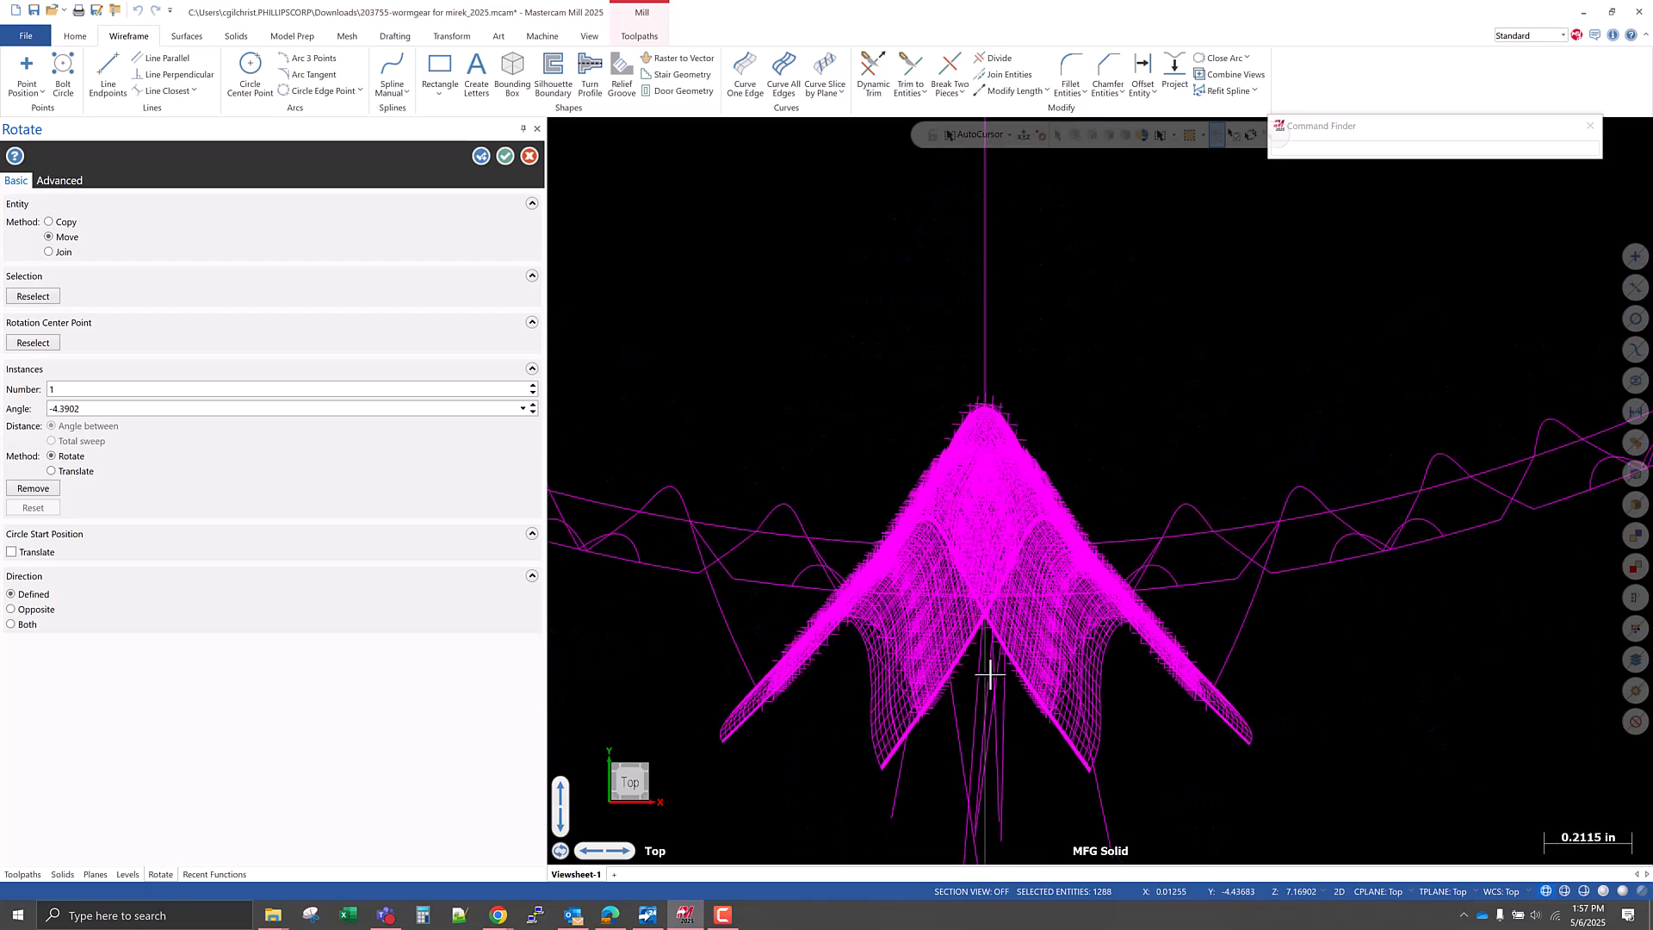
{"action": "scroll", "coordinate": [1034, 637], "scroll_direction": "down", "scroll_amount": 2}
{"action": "middle_click_drag", "start_coordinate": [1035, 637], "coordinate": [1000, 476]}
{"action": "scroll", "coordinate": [1000, 477], "scroll_direction": "down", "scroll_amount": 3}
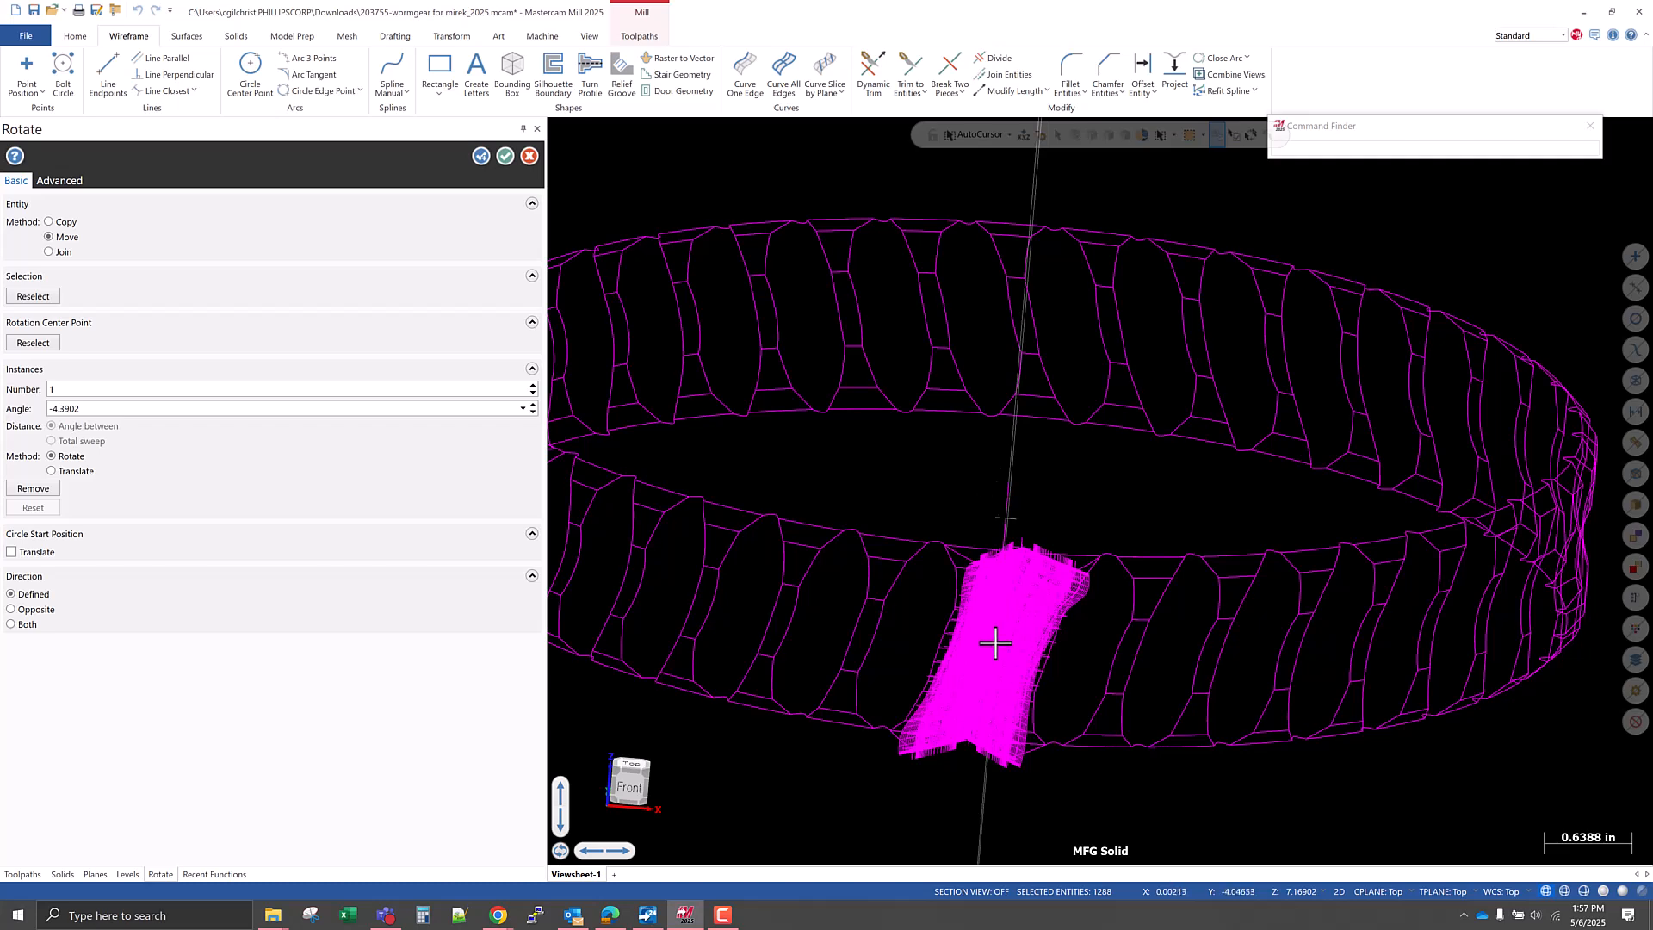
{"action": "scroll", "coordinate": [970, 731], "scroll_direction": "up", "scroll_amount": 1}
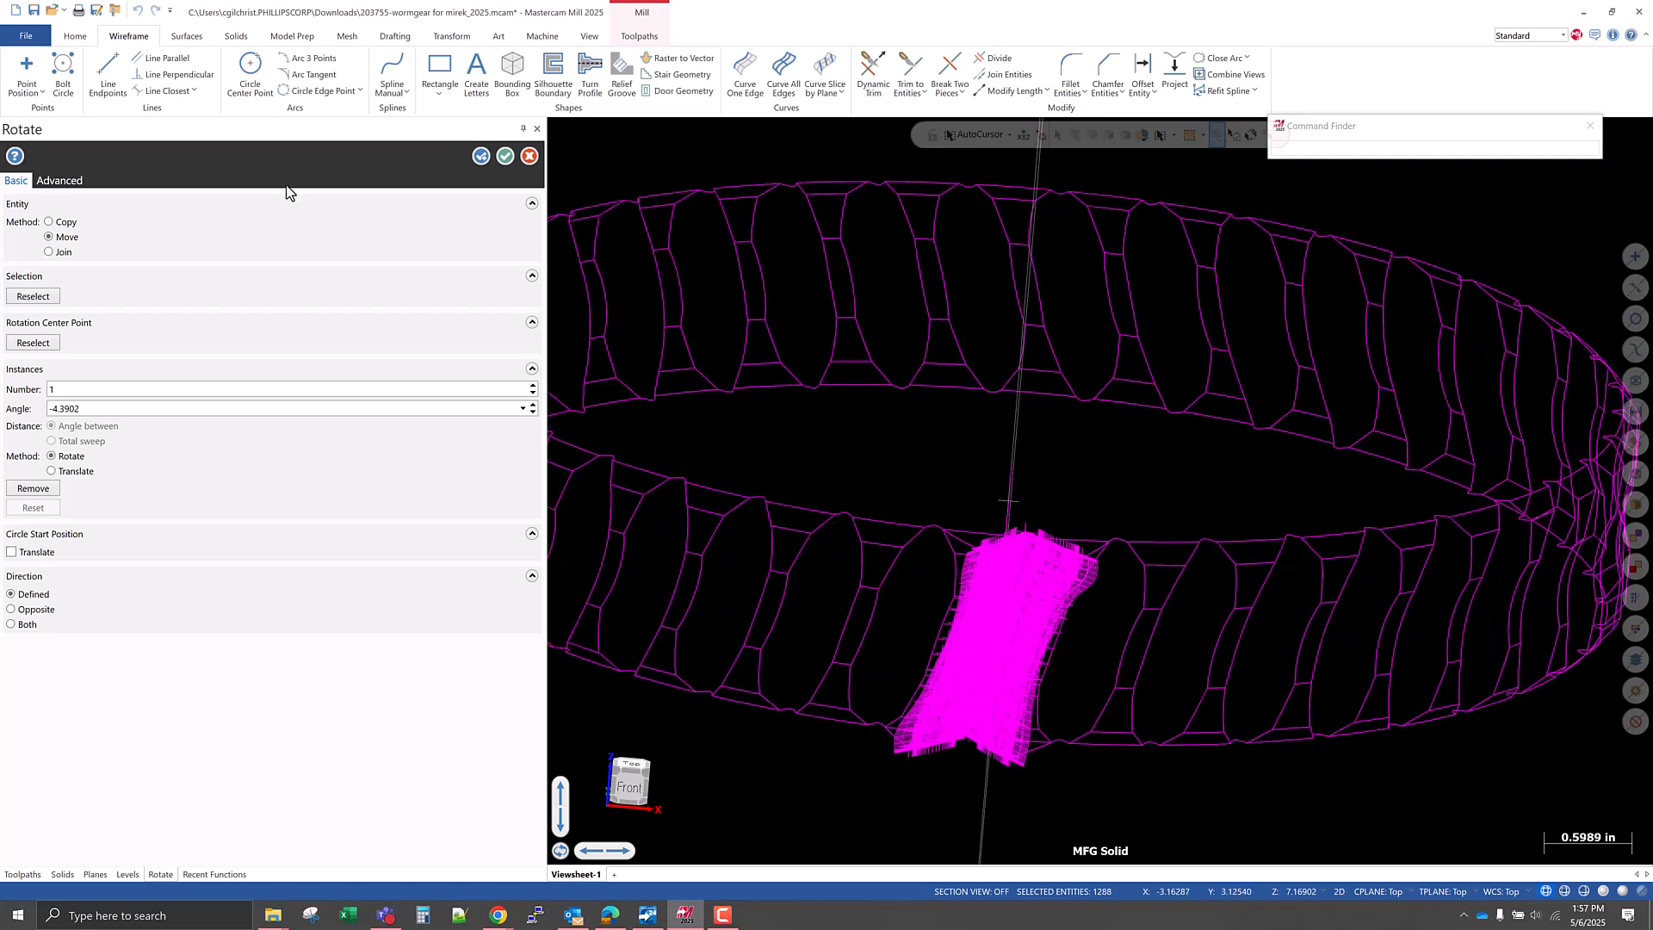
{"action": "left_click", "coordinate": [505, 157]}
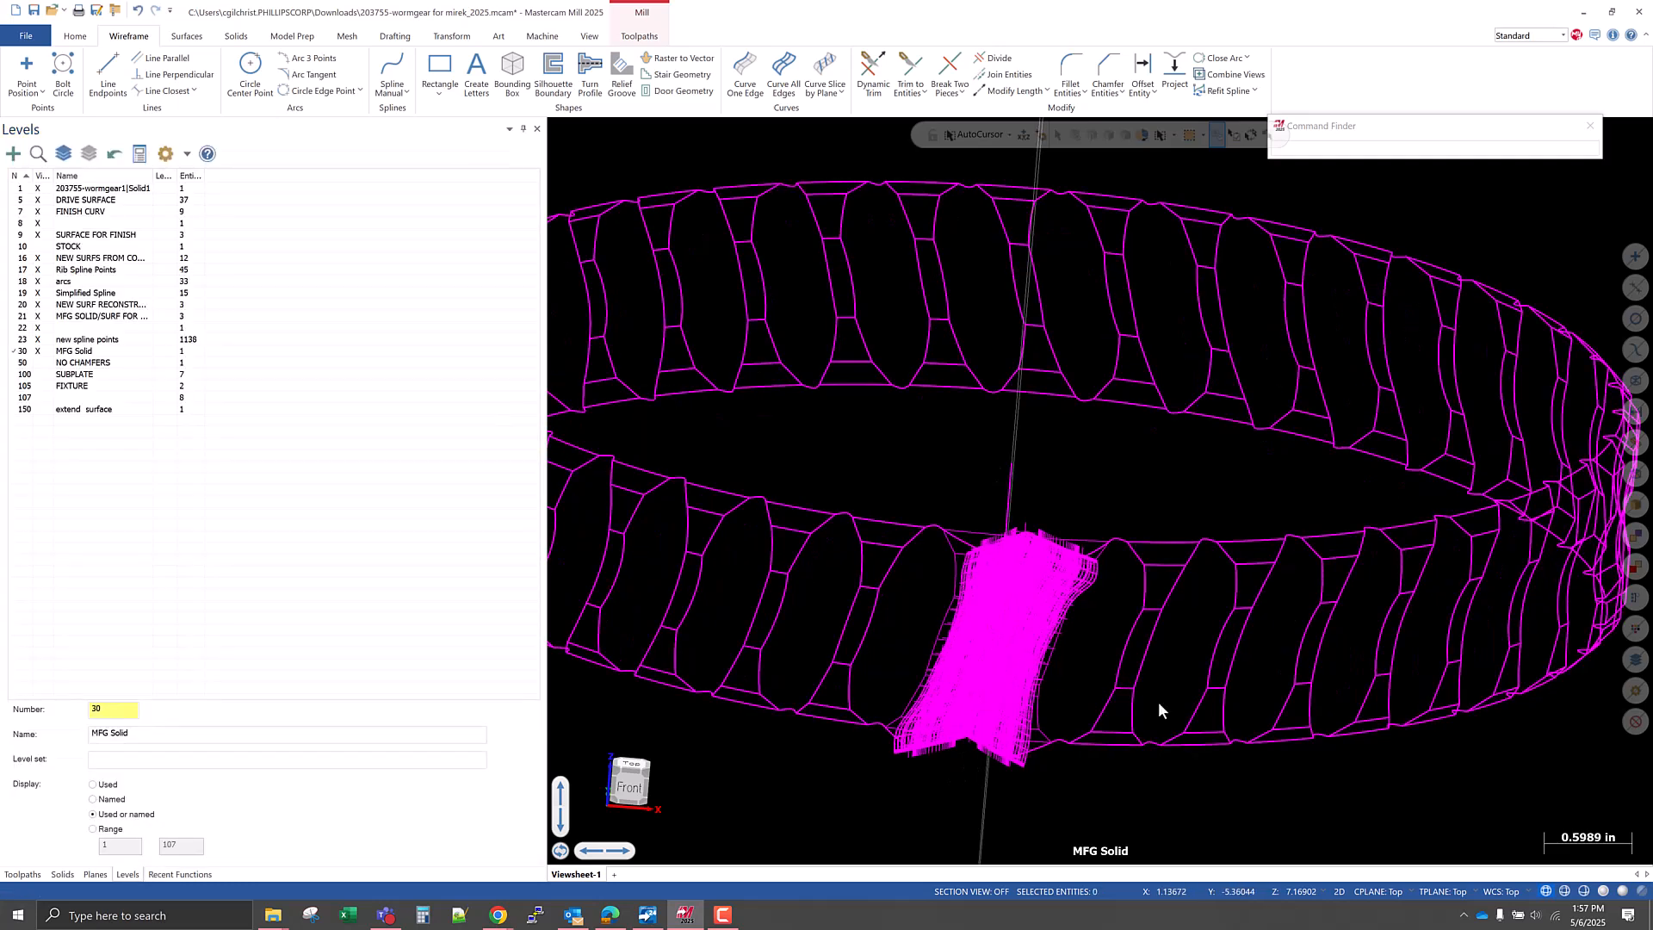
Show the rotated gear from the Front view and clear the transformation result colors.
{"action": "right_click", "coordinate": [1168, 469]}
{"action": "left_click", "coordinate": [1232, 561]}
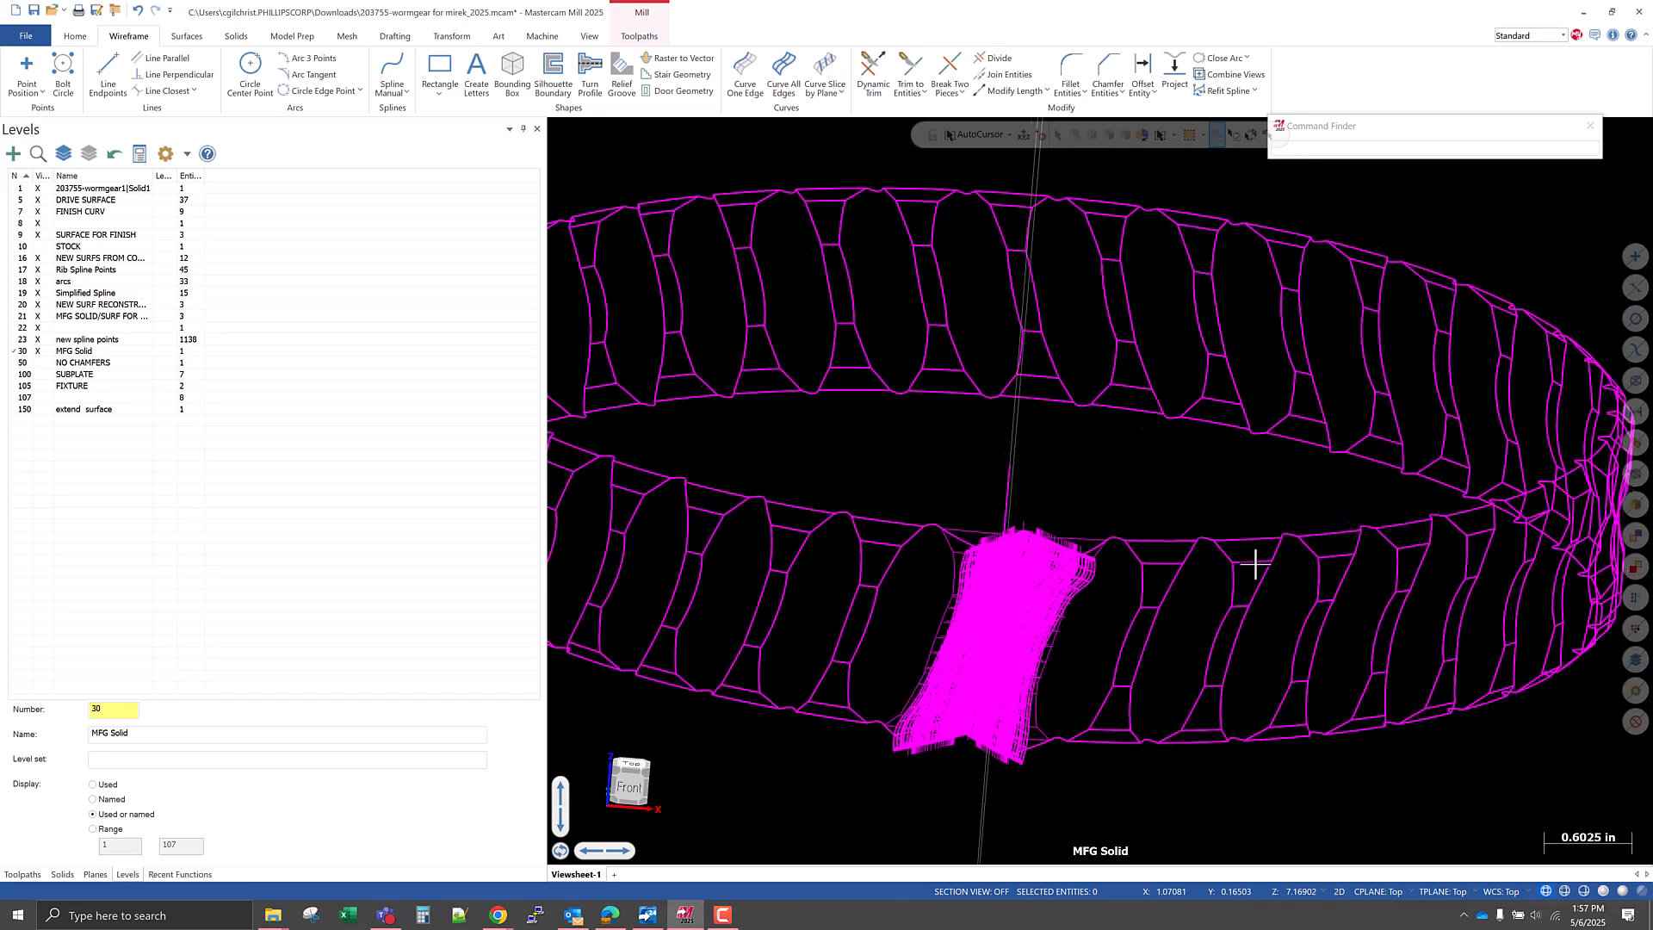
{"action": "left_click", "coordinate": [75, 35]}
{"action": "left_click", "coordinate": [251, 87]}
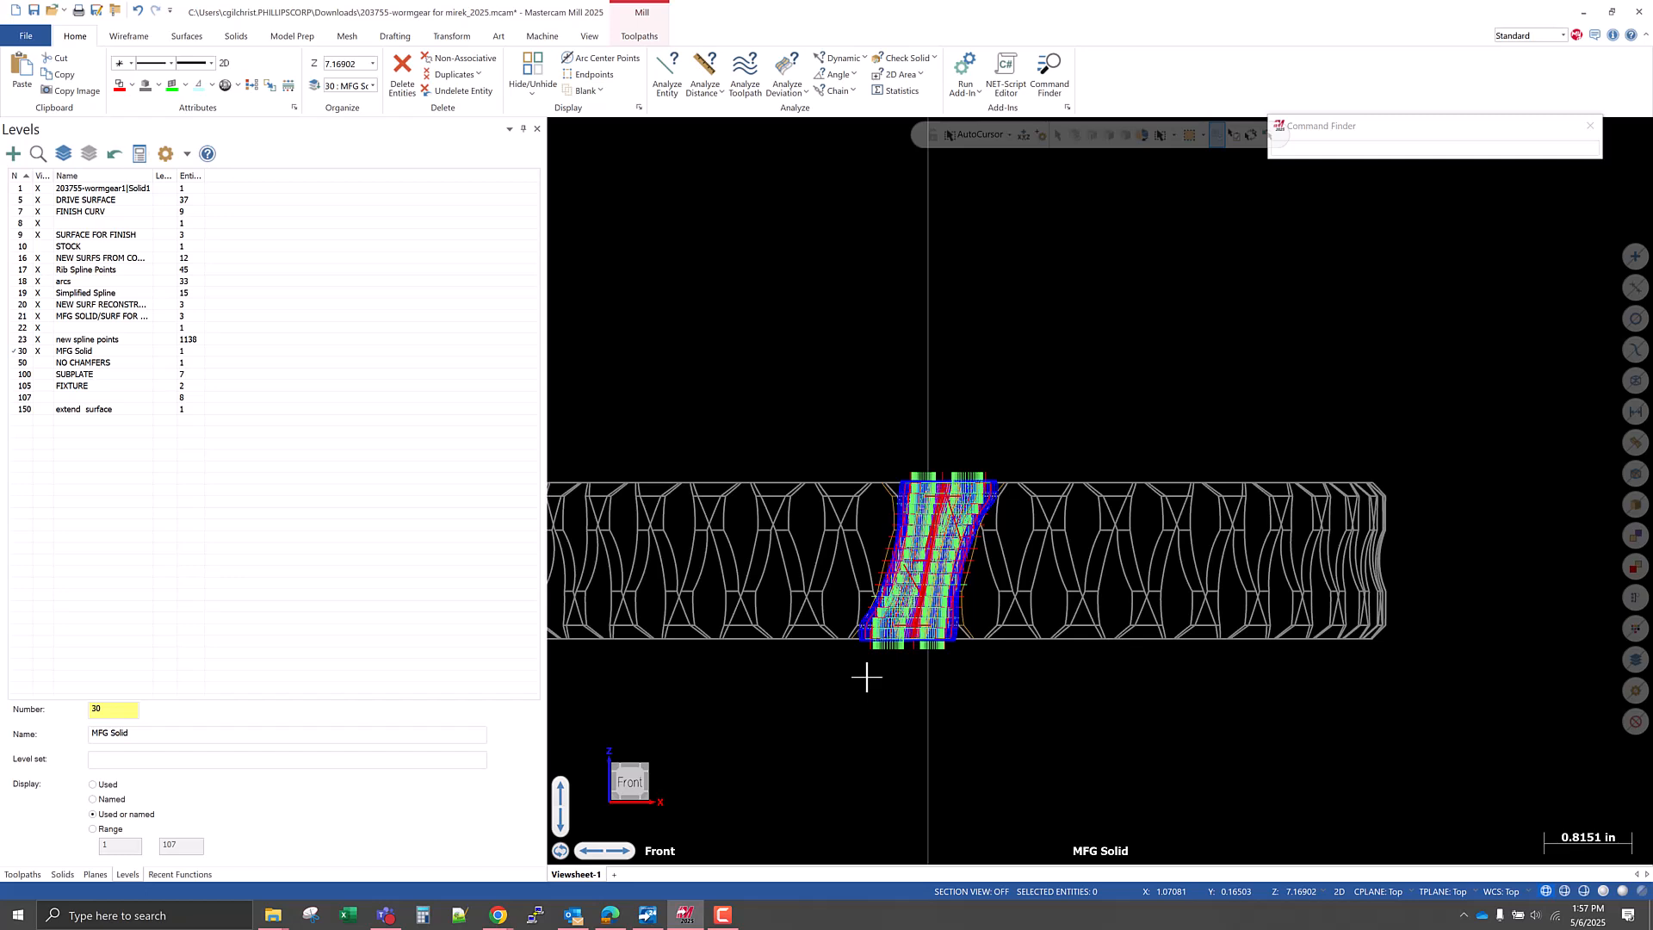
Make level 16 of new surfaces active, display it alone, then add the Rib Spline Points and arcs levels.
{"action": "middle_click_drag", "start_coordinate": [884, 668], "coordinate": [977, 686]}
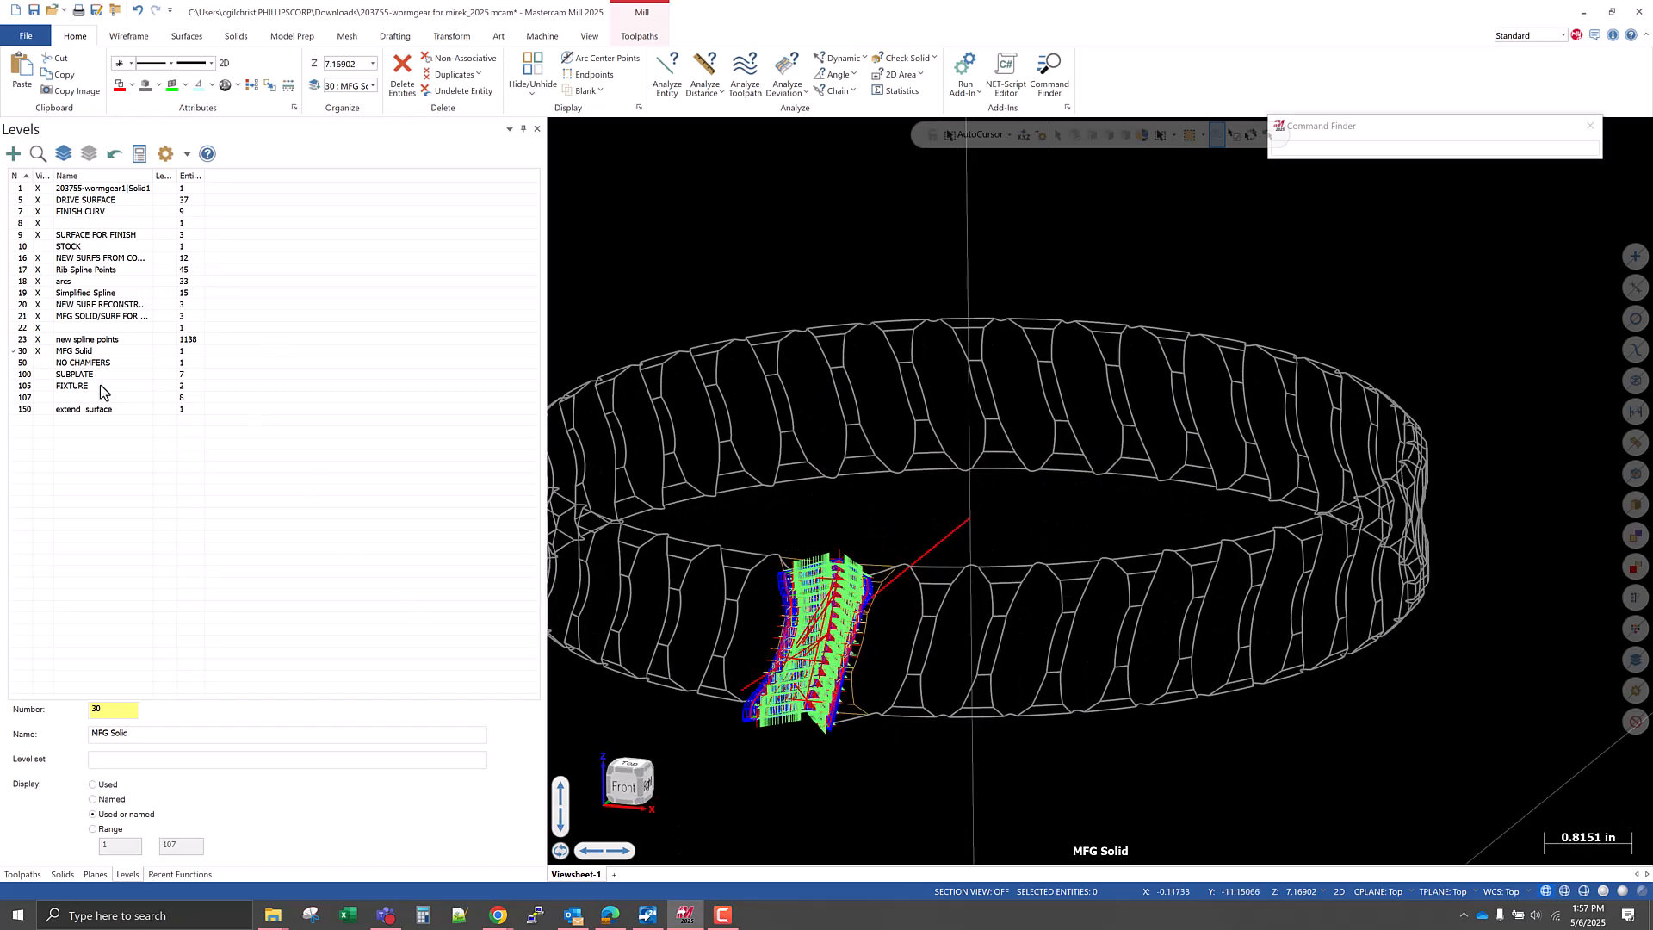
{"action": "left_click", "coordinate": [20, 259]}
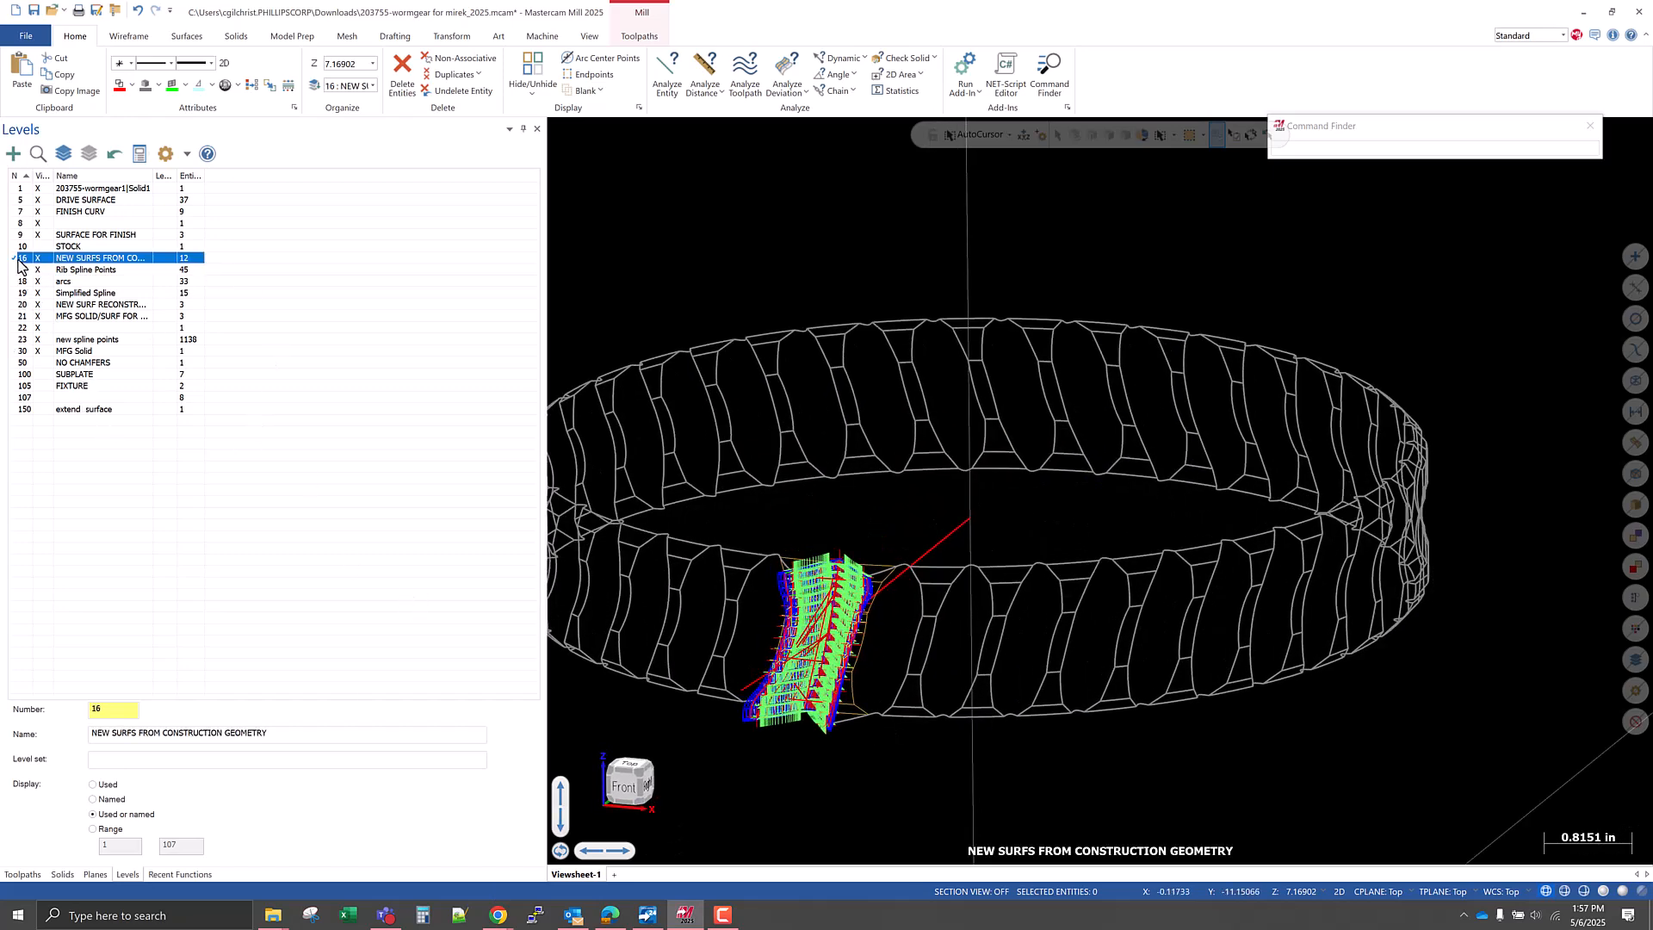
{"action": "left_click", "coordinate": [86, 158]}
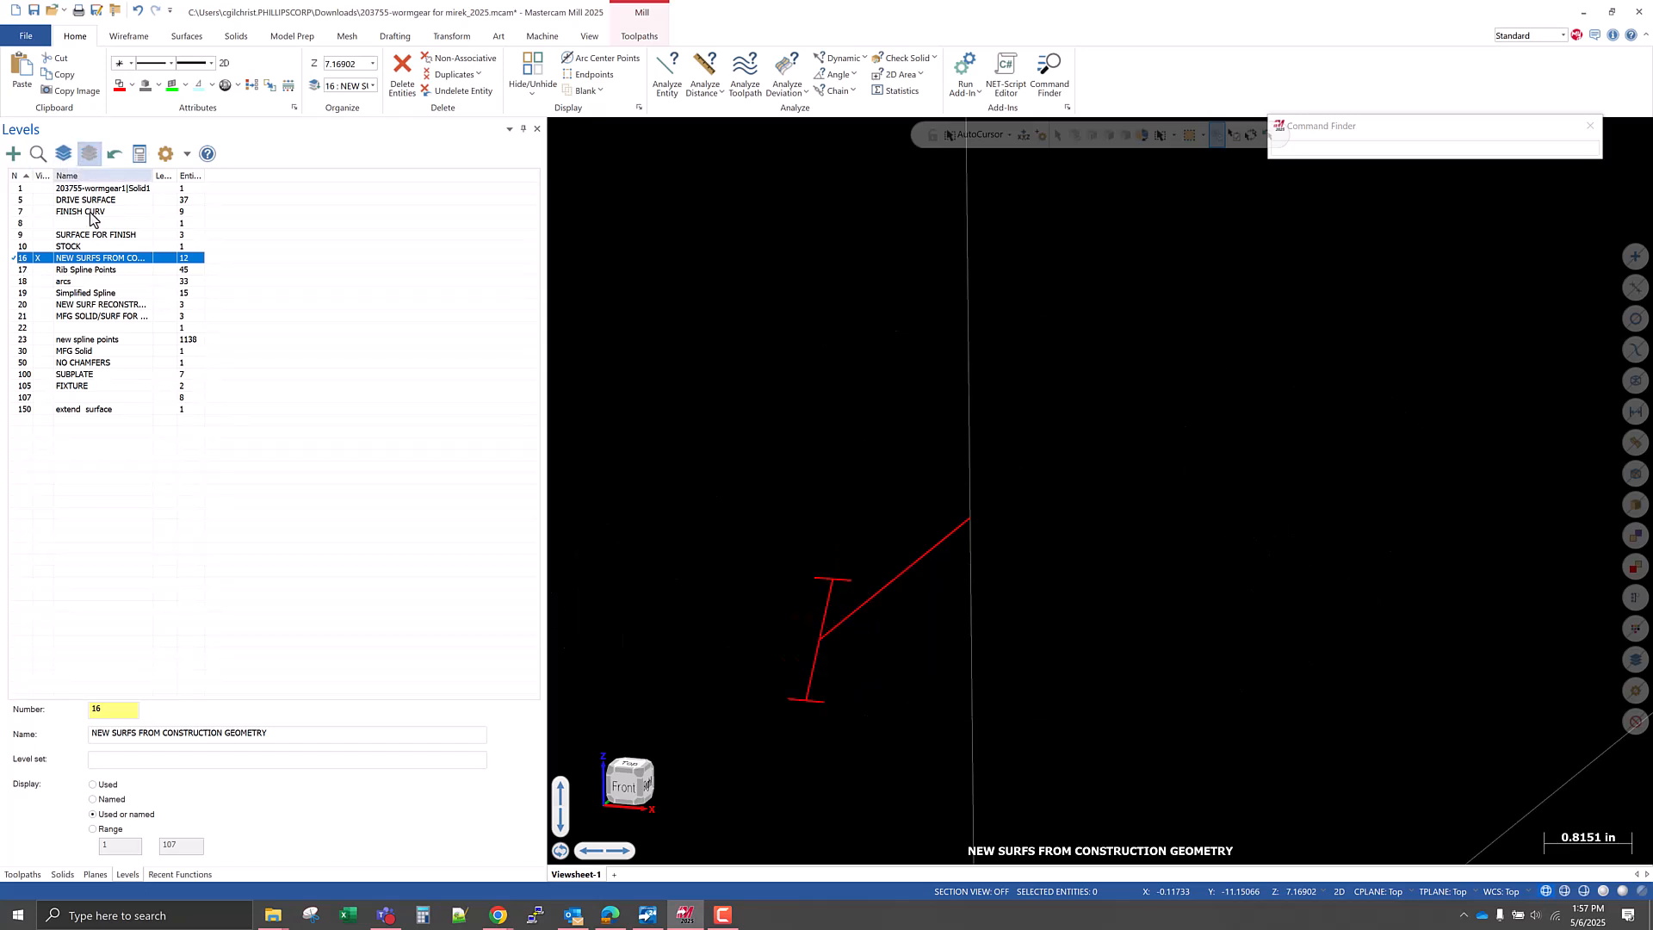
{"action": "left_click", "coordinate": [40, 270]}
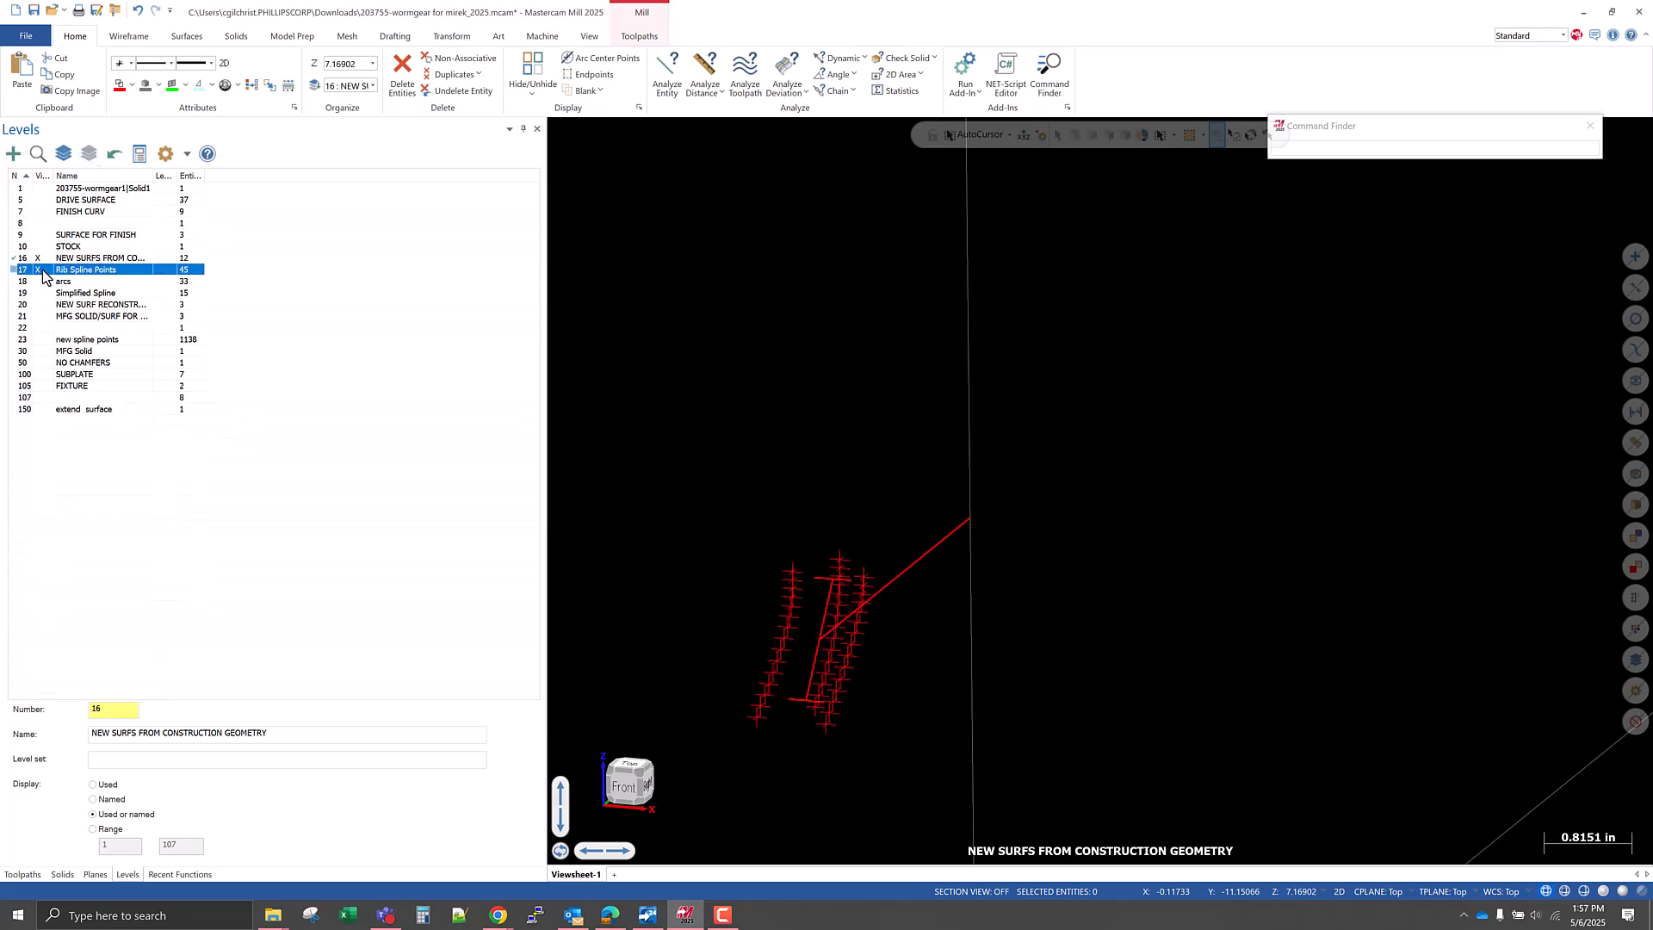
{"action": "left_click", "coordinate": [43, 281]}
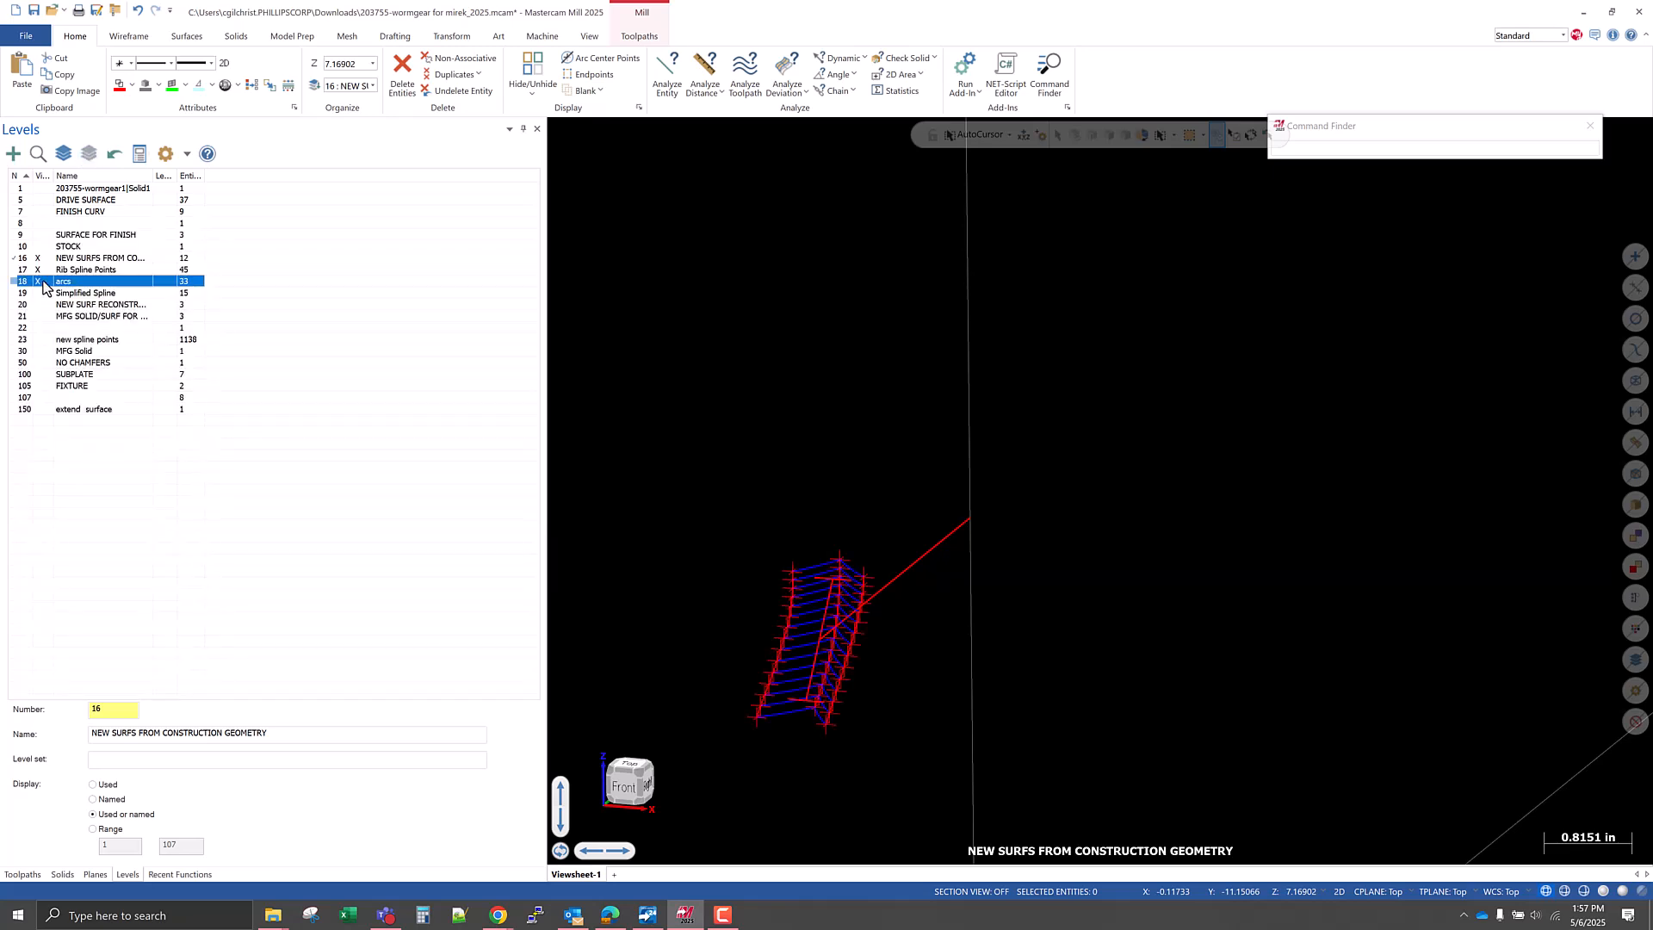
{"action": "scroll", "coordinate": [822, 663], "scroll_direction": "up", "scroll_amount": 3}
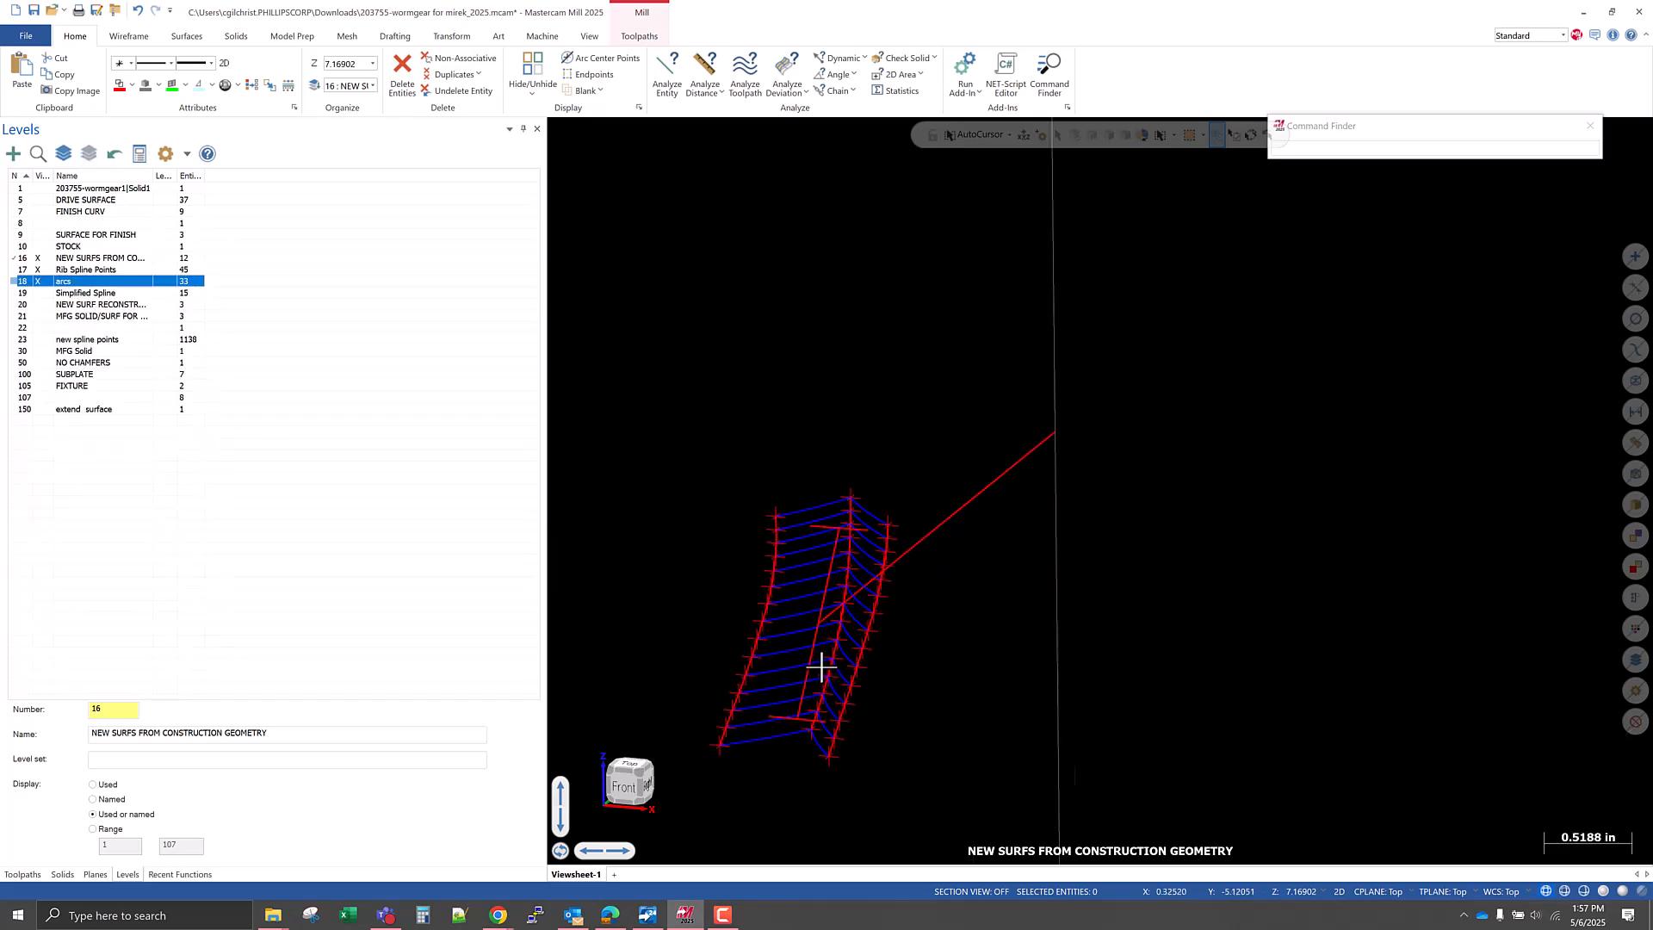
{"action": "middle_click_drag", "start_coordinate": [974, 586], "coordinate": [930, 583]}
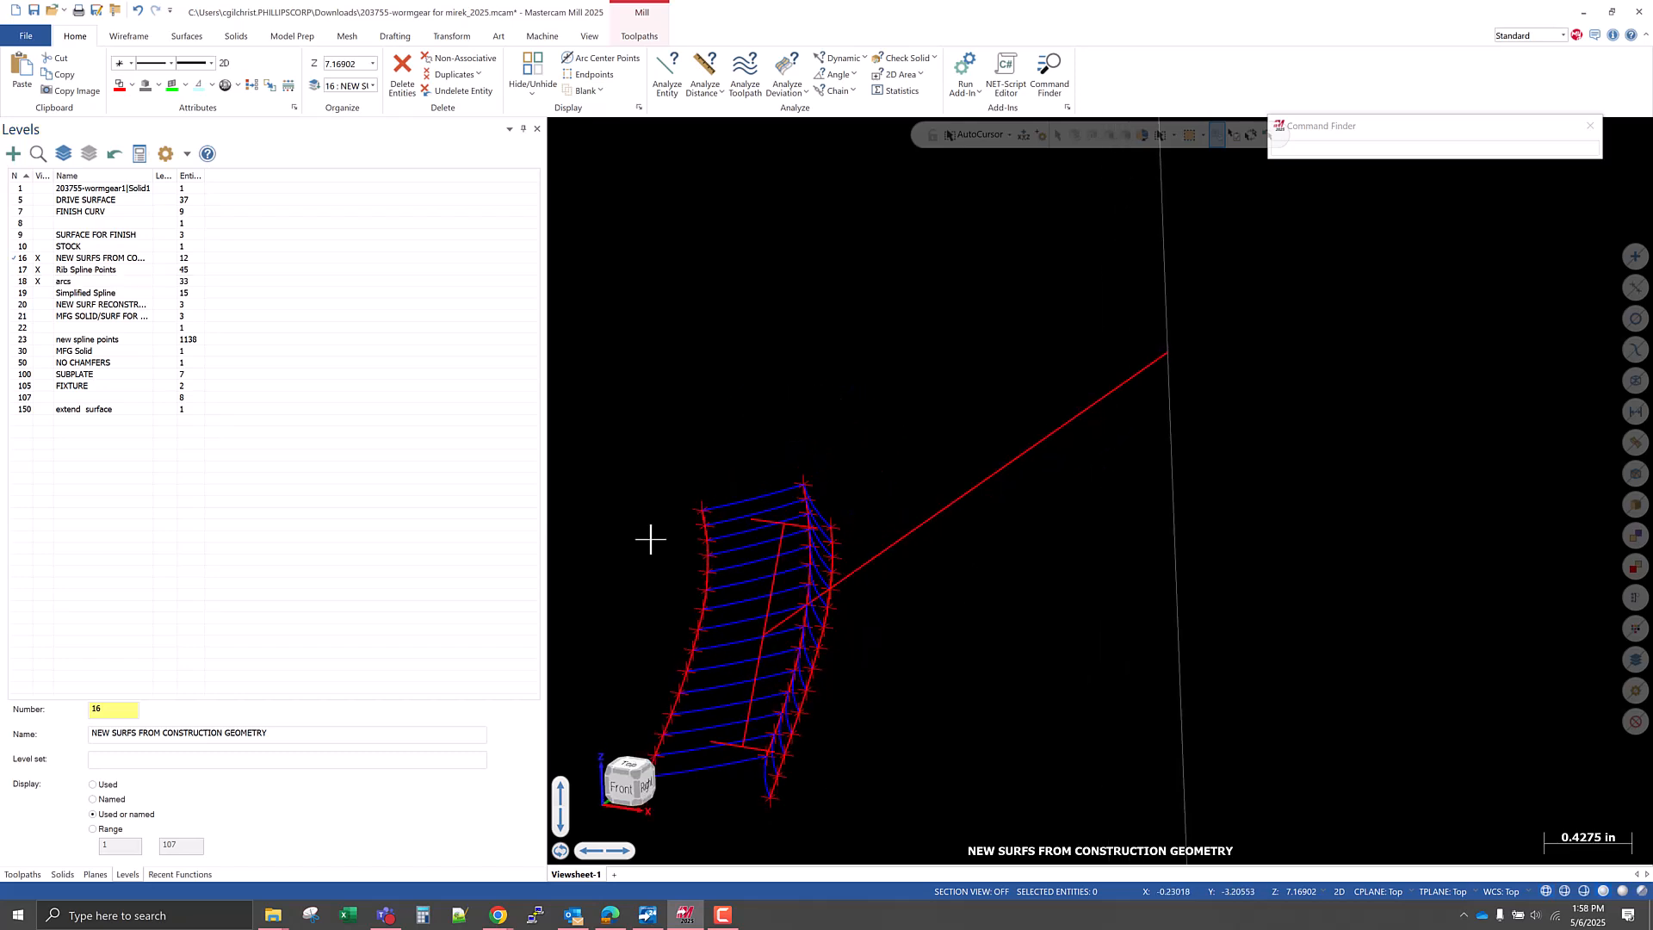
Display the new spline points, level 22, MFG SOLID/SURF, NEW SURF RECONSTR and Simplified Spline levels as well.
{"action": "left_click", "coordinate": [49, 340]}
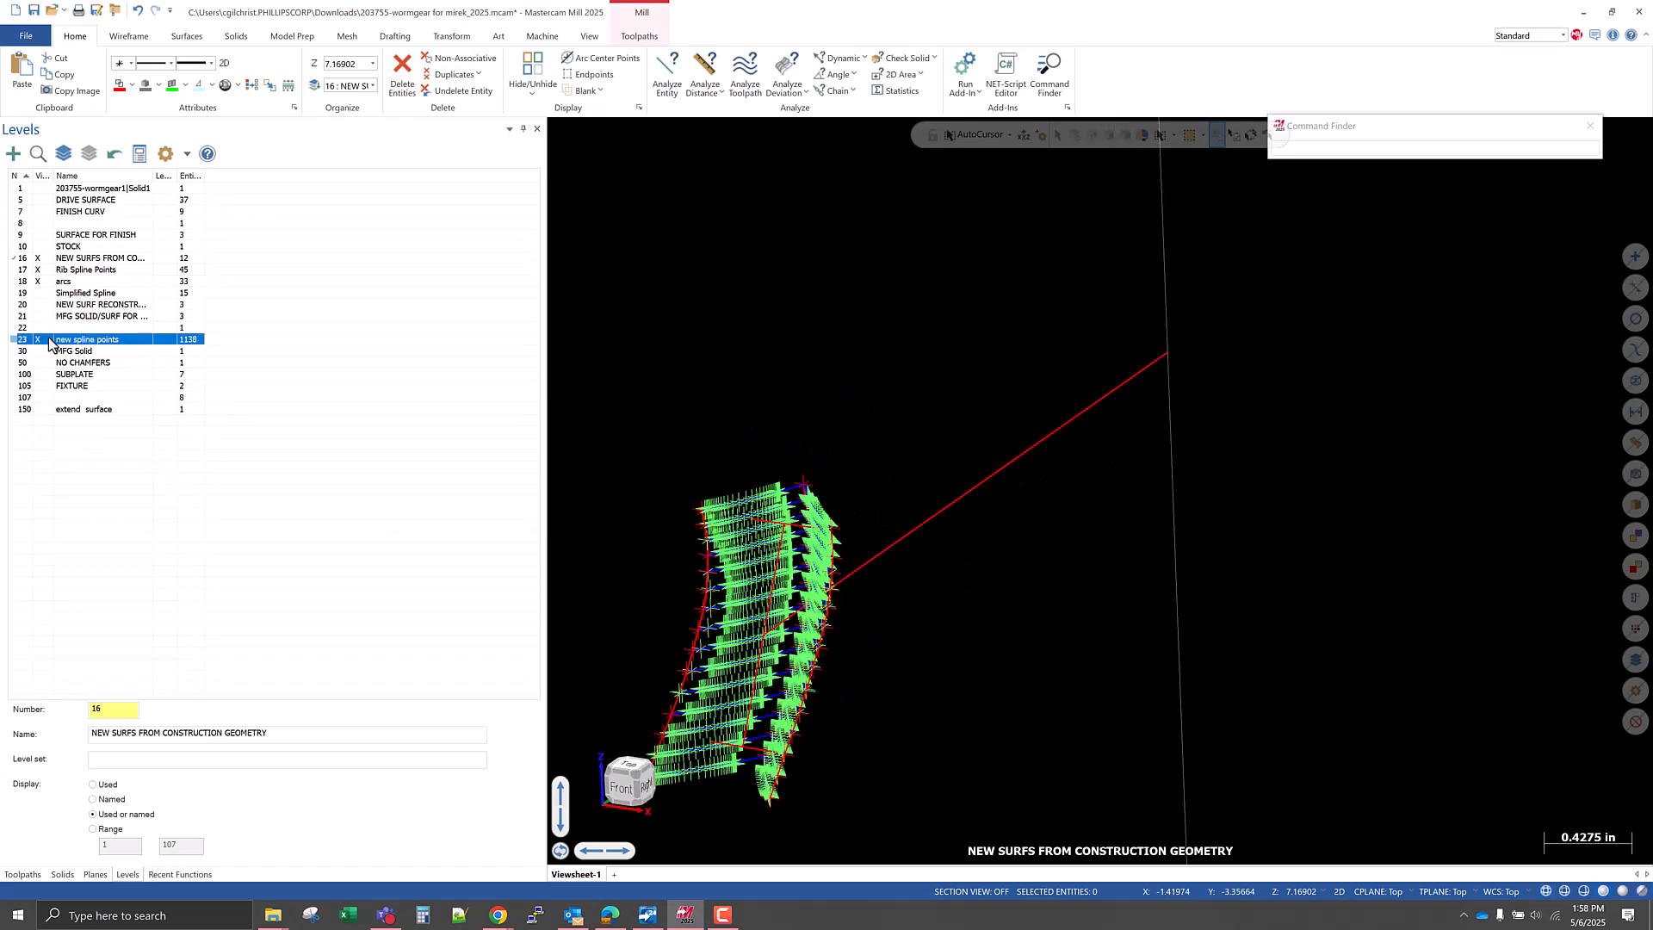
{"action": "scroll", "coordinate": [970, 608], "scroll_direction": "down", "scroll_amount": 2}
{"action": "scroll", "coordinate": [895, 626], "scroll_direction": "up", "scroll_amount": 6}
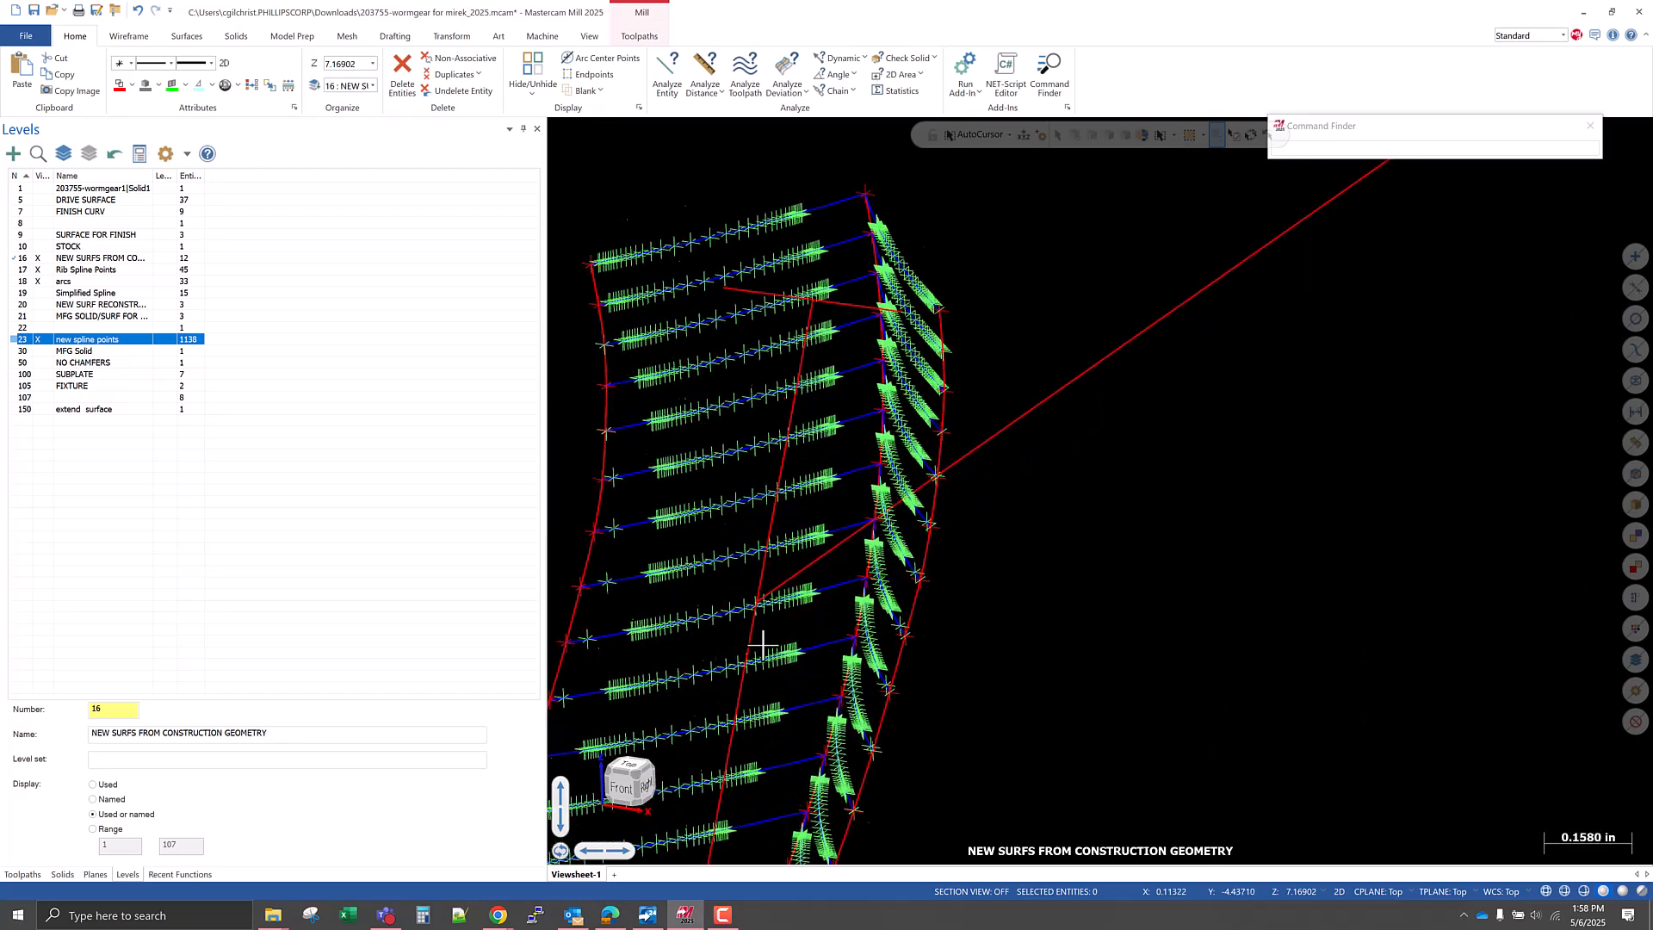
{"action": "left_click", "coordinate": [43, 328]}
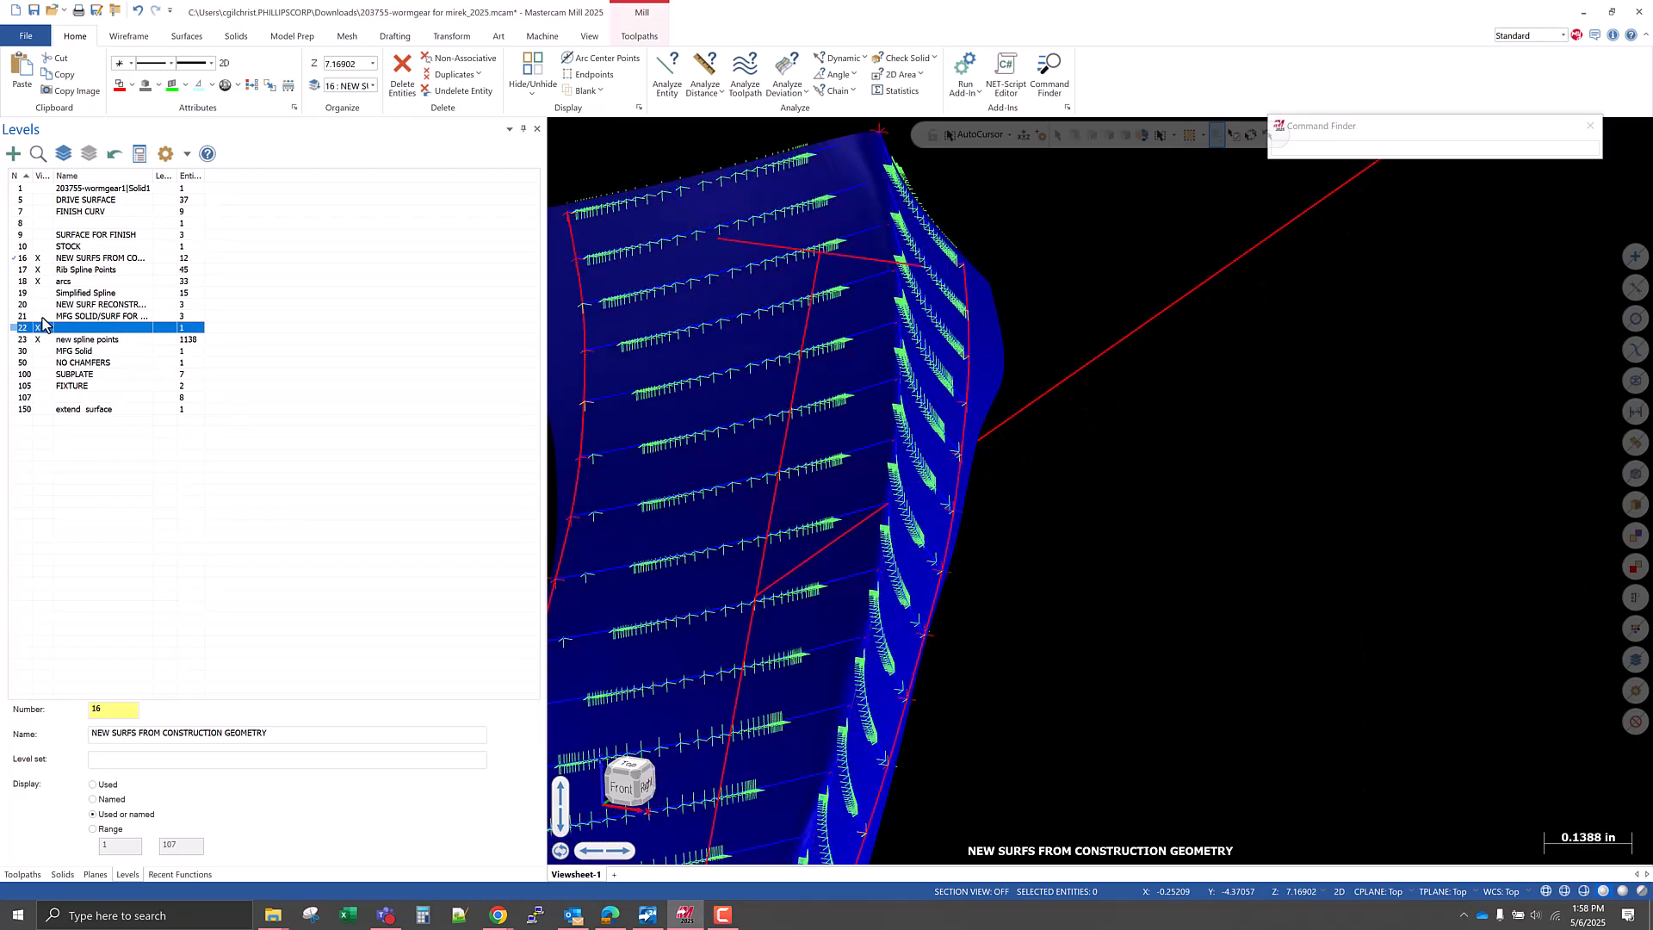
{"action": "left_click", "coordinate": [40, 316]}
{"action": "scroll", "coordinate": [1107, 402], "scroll_direction": "down", "scroll_amount": 2}
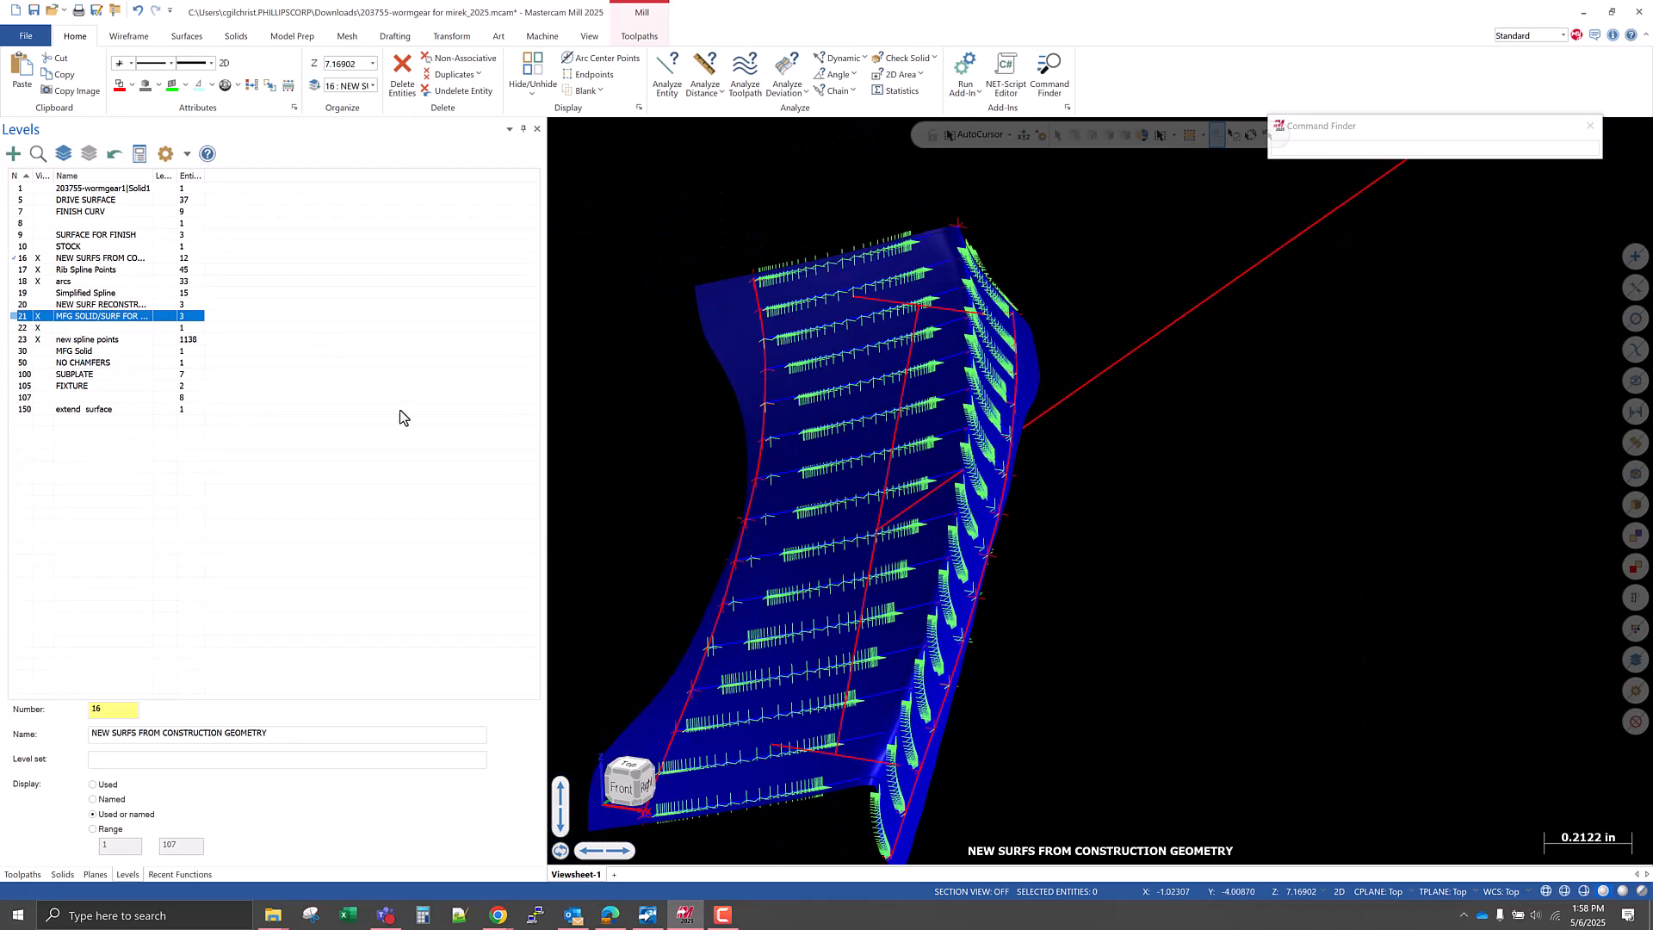
{"action": "left_click", "coordinate": [38, 305]}
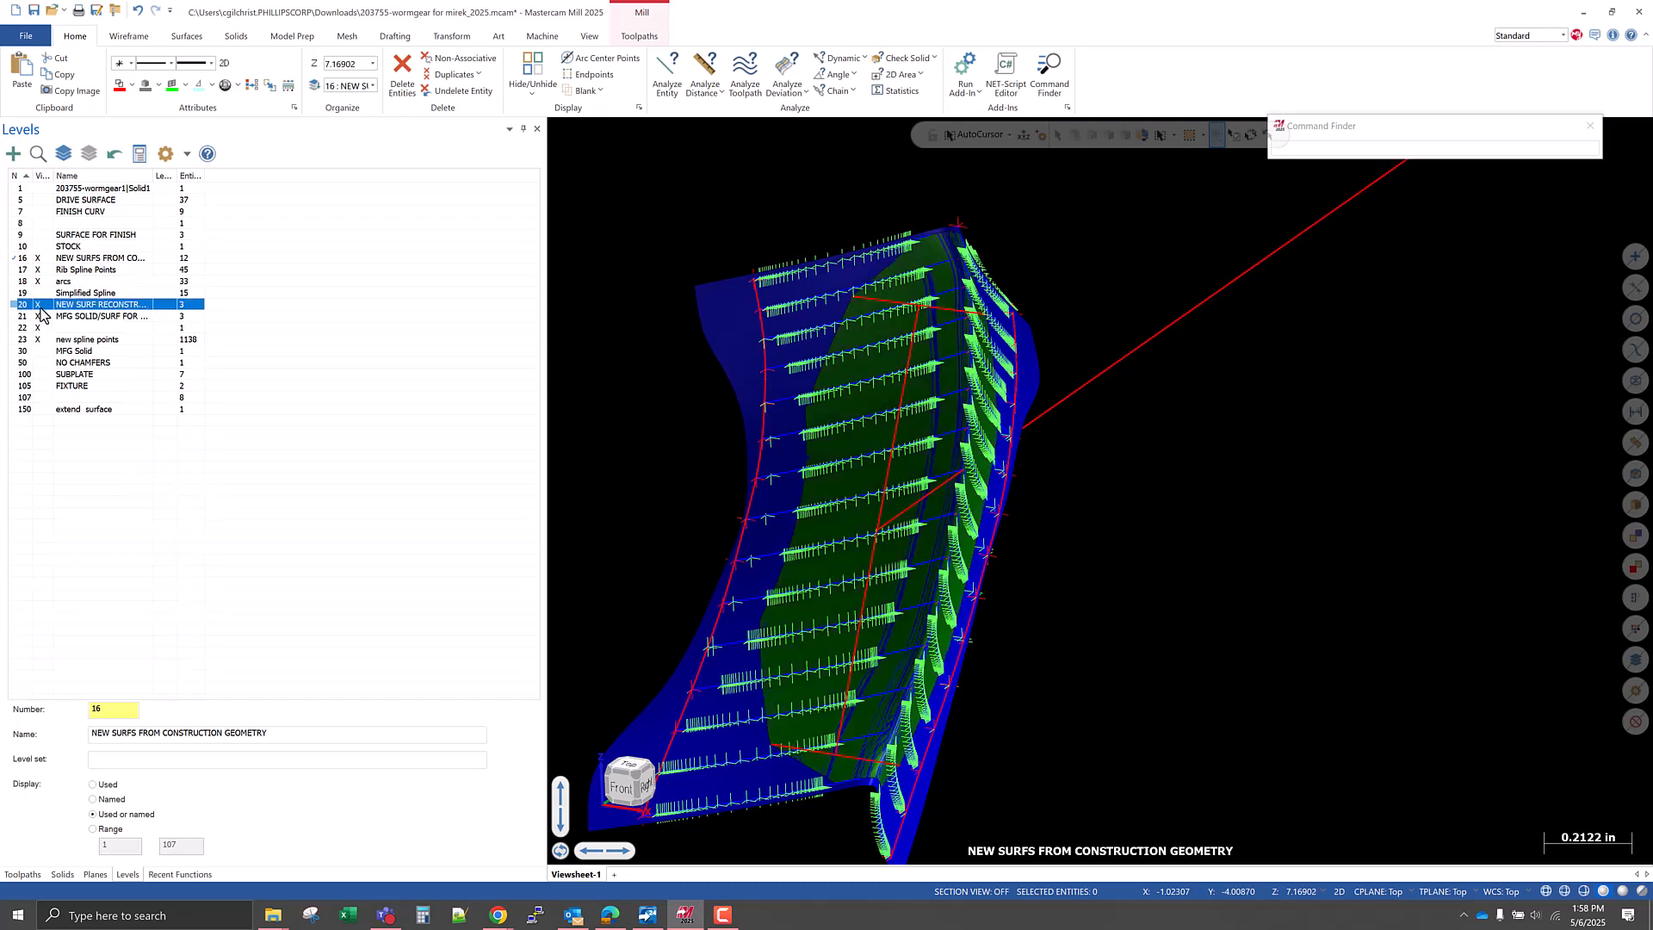
{"action": "left_click", "coordinate": [39, 295]}
Make the Simplified Spline level active and display it alone to examine the tooth gap's cross-section splines.
{"action": "left_click", "coordinate": [25, 294]}
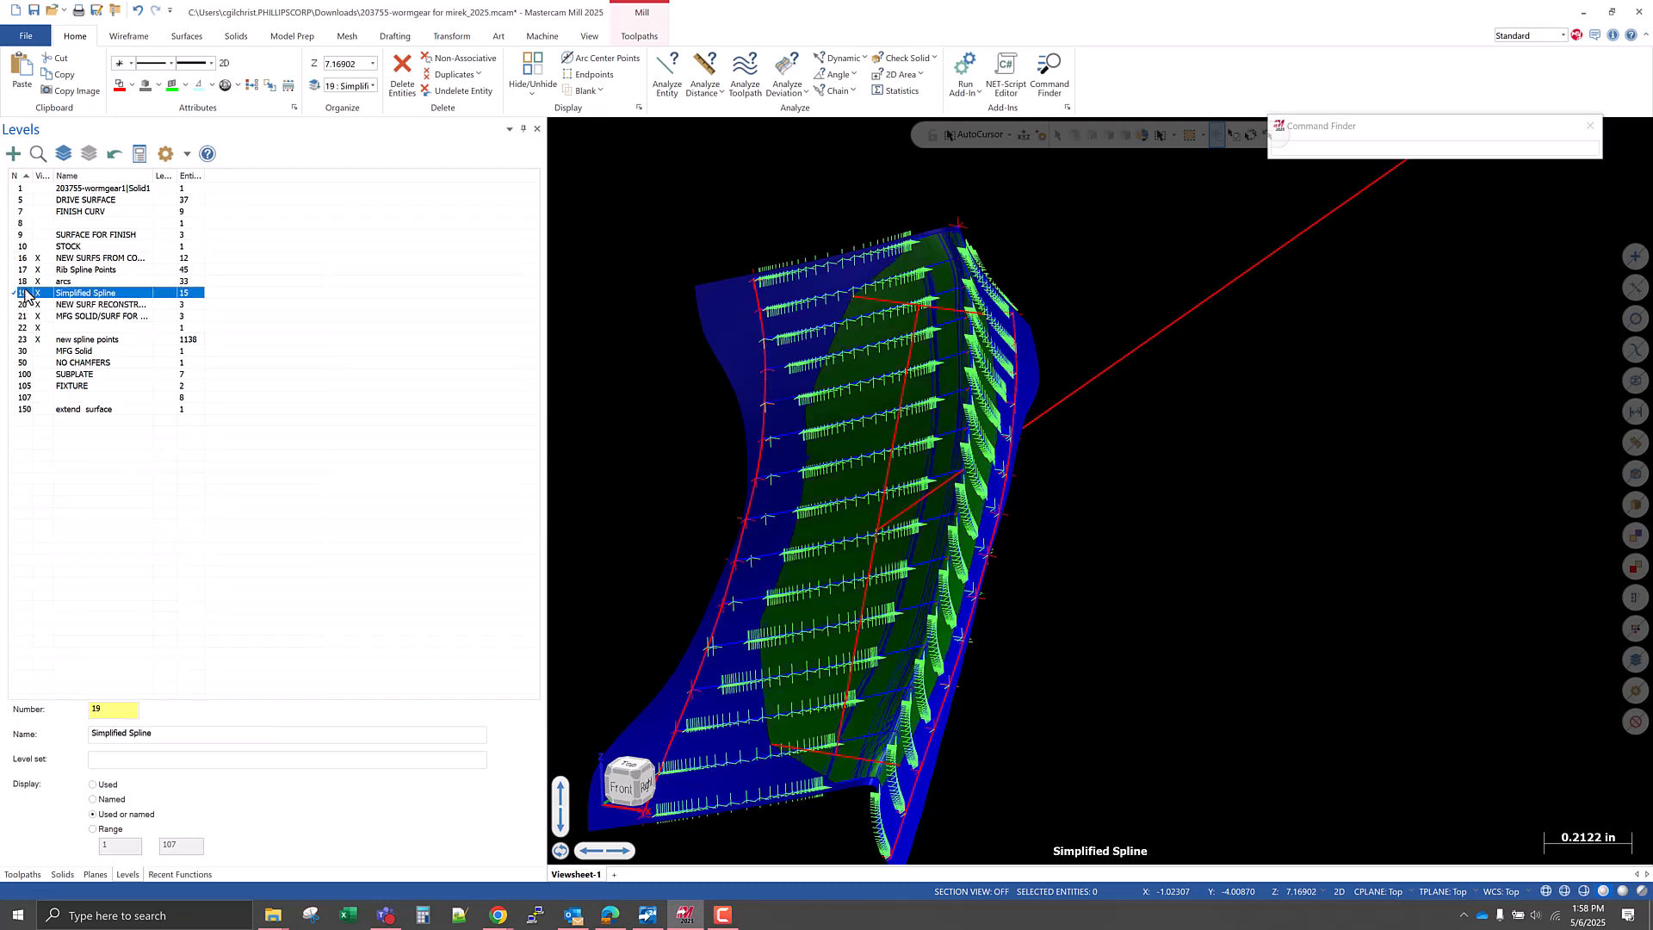
{"action": "left_click", "coordinate": [89, 154]}
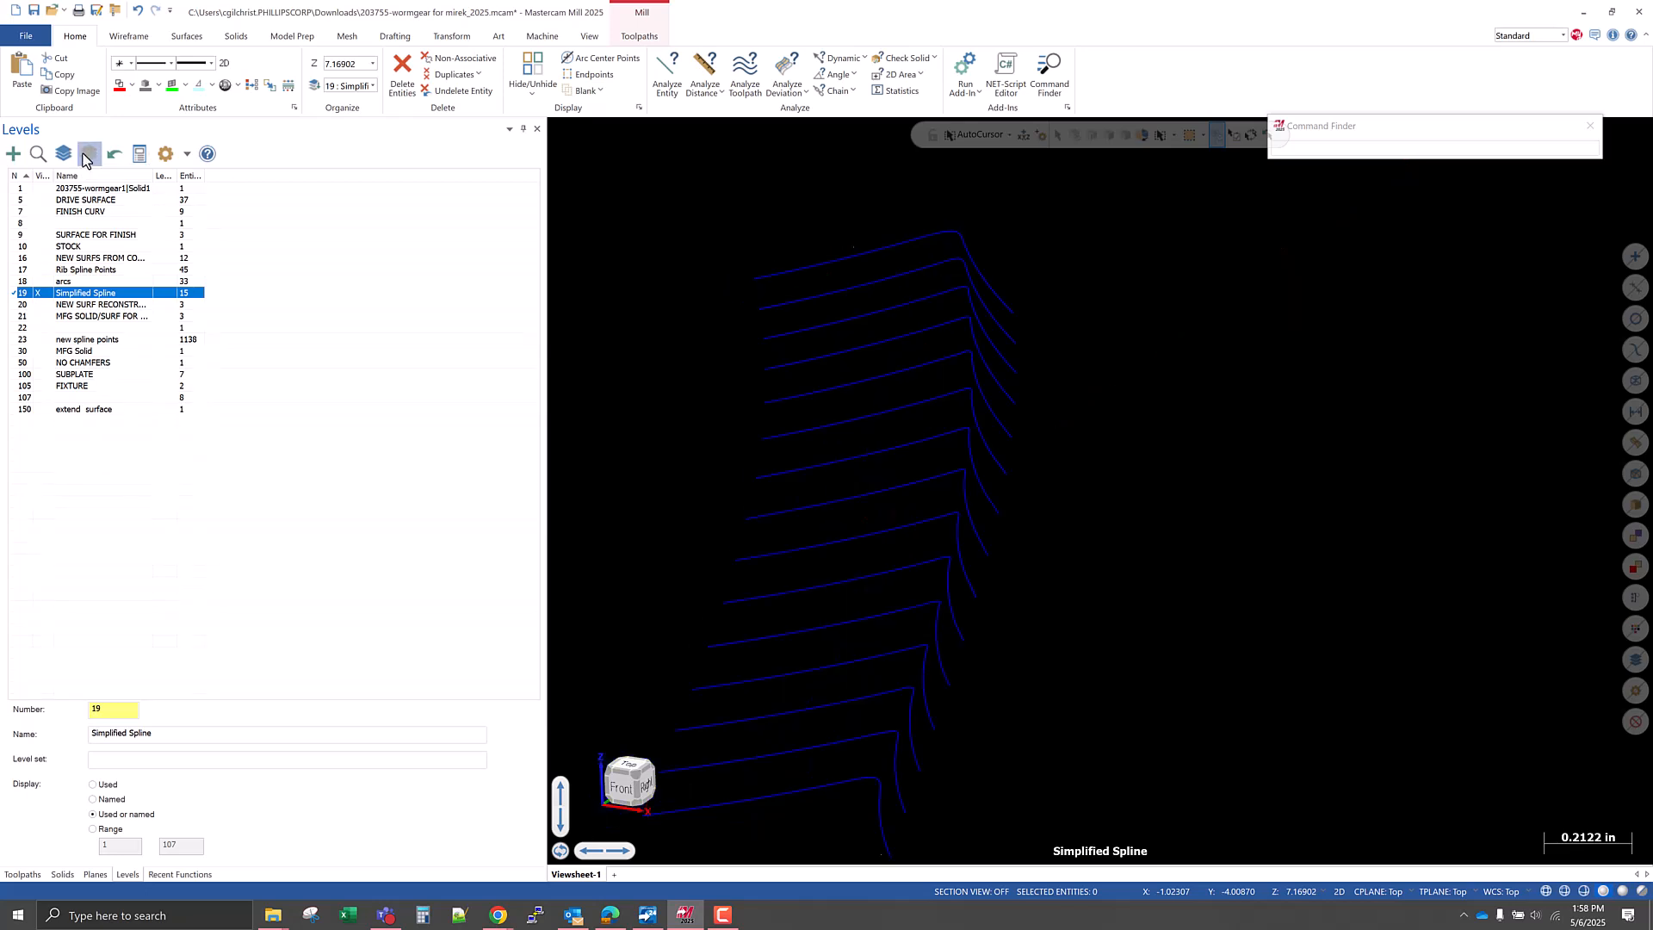
{"action": "left_click", "coordinate": [38, 293]}
{"action": "scroll", "coordinate": [1081, 496], "scroll_direction": "down", "scroll_amount": 2}
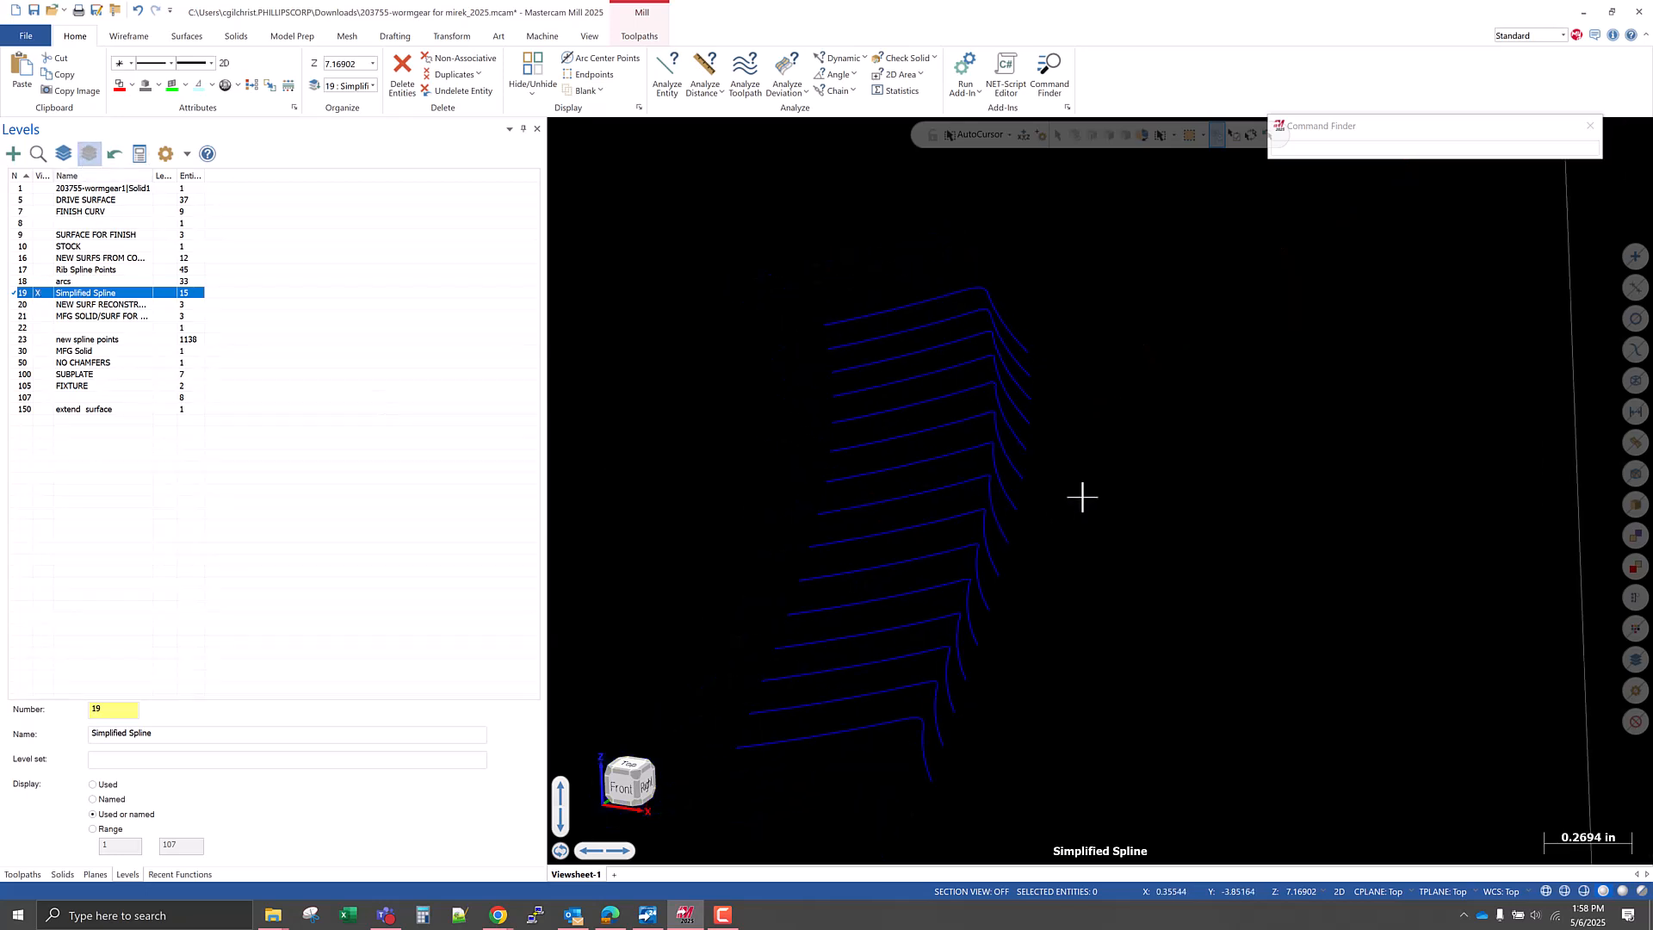
{"action": "scroll", "coordinate": [1081, 497], "scroll_direction": "down", "scroll_amount": 2}
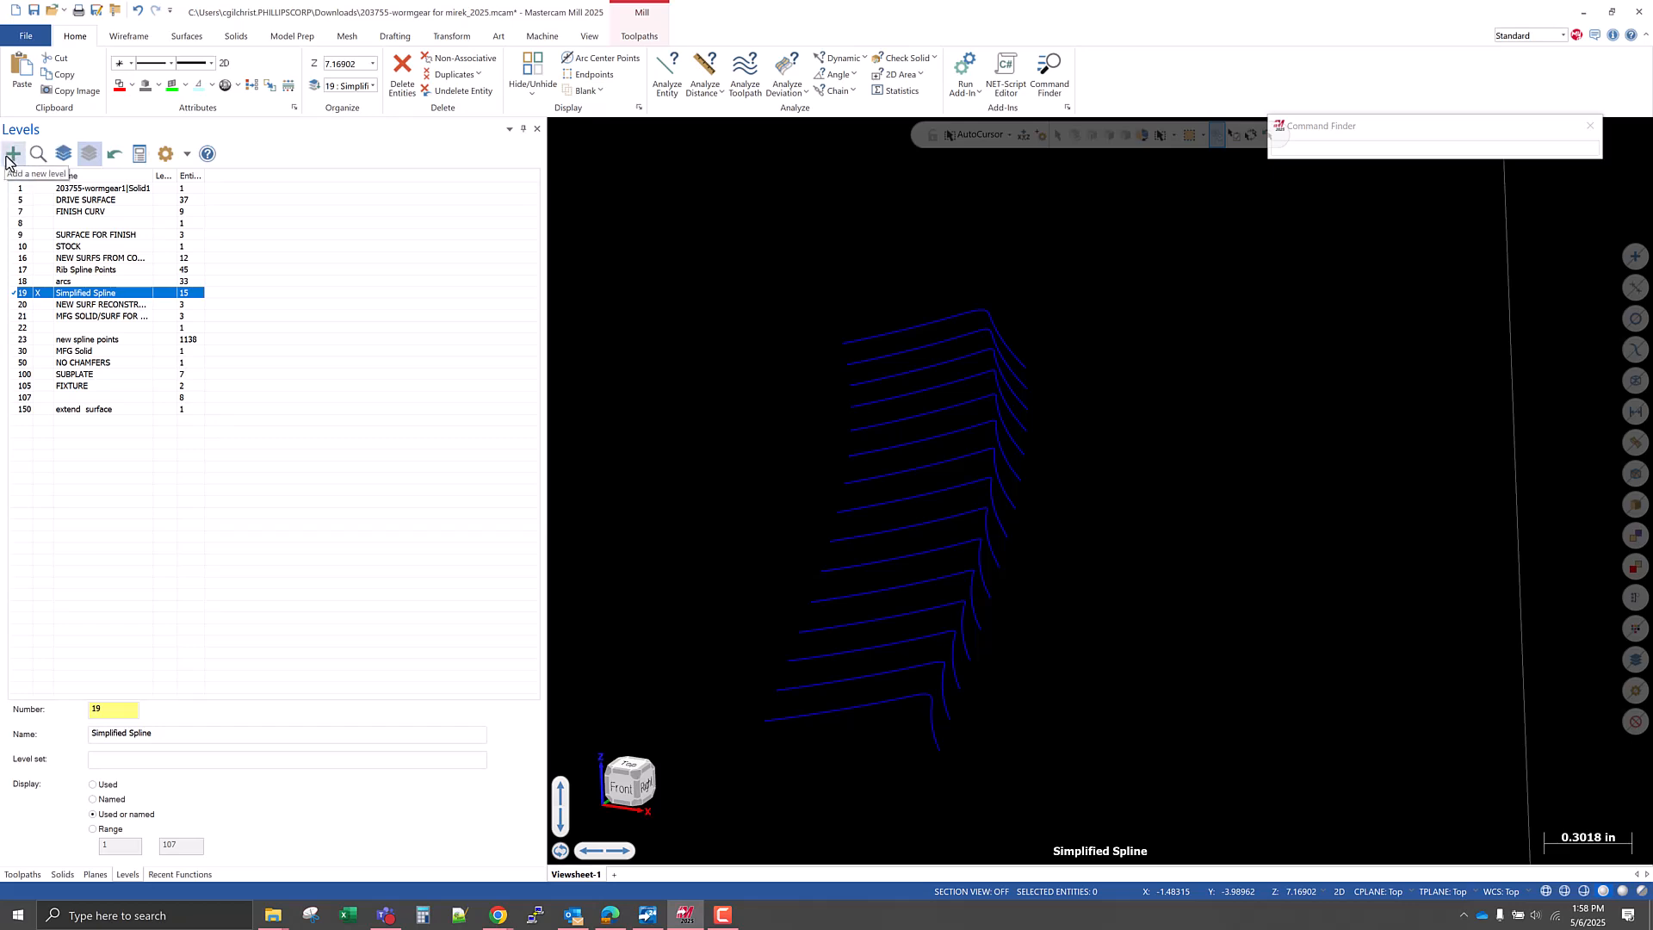
Display every level and examine the flank surfaces around the tooth gap for ones left out of the rotation.
{"action": "left_click", "coordinate": [63, 153]}
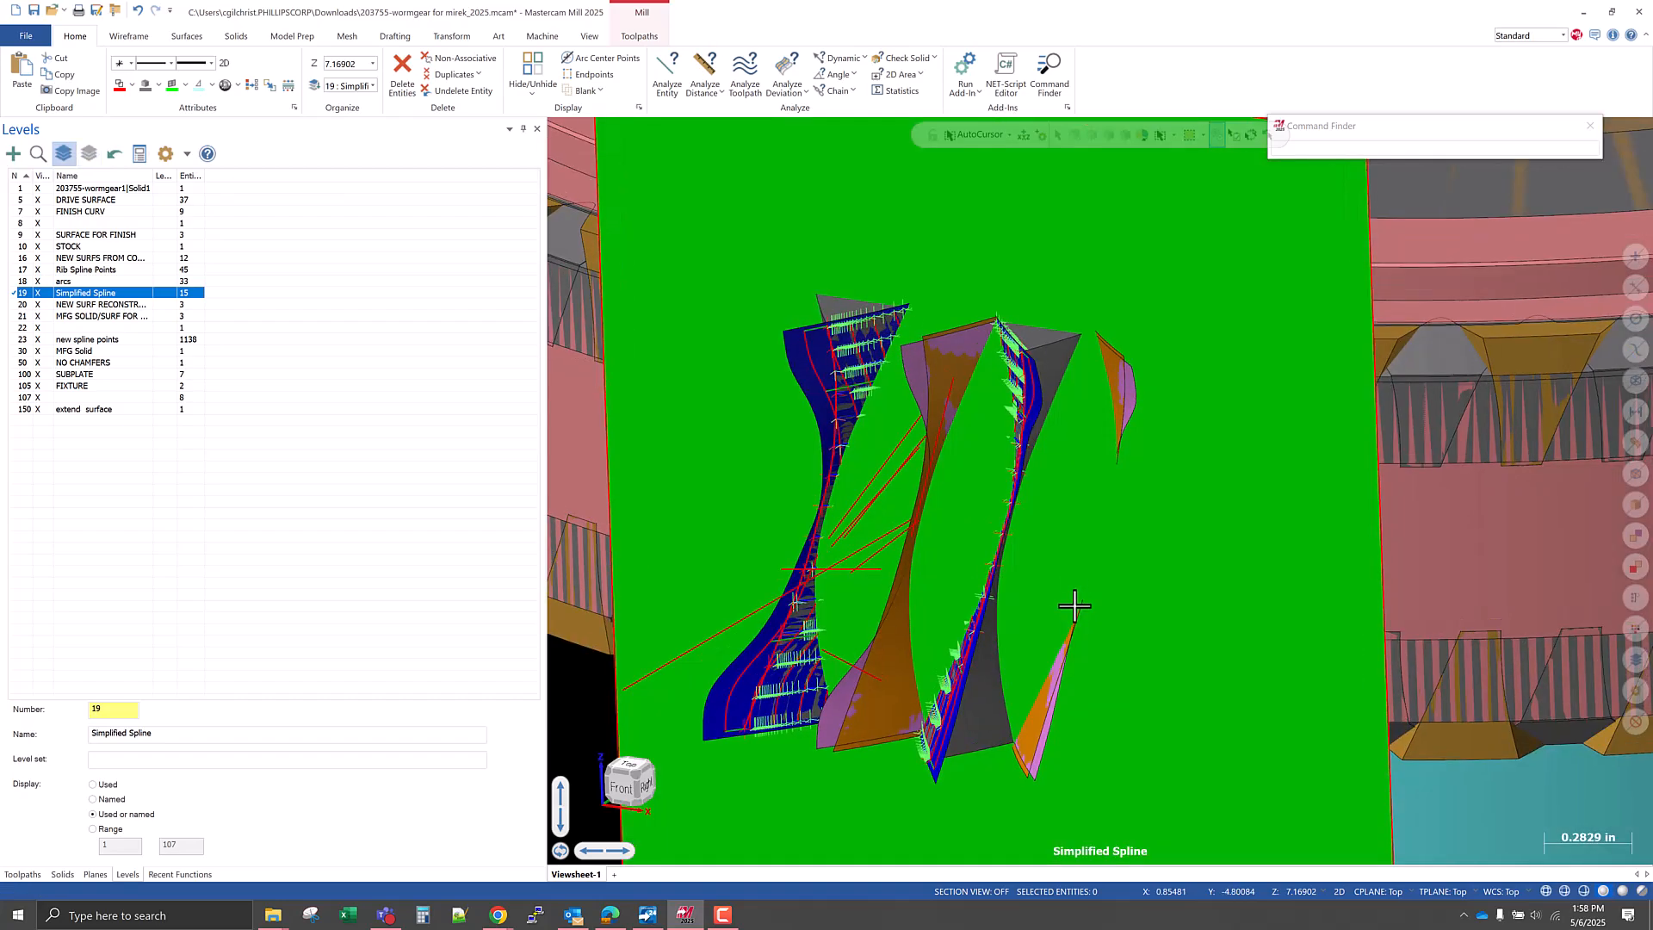
{"action": "scroll", "coordinate": [1074, 605], "scroll_direction": "up", "scroll_amount": 1}
{"action": "scroll", "coordinate": [1073, 605], "scroll_direction": "down", "scroll_amount": 2}
{"action": "middle_click_drag", "start_coordinate": [1033, 605], "coordinate": [1051, 436]}
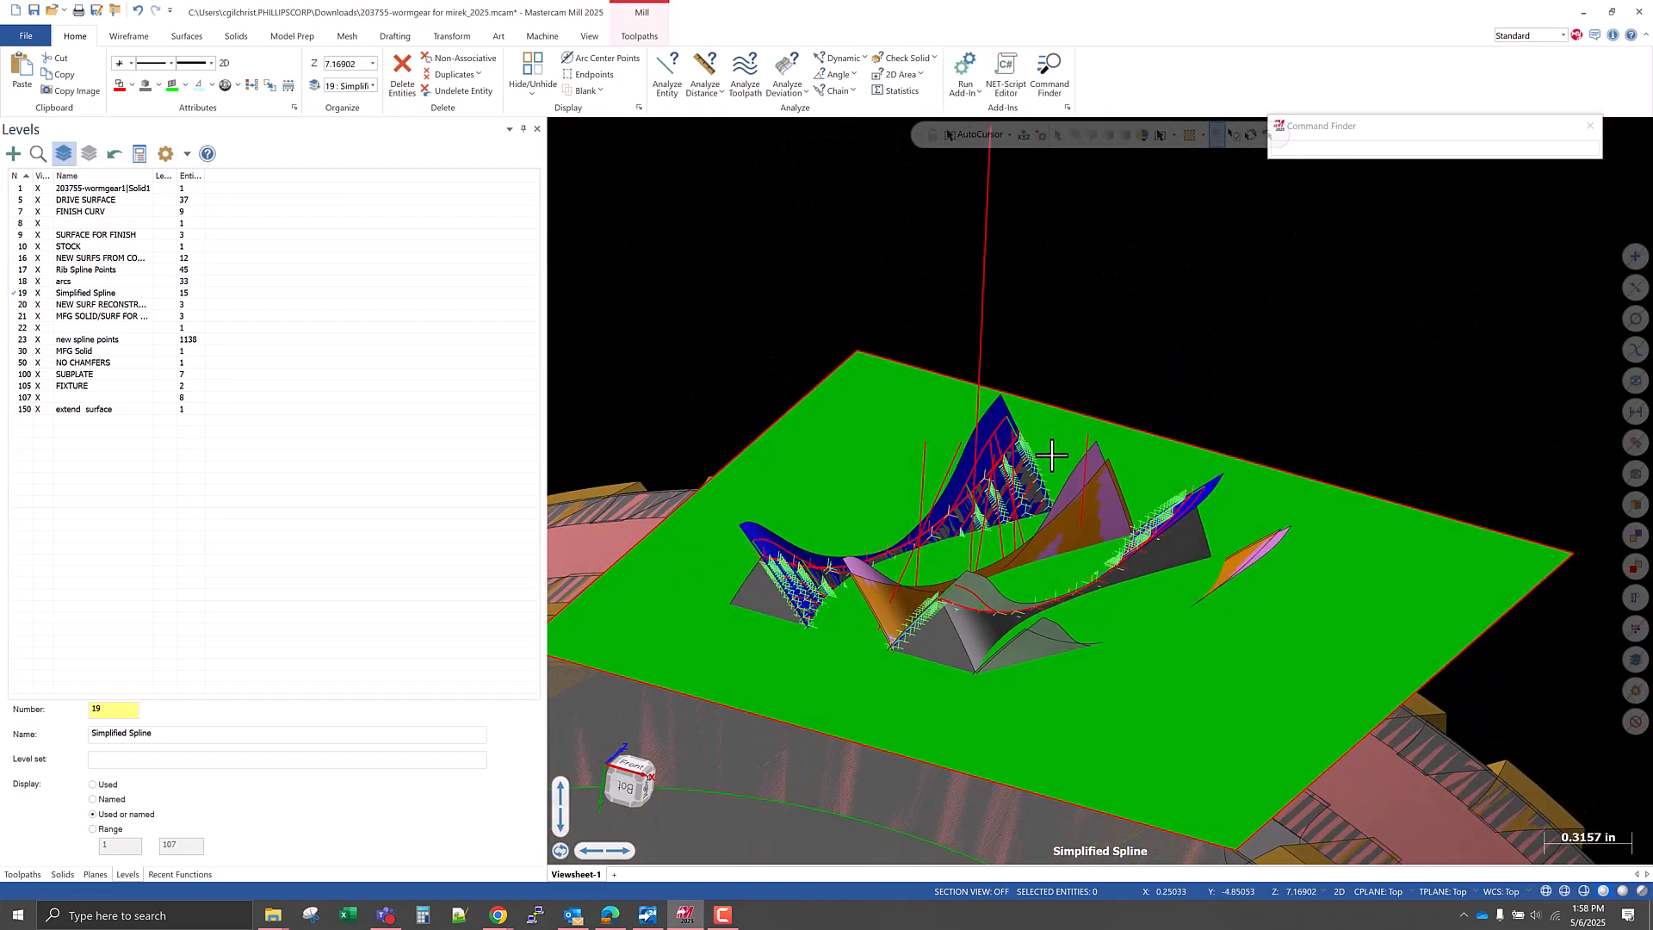
{"action": "key", "text": "alt+e"}
{"action": "key", "text": "Escape"}
{"action": "middle_click_drag", "start_coordinate": [933, 701], "coordinate": [971, 779]}
{"action": "scroll", "coordinate": [966, 588], "scroll_direction": "up", "scroll_amount": 3}
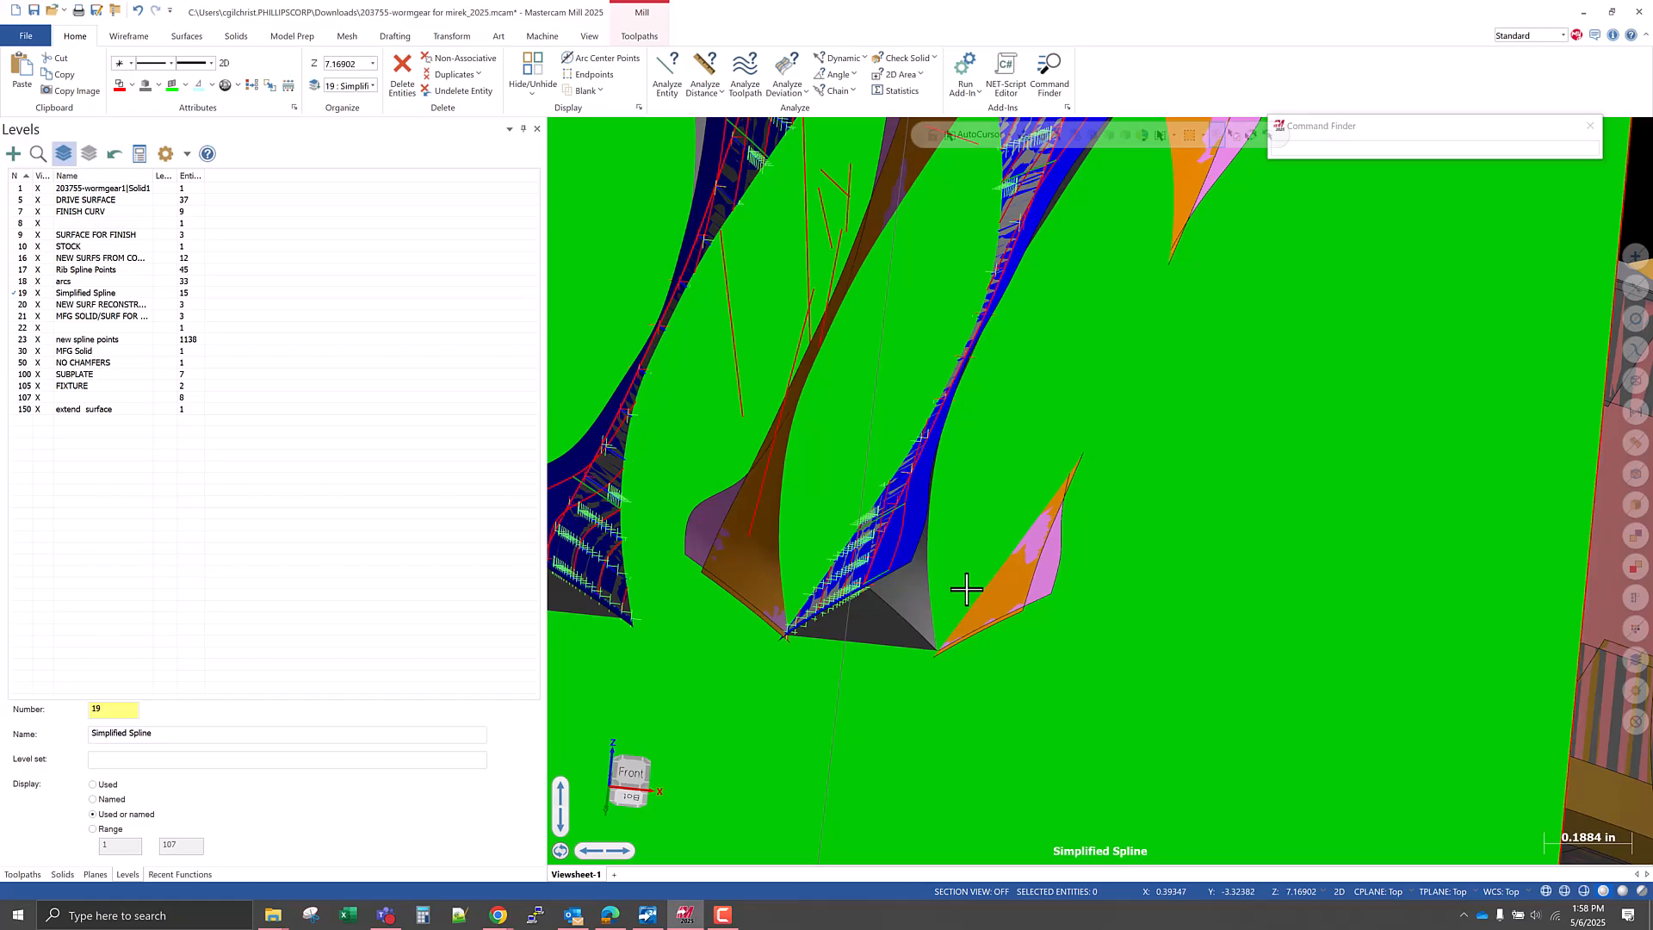
Switch to wireframe display and select the three orange and pink surfaces left beside the rotated tooth gap.
{"action": "key", "text": "alt+s"}
{"action": "scroll", "coordinate": [885, 689], "scroll_direction": "up", "scroll_amount": 9}
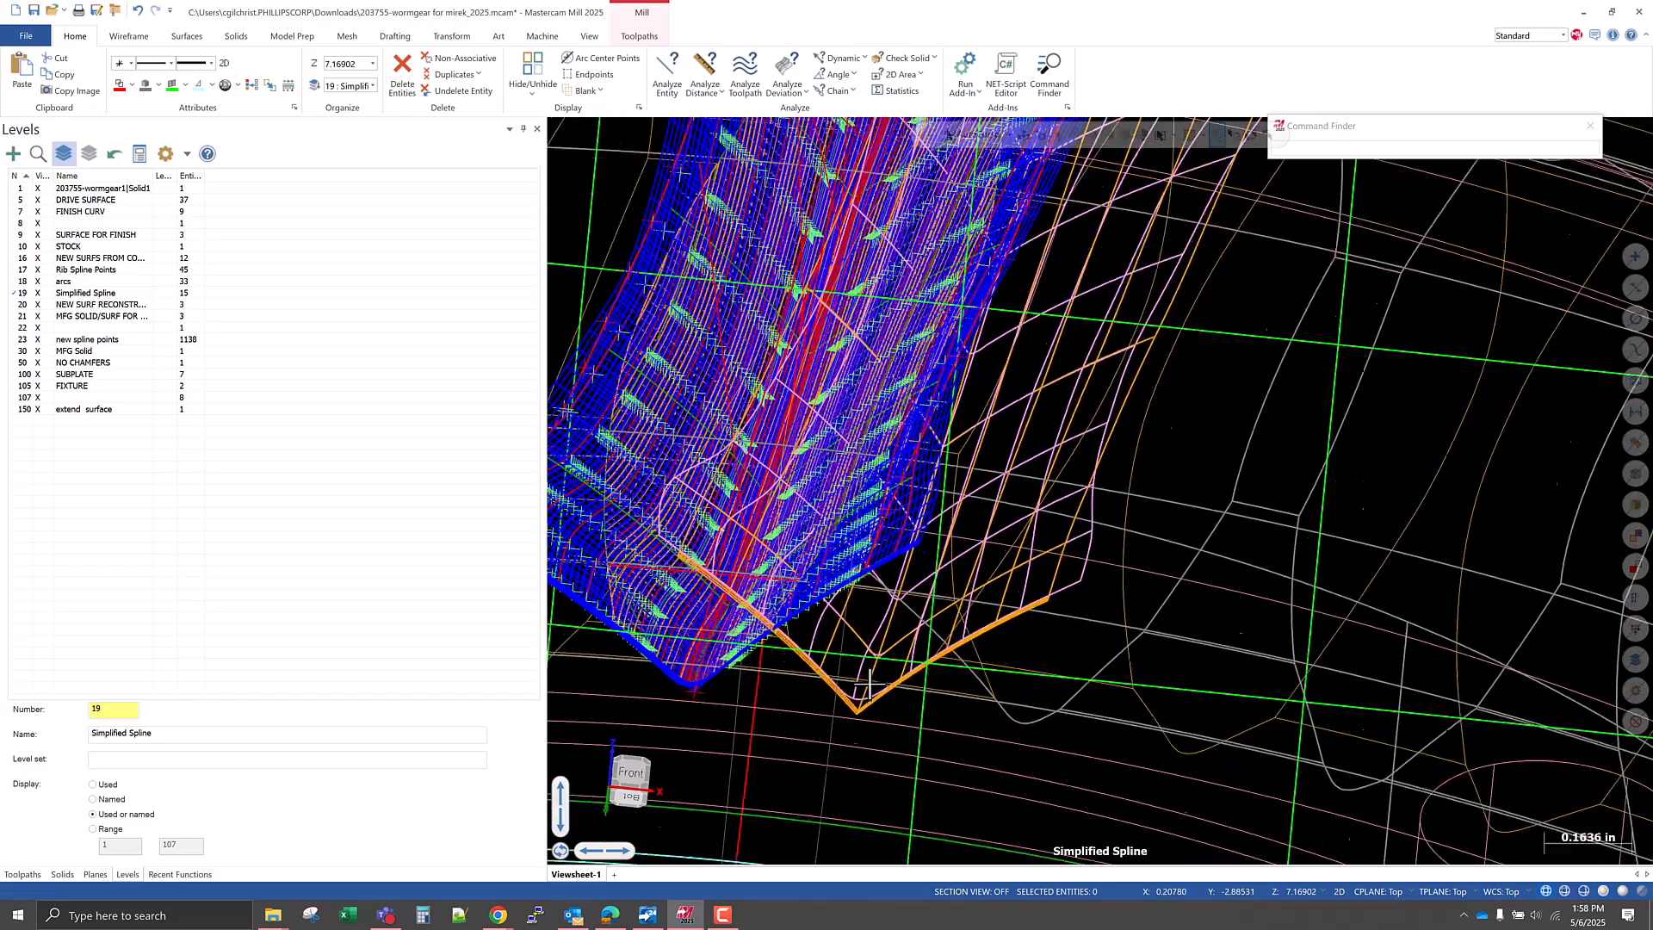
{"action": "left_click", "coordinate": [855, 787]}
{"action": "scroll", "coordinate": [937, 769], "scroll_direction": "down", "scroll_amount": 3}
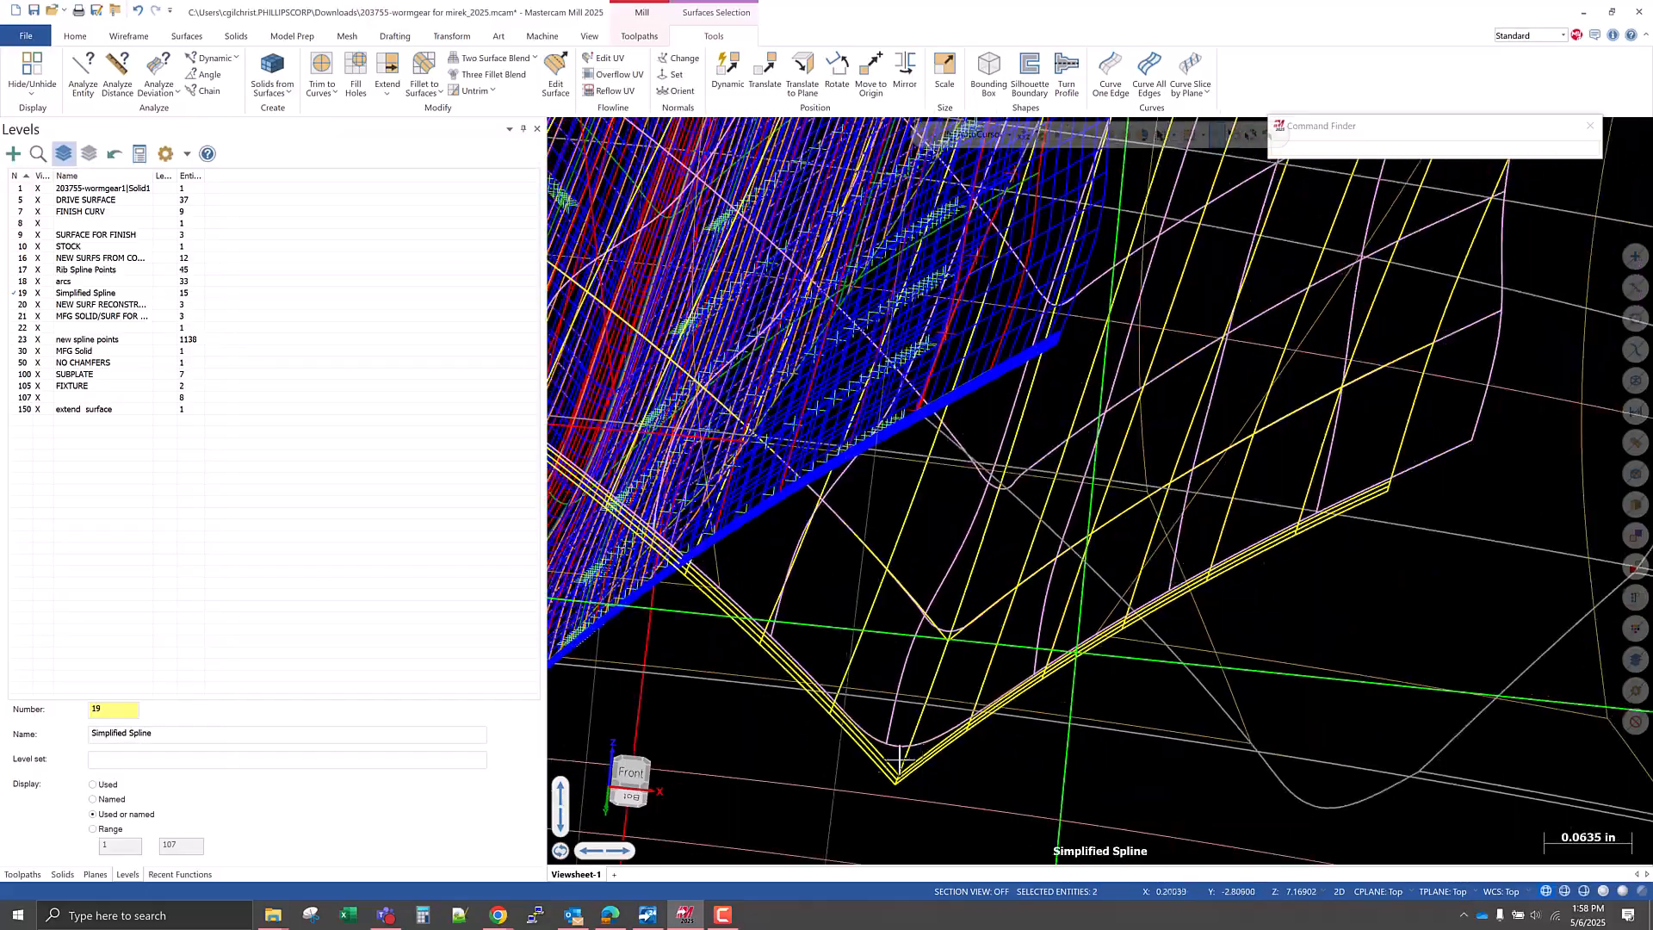
{"action": "left_click", "coordinate": [881, 742]}
{"action": "scroll", "coordinate": [949, 780], "scroll_direction": "down", "scroll_amount": 8}
Rotate the three selected surfaces by -4.3902 degrees in the Top view with the Move method.
{"action": "middle_click_drag", "start_coordinate": [1044, 568], "coordinate": [860, 713]}
{"action": "right_click", "coordinate": [860, 713]}
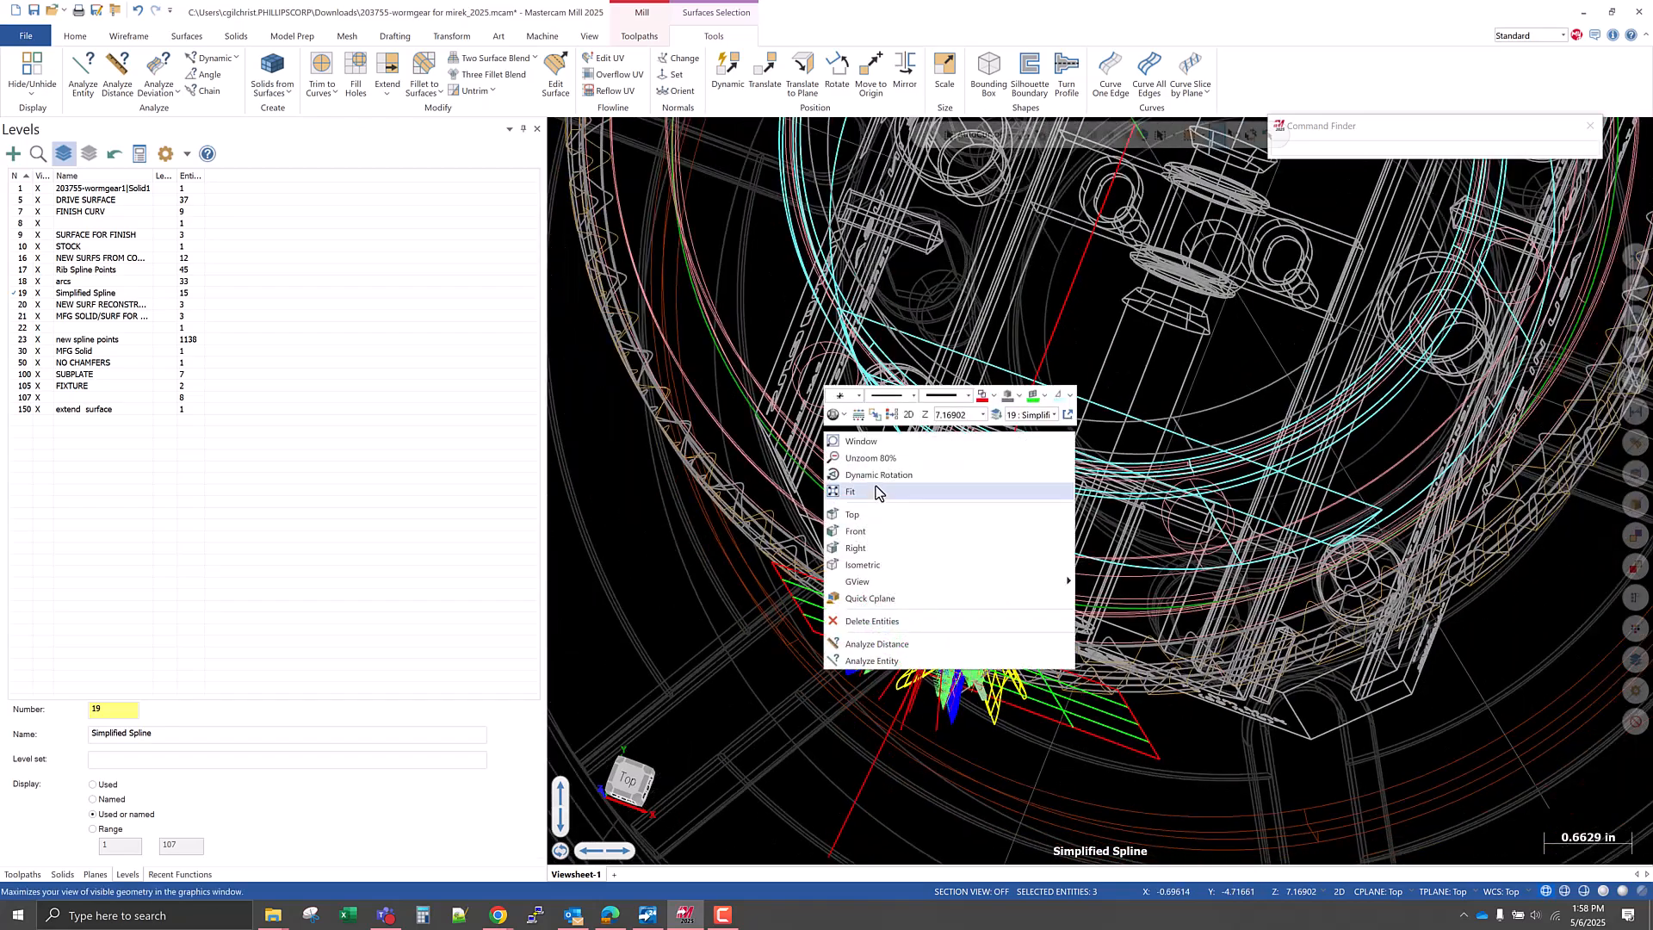
{"action": "left_click", "coordinate": [865, 516]}
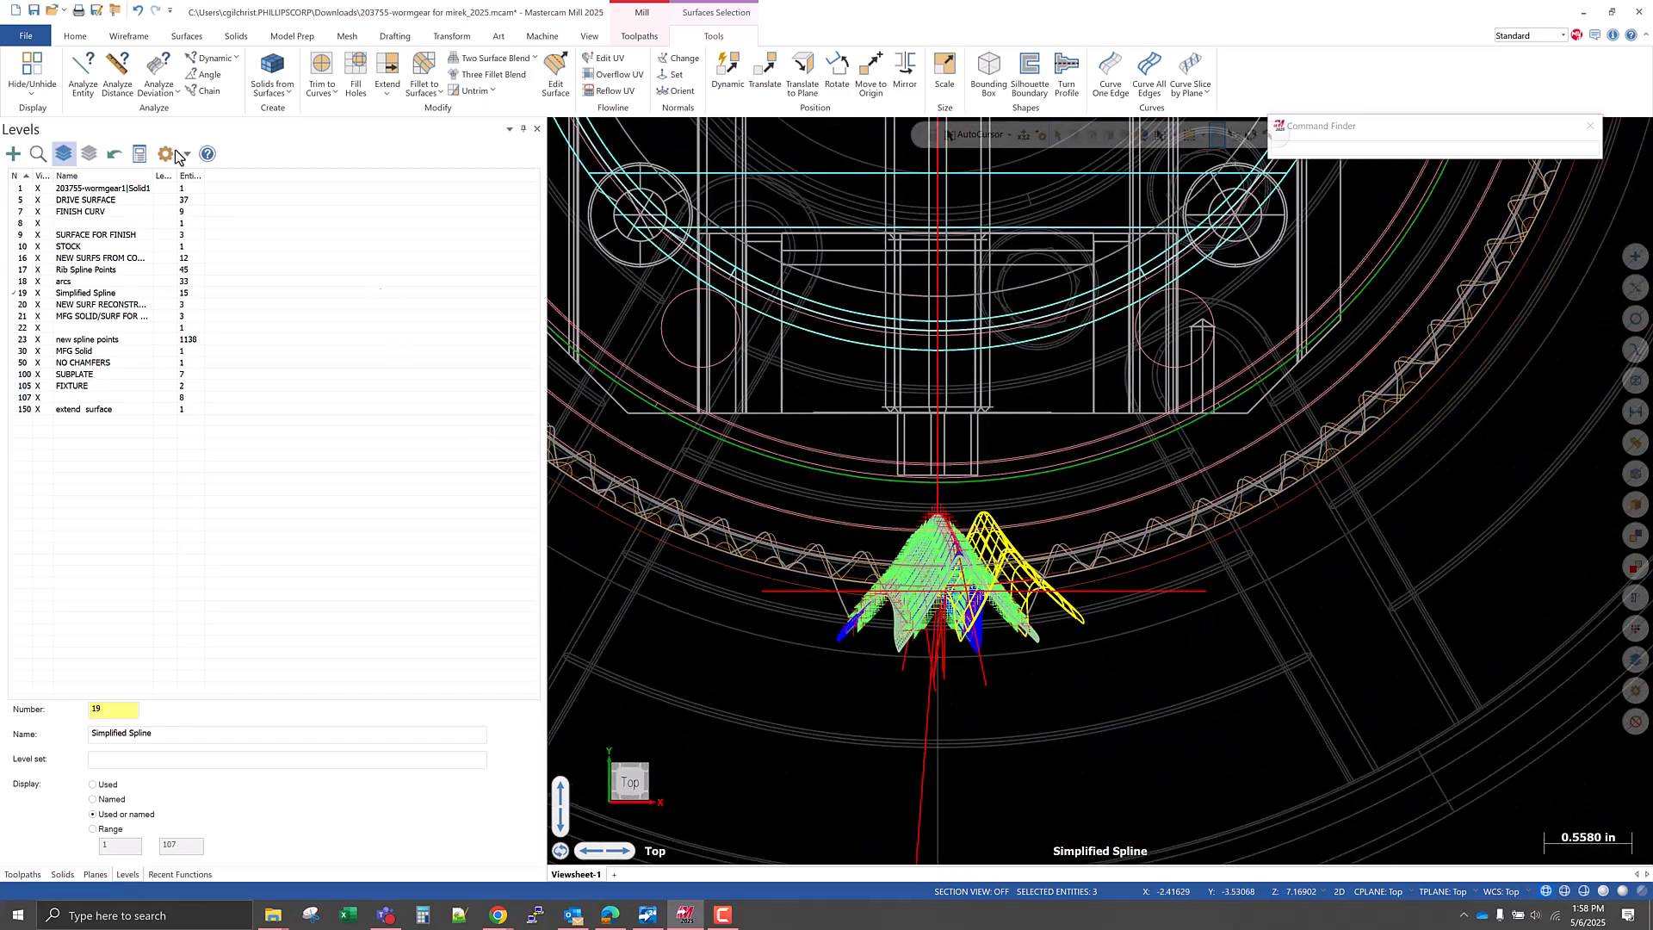
{"action": "left_click", "coordinate": [836, 74]}
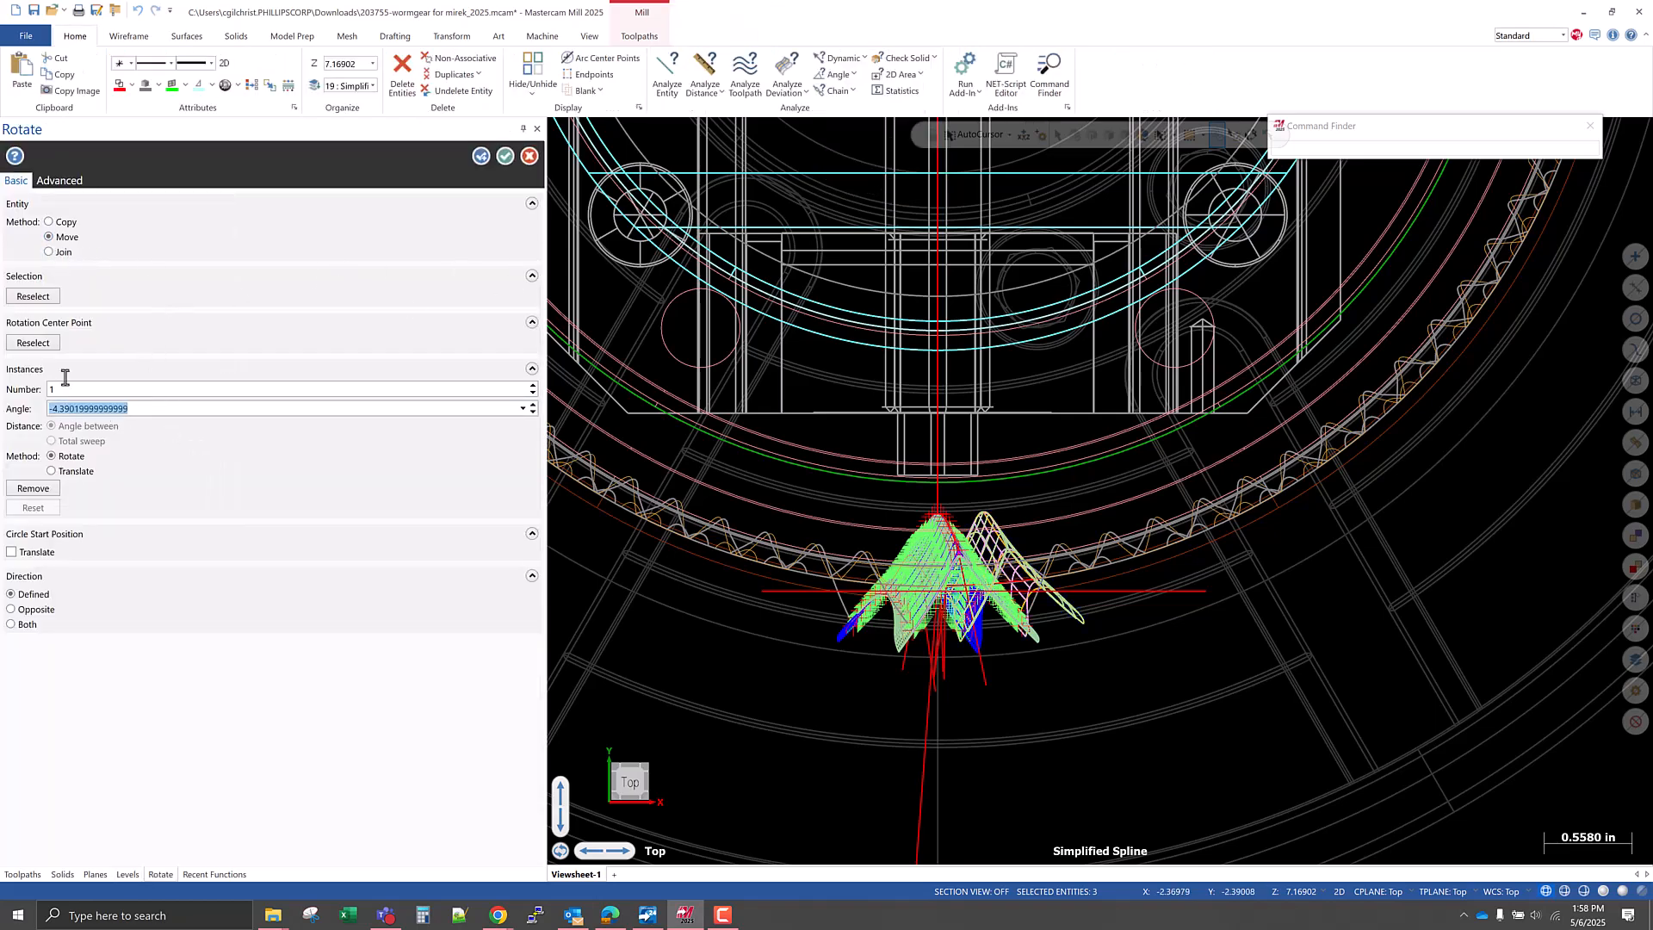
{"action": "left_click", "coordinate": [506, 157]}
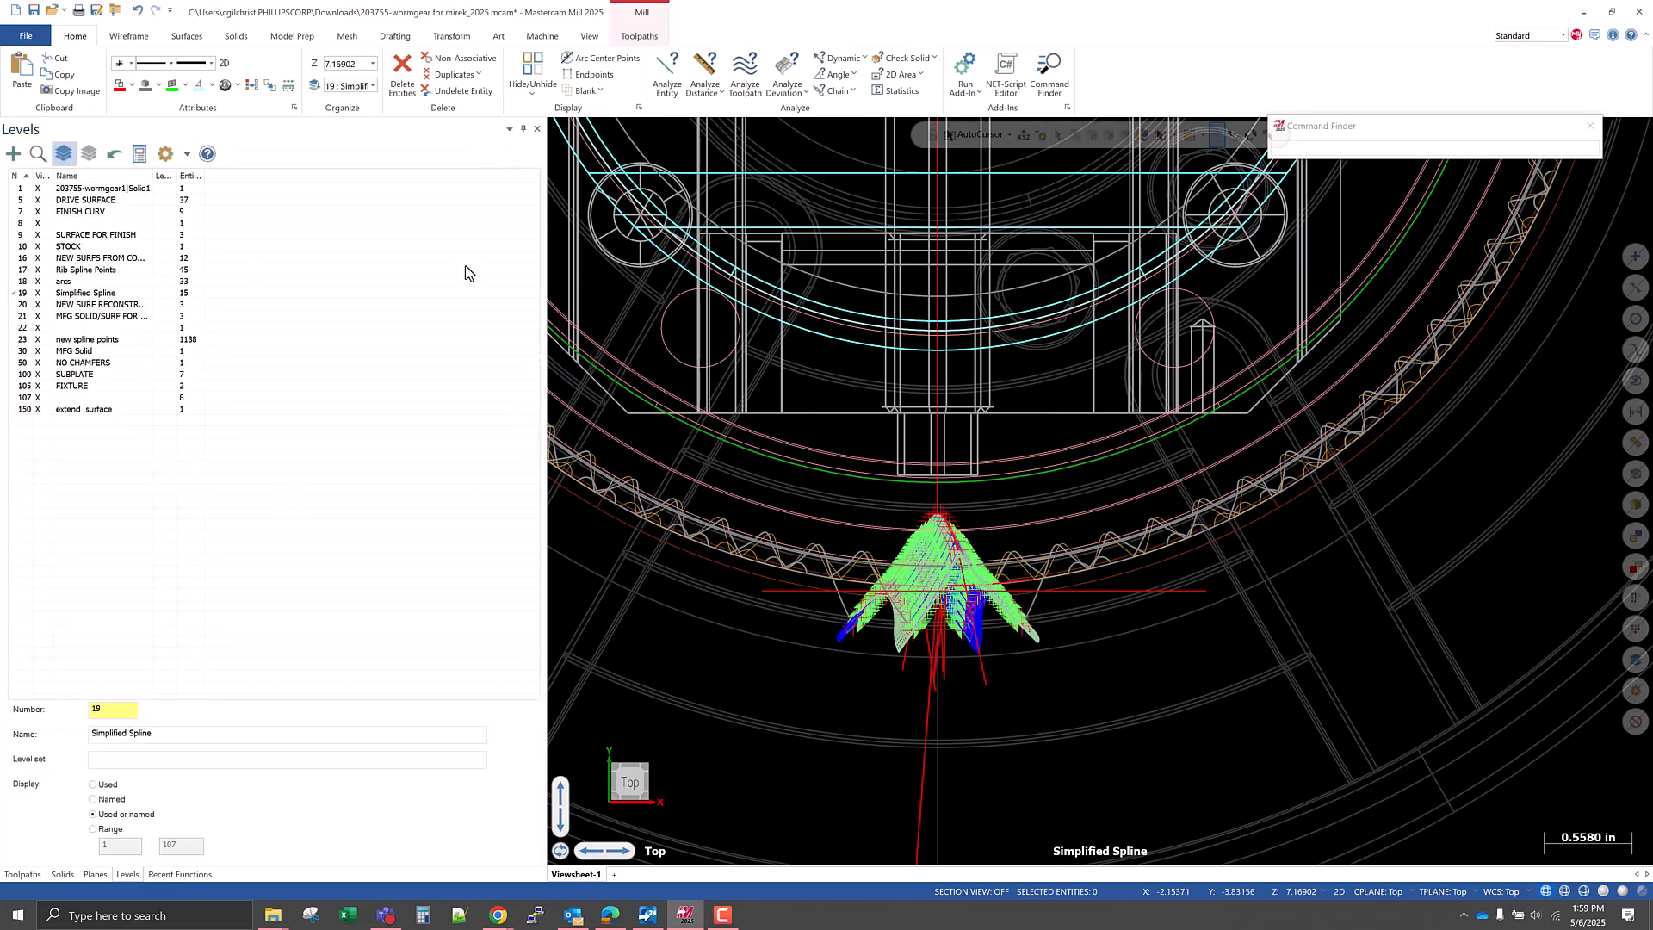
Save the part file, then look up a command with "re" in the command finder and run it.
{"action": "left_click", "coordinate": [35, 12]}
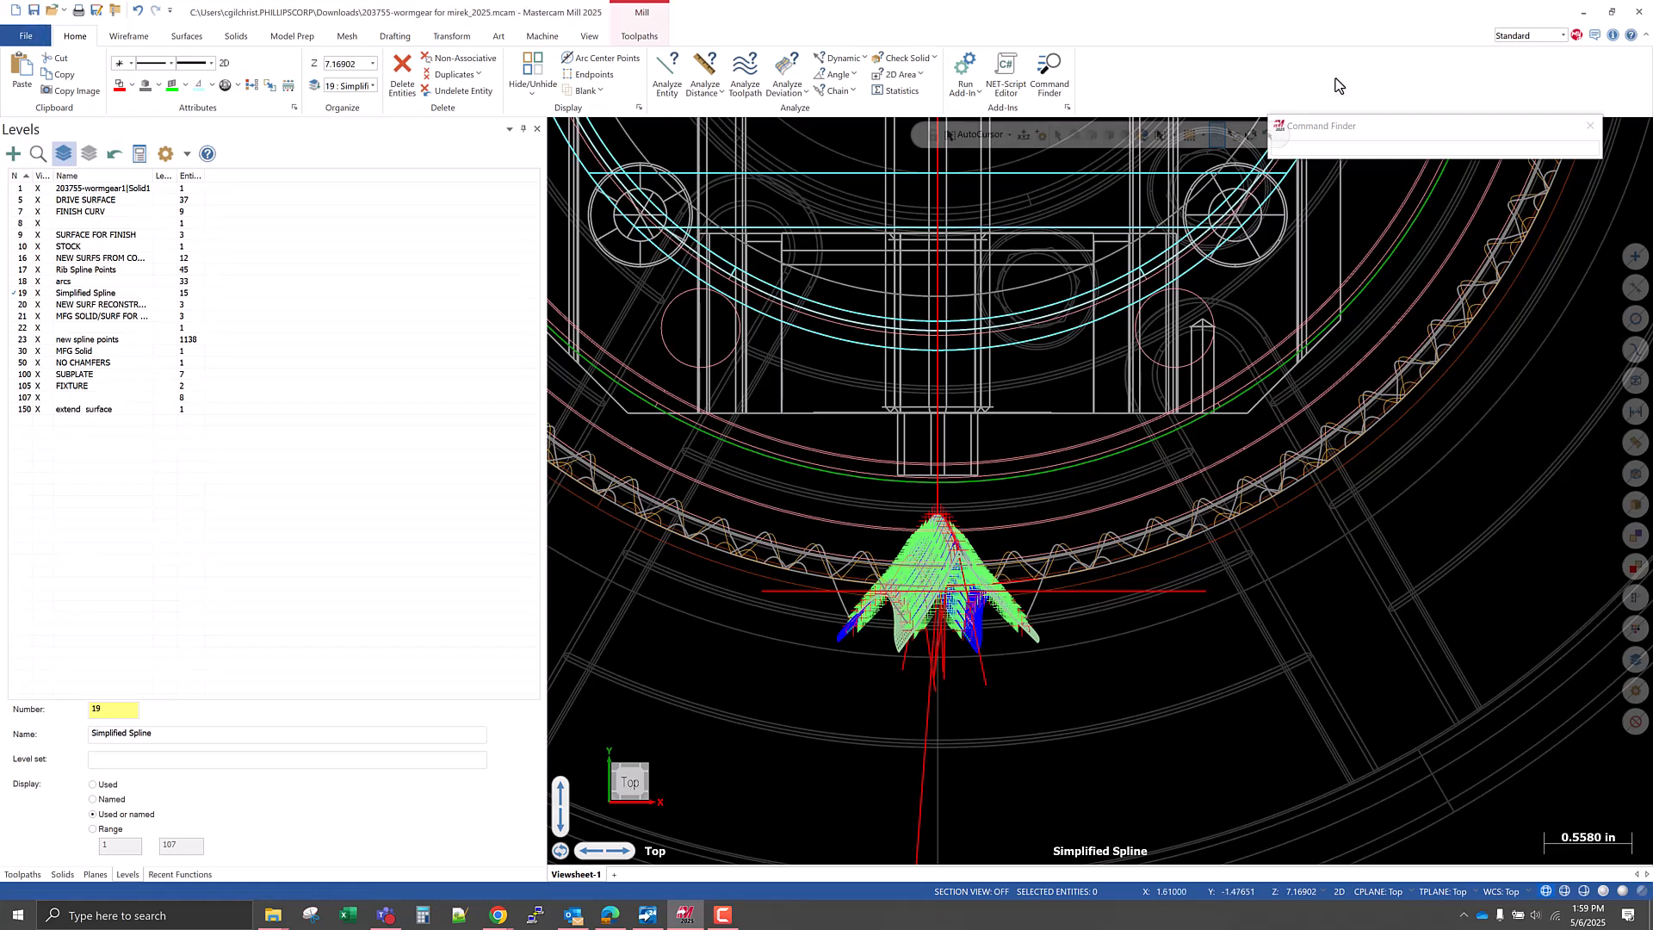
{"action": "type", "text": "r"}
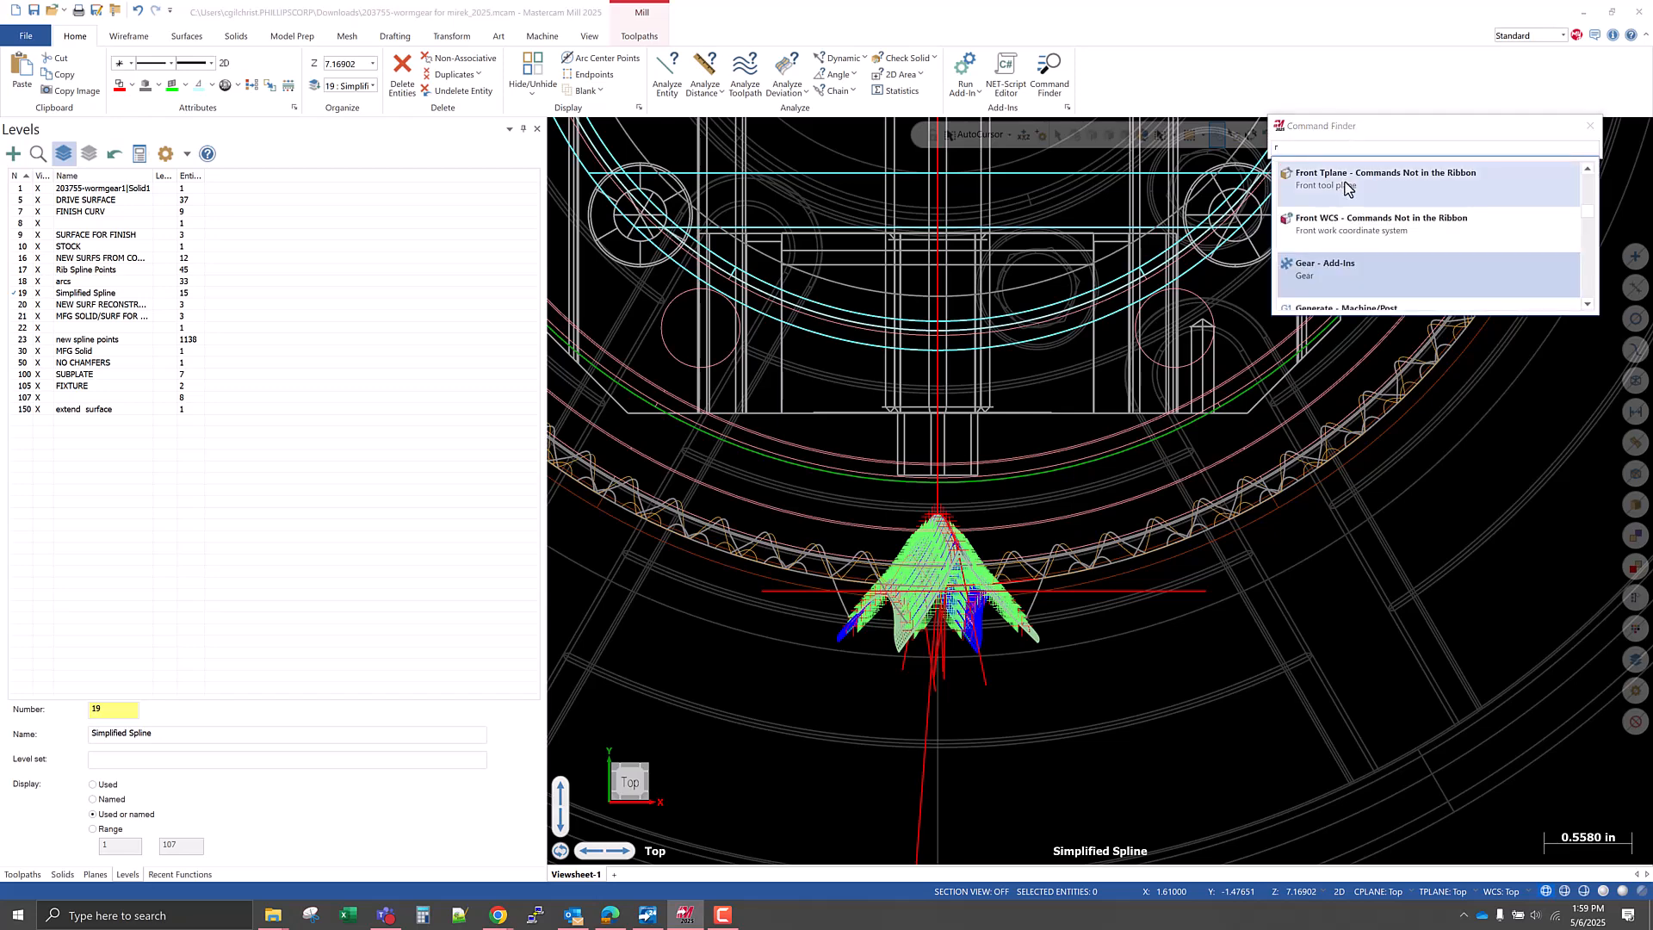
{"action": "type", "text": "e"}
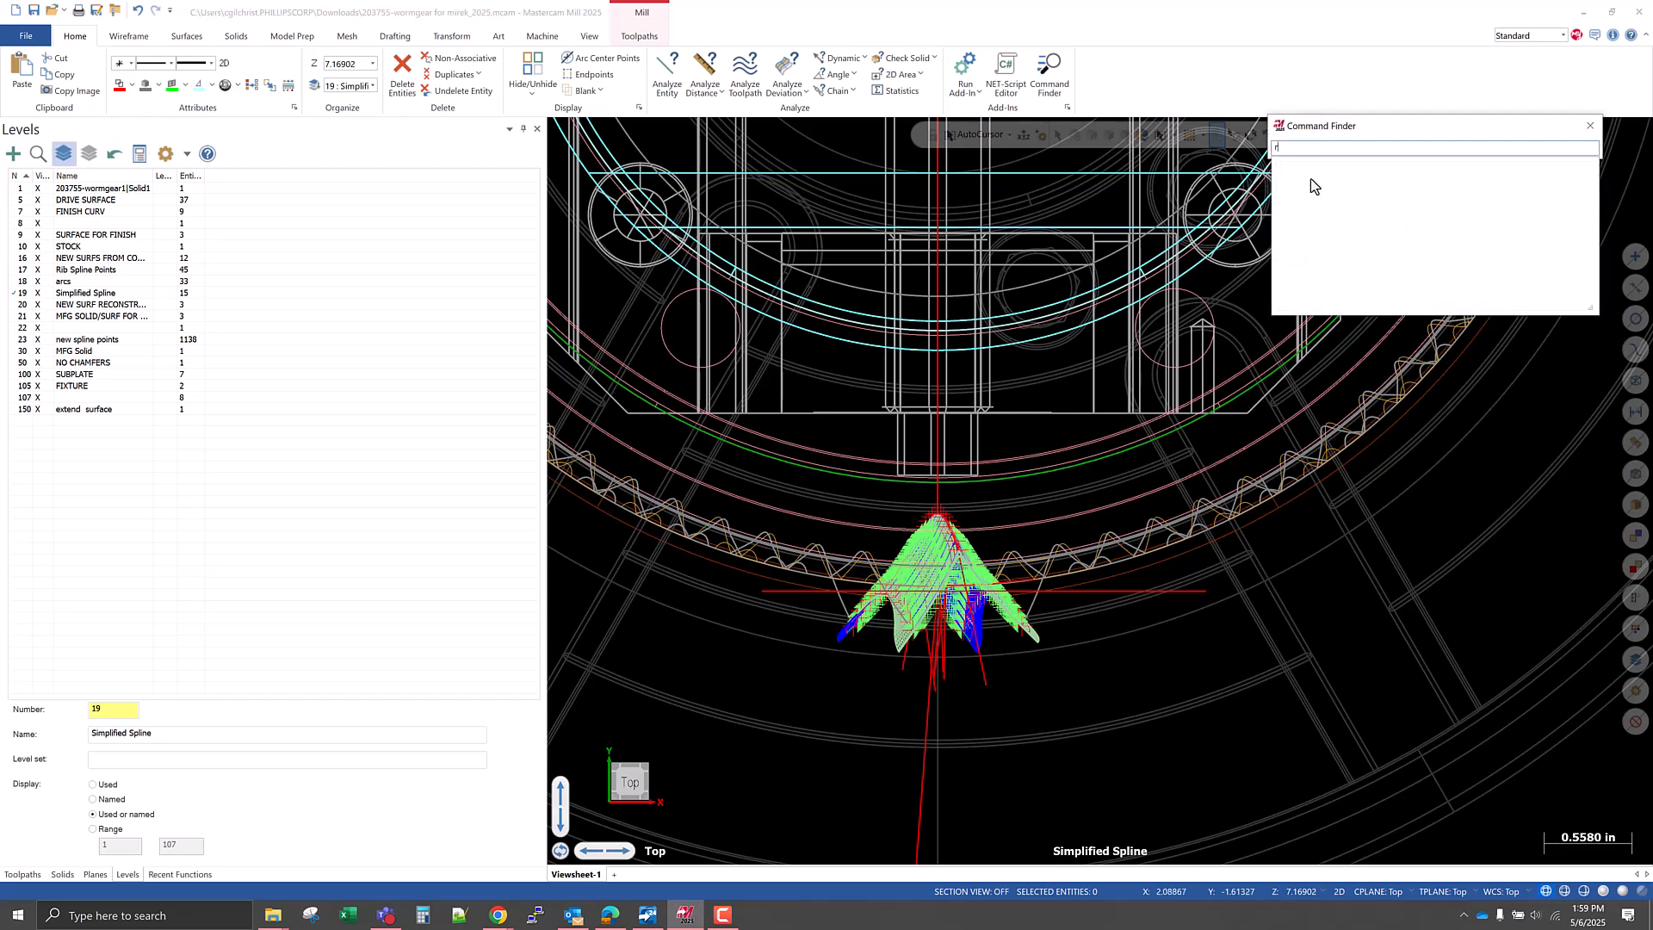
{"action": "left_click", "coordinate": [1330, 222]}
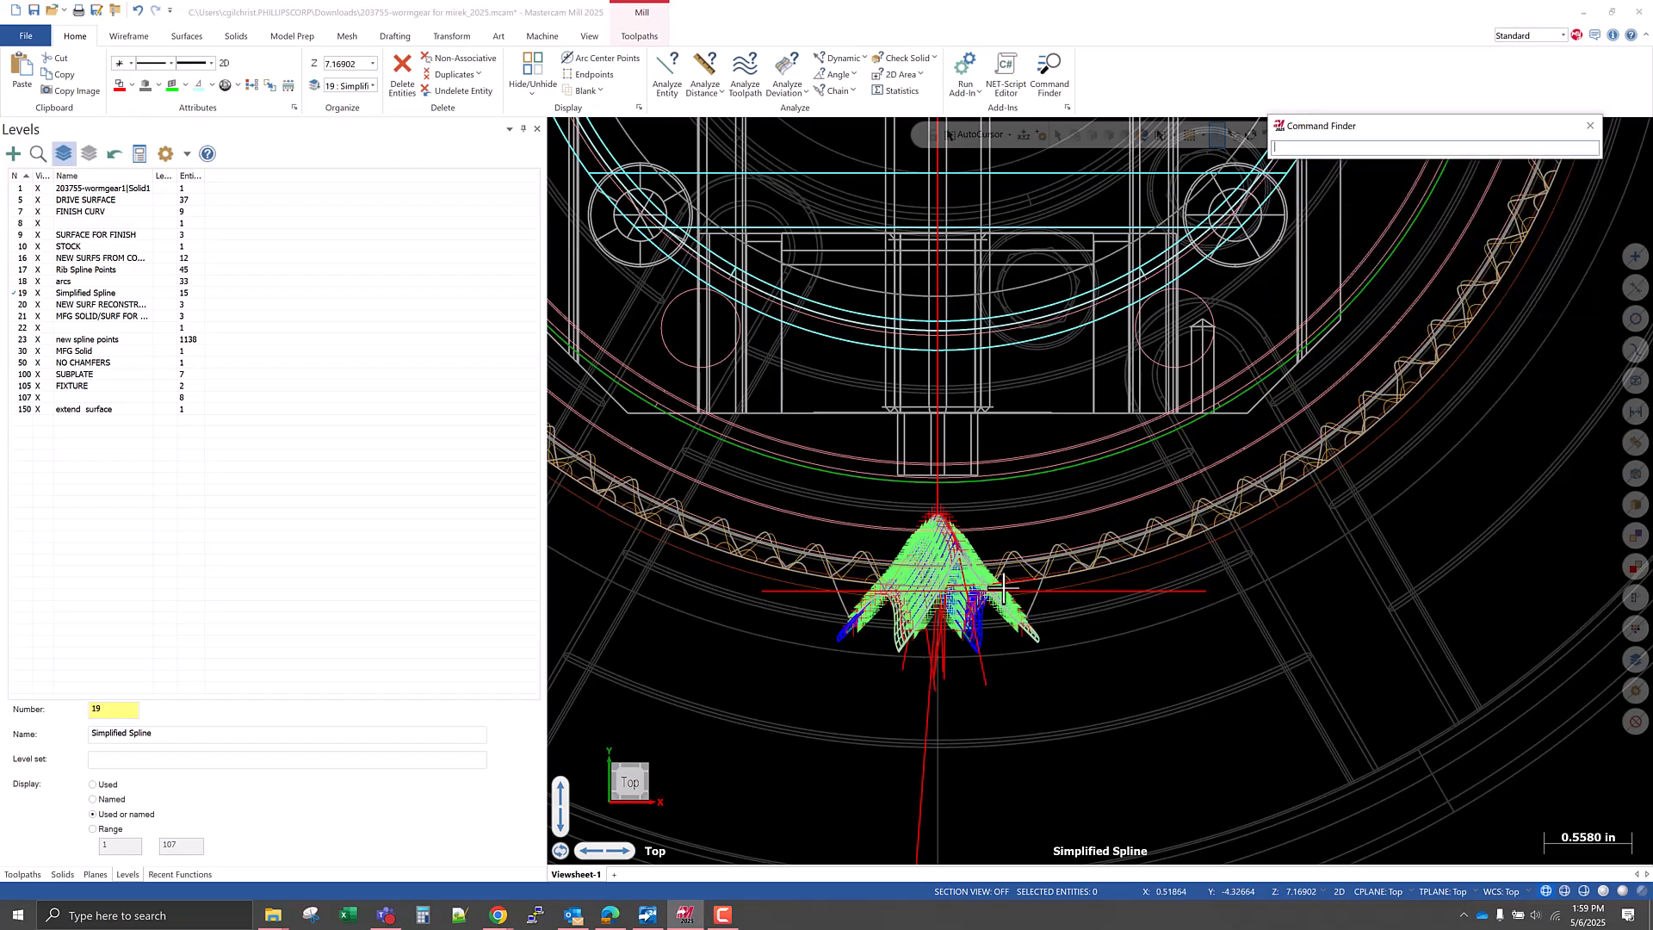
Shade the model, make level 1 with the worm gear solid active, and display only it and DRIVE SURFACE.
{"action": "scroll", "coordinate": [934, 611], "scroll_direction": "up", "scroll_amount": 3}
{"action": "middle_click_drag", "start_coordinate": [934, 611], "coordinate": [1002, 533]}
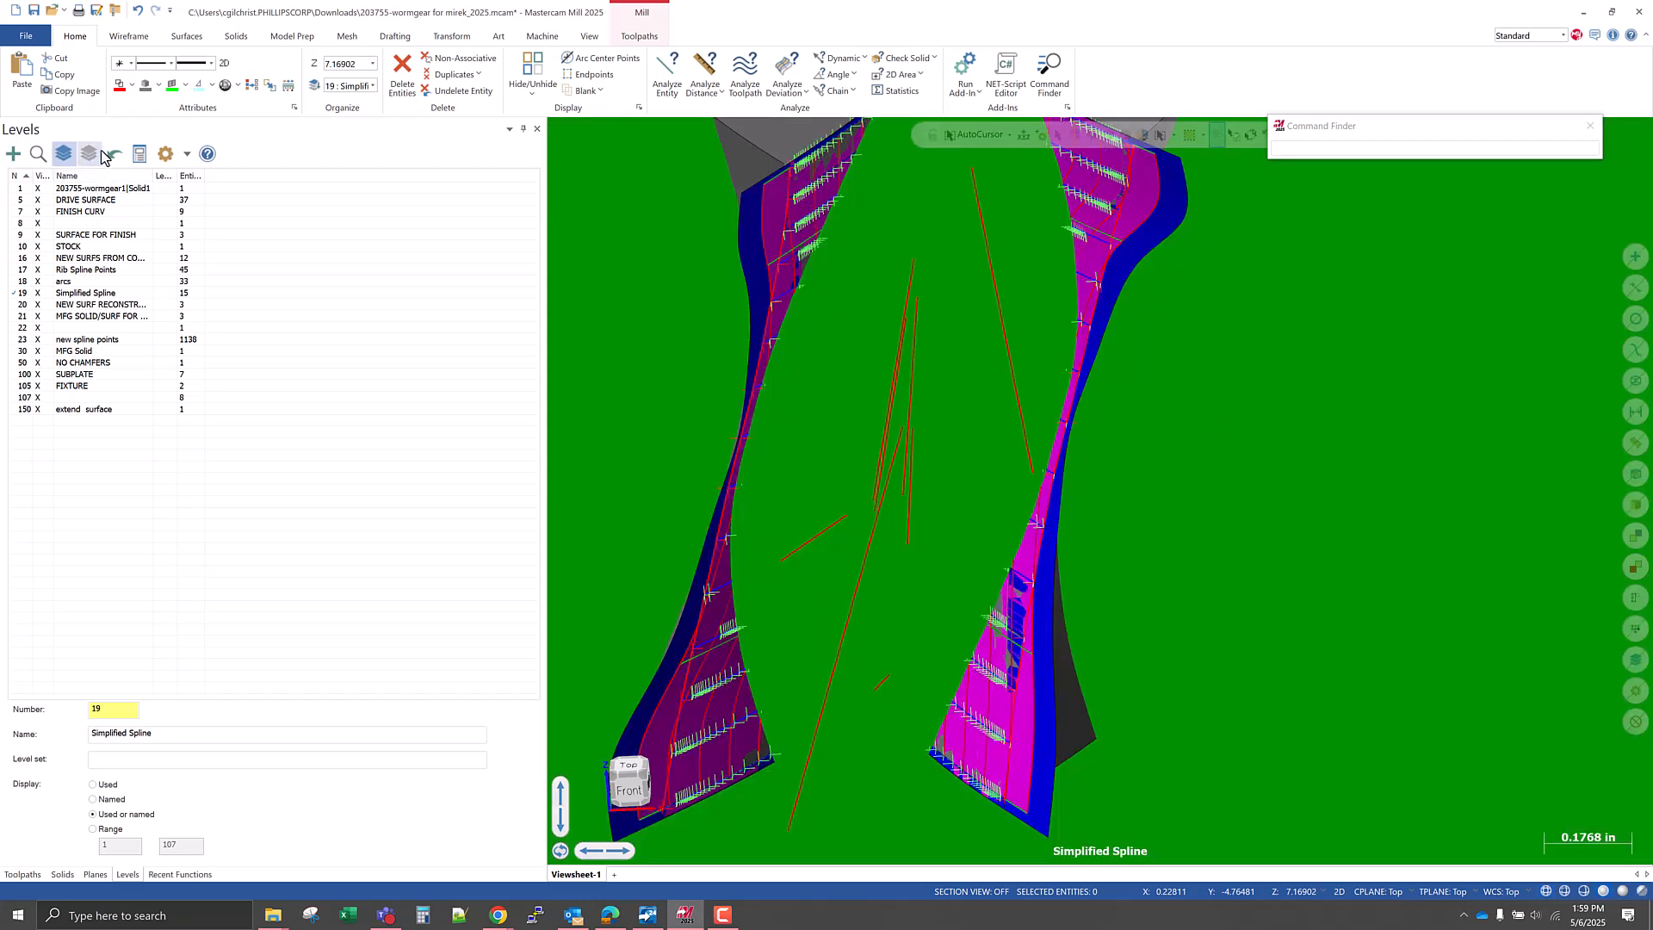
{"action": "left_click", "coordinate": [88, 153]}
{"action": "left_click", "coordinate": [17, 190]}
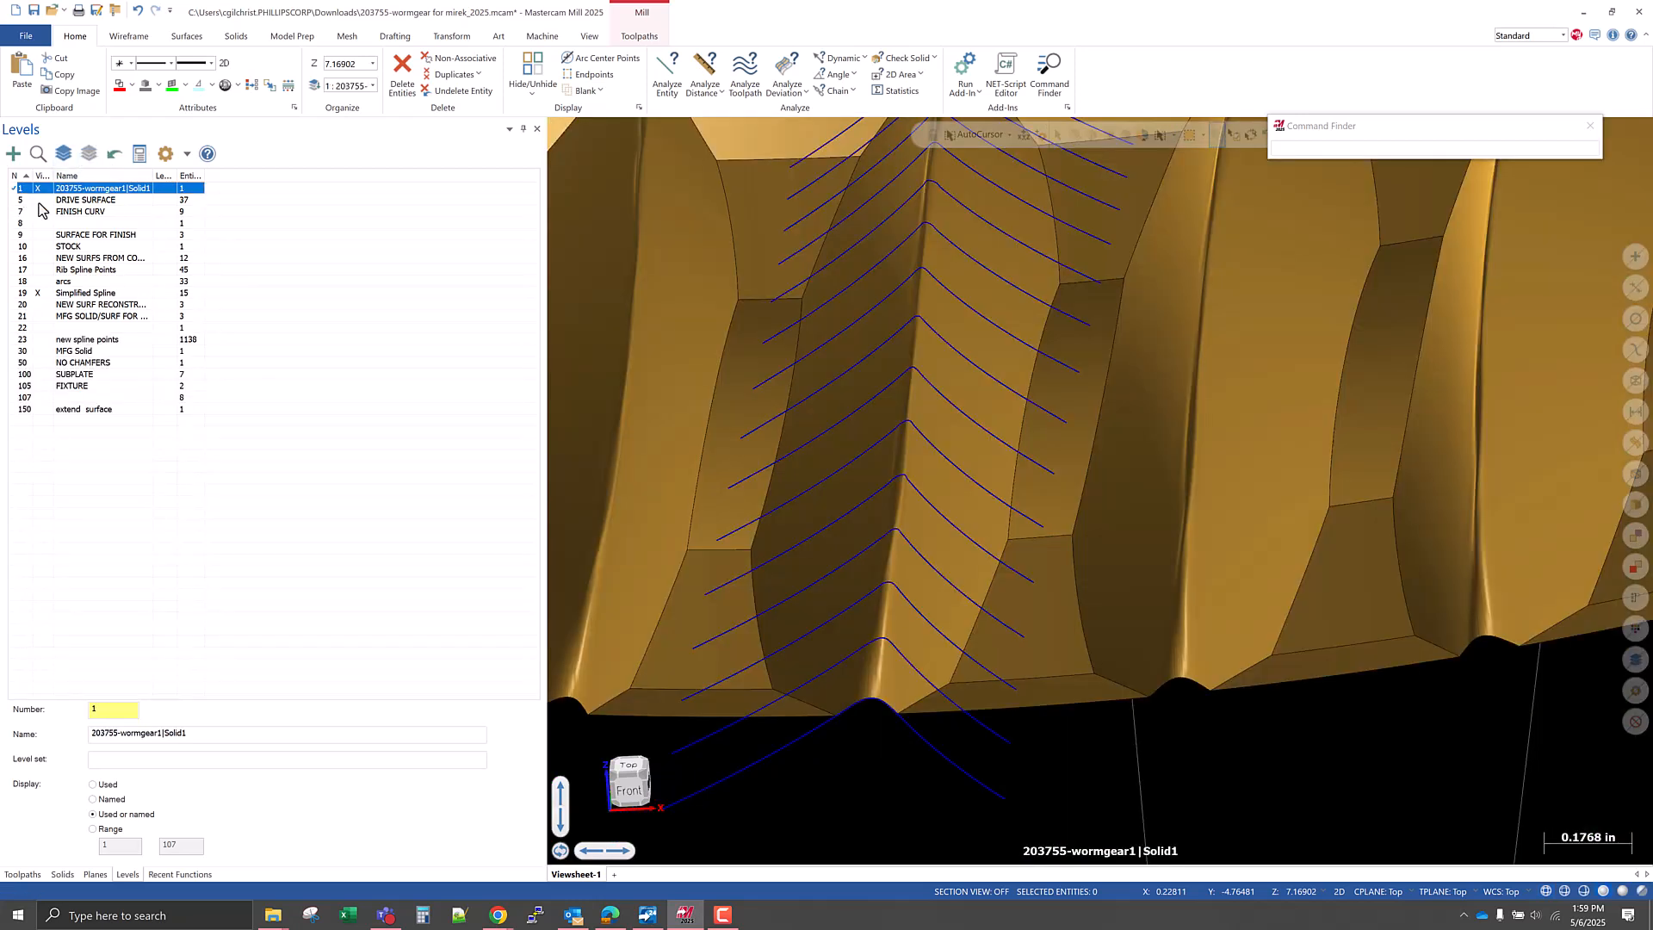
{"action": "left_click", "coordinate": [40, 200]}
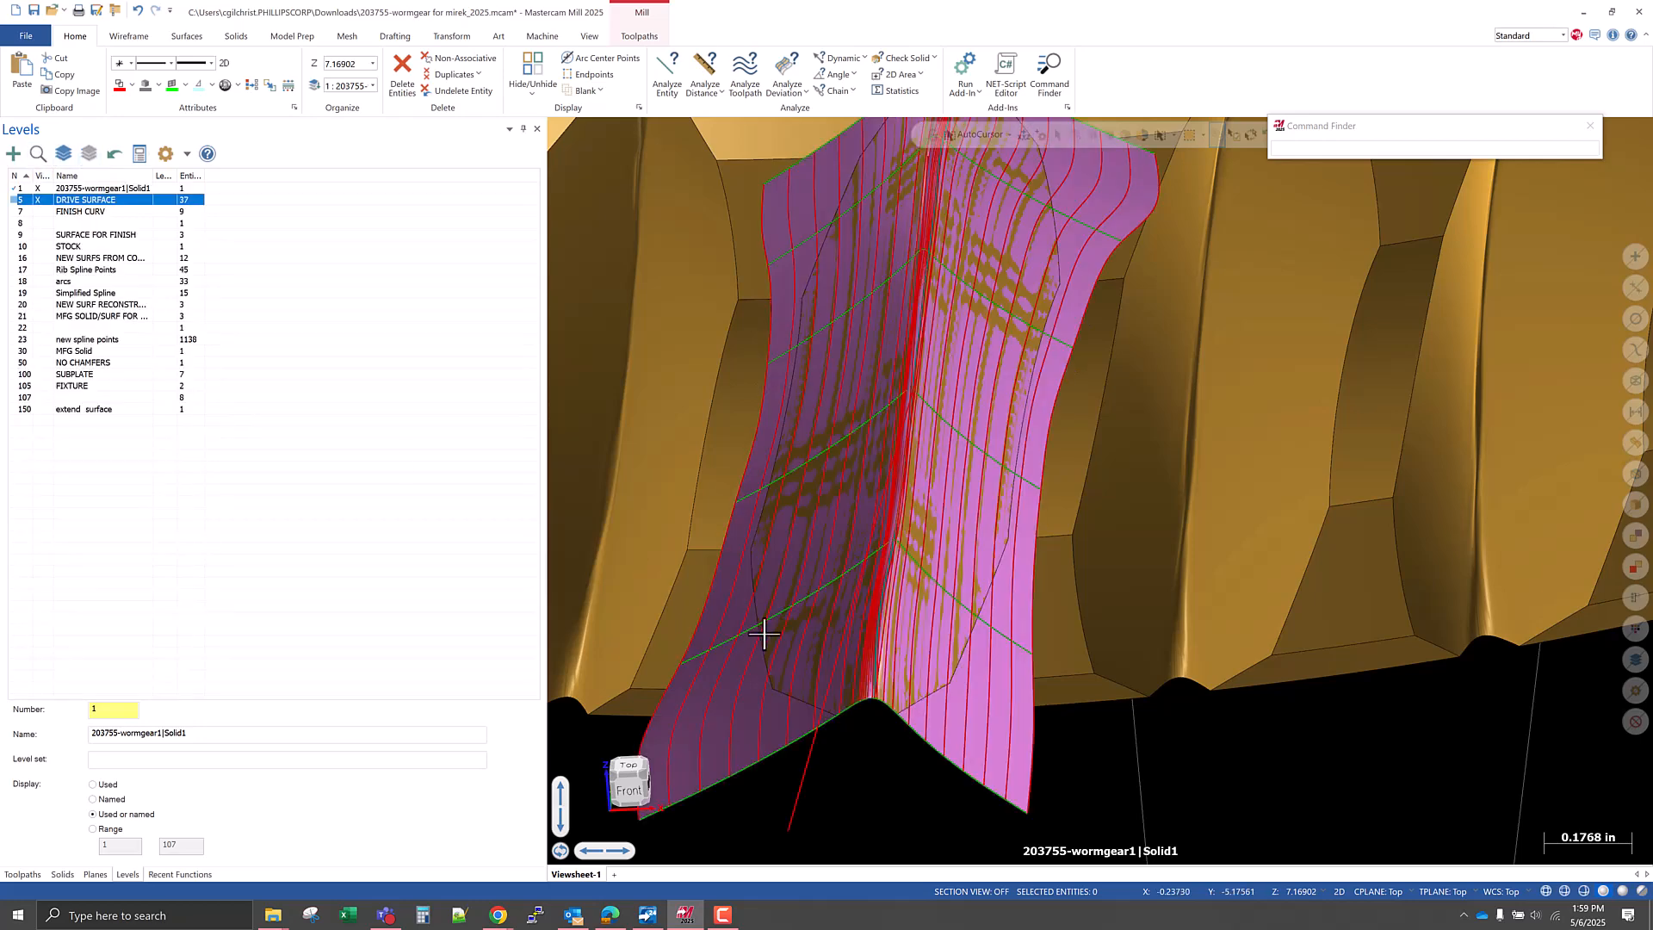
{"action": "scroll", "coordinate": [761, 635], "scroll_direction": "down", "scroll_amount": 3}
{"action": "middle_click_drag", "start_coordinate": [785, 645], "coordinate": [701, 597]}
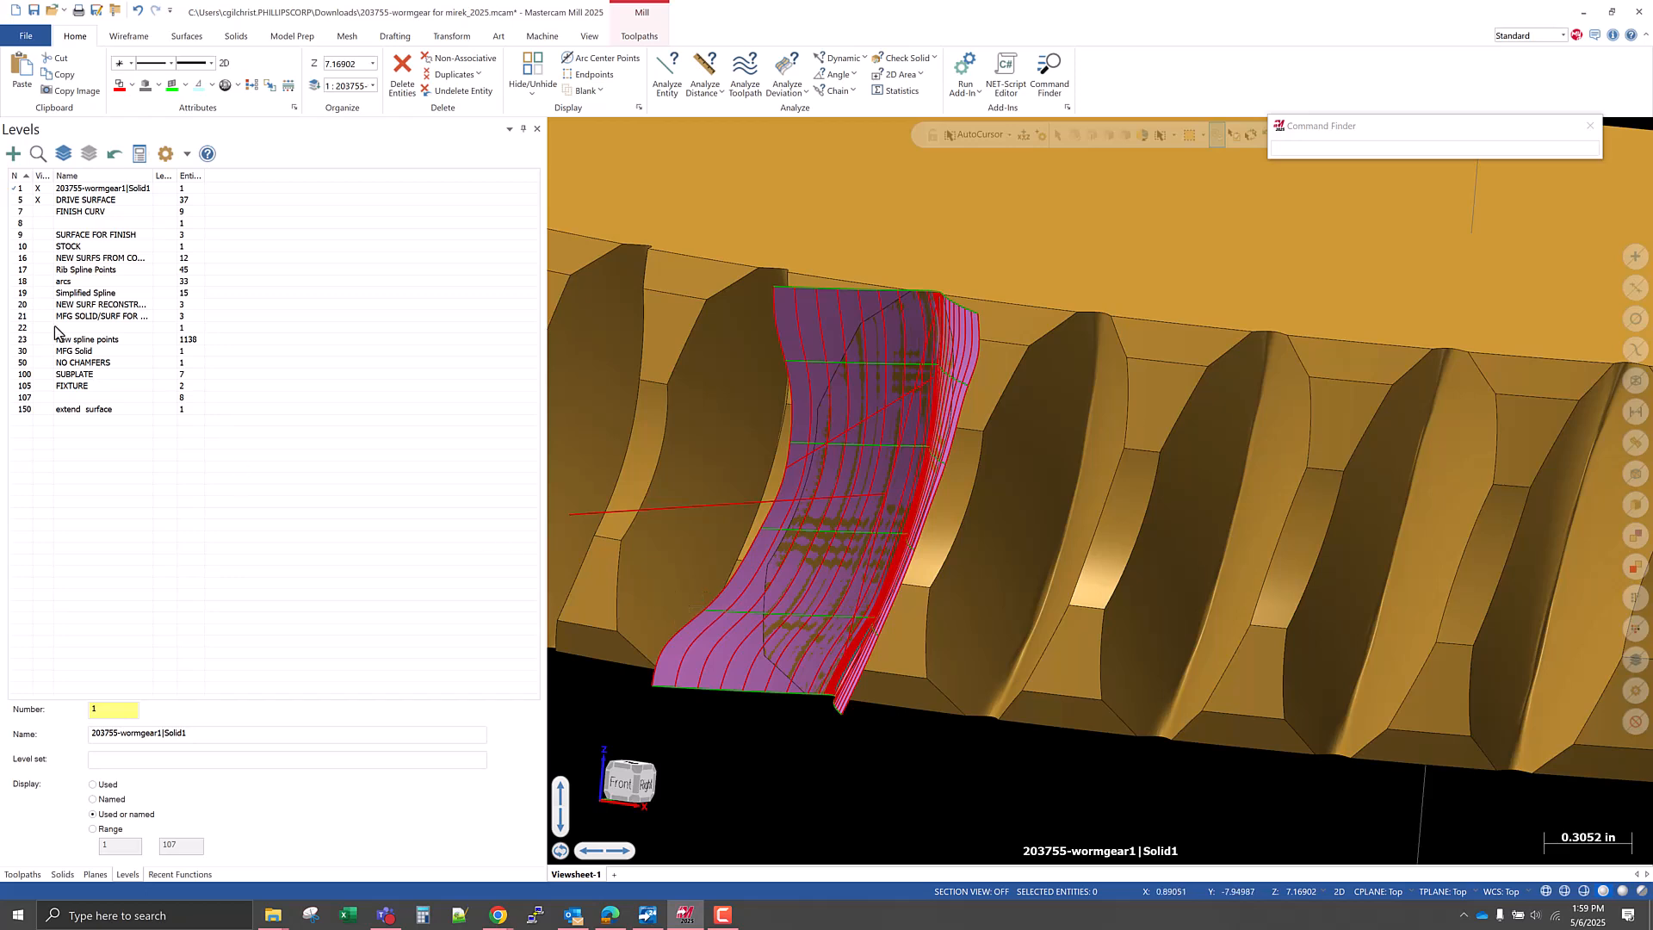
Make the FINISH CURV level active and also display level 8 and the SURFACE FOR FINISH level.
{"action": "left_click", "coordinate": [21, 212]}
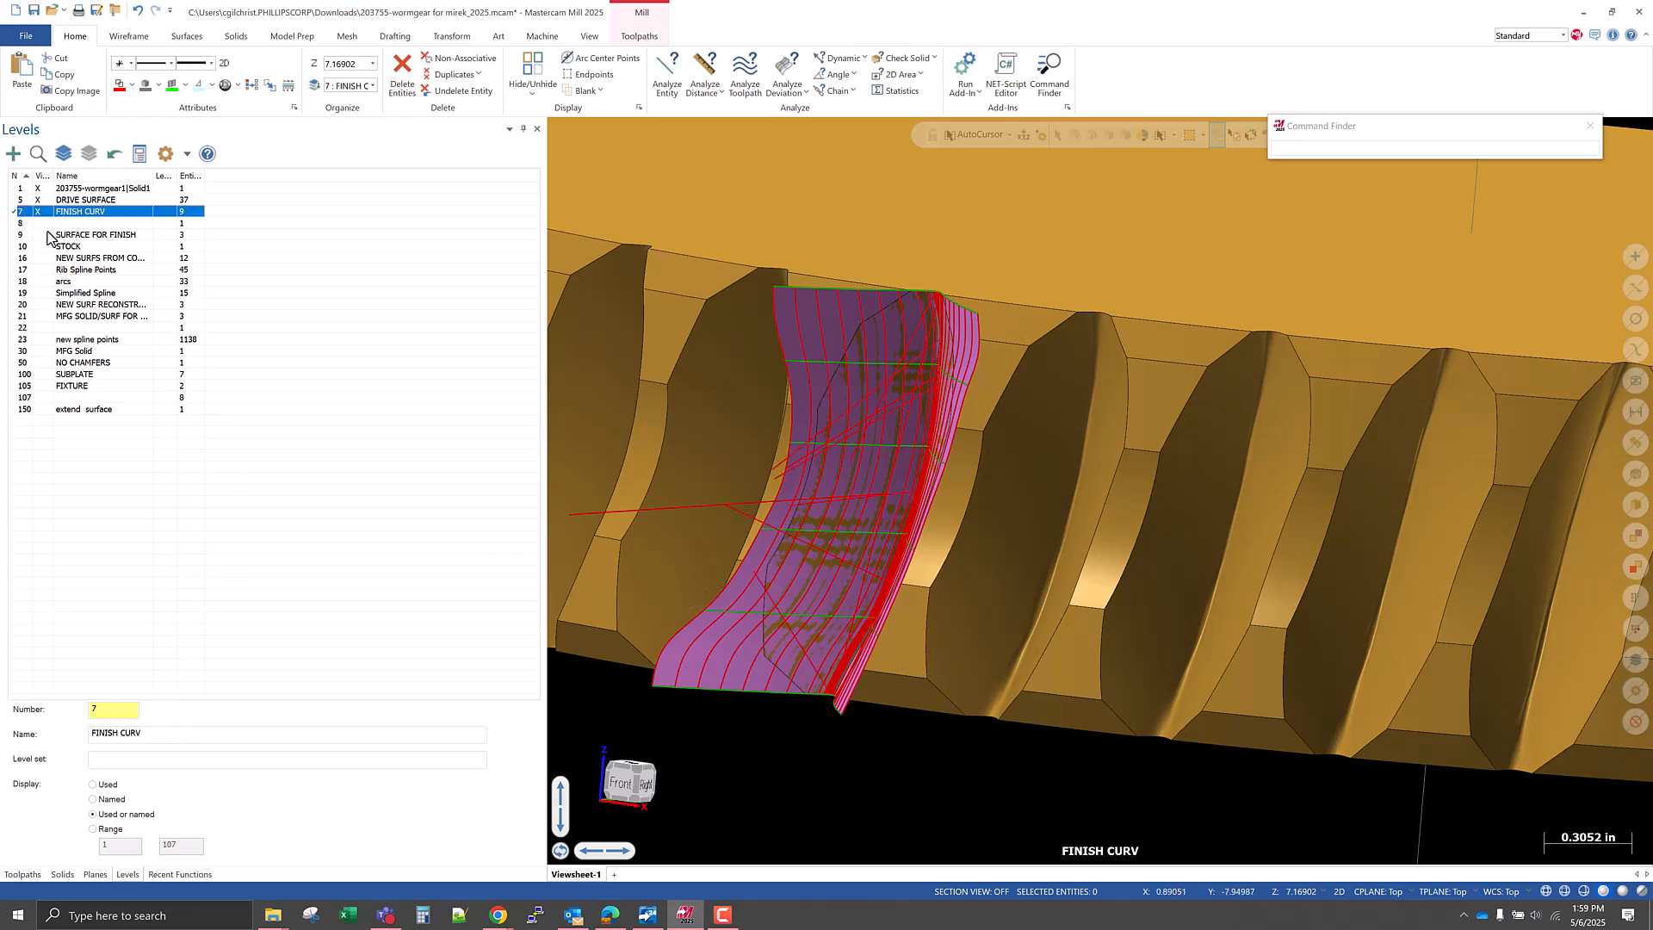
{"action": "left_click", "coordinate": [37, 223]}
{"action": "left_click", "coordinate": [38, 234]}
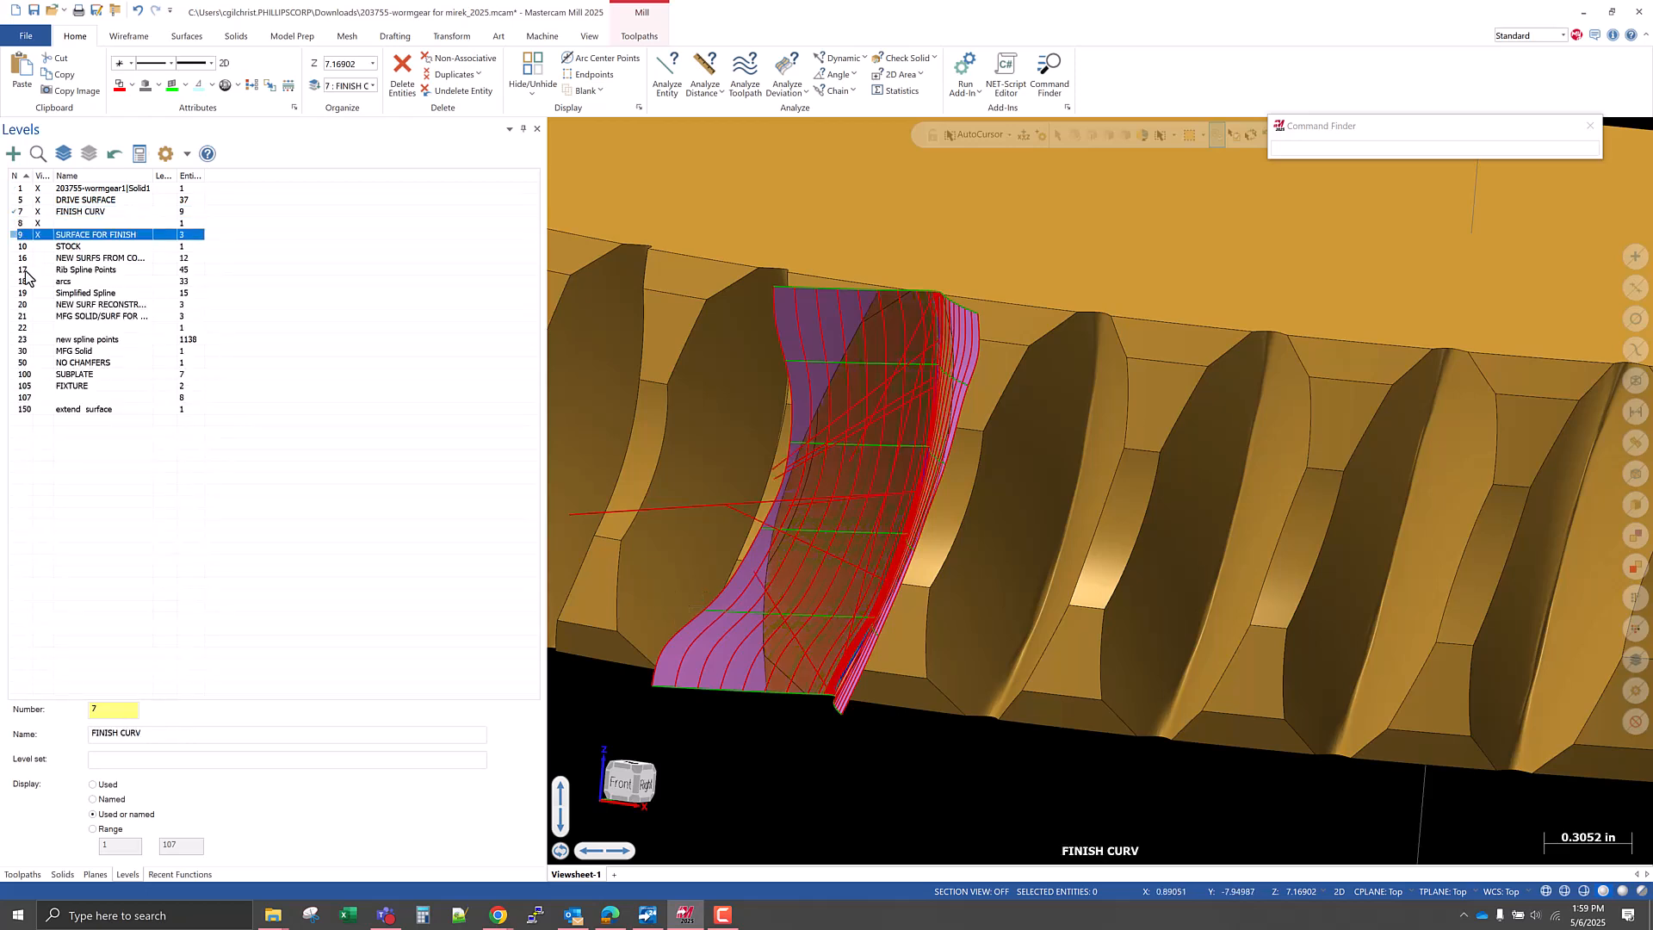
Make the NEW SURFS FROM CONSTRUCTION GEOMETRY level active, display only that level, and view its surfaces from several angles.
{"action": "left_click", "coordinate": [23, 259]}
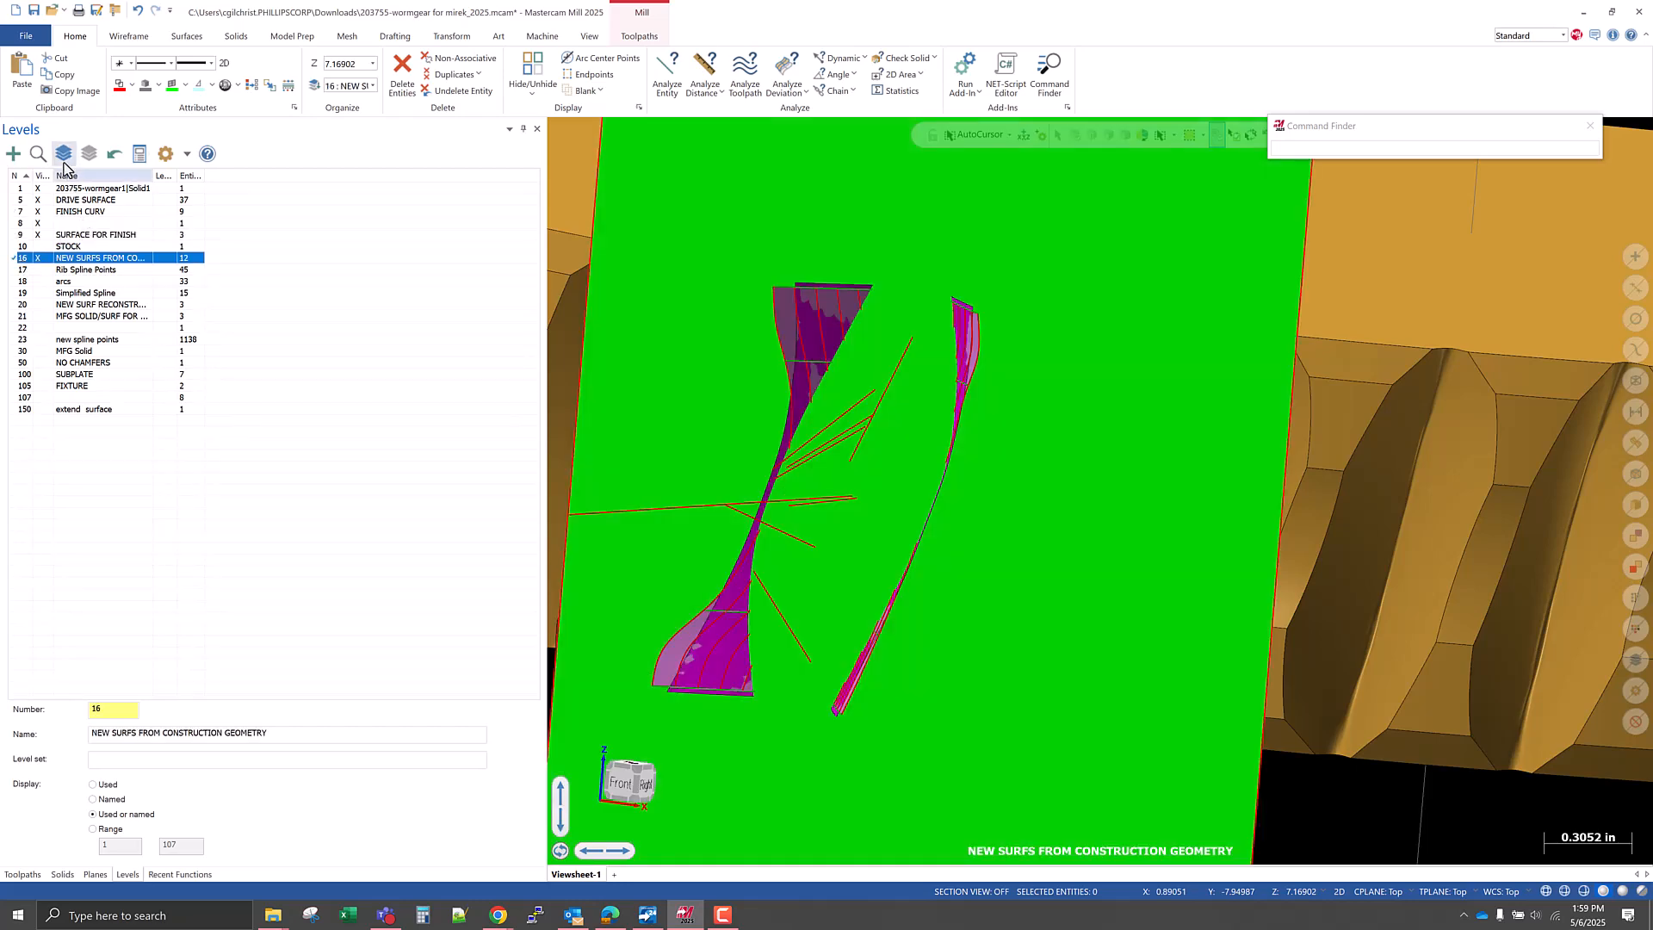
{"action": "left_click", "coordinate": [90, 156]}
{"action": "middle_click_drag", "start_coordinate": [834, 676], "coordinate": [822, 454]}
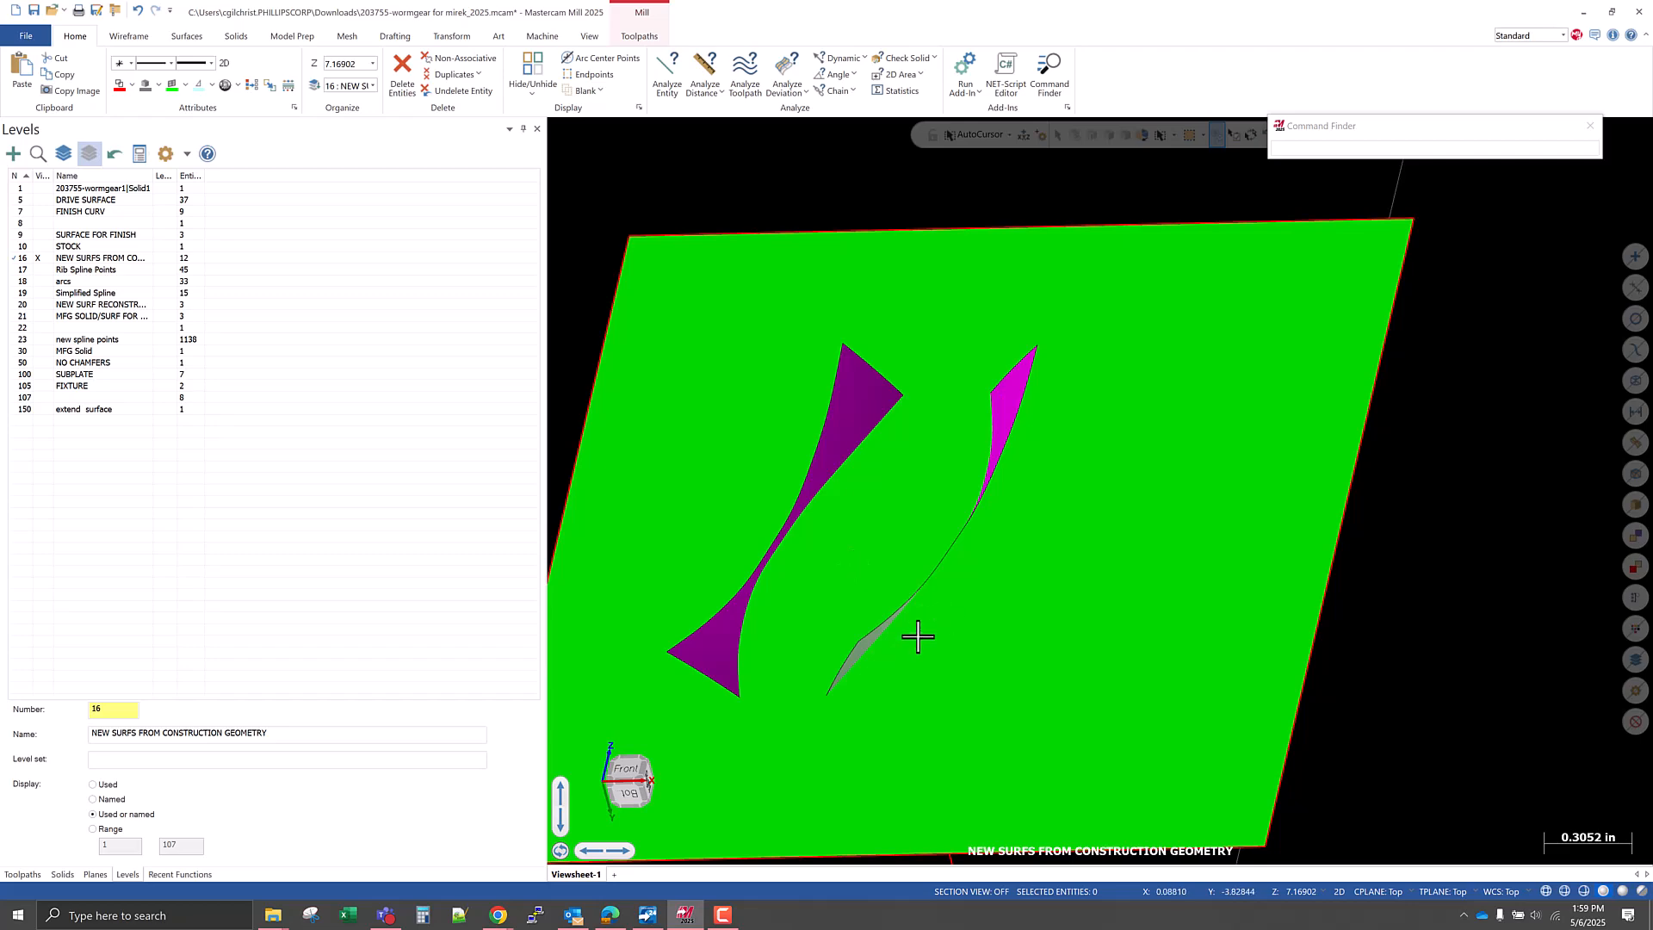
{"action": "middle_click_drag", "start_coordinate": [960, 664], "coordinate": [1035, 465]}
{"action": "scroll", "coordinate": [705, 621], "scroll_direction": "up", "scroll_amount": 5}
{"action": "middle_click_drag", "start_coordinate": [793, 642], "coordinate": [744, 637]}
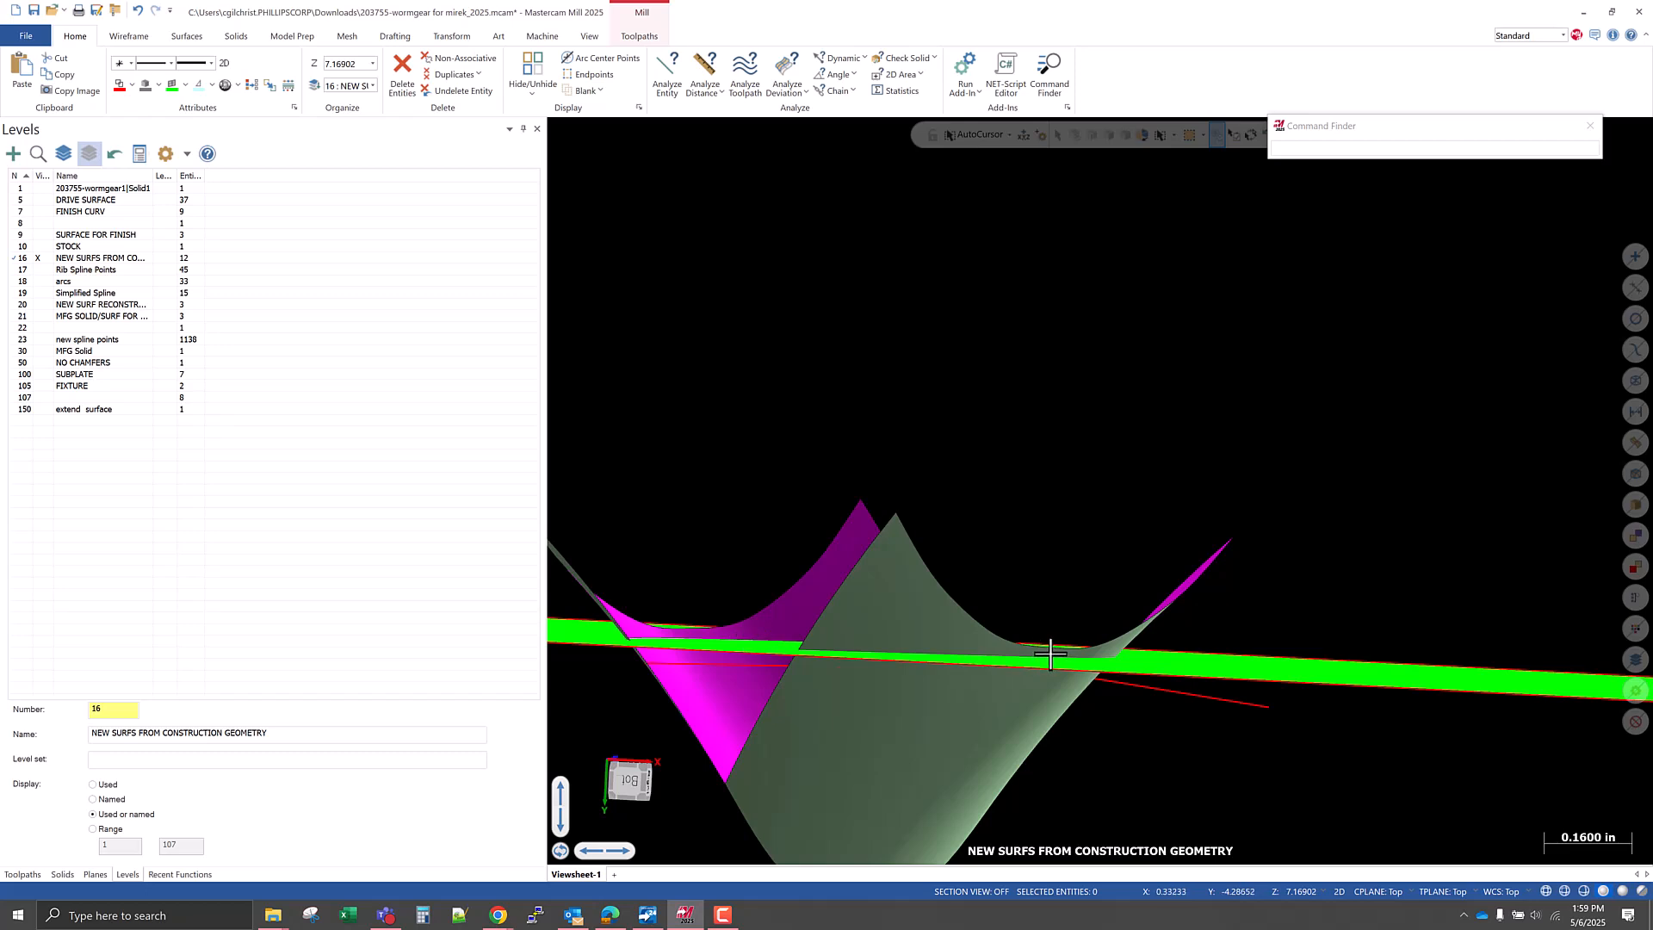
{"action": "middle_click_drag", "start_coordinate": [786, 693], "coordinate": [828, 690]}
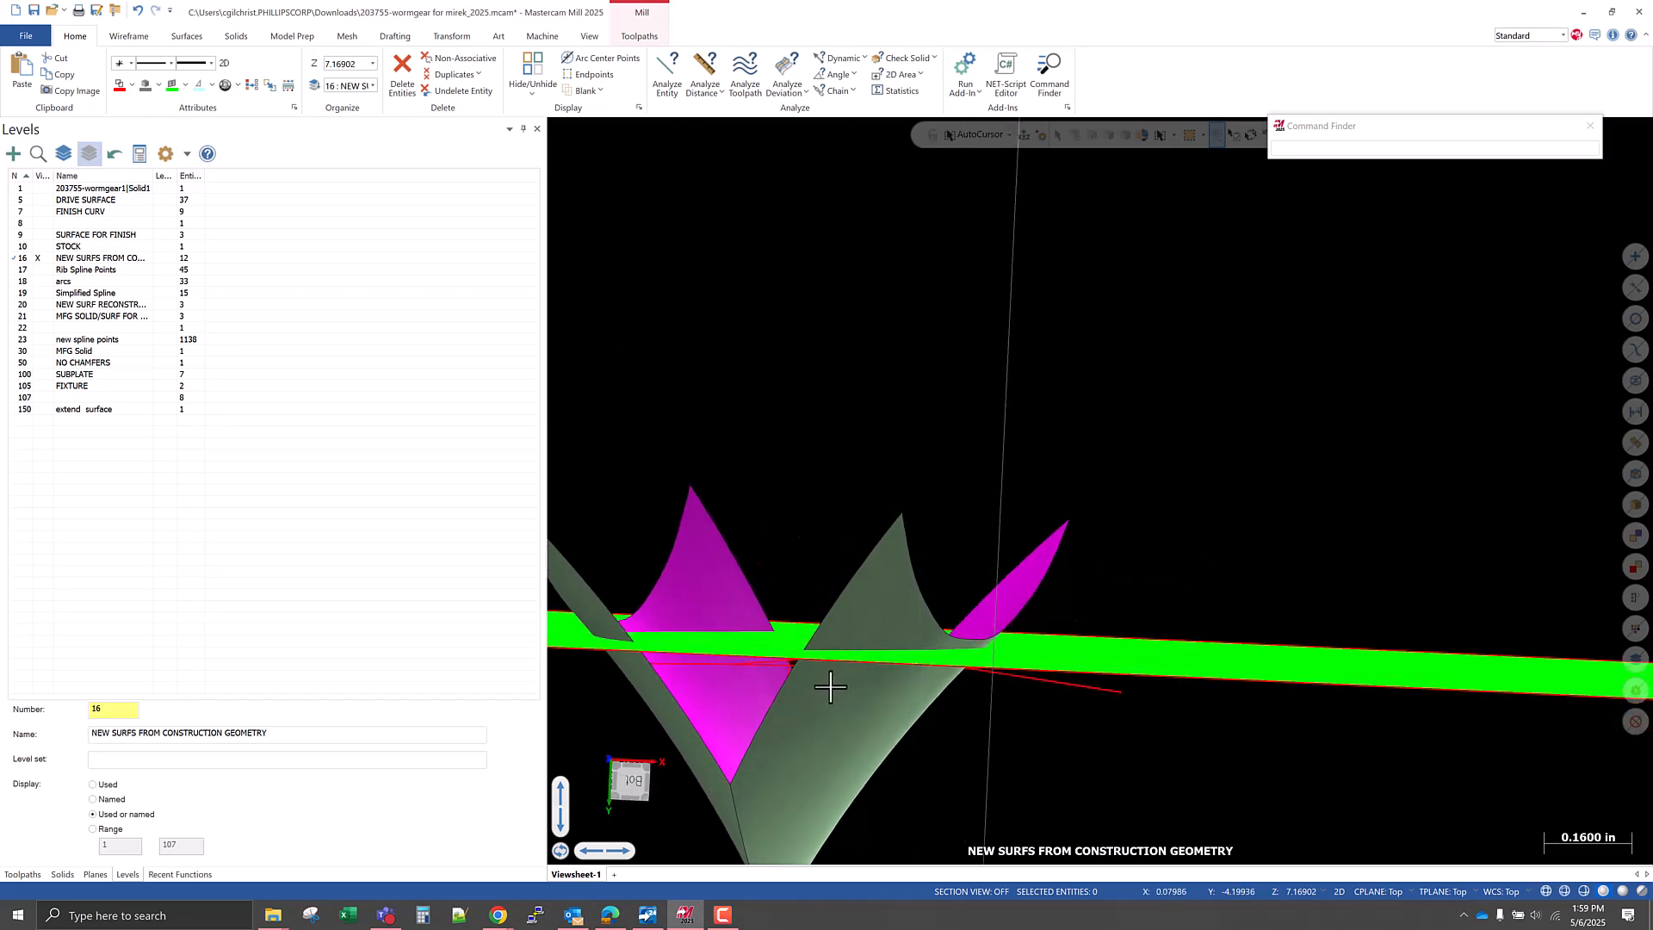
Display the worm gear solid on level 1 as well and compare the flank surfaces with the tooth gap.
{"action": "left_click", "coordinate": [41, 189]}
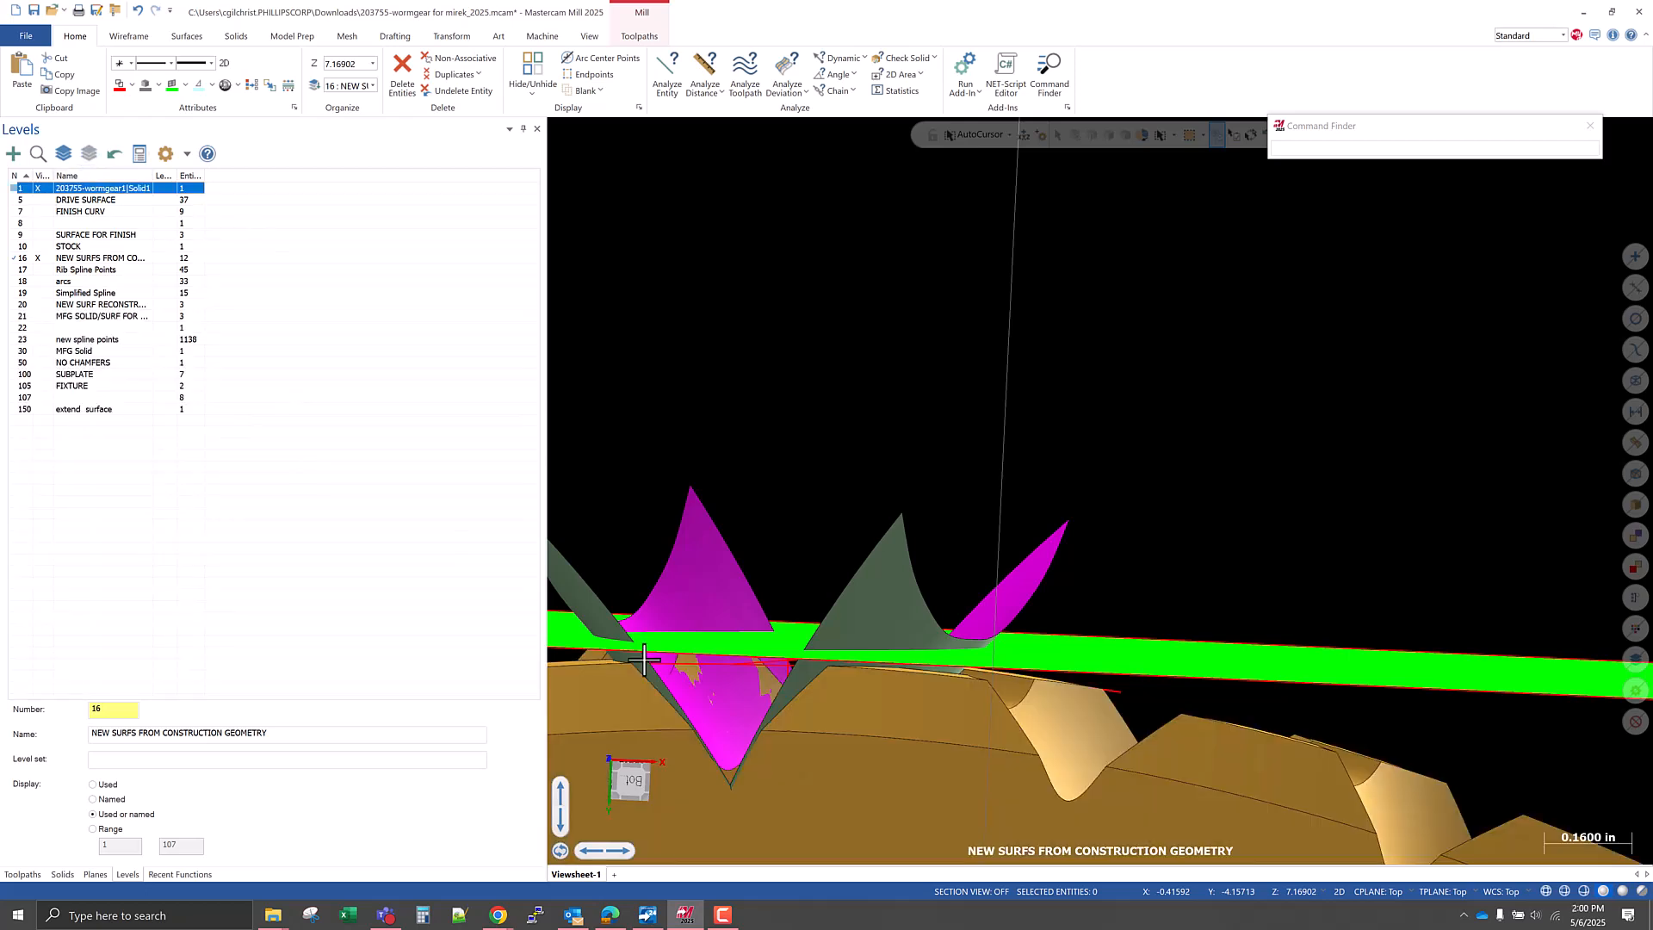
{"action": "scroll", "coordinate": [828, 553], "scroll_direction": "down", "scroll_amount": 2}
{"action": "middle_click_drag", "start_coordinate": [755, 710], "coordinate": [766, 711]}
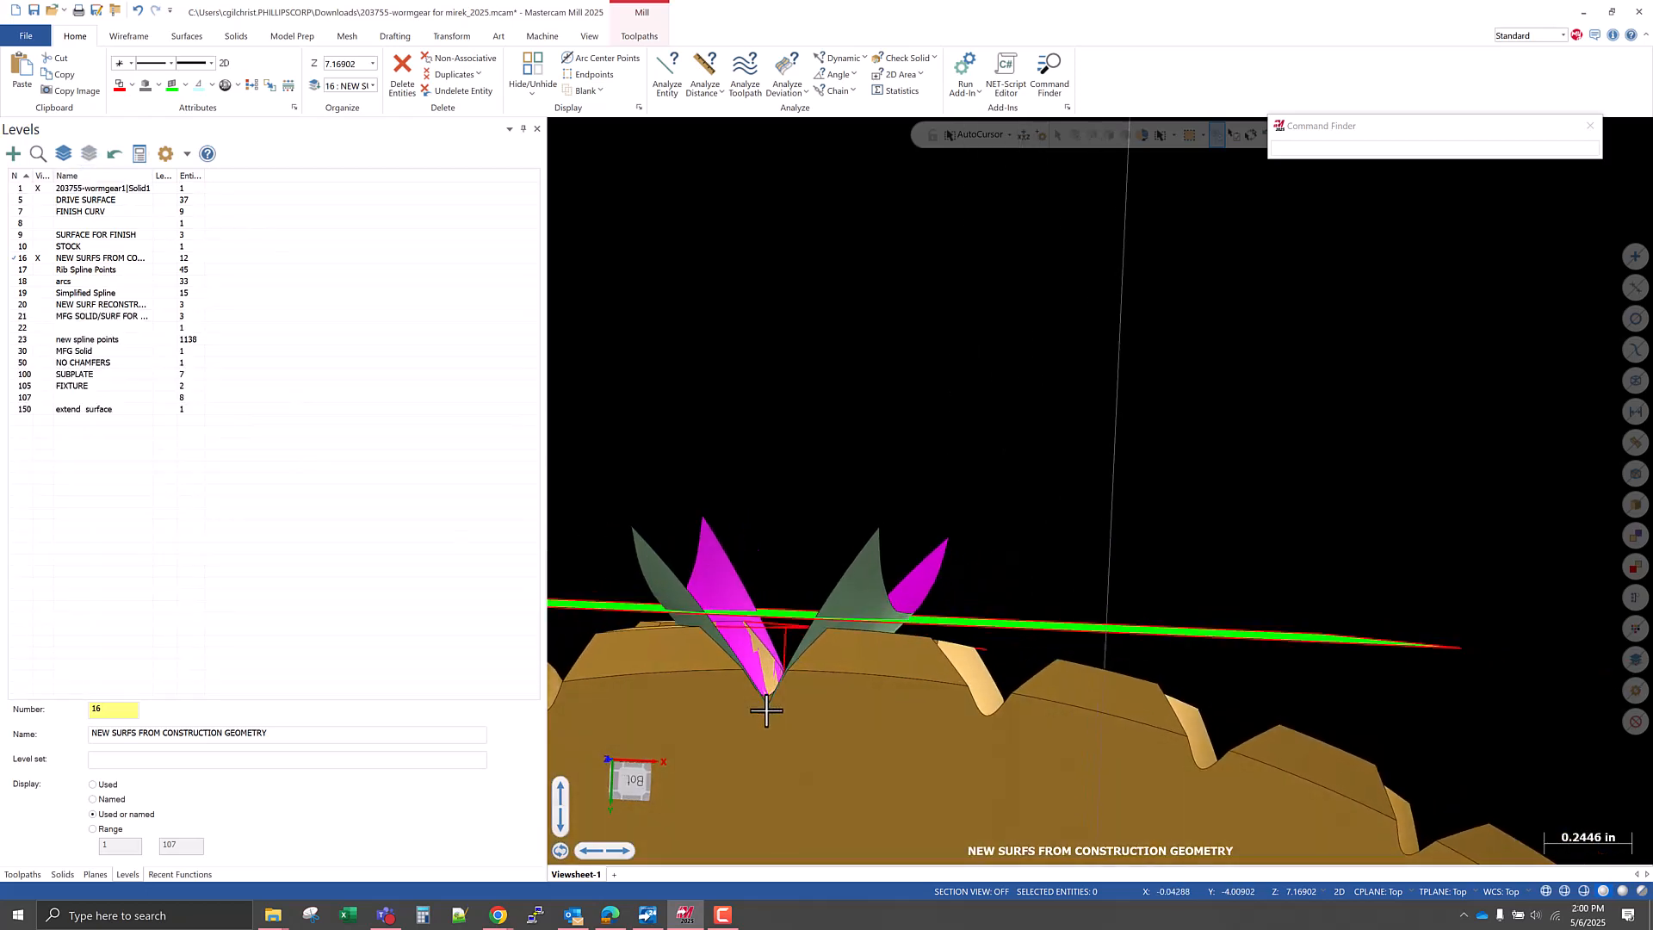
{"action": "scroll", "coordinate": [732, 618], "scroll_direction": "up", "scroll_amount": 5}
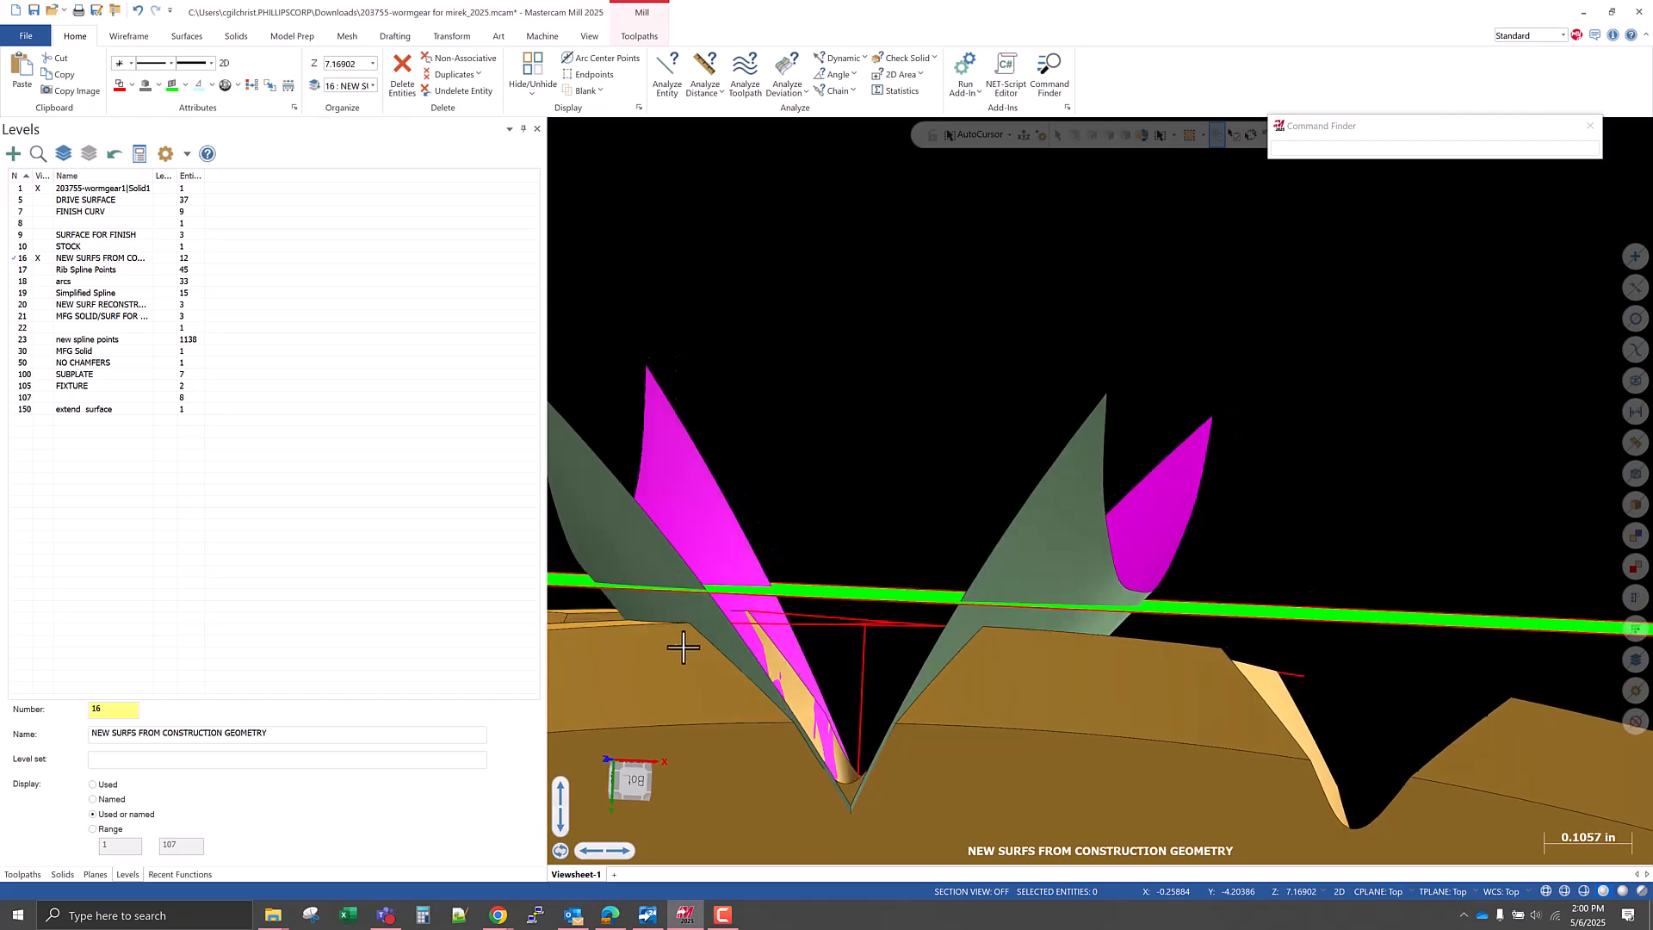
{"action": "middle_click_drag", "start_coordinate": [688, 646], "coordinate": [692, 646]}
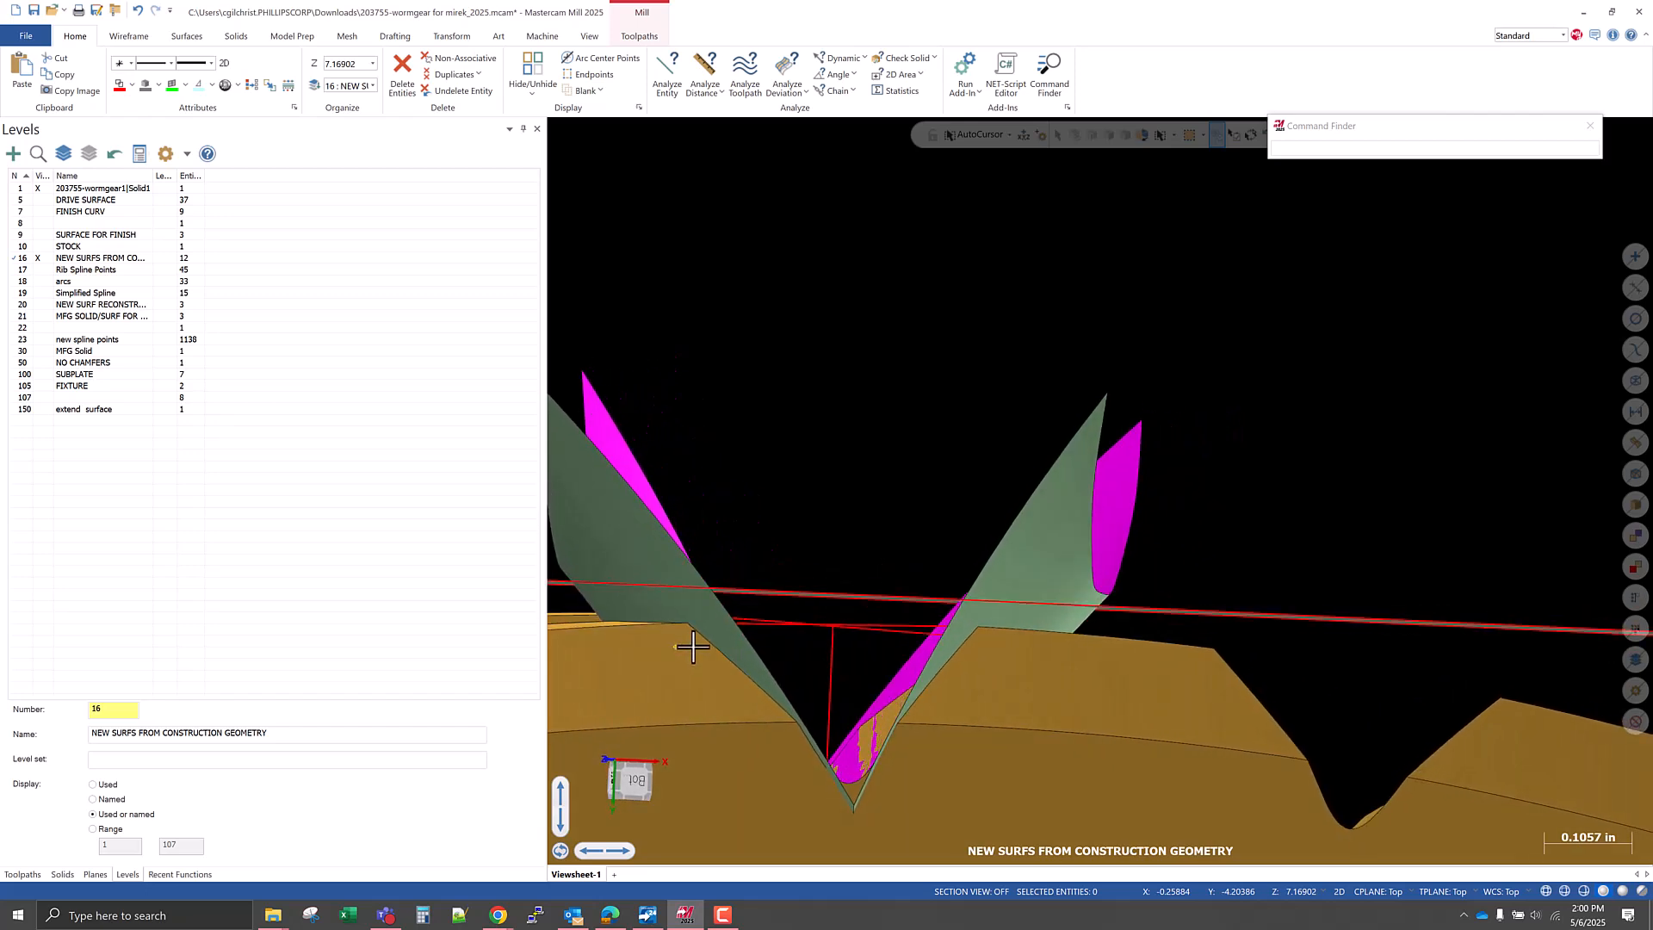
{"action": "middle_click_drag", "start_coordinate": [693, 647], "coordinate": [975, 637]}
{"action": "middle_click_drag", "start_coordinate": [679, 642], "coordinate": [759, 591]}
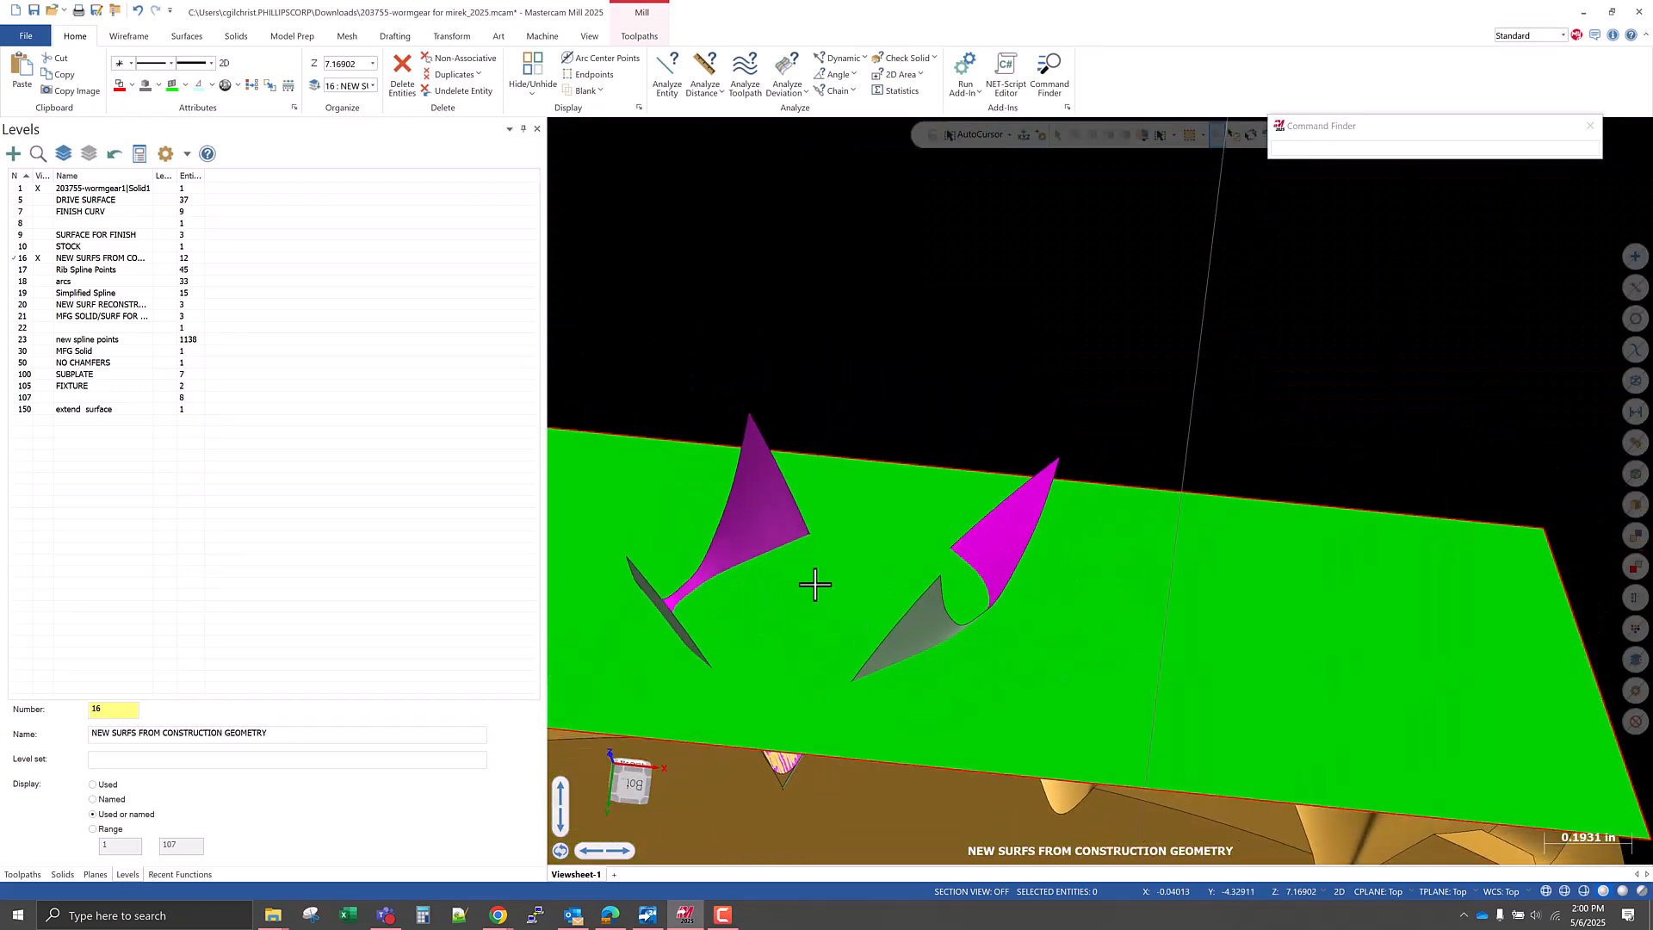
{"action": "middle_click_drag", "start_coordinate": [815, 649], "coordinate": [802, 636]}
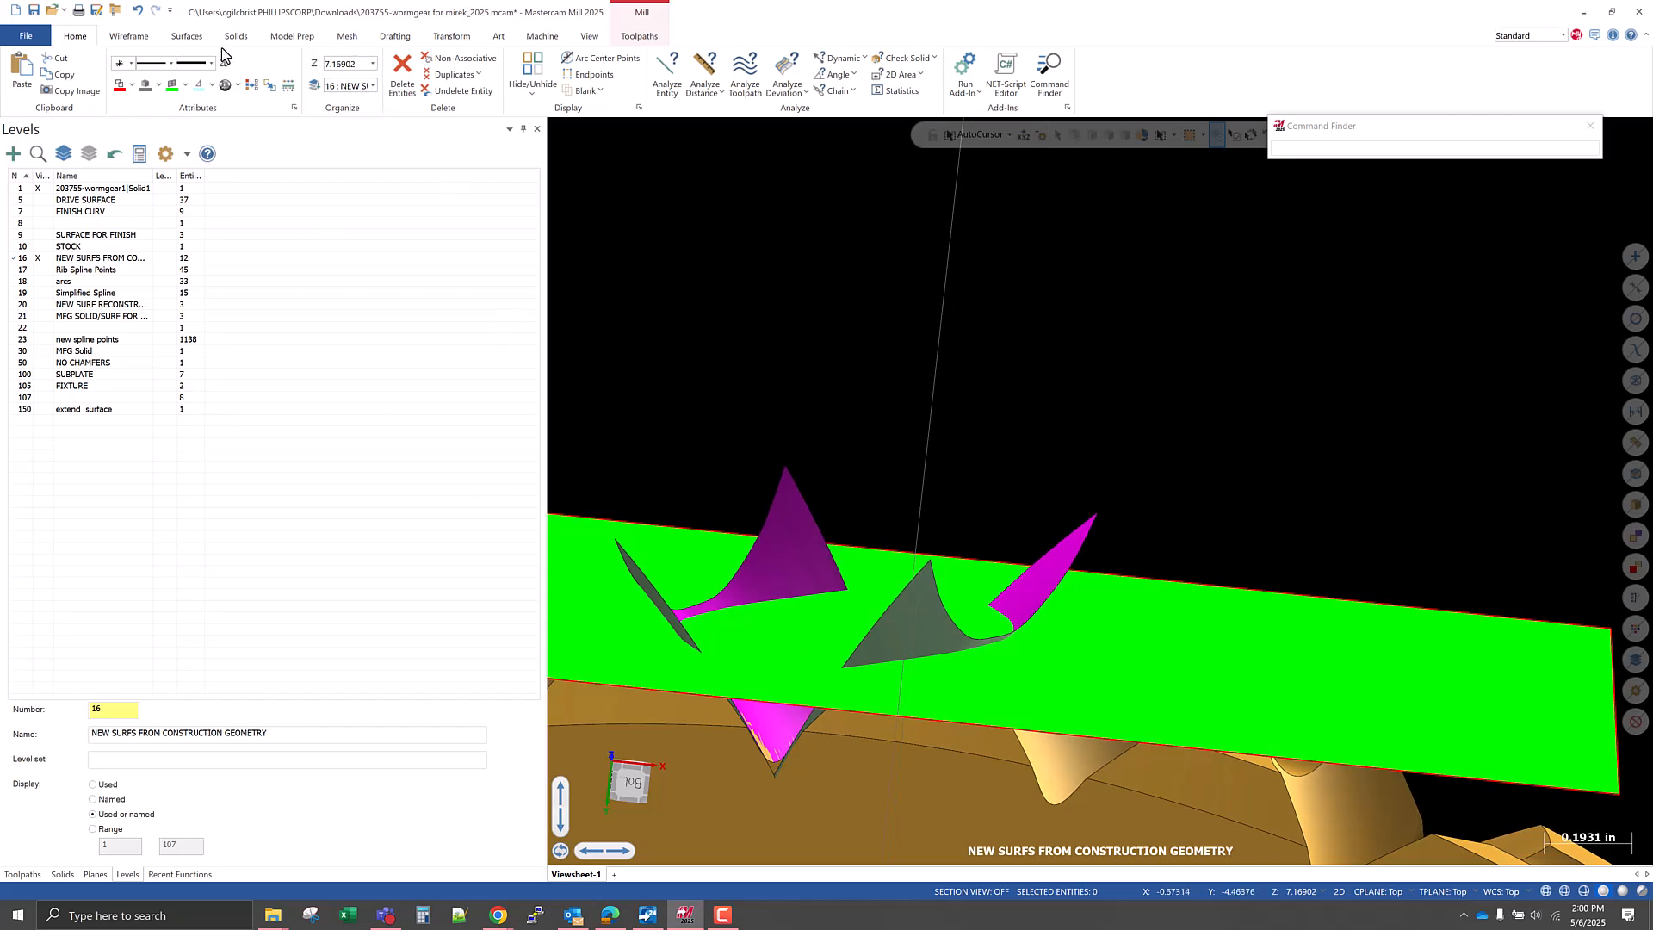
For Trim to Surfaces, choose the two tooth flank surfaces as the first set and the flat green surface as the second.
{"action": "left_click", "coordinate": [181, 39]}
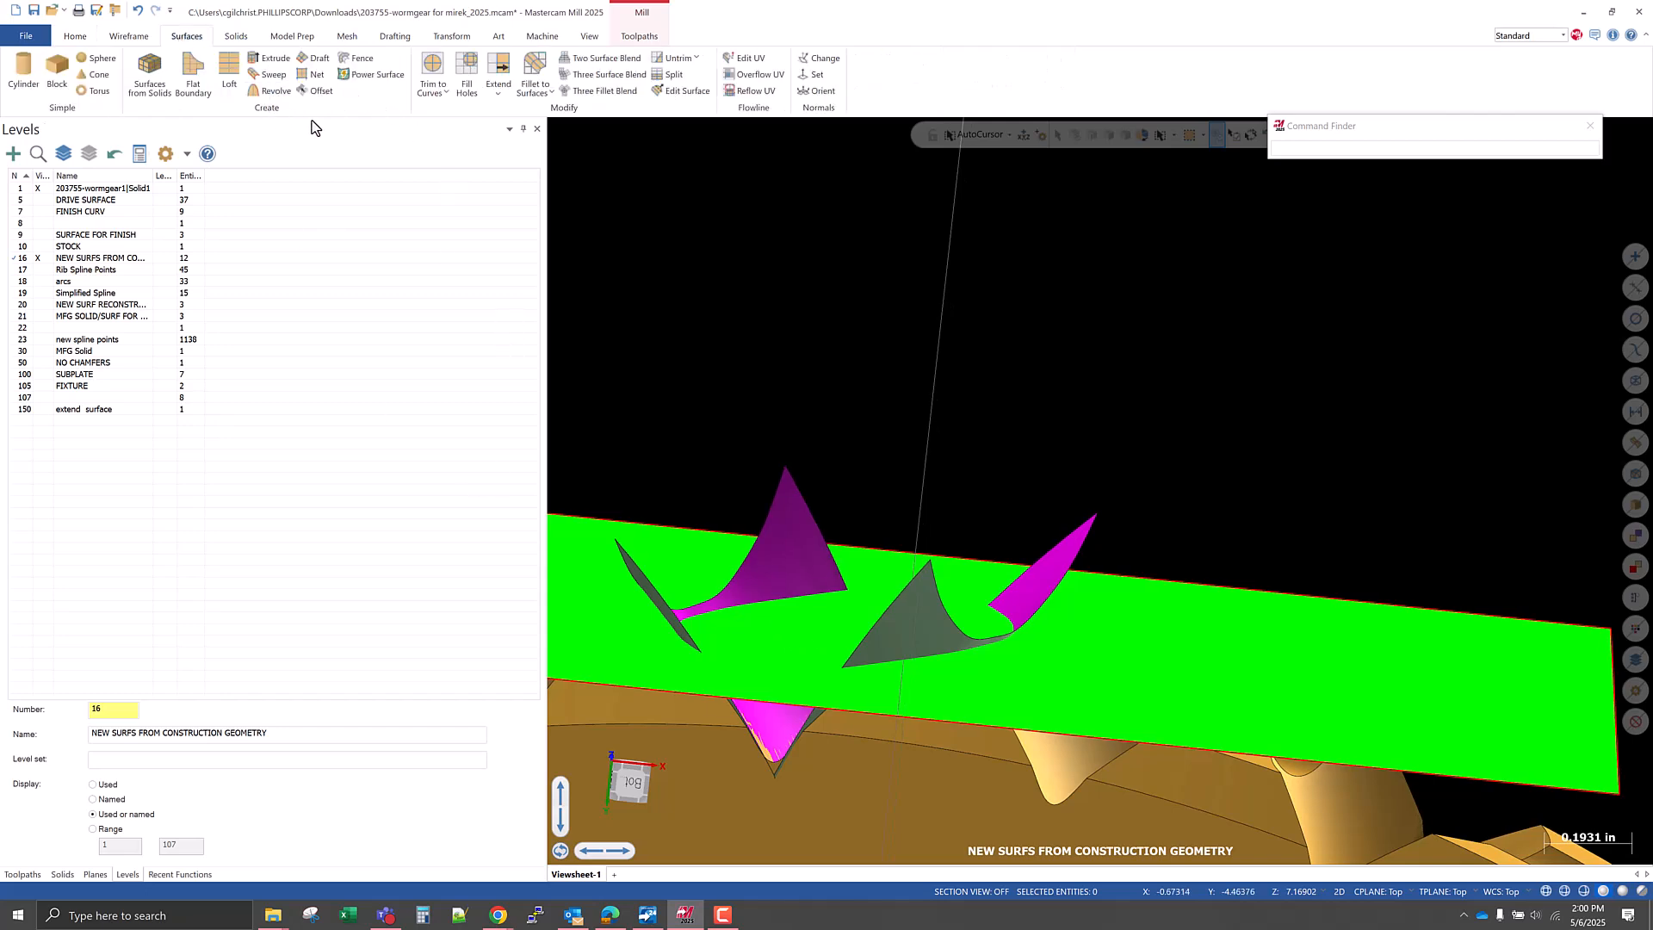
{"action": "left_click", "coordinate": [442, 92]}
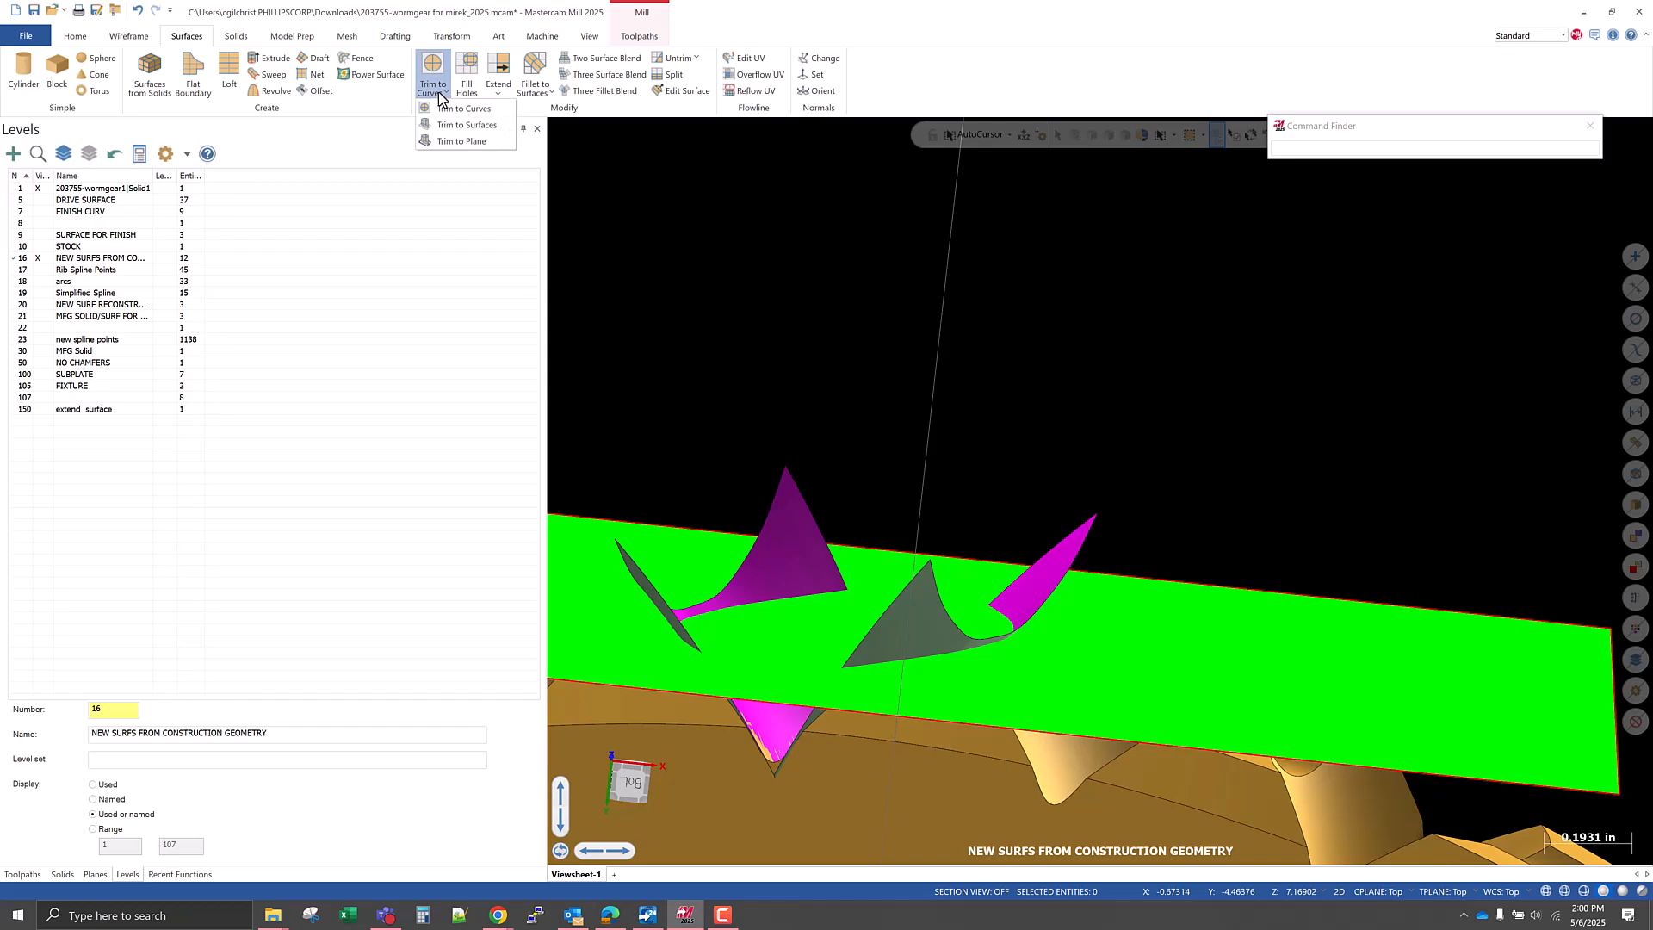
{"action": "left_click", "coordinate": [463, 125]}
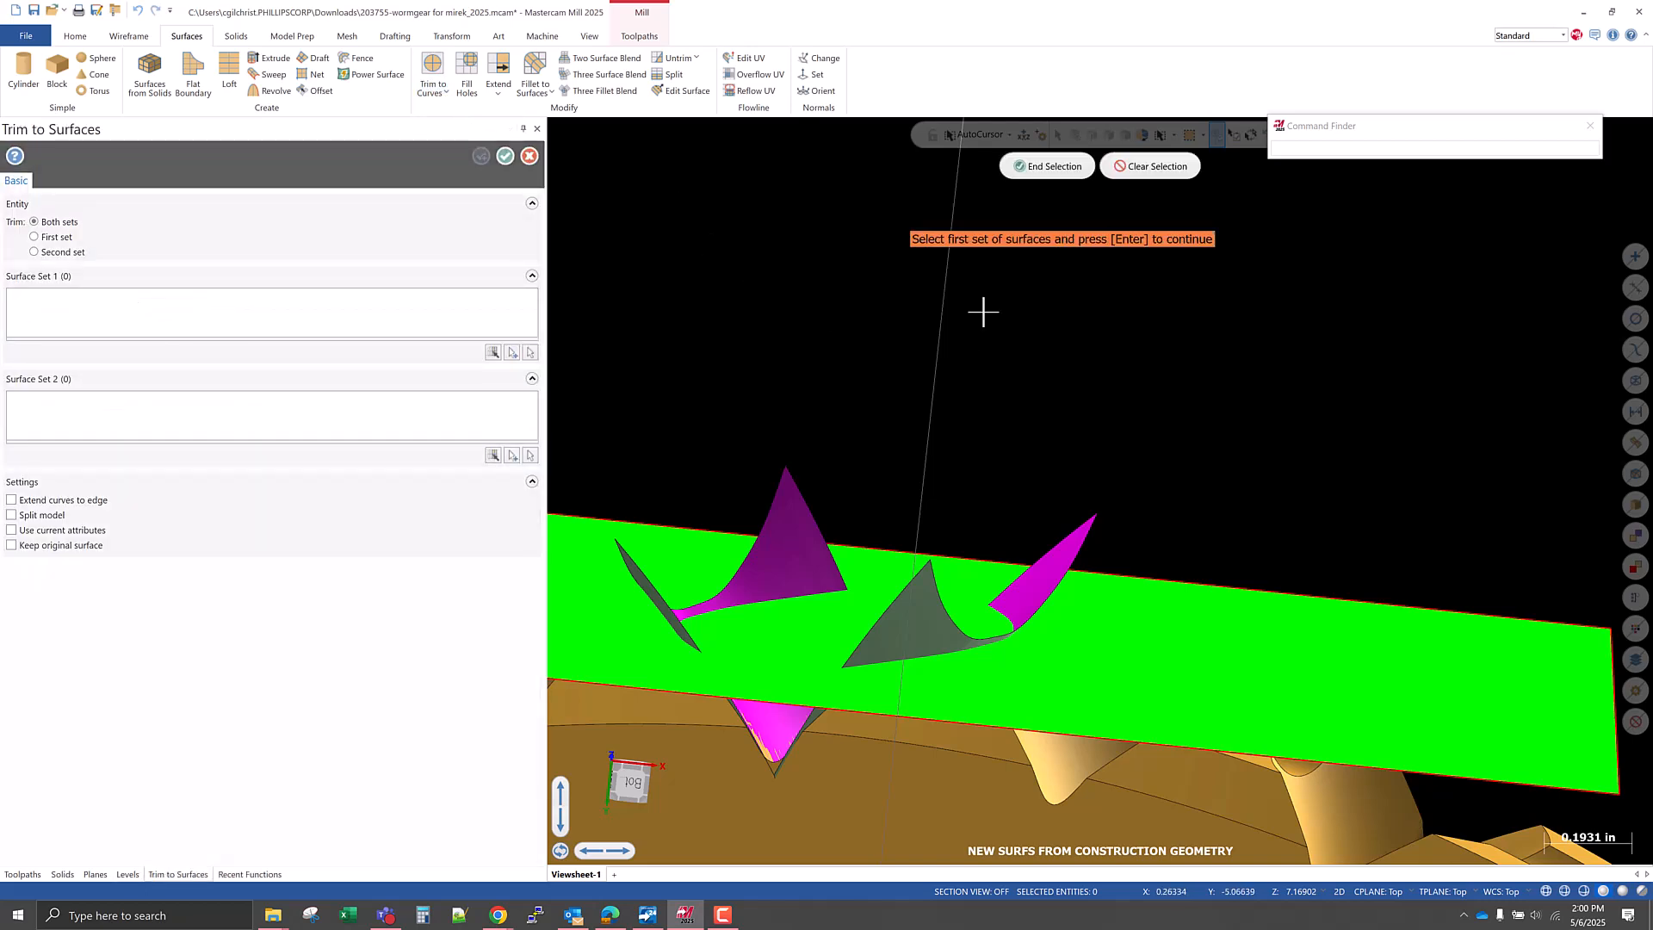
{"action": "left_click", "coordinate": [846, 586]}
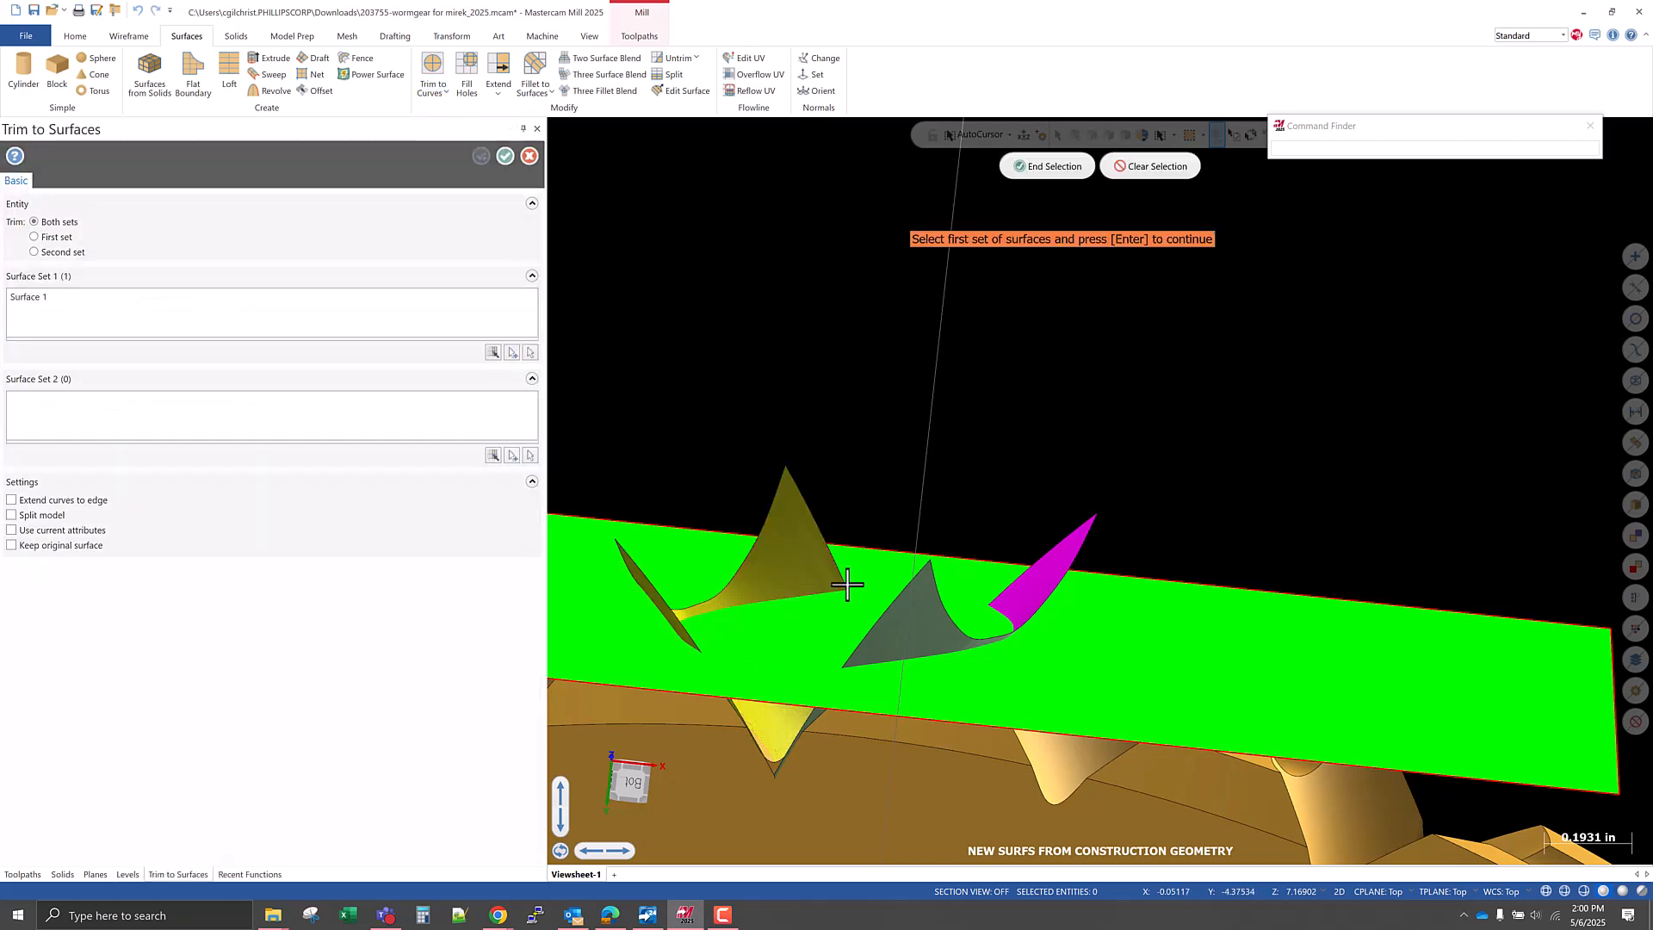
{"action": "left_click", "coordinate": [1047, 586]}
{"action": "middle_click_drag", "start_coordinate": [1088, 552], "coordinate": [1097, 589]}
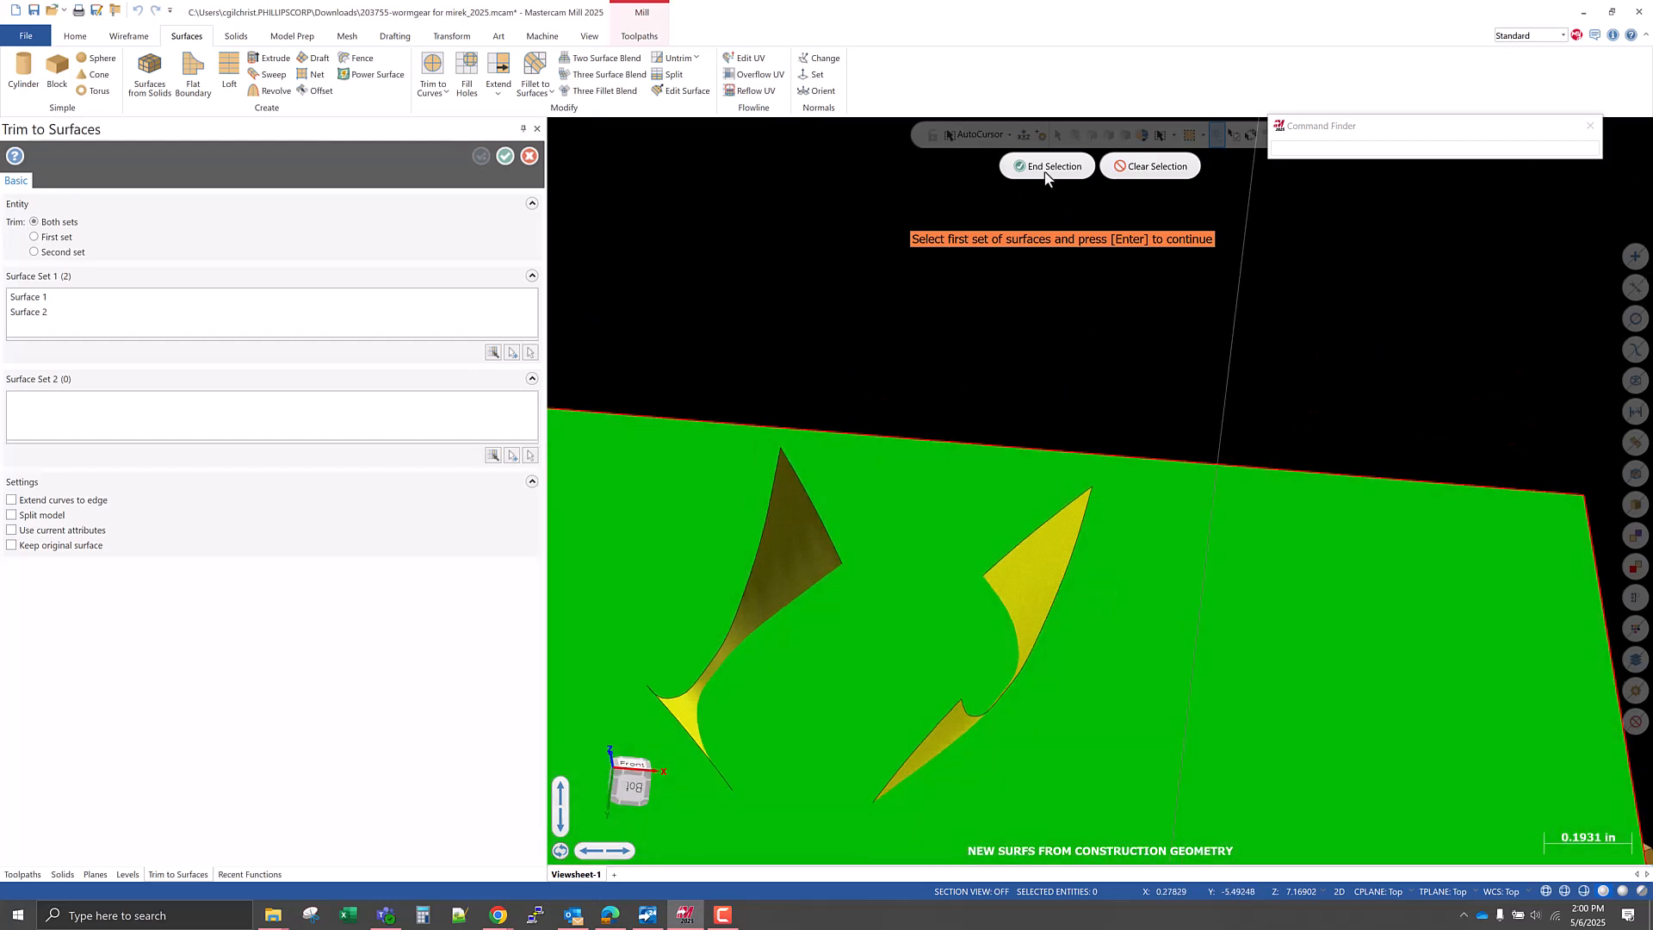
{"action": "left_click", "coordinate": [1047, 166]}
{"action": "left_click", "coordinate": [888, 542]}
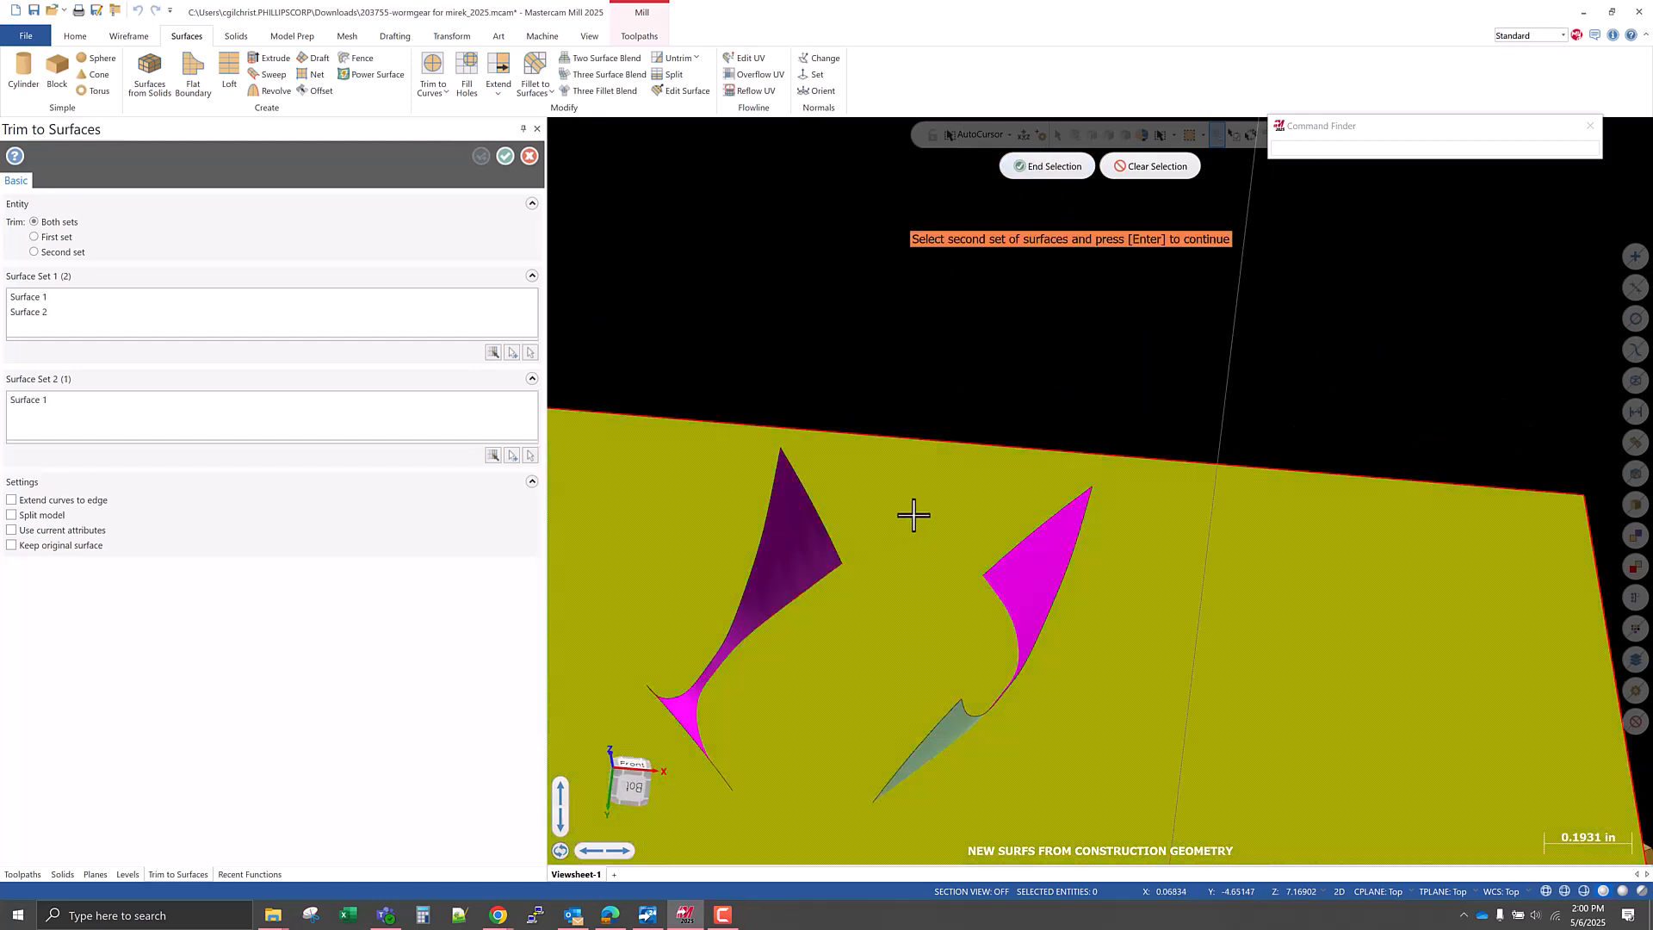
{"action": "left_click", "coordinate": [1047, 166]}
Trim only the first set at the flat surface with Split model on, indicating the flank portions within the tooth gap to keep.
{"action": "mouse_move", "coordinate": [898, 404]}
{"action": "middle_mouse_down"}
{"action": "mouse_move", "coordinate": [1003, 431]}
{"action": "mouse_move", "coordinate": [889, 416]}
{"action": "middle_mouse_up"}
{"action": "left_click", "coordinate": [761, 469]}
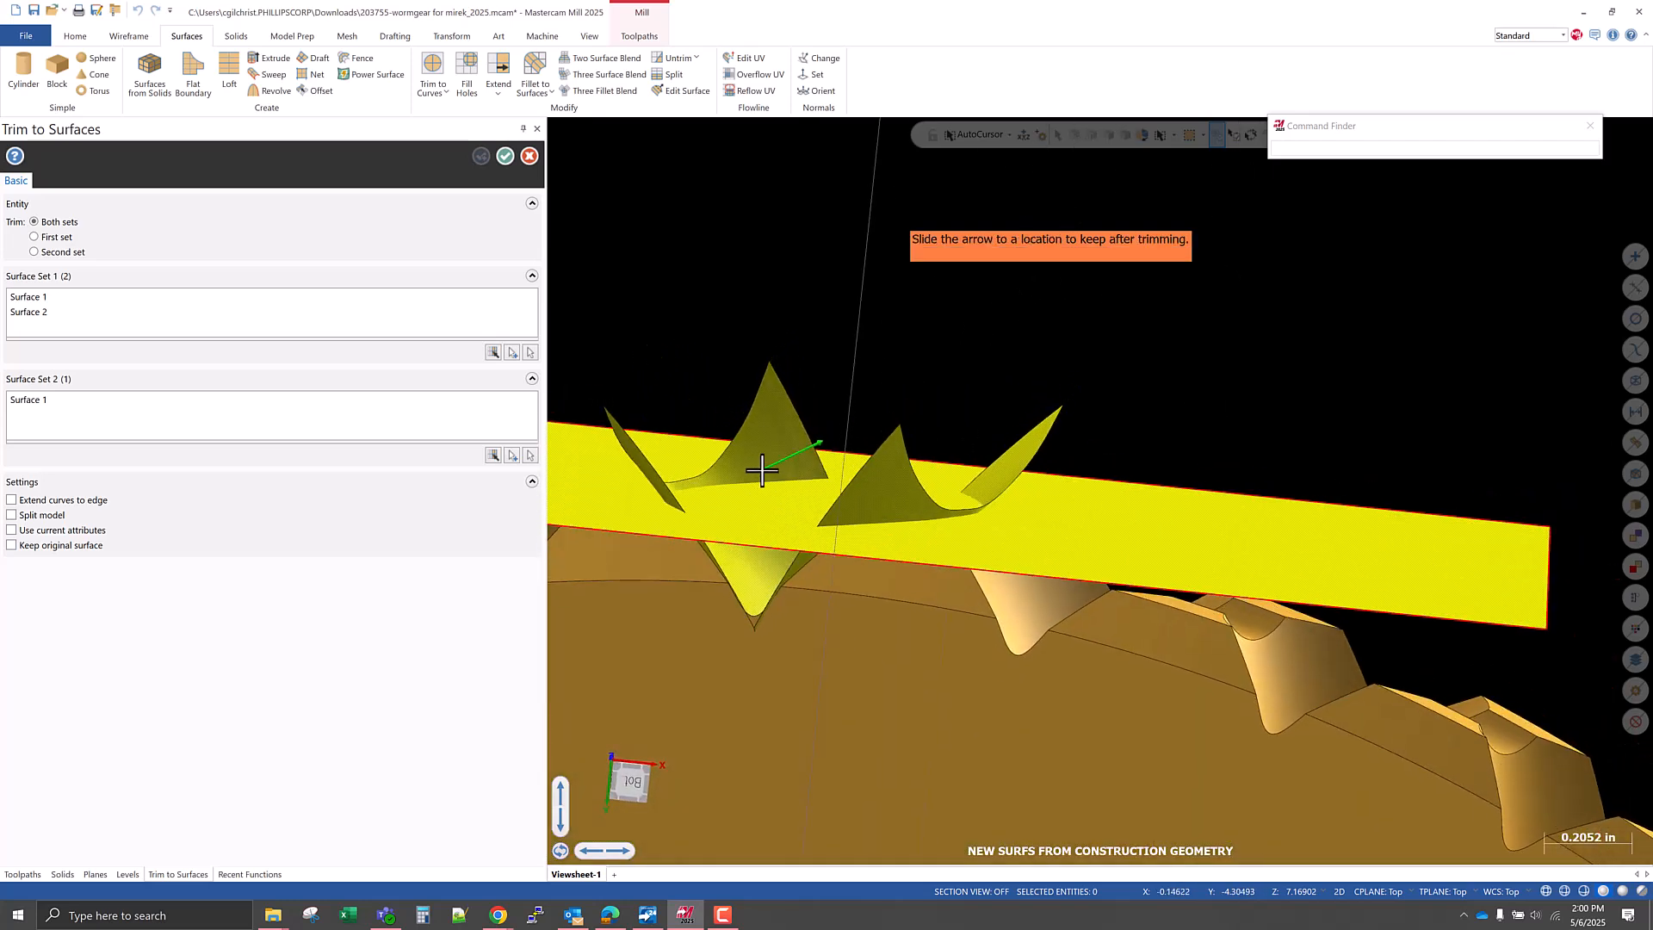
{"action": "left_click", "coordinate": [757, 566]}
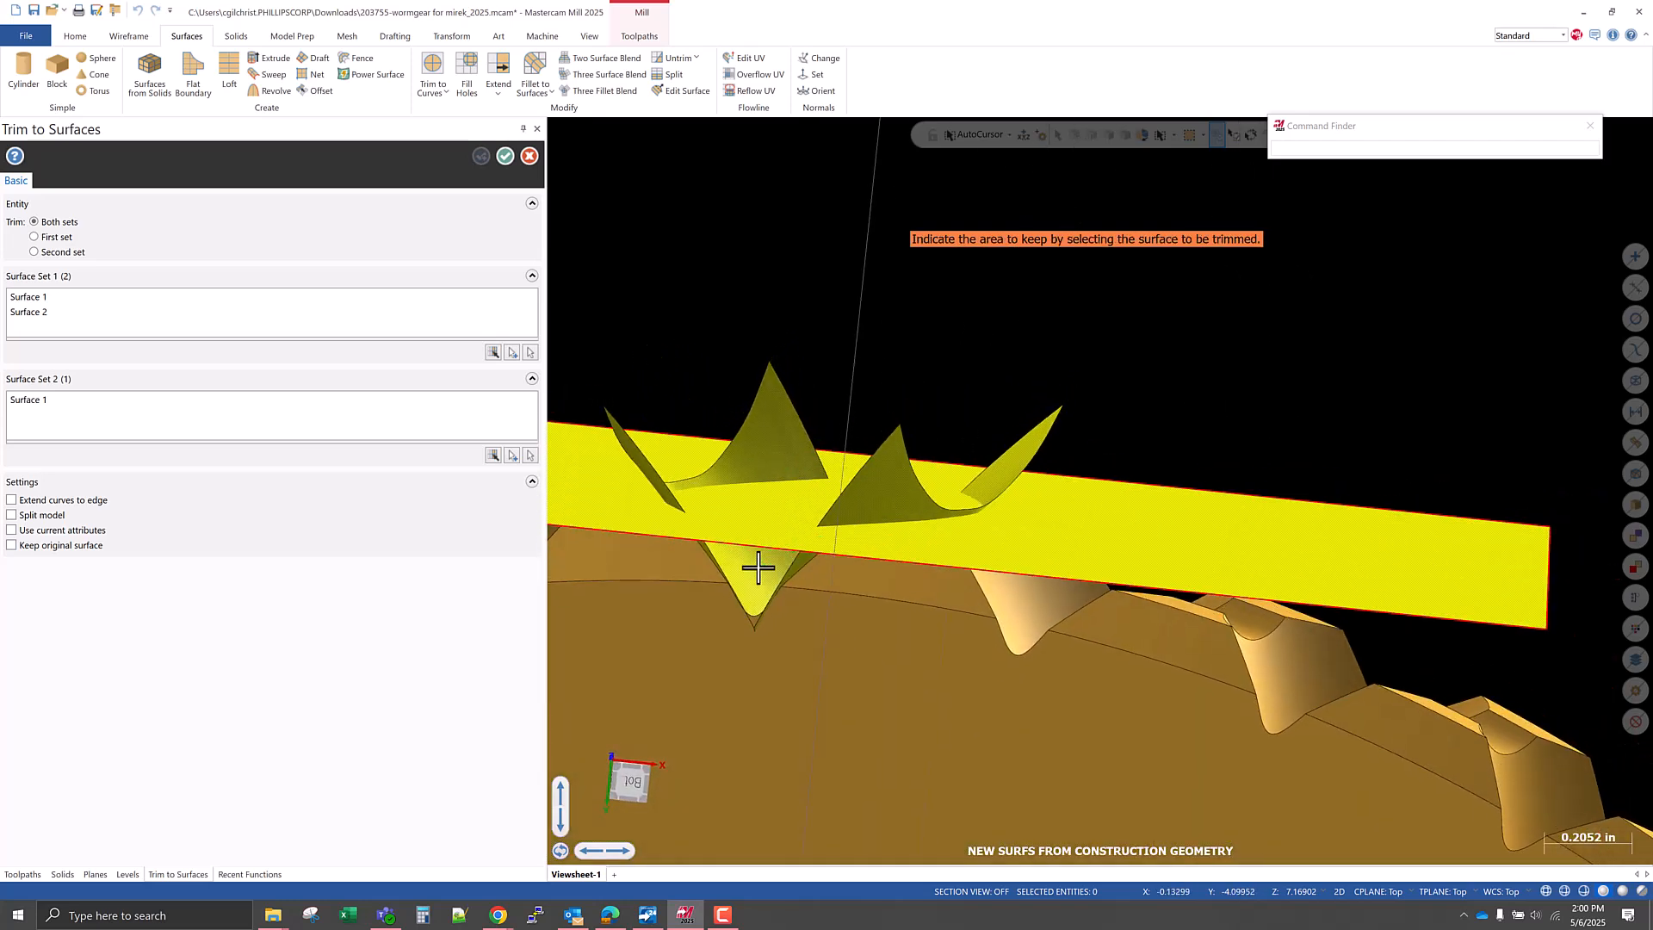
{"action": "middle_click_drag", "start_coordinate": [786, 550], "coordinate": [922, 473]}
{"action": "left_click", "coordinate": [991, 495]}
{"action": "left_click", "coordinate": [992, 493]}
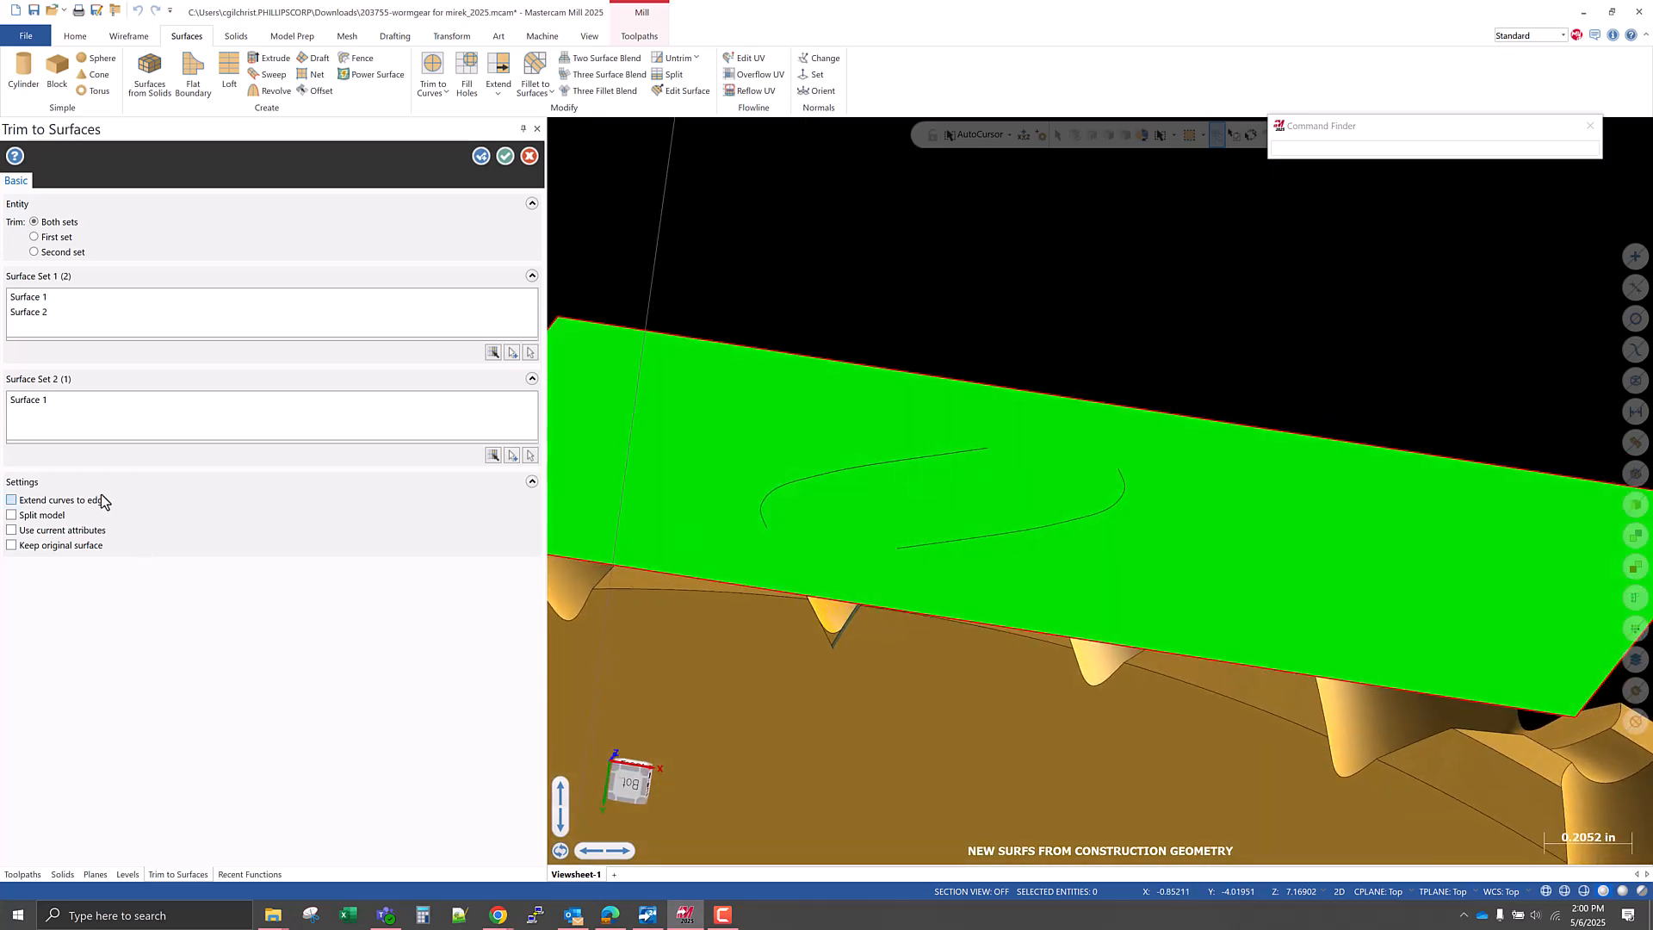
{"action": "left_click", "coordinate": [57, 519]}
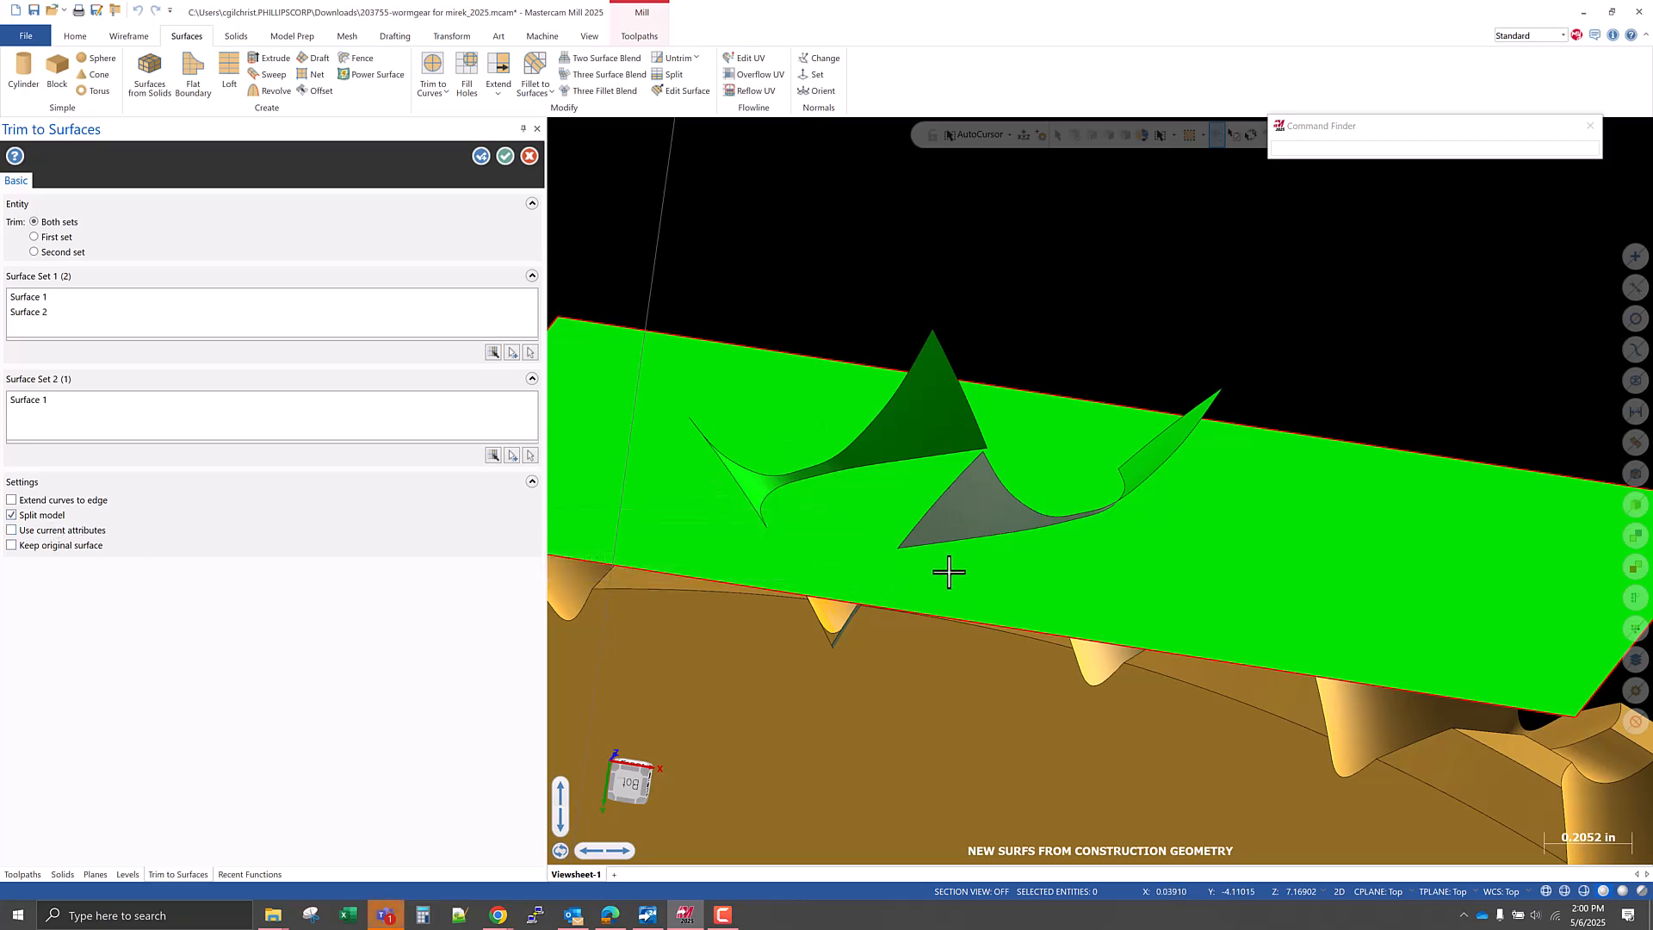
{"action": "left_click", "coordinate": [67, 241]}
{"action": "left_click", "coordinate": [507, 156]}
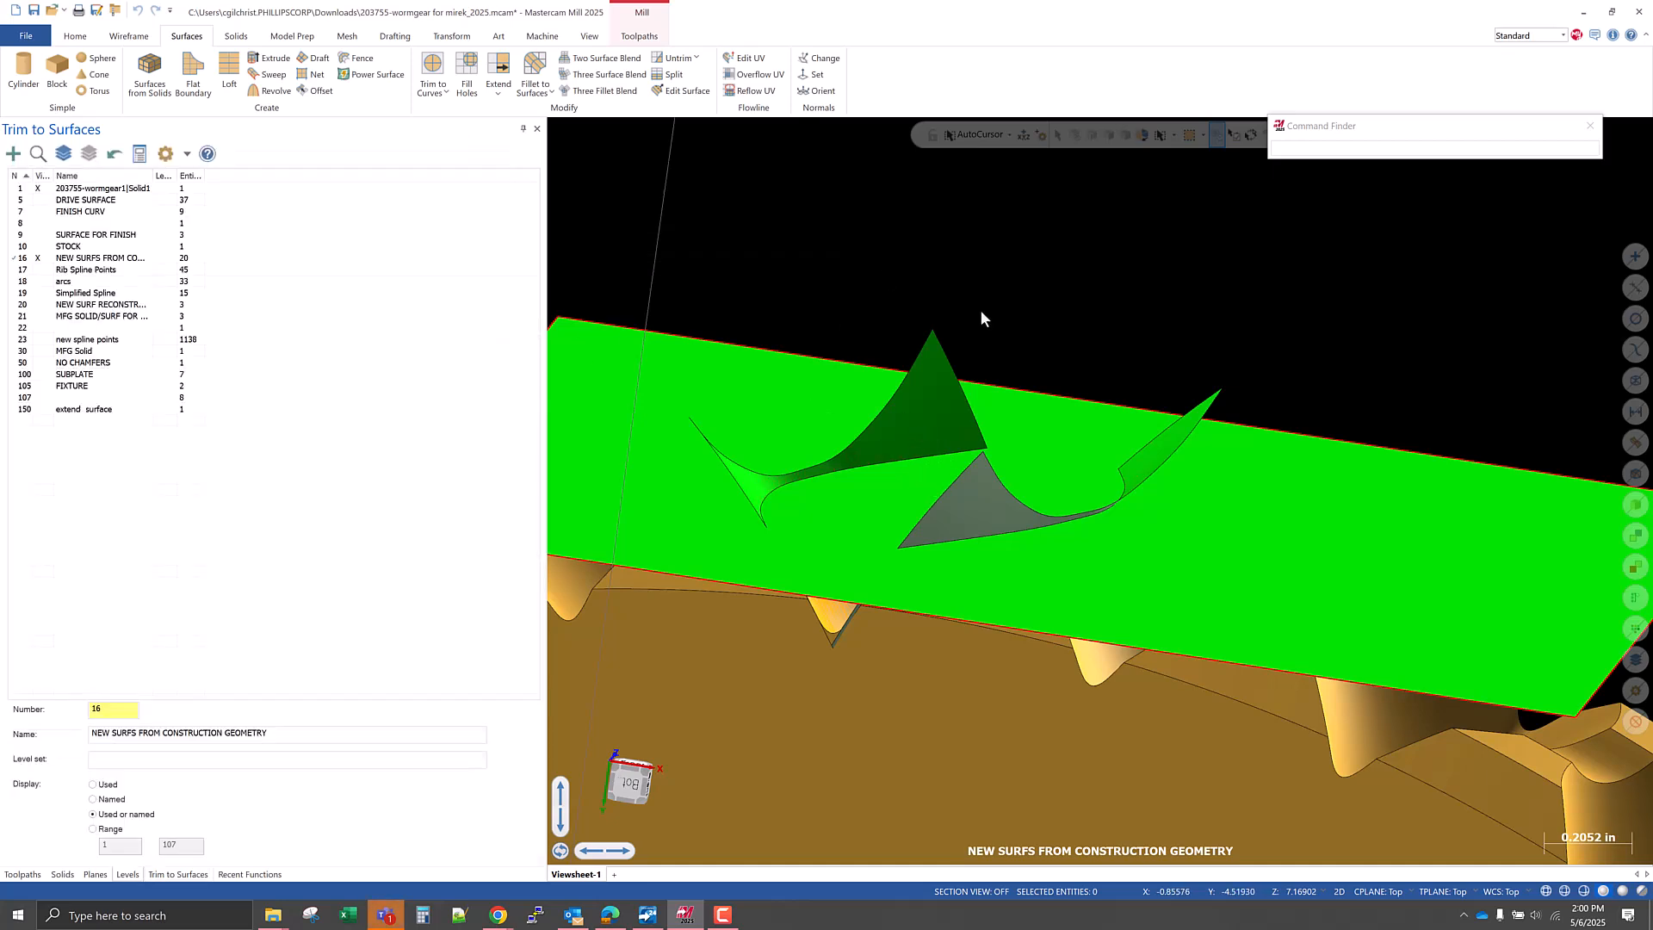
Delete the split flank pieces above the flat surface together with the flat surface and its border lines.
{"action": "left_click", "coordinate": [947, 410]}
{"action": "left_click", "coordinate": [1151, 439]}
{"action": "middle_click_drag", "start_coordinate": [1153, 440], "coordinate": [961, 547]}
{"action": "scroll", "coordinate": [1073, 398], "scroll_direction": "down", "scroll_amount": 3}
{"action": "left_click", "coordinate": [1320, 476]}
{"action": "left_click", "coordinate": [1345, 422]}
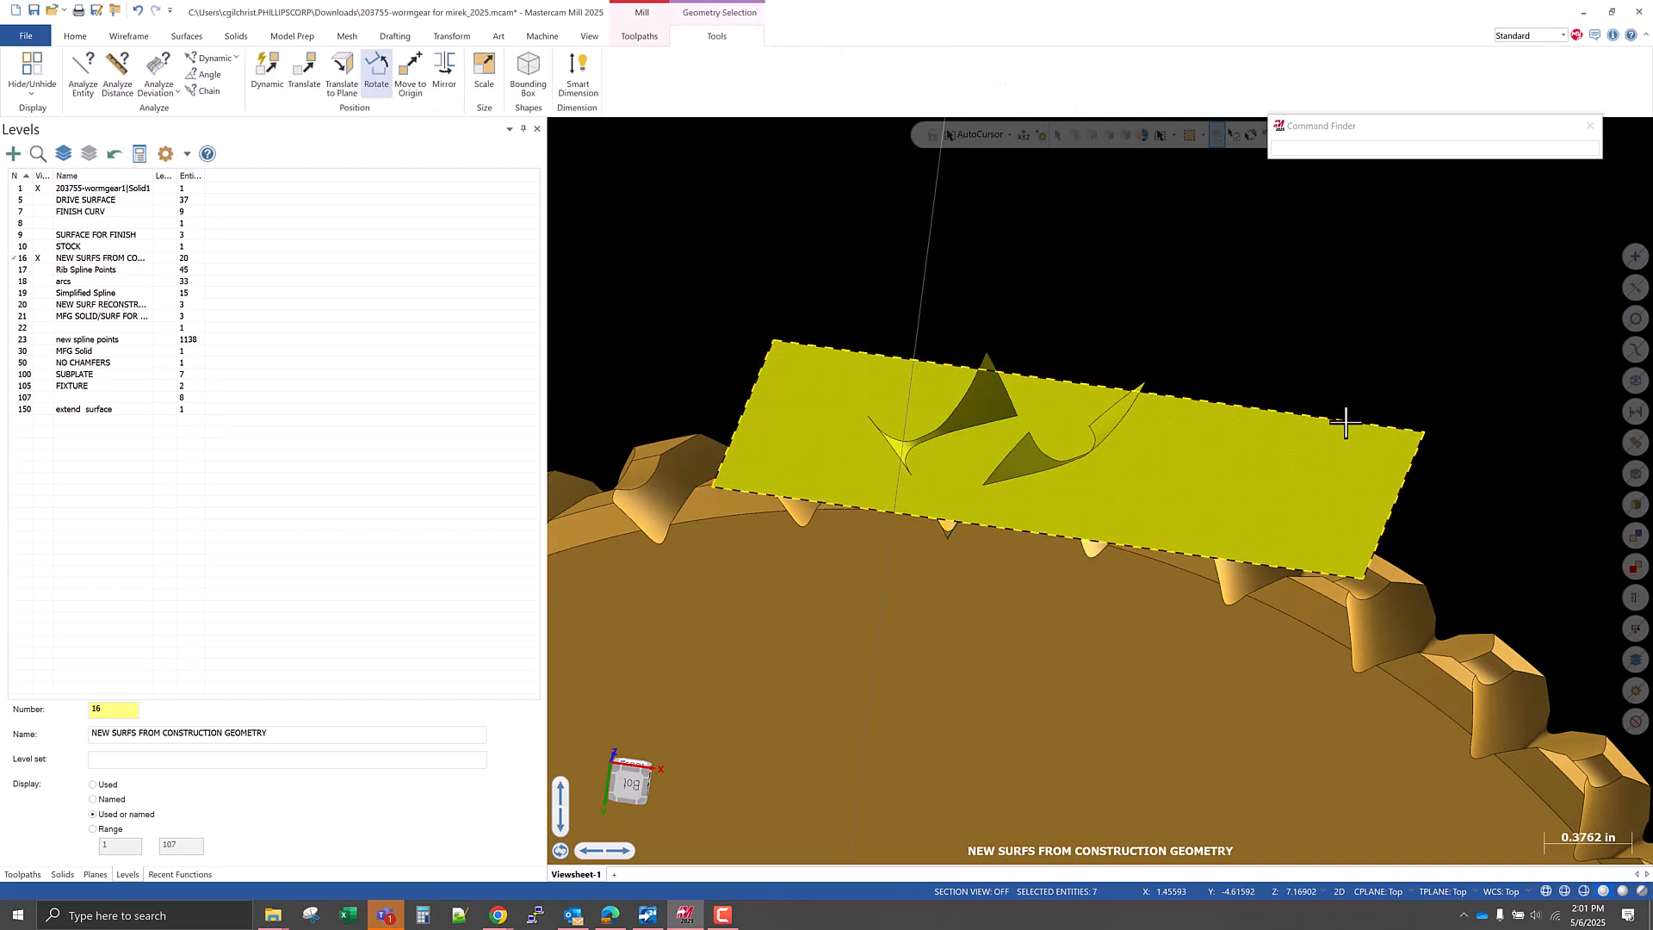
{"action": "key", "text": "Delete"}
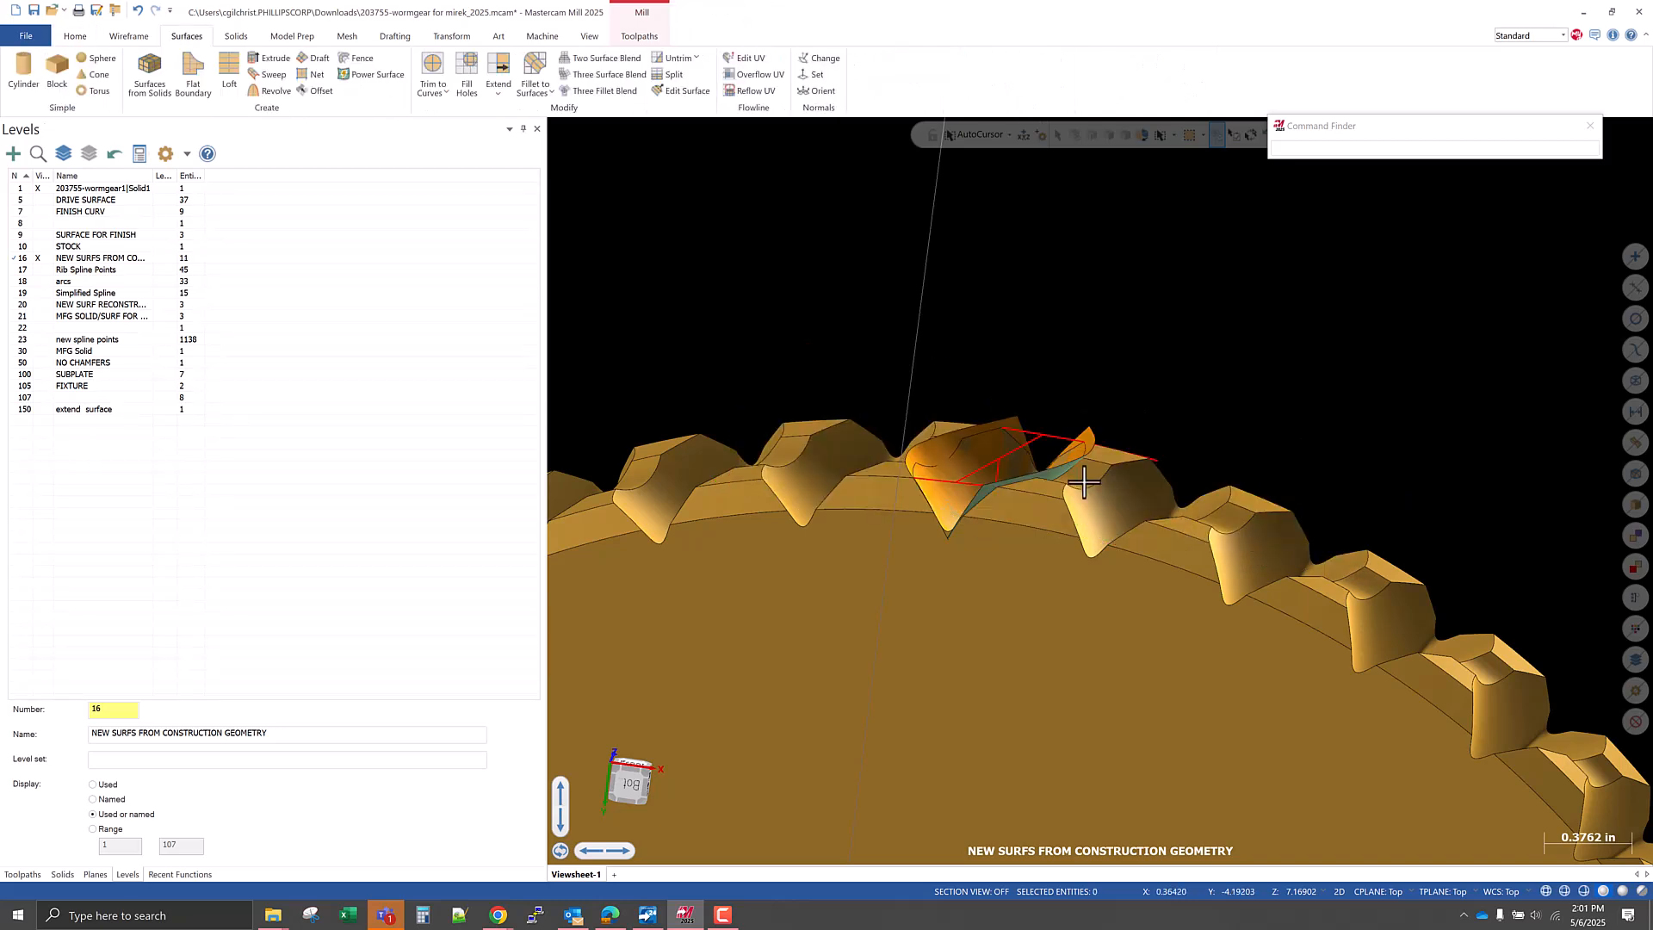
Examine how the trimmed flank surfaces sit against the gear tooth gap, including where they meet at its end.
{"action": "middle_click_drag", "start_coordinate": [902, 469], "coordinate": [975, 558]}
{"action": "scroll", "coordinate": [921, 587], "scroll_direction": "up", "scroll_amount": 3}
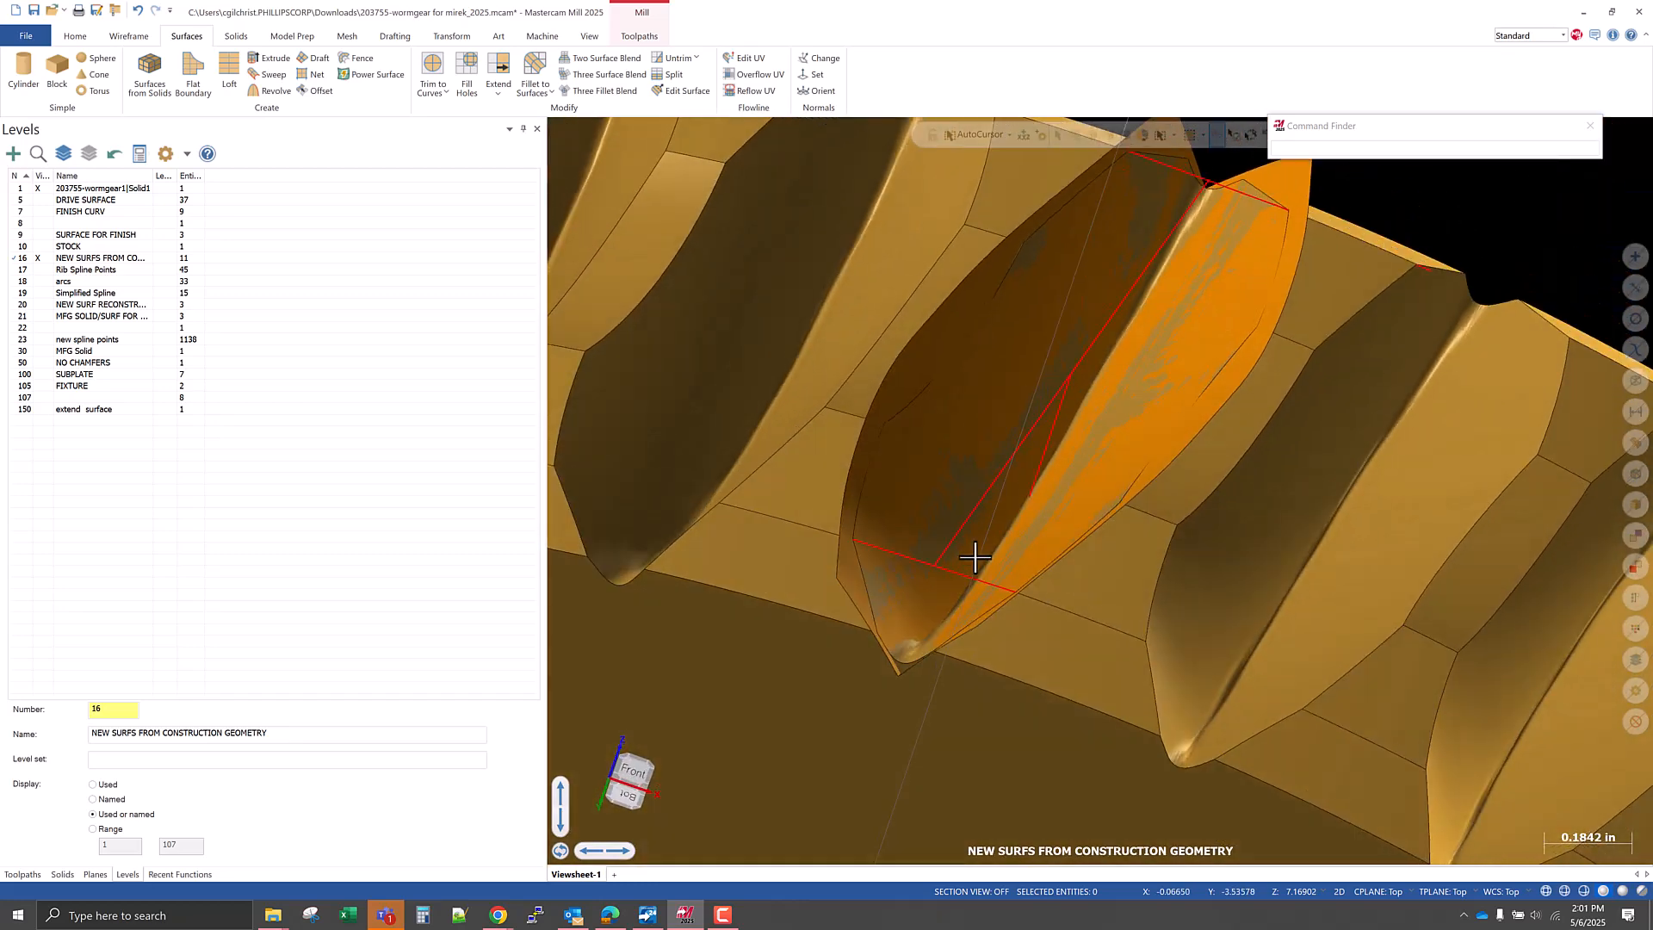
{"action": "middle_click_drag", "start_coordinate": [1079, 562], "coordinate": [1136, 238]}
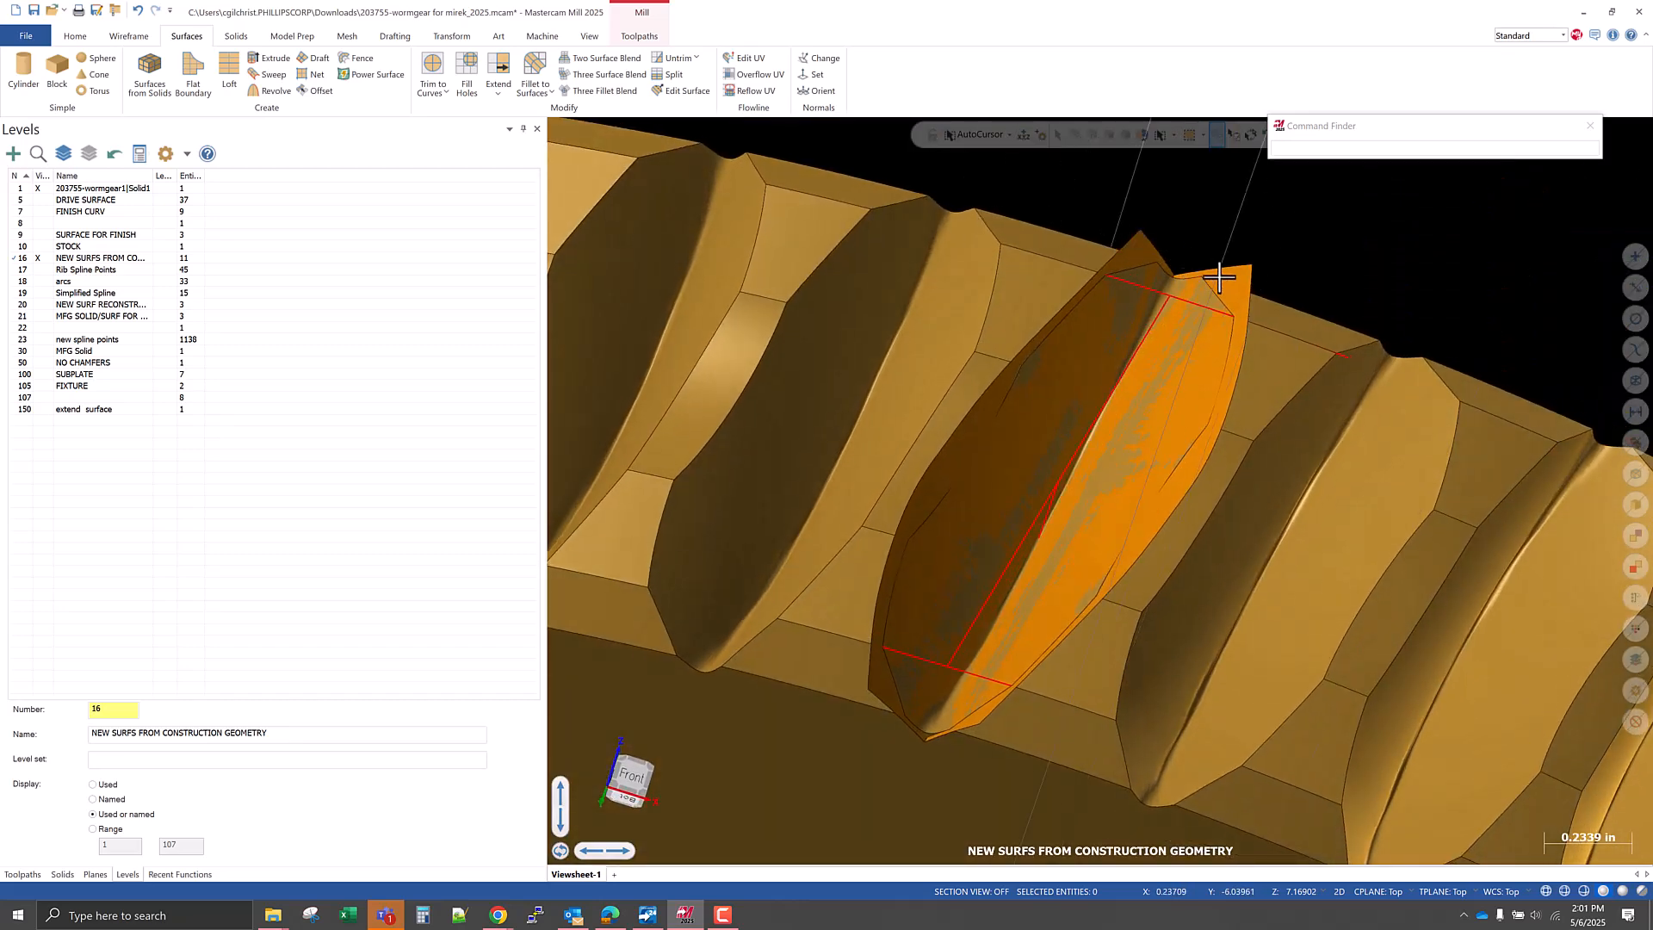
{"action": "scroll", "coordinate": [1175, 265], "scroll_direction": "up", "scroll_amount": 8}
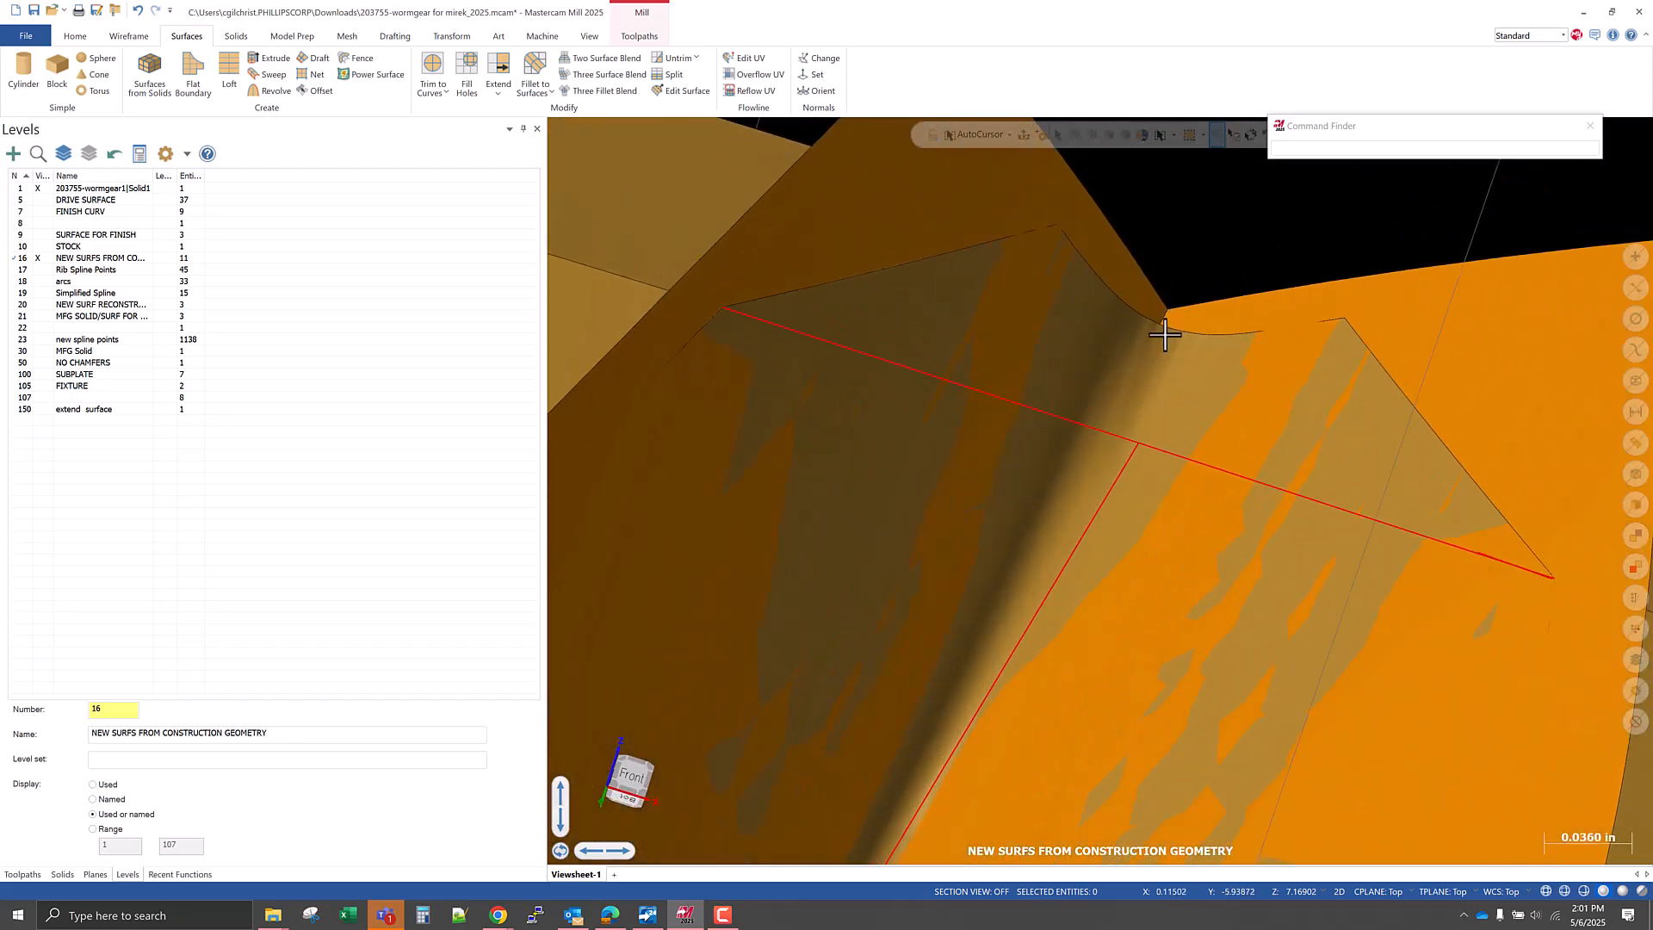
{"action": "middle_click_drag", "start_coordinate": [1141, 383], "coordinate": [1046, 389]}
{"action": "scroll", "coordinate": [1099, 340], "scroll_direction": "down", "scroll_amount": 3}
{"action": "scroll", "coordinate": [933, 570], "scroll_direction": "down", "scroll_amount": 3}
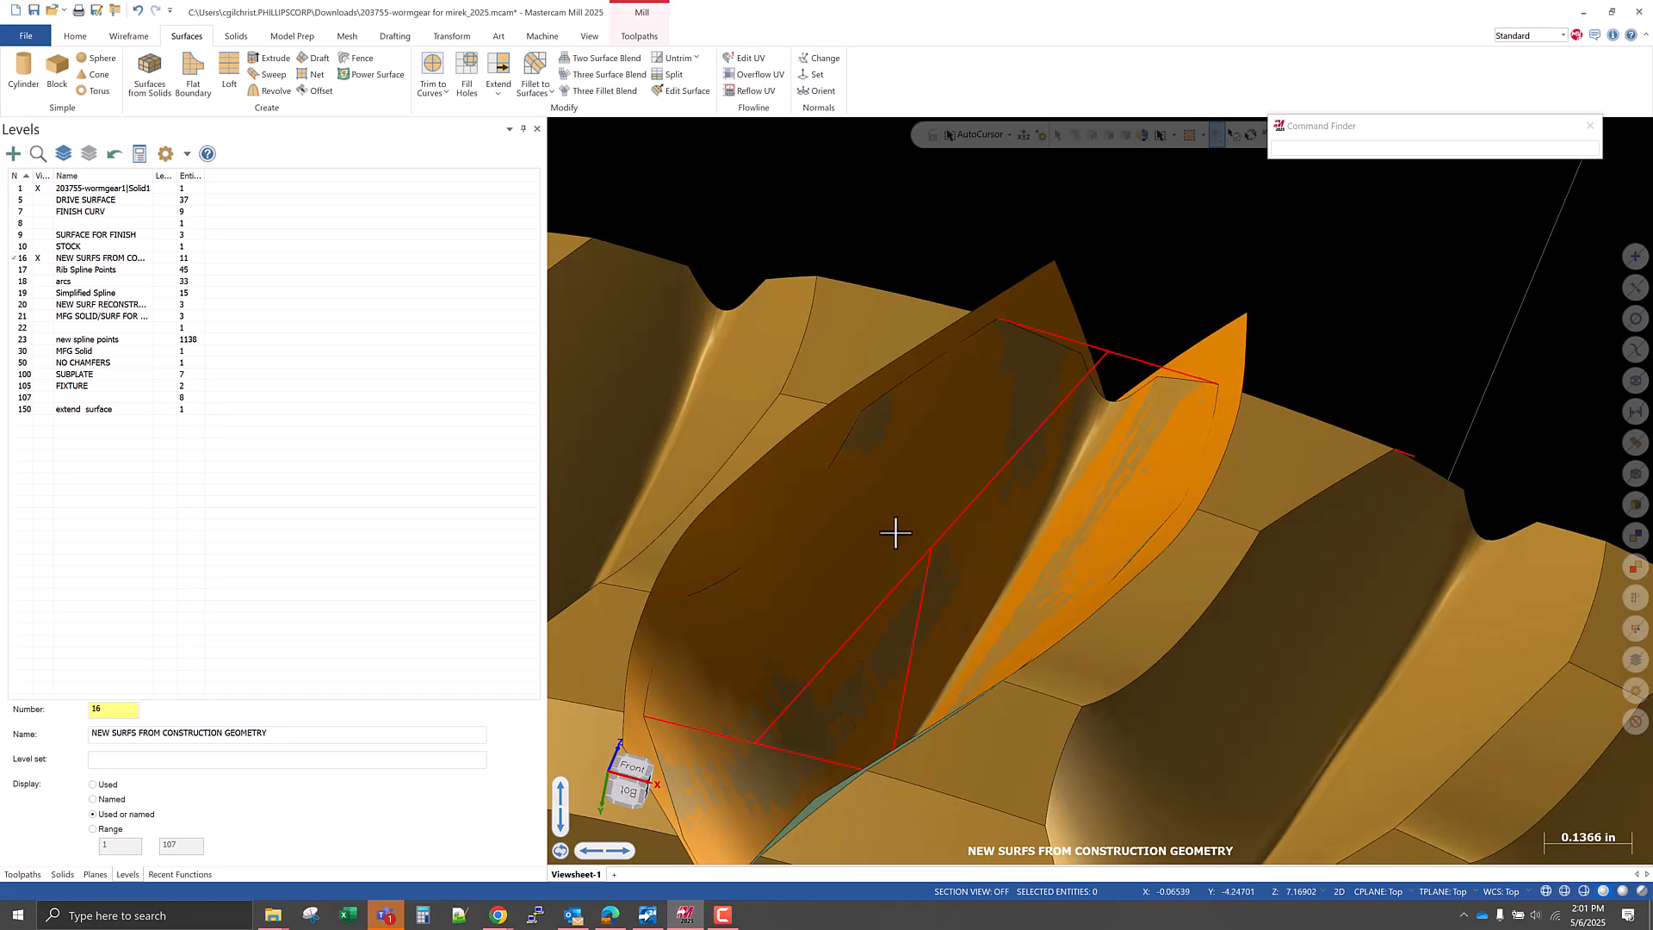
{"action": "middle_click_drag", "start_coordinate": [1005, 499], "coordinate": [952, 513]}
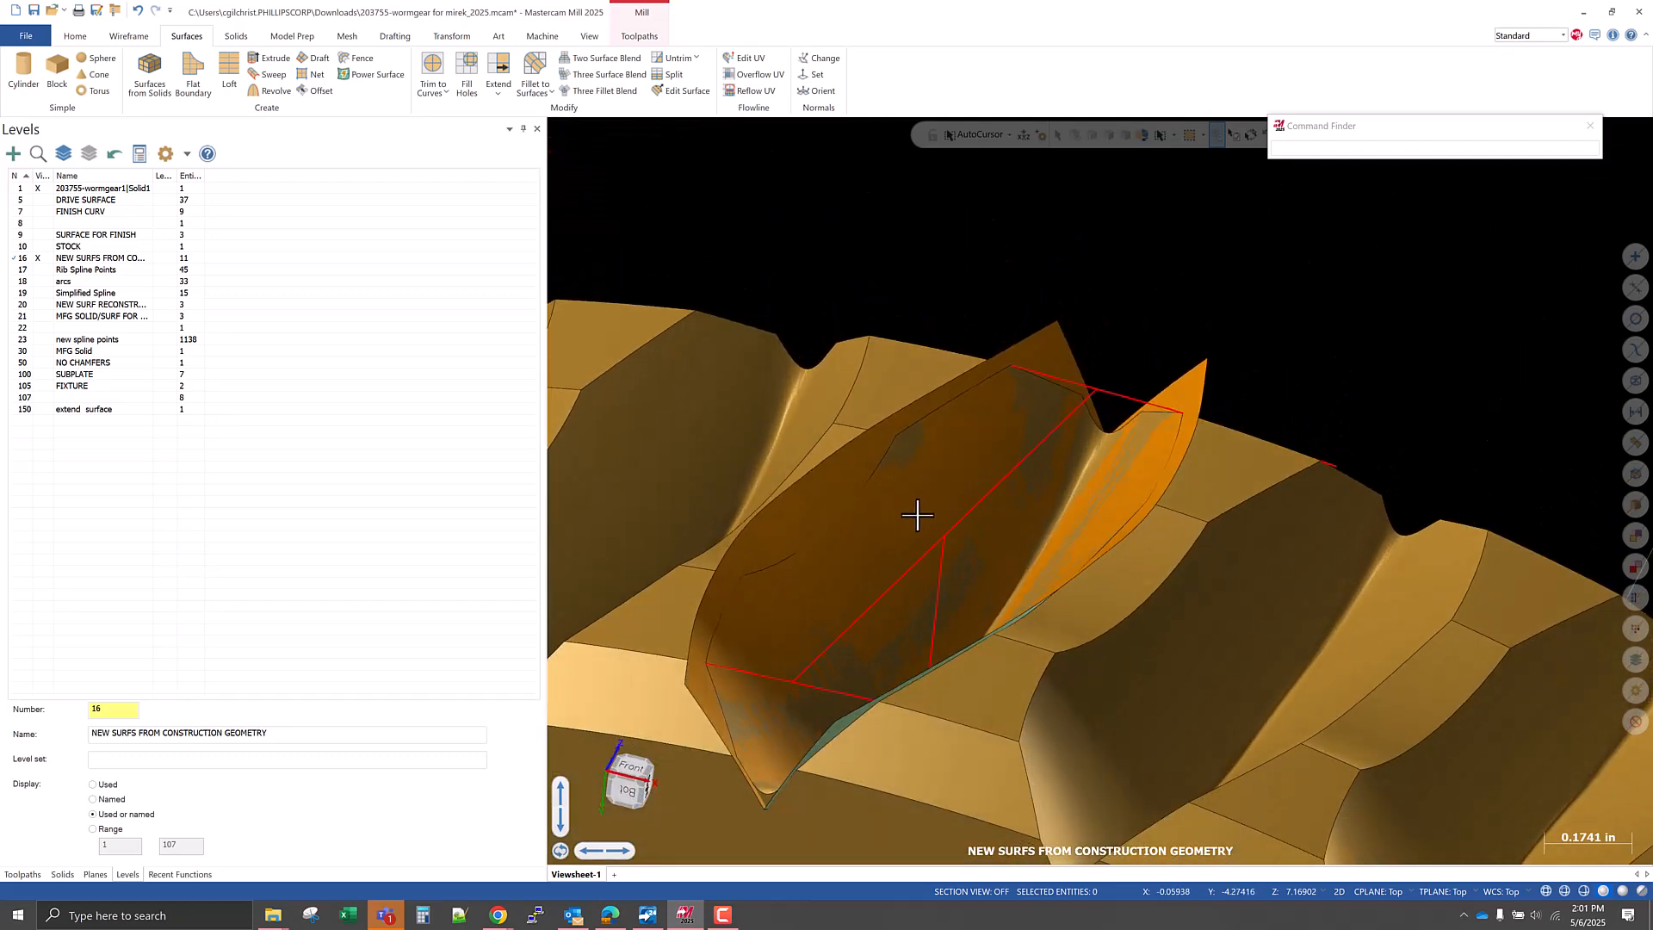
Save the part file and create active level 15 named NEW SURF TOP BOUNDARY.
{"action": "left_click", "coordinate": [34, 10]}
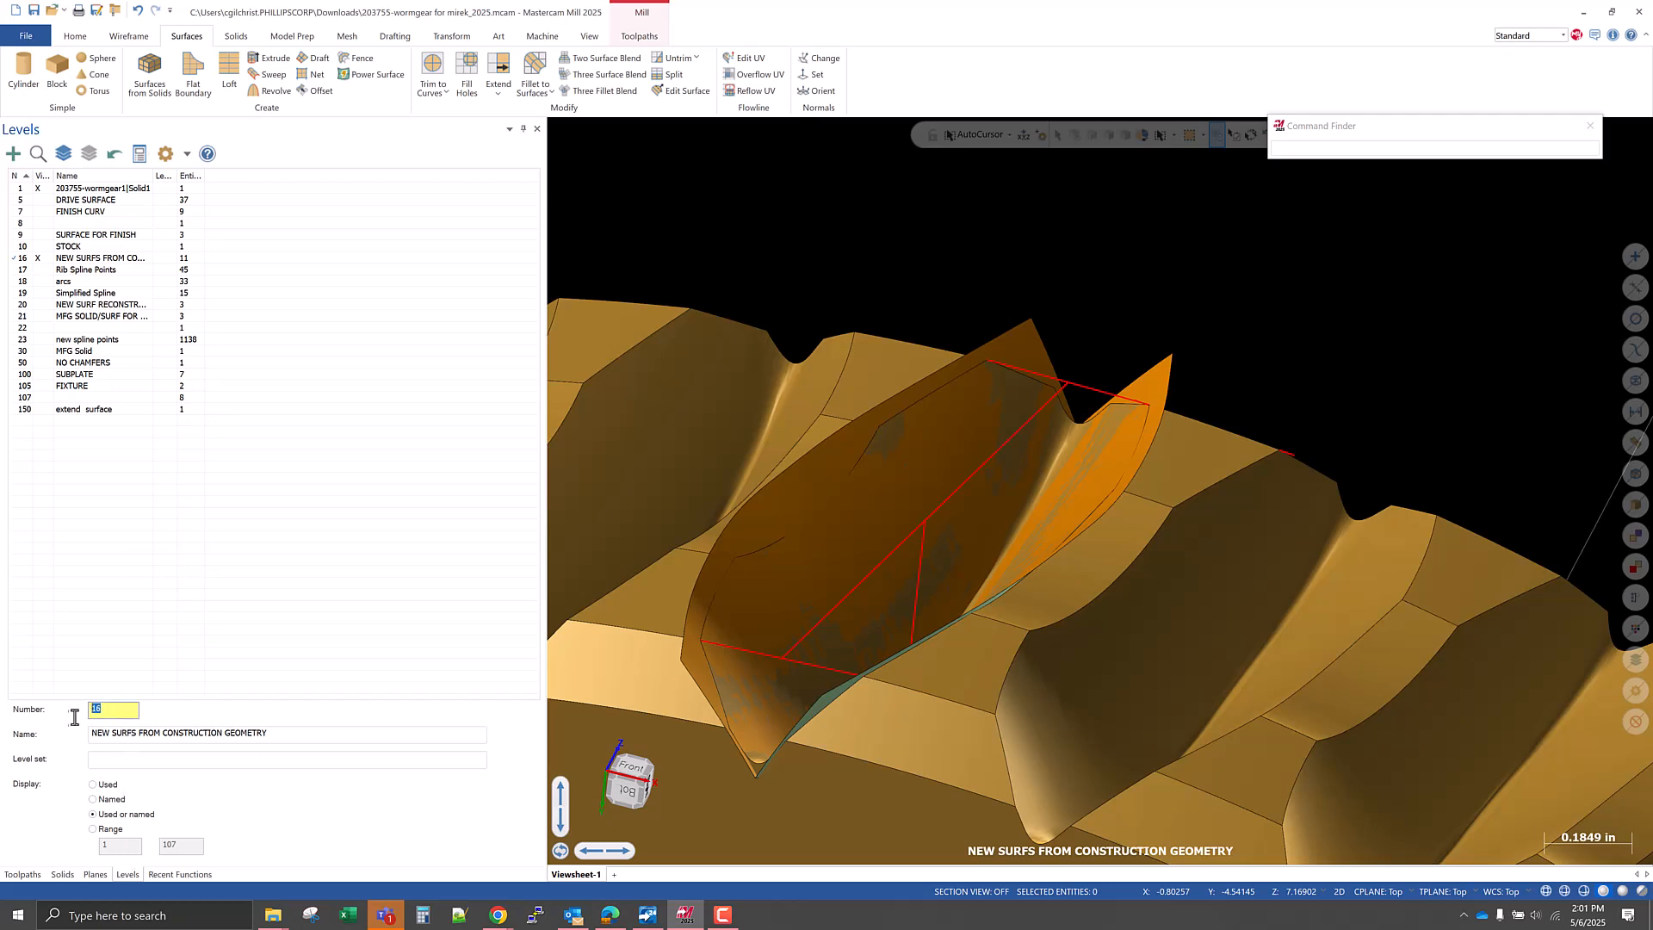
{"action": "type", "text": "5"}
{"action": "key", "text": "Return"}
{"action": "type", "text": "NEW SURF "}
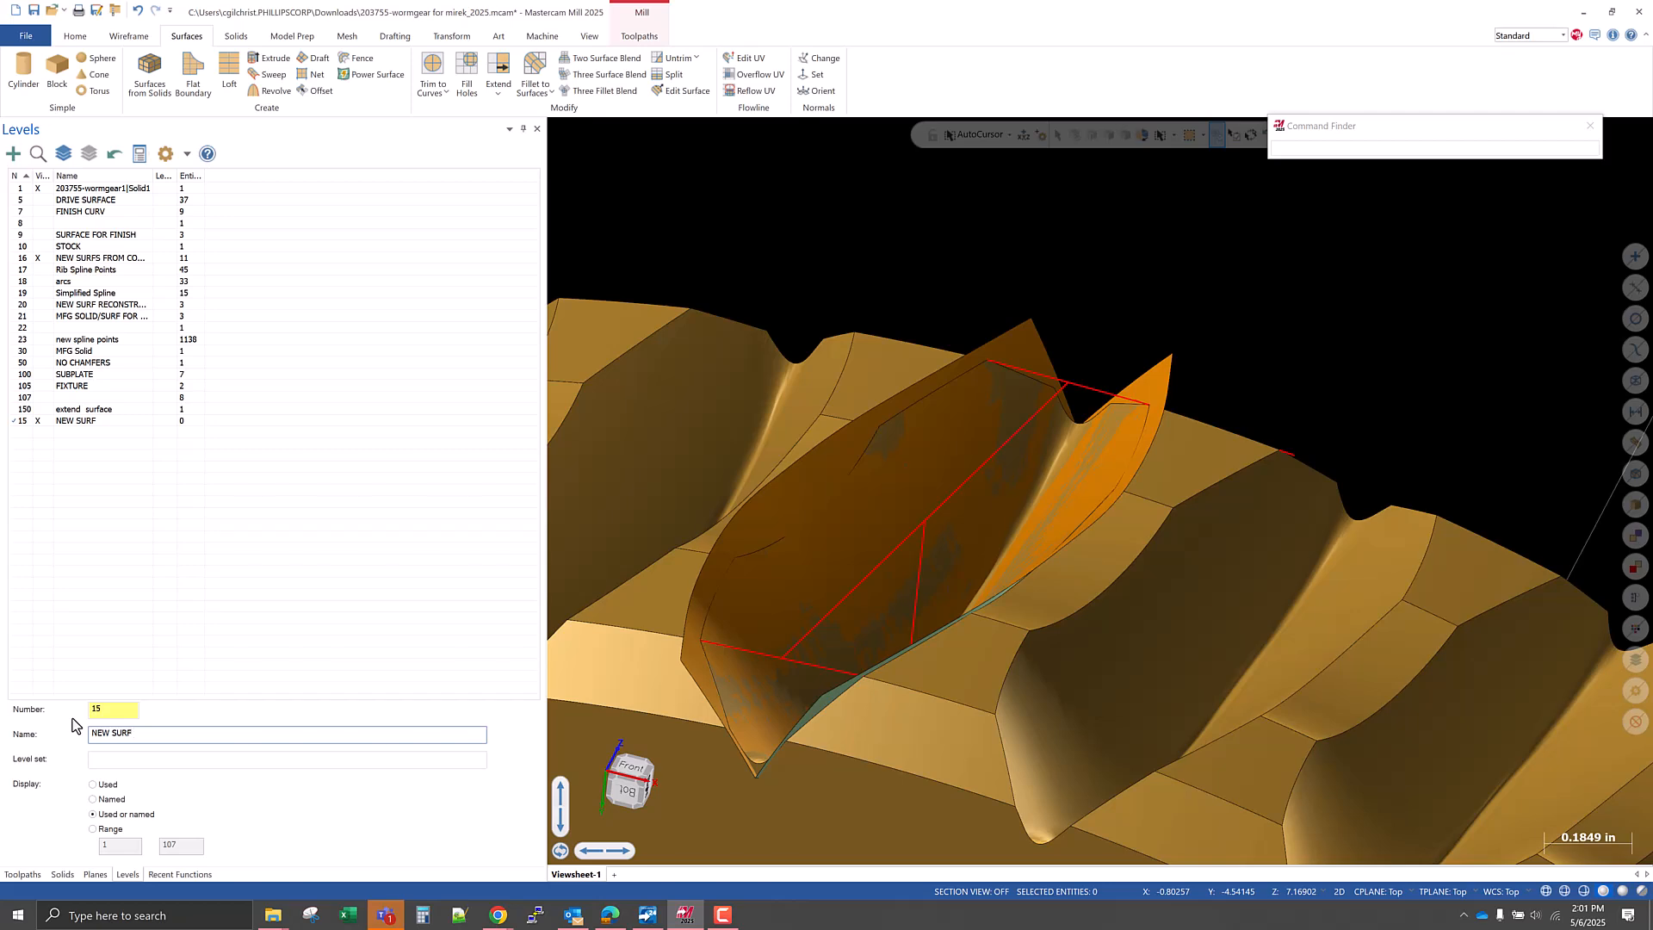
{"action": "type", "text": "T"}
{"action": "type", "text": "TOP "}
{"action": "type", "text": "BOUNDARY"}
{"action": "key", "text": "Return"}
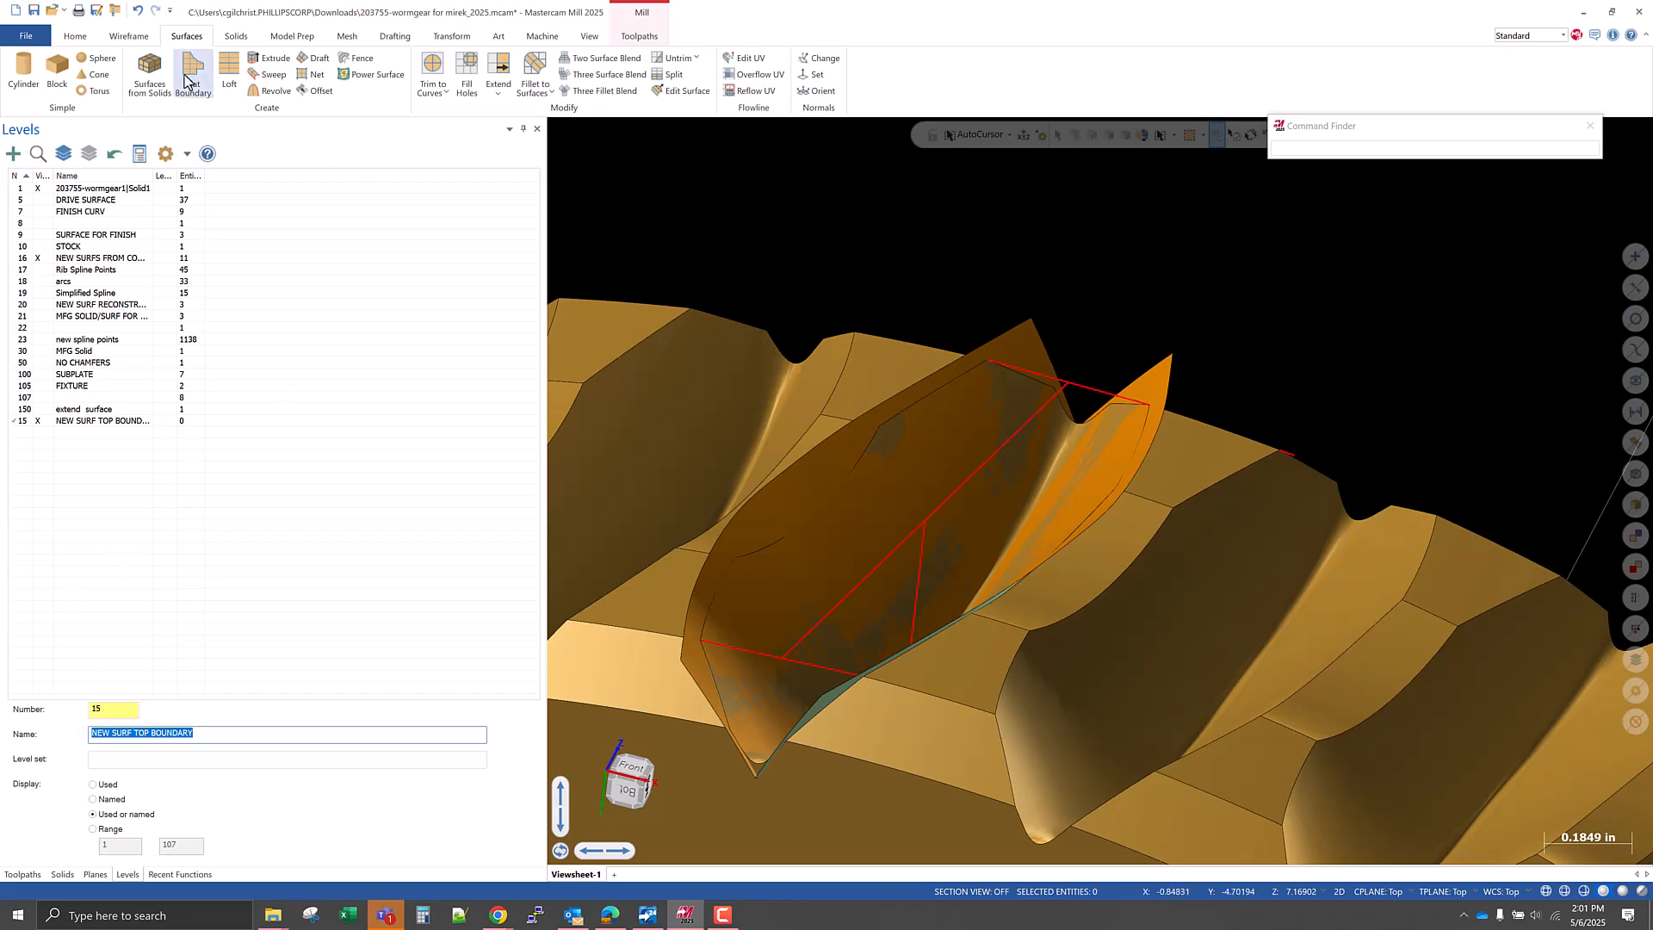
Set the wireframe color for new geometry to the standard blue.
{"action": "left_click", "coordinate": [142, 39]}
{"action": "right_click", "coordinate": [858, 231]}
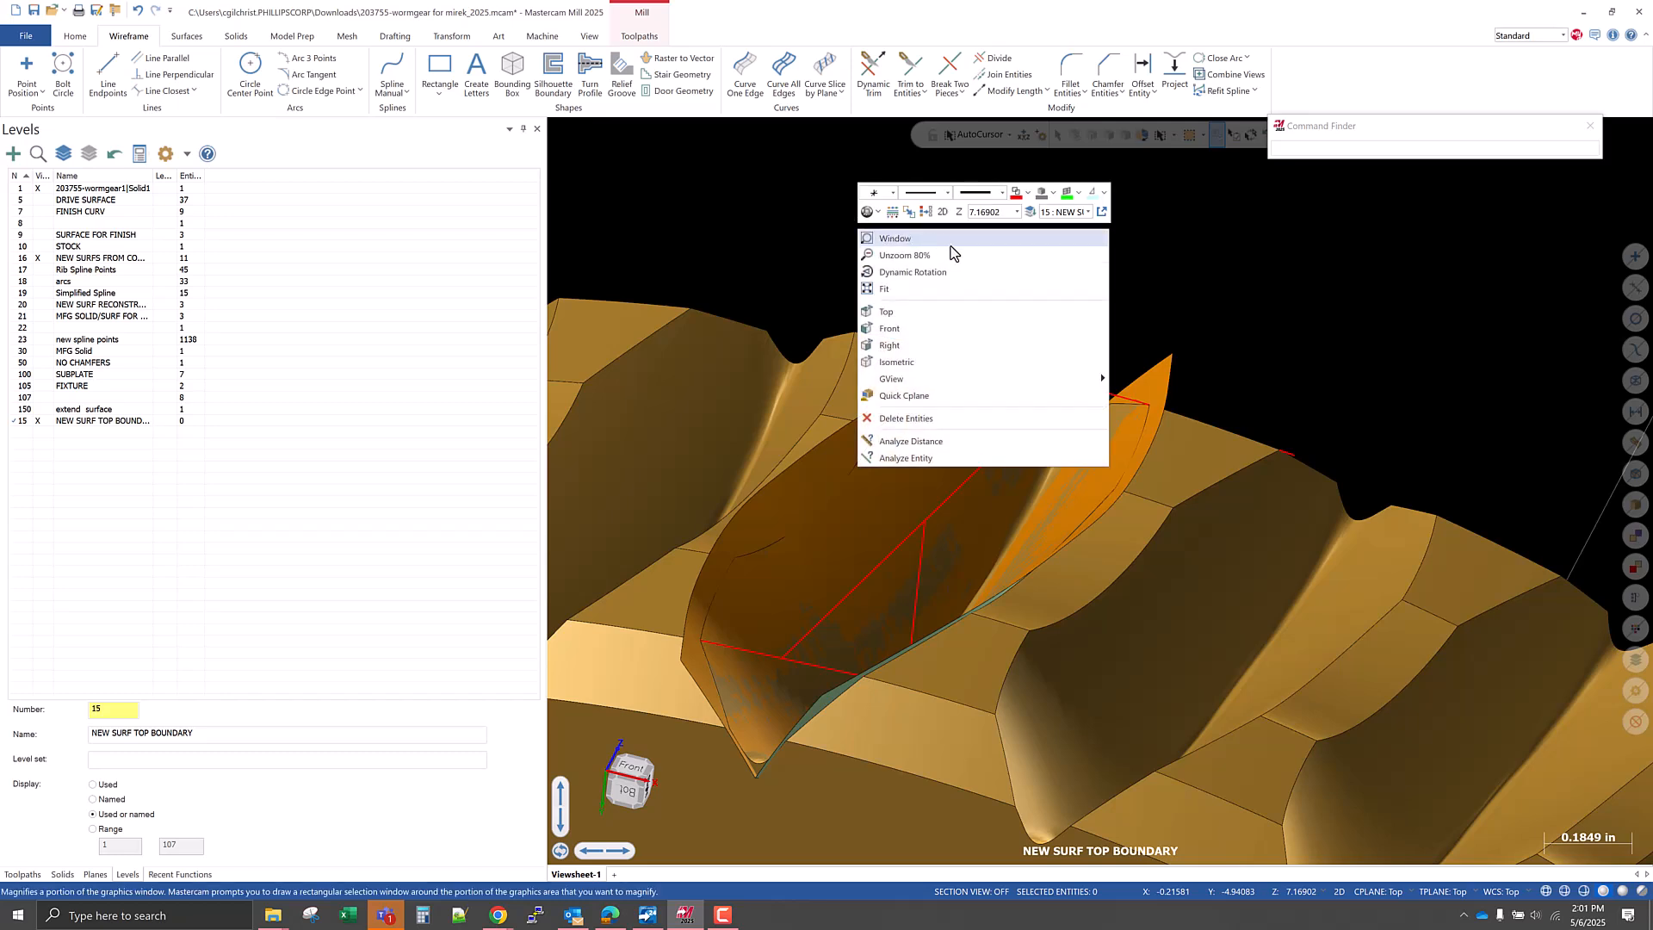
{"action": "left_click", "coordinate": [1021, 192]}
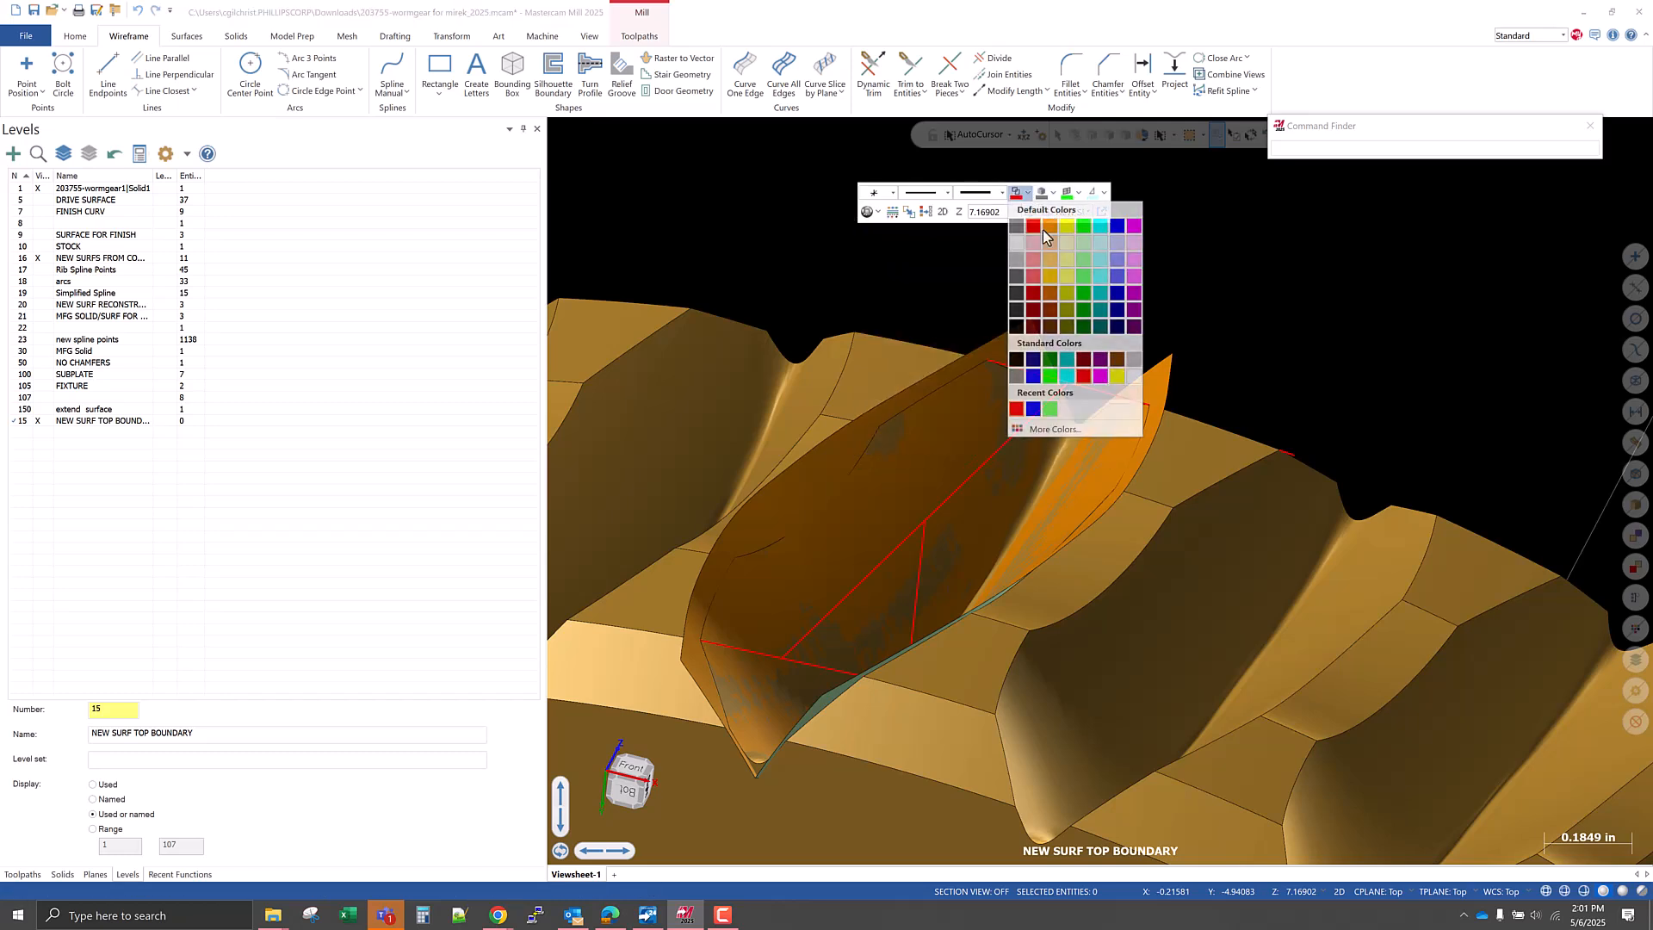
{"action": "left_click", "coordinate": [1033, 379]}
Create a curve on the outer top edge of the left flank surface and switch construction to 3D mode.
{"action": "left_click", "coordinate": [745, 76]}
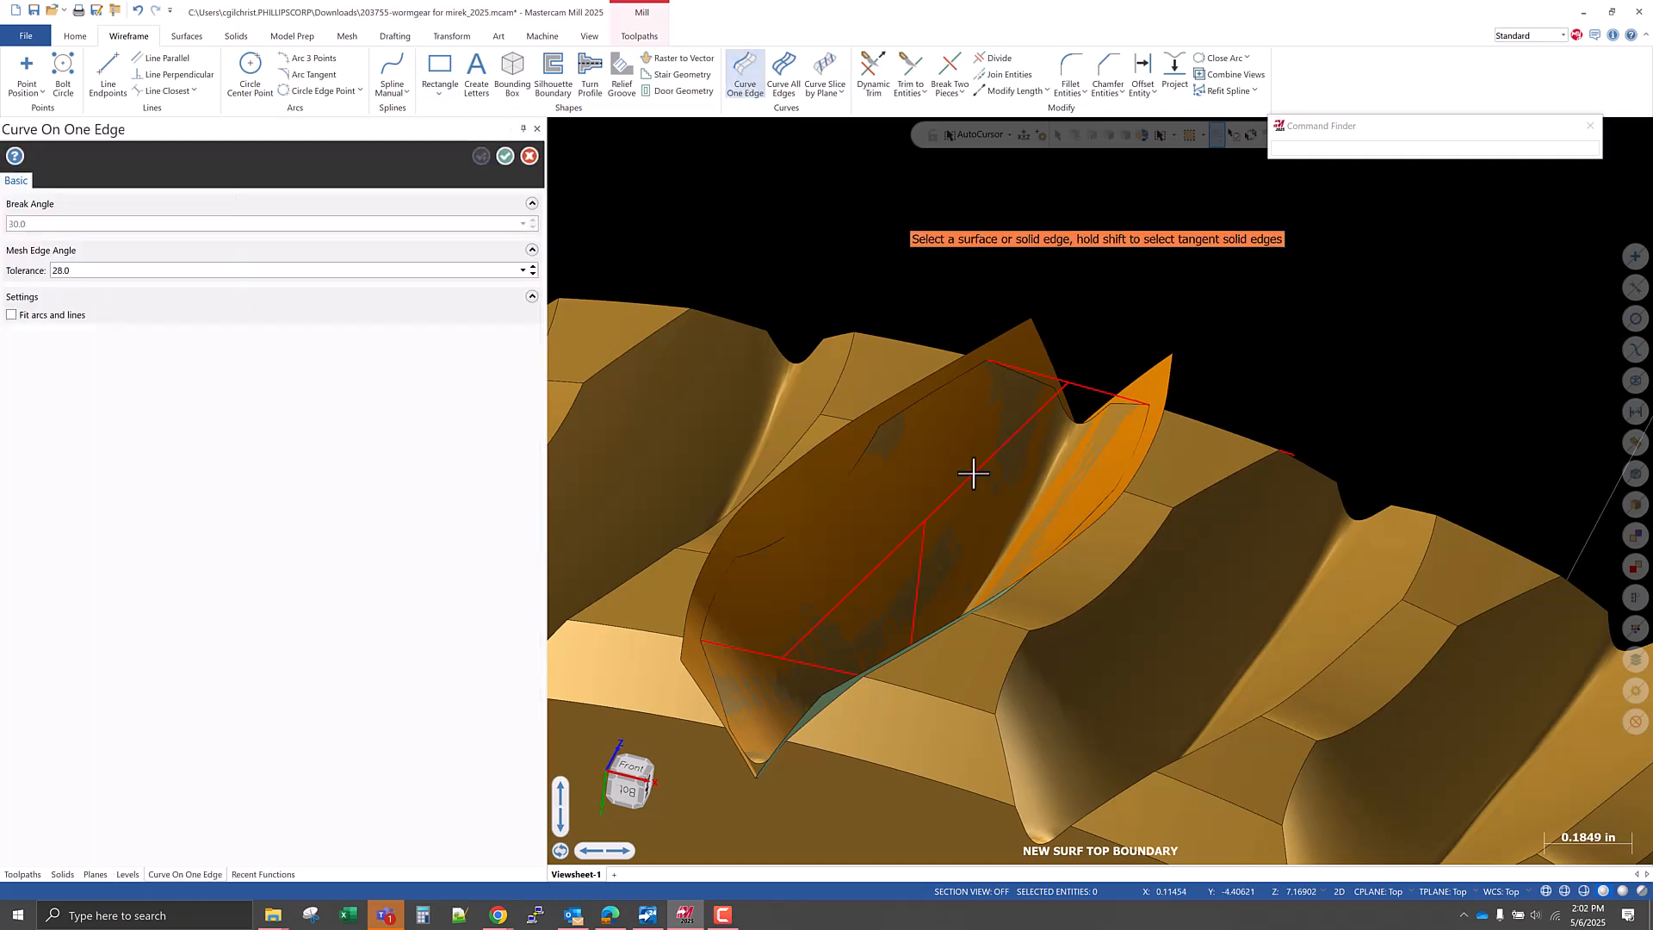
{"action": "left_click", "coordinate": [823, 467]}
{"action": "left_click", "coordinate": [792, 443]}
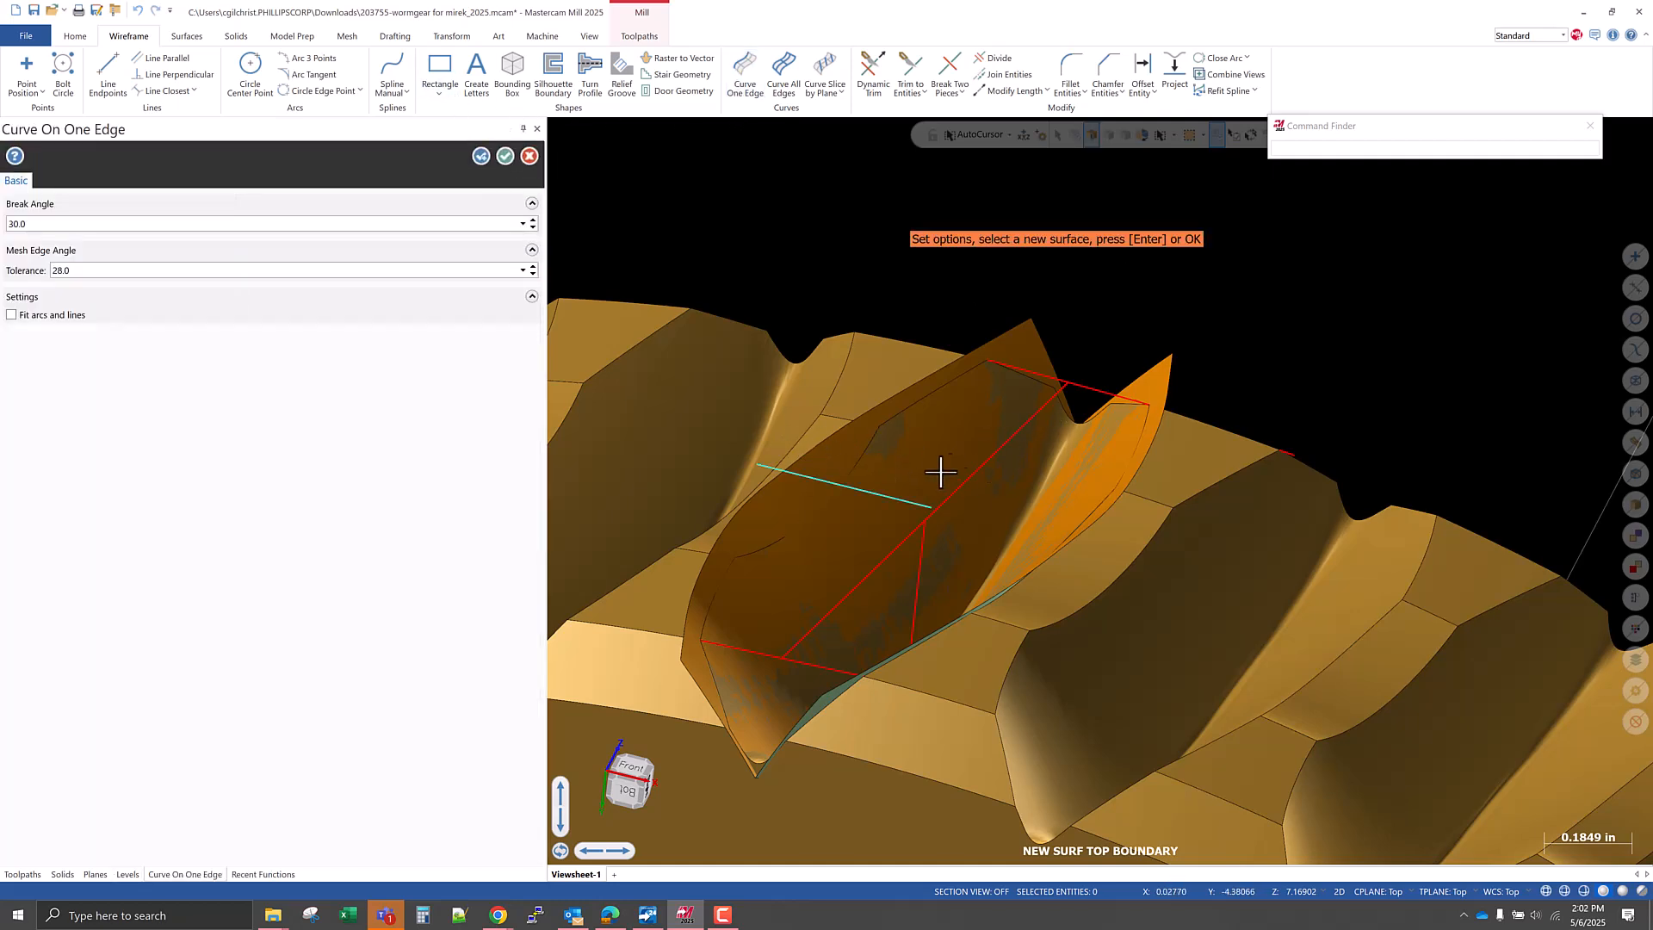
{"action": "right_click", "coordinate": [958, 279]}
{"action": "left_click", "coordinate": [1045, 259]}
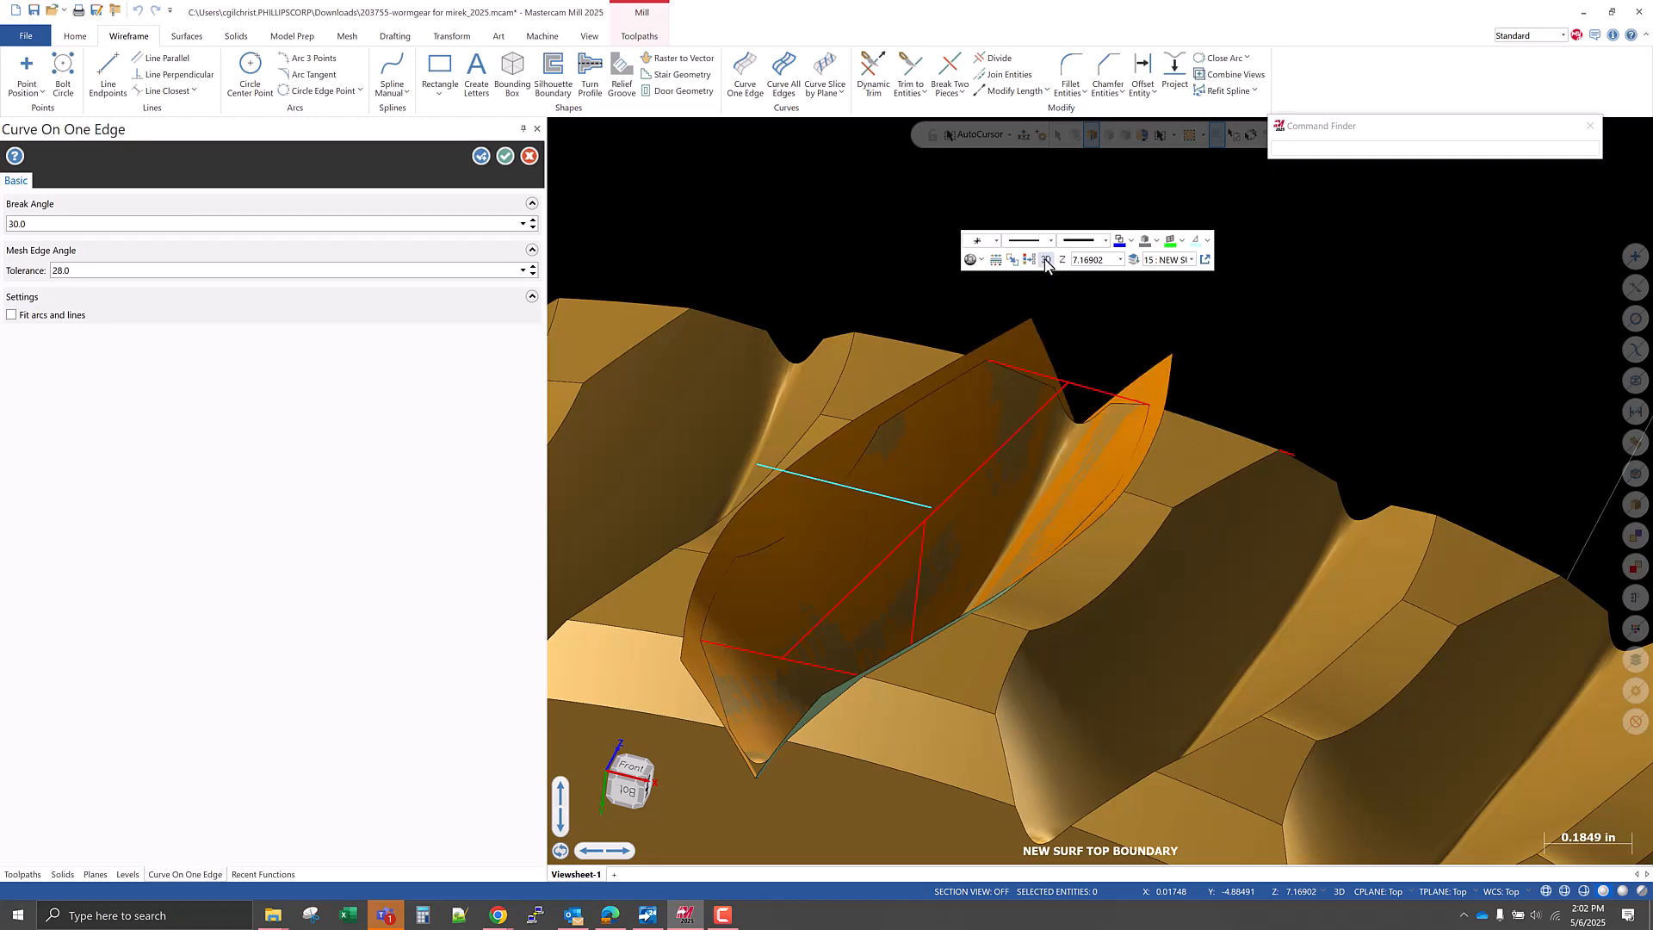
{"action": "scroll", "coordinate": [1059, 380], "scroll_direction": "down", "scroll_amount": 5}
{"action": "scroll", "coordinate": [1331, 396], "scroll_direction": "up", "scroll_amount": 4}
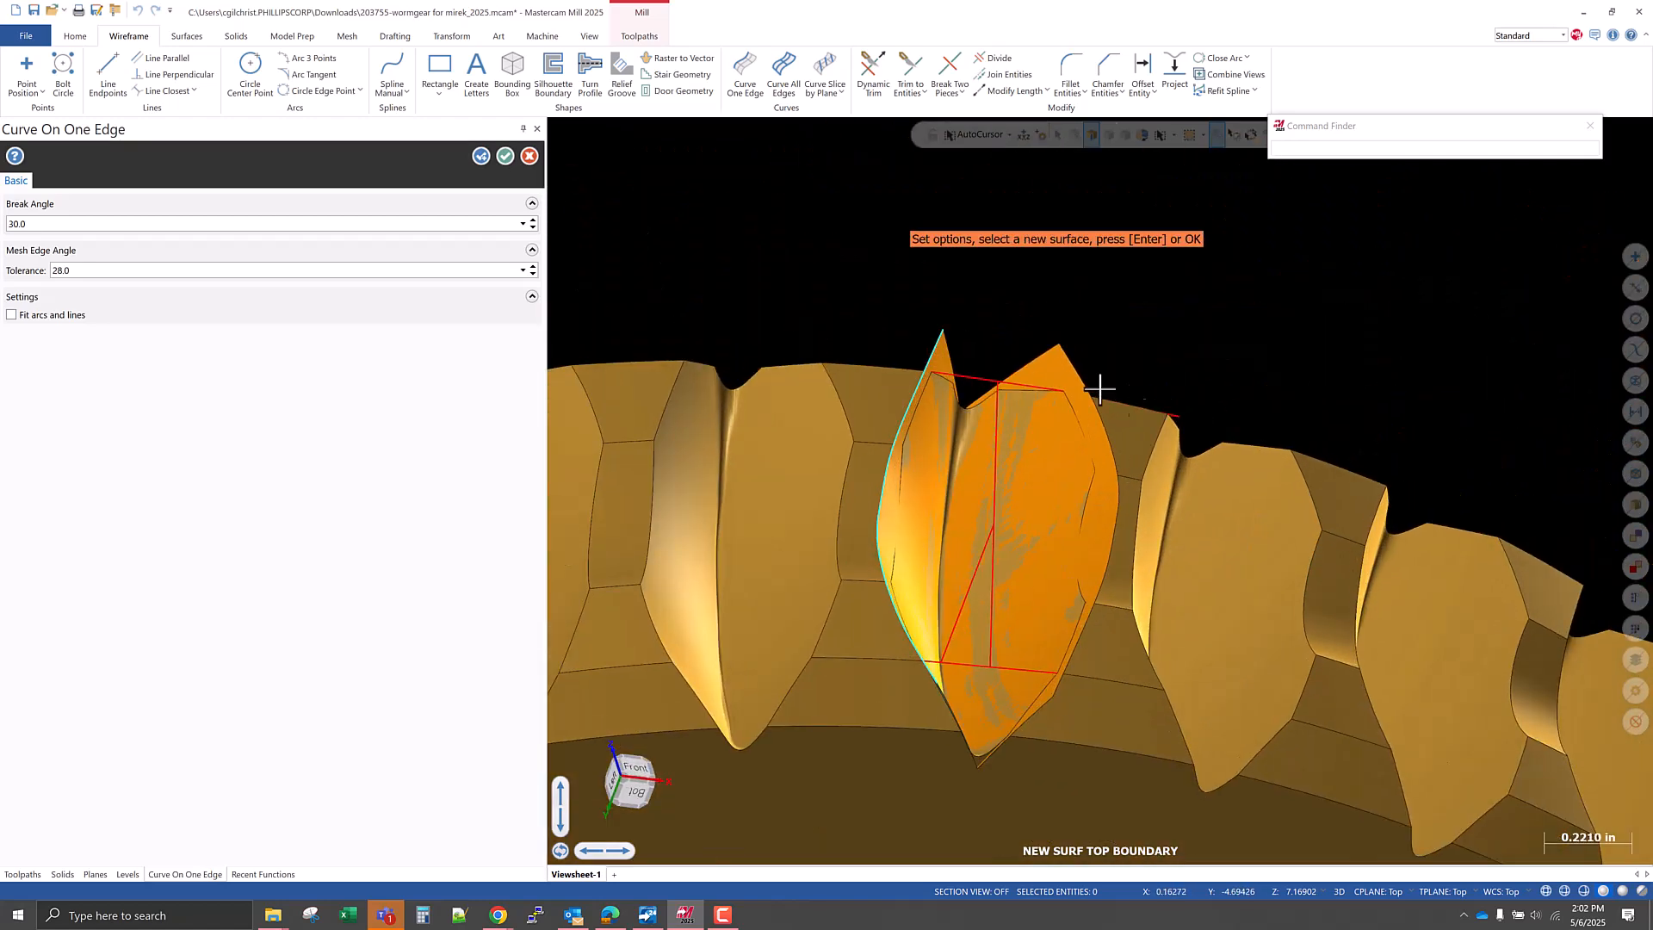
Create a matching curve on the outer top edge of the right flank surface and finish Curve On One Edge.
{"action": "left_click", "coordinate": [1052, 365]}
{"action": "left_click", "coordinate": [1098, 367]}
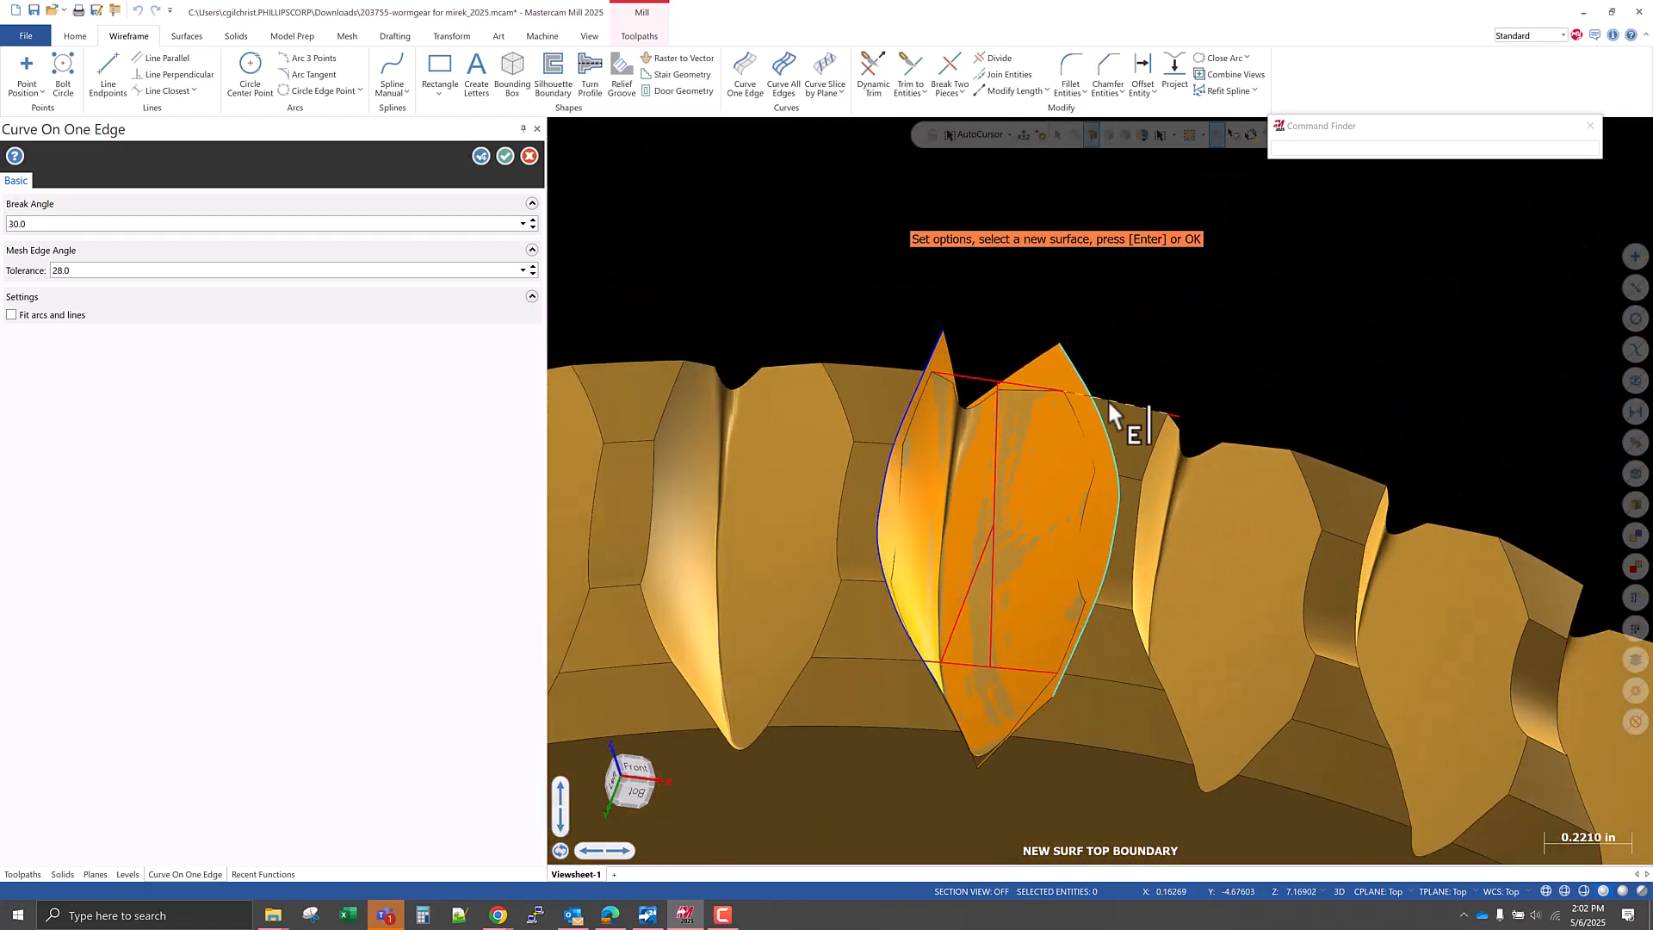
{"action": "scroll", "coordinate": [1119, 381], "scroll_direction": "down", "scroll_amount": 4}
{"action": "middle_click_drag", "start_coordinate": [1094, 399], "coordinate": [1118, 413]}
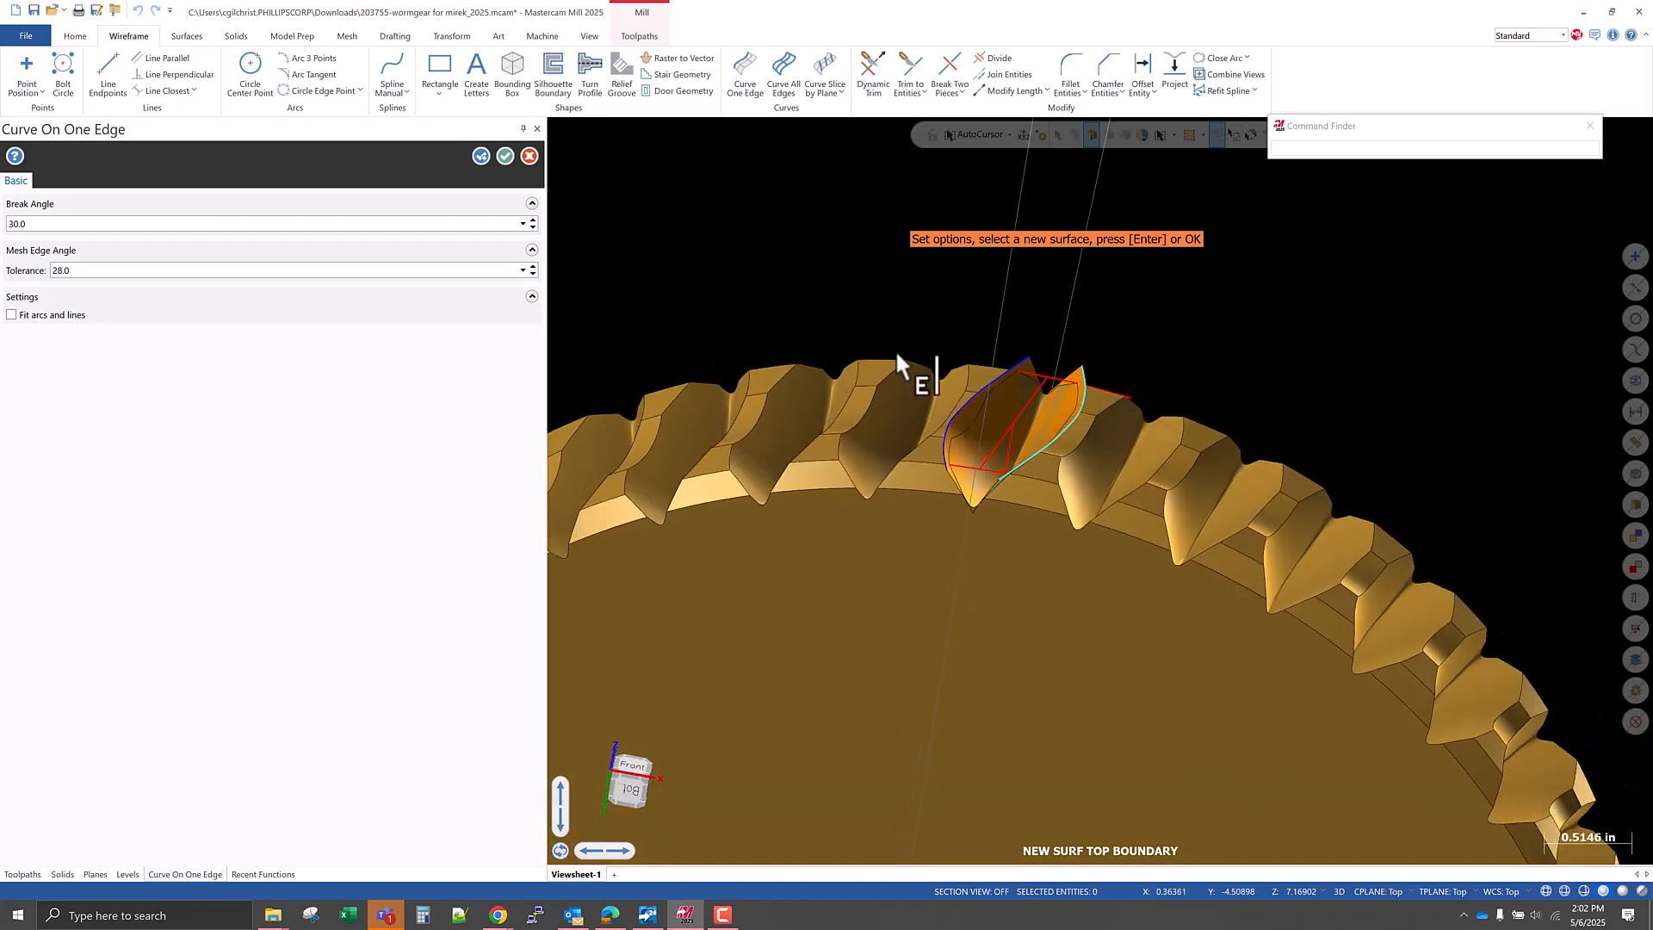
{"action": "left_click", "coordinate": [506, 156]}
Try a fillet between the two flank boundary curves, turning off entity trimming and setting the radius to 0.125.
{"action": "scroll", "coordinate": [1025, 384], "scroll_direction": "up", "scroll_amount": 7}
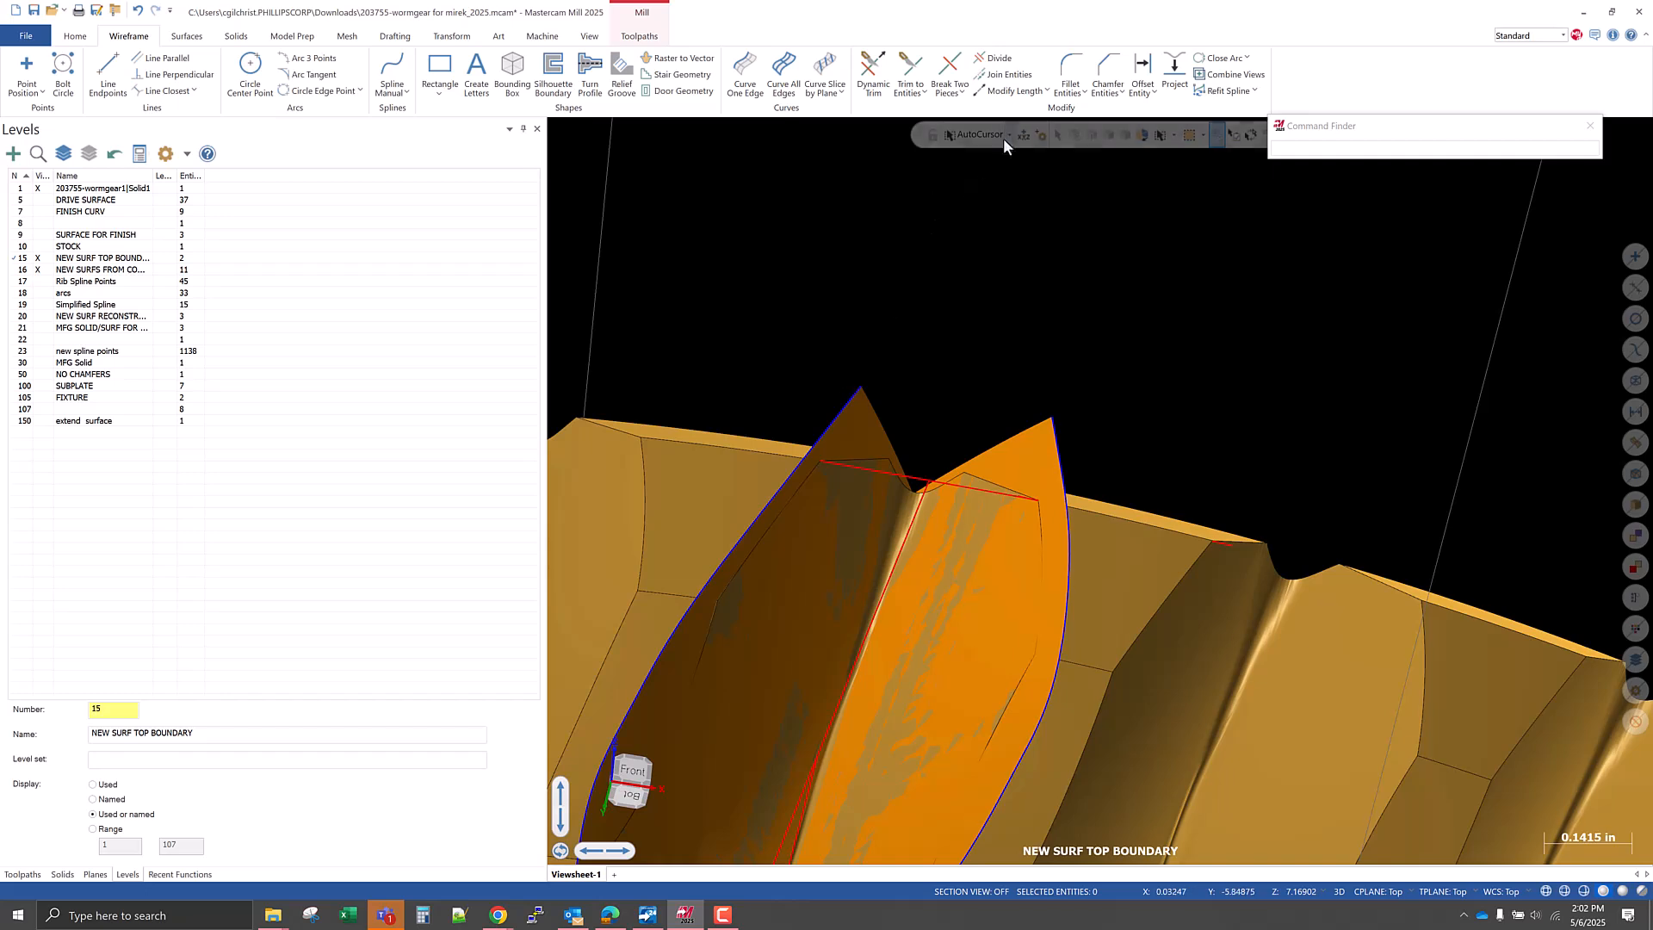
{"action": "left_click", "coordinate": [1070, 77]}
{"action": "left_click", "coordinate": [849, 401]}
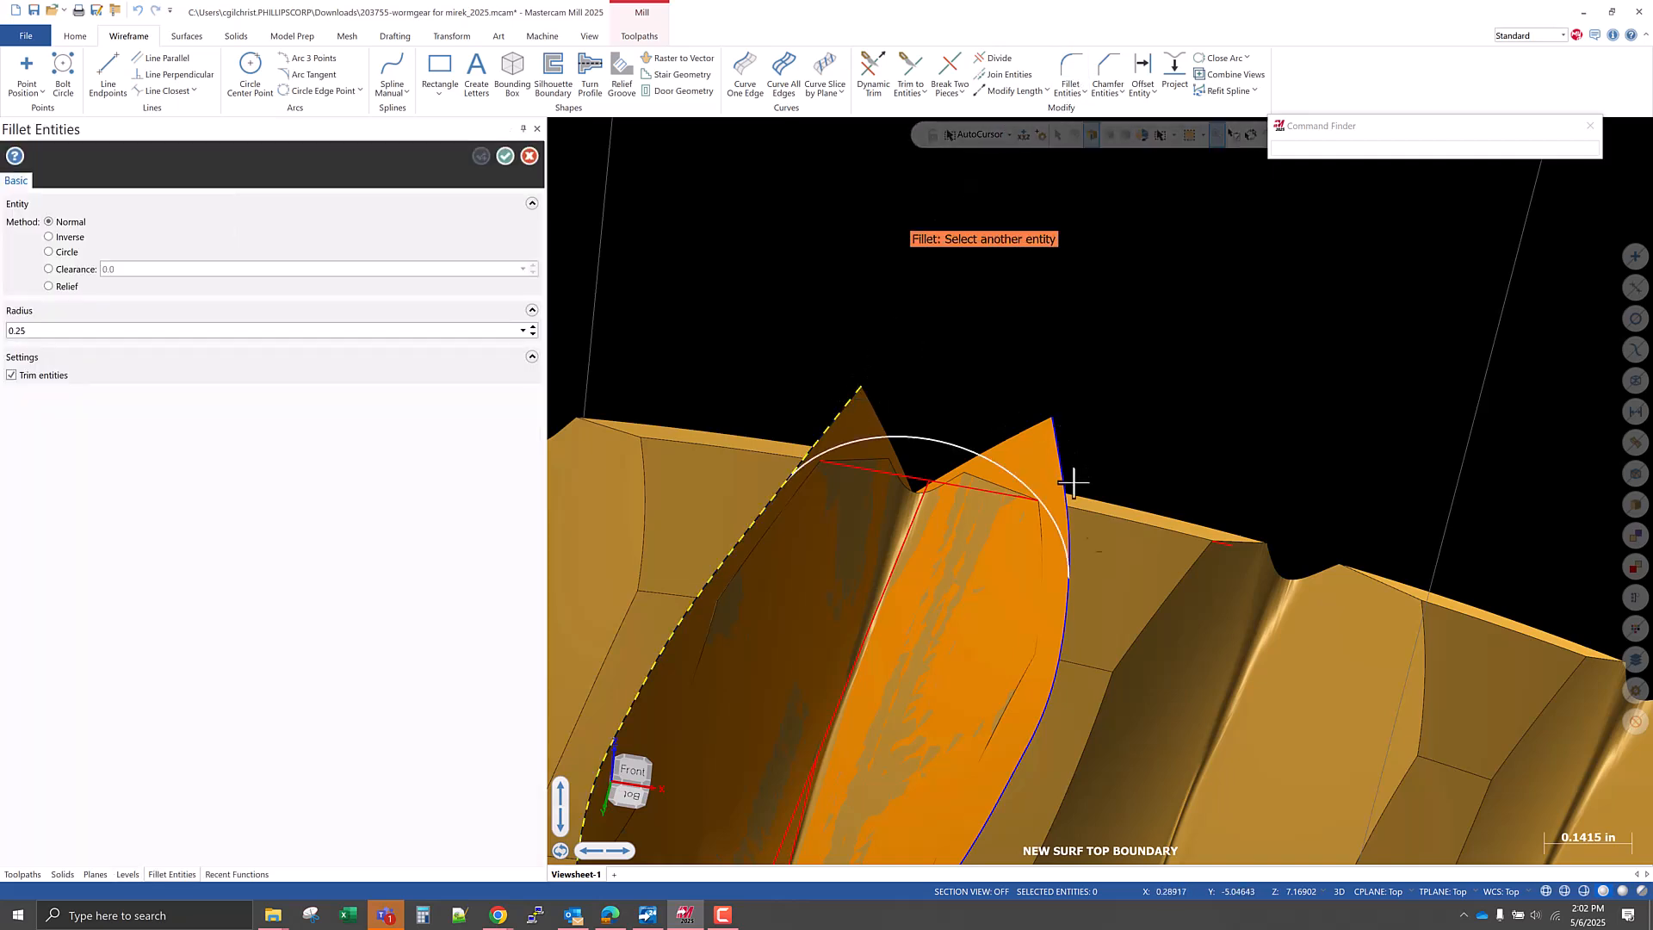
{"action": "left_click", "coordinate": [1065, 625]}
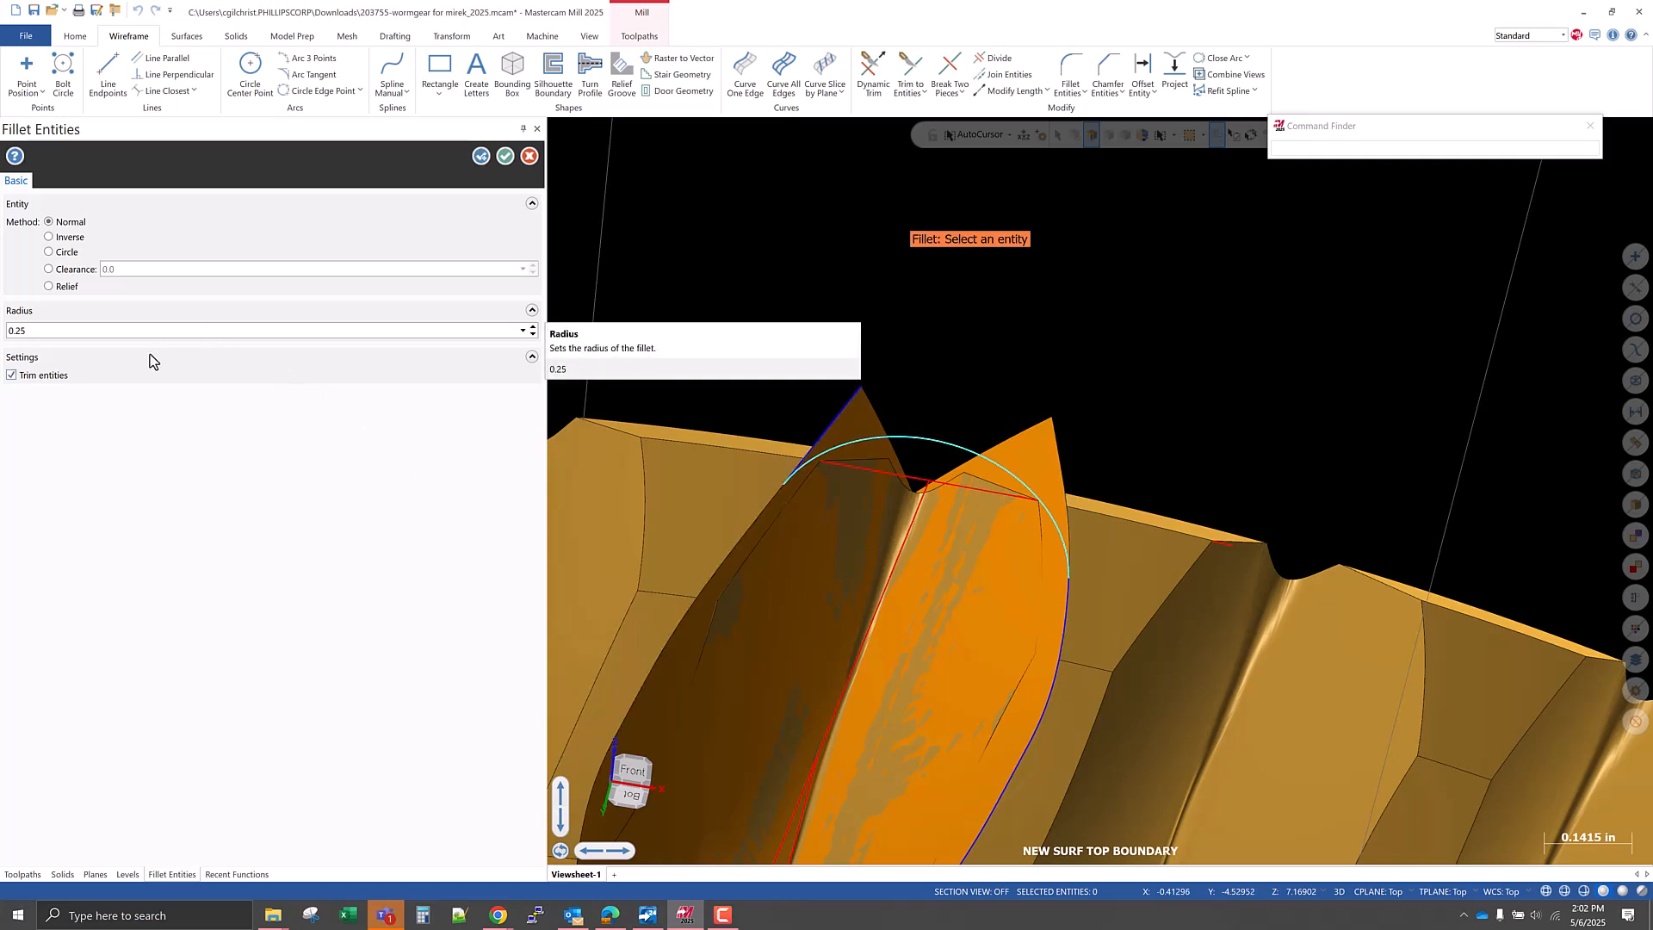
{"action": "left_click", "coordinate": [52, 377]}
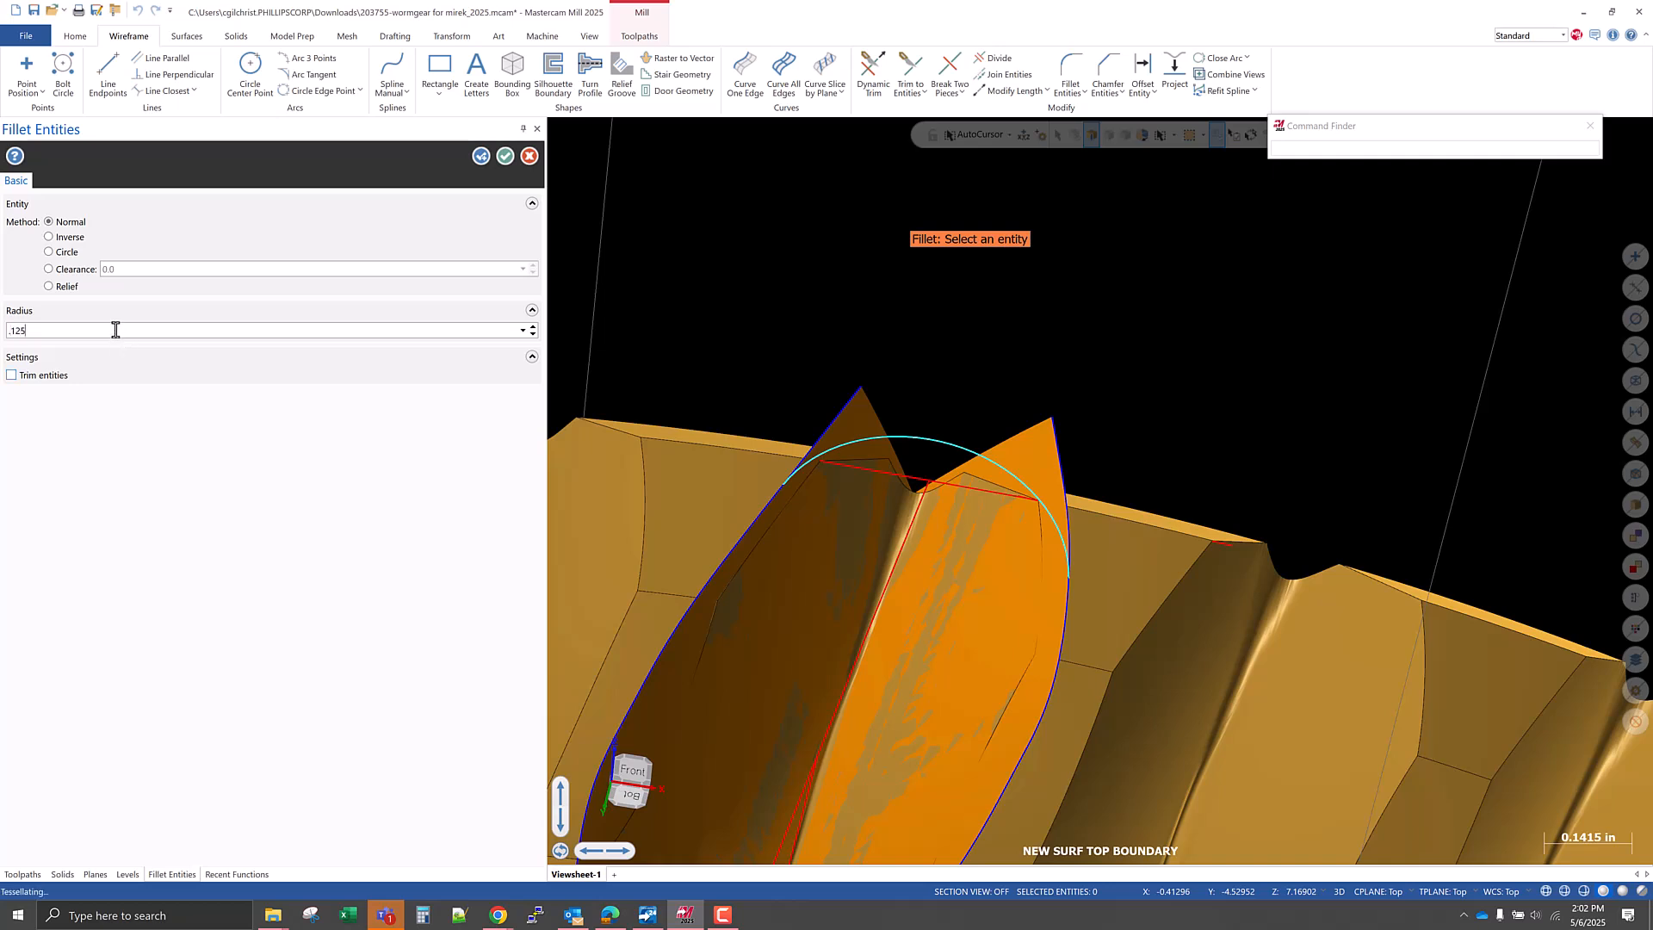
{"action": "scroll", "coordinate": [1007, 415], "scroll_direction": "down", "scroll_amount": 2}
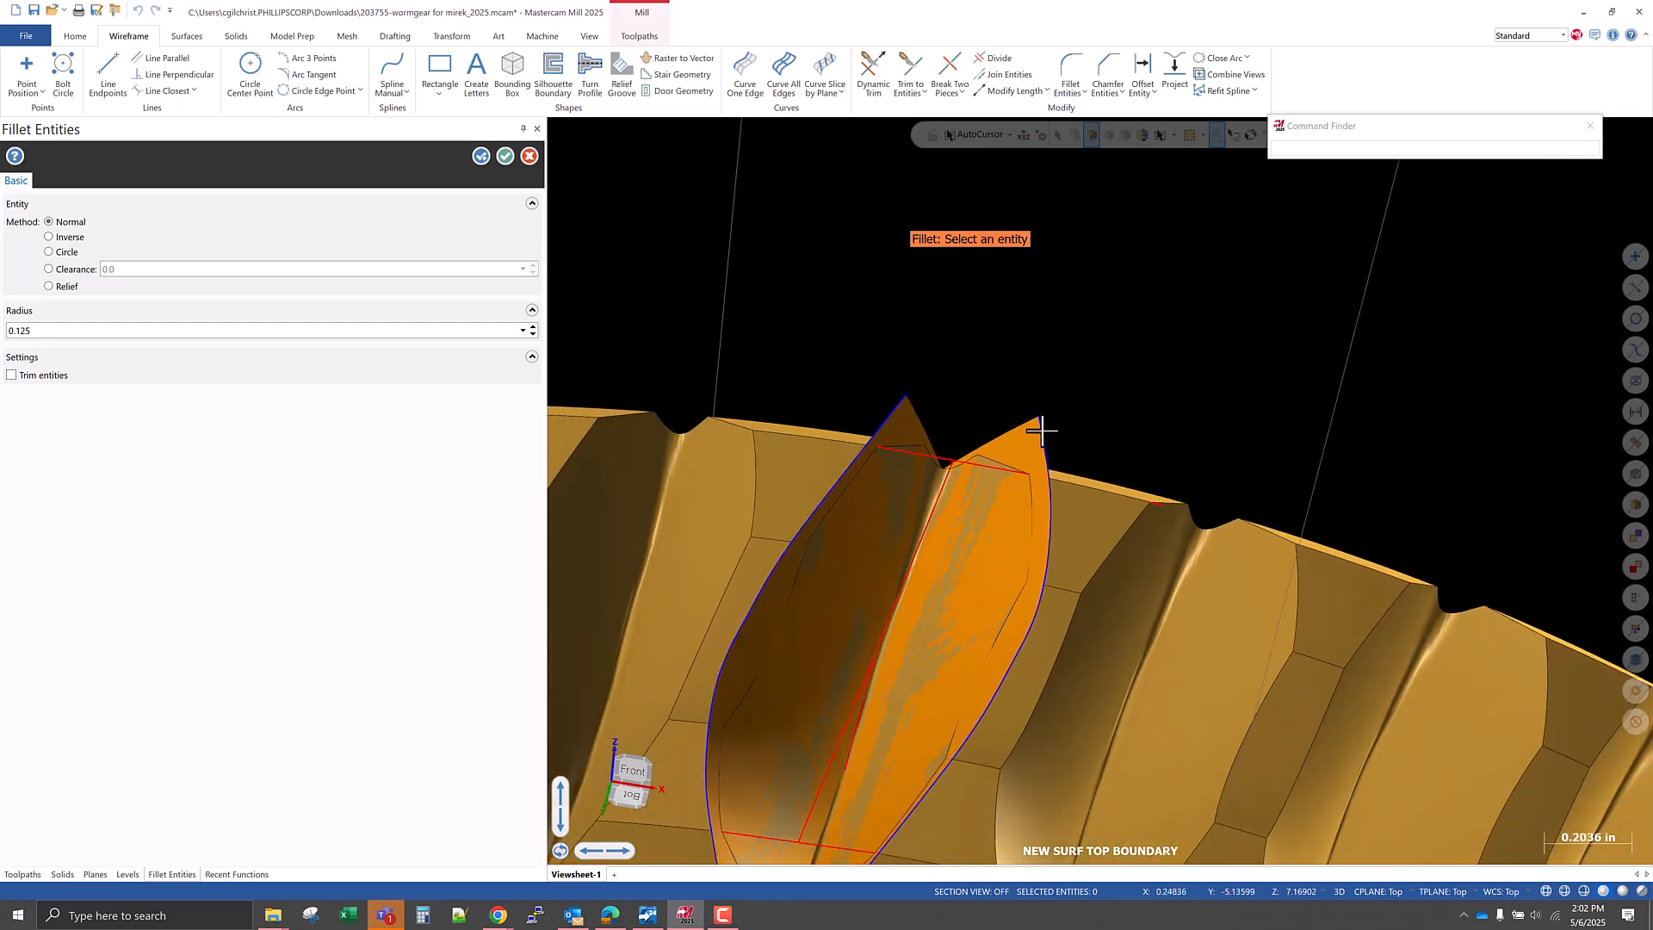
{"action": "scroll", "coordinate": [1042, 428], "scroll_direction": "down", "scroll_amount": 3}
{"action": "middle_click_drag", "start_coordinate": [1026, 401], "coordinate": [1007, 323]}
{"action": "key", "text": "Escape"}
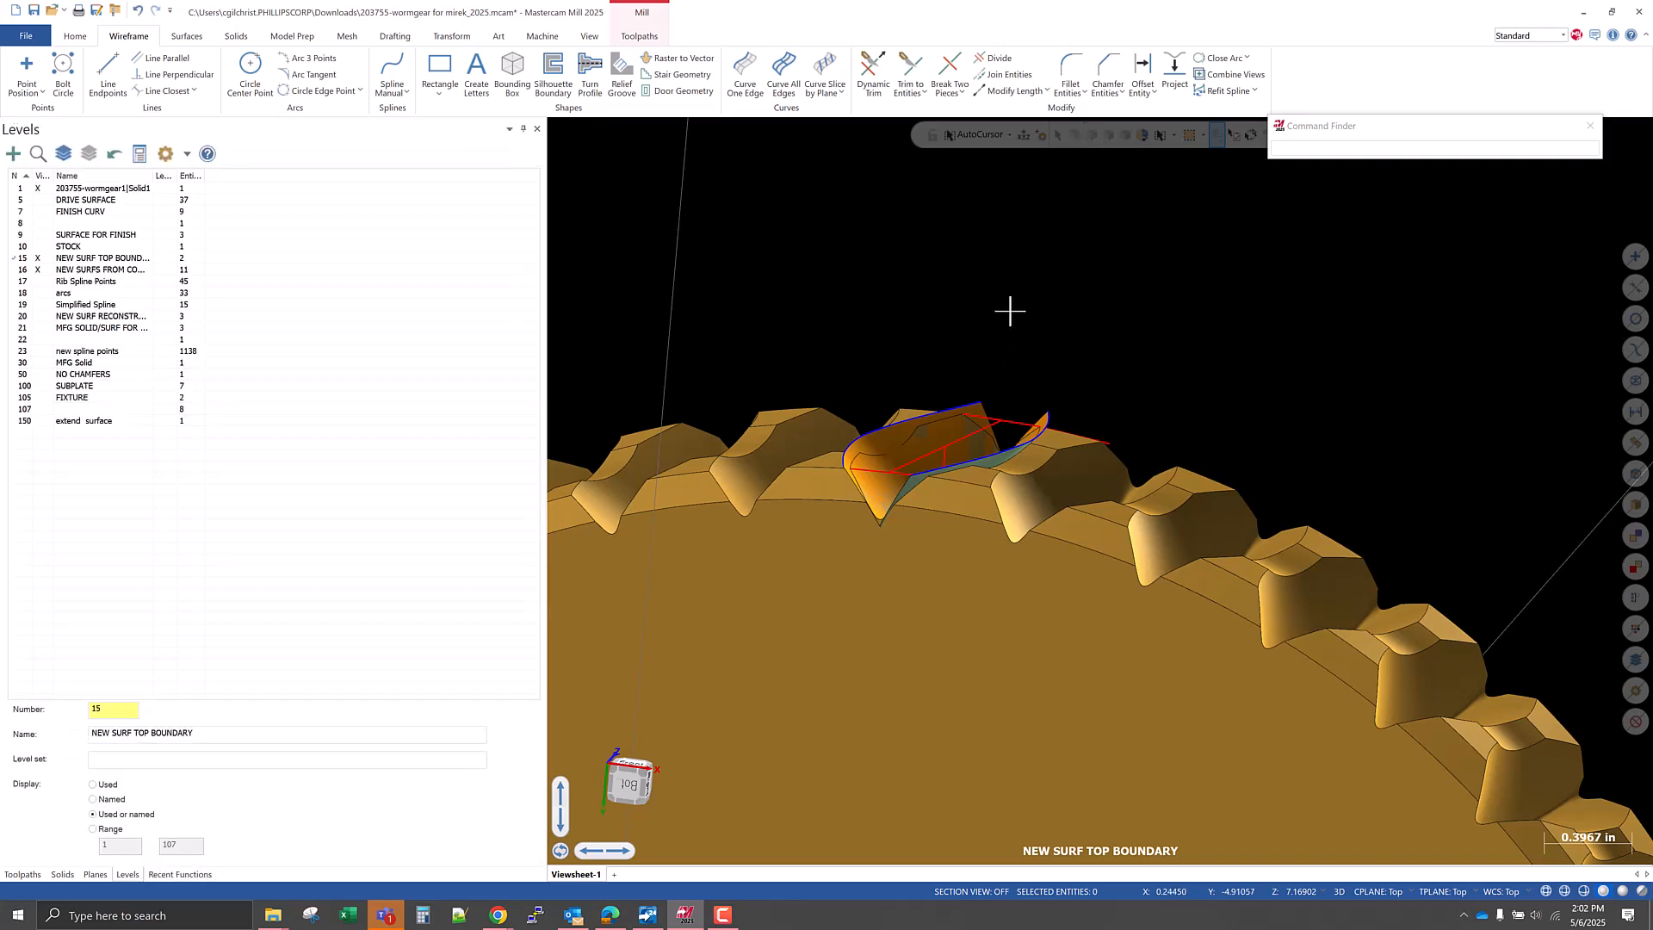
Make the Front plane the construction and tool plane while keeping Top as the WCS, and save the file.
{"action": "right_click", "coordinate": [1008, 311]}
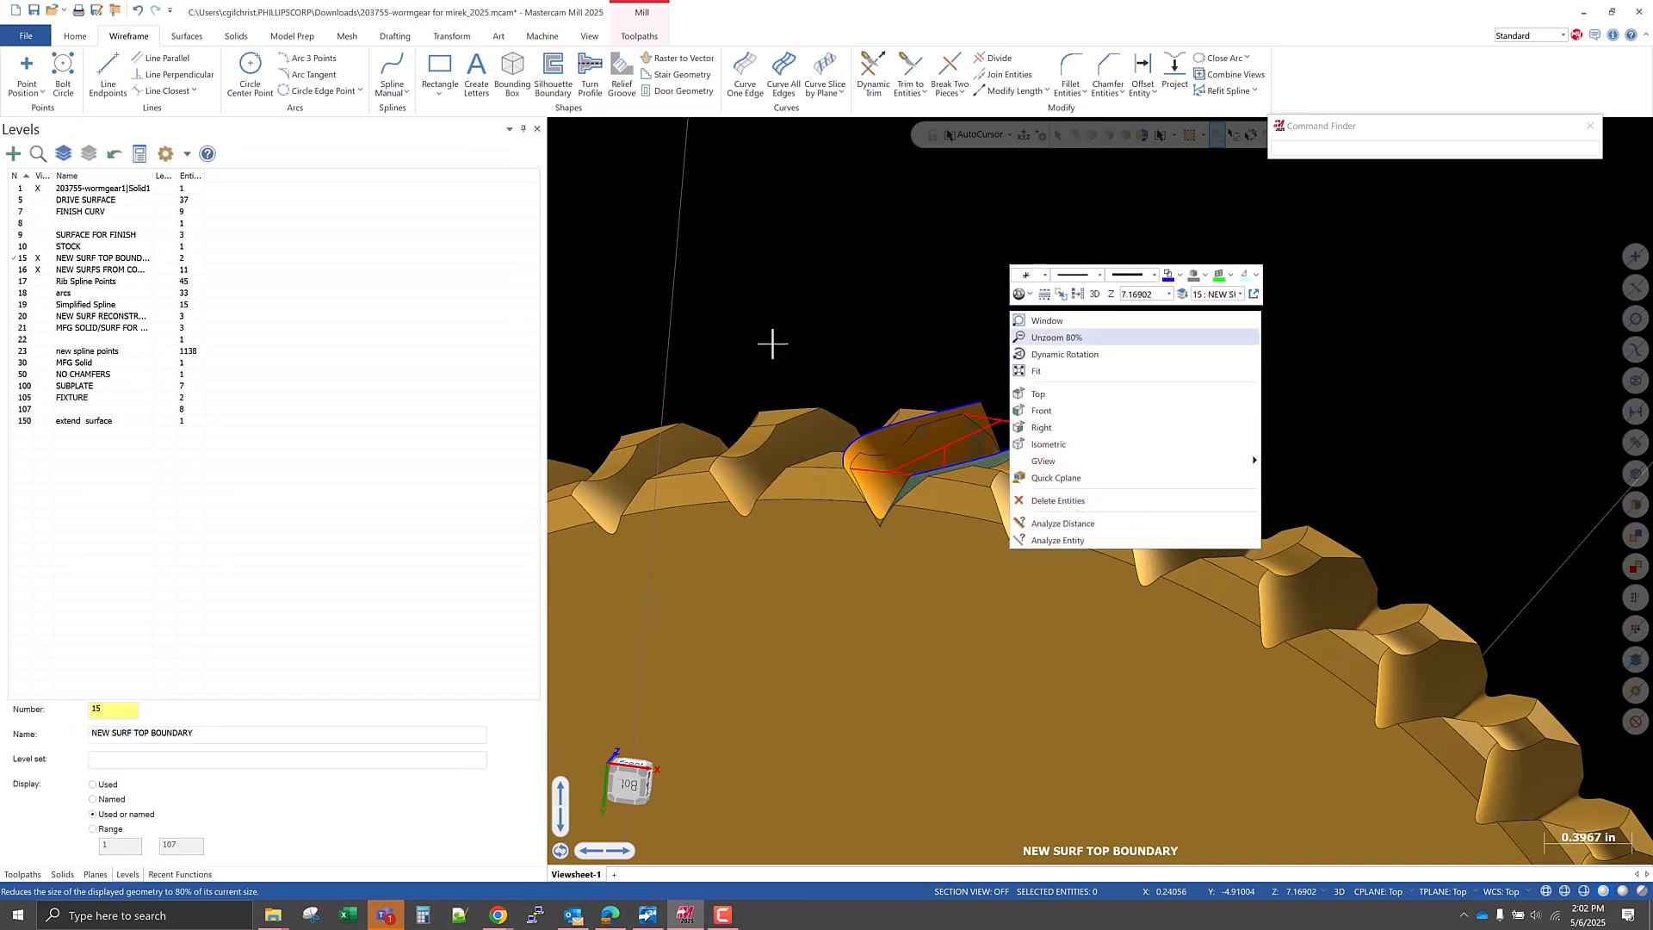
{"action": "left_click", "coordinate": [857, 308]}
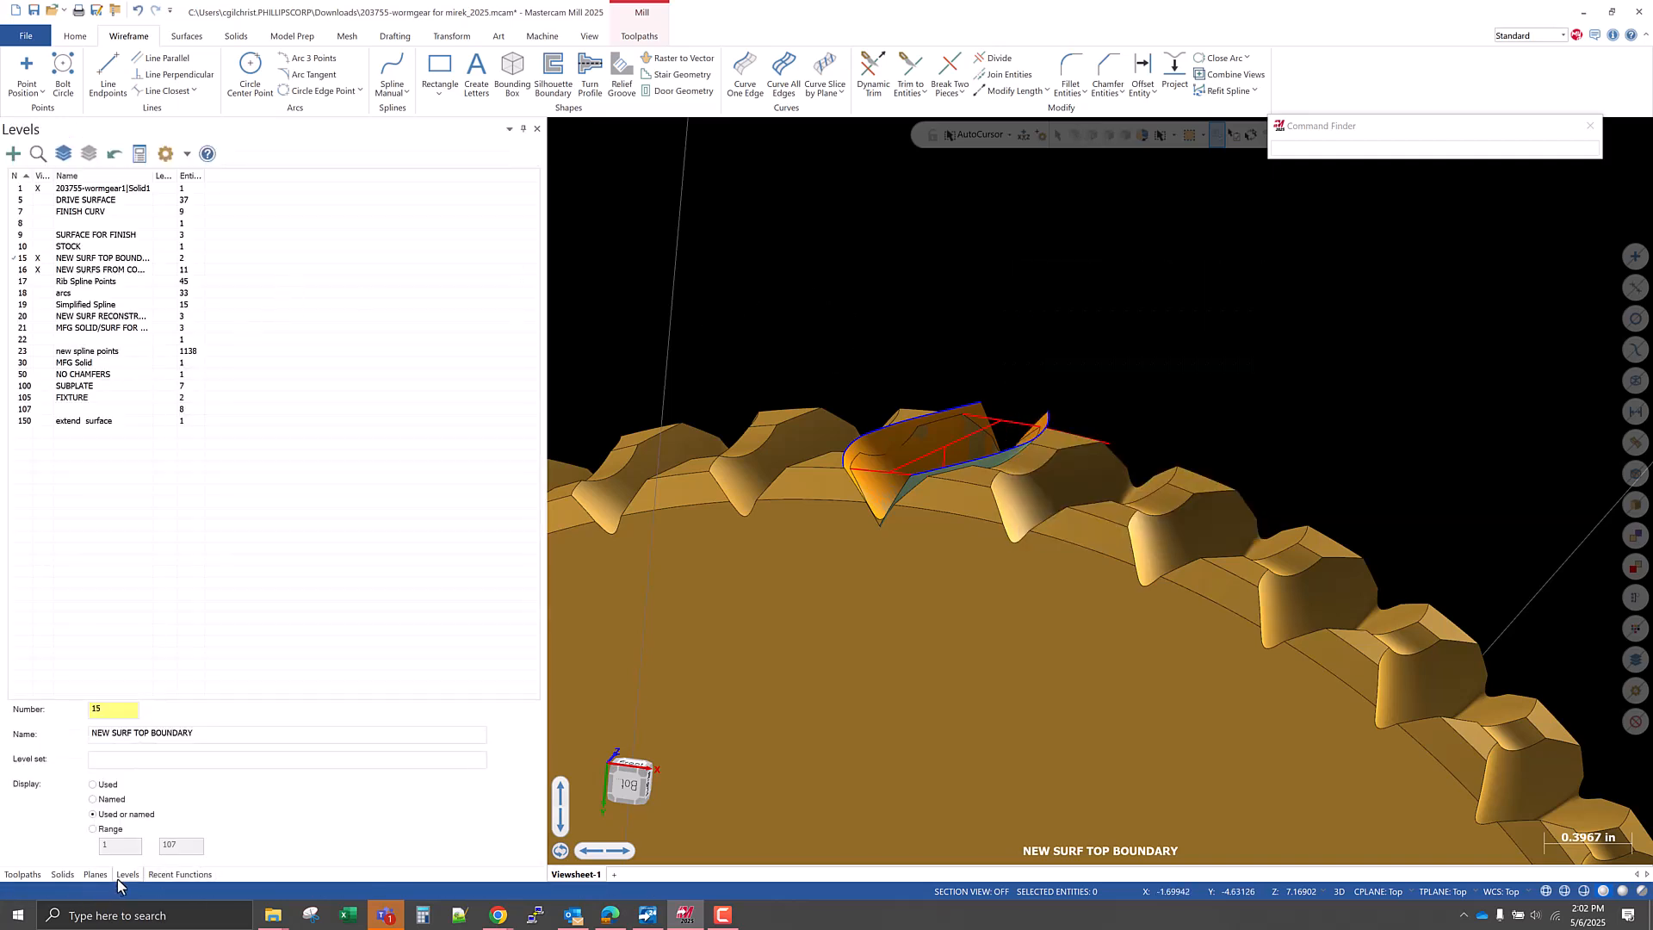
{"action": "left_click", "coordinate": [96, 875]}
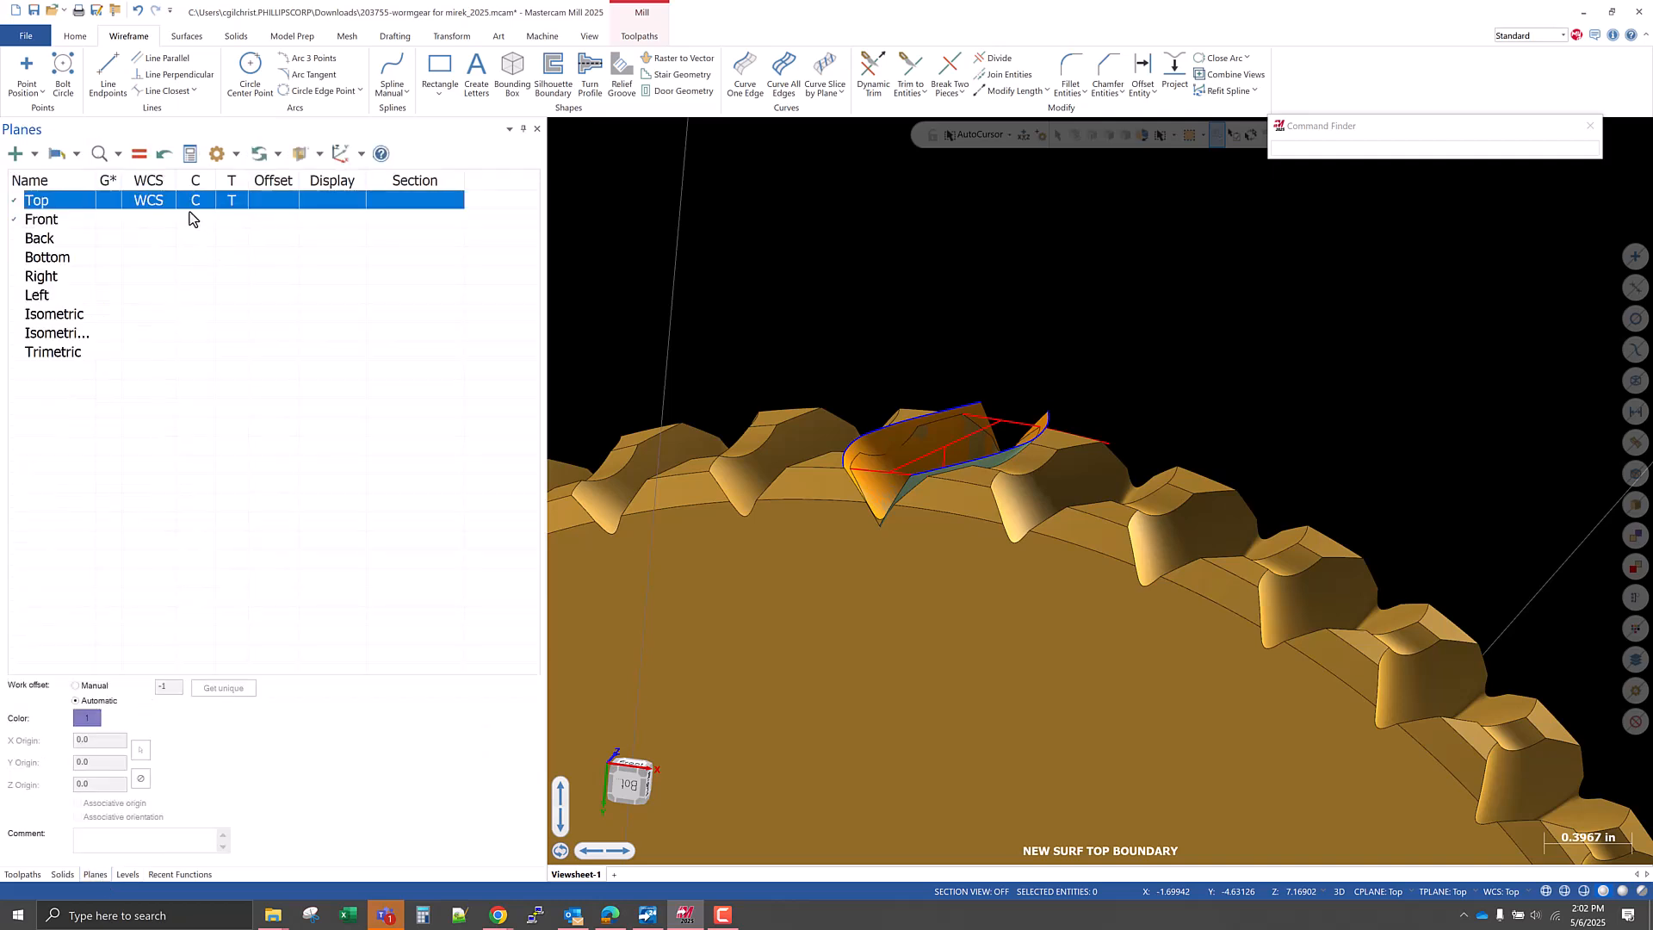
{"action": "left_click", "coordinate": [194, 219]}
{"action": "left_click", "coordinate": [234, 220]}
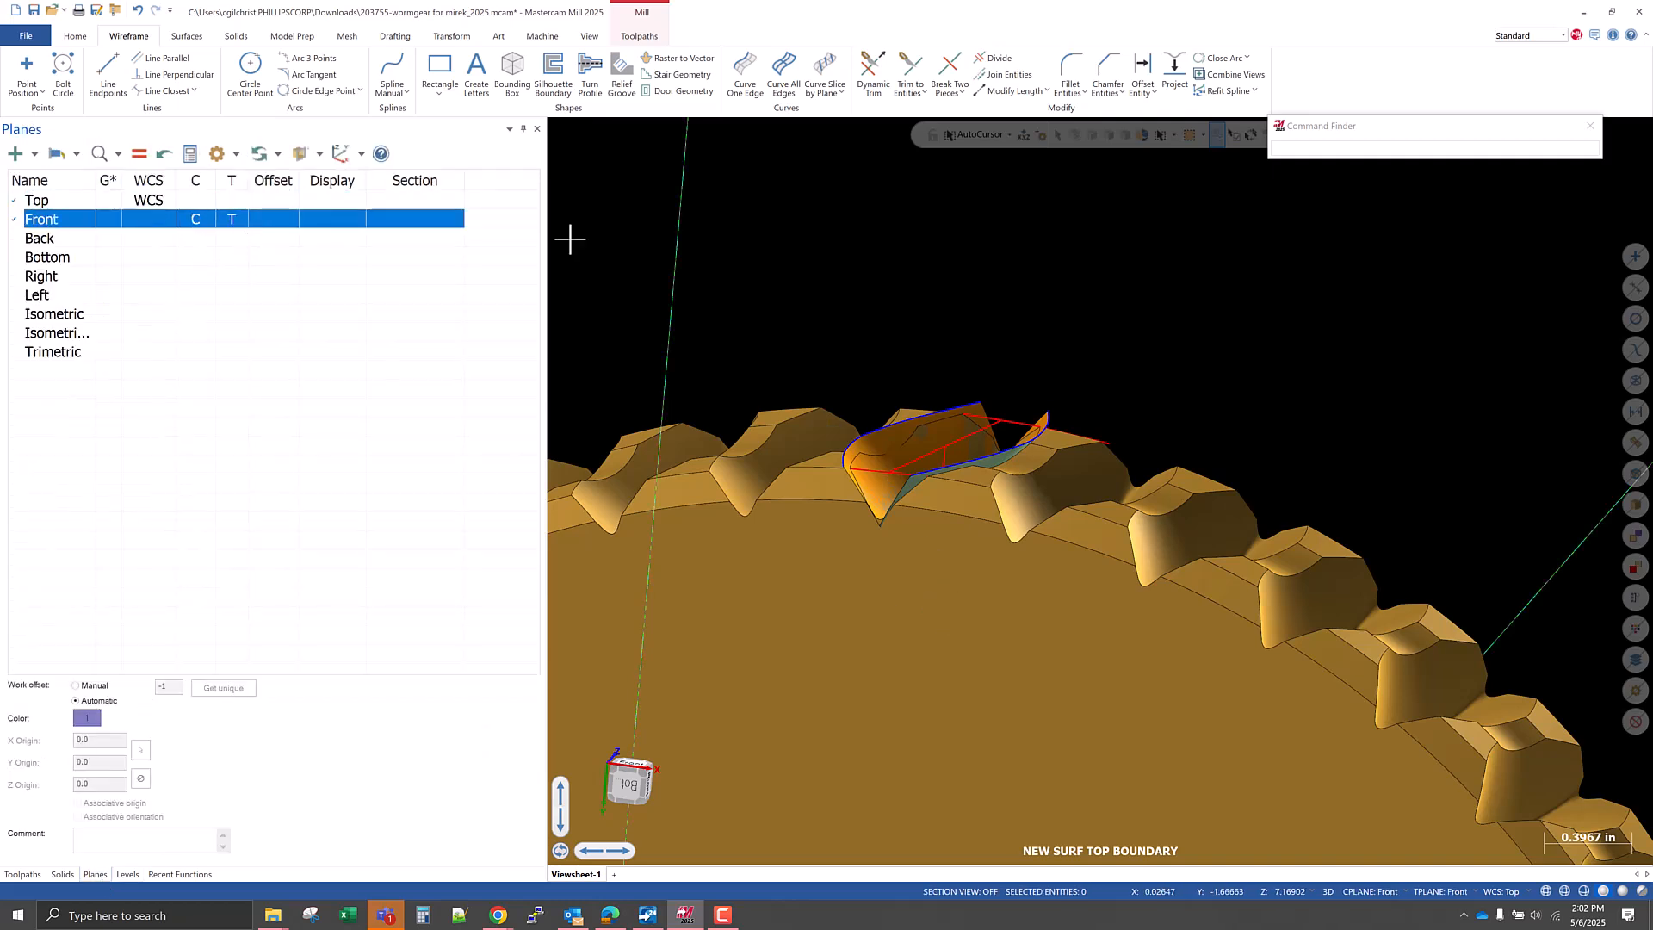
{"action": "left_click", "coordinate": [34, 11]}
Set the construction Z depth to 4.28 by picking the upper end of the left flank boundary curve.
{"action": "right_click", "coordinate": [969, 333]}
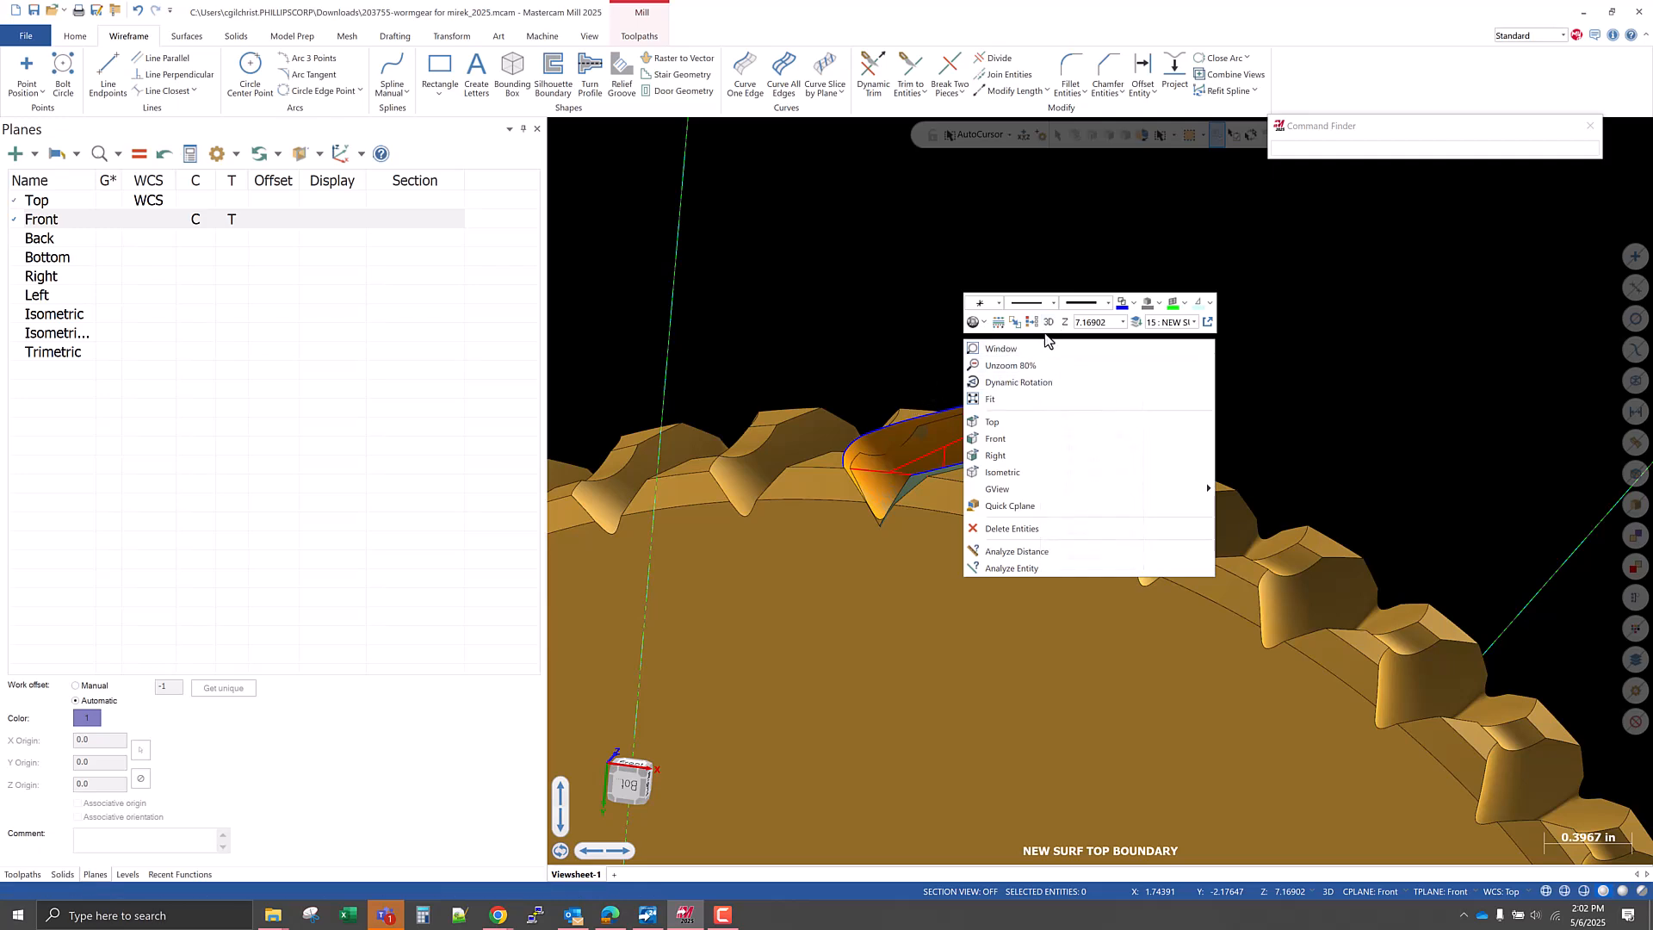
{"action": "left_click", "coordinate": [1065, 322]}
{"action": "left_click", "coordinate": [981, 401]}
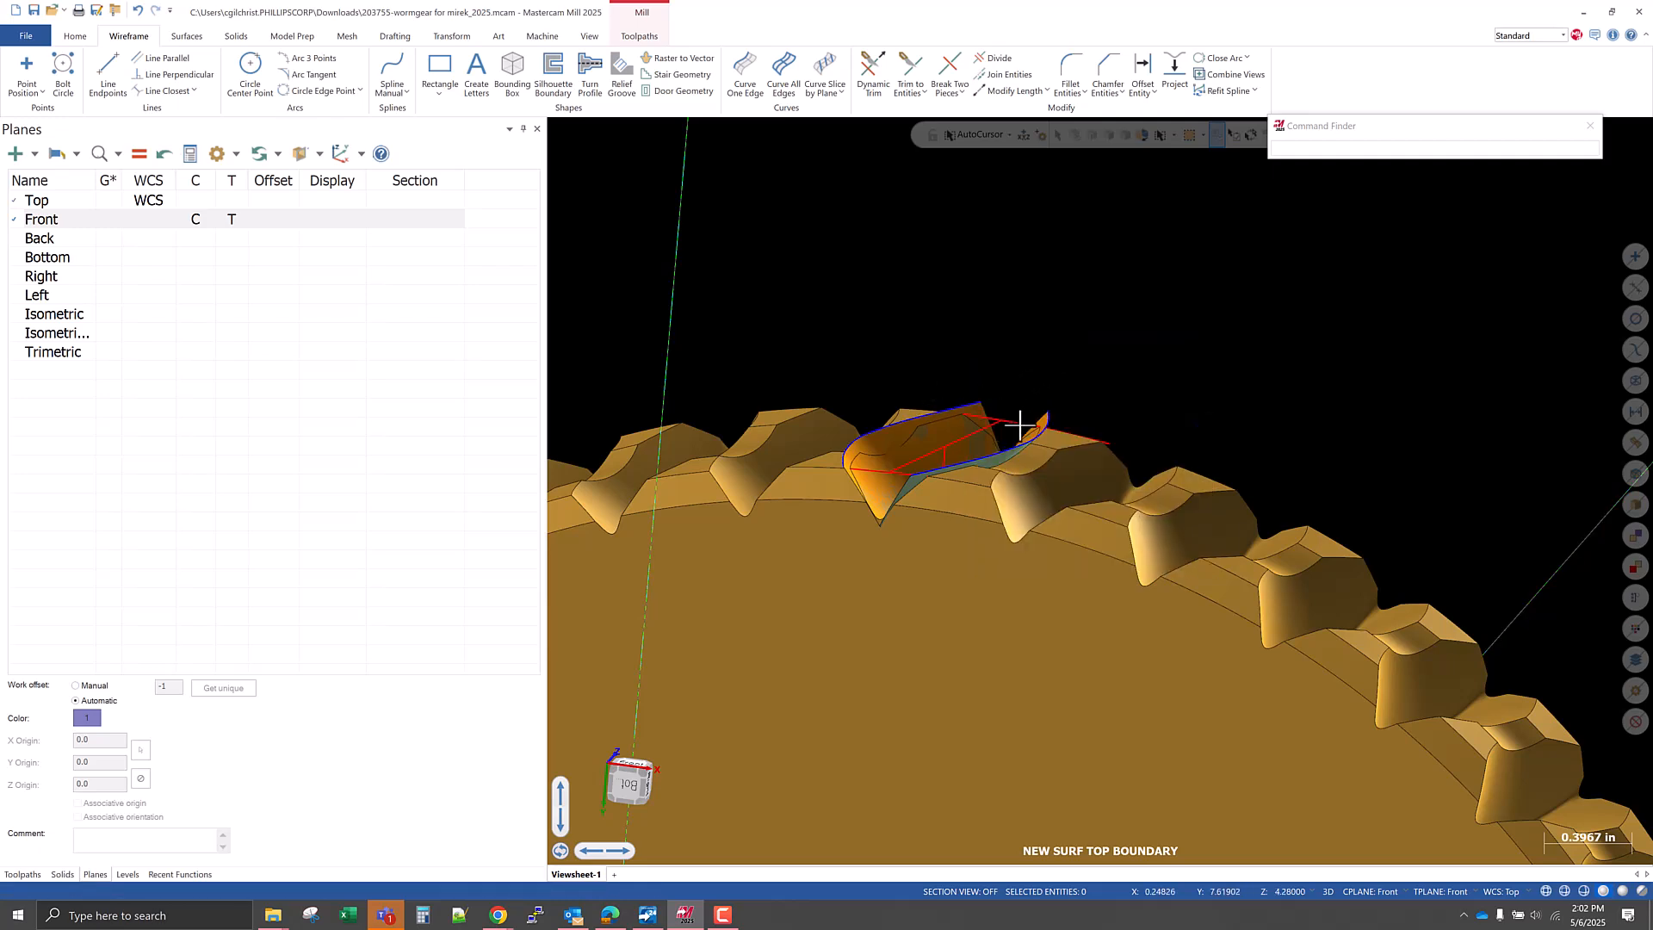
{"action": "right_click", "coordinate": [1076, 301]}
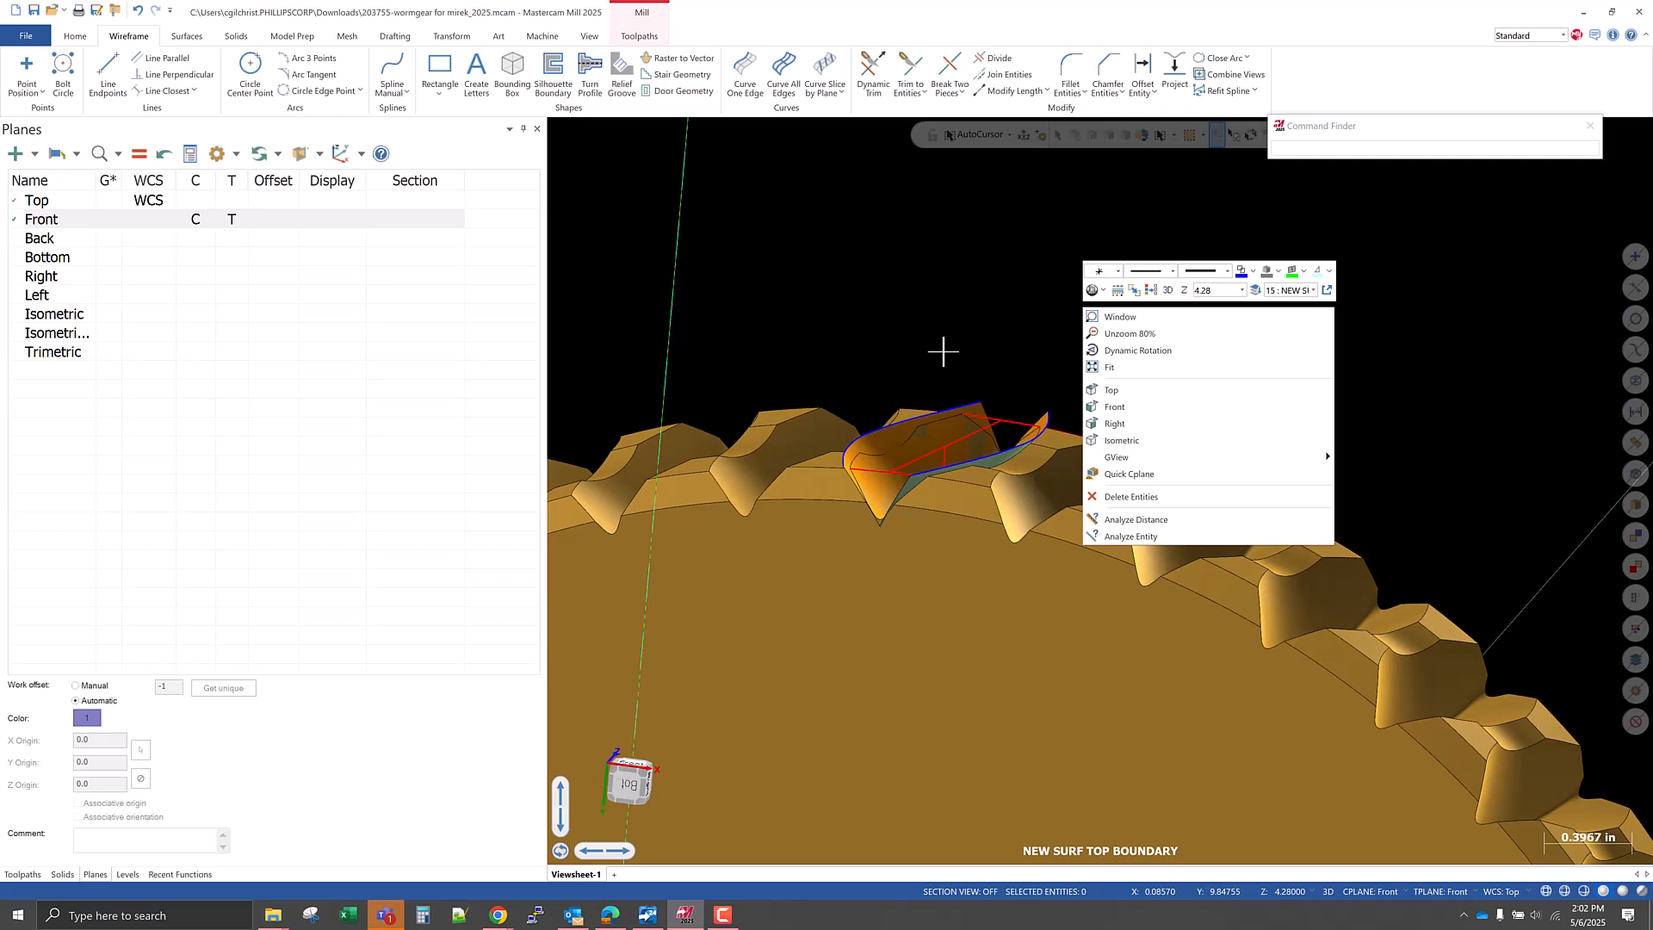
{"action": "left_click", "coordinate": [942, 351]}
Try to fillet the two boundary curves at their upper ends with a 0.125 radius without trimming.
{"action": "scroll", "coordinate": [1025, 380], "scroll_direction": "up", "scroll_amount": 3}
{"action": "left_click", "coordinate": [1072, 76]}
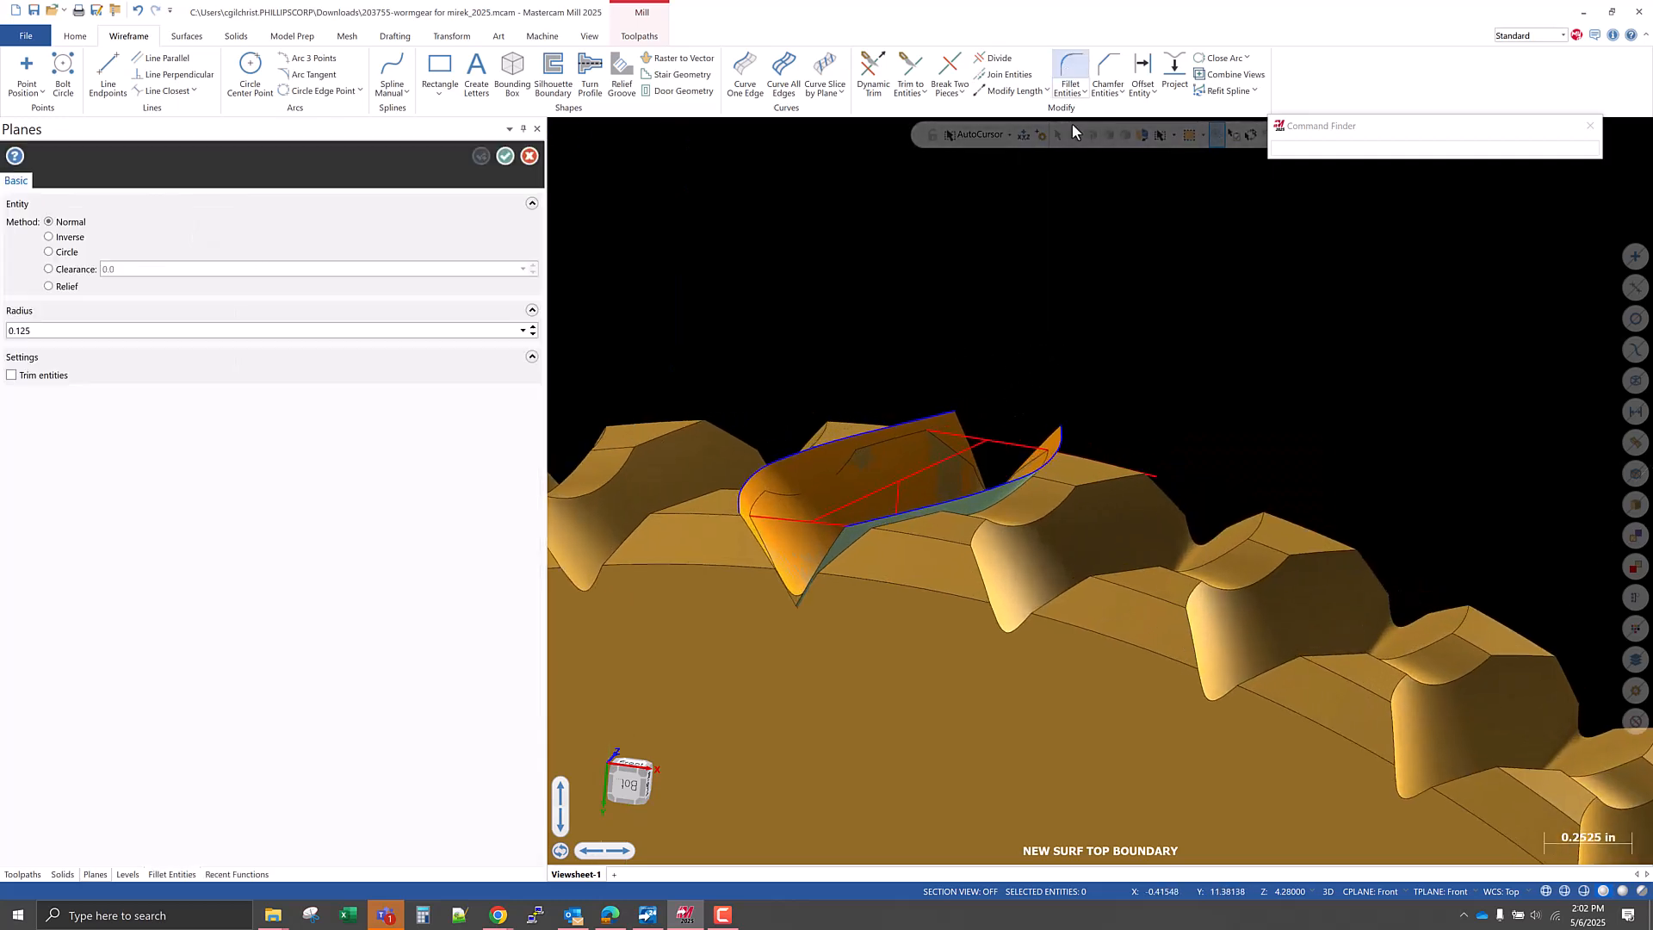
{"action": "middle_click_drag", "start_coordinate": [883, 467], "coordinate": [919, 501]}
{"action": "left_click", "coordinate": [964, 377]}
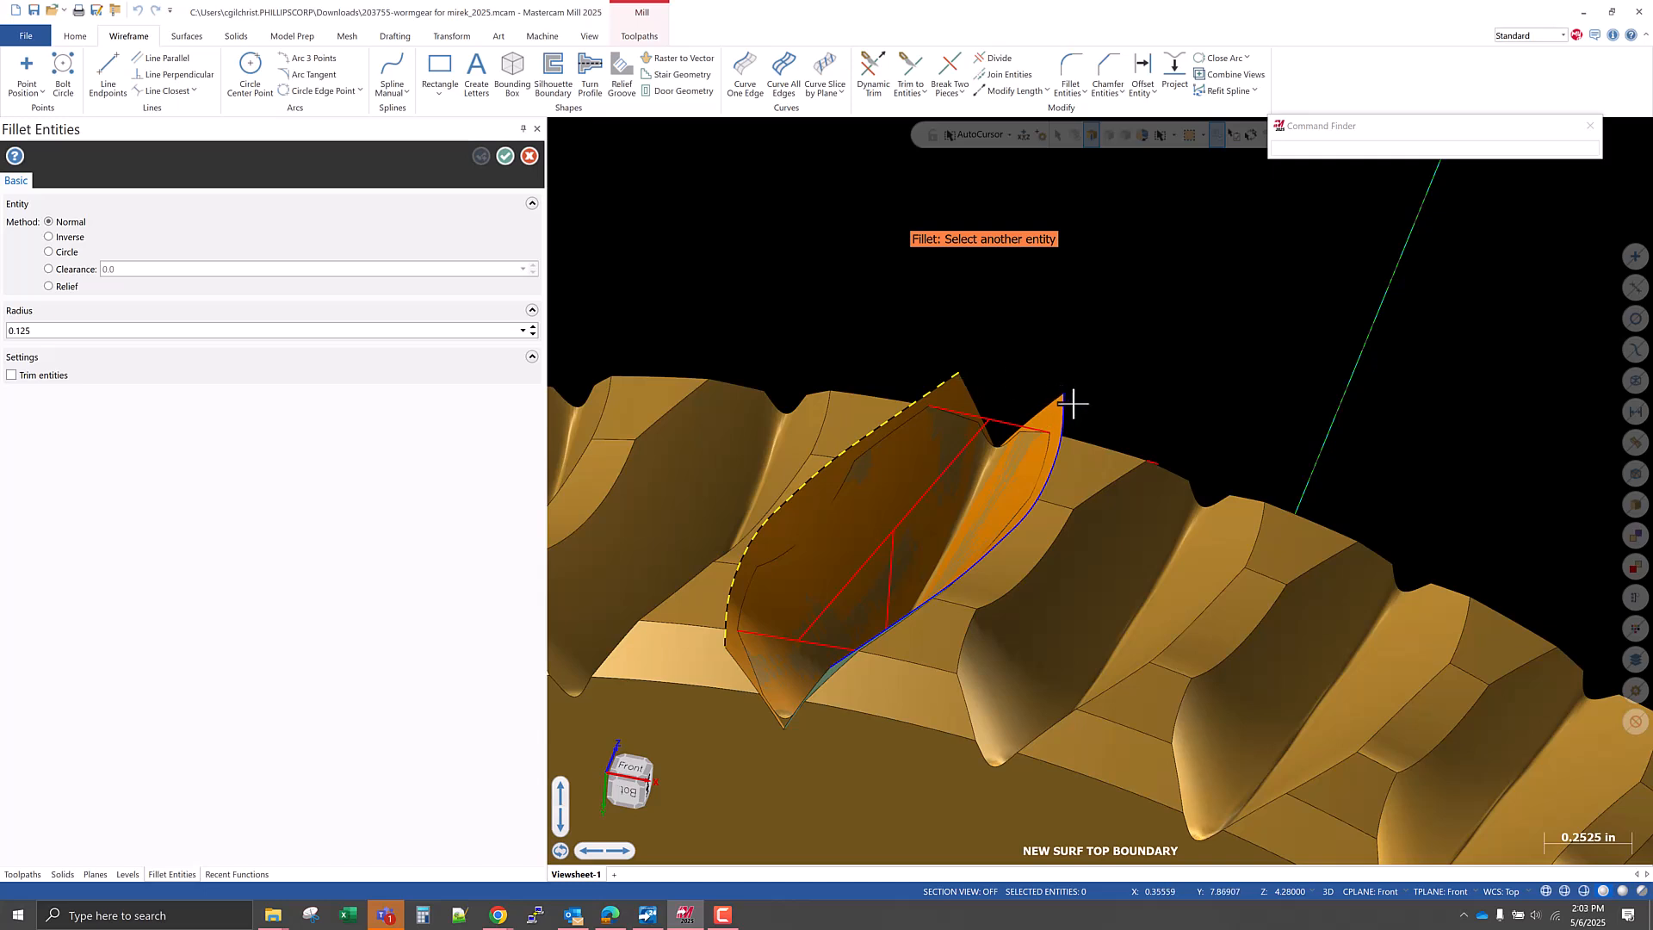
{"action": "left_click", "coordinate": [1066, 408]}
{"action": "left_click", "coordinate": [956, 377]}
{"action": "left_click", "coordinate": [185, 259]}
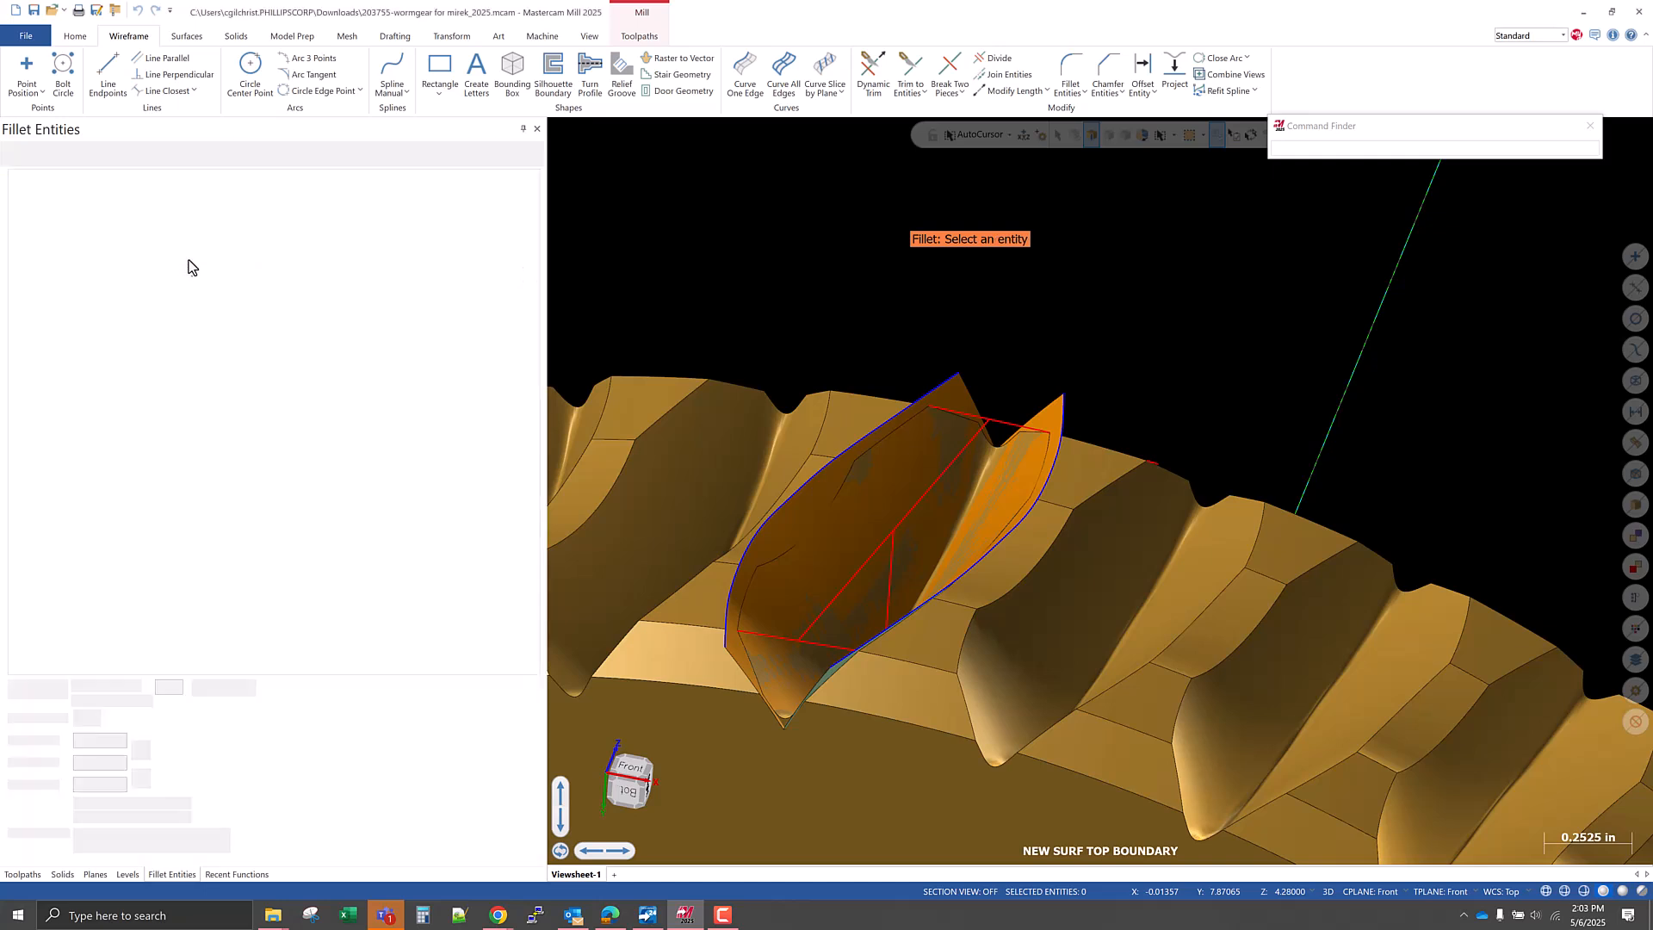
Lengthen the upper ends of both boundary curves in repeated 0.2 increments until they cross above the tooth gap.
{"action": "middle_click_drag", "start_coordinate": [974, 439], "coordinate": [1024, 397]}
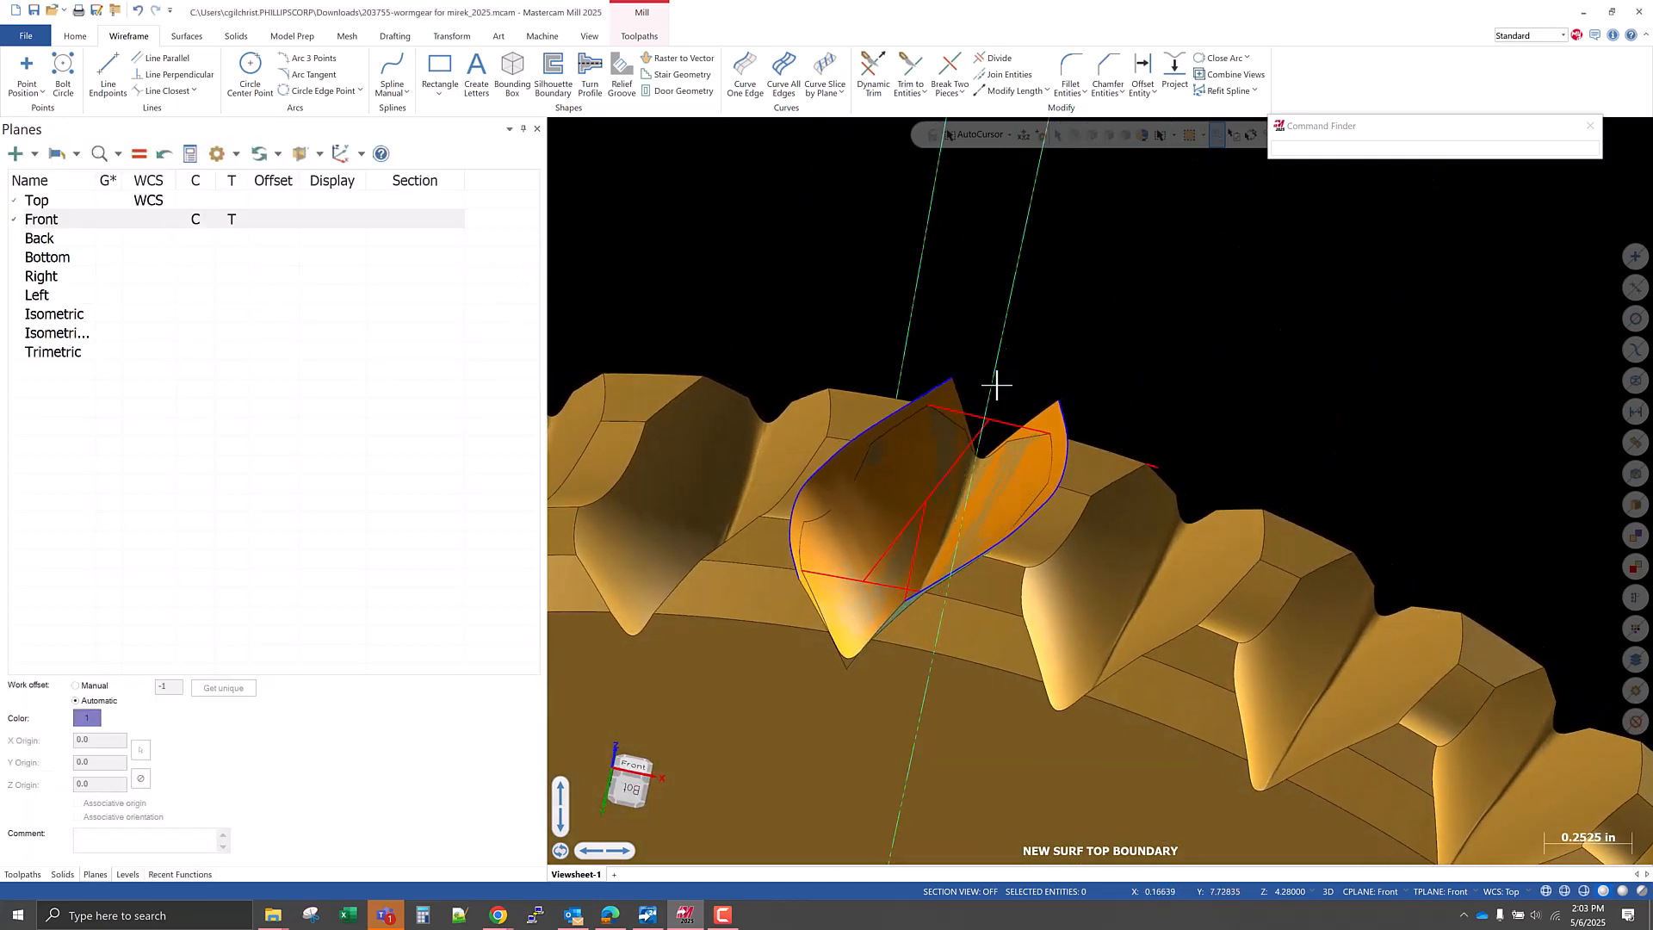
{"action": "left_click", "coordinate": [1003, 91]}
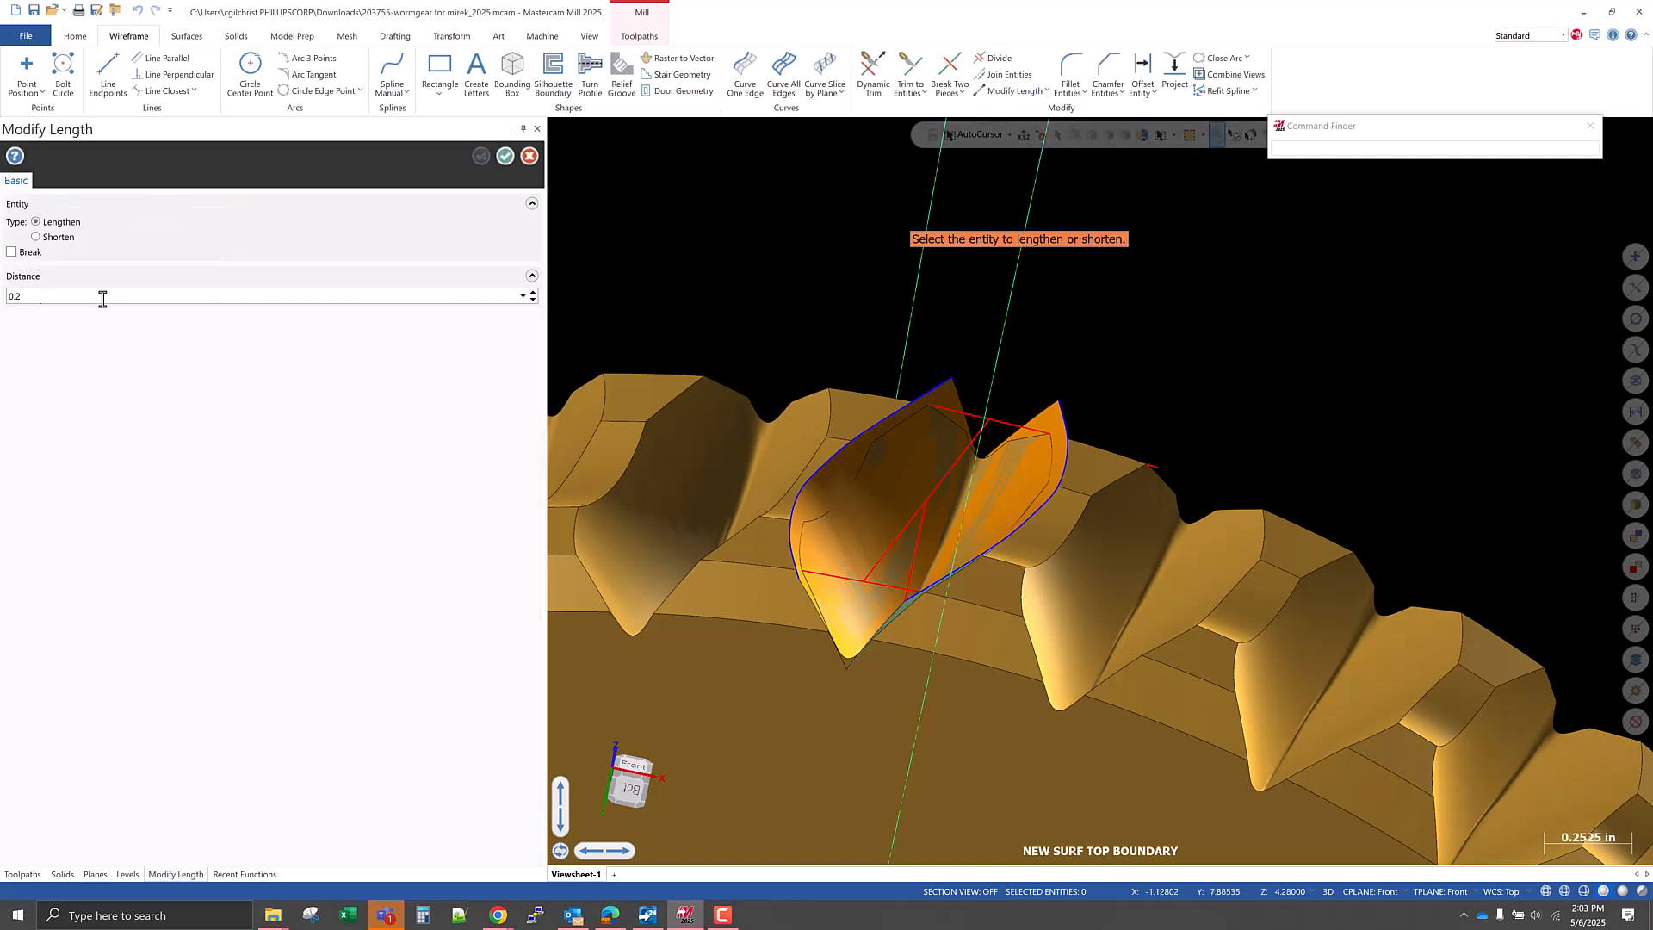
{"action": "left_click", "coordinate": [942, 385]}
{"action": "left_click", "coordinate": [1058, 404]}
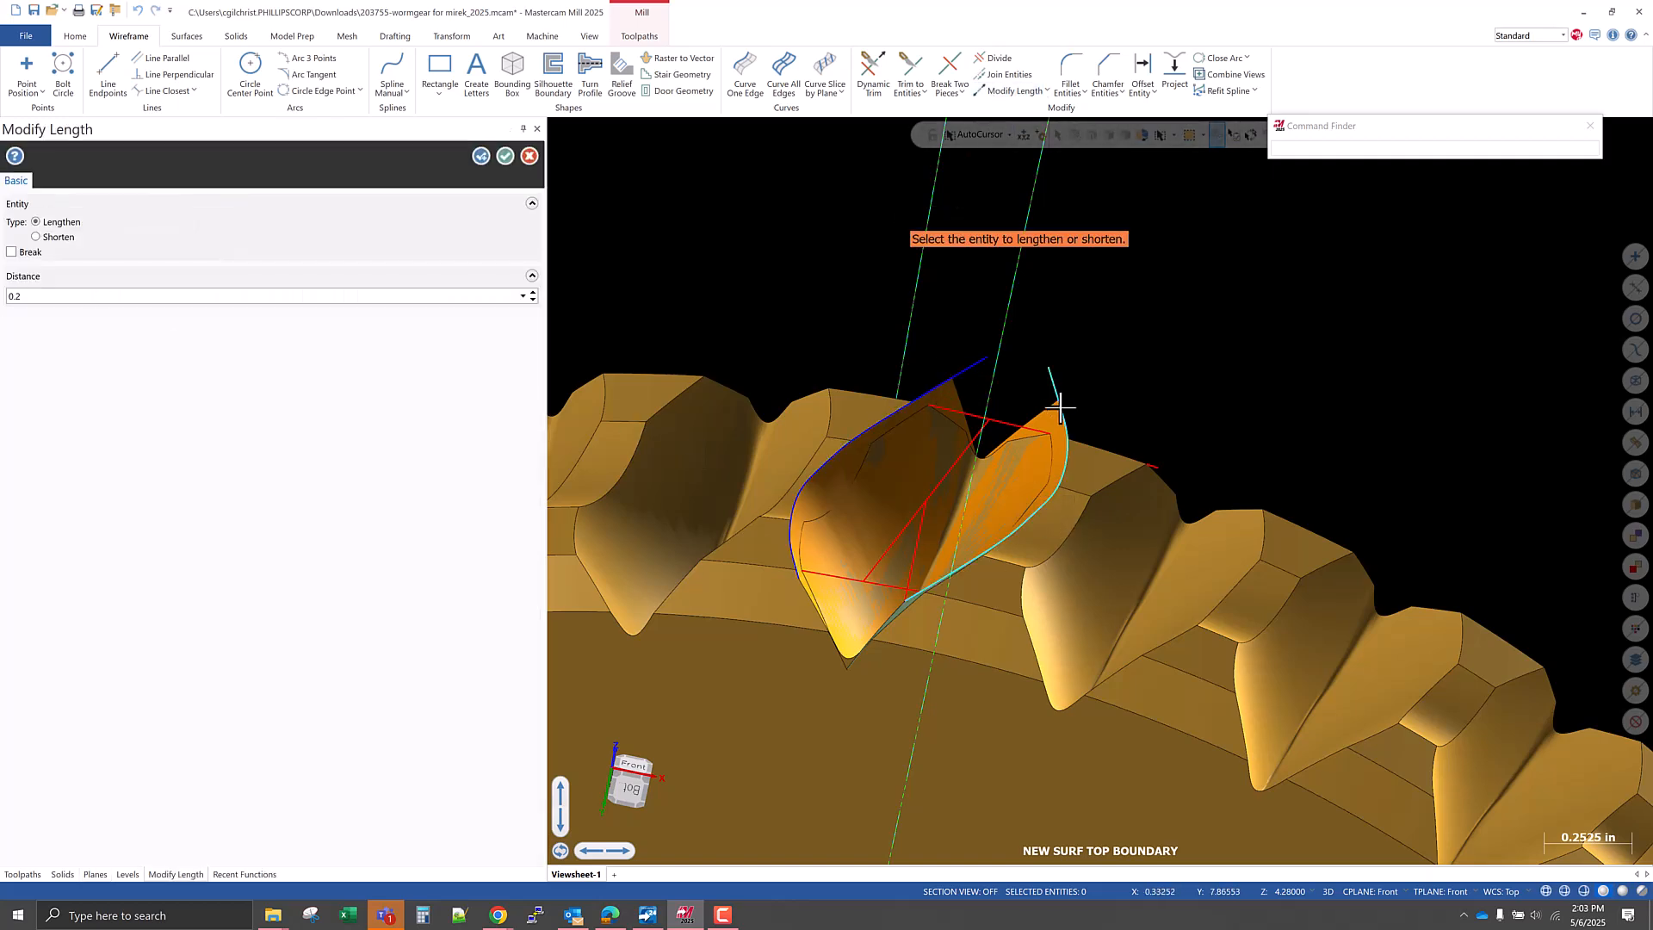
{"action": "scroll", "coordinate": [1014, 381], "scroll_direction": "up", "scroll_amount": 3}
{"action": "scroll", "coordinate": [996, 461], "scroll_direction": "down", "scroll_amount": 5}
{"action": "scroll", "coordinate": [961, 516], "scroll_direction": "up", "scroll_amount": 4}
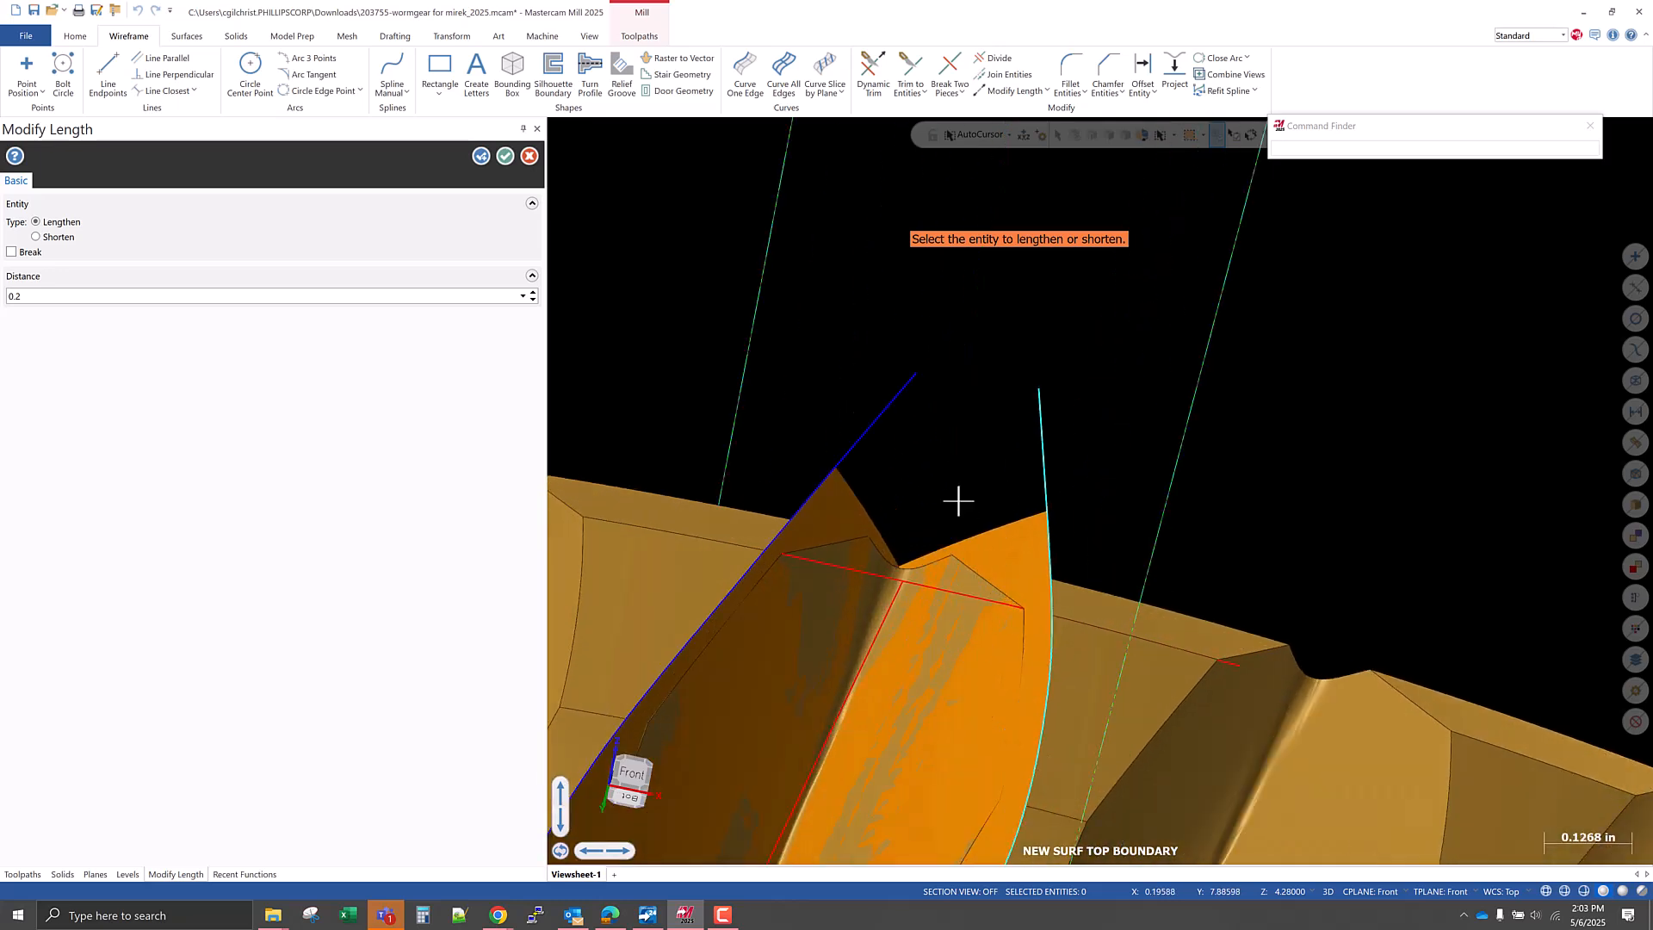
{"action": "left_click", "coordinate": [901, 403]}
{"action": "left_click", "coordinate": [1037, 425]}
{"action": "left_click", "coordinate": [922, 351]}
{"action": "left_click", "coordinate": [1036, 369]}
Lengthen the lower ends of both boundary curves in repeated 0.2 increments until they cross beyond the flank surfaces.
{"action": "scroll", "coordinate": [927, 347], "scroll_direction": "down", "scroll_amount": 5}
{"action": "scroll", "coordinate": [712, 770], "scroll_direction": "up", "scroll_amount": 5}
{"action": "left_click", "coordinate": [778, 507]}
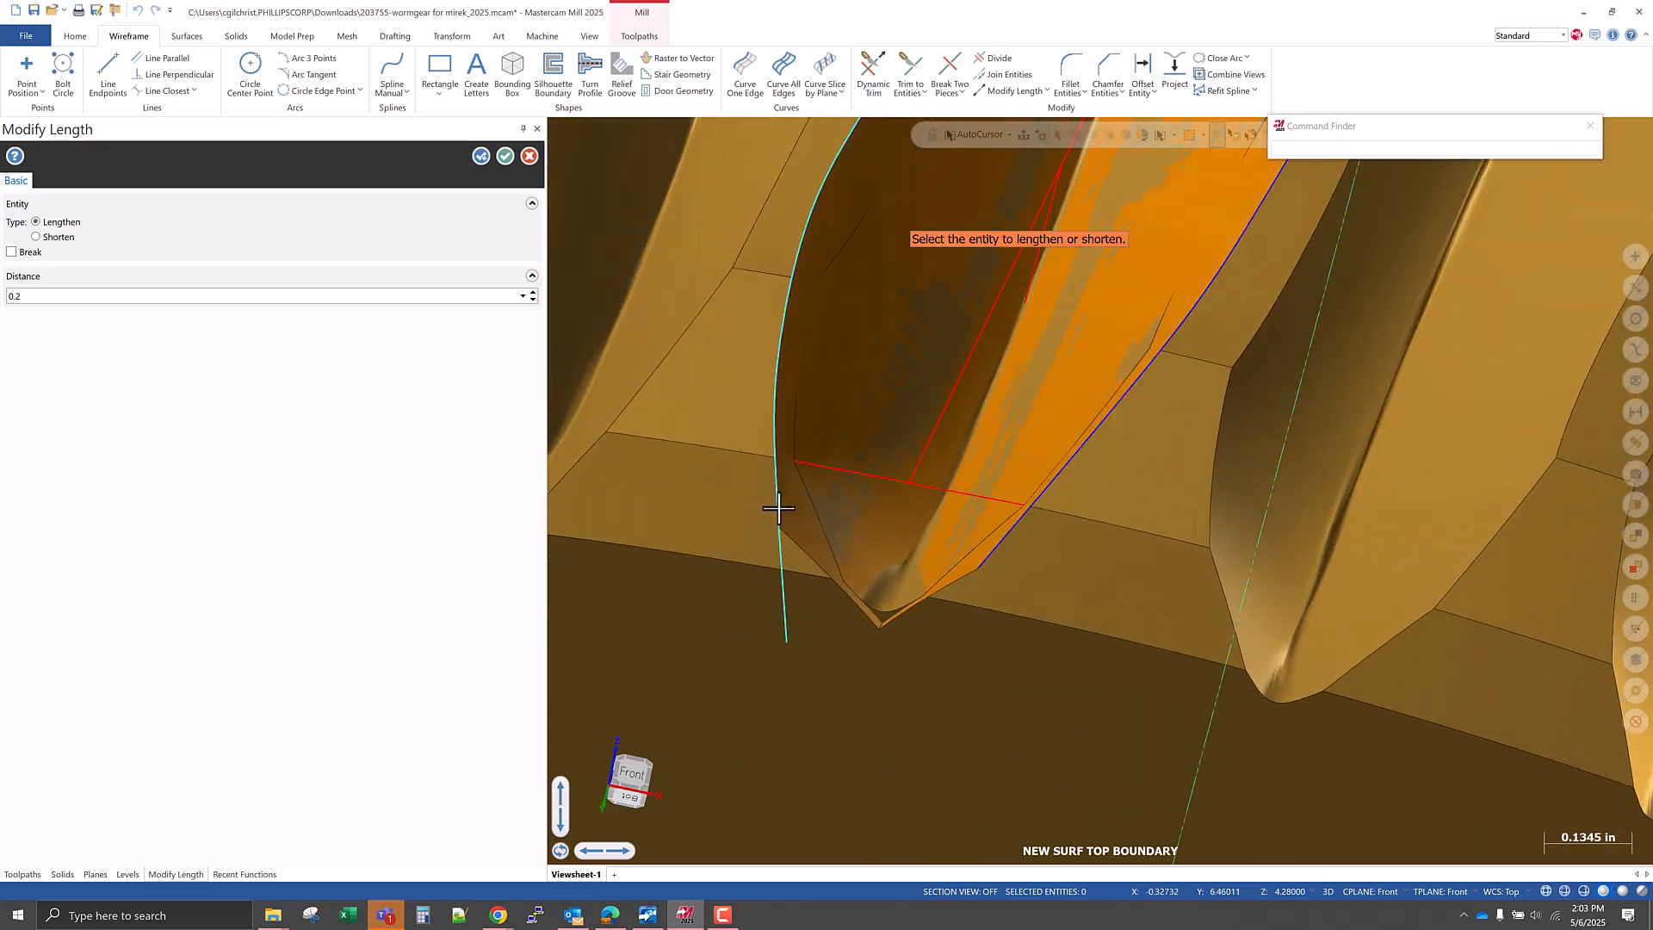
{"action": "left_click", "coordinate": [983, 563]}
{"action": "left_click", "coordinate": [785, 603]}
{"action": "left_click", "coordinate": [920, 649]}
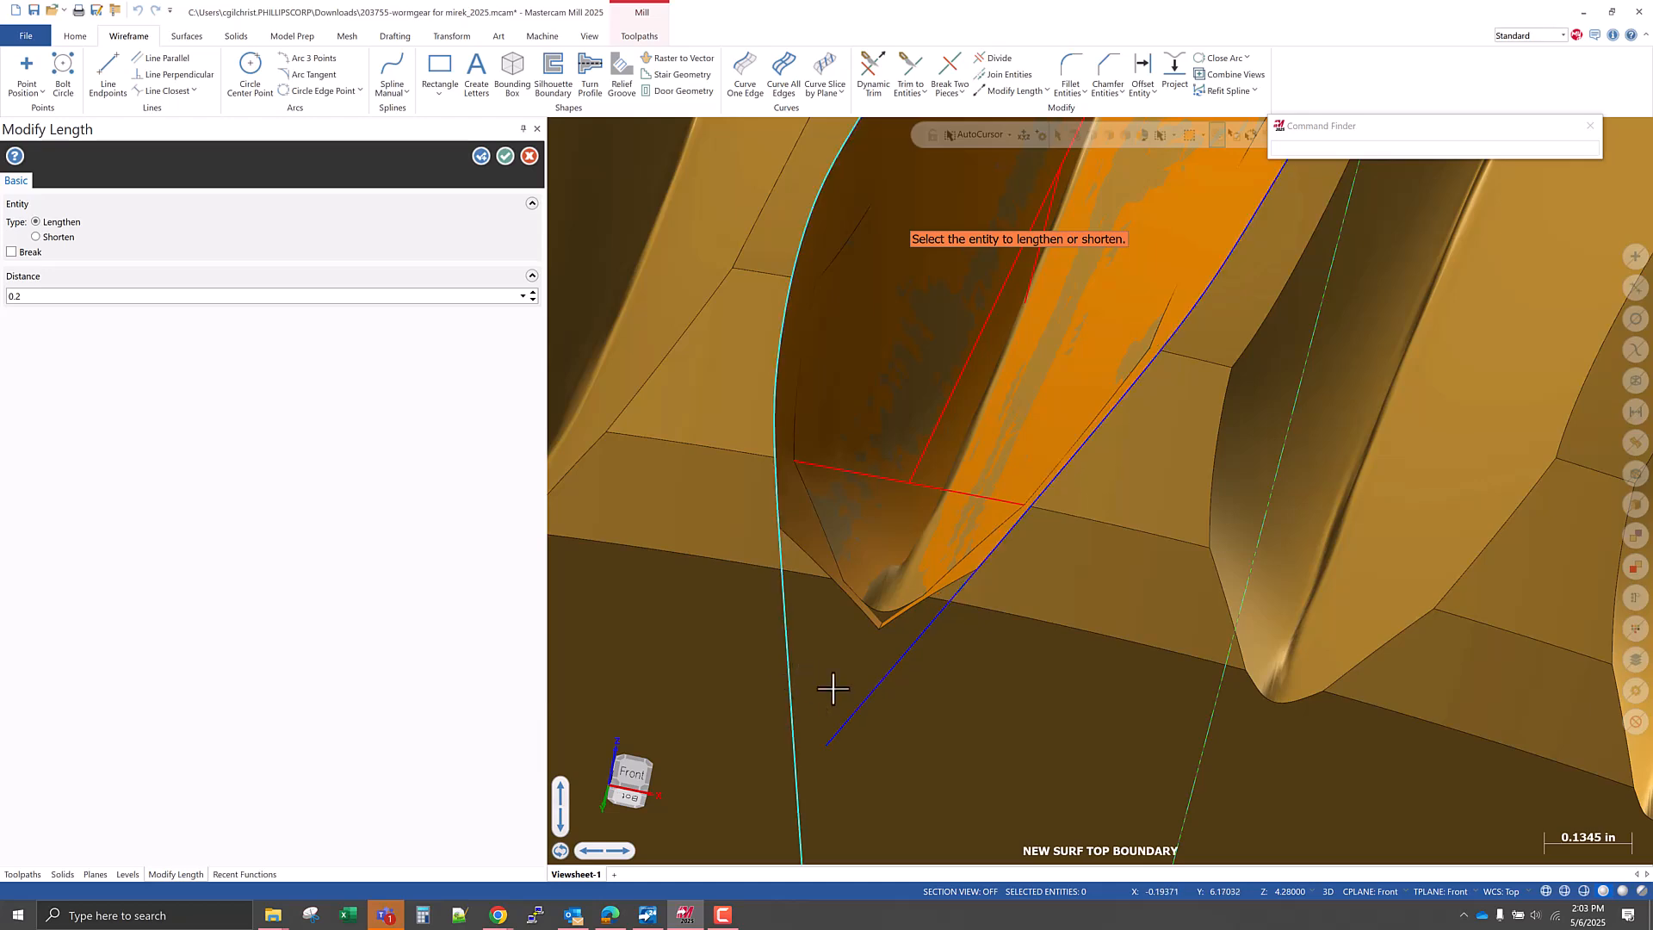
{"action": "scroll", "coordinate": [756, 634], "scroll_direction": "down", "scroll_amount": 4}
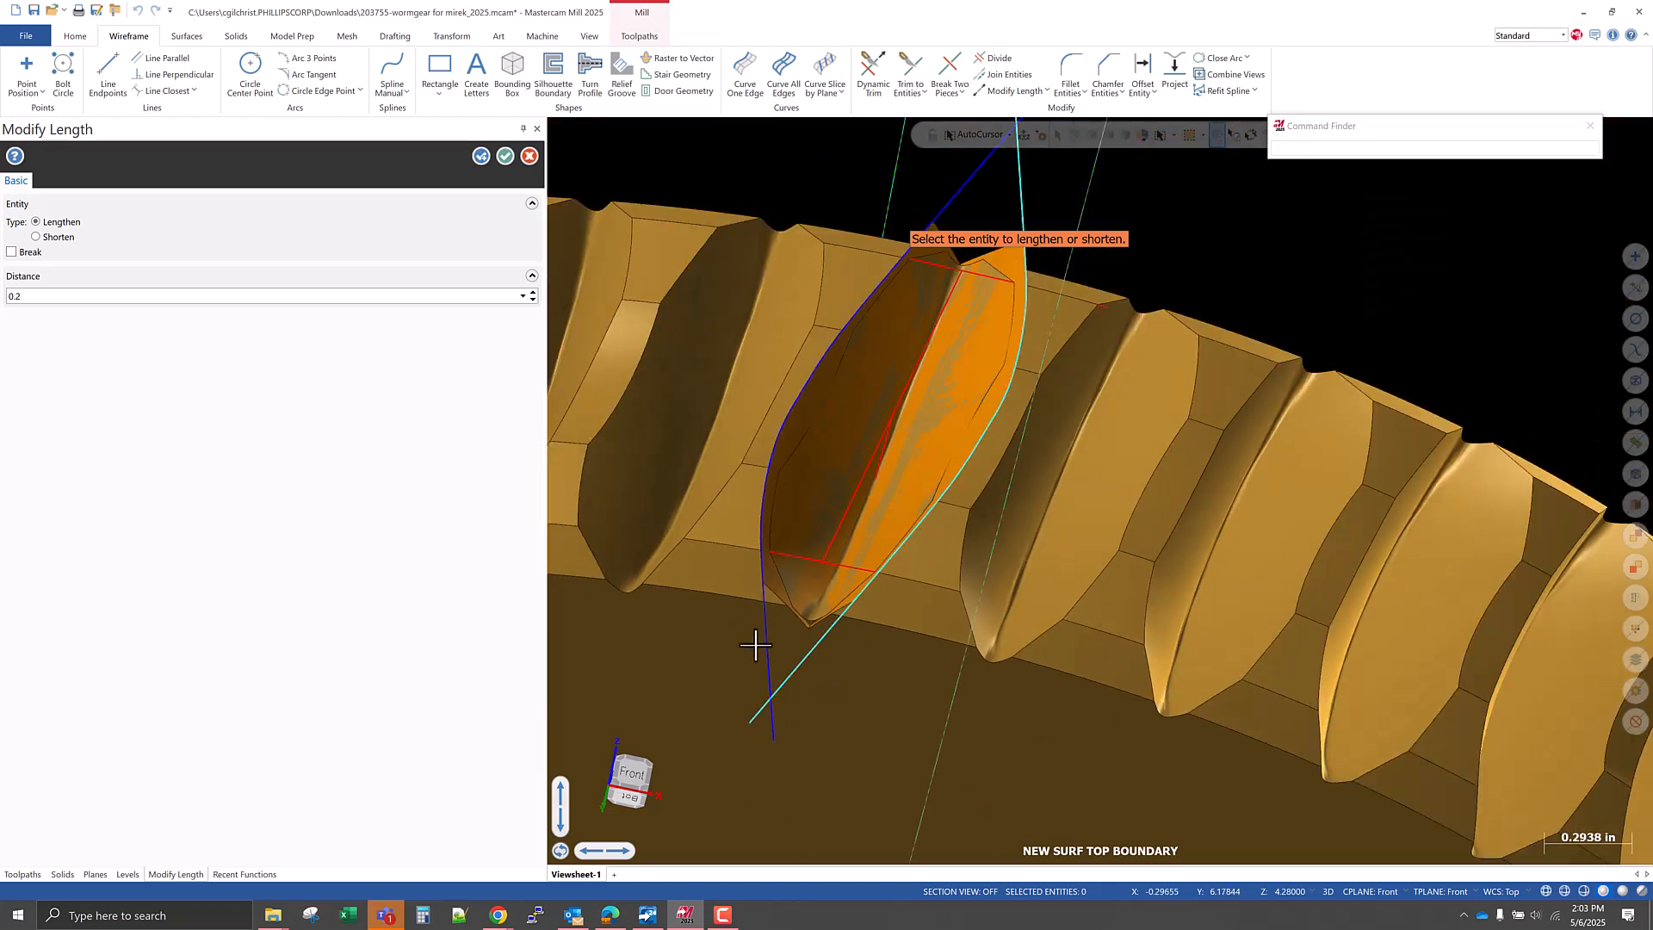
{"action": "left_click", "coordinate": [506, 156]}
Fillet the upper ends of the two extended boundary curves with a 0.125 radius, without trimming the curves.
{"action": "middle_click_drag", "start_coordinate": [819, 516], "coordinate": [822, 432]}
{"action": "scroll", "coordinate": [873, 764], "scroll_direction": "down", "scroll_amount": 2}
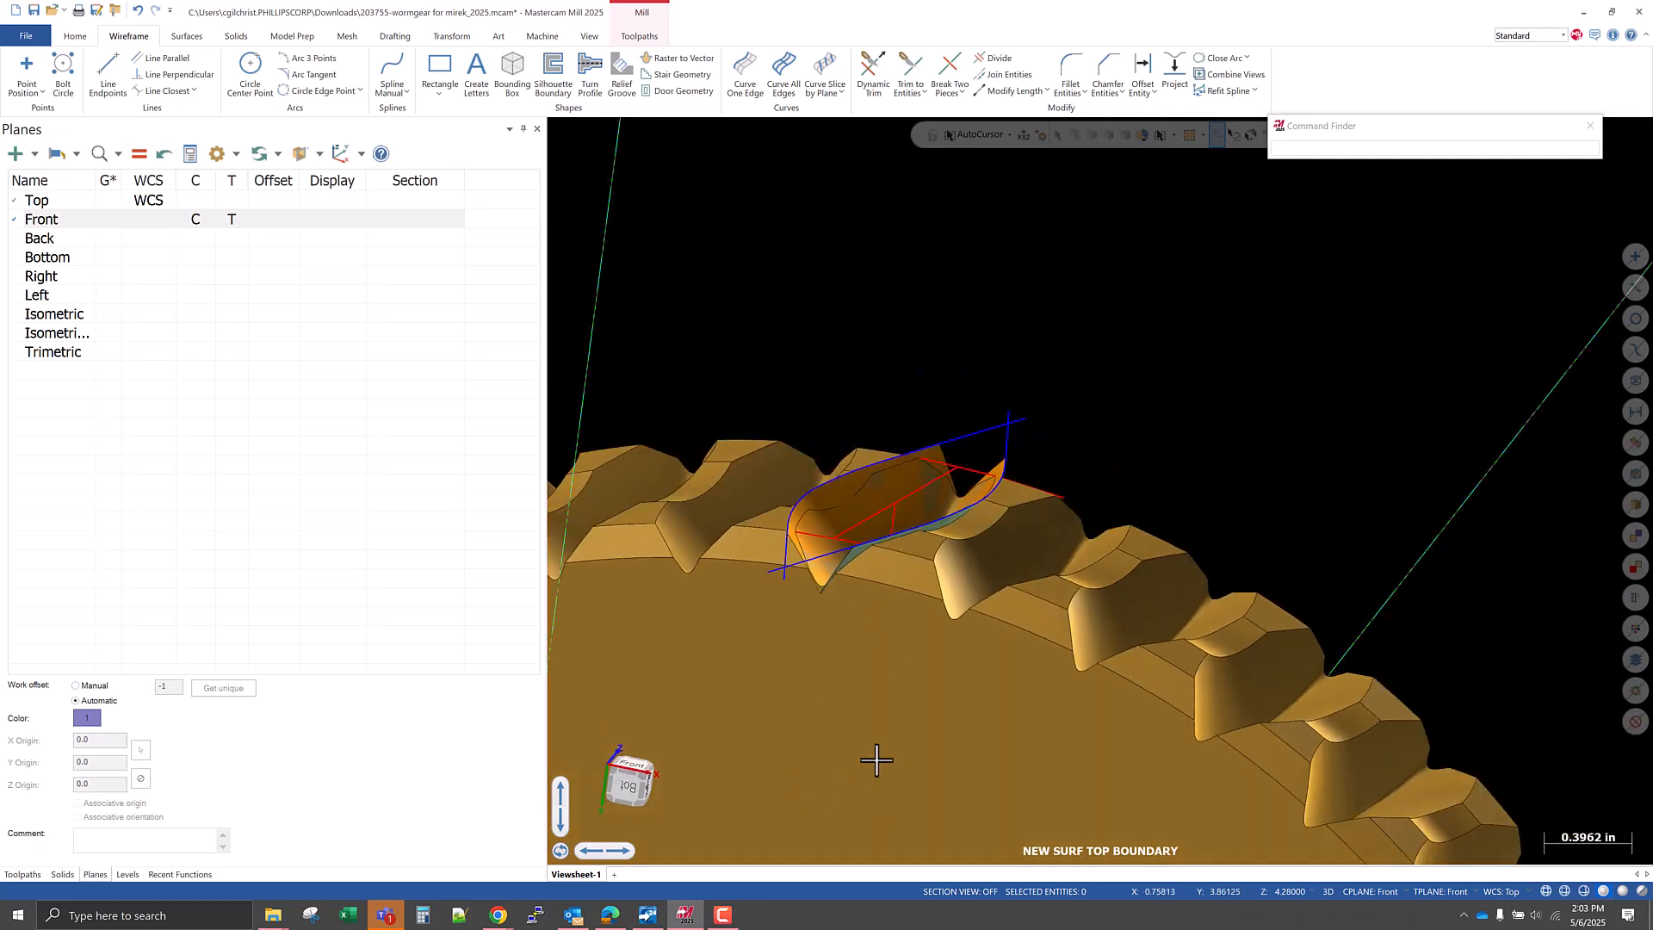
{"action": "left_click", "coordinate": [1070, 70]}
{"action": "left_click", "coordinate": [985, 432]}
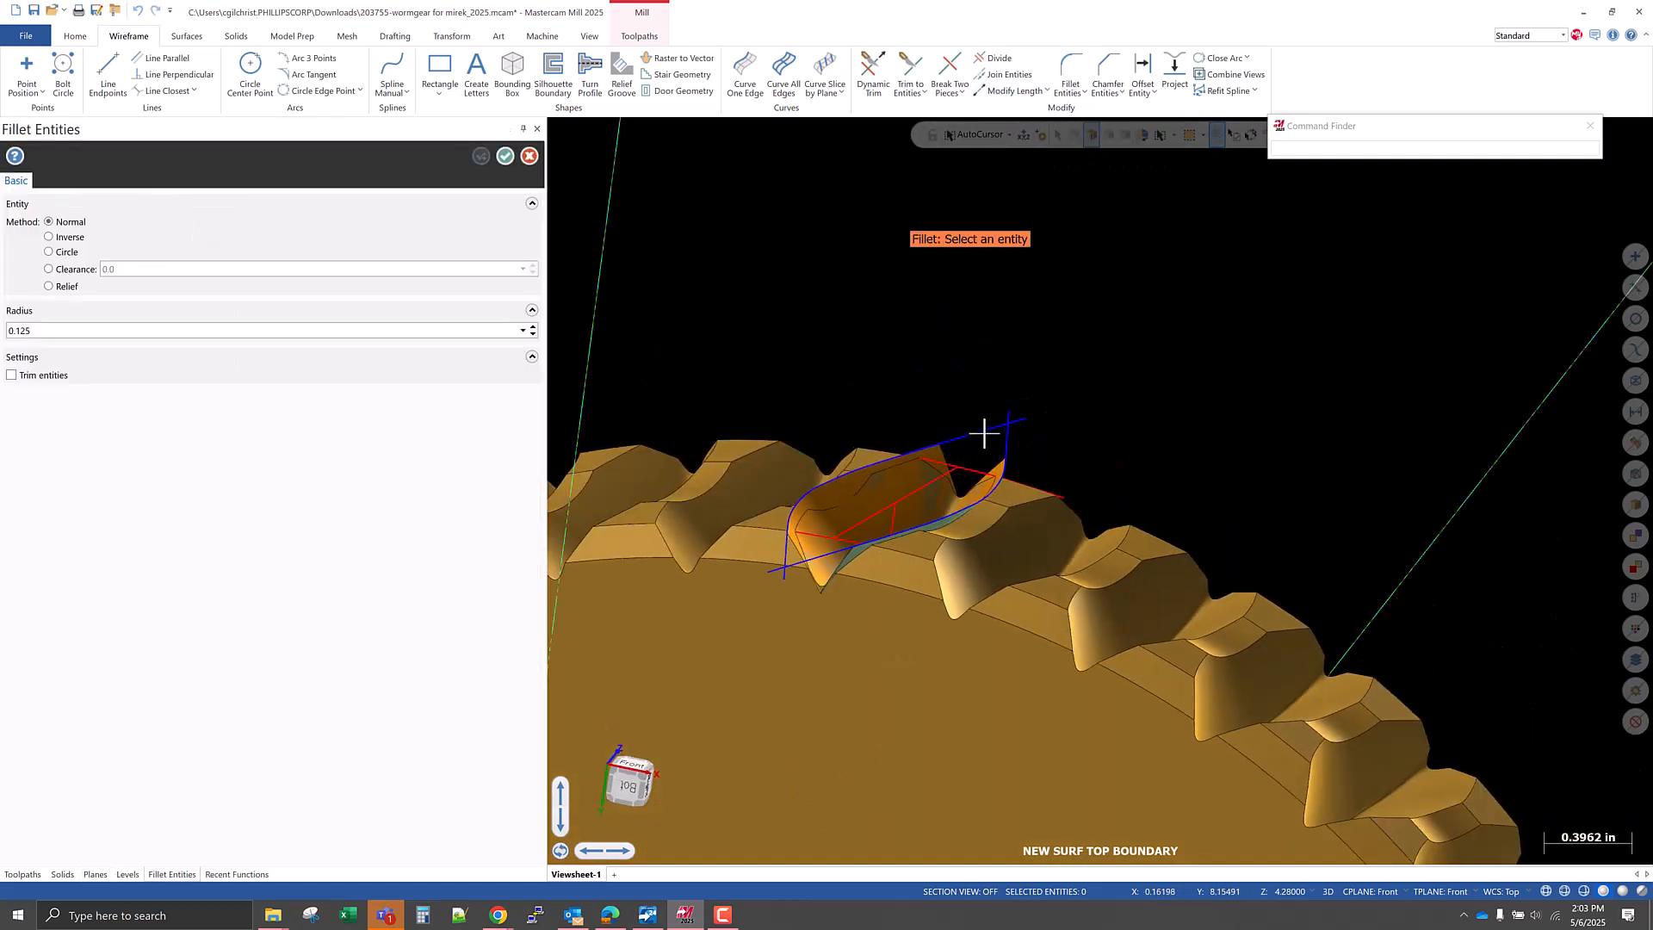
{"action": "left_click", "coordinate": [1004, 458]}
{"action": "mouse_move", "coordinate": [989, 464]}
{"action": "middle_mouse_down"}
{"action": "mouse_move", "coordinate": [954, 521]}
{"action": "mouse_move", "coordinate": [989, 489]}
{"action": "middle_mouse_up"}
{"action": "scroll", "coordinate": [995, 444], "scroll_direction": "up", "scroll_amount": 3}
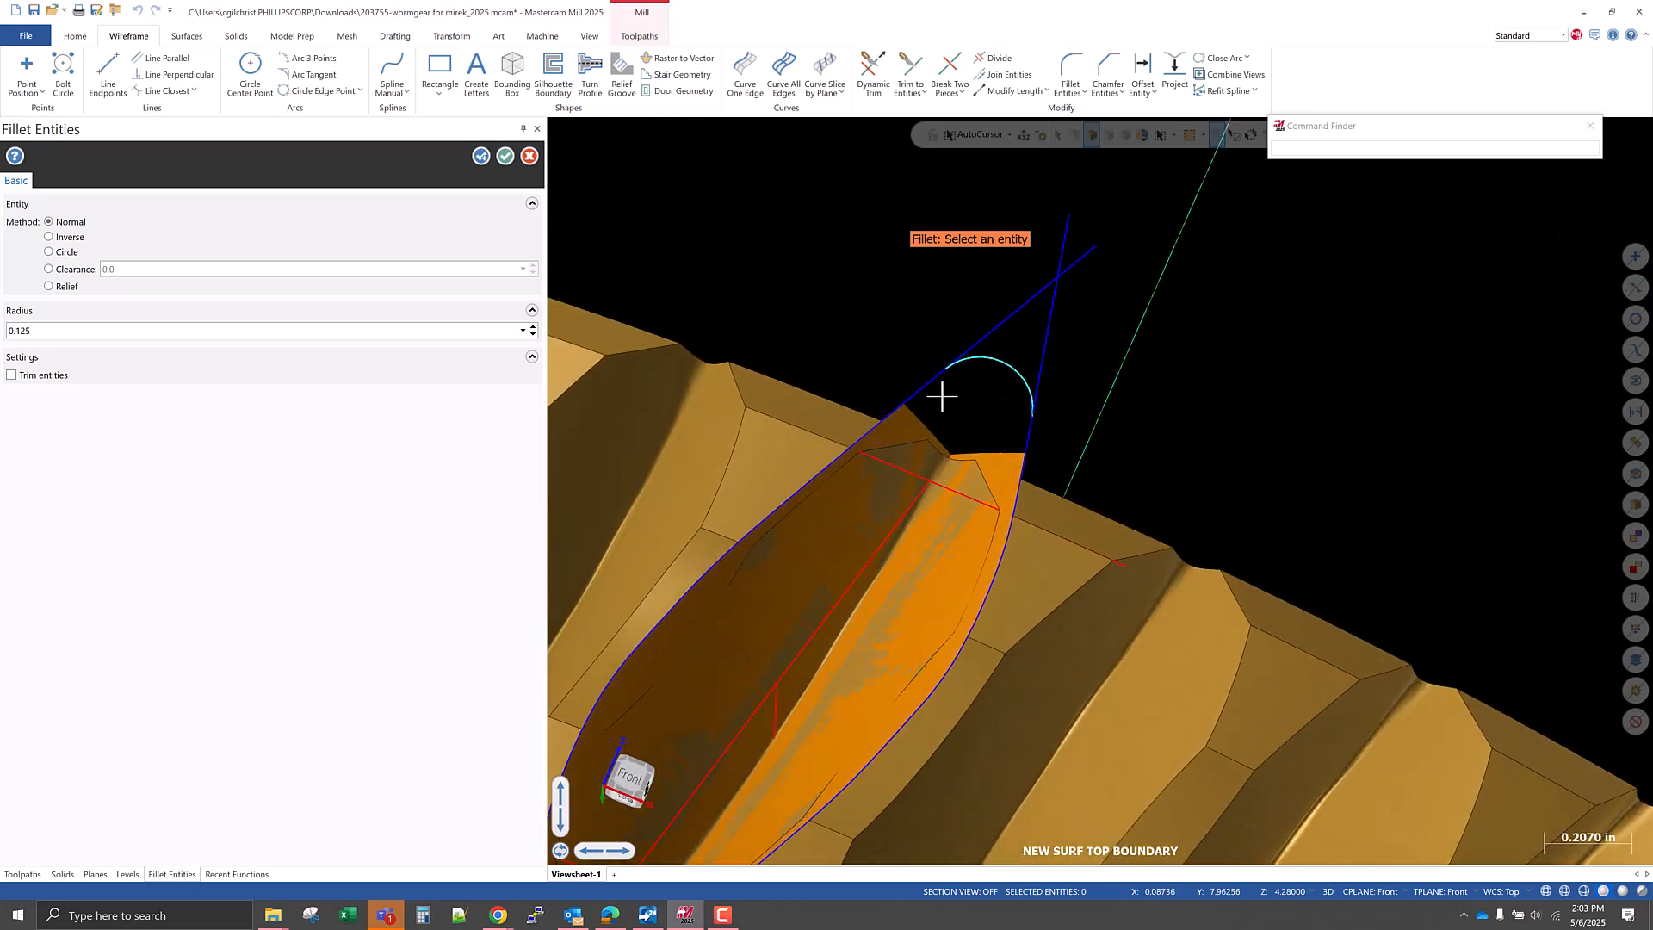
{"action": "scroll", "coordinate": [969, 411], "scroll_direction": "up", "scroll_amount": 2}
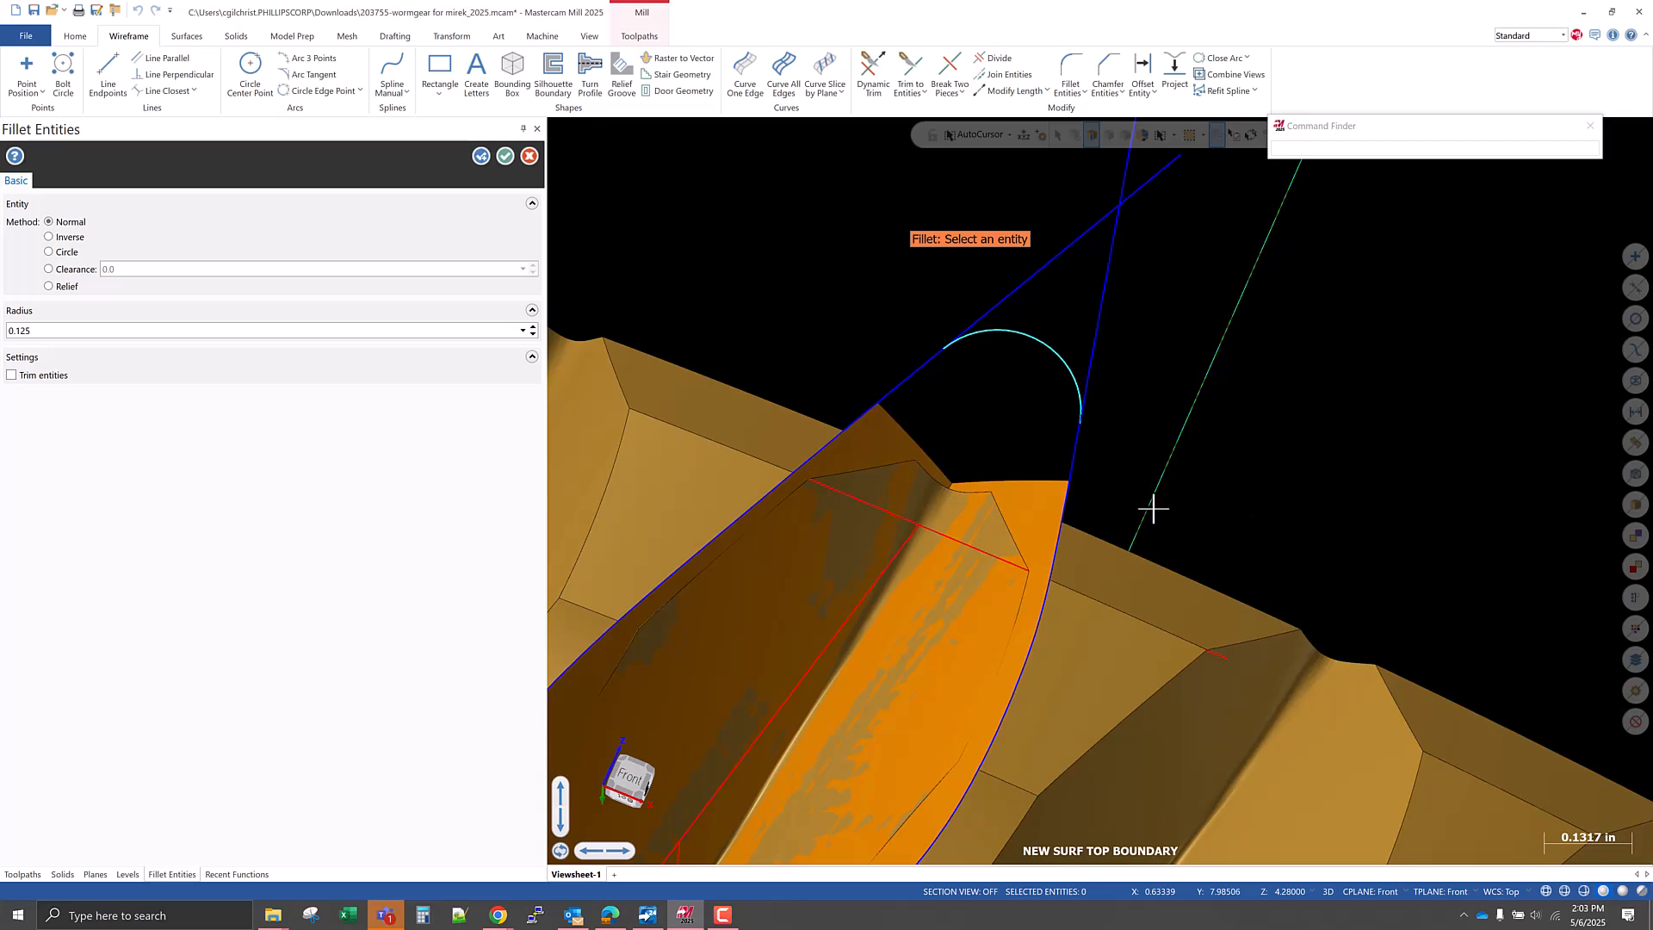
Try fillet radii of 0.15 and 0.18 on the upper arc and compare its tangent ends with the flank corners in the Front view.
{"action": "double_click", "coordinate": [82, 333]}
{"action": "key", "text": "Return"}
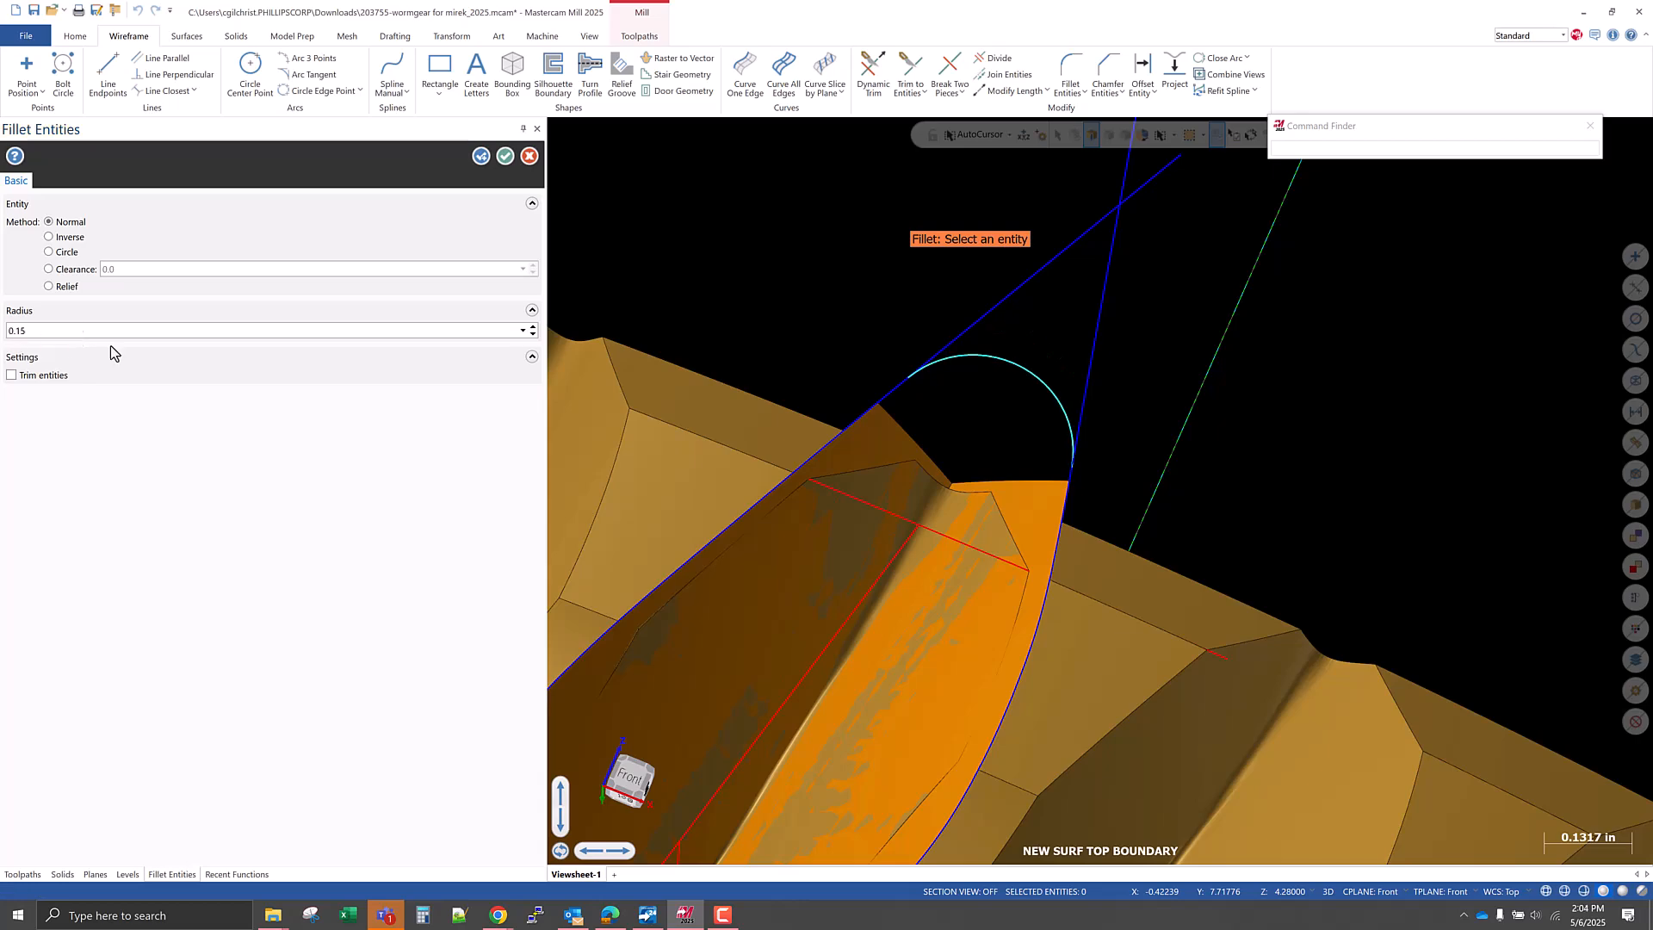
{"action": "right_click", "coordinate": [1279, 441]}
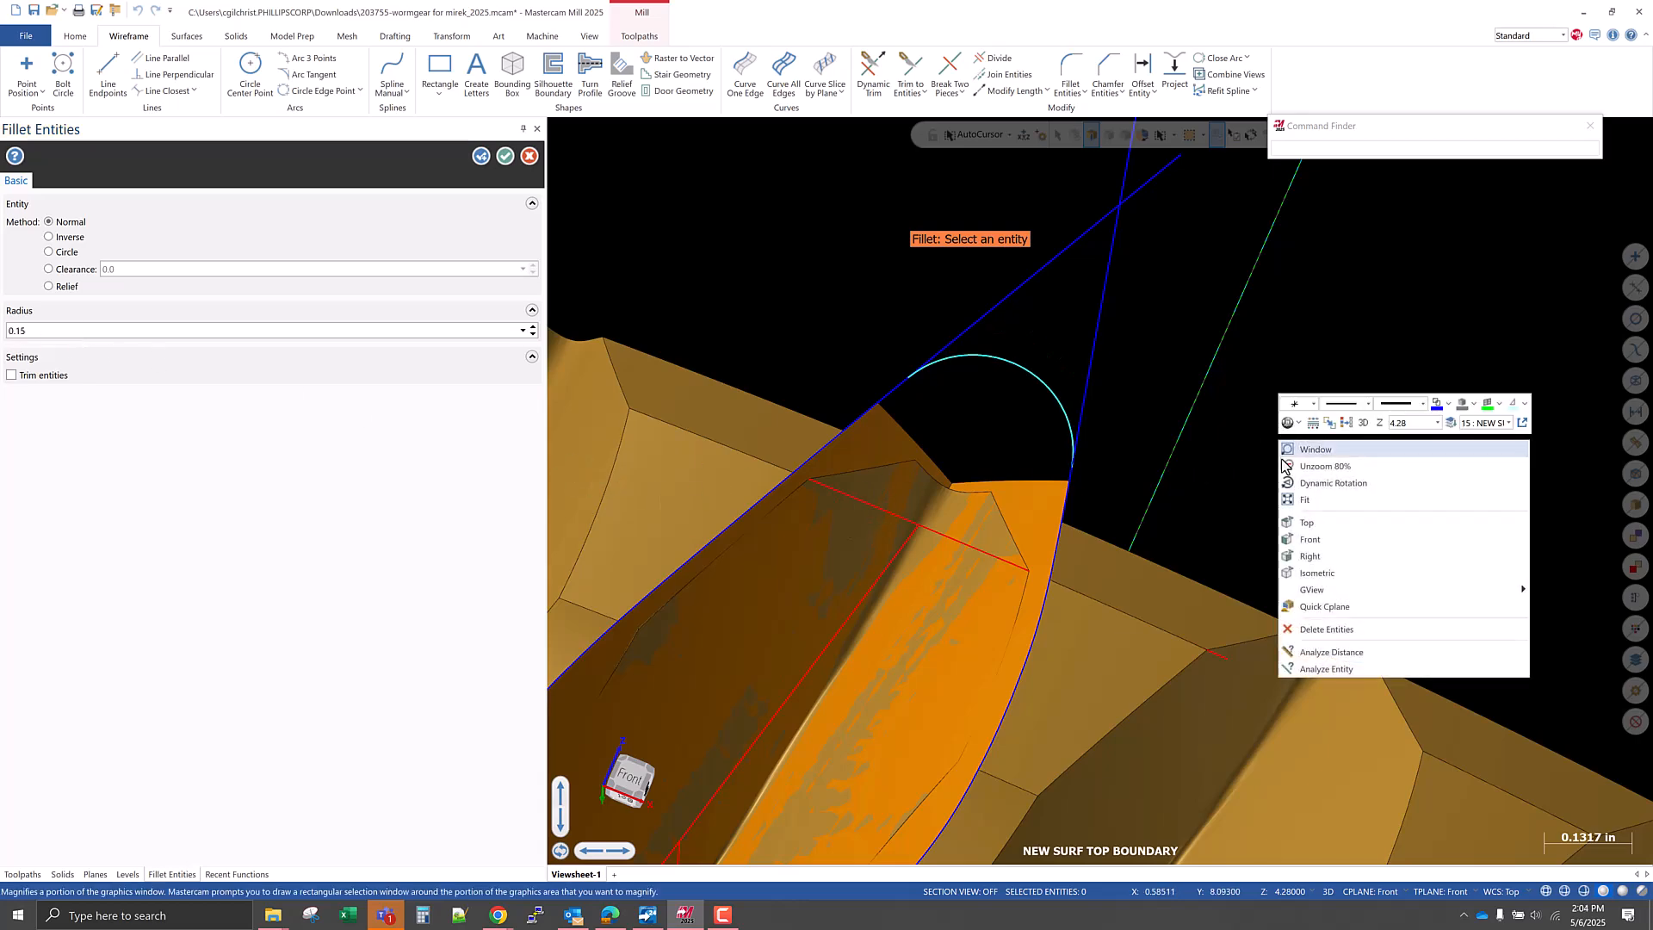
{"action": "left_click", "coordinate": [1309, 538]}
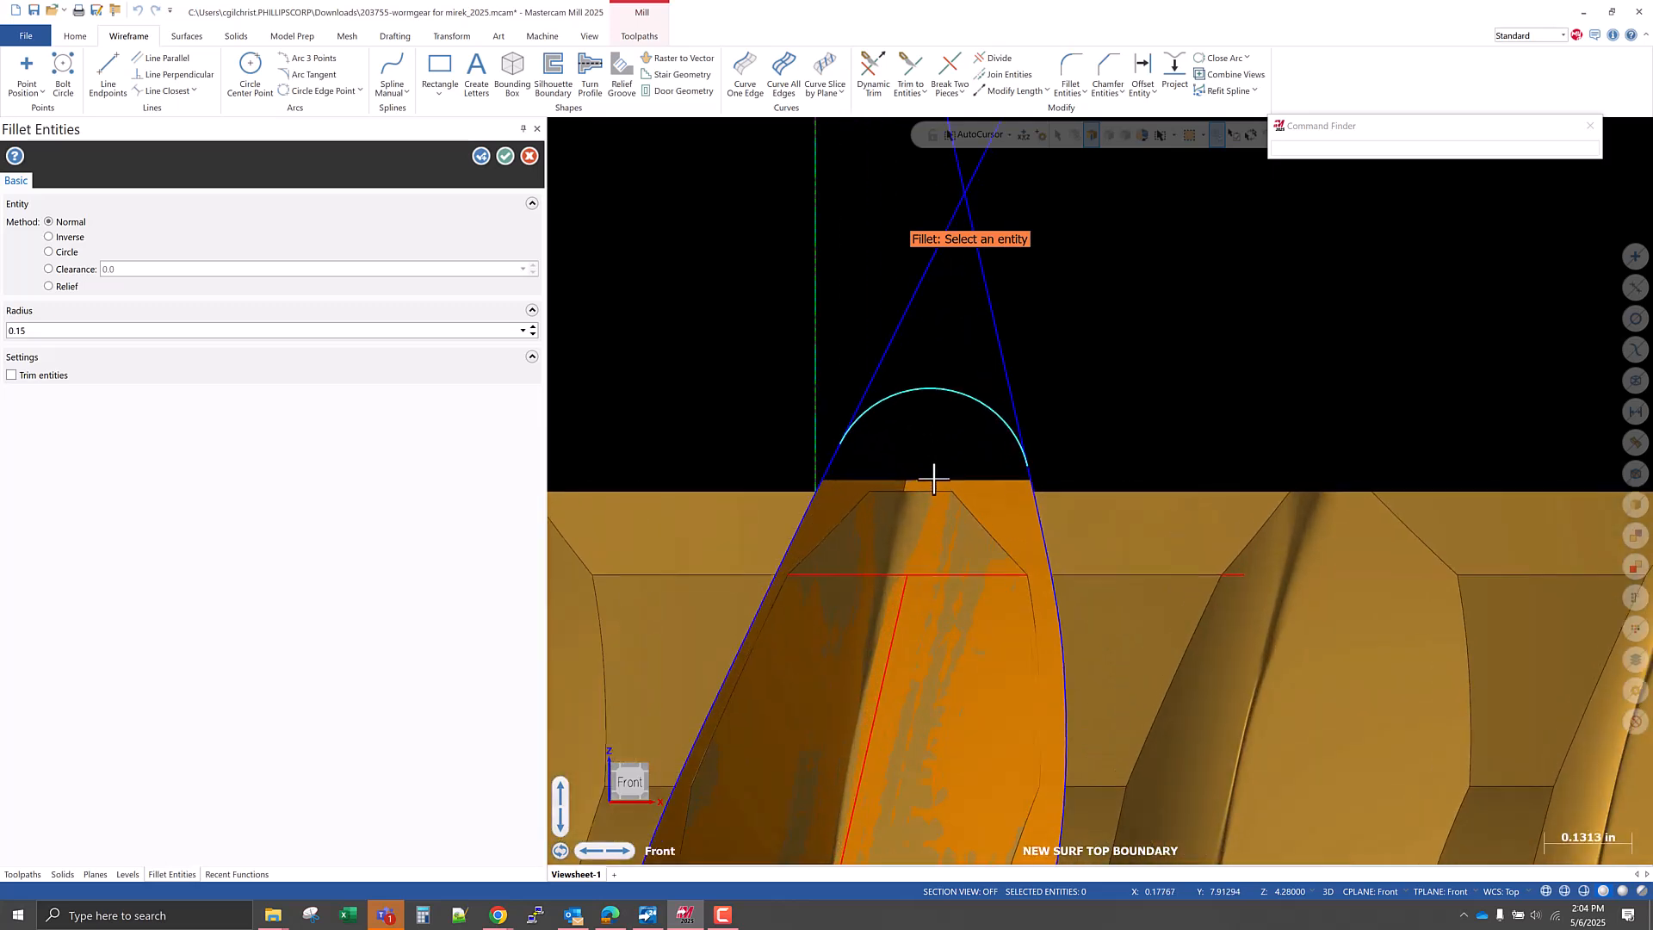
{"action": "scroll", "coordinate": [933, 478], "scroll_direction": "up", "scroll_amount": 5}
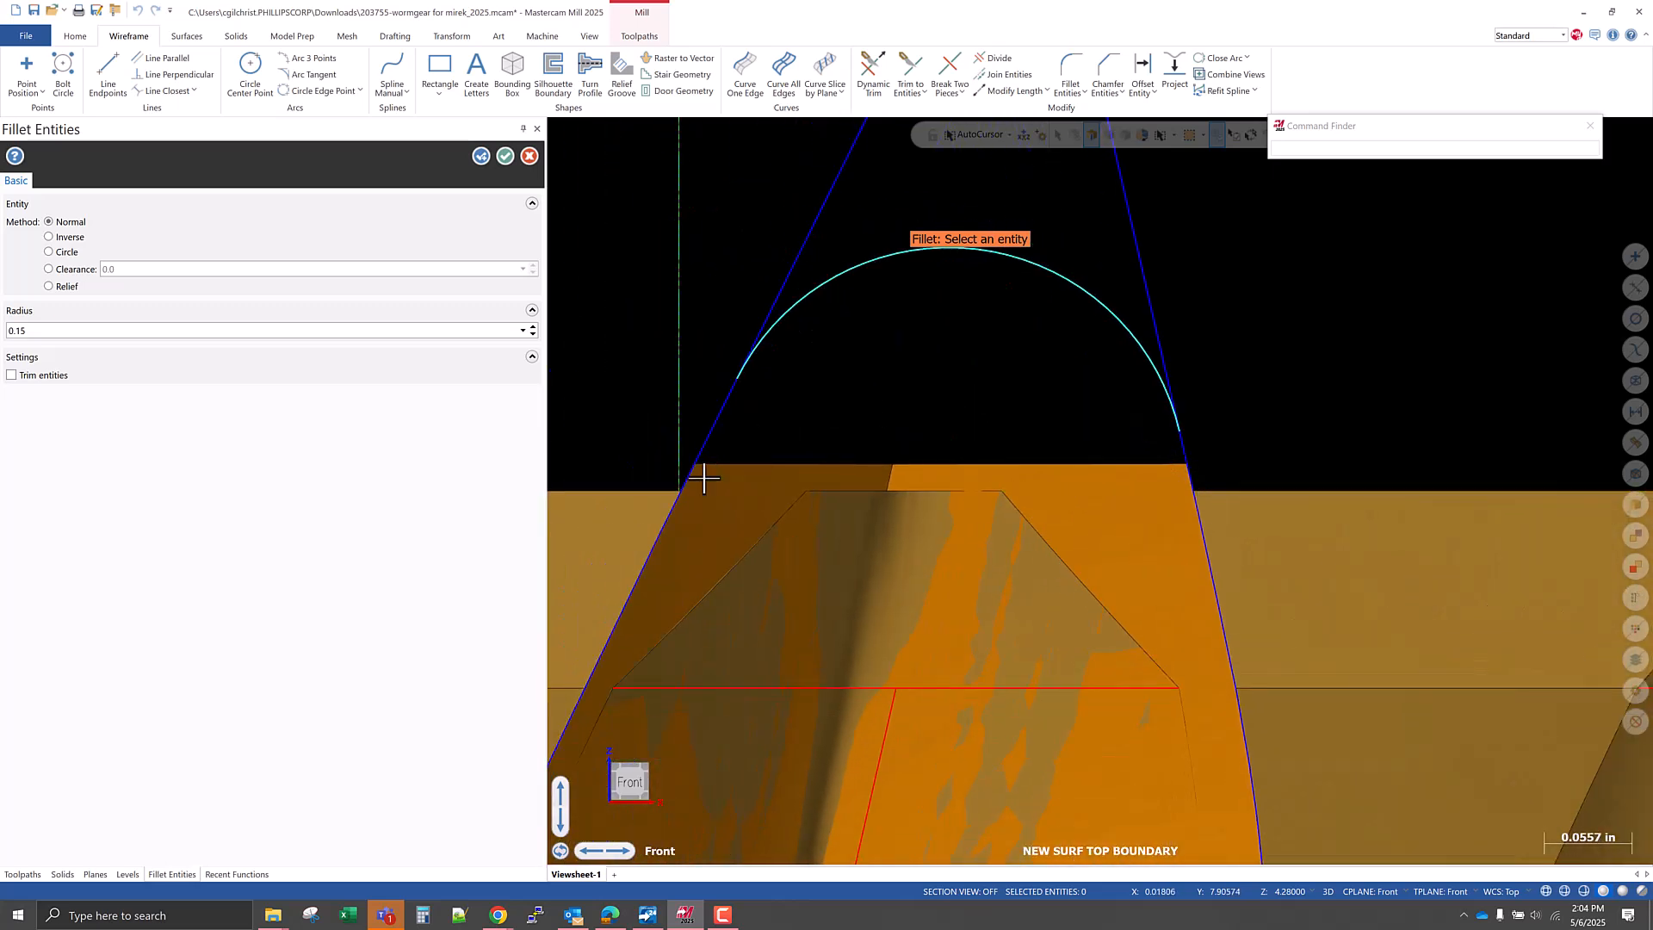
{"action": "scroll", "coordinate": [1157, 448], "scroll_direction": "up", "scroll_amount": 2}
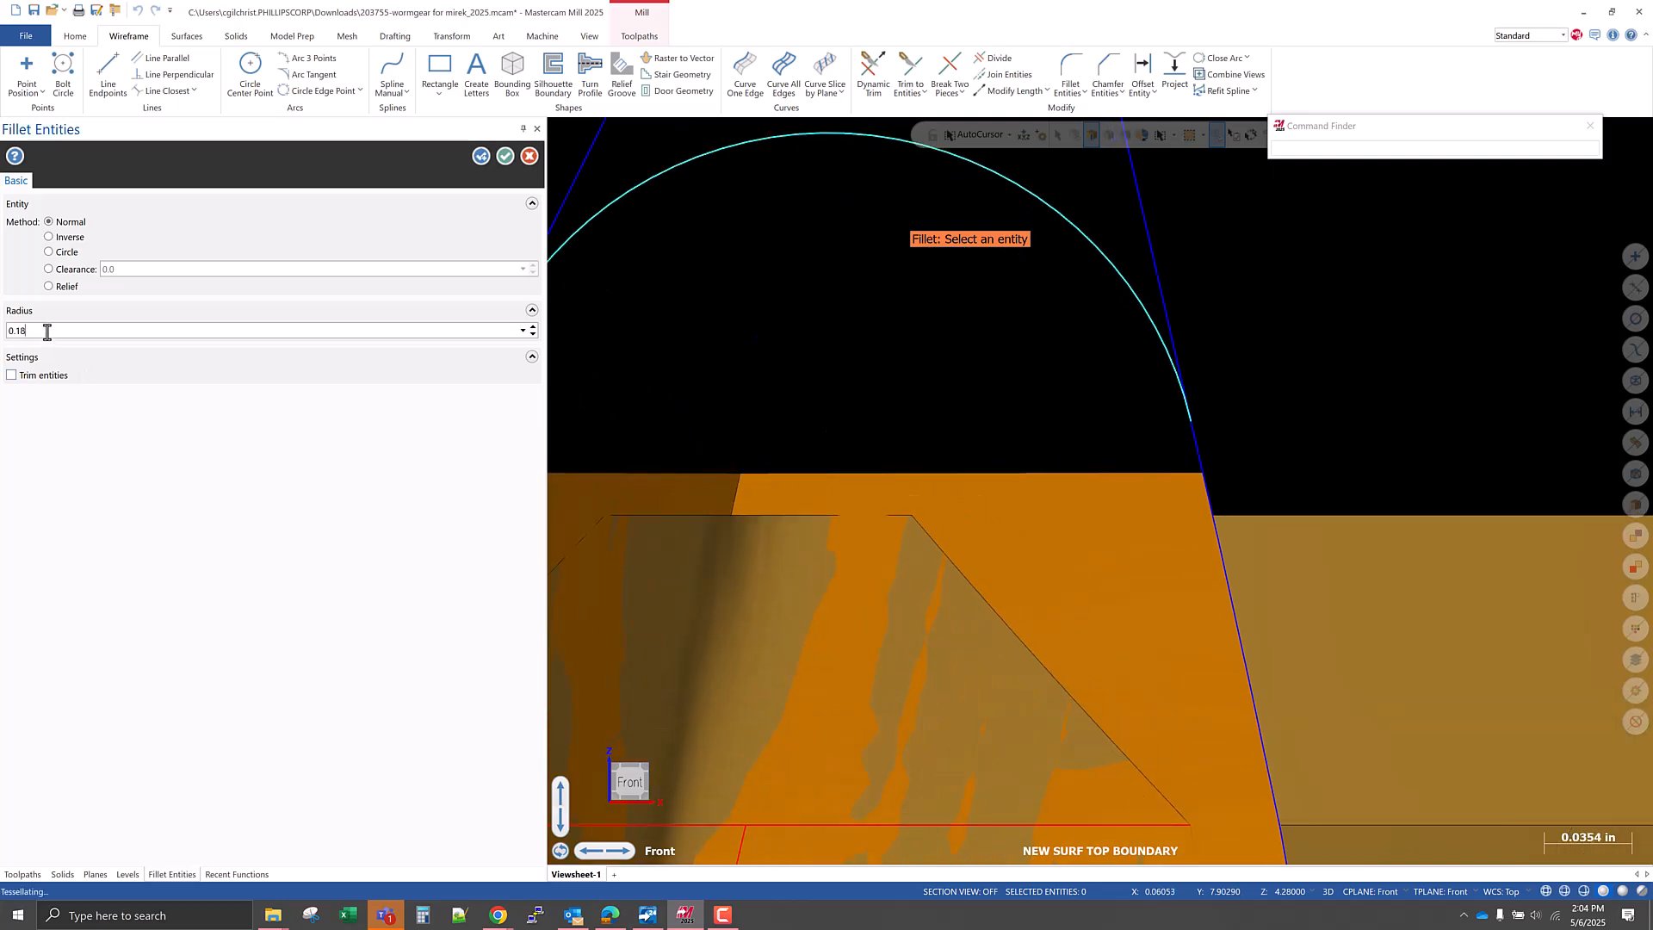
{"action": "key", "text": "Return"}
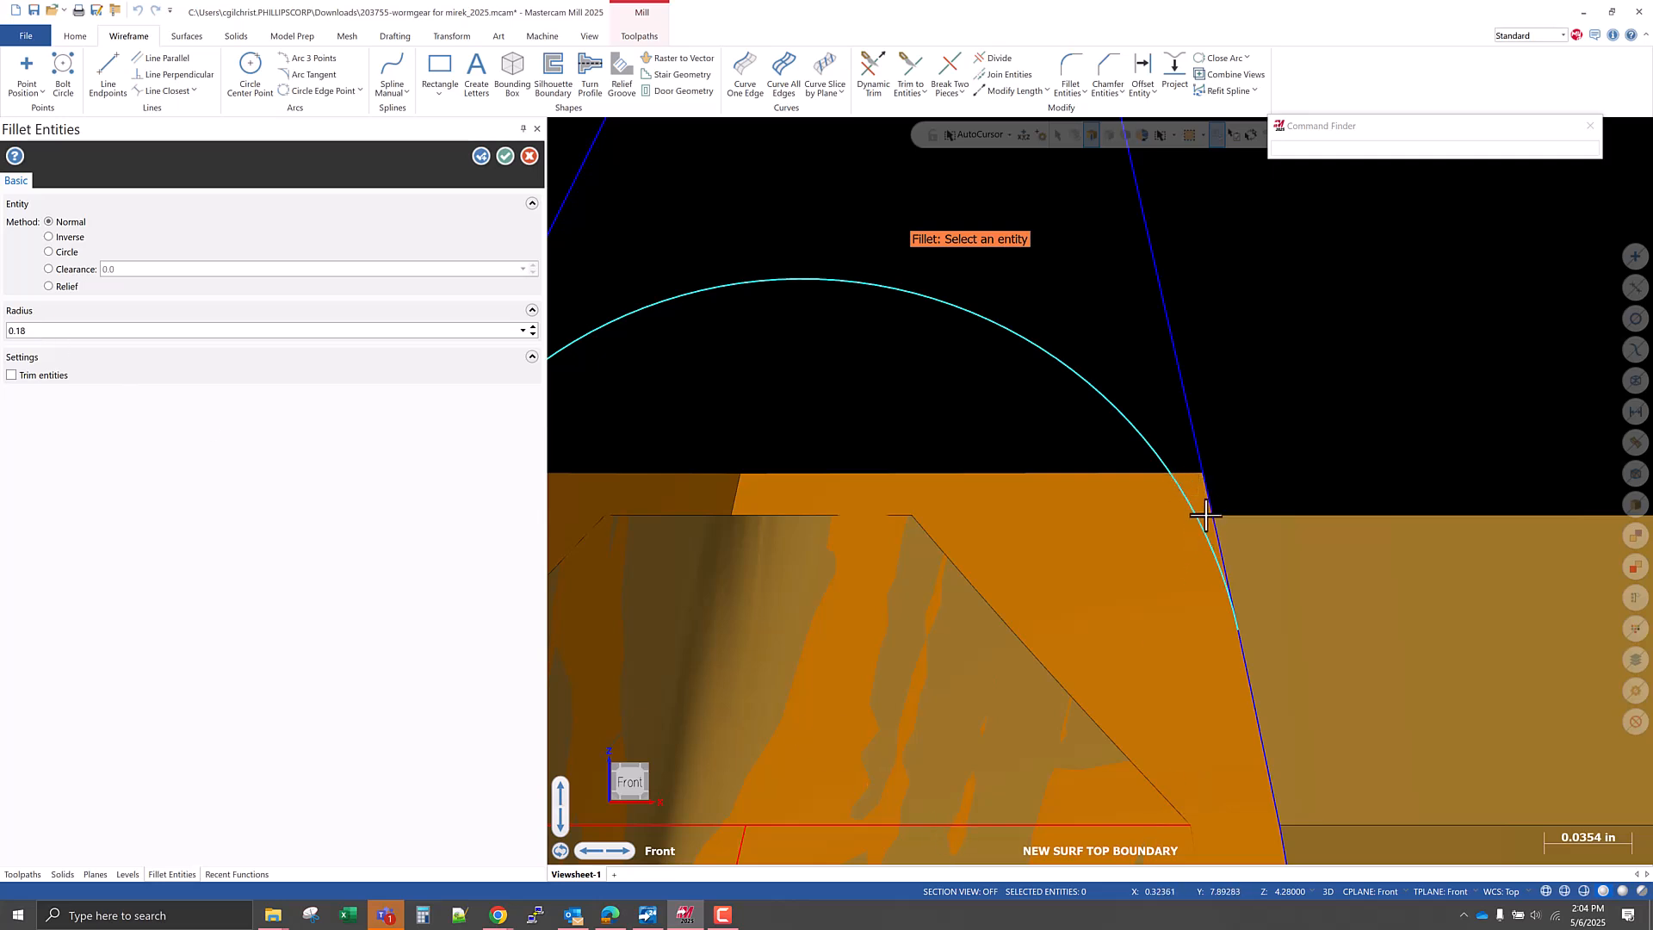
Apply the upper fillet with a 0.145 radius and fillet the lower ends of both boundary curves, leaving the curves untrimmed.
{"action": "scroll", "coordinate": [1182, 530], "scroll_direction": "down", "scroll_amount": 2}
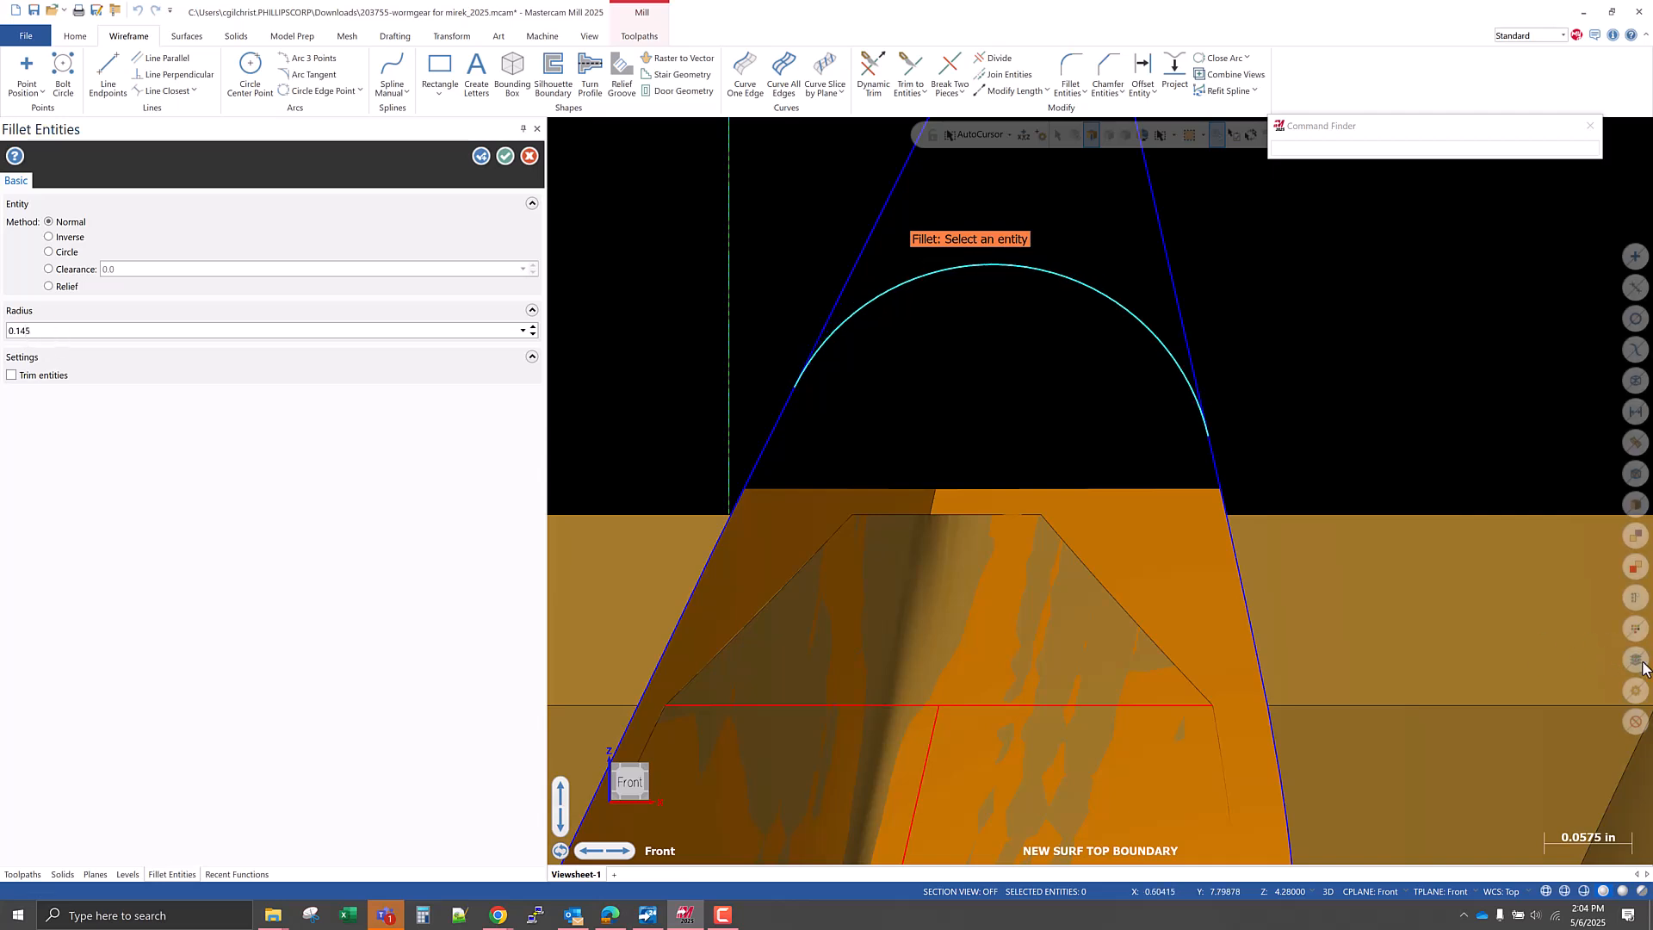
{"action": "scroll", "coordinate": [1021, 546], "scroll_direction": "down", "scroll_amount": 5}
{"action": "left_click", "coordinate": [478, 158]}
{"action": "scroll", "coordinate": [1041, 316], "scroll_direction": "down", "scroll_amount": 7}
{"action": "scroll", "coordinate": [977, 665], "scroll_direction": "up", "scroll_amount": 5}
{"action": "scroll", "coordinate": [896, 508], "scroll_direction": "up", "scroll_amount": 2}
{"action": "left_click", "coordinate": [861, 460]}
{"action": "left_click", "coordinate": [1044, 439]}
{"action": "left_click", "coordinate": [506, 156]}
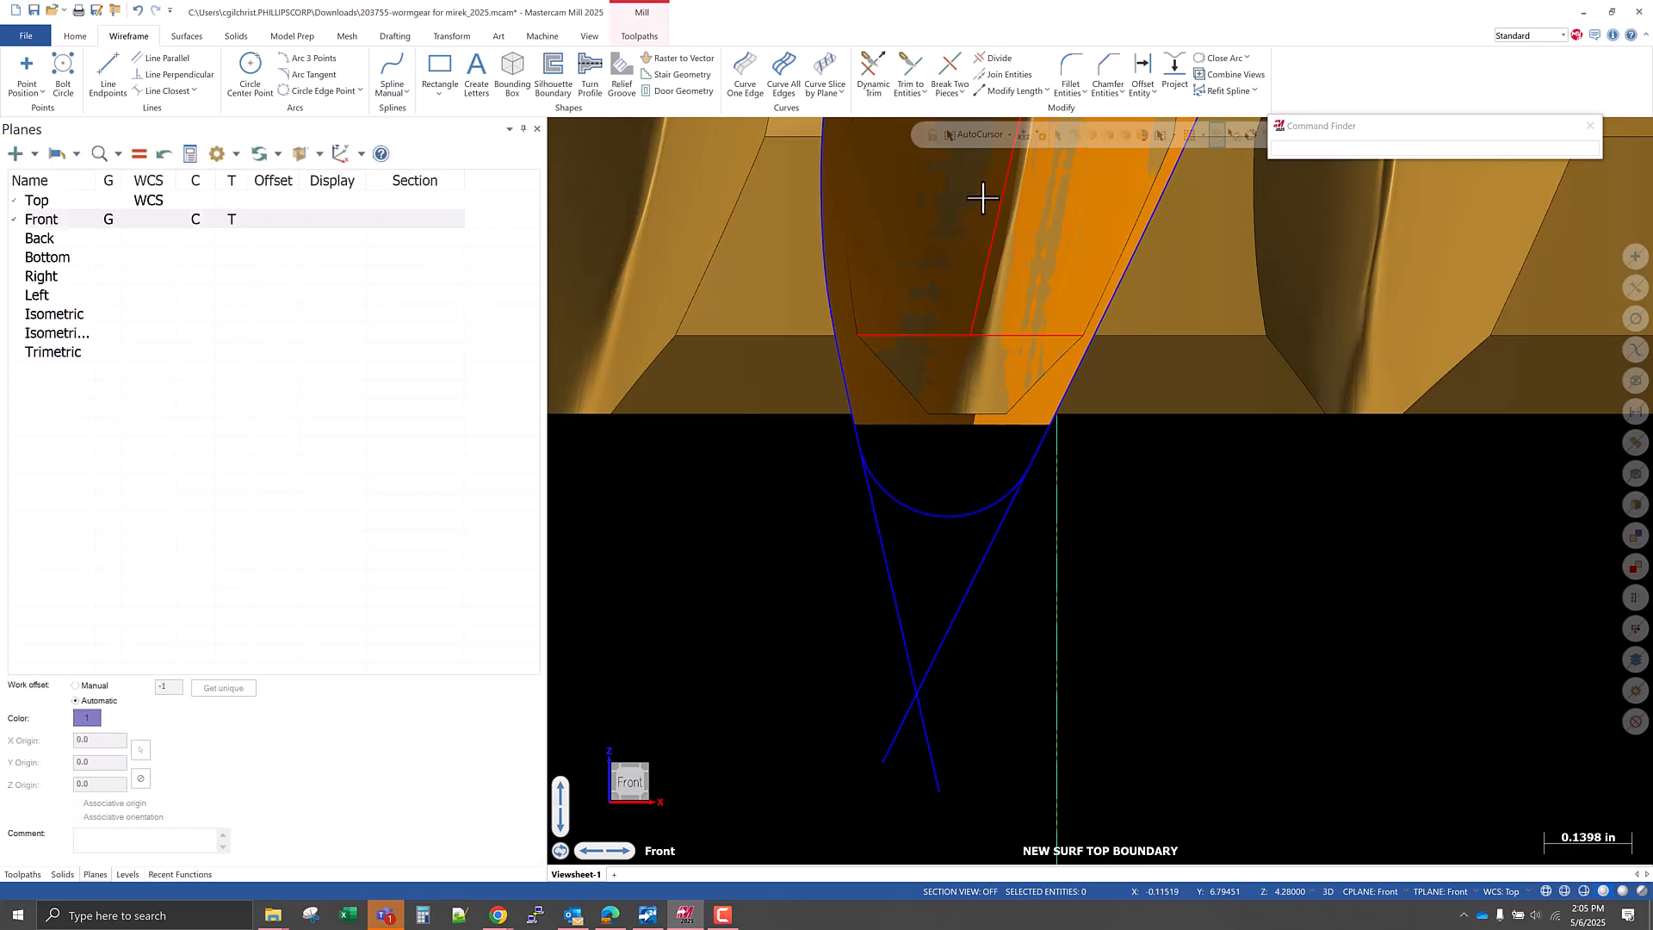
Trim the lower extensions of both boundary curves back to the lower fillet arc with Divide.
{"action": "left_click", "coordinate": [981, 59]}
{"action": "left_click", "coordinate": [883, 555]}
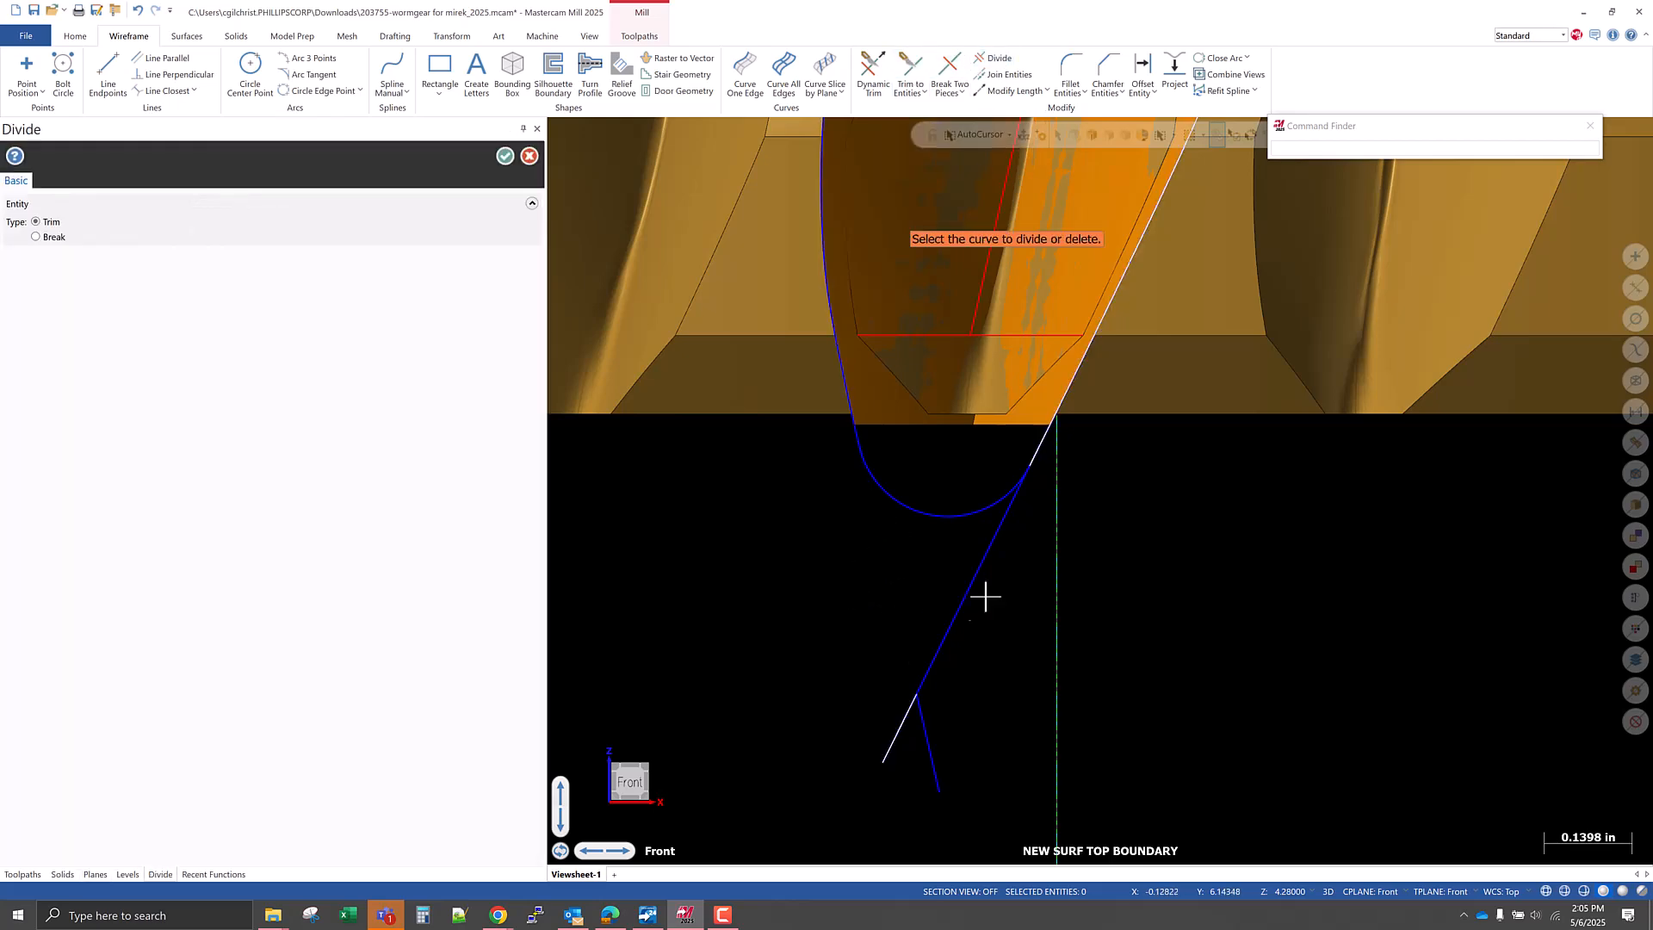
{"action": "left_click", "coordinate": [976, 571]}
Trim the upper curve extensions back to the upper fillet arc and remove the leftover crossing pieces at both ends.
{"action": "scroll", "coordinate": [861, 805], "scroll_direction": "down", "scroll_amount": 3}
{"action": "scroll", "coordinate": [890, 789], "scroll_direction": "down", "scroll_amount": 3}
{"action": "scroll", "coordinate": [930, 391], "scroll_direction": "up", "scroll_amount": 7}
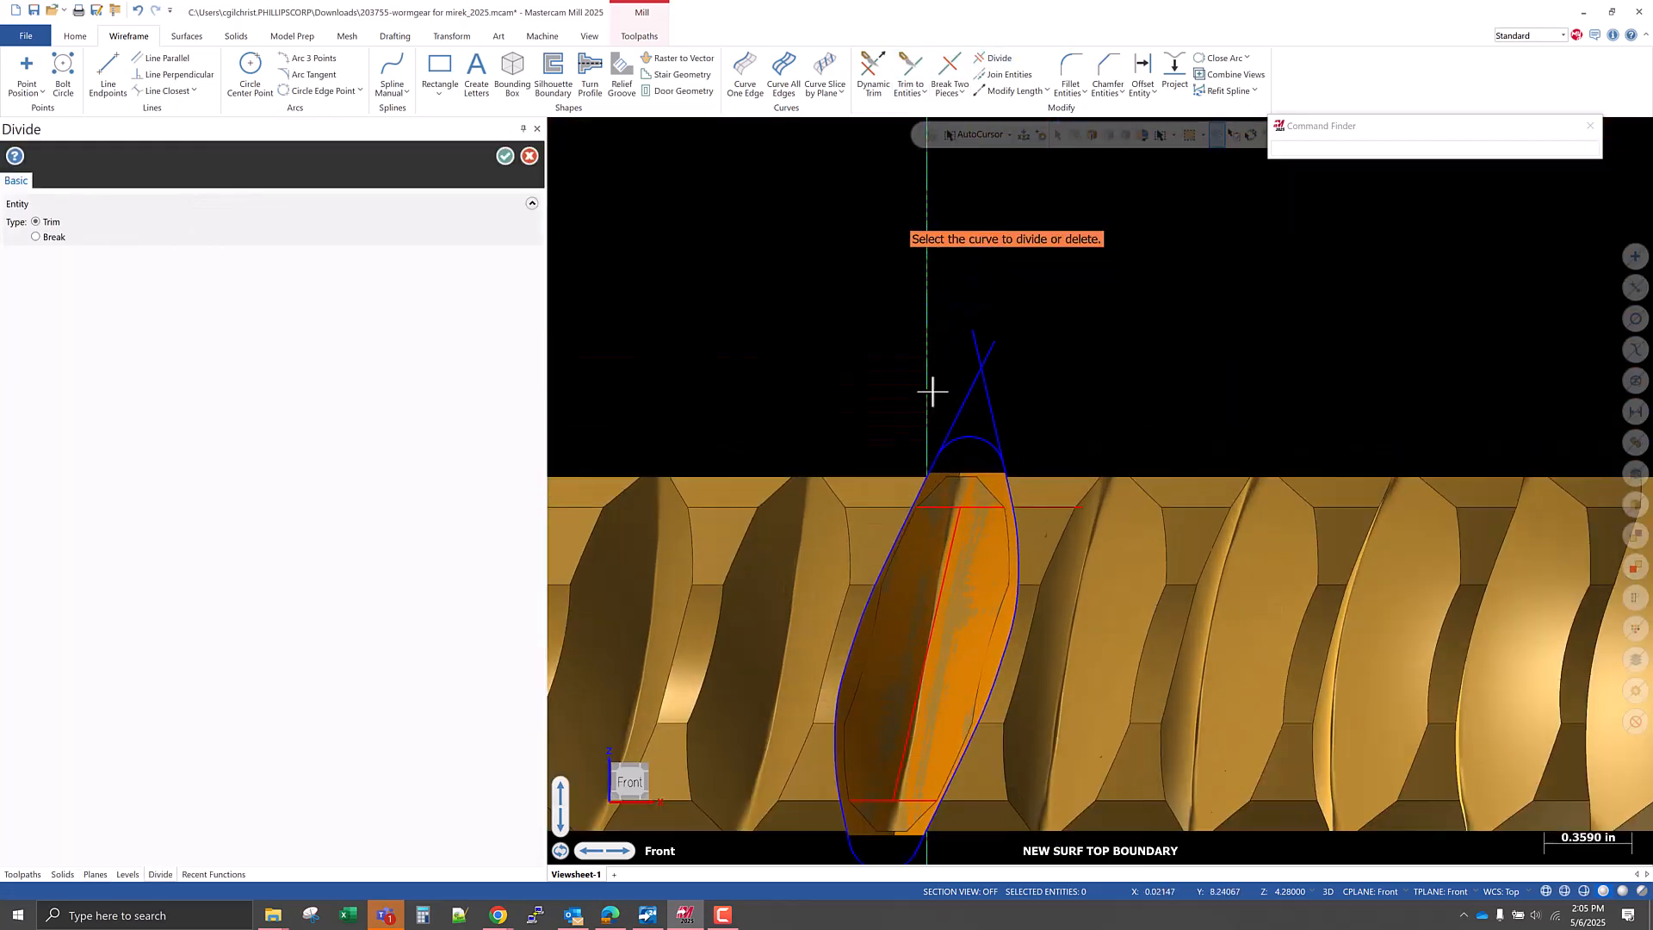
{"action": "left_click", "coordinate": [978, 405]}
{"action": "left_click", "coordinate": [1049, 445]}
{"action": "scroll", "coordinate": [1007, 441], "scroll_direction": "down", "scroll_amount": 1}
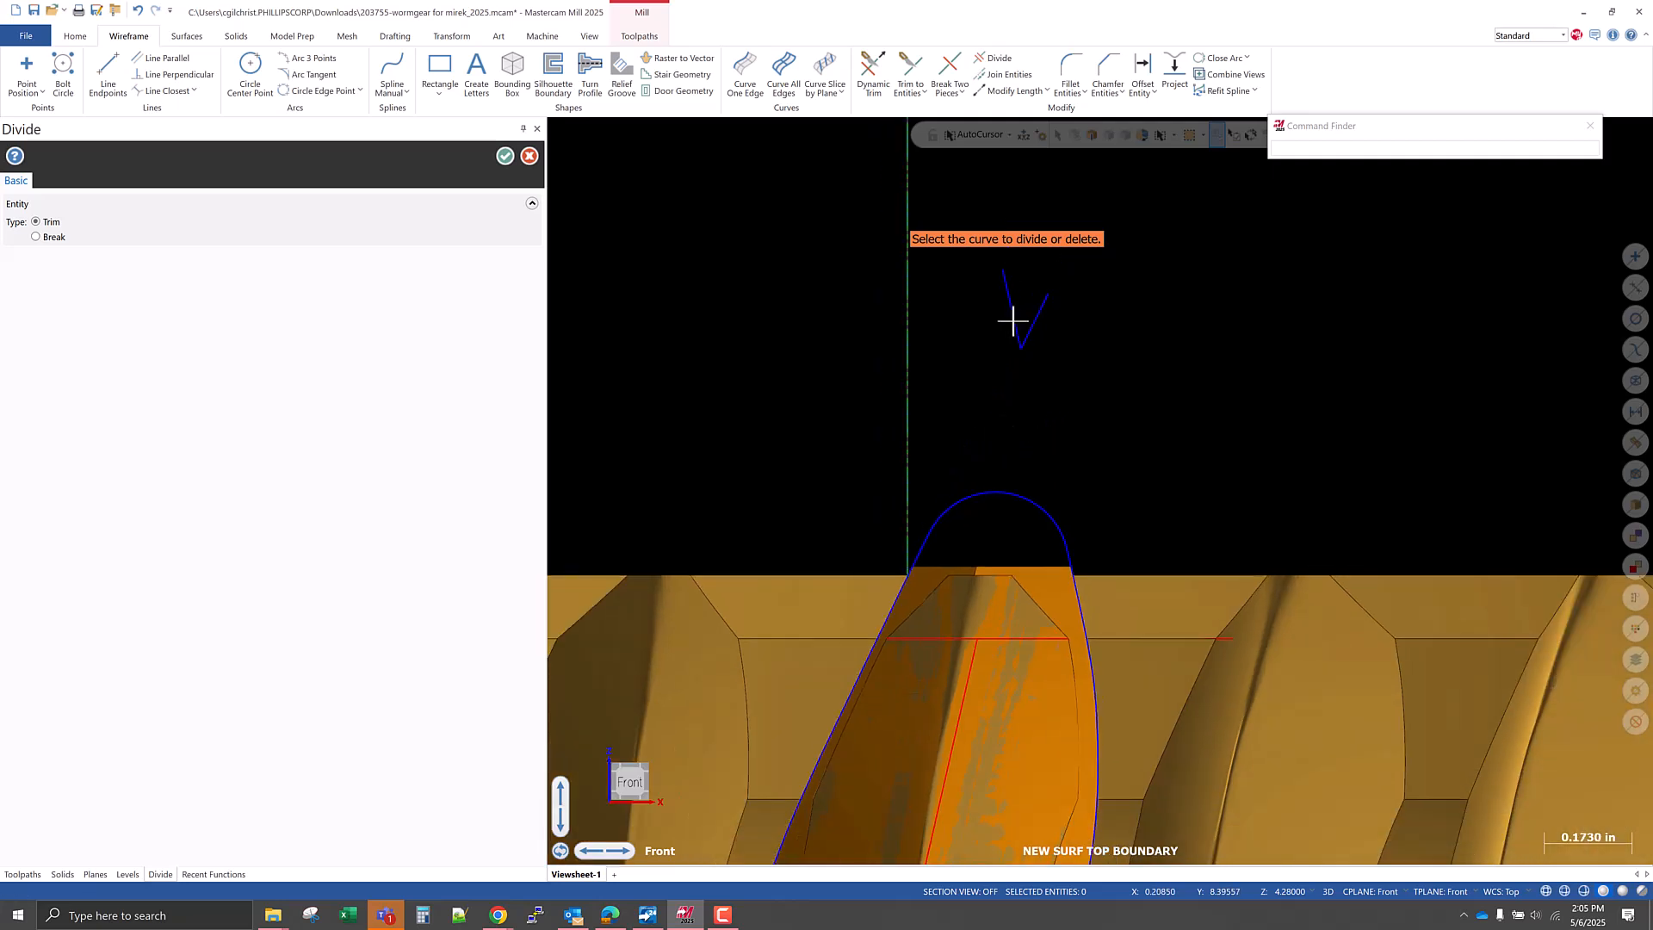
{"action": "scroll", "coordinate": [990, 297], "scroll_direction": "down", "scroll_amount": 5}
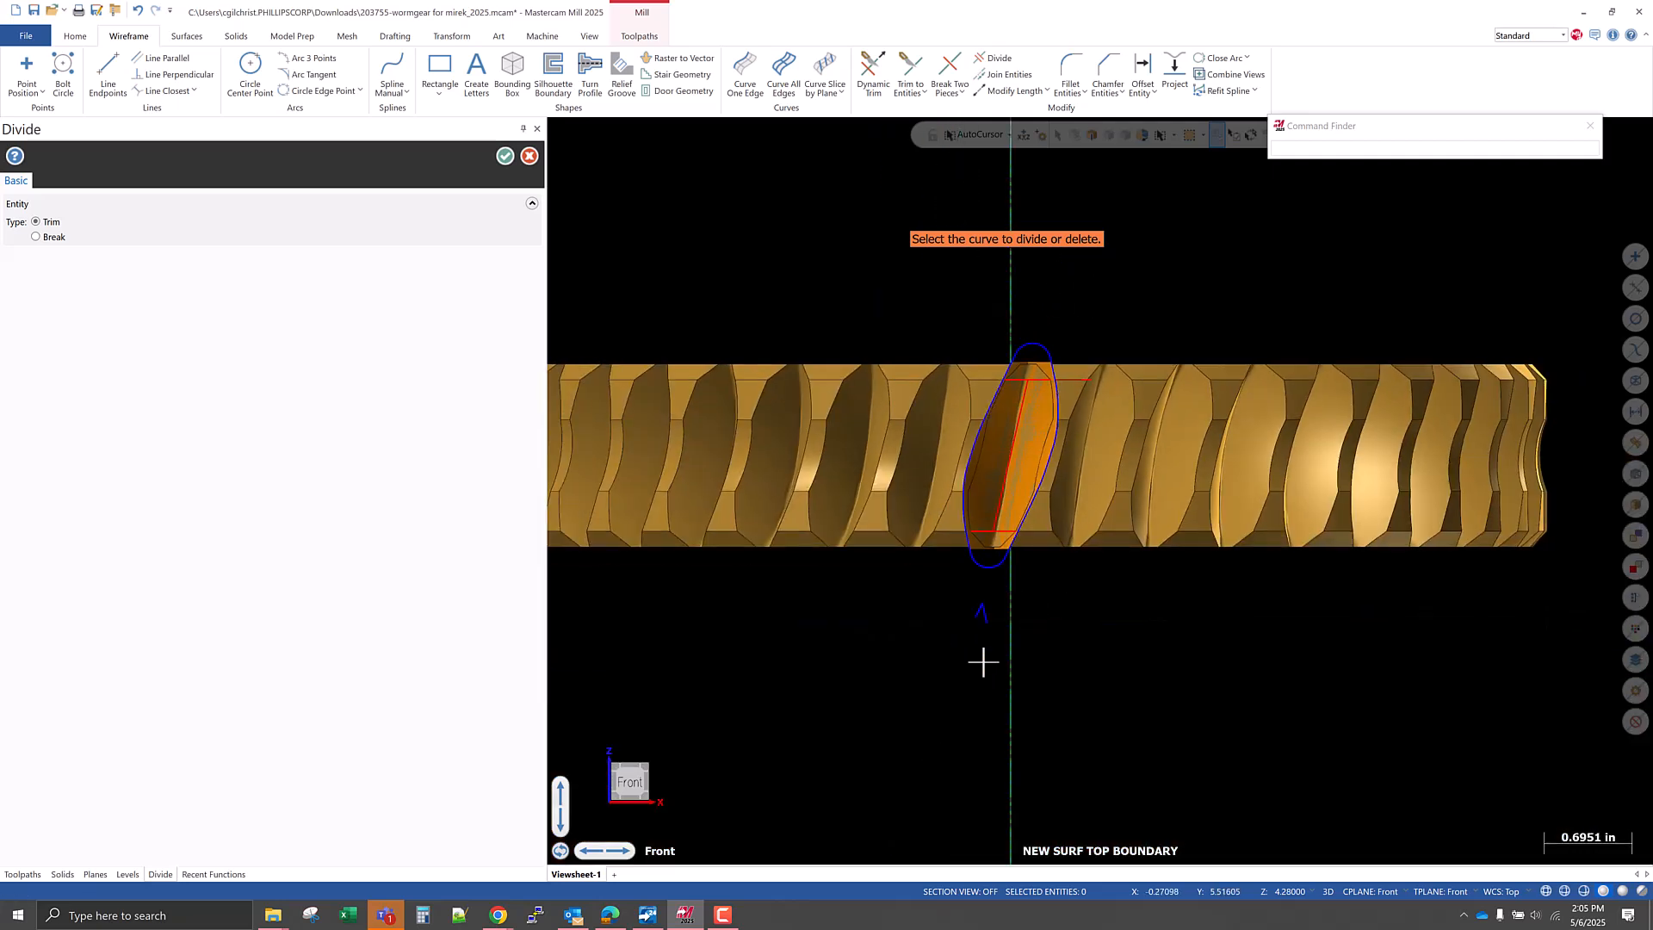
{"action": "scroll", "coordinate": [1020, 585], "scroll_direction": "up", "scroll_amount": 4}
{"action": "scroll", "coordinate": [937, 673], "scroll_direction": "down", "scroll_amount": 3}
{"action": "left_click", "coordinate": [505, 156]}
Save the part file with the closed top boundary.
{"action": "scroll", "coordinate": [944, 583], "scroll_direction": "up", "scroll_amount": 5}
{"action": "middle_click_drag", "start_coordinate": [967, 674], "coordinate": [937, 594]}
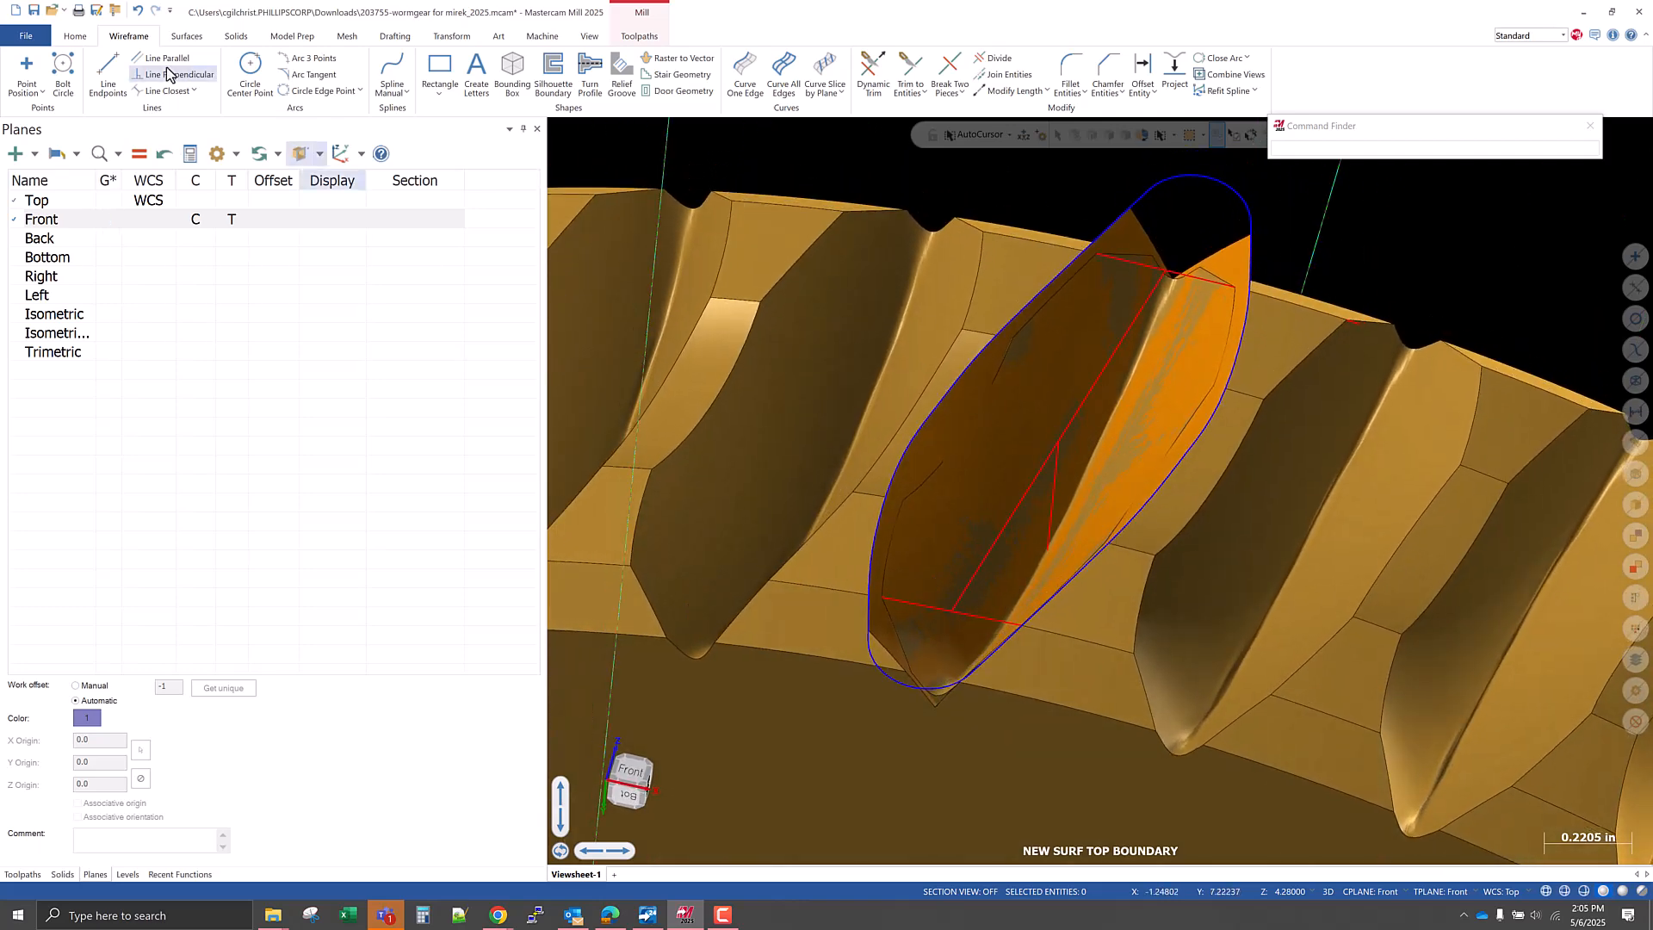
{"action": "left_click", "coordinate": [39, 16]}
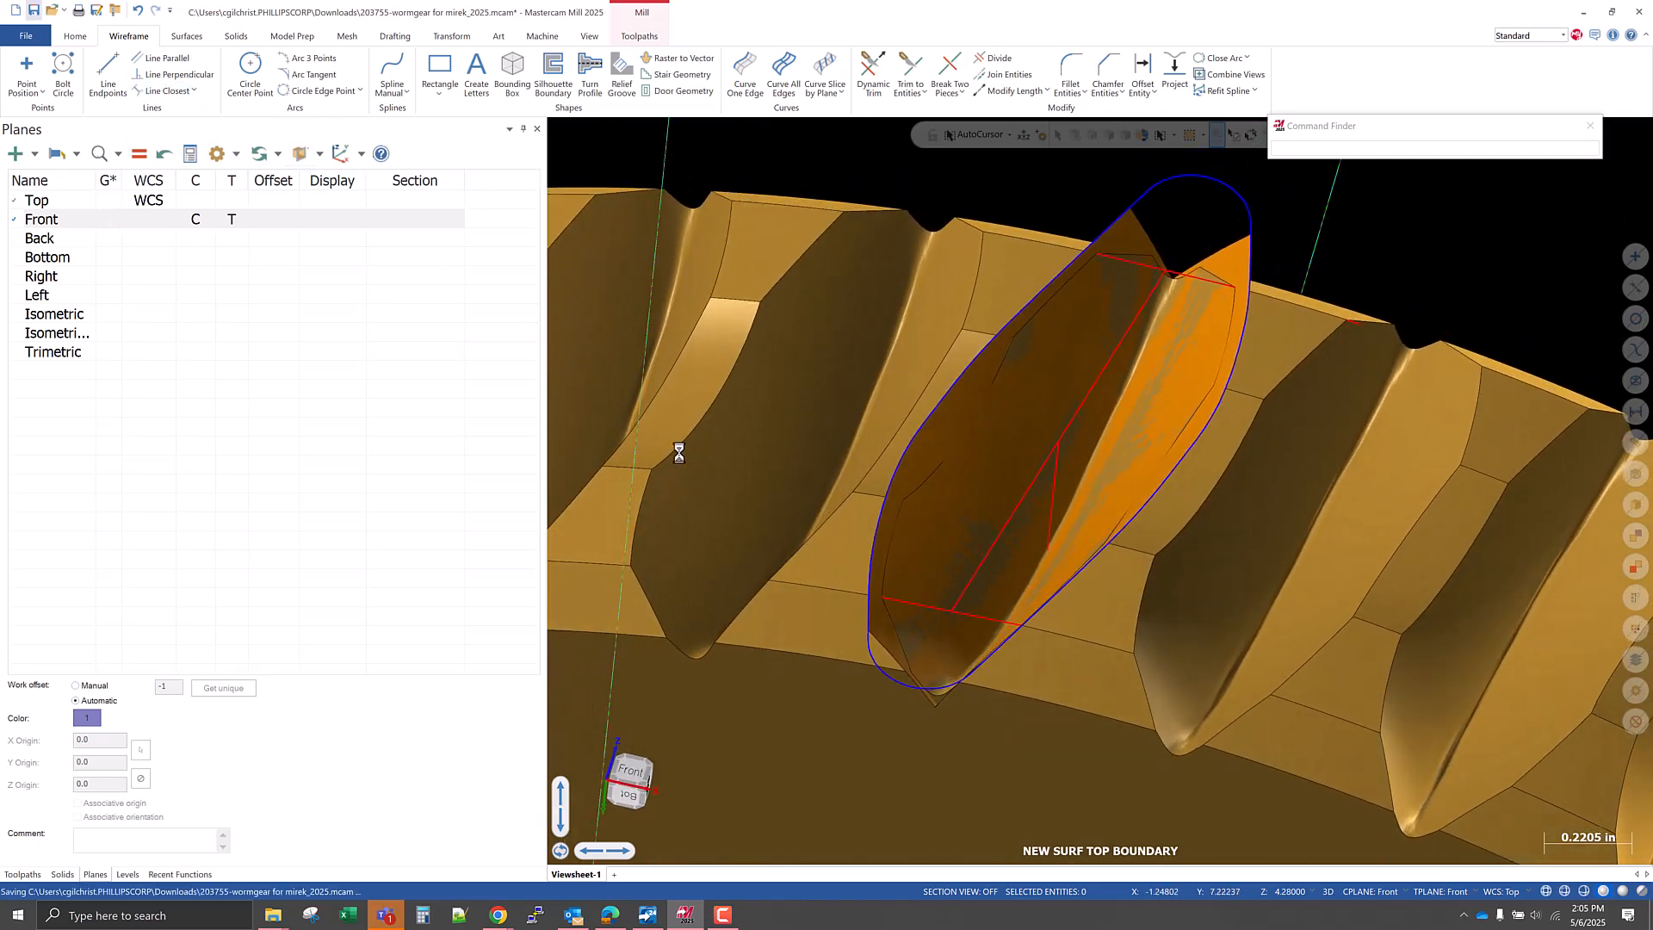
Make level 16, NEW SURFS FROM CONSTRUCTION GEOMETRY, the main level and hide level 15, NEW SURF TOP BOUNDARY.
{"action": "left_click", "coordinate": [124, 875]}
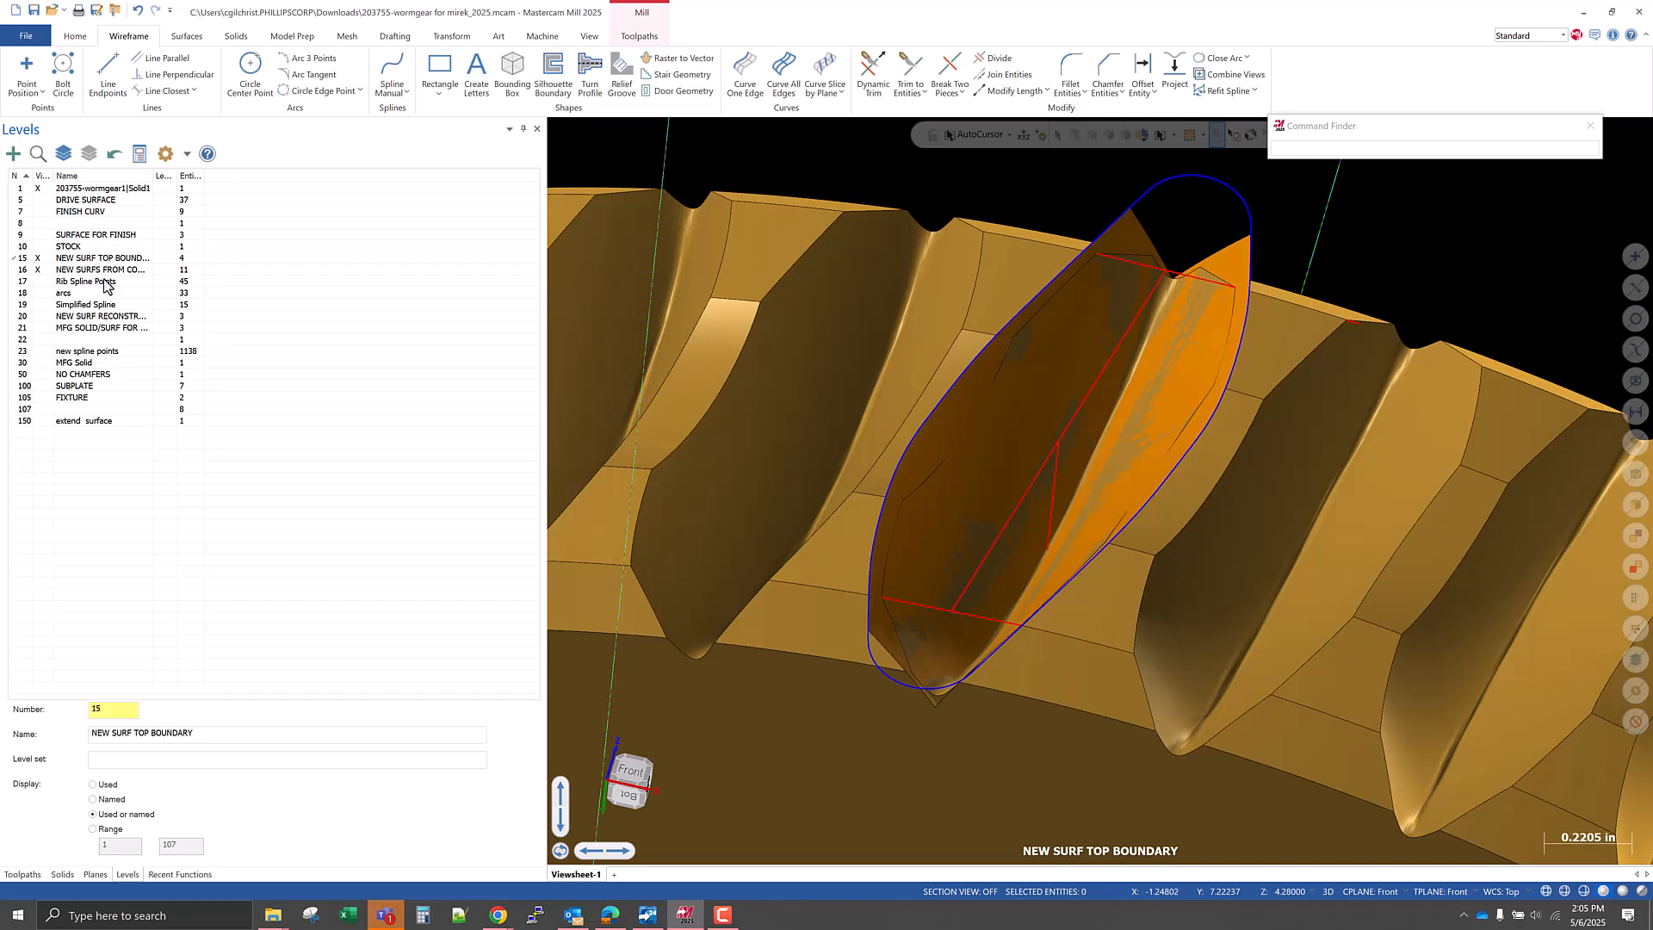
{"action": "left_click", "coordinate": [23, 270]}
{"action": "left_click", "coordinate": [37, 257]}
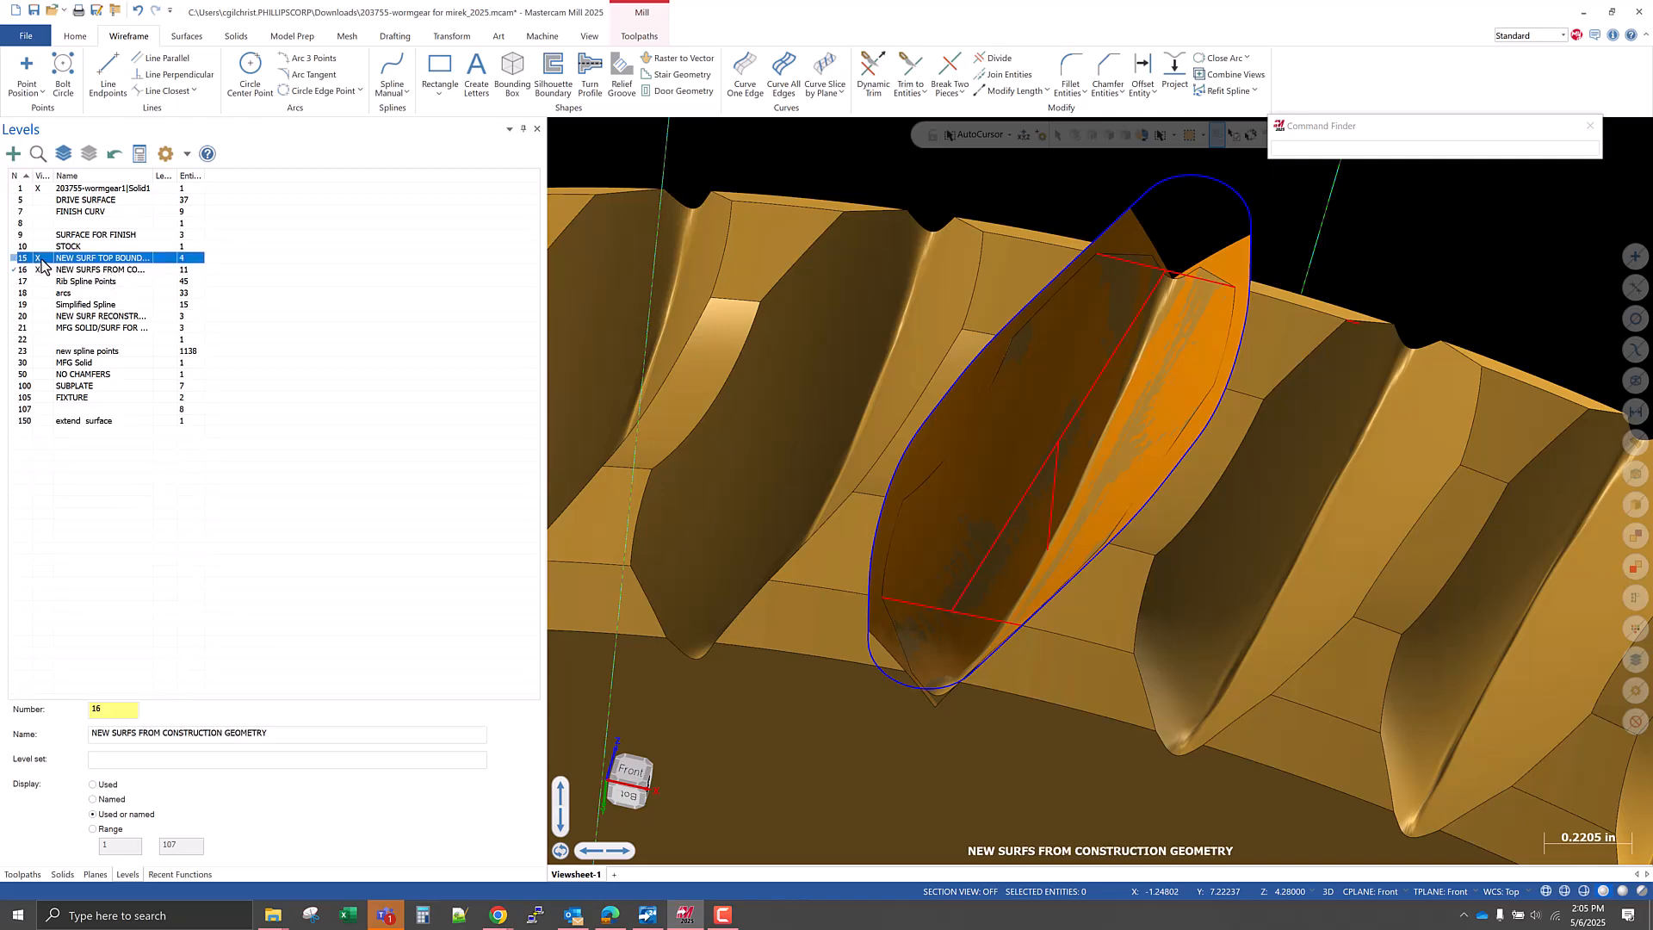
{"action": "scroll", "coordinate": [874, 545], "scroll_direction": "down", "scroll_amount": 5}
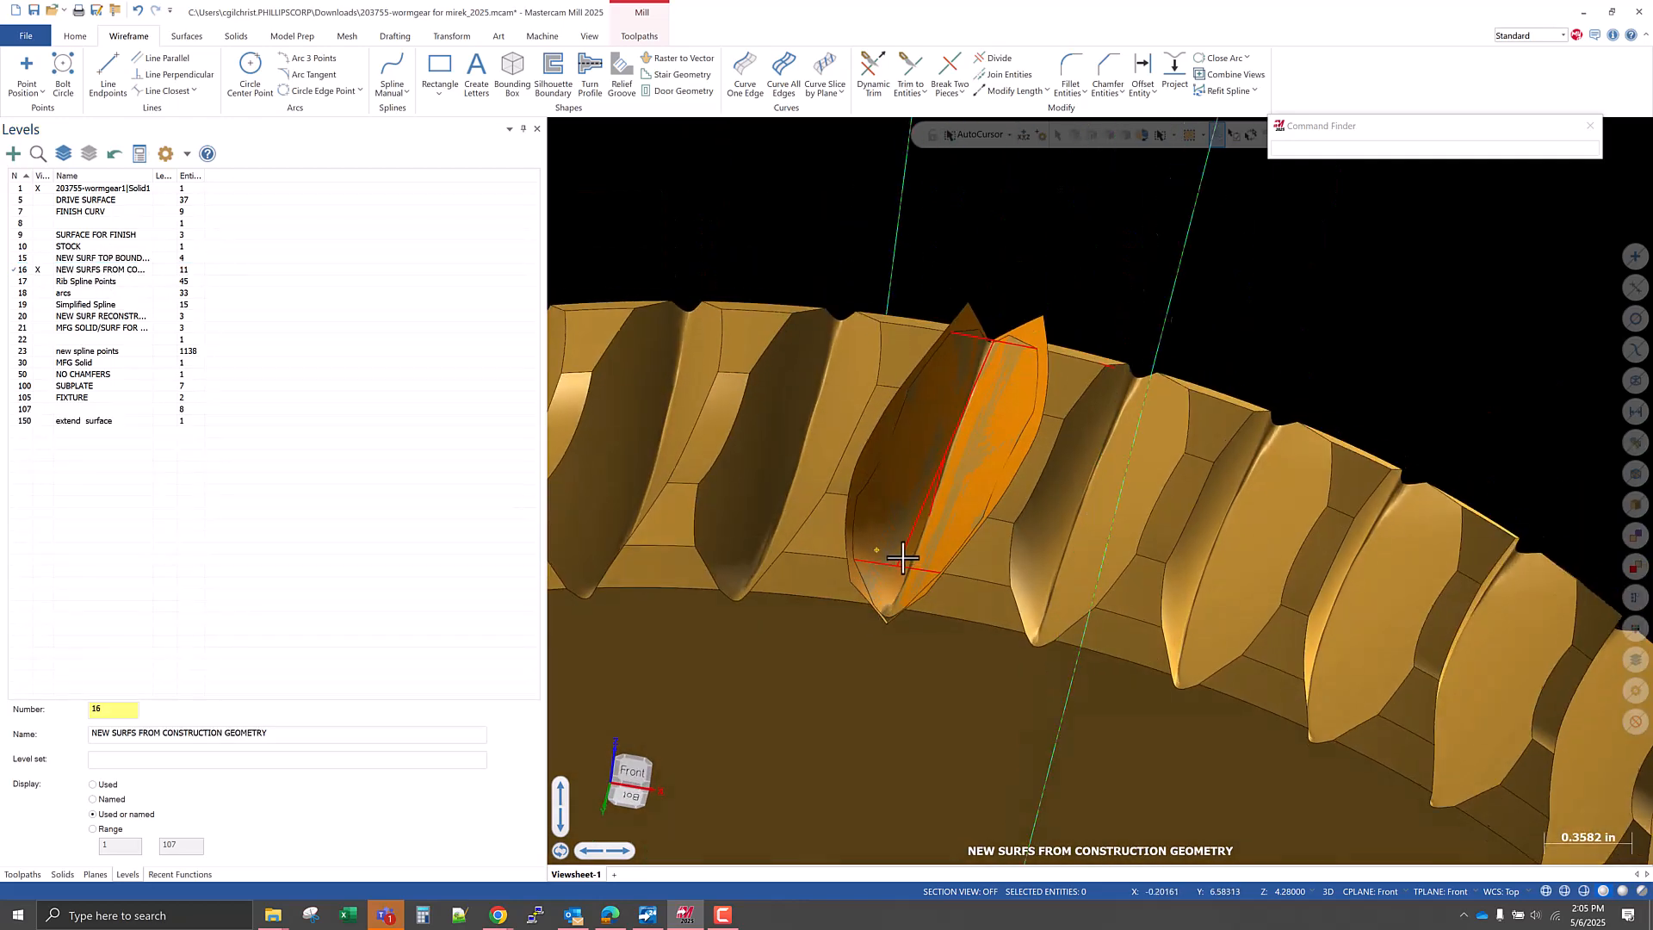
Delete the red construction lines around the tooth gap while keeping the two flank surfaces, and save the part file.
{"action": "key", "text": "alt+s"}
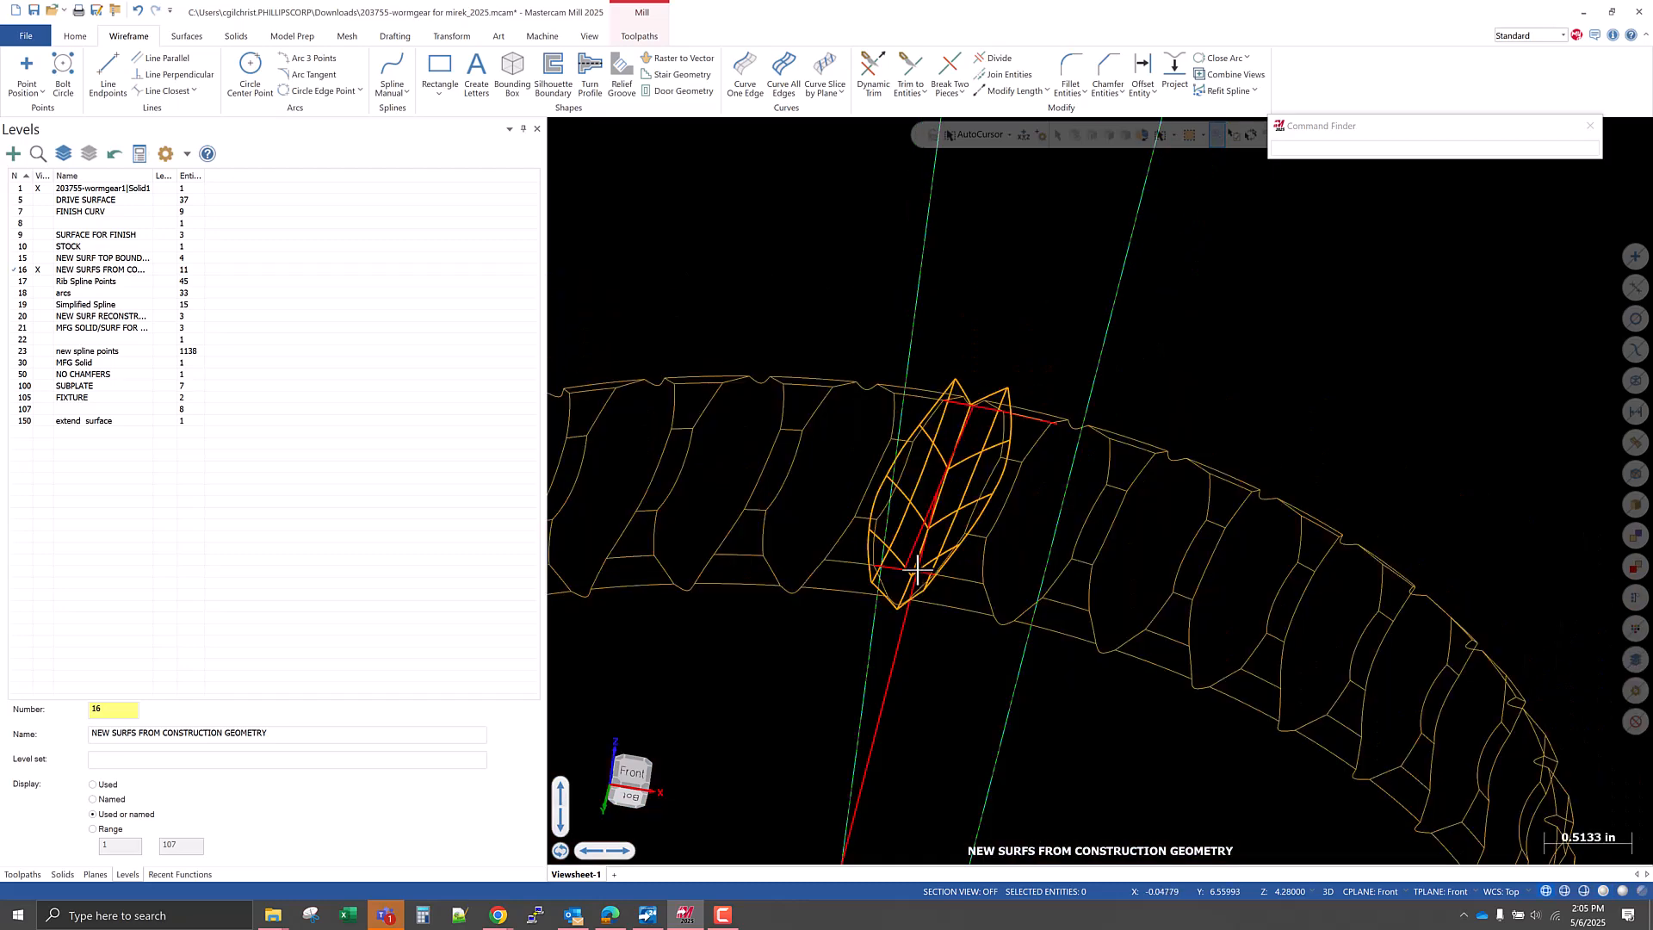
{"action": "mouse_move", "coordinate": [941, 622]}
{"action": "middle_mouse_down"}
{"action": "mouse_move", "coordinate": [896, 638]}
{"action": "mouse_move", "coordinate": [934, 633]}
{"action": "mouse_move", "coordinate": [886, 542]}
{"action": "middle_mouse_up"}
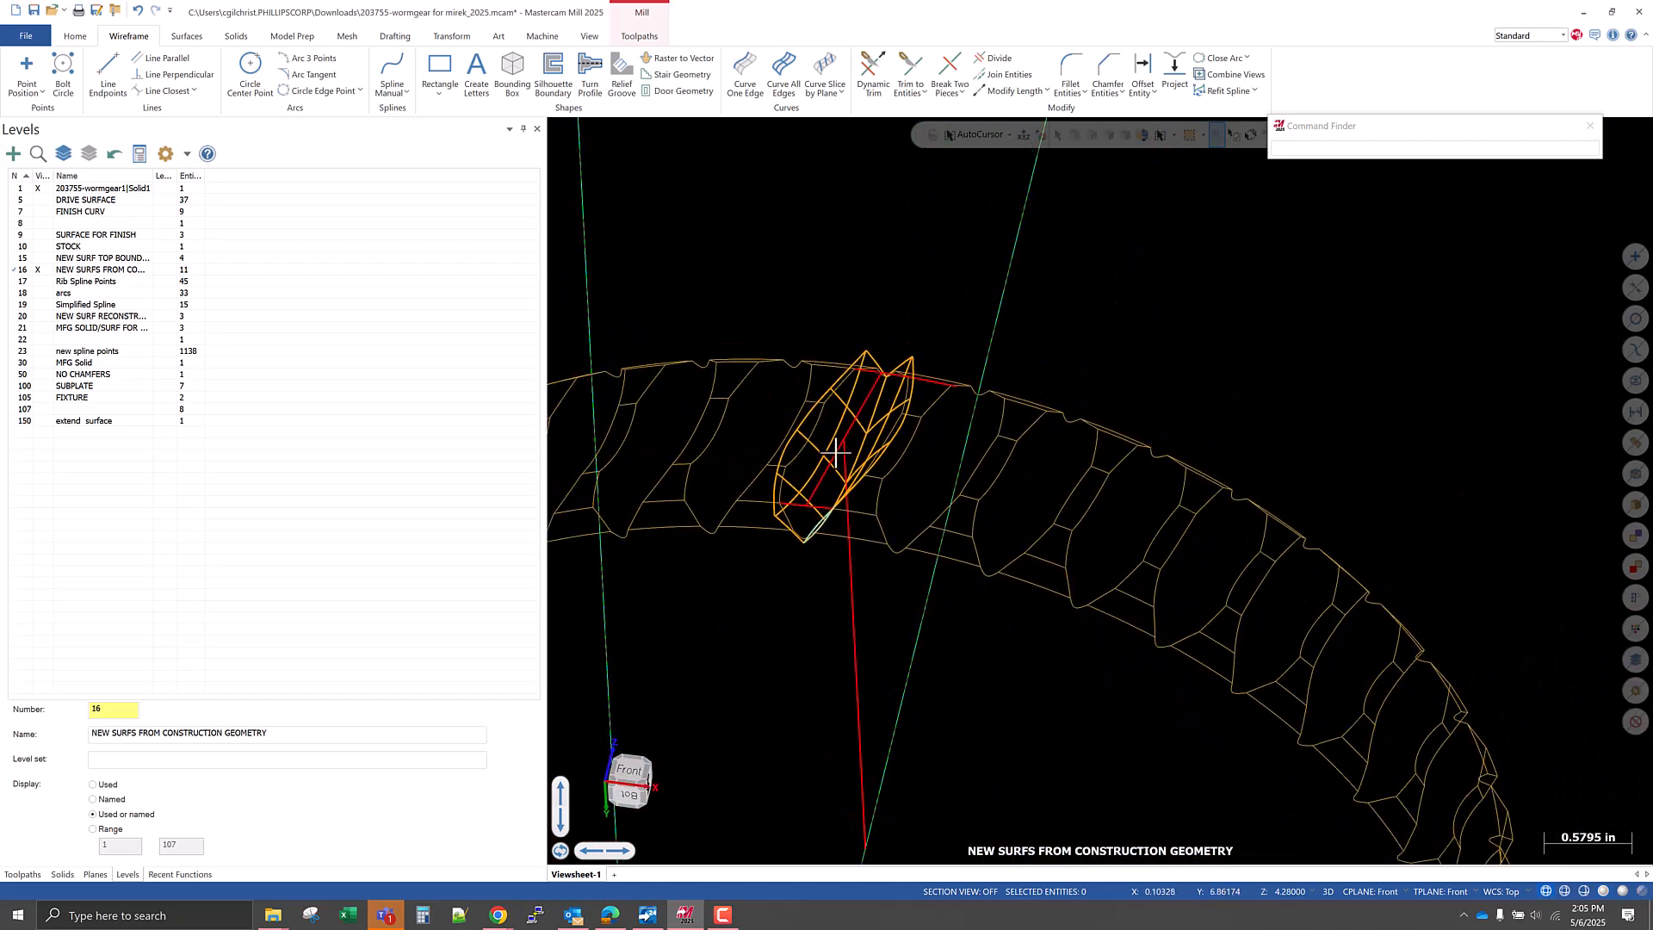
{"action": "left_click_drag", "start_coordinate": [656, 273], "coordinate": [1027, 577]}
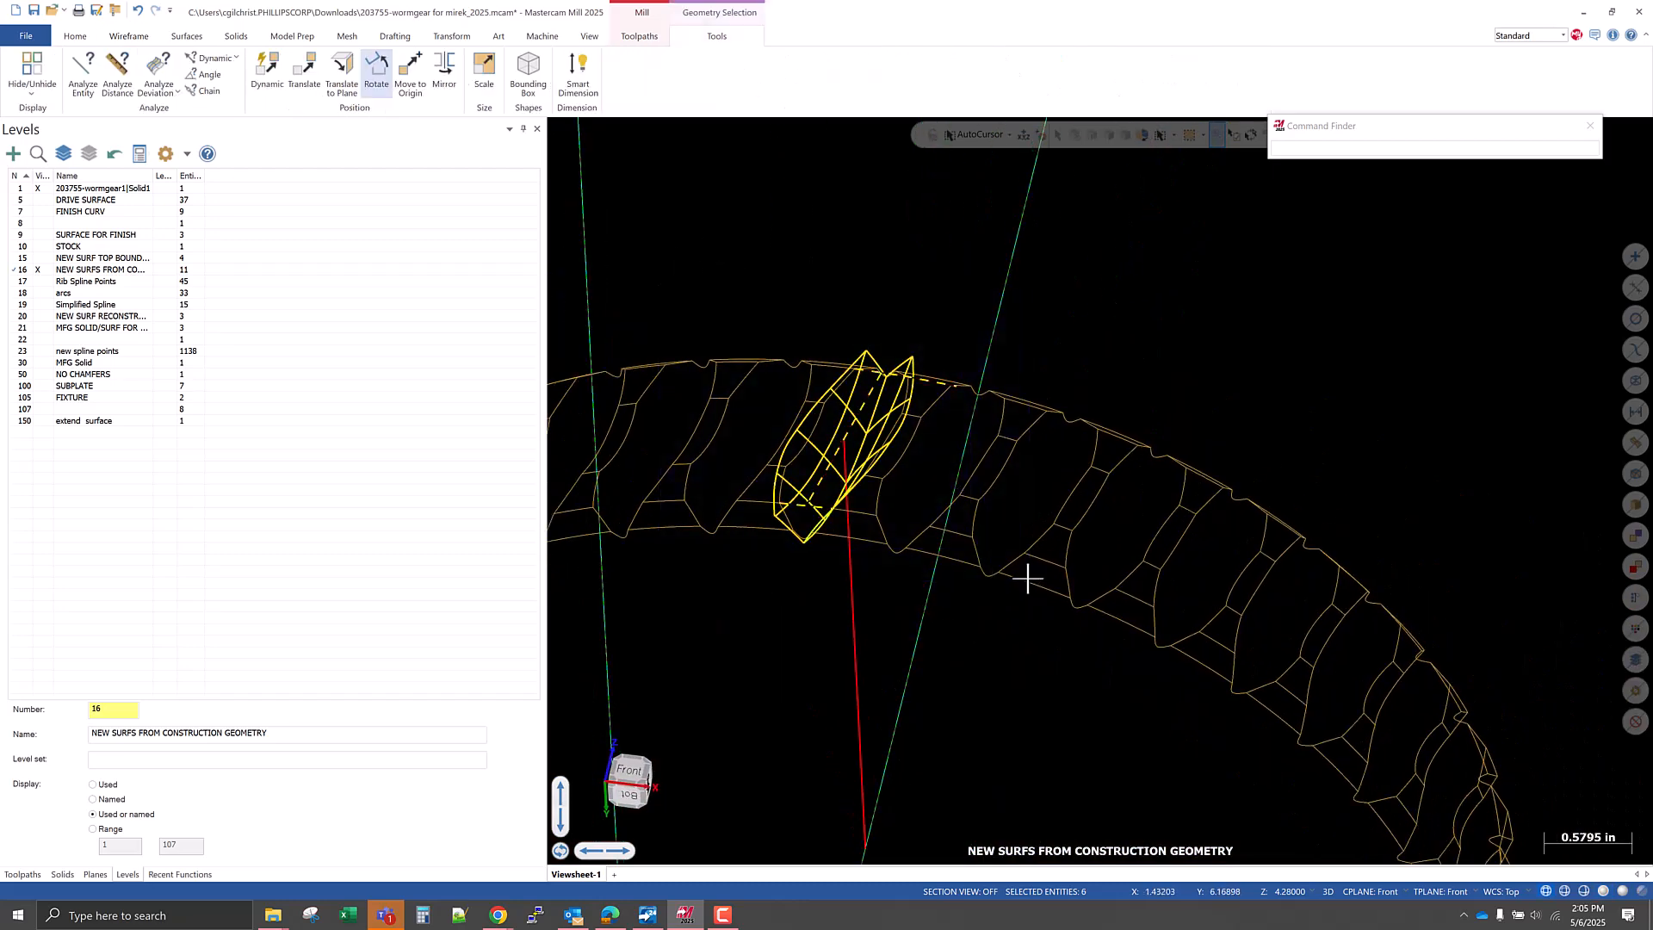
{"action": "left_click", "coordinate": [819, 395]}
{"action": "left_click", "coordinate": [903, 407]}
{"action": "middle_click_drag", "start_coordinate": [903, 407], "coordinate": [896, 494]}
{"action": "key", "text": "Delete"}
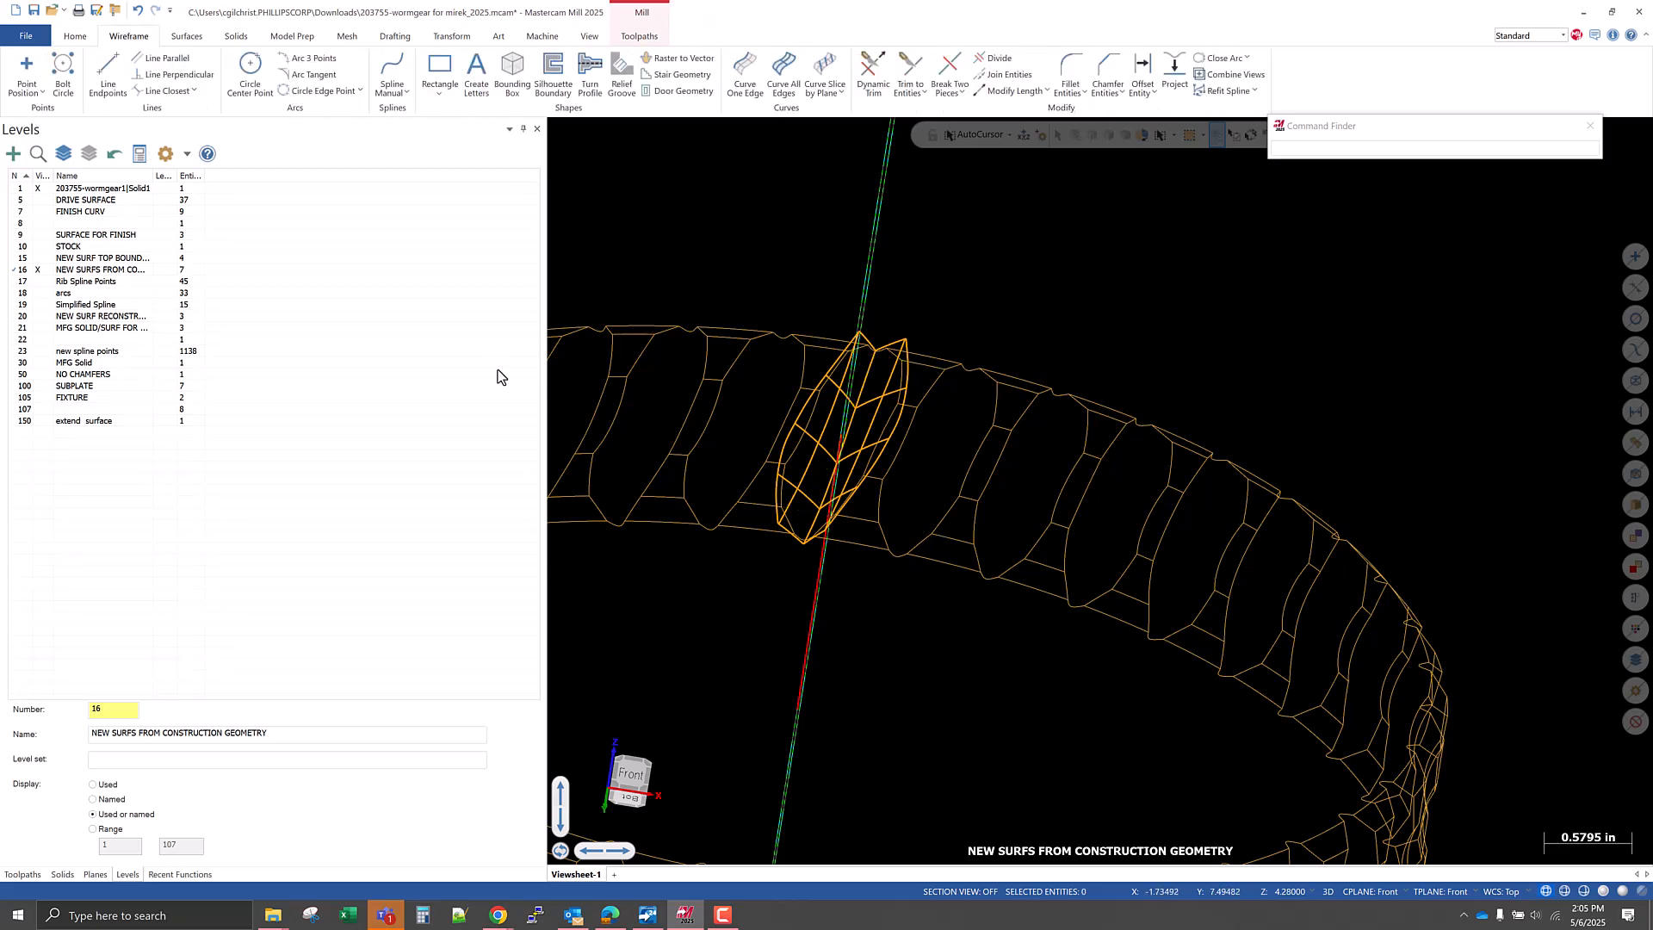
{"action": "left_click", "coordinate": [34, 9]}
{"action": "mouse_move", "coordinate": [852, 579]}
{"action": "middle_mouse_down"}
{"action": "mouse_move", "coordinate": [771, 682]}
{"action": "mouse_move", "coordinate": [775, 533]}
{"action": "middle_mouse_up"}
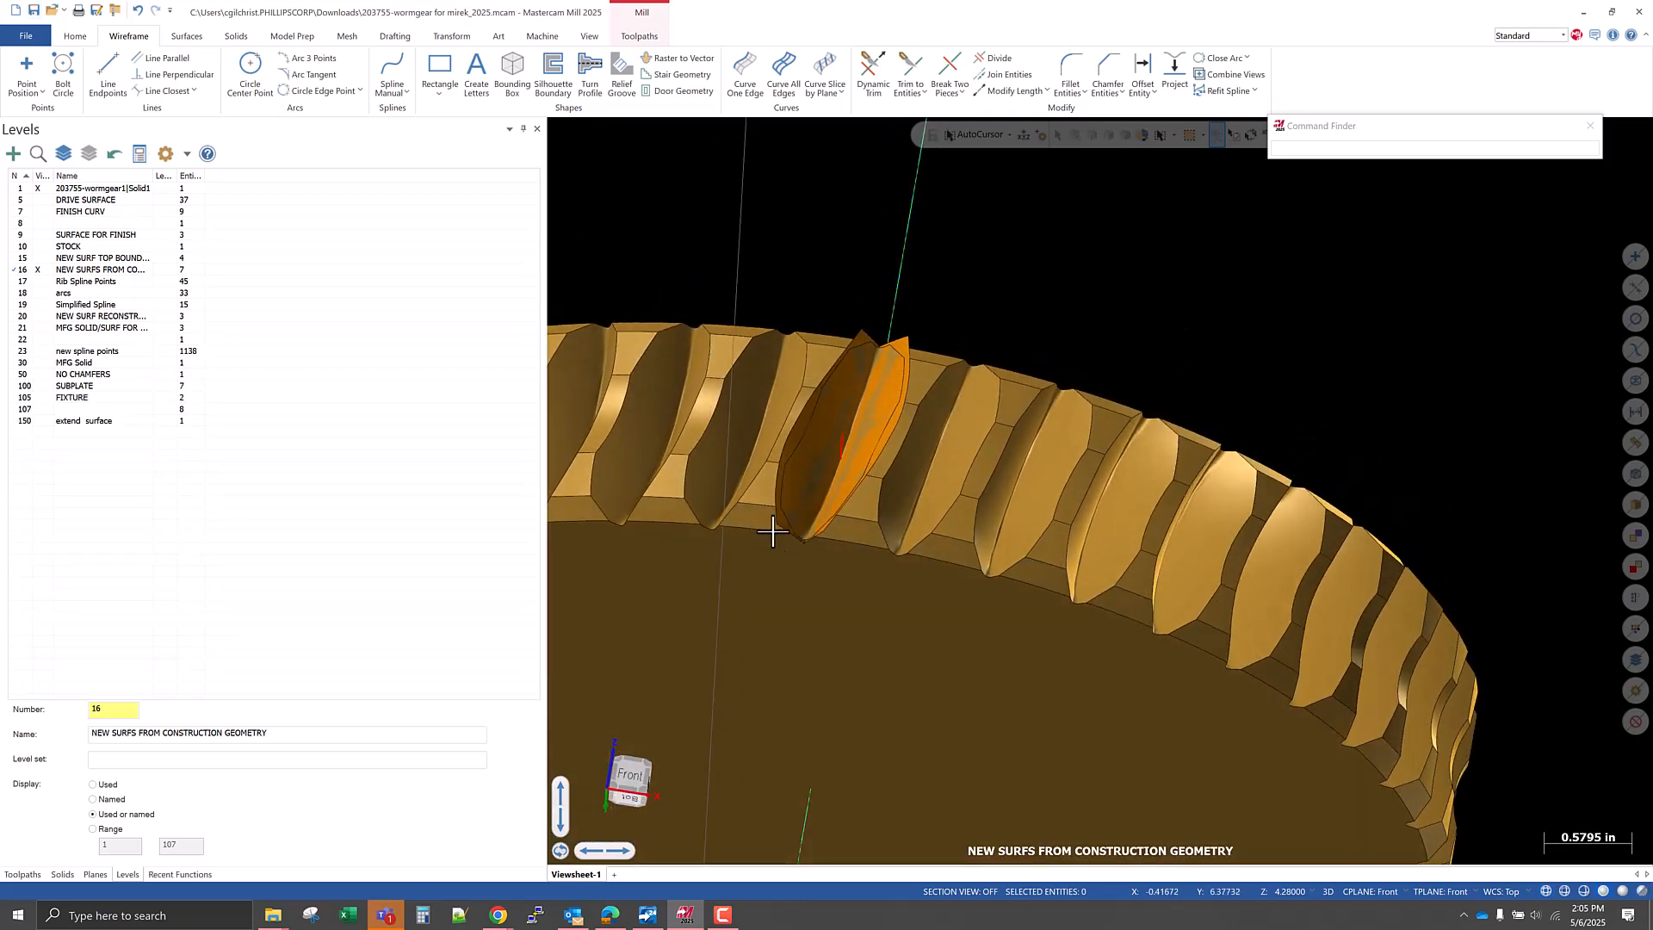
Hide the worm gear solid on level 1 and keep level 15 hidden, isolating the flank surfaces of level 16.
{"action": "left_click", "coordinate": [39, 259]}
{"action": "left_click", "coordinate": [39, 259]}
{"action": "scroll", "coordinate": [818, 456], "scroll_direction": "up", "scroll_amount": 3}
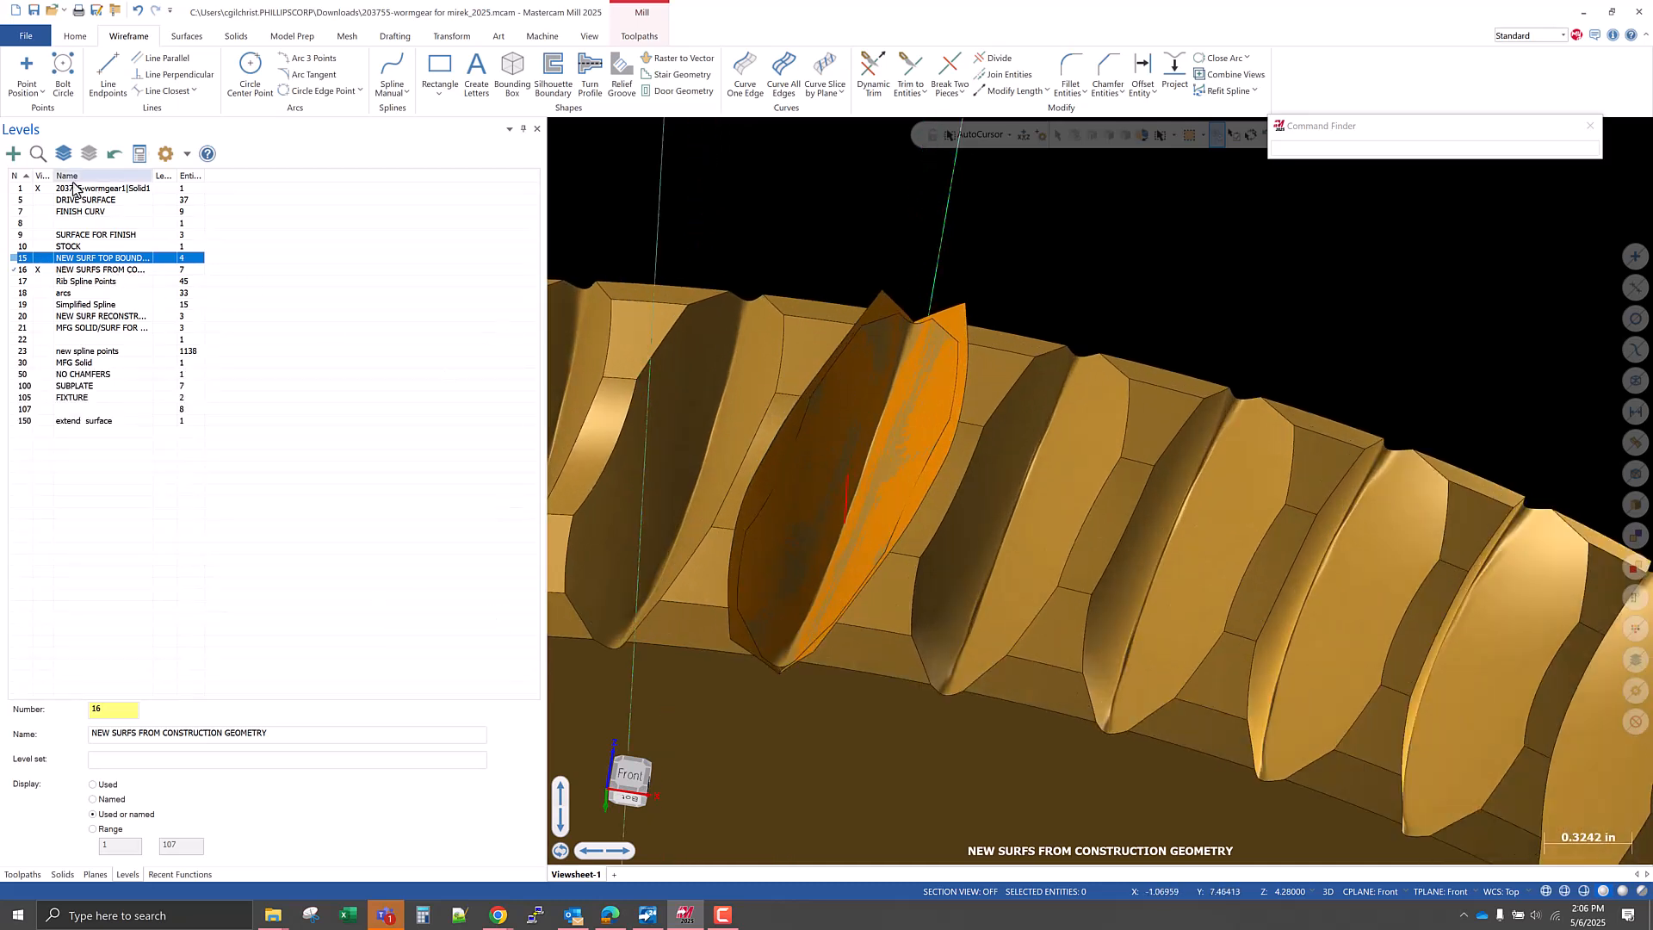
{"action": "left_click", "coordinate": [39, 189]}
{"action": "middle_click_drag", "start_coordinate": [822, 651], "coordinate": [849, 603]}
{"action": "scroll", "coordinate": [844, 551], "scroll_direction": "down", "scroll_amount": 3}
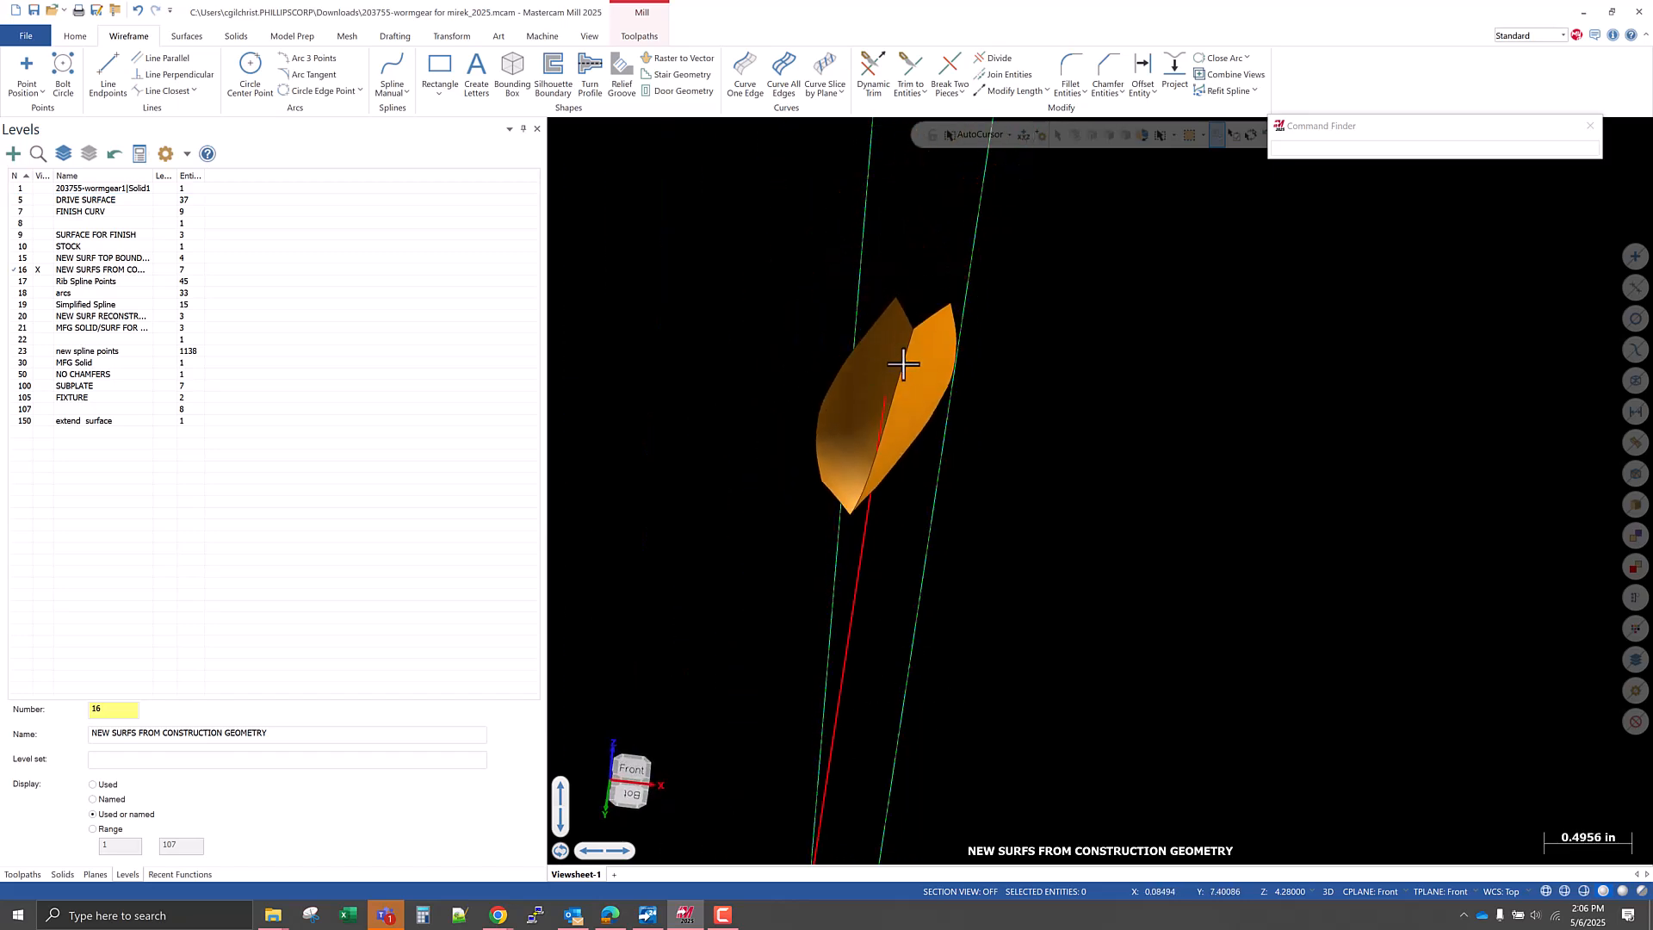
Set up a surface-to-surface fillet between the two flank surfaces with a radius of 0.053.
{"action": "scroll", "coordinate": [933, 376], "scroll_direction": "up", "scroll_amount": 5}
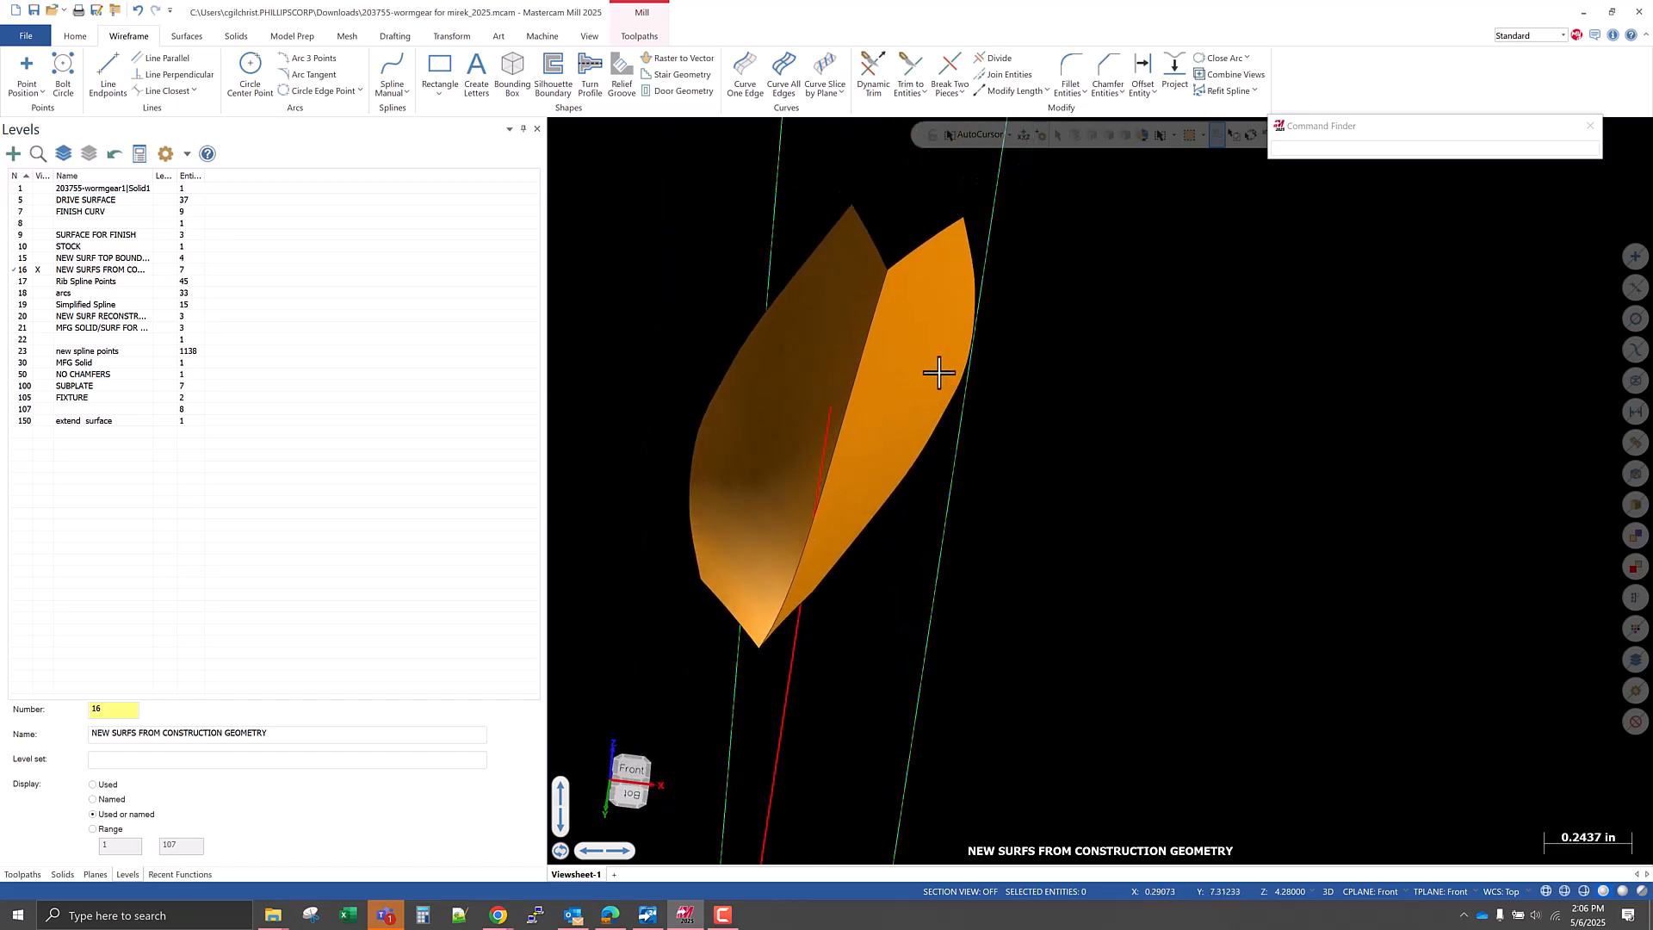
{"action": "scroll", "coordinate": [735, 495], "scroll_direction": "down", "scroll_amount": 2}
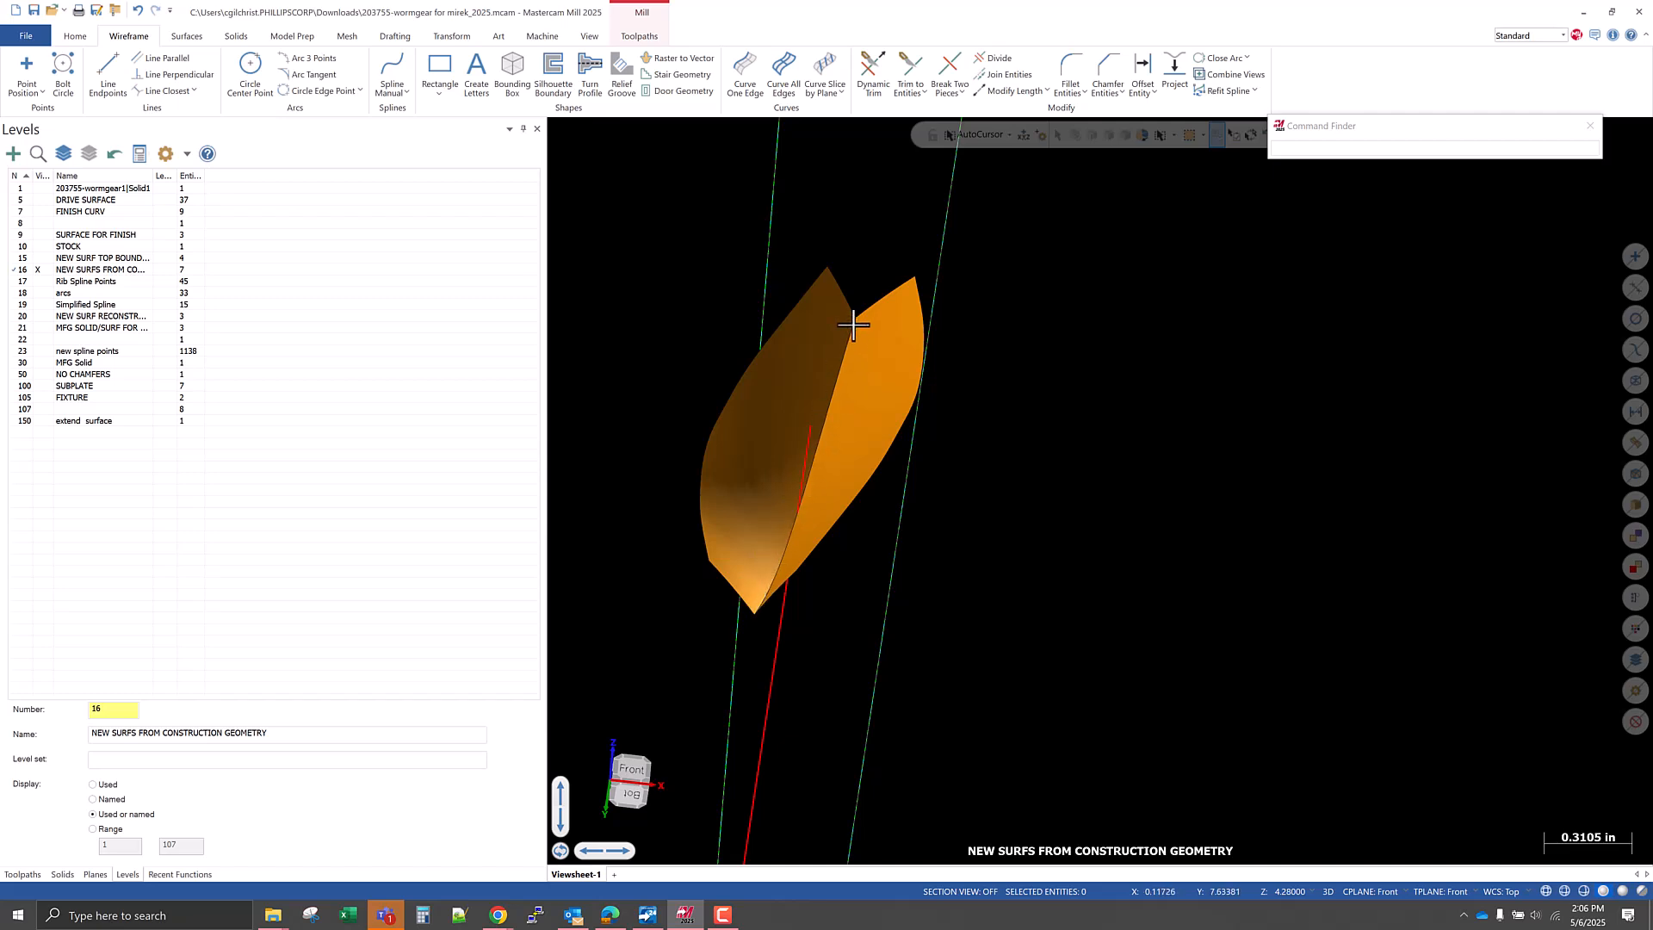
{"action": "mouse_move", "coordinate": [885, 321]}
{"action": "middle_mouse_down"}
{"action": "mouse_move", "coordinate": [896, 339]}
{"action": "mouse_move", "coordinate": [859, 313]}
{"action": "middle_mouse_up"}
{"action": "middle_click_drag", "start_coordinate": [868, 330], "coordinate": [859, 343]}
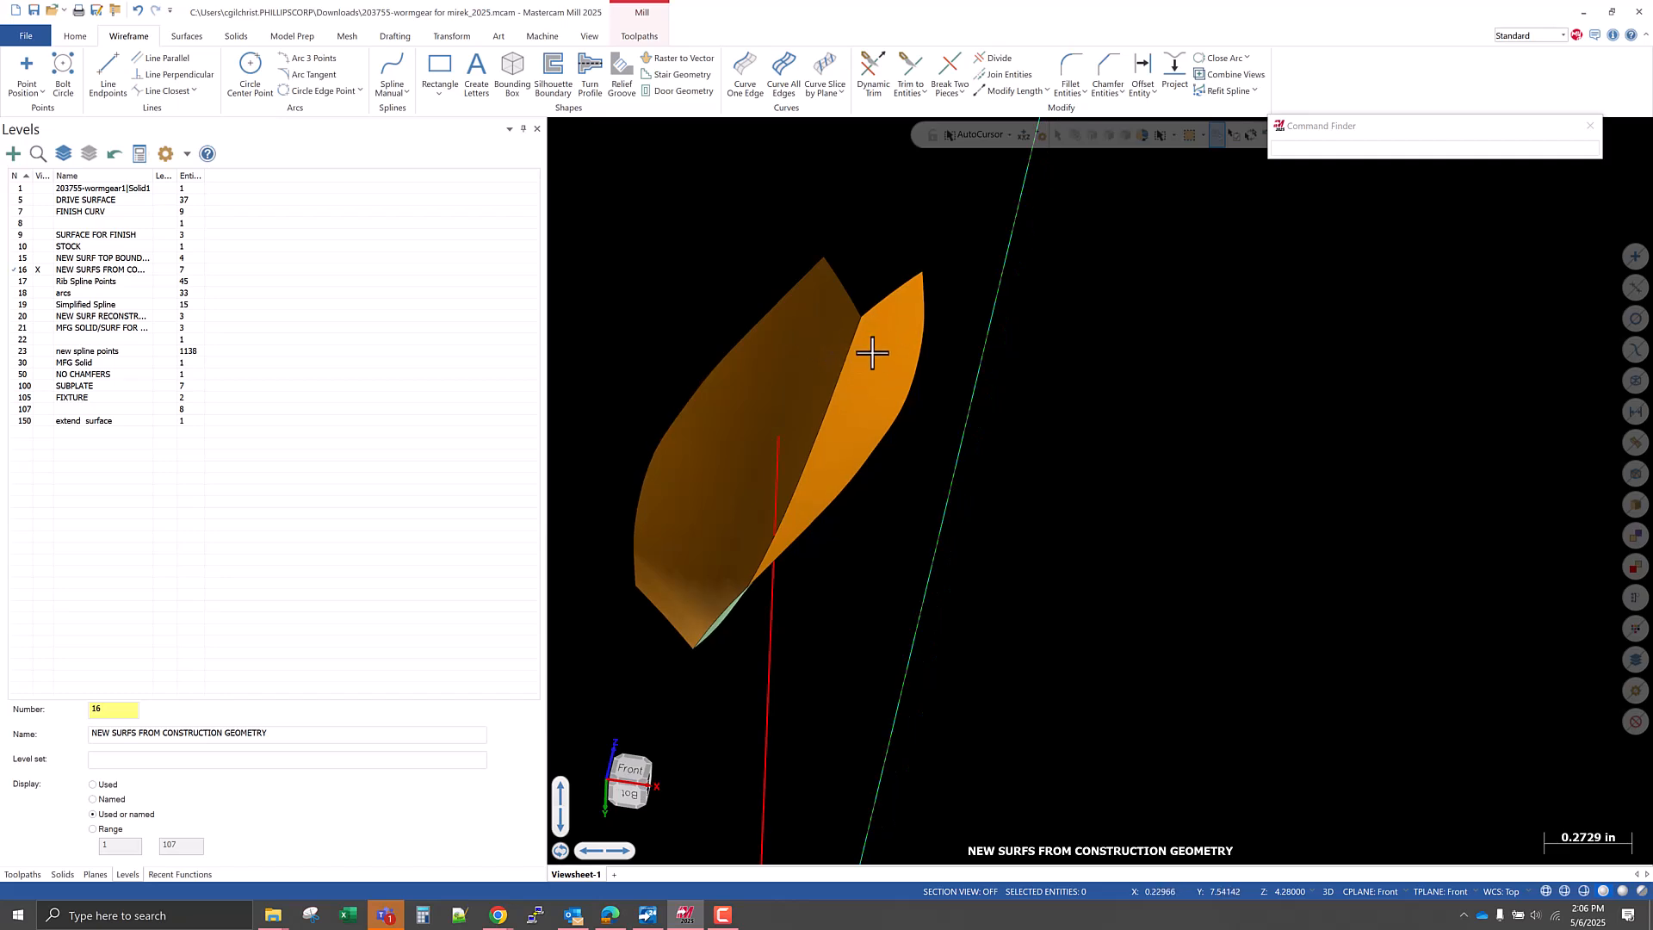
{"action": "middle_click_drag", "start_coordinate": [586, 273], "coordinate": [586, 297]}
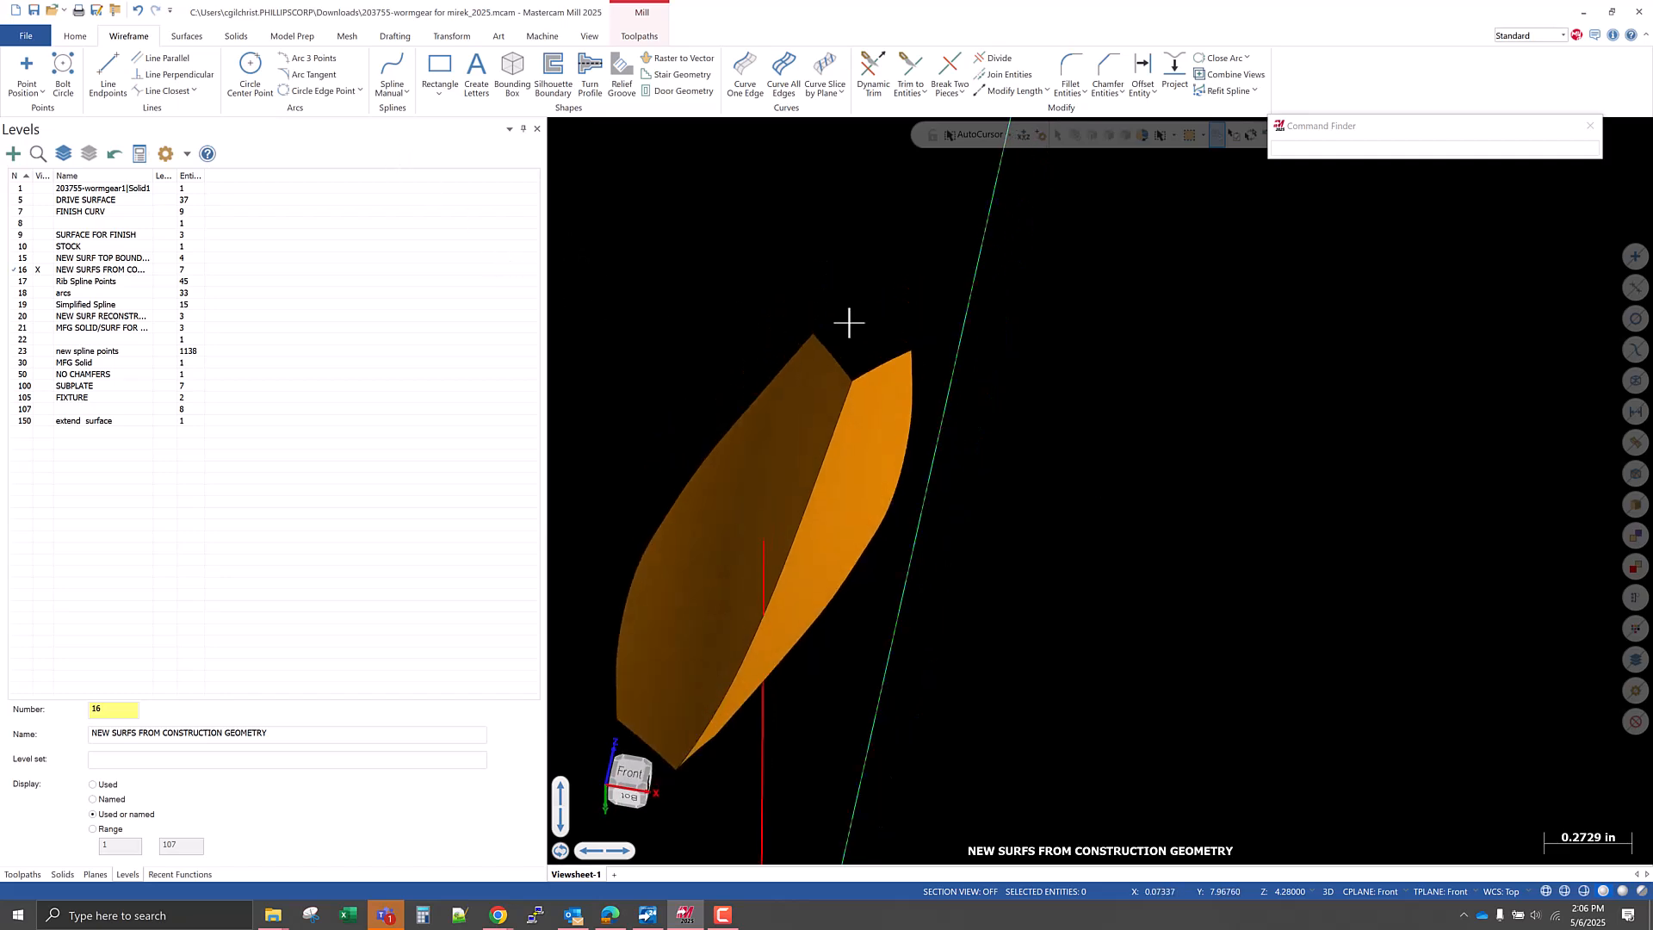
{"action": "scroll", "coordinate": [841, 337], "scroll_direction": "down", "scroll_amount": 3}
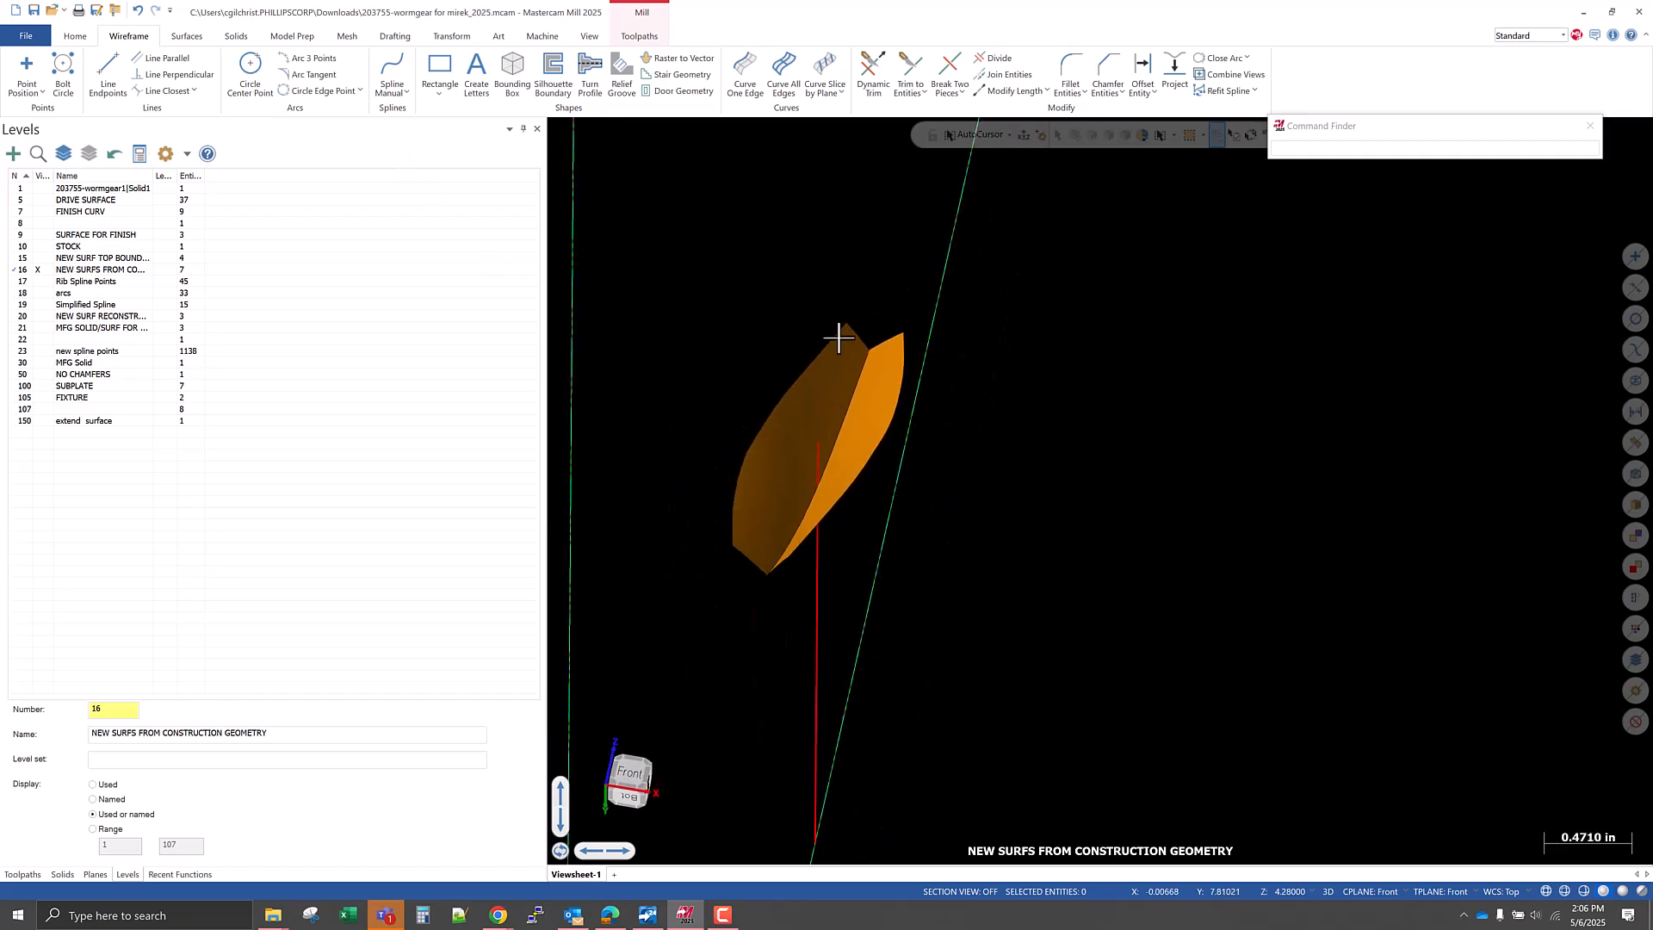
{"action": "left_click", "coordinate": [188, 37]}
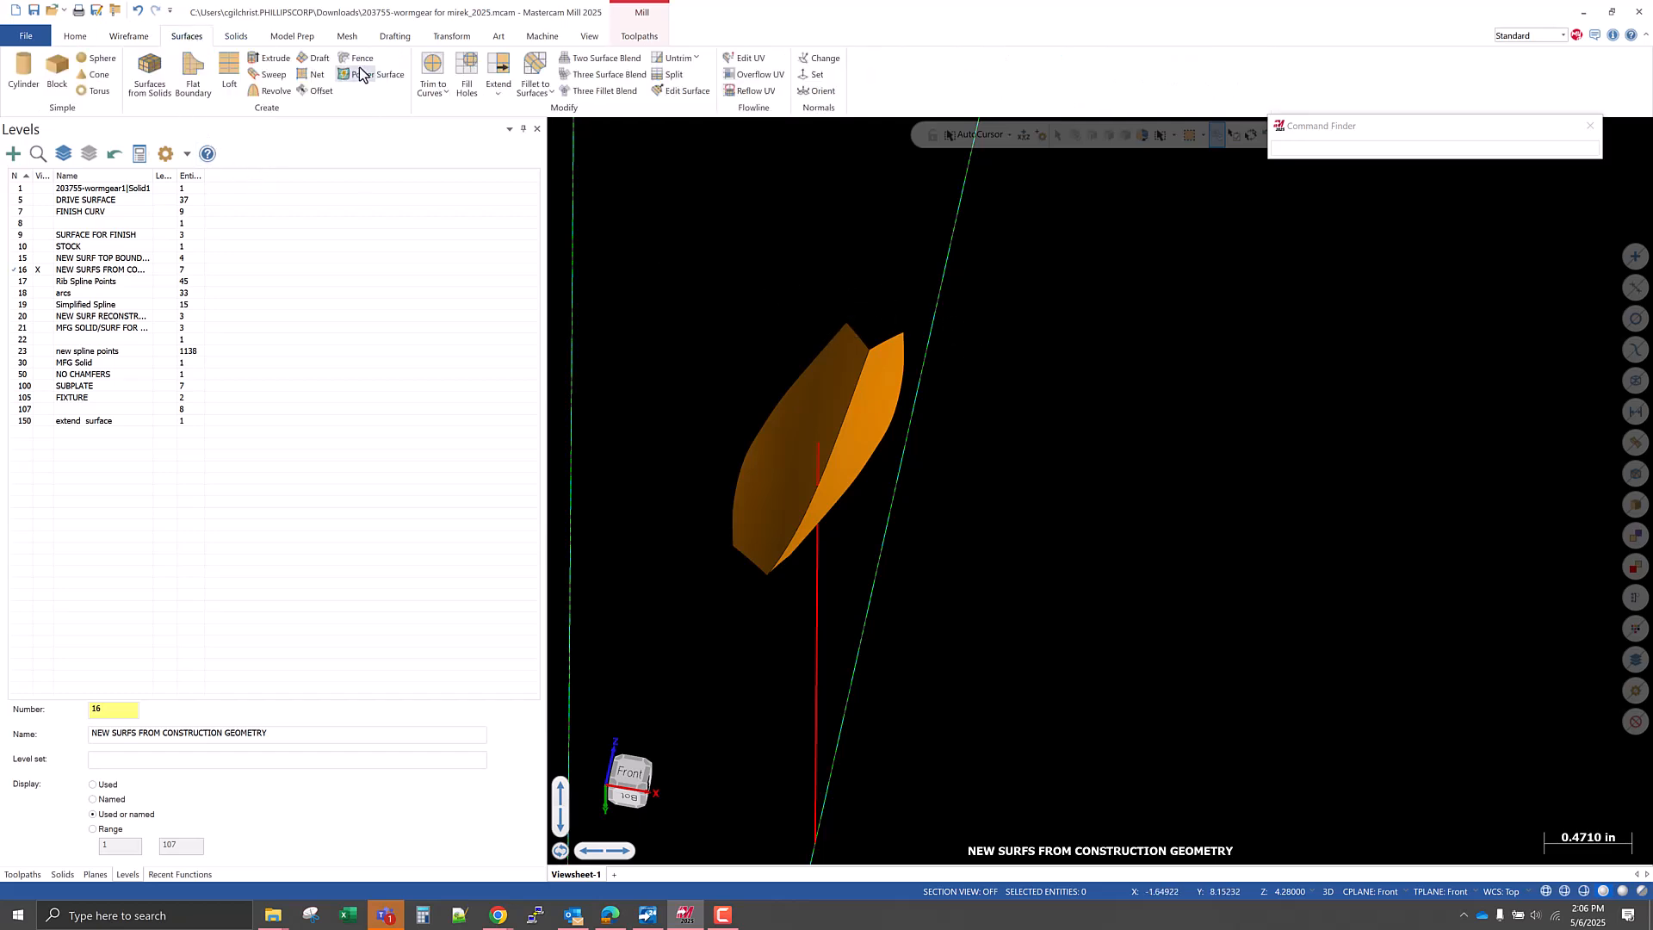
{"action": "left_click", "coordinate": [534, 69]}
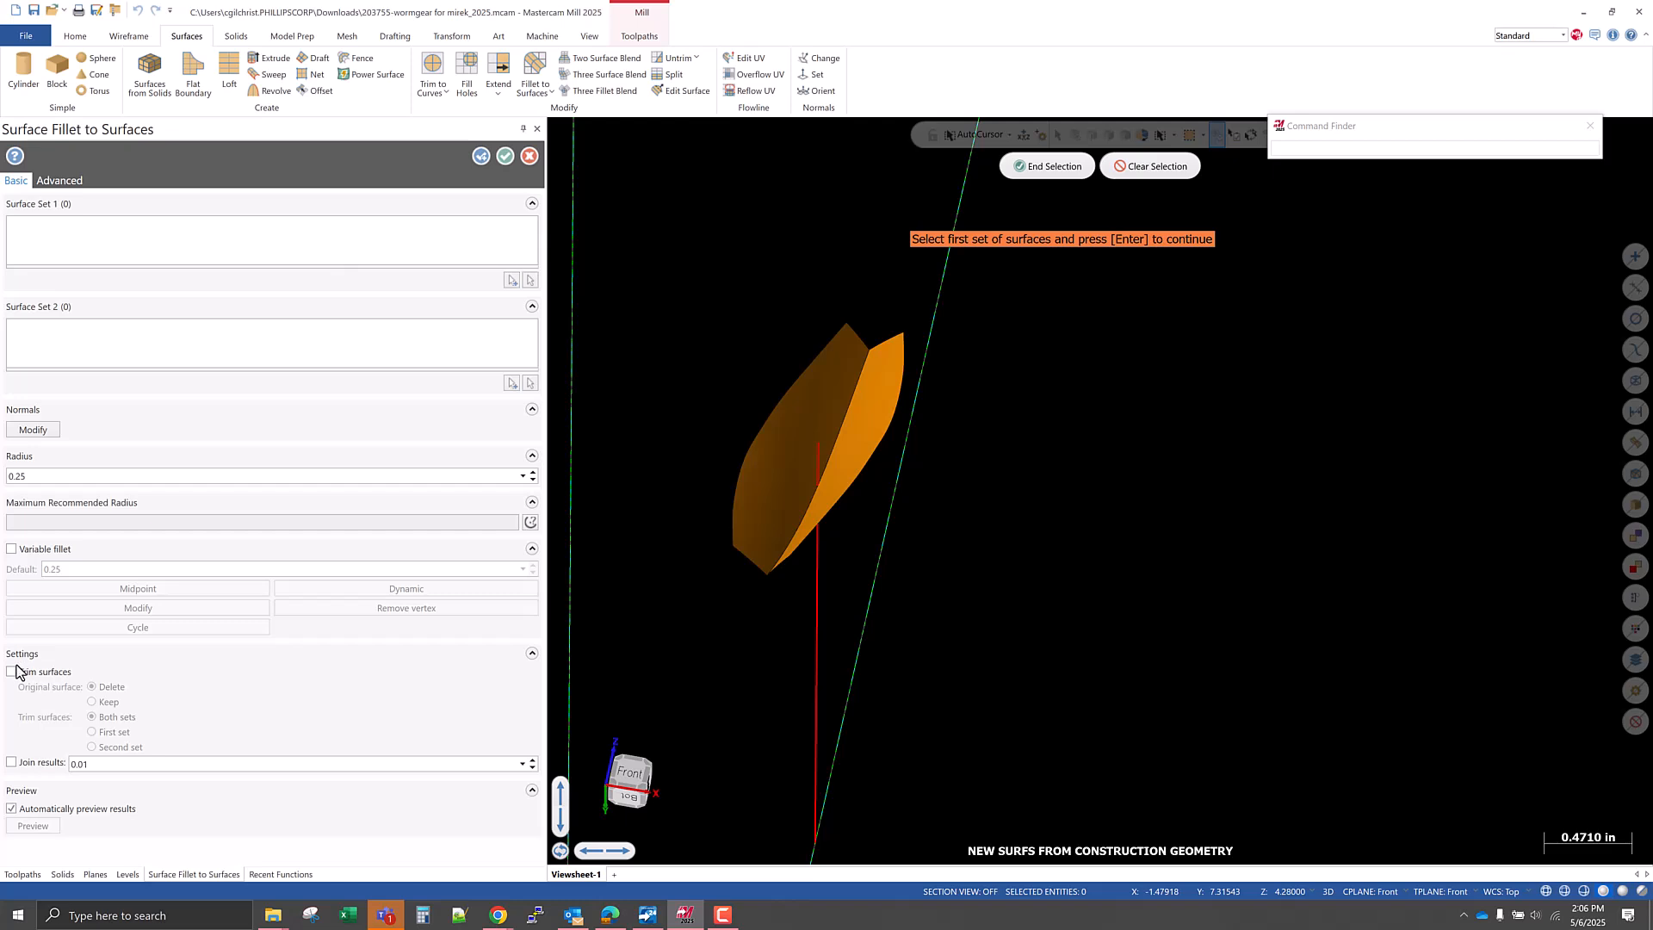
{"action": "left_click", "coordinate": [786, 463]}
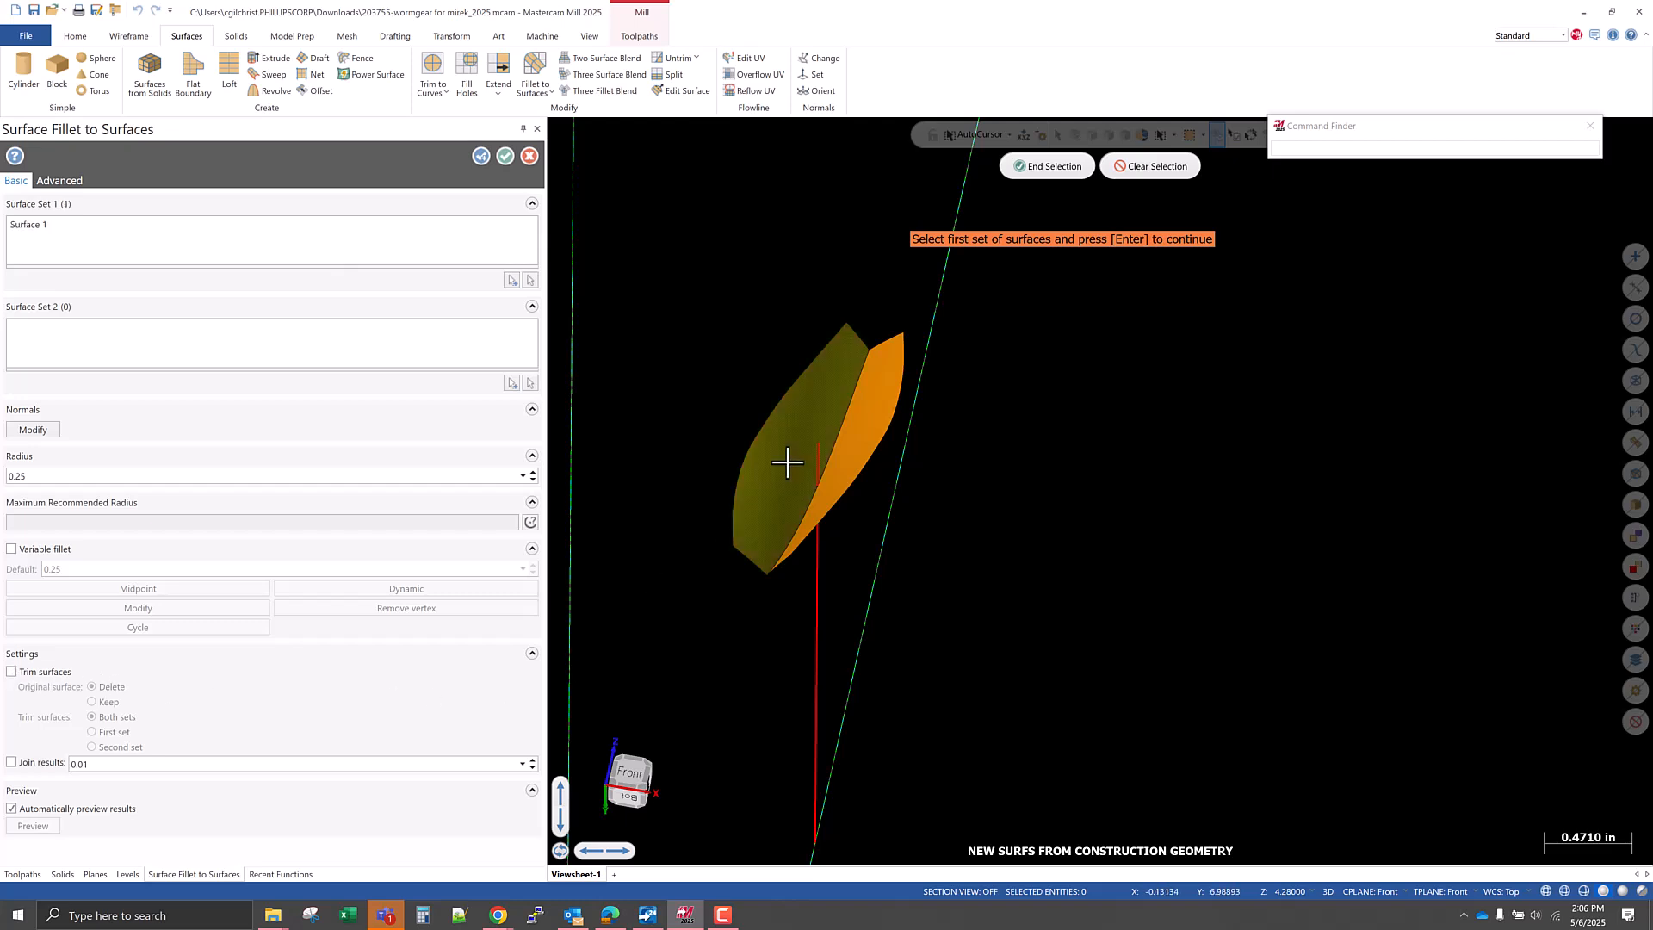
{"action": "left_click", "coordinate": [1057, 168]}
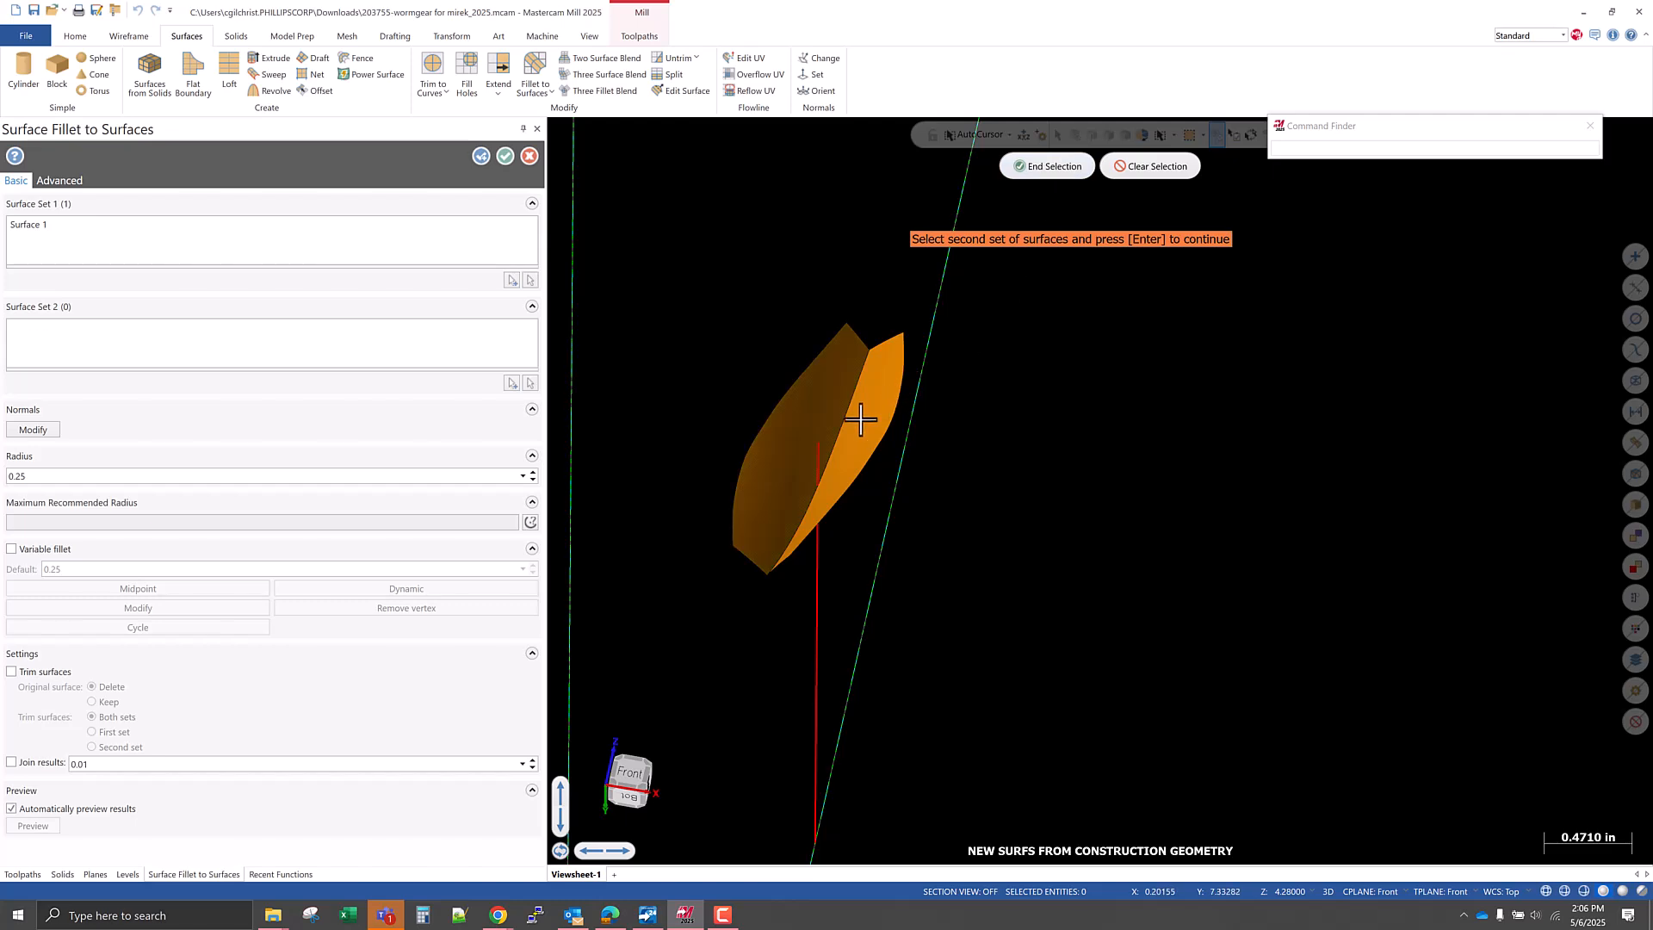
{"action": "left_click", "coordinate": [858, 416]}
{"action": "left_click", "coordinate": [1046, 165]}
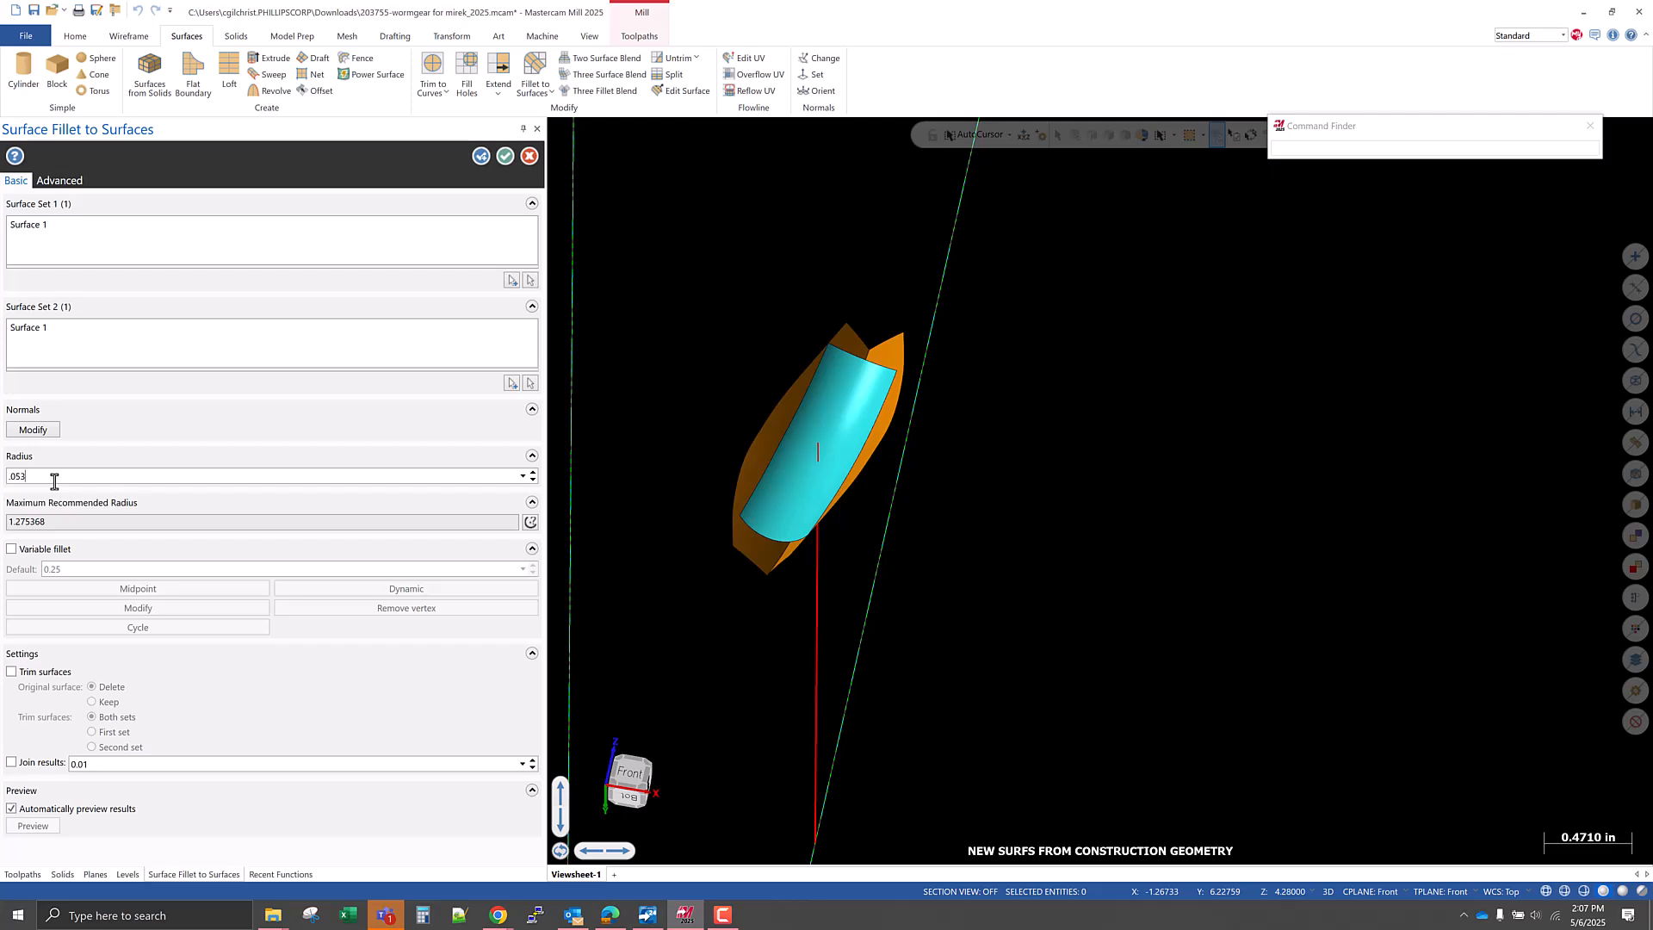
{"action": "key", "text": "Return"}
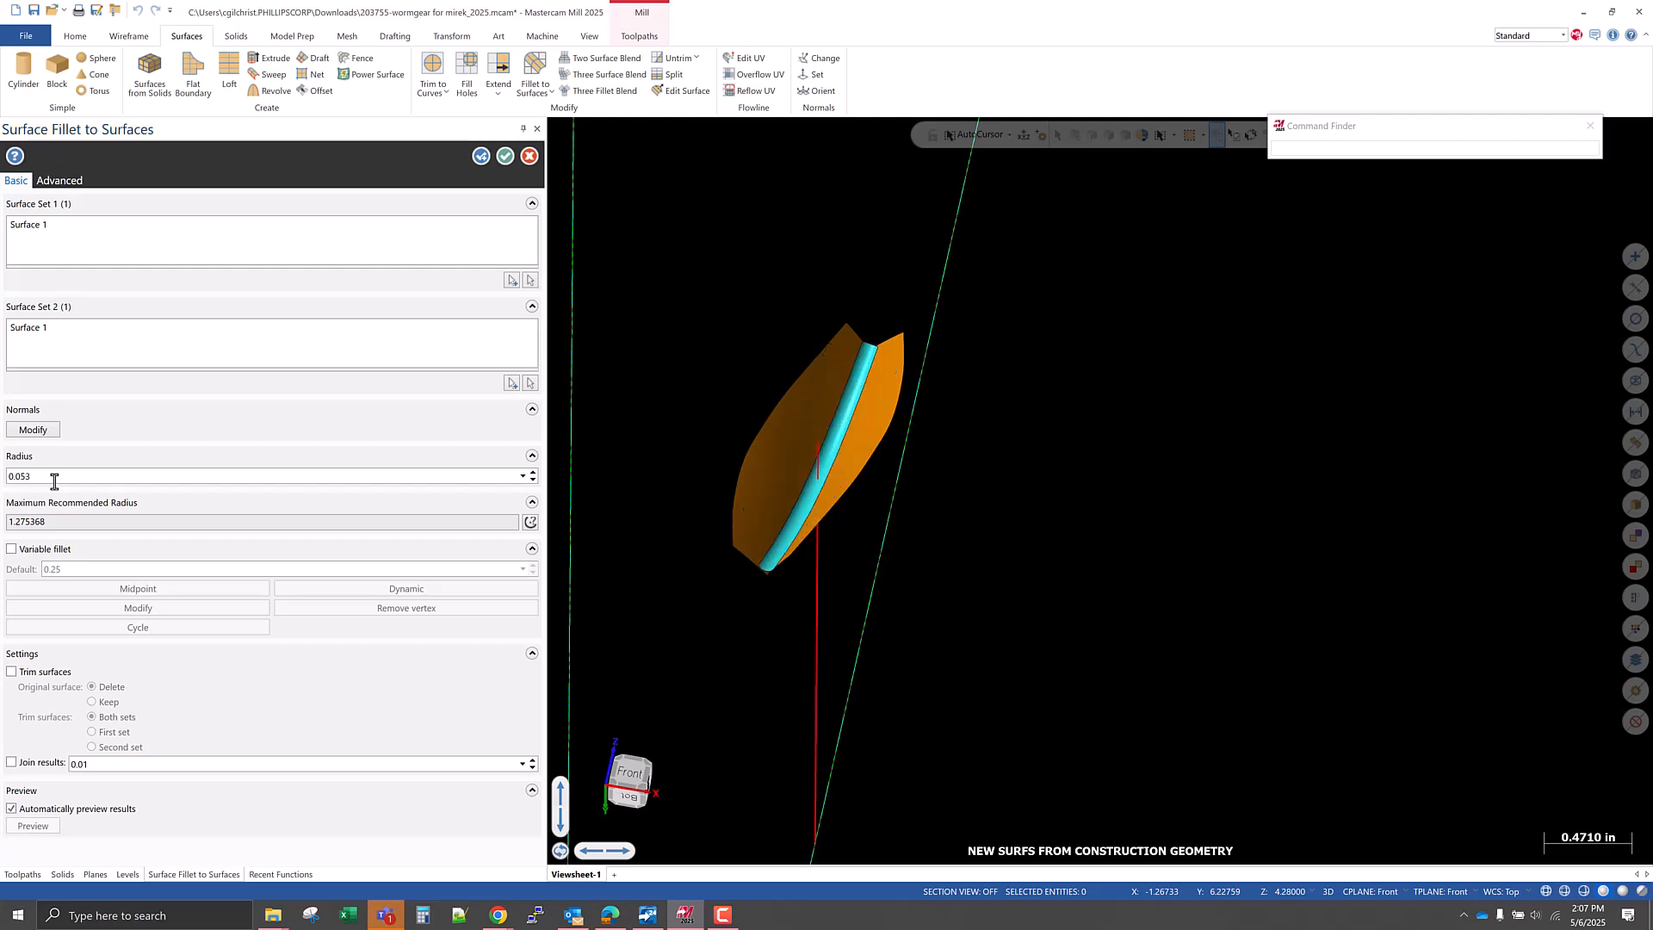
Change the fillet radius to 0.07 and create the fillet surface, keeping the command active for another fillet.
{"action": "scroll", "coordinate": [769, 566], "scroll_direction": "up", "scroll_amount": 6}
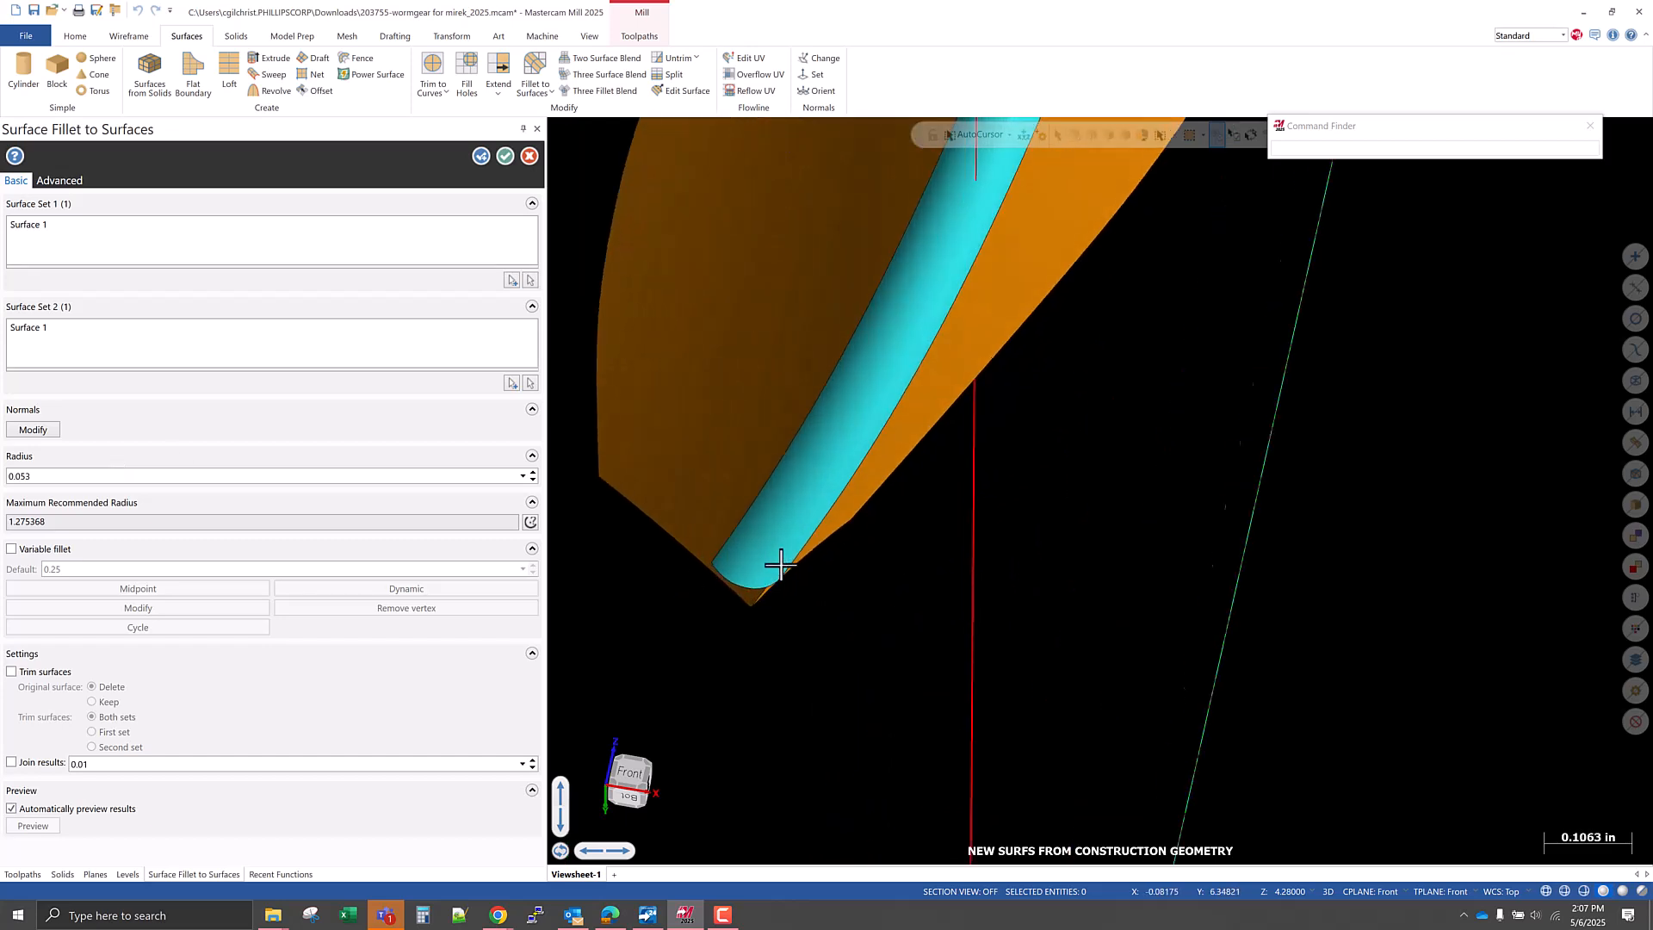
{"action": "middle_click_drag", "start_coordinate": [775, 626], "coordinate": [934, 667]}
{"action": "middle_click_drag", "start_coordinate": [966, 598], "coordinate": [792, 696]}
{"action": "scroll", "coordinate": [726, 634], "scroll_direction": "up", "scroll_amount": 3}
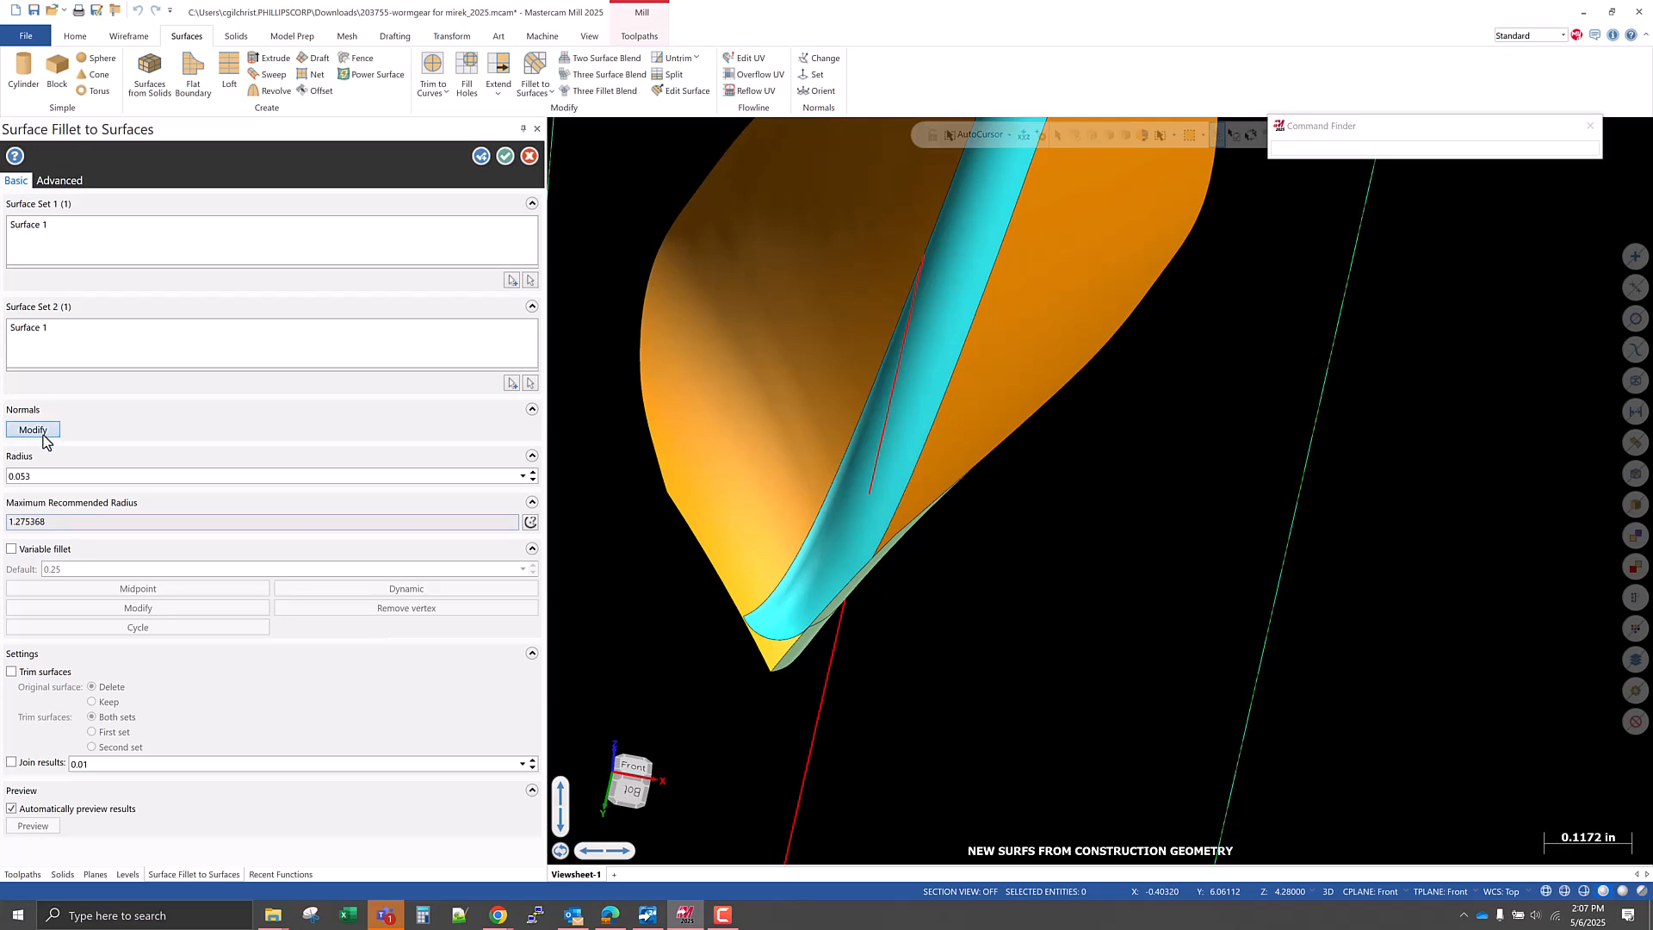
{"action": "left_click", "coordinate": [52, 482]}
{"action": "key", "text": "Tab"}
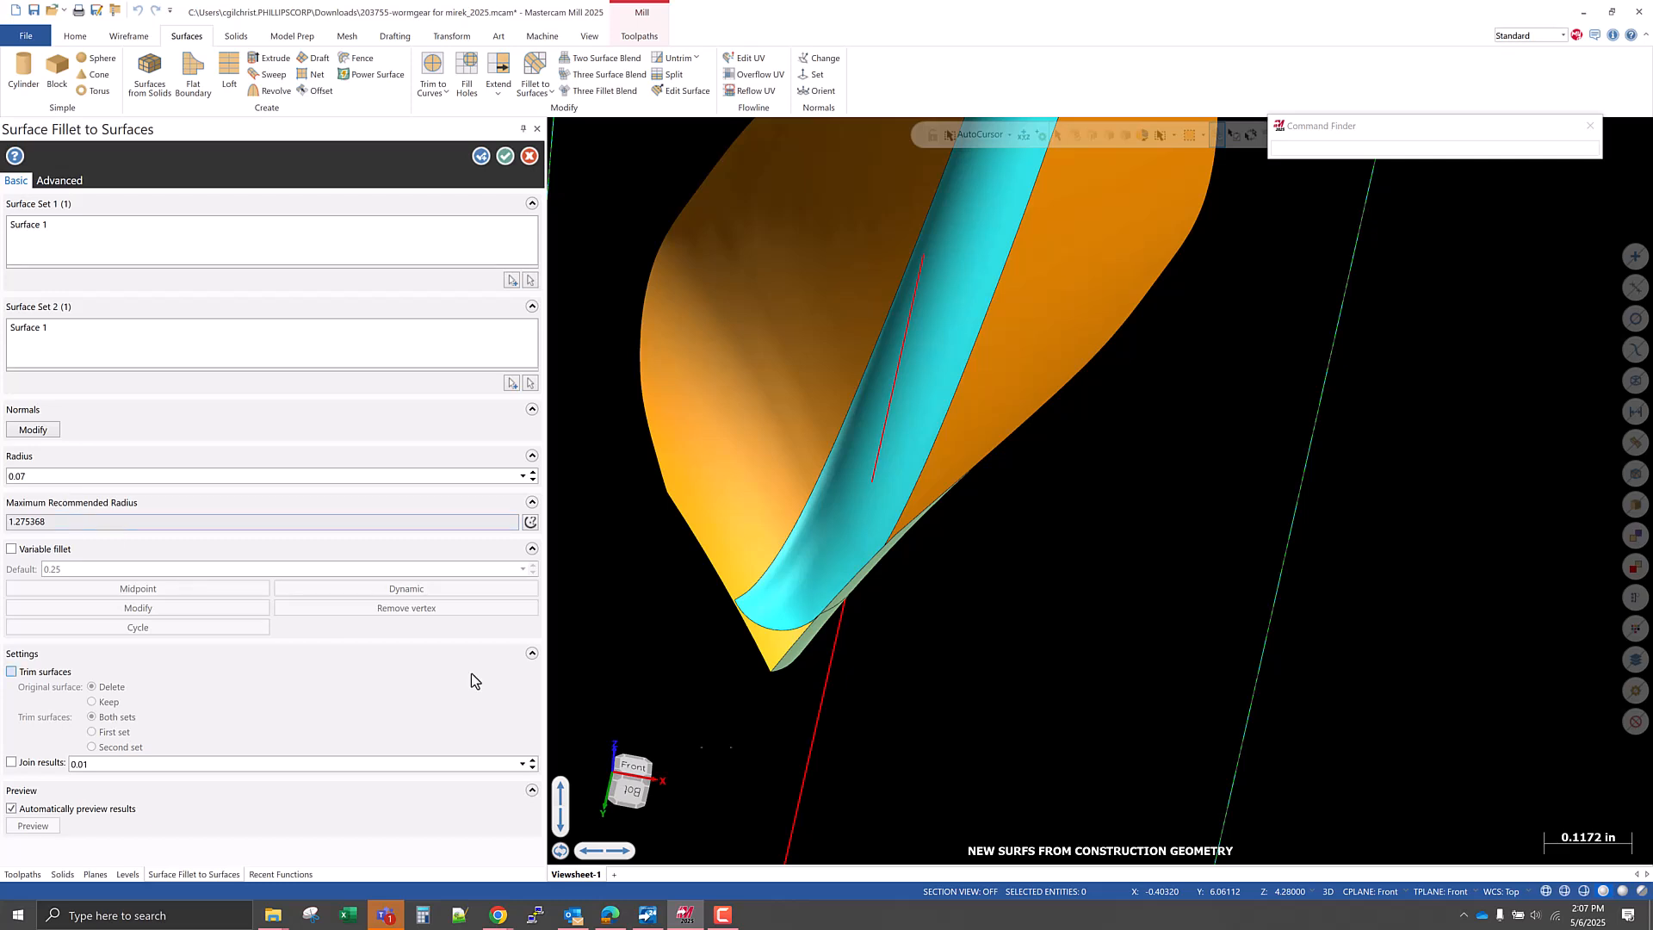
{"action": "mouse_move", "coordinate": [774, 730]}
{"action": "middle_mouse_down"}
{"action": "mouse_move", "coordinate": [823, 715]}
{"action": "mouse_move", "coordinate": [785, 727]}
{"action": "middle_mouse_up"}
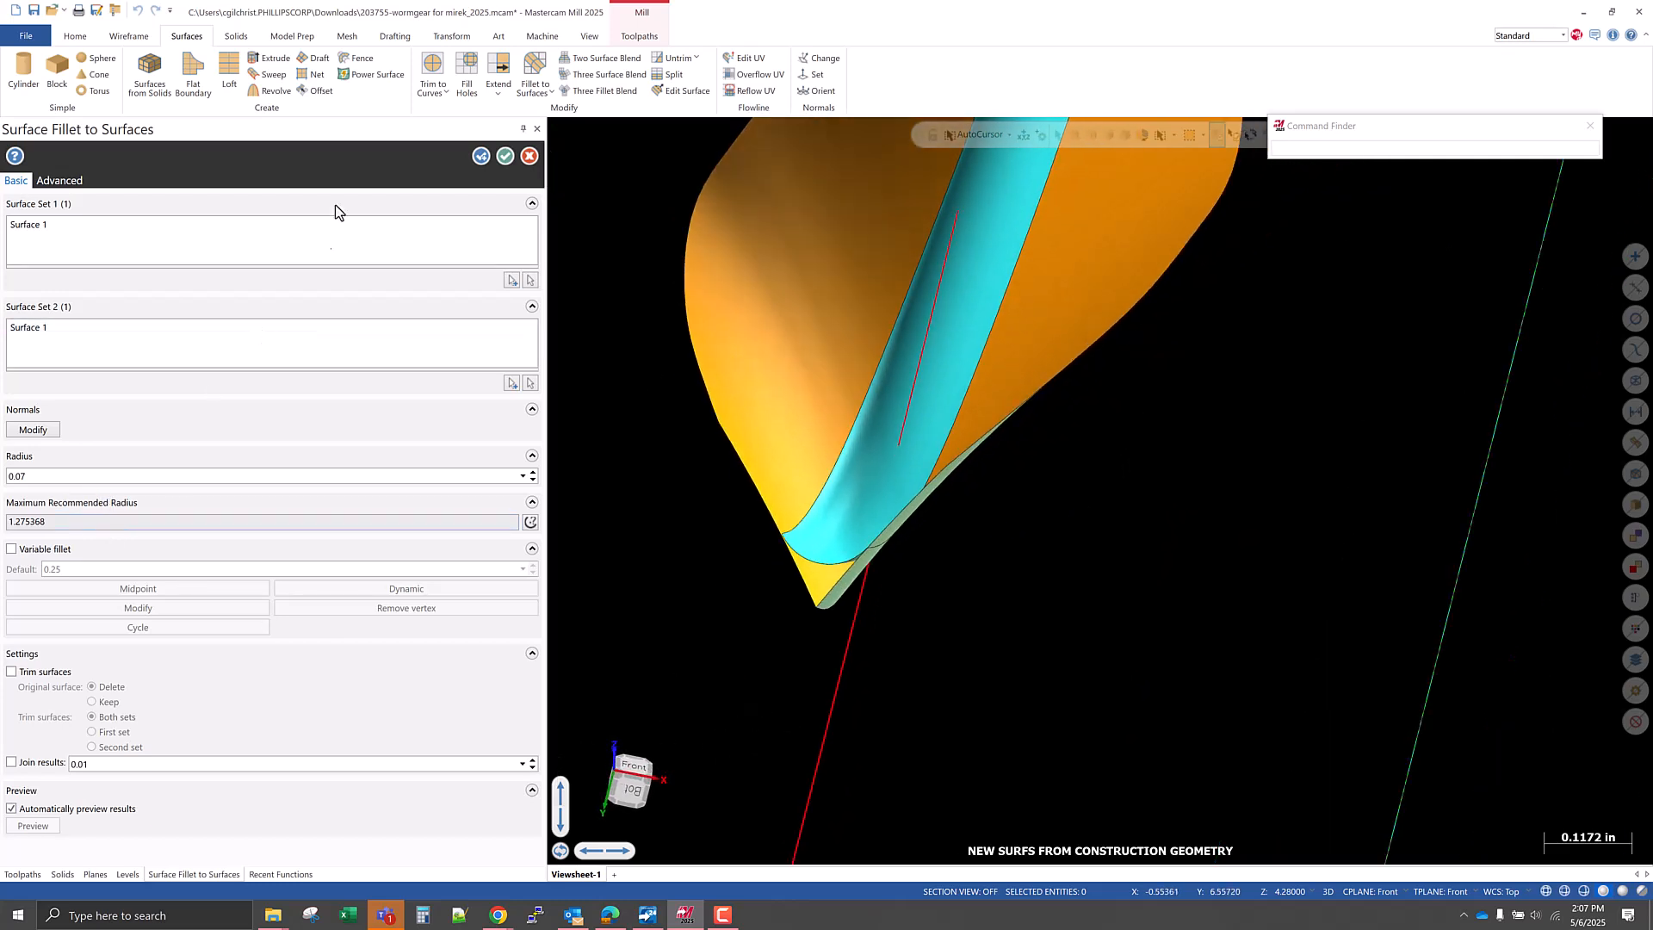
{"action": "left_click", "coordinate": [482, 155]}
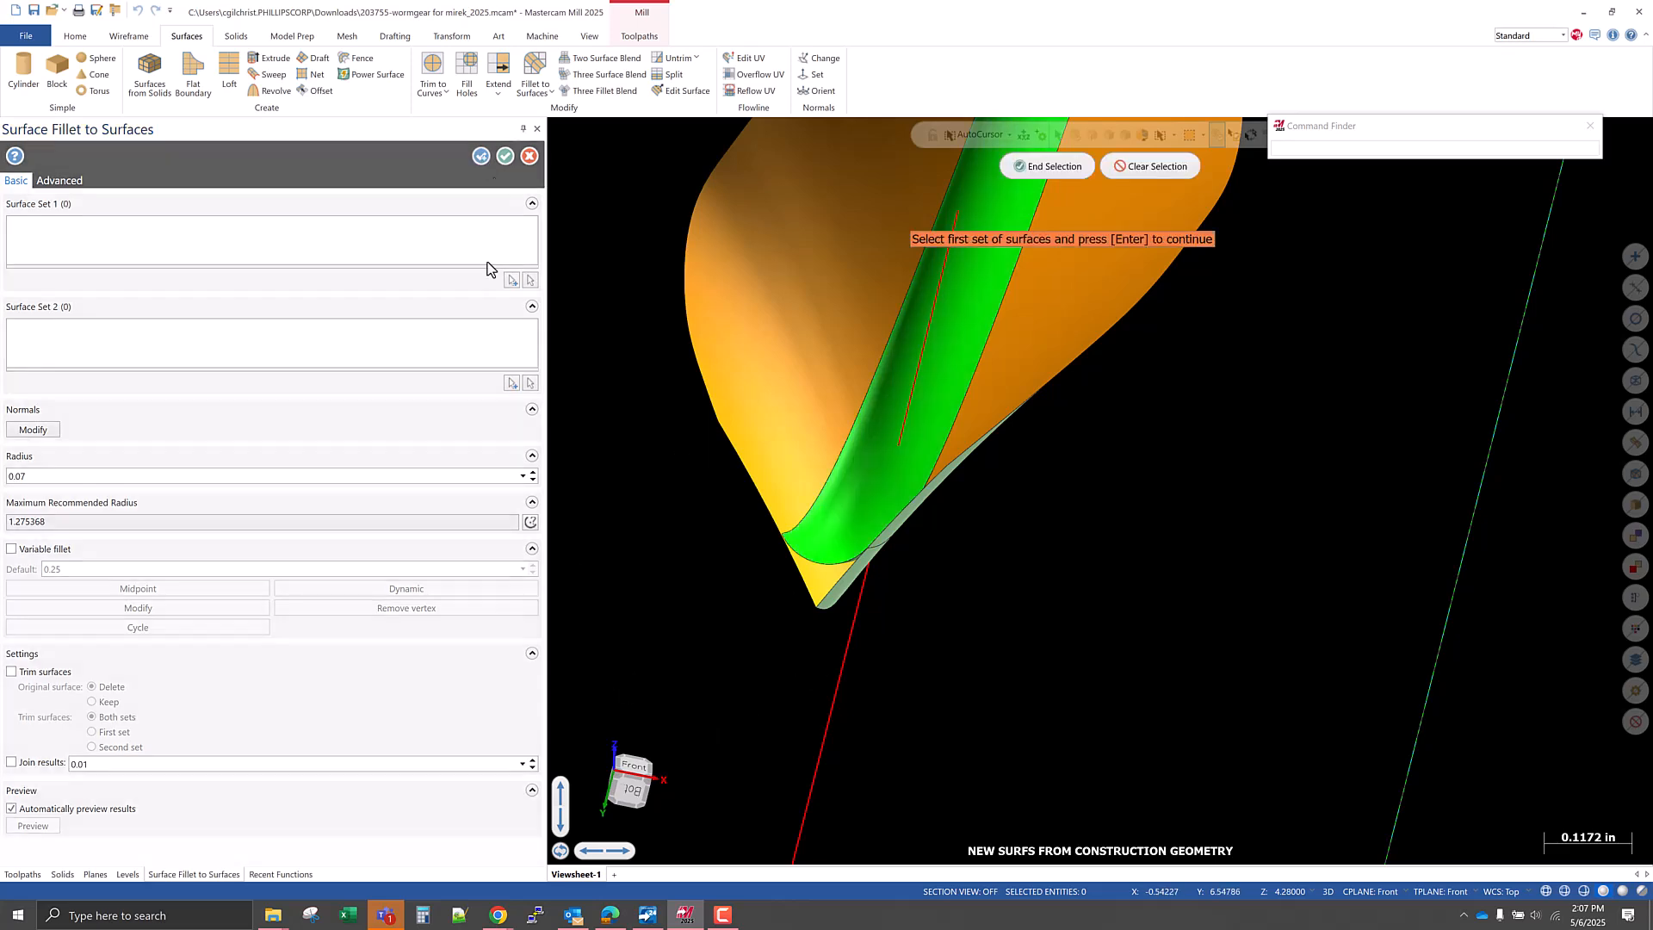
Create a second fillet between the same two flank surfaces with a radius of 0.053.
{"action": "middle_click_drag", "start_coordinate": [686, 242], "coordinate": [989, 804]}
{"action": "left_click", "coordinate": [839, 465]}
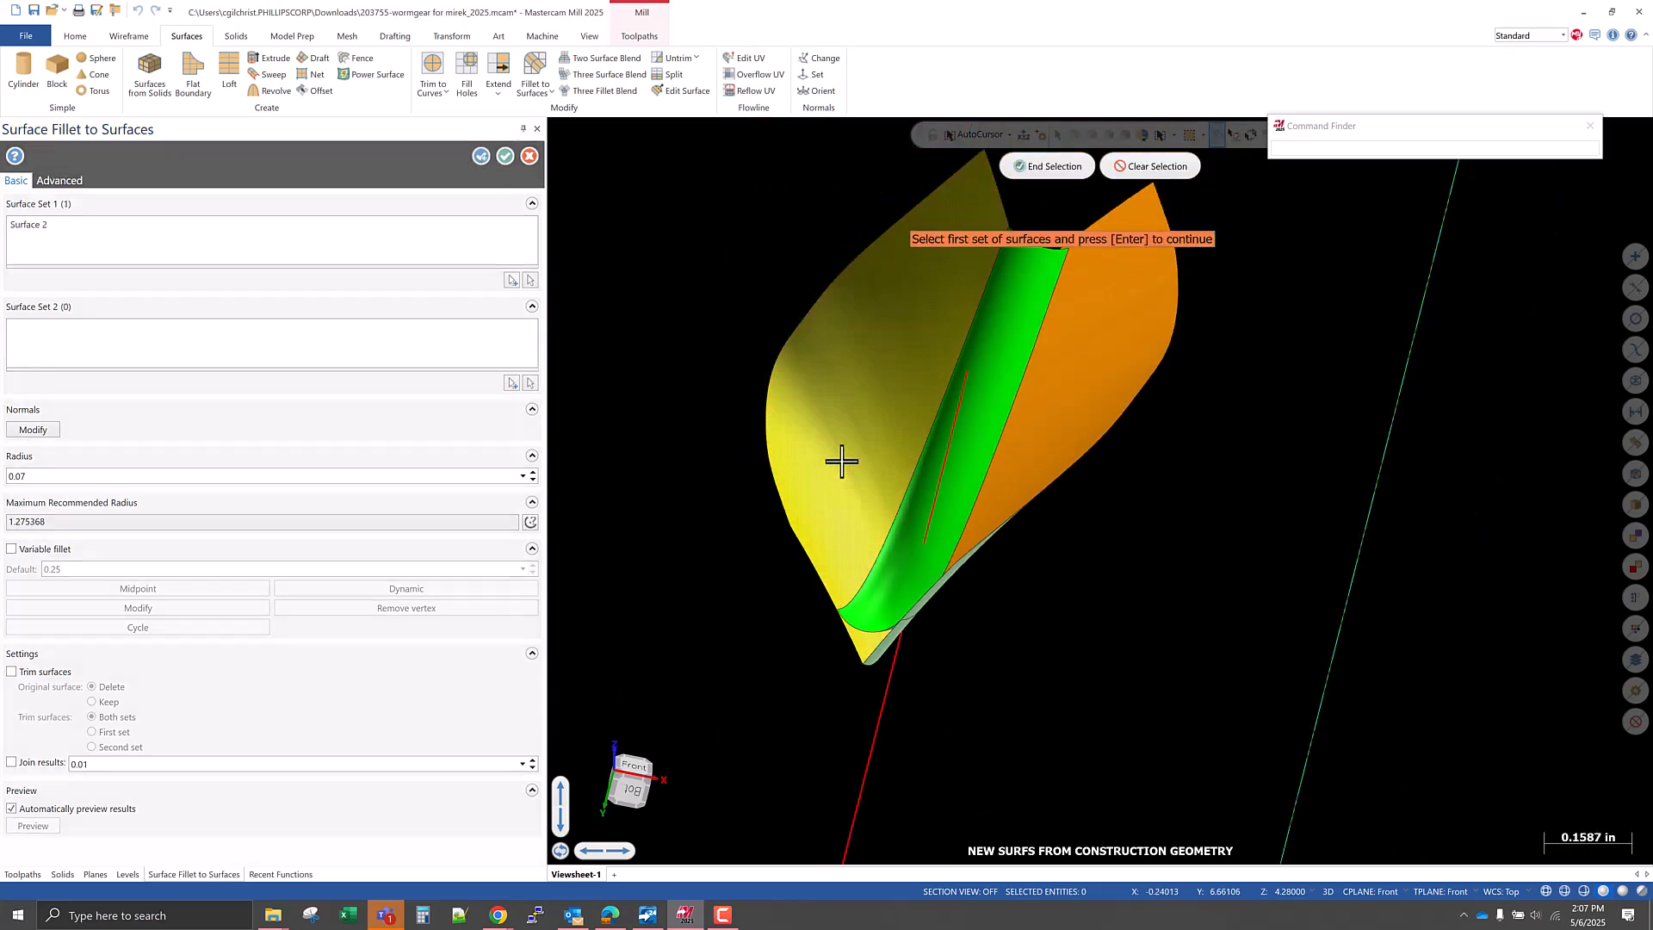
{"action": "left_click", "coordinate": [1047, 166]}
{"action": "left_click", "coordinate": [1081, 343]}
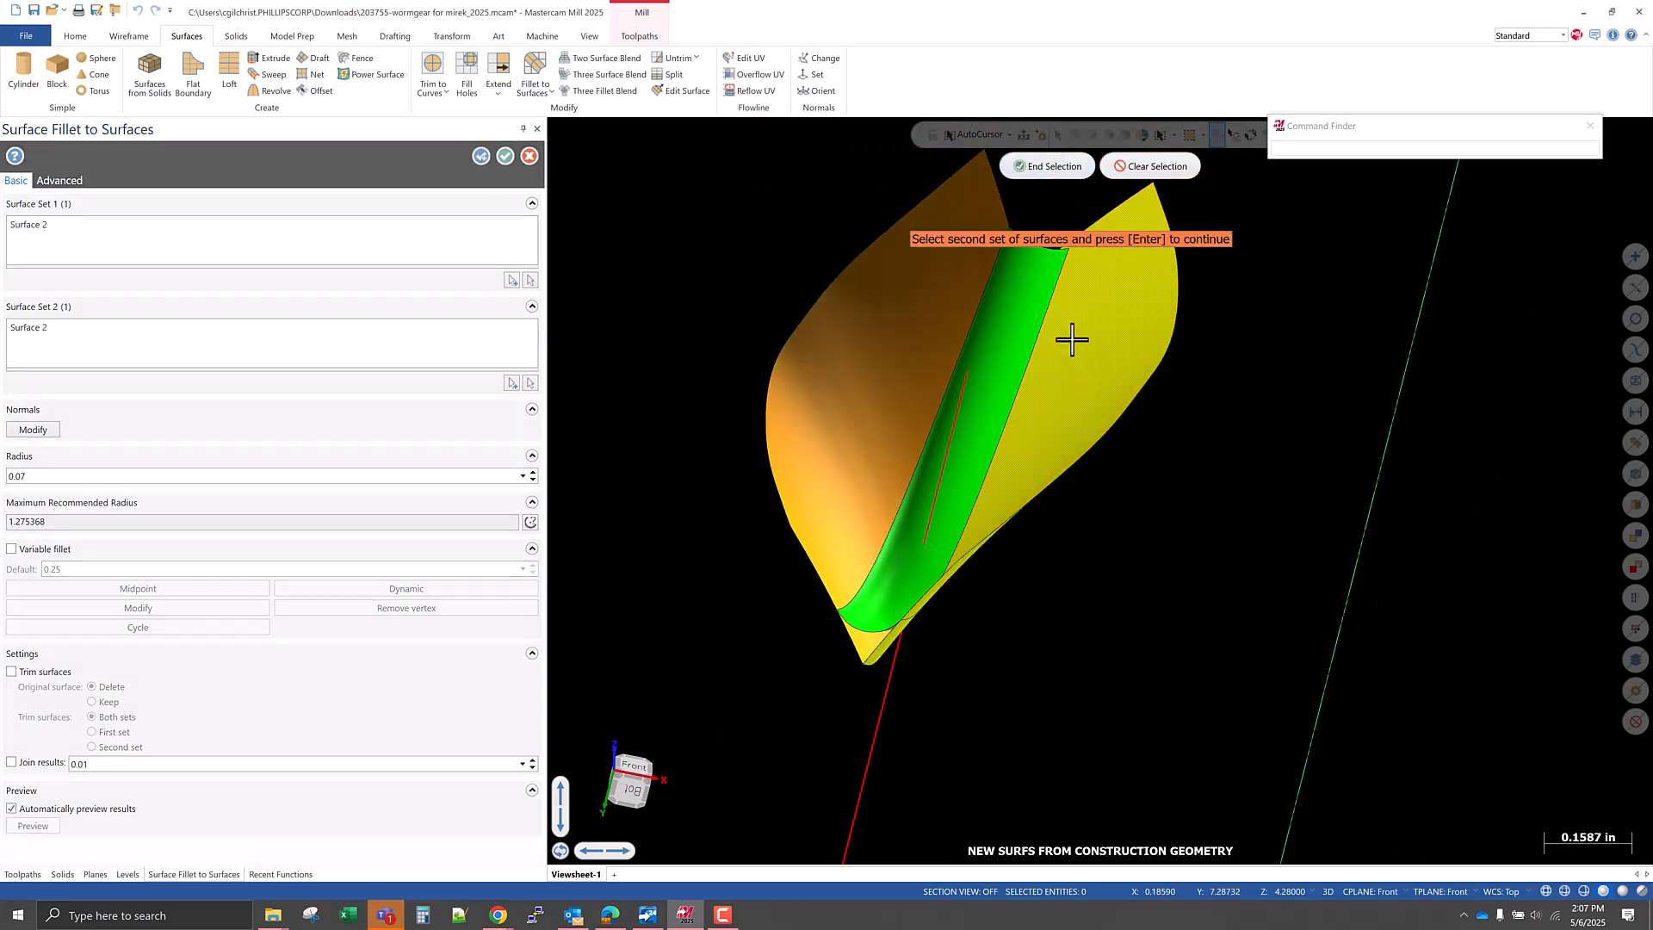
{"action": "left_click", "coordinate": [1047, 166]}
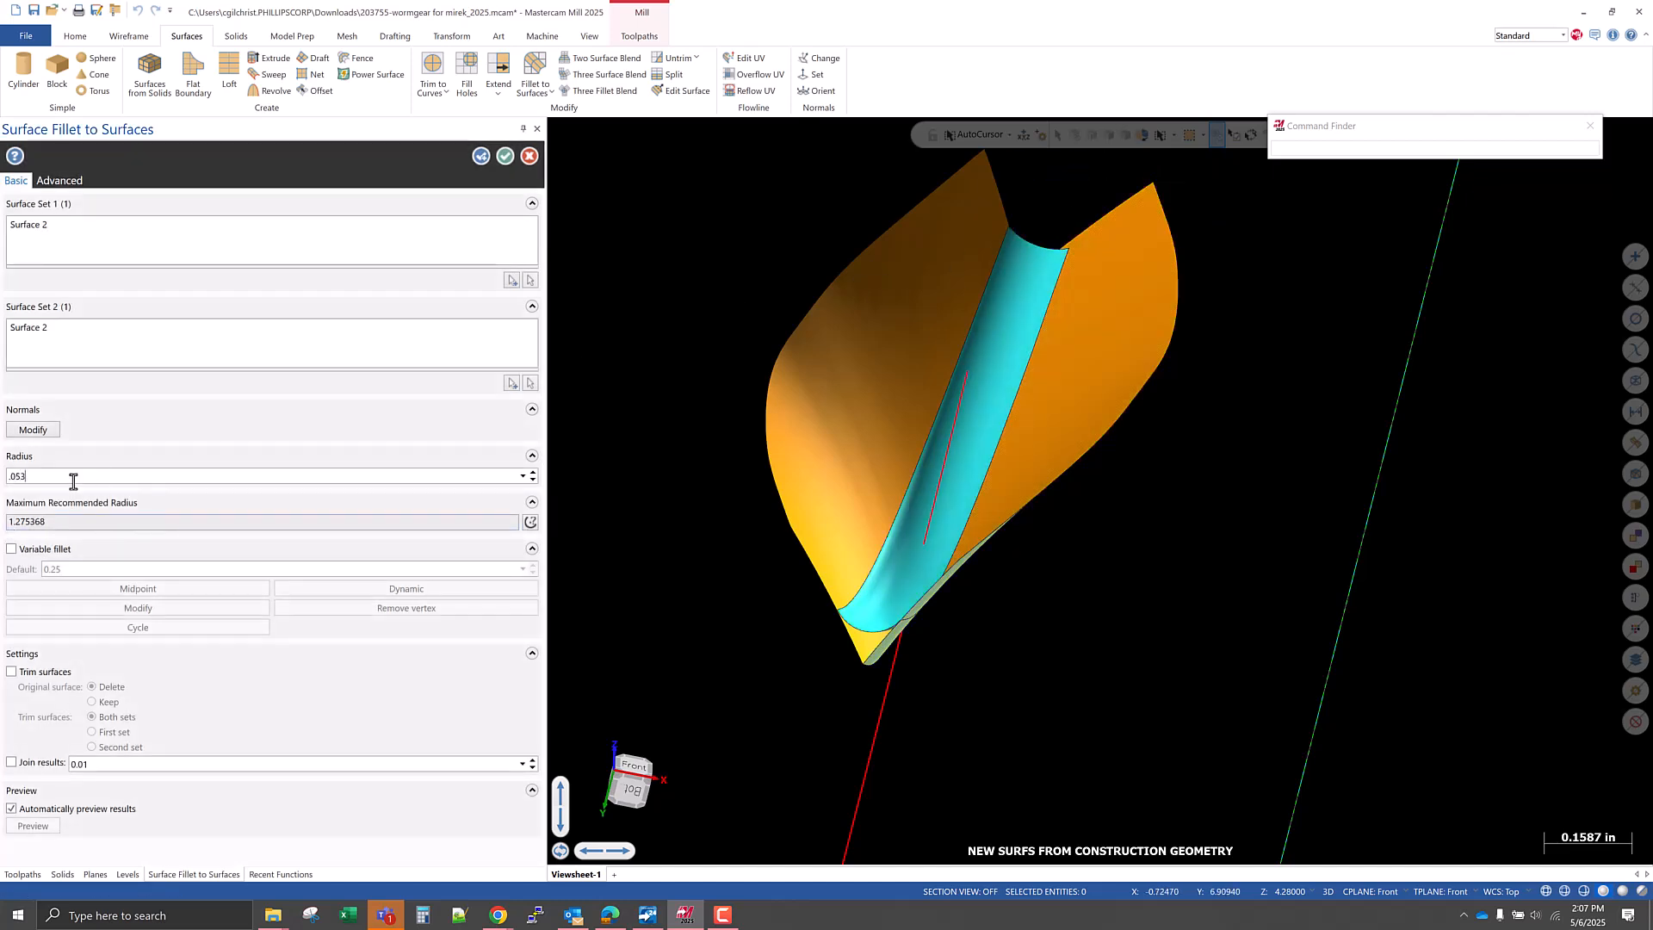
{"action": "key", "text": "Return"}
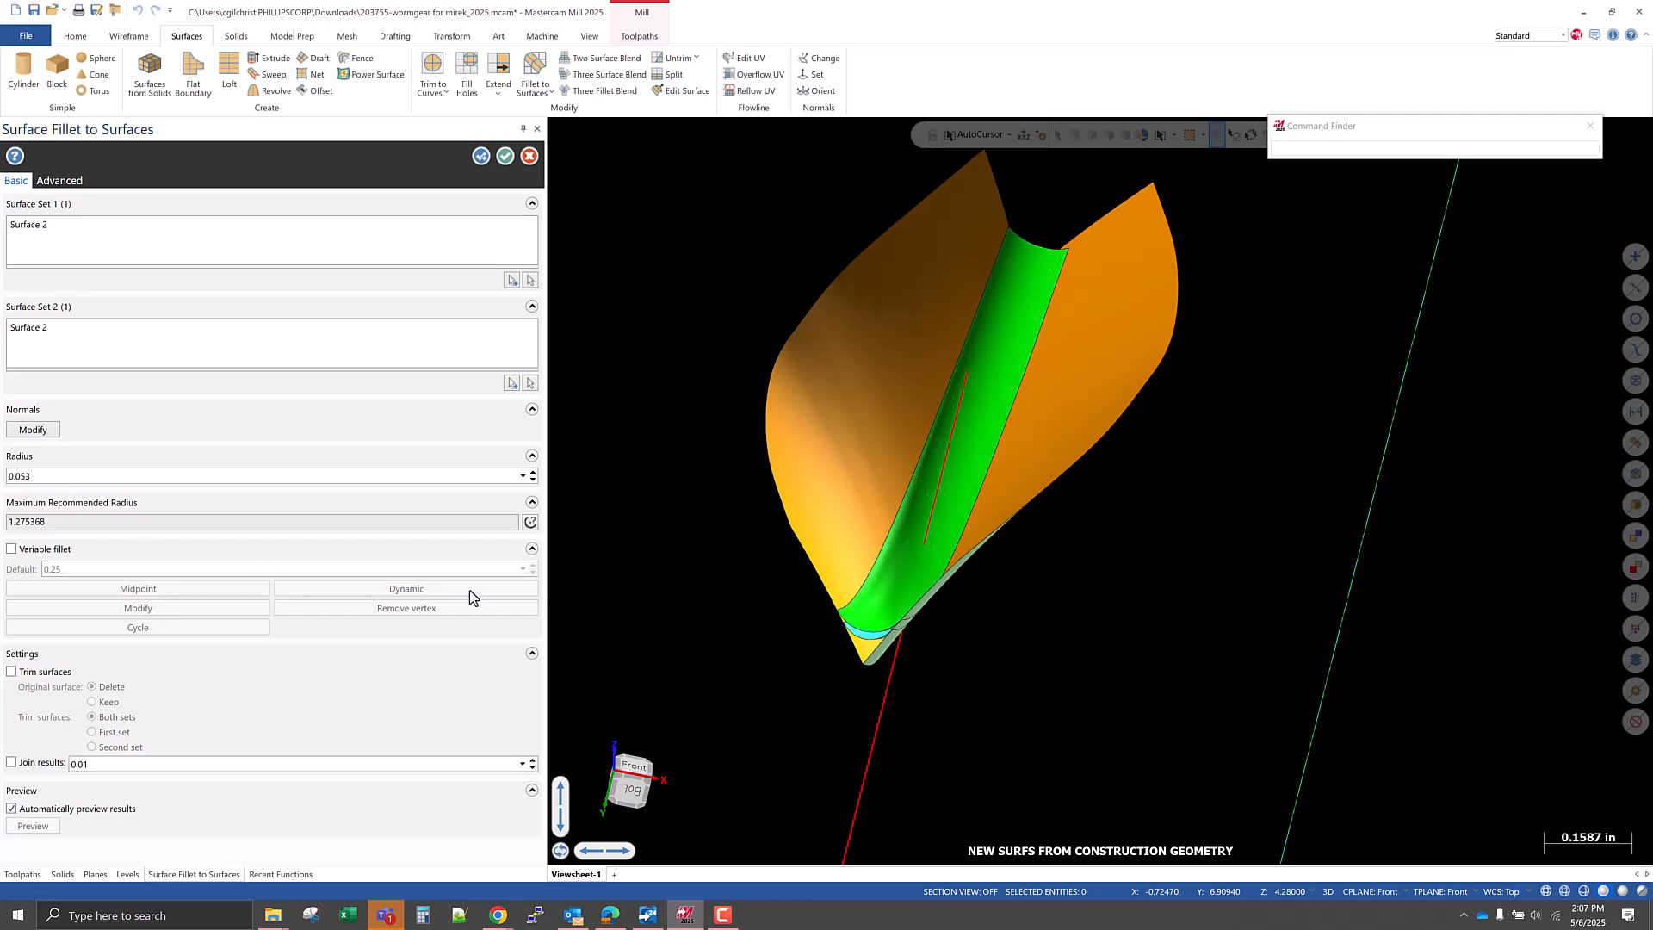
{"action": "left_click", "coordinate": [481, 156]}
Create a third fillet between the two flank surfaces with a radius of 0.035.
{"action": "left_click", "coordinate": [861, 444]}
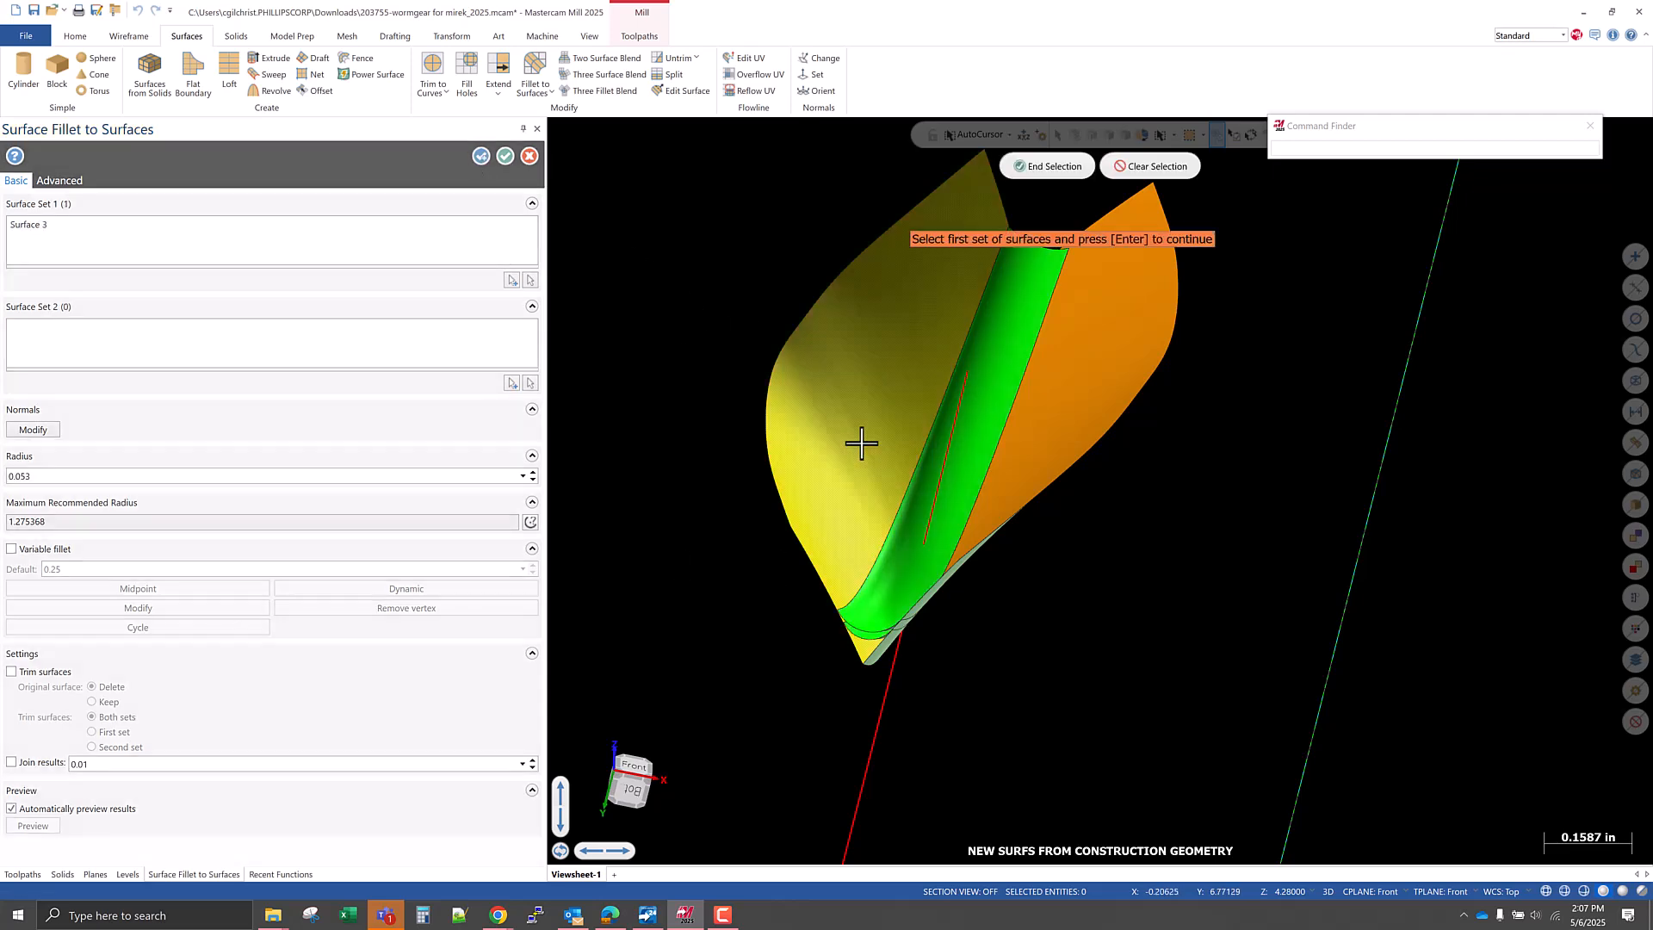
{"action": "left_click", "coordinate": [1038, 166]}
{"action": "left_click", "coordinate": [1078, 311]}
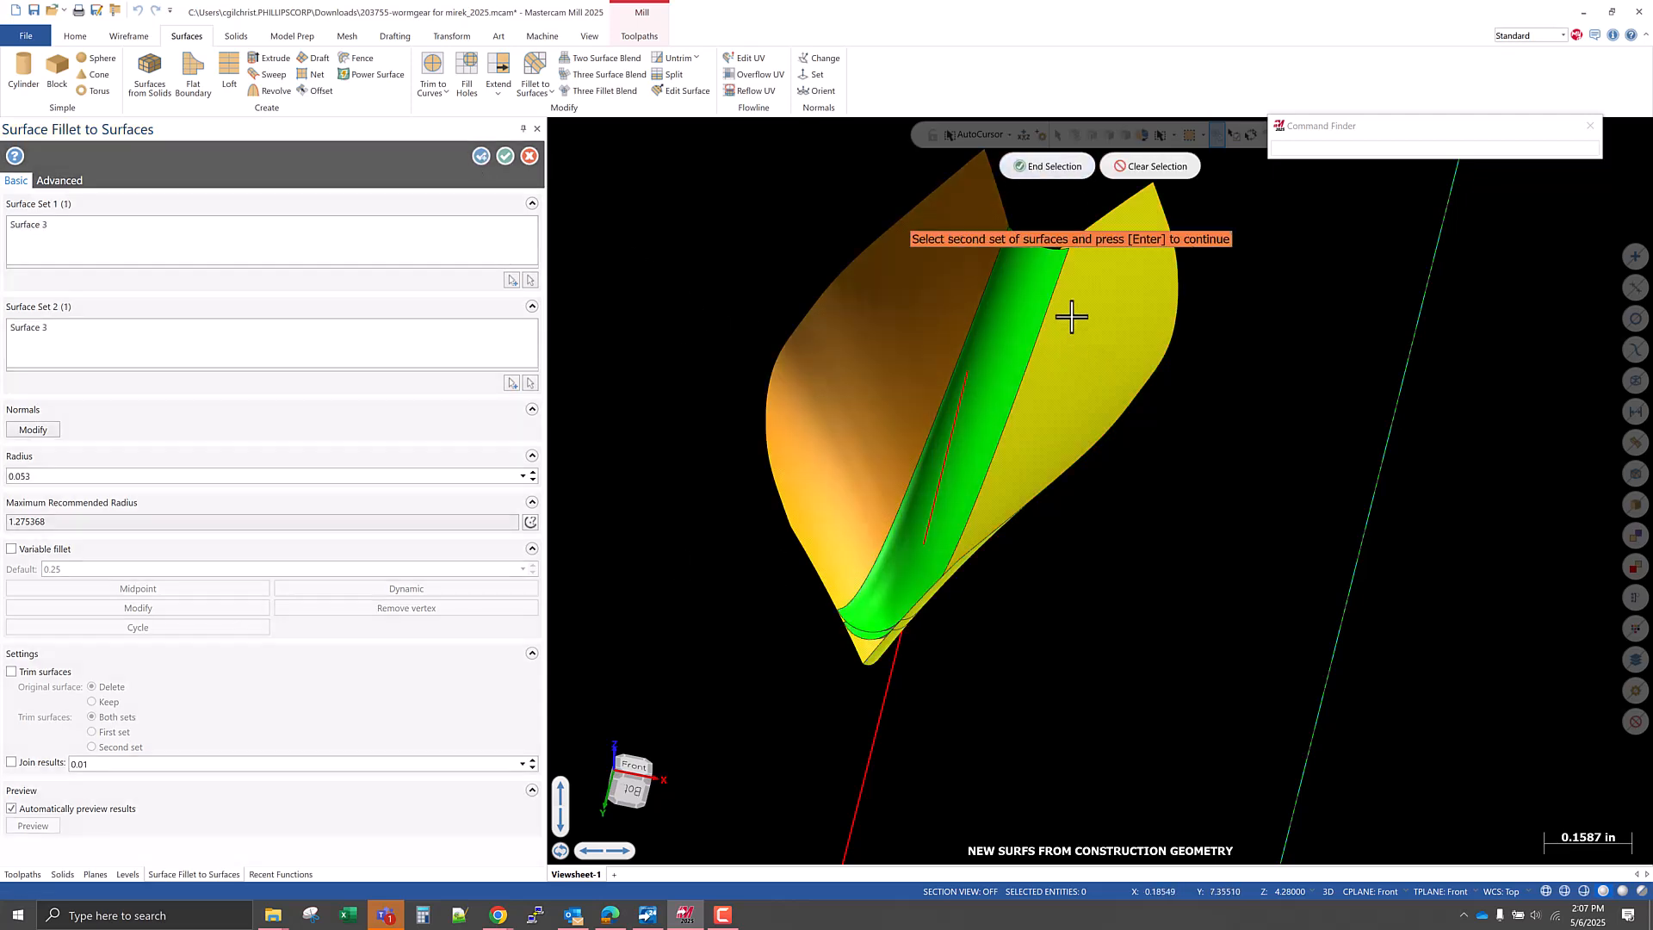
{"action": "left_click", "coordinate": [1044, 166]}
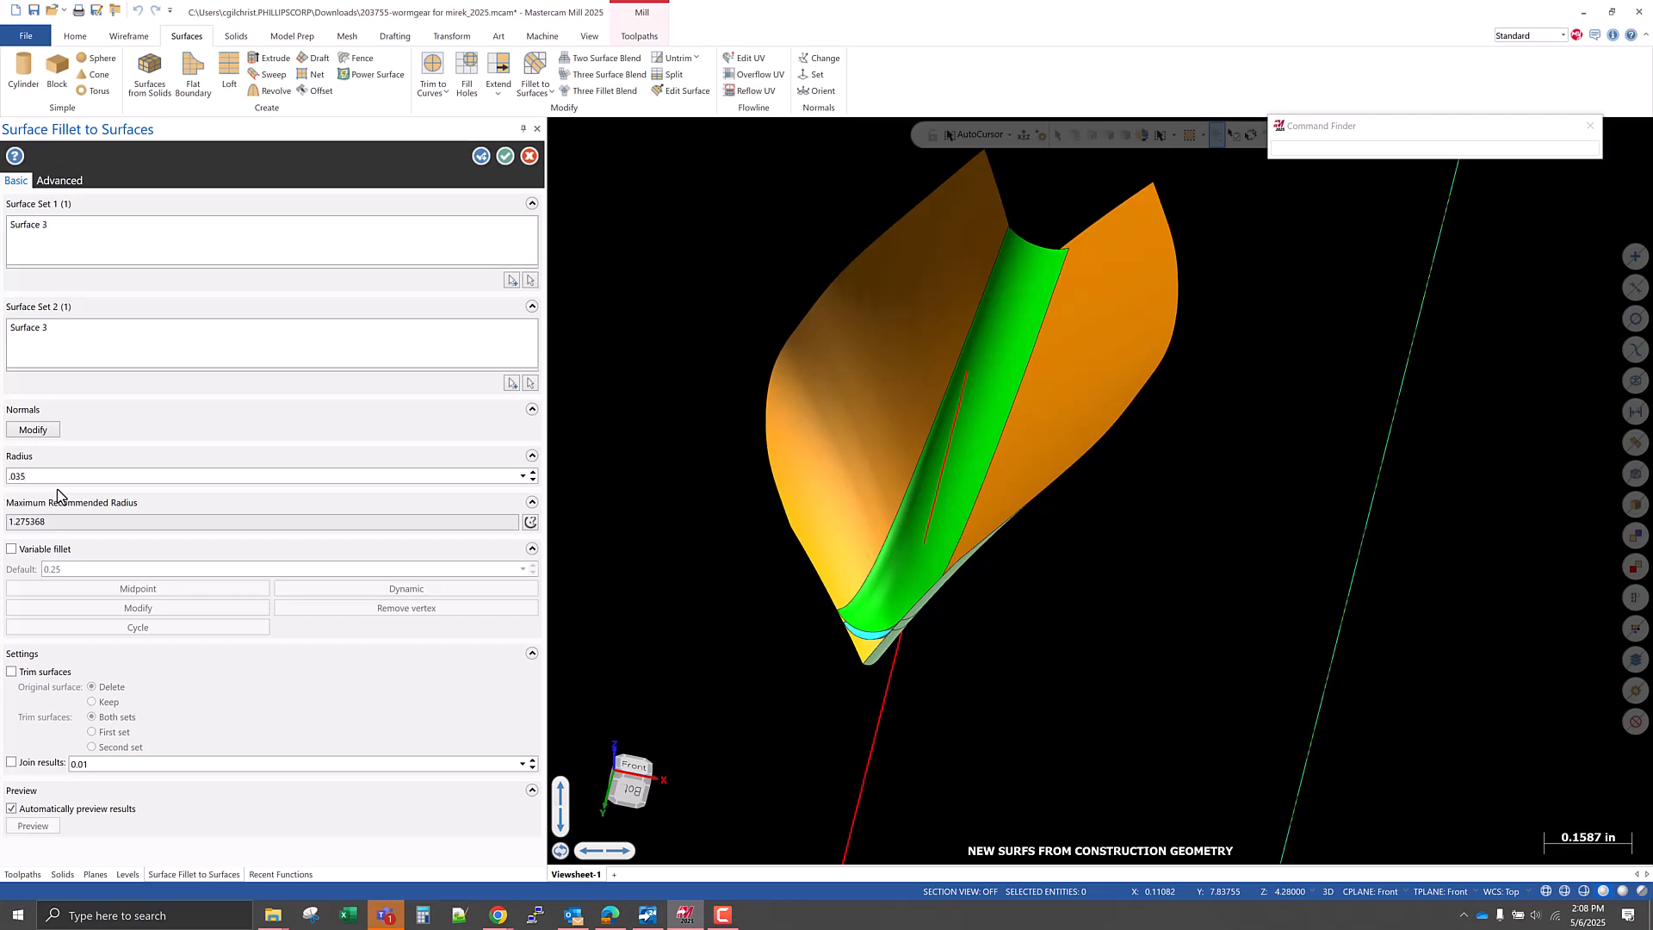
{"action": "key", "text": "Tab"}
{"action": "scroll", "coordinate": [868, 647], "scroll_direction": "up", "scroll_amount": 6}
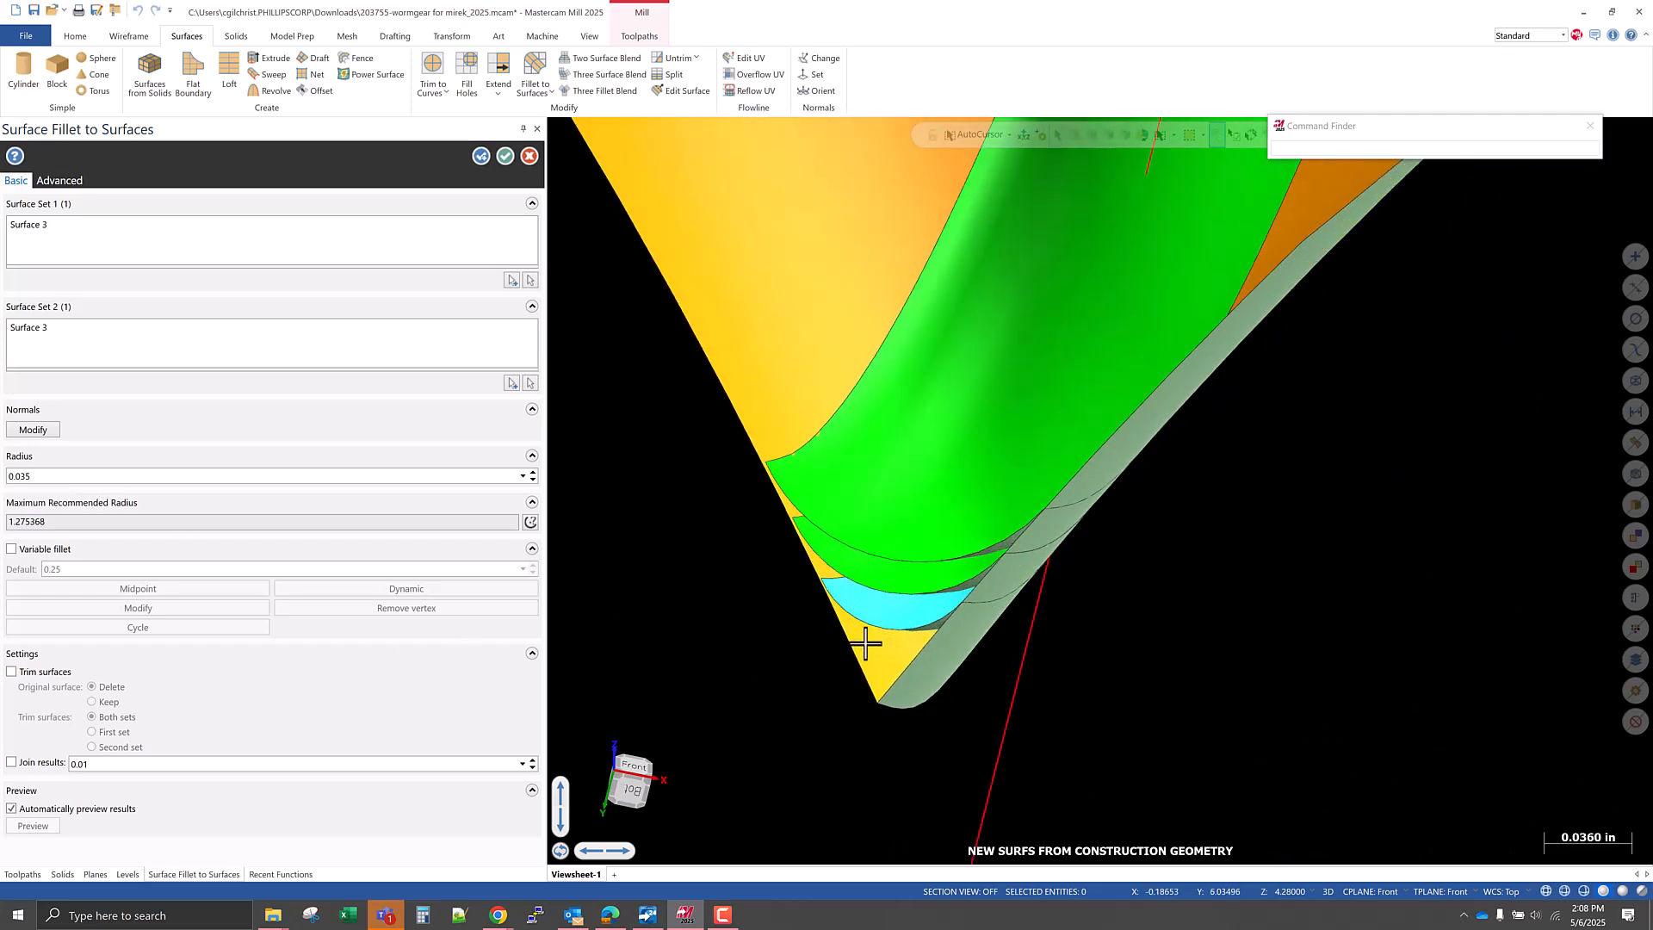
{"action": "middle_click_drag", "start_coordinate": [926, 644], "coordinate": [941, 653]}
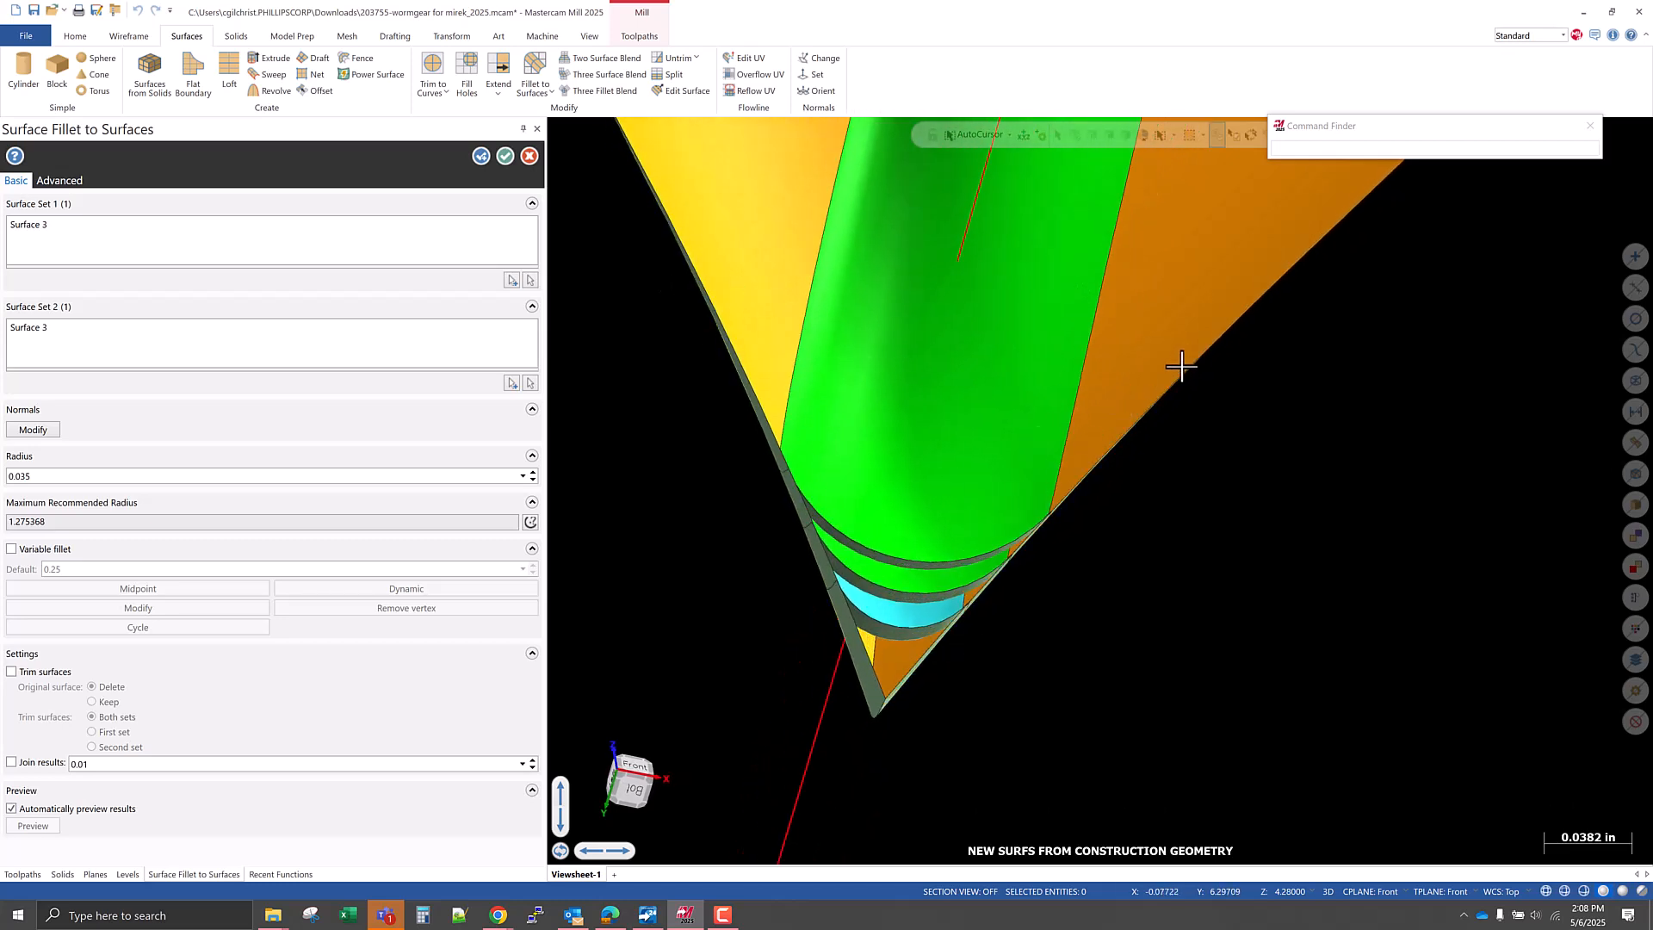
{"action": "mouse_move", "coordinate": [919, 633]}
{"action": "middle_mouse_down"}
{"action": "mouse_move", "coordinate": [899, 637]}
{"action": "mouse_move", "coordinate": [896, 619]}
{"action": "mouse_move", "coordinate": [913, 624]}
{"action": "middle_mouse_up"}
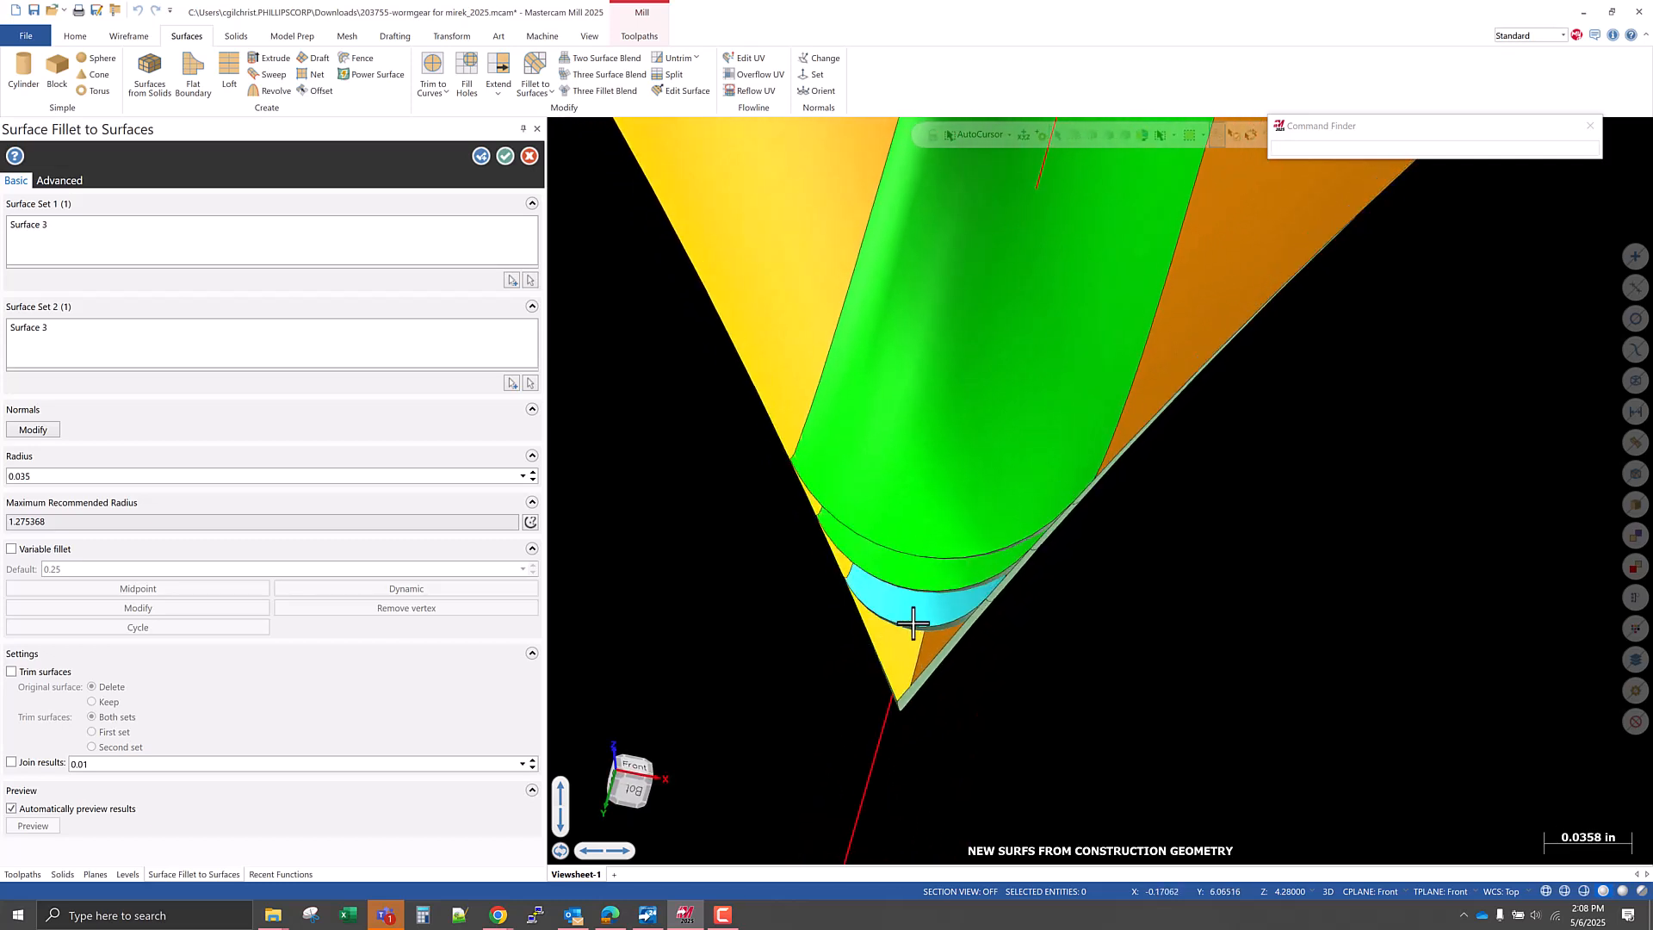
{"action": "left_click", "coordinate": [479, 157]}
Create a fourth fillet between the two flank surfaces with a radius of 0.01 and finish the fillet command.
{"action": "left_click", "coordinate": [849, 358]}
{"action": "left_click", "coordinate": [1032, 166]}
{"action": "left_click", "coordinate": [1198, 326]}
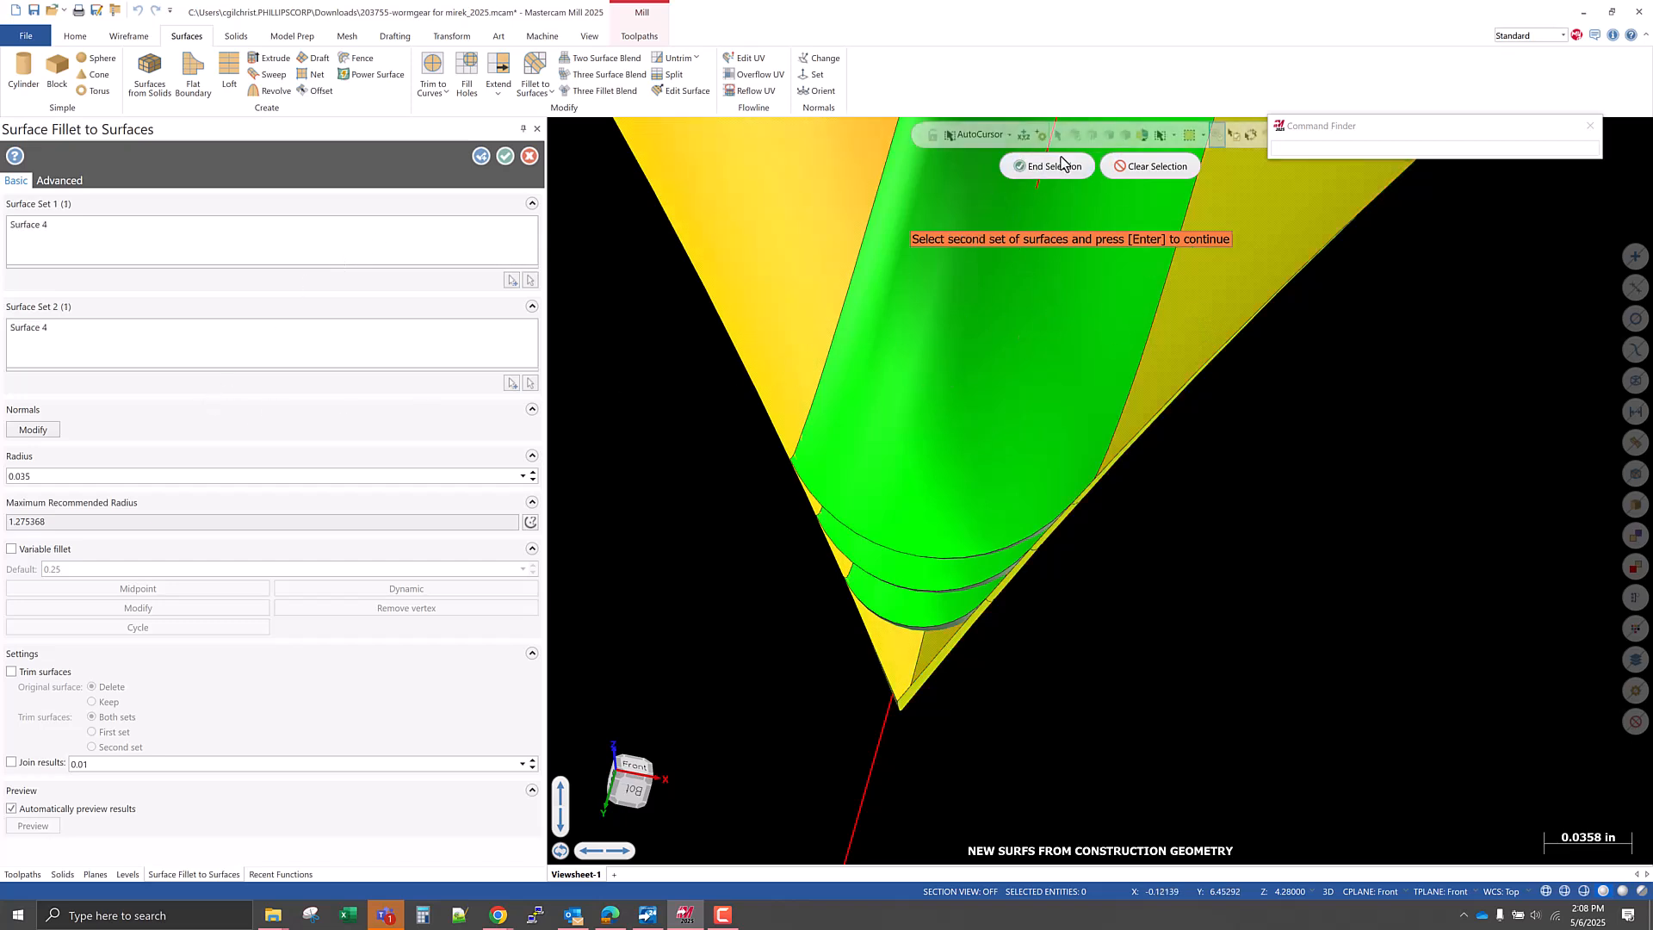
{"action": "key", "text": "Return"}
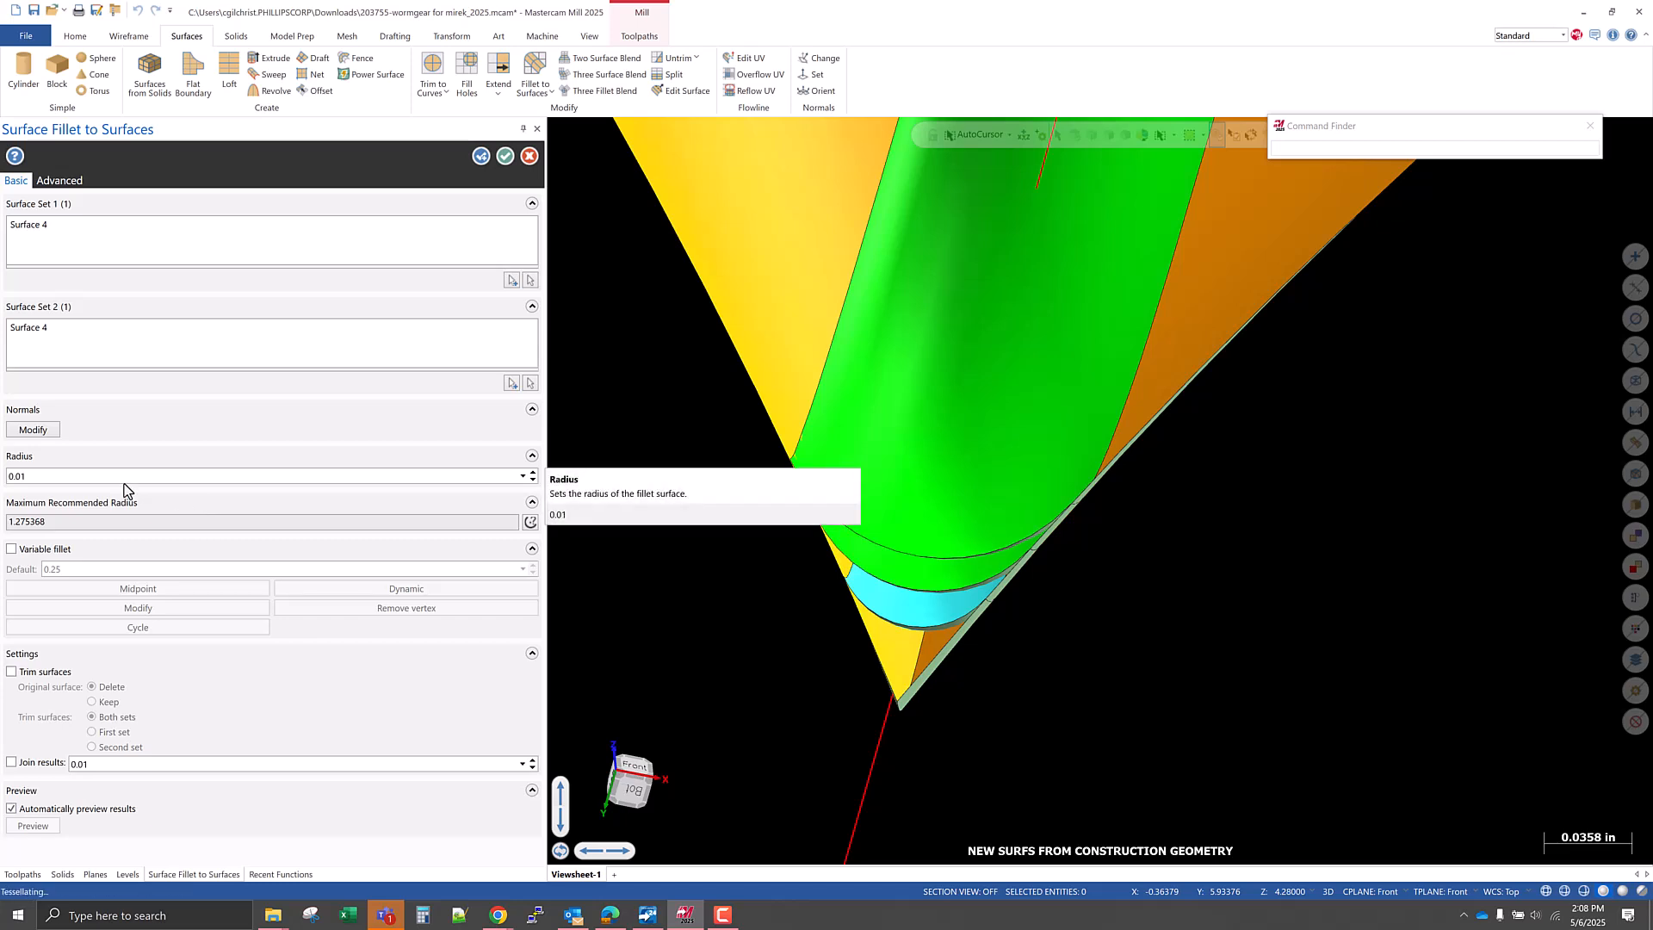
{"action": "key", "text": "Tab"}
{"action": "mouse_move", "coordinate": [886, 603]}
{"action": "middle_mouse_down"}
{"action": "mouse_move", "coordinate": [930, 613]}
{"action": "mouse_move", "coordinate": [902, 618]}
{"action": "middle_mouse_up"}
{"action": "left_click", "coordinate": [504, 158]}
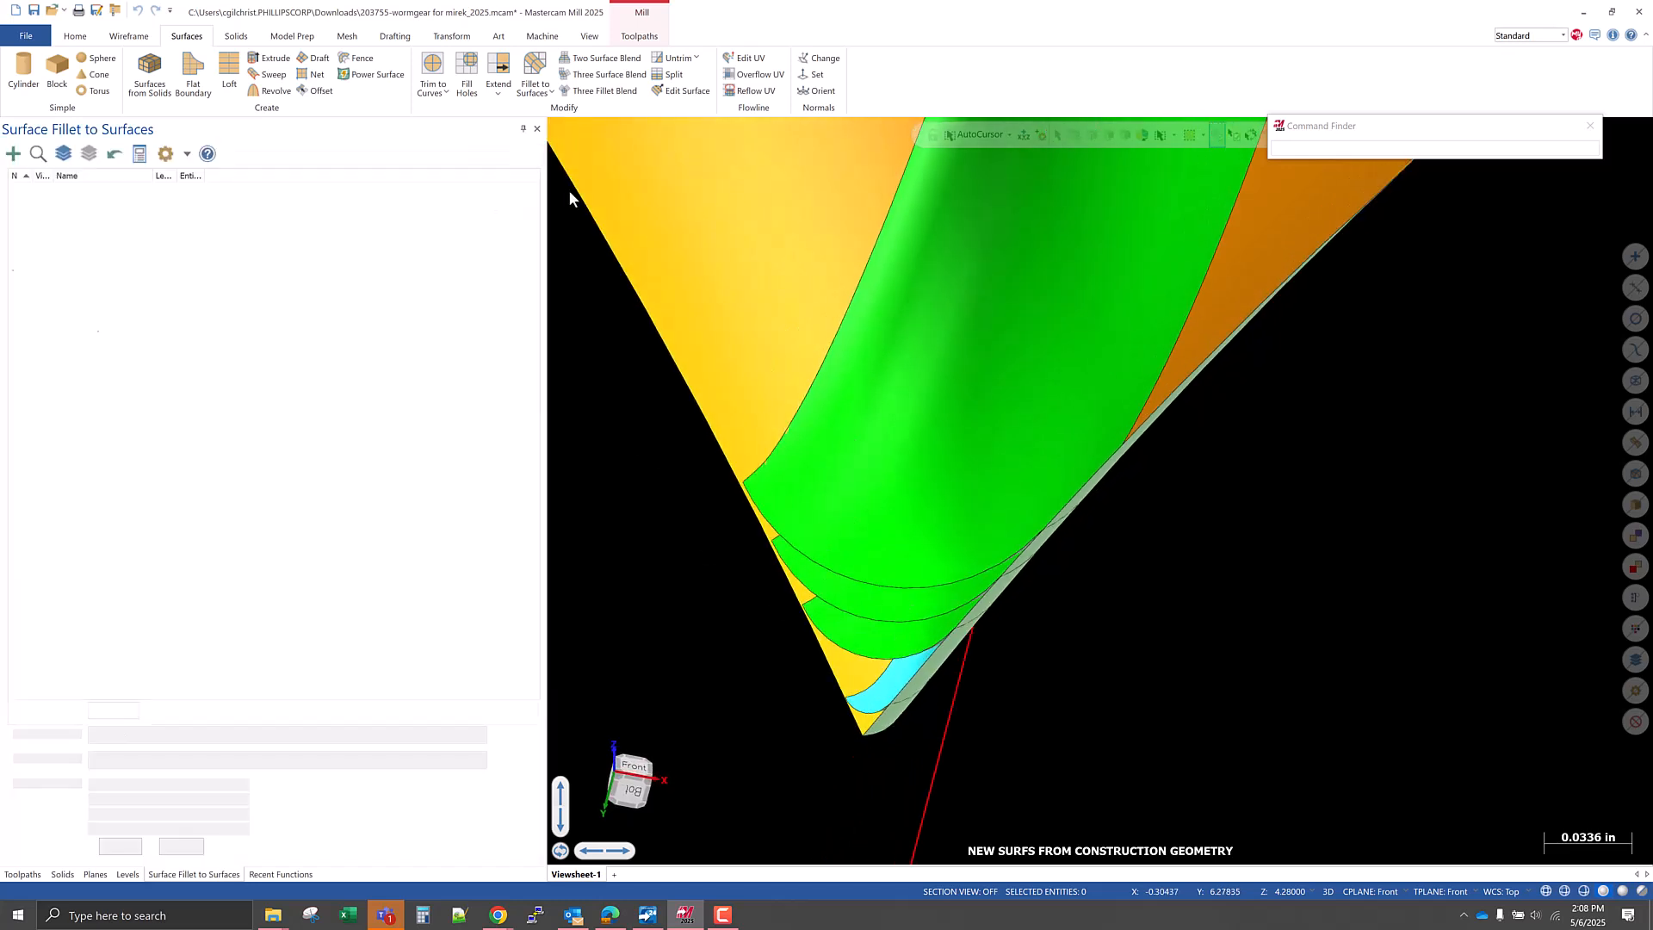
Isolate the two flank surfaces with the 0.01 radius fillet to examine it, and restore the hidden fillets.
{"action": "left_click", "coordinate": [854, 679]}
{"action": "left_click", "coordinate": [884, 694]}
{"action": "middle_click_drag", "start_coordinate": [873, 727], "coordinate": [840, 641]}
{"action": "left_click", "coordinate": [948, 704]}
{"action": "key", "text": "Escape"}
{"action": "scroll", "coordinate": [827, 659], "scroll_direction": "down", "scroll_amount": 6}
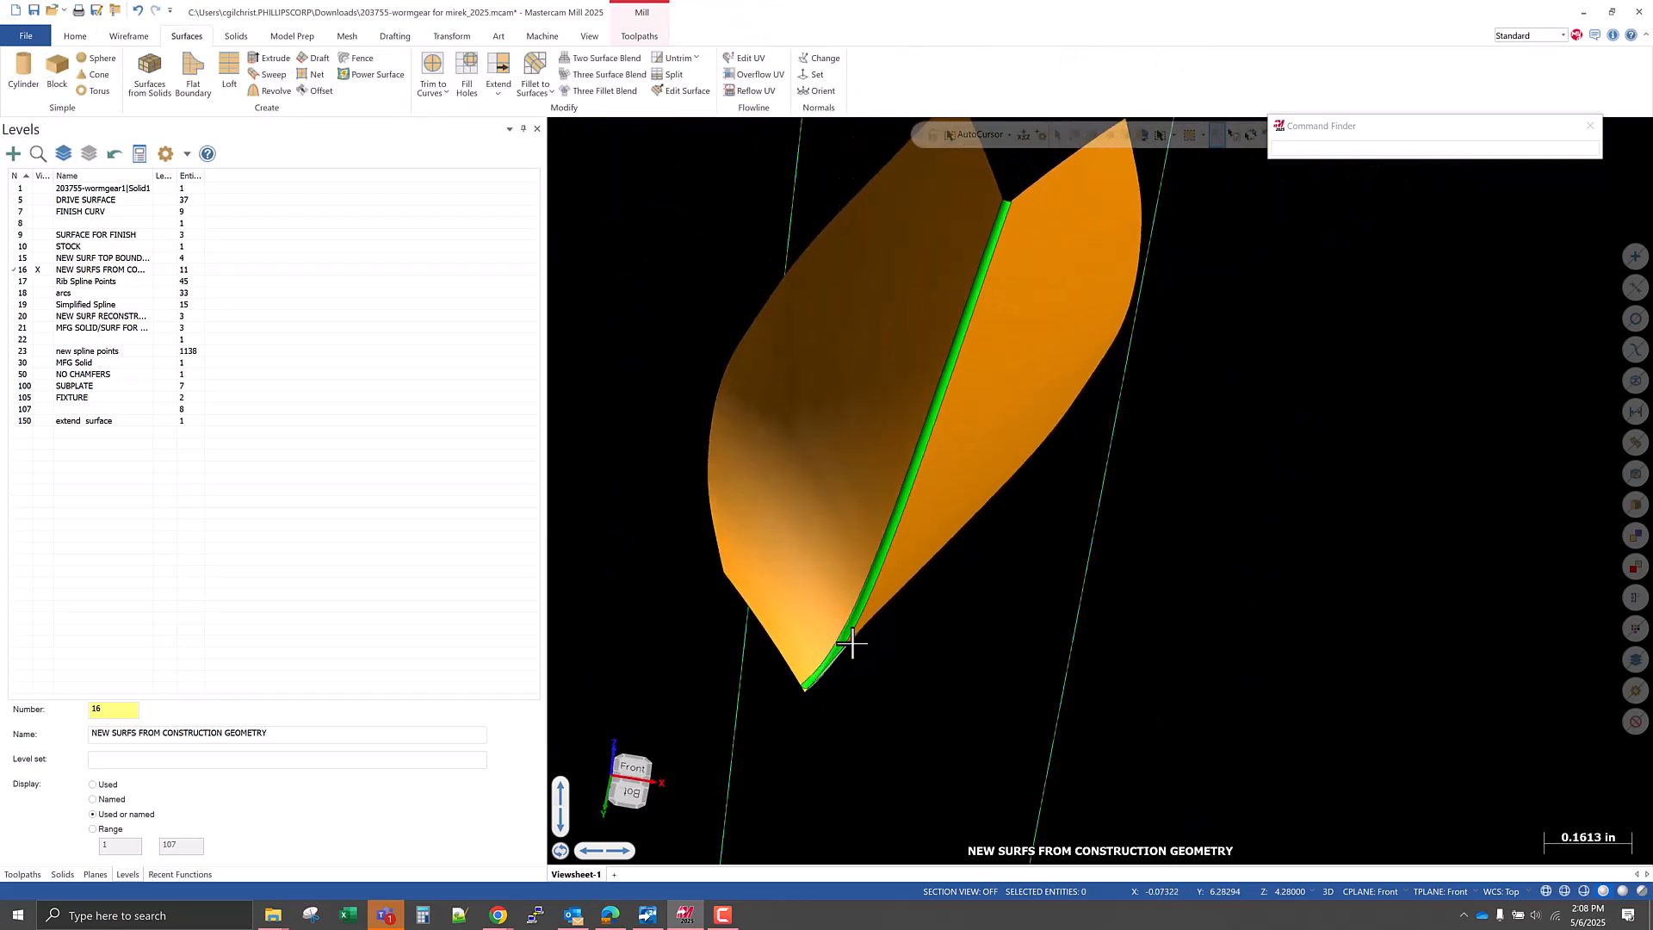
{"action": "scroll", "coordinate": [838, 524], "scroll_direction": "up", "scroll_amount": 2}
{"action": "scroll", "coordinate": [861, 630], "scroll_direction": "up", "scroll_amount": 1}
{"action": "key", "text": "alt+e"}
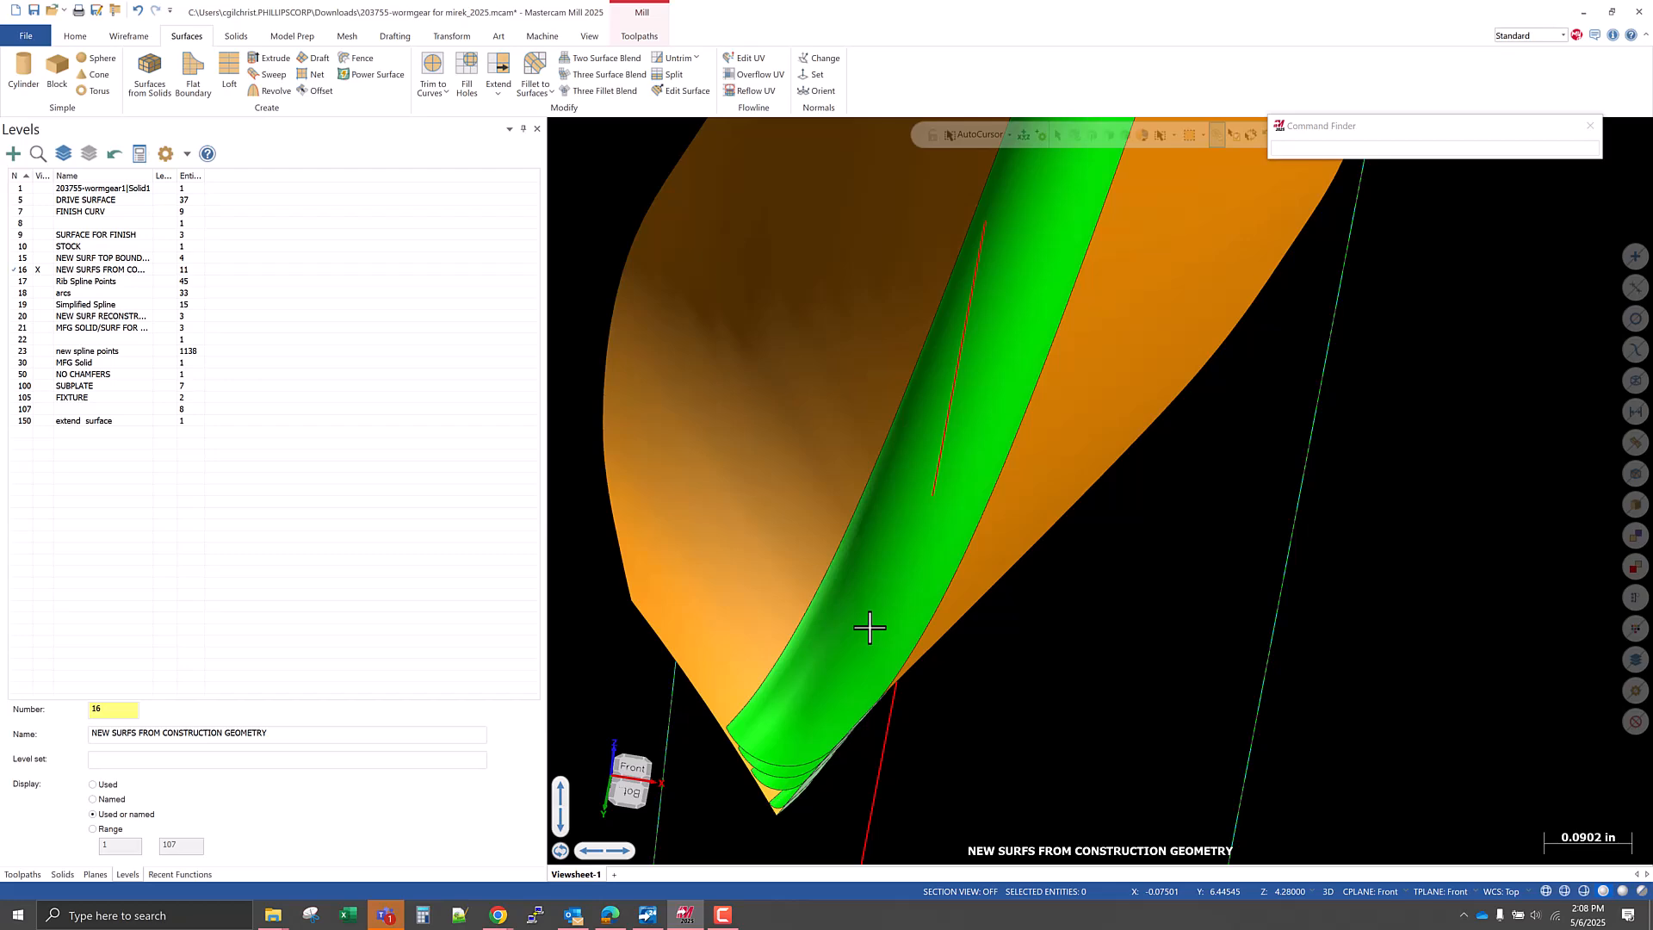
Isolate the two flank surfaces together with the 0.035 radius fillet.
{"action": "middle_click_drag", "start_coordinate": [816, 751], "coordinate": [819, 692]}
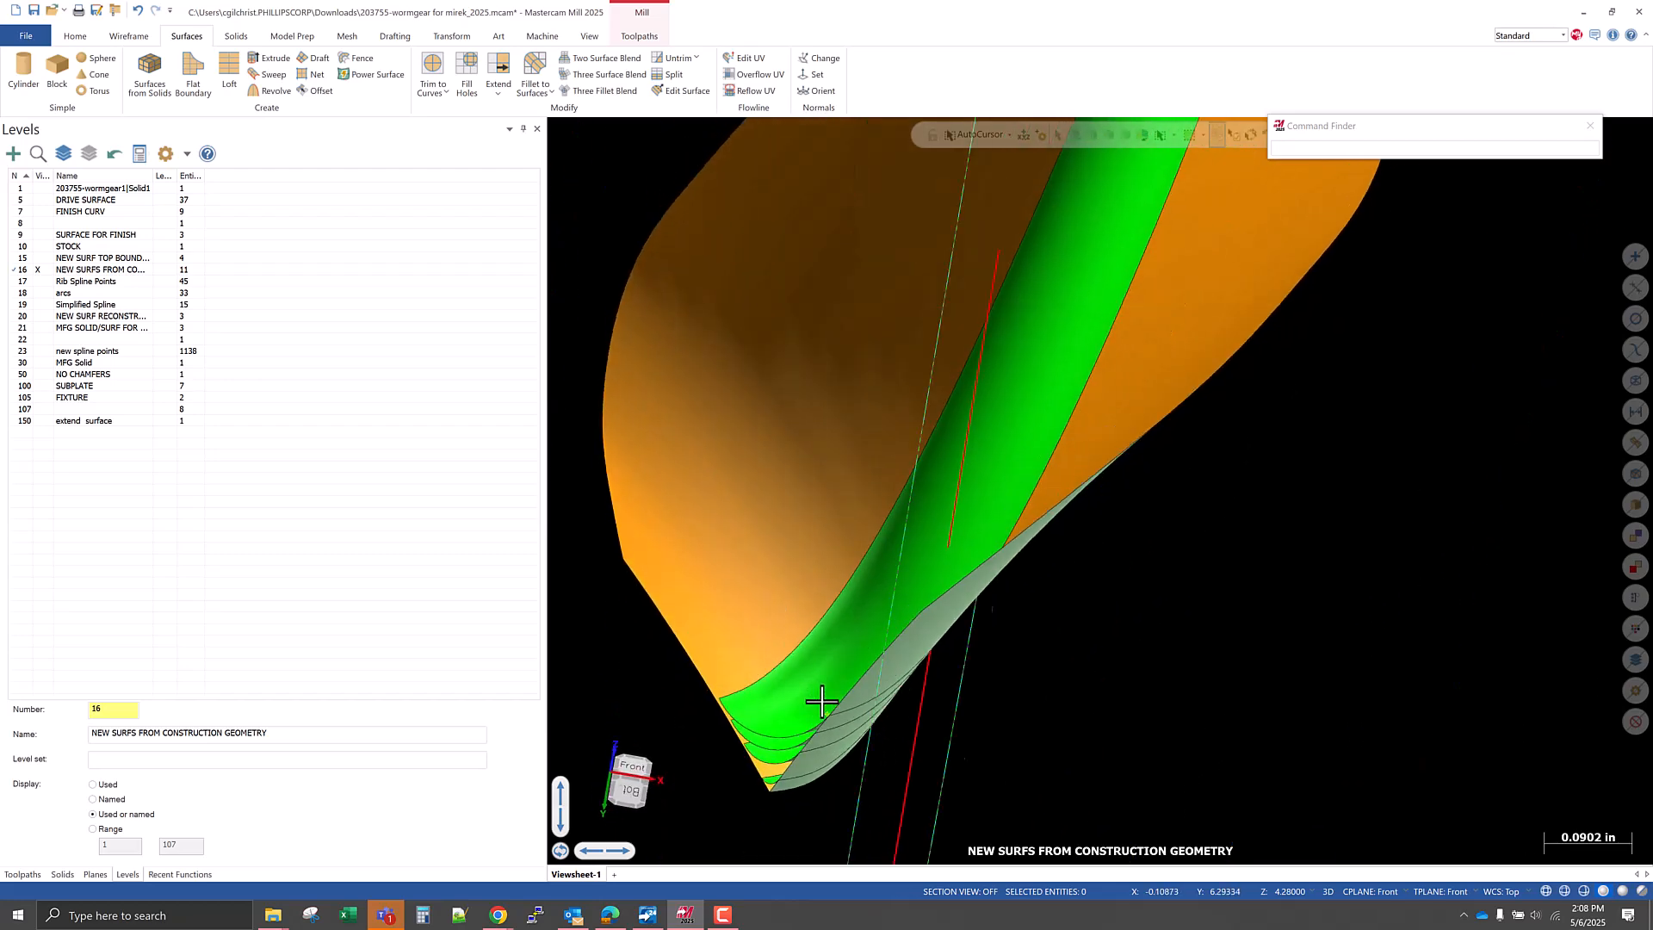
{"action": "left_click", "coordinate": [745, 579]}
{"action": "left_click", "coordinate": [1160, 394]}
{"action": "scroll", "coordinate": [743, 773], "scroll_direction": "up", "scroll_amount": 4}
{"action": "left_click", "coordinate": [720, 756]}
{"action": "scroll", "coordinate": [857, 772], "scroll_direction": "down", "scroll_amount": 5}
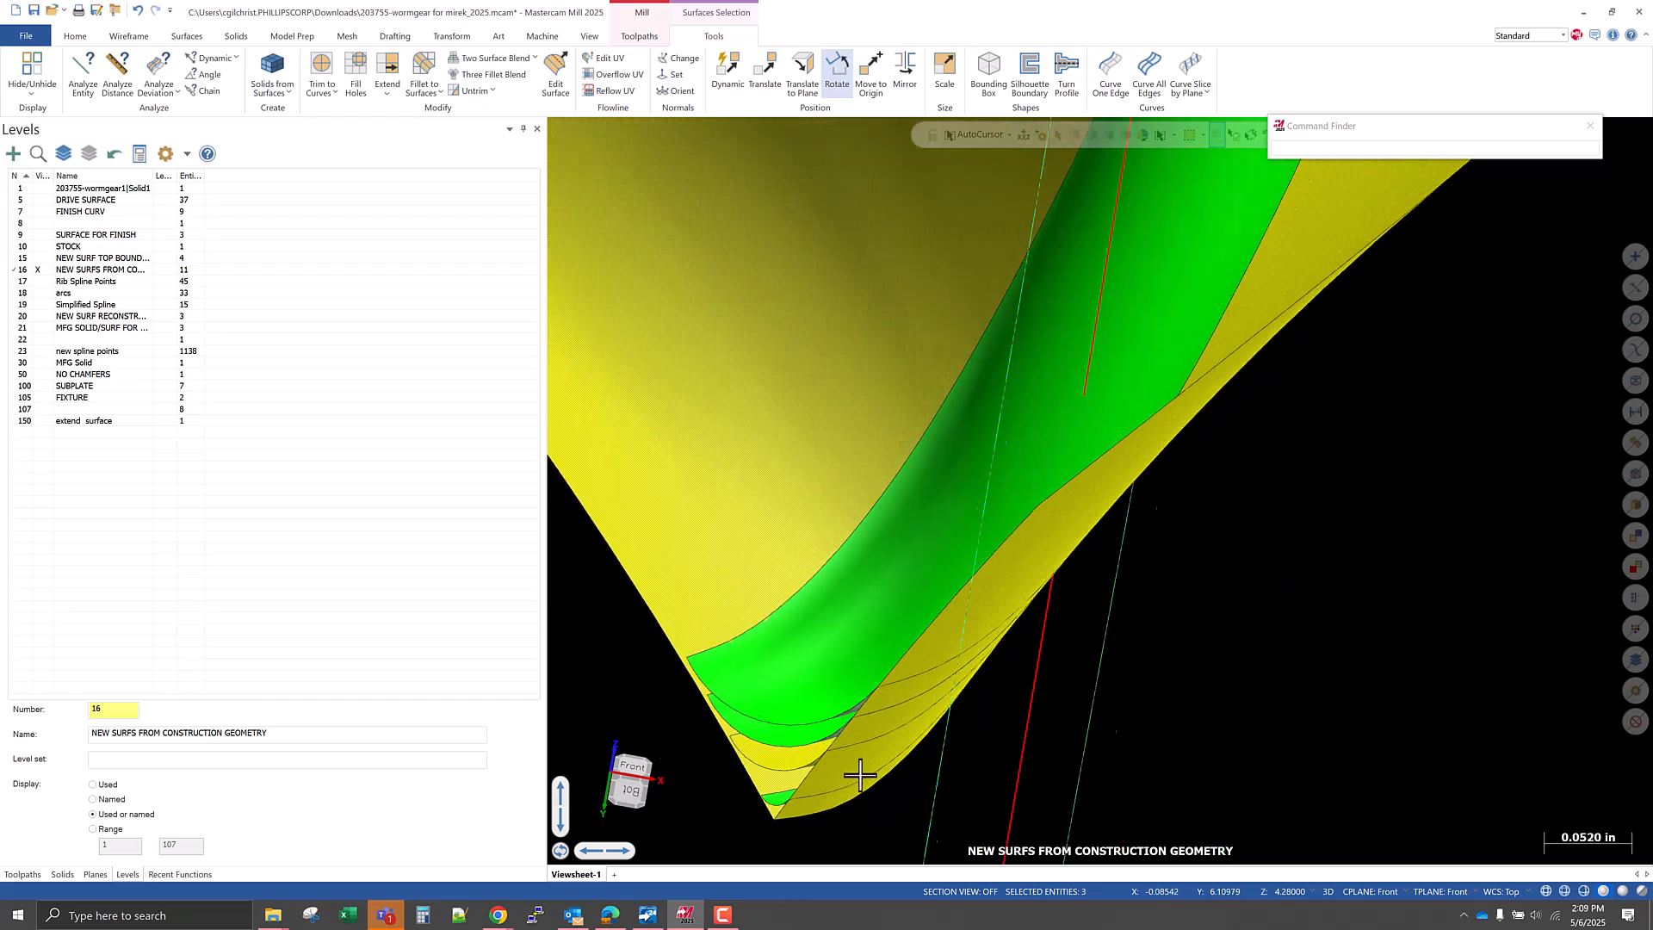
{"action": "mouse_move", "coordinate": [784, 765]}
{"action": "middle_mouse_down"}
{"action": "mouse_move", "coordinate": [806, 747]}
{"action": "mouse_move", "coordinate": [796, 774]}
{"action": "mouse_move", "coordinate": [771, 765]}
{"action": "middle_mouse_up"}
{"action": "key", "text": "Escape"}
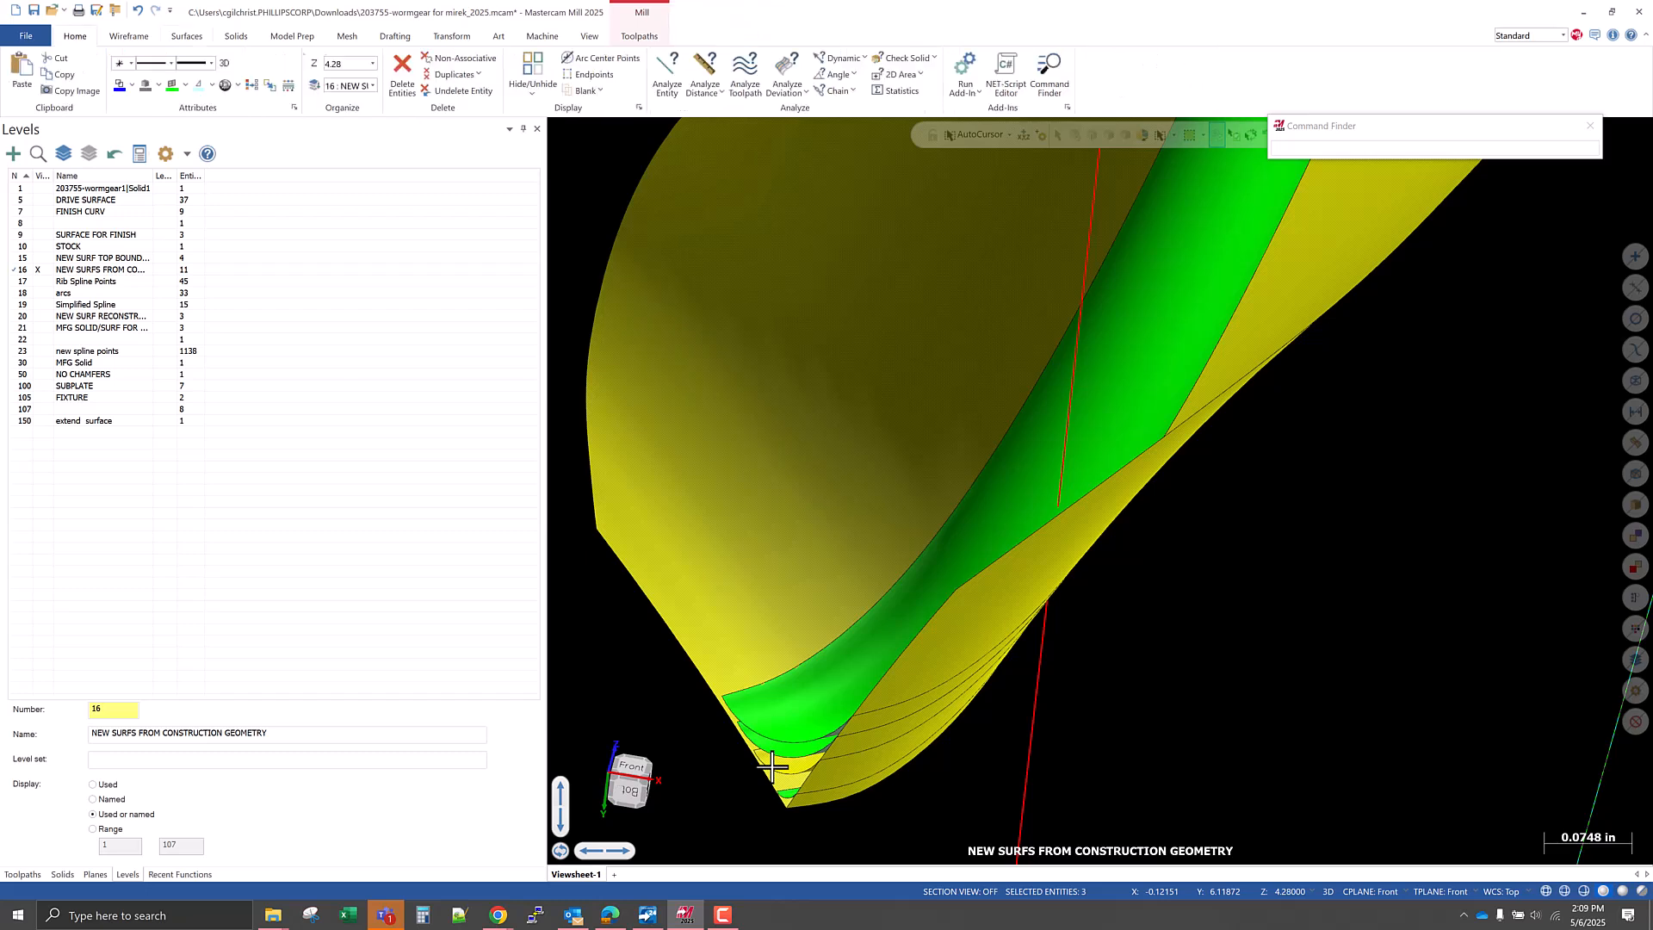
Show the worm gear solid on level 1 and compare the isolated fillet with the tooth root.
{"action": "left_click", "coordinate": [39, 188]}
{"action": "middle_click_drag", "start_coordinate": [914, 646], "coordinate": [895, 742]}
{"action": "scroll", "coordinate": [1209, 605], "scroll_direction": "down", "scroll_amount": 5}
{"action": "middle_click_drag", "start_coordinate": [1030, 569], "coordinate": [990, 586]}
{"action": "middle_click_drag", "start_coordinate": [1031, 442], "coordinate": [964, 448]}
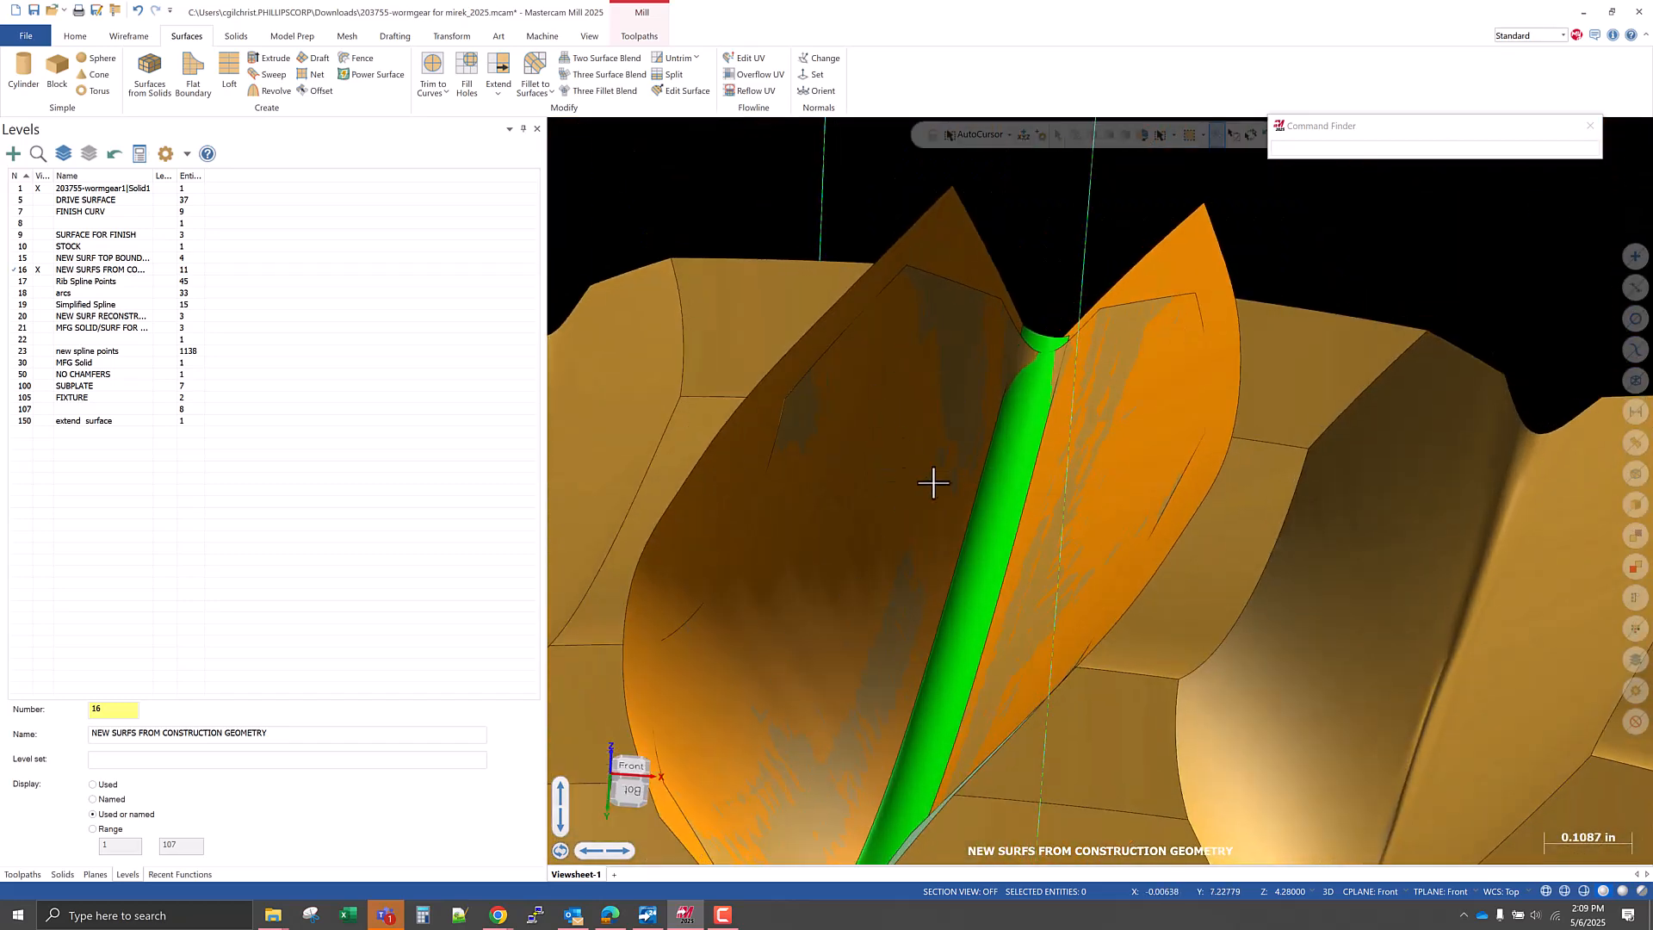
Examine the edges of the flank surfaces and the end of the isolated fillet against the worm gear solid.
{"action": "middle_click_drag", "start_coordinate": [790, 410], "coordinate": [917, 496]}
{"action": "scroll", "coordinate": [918, 497], "scroll_direction": "down", "scroll_amount": 3}
{"action": "scroll", "coordinate": [851, 508], "scroll_direction": "up", "scroll_amount": 9}
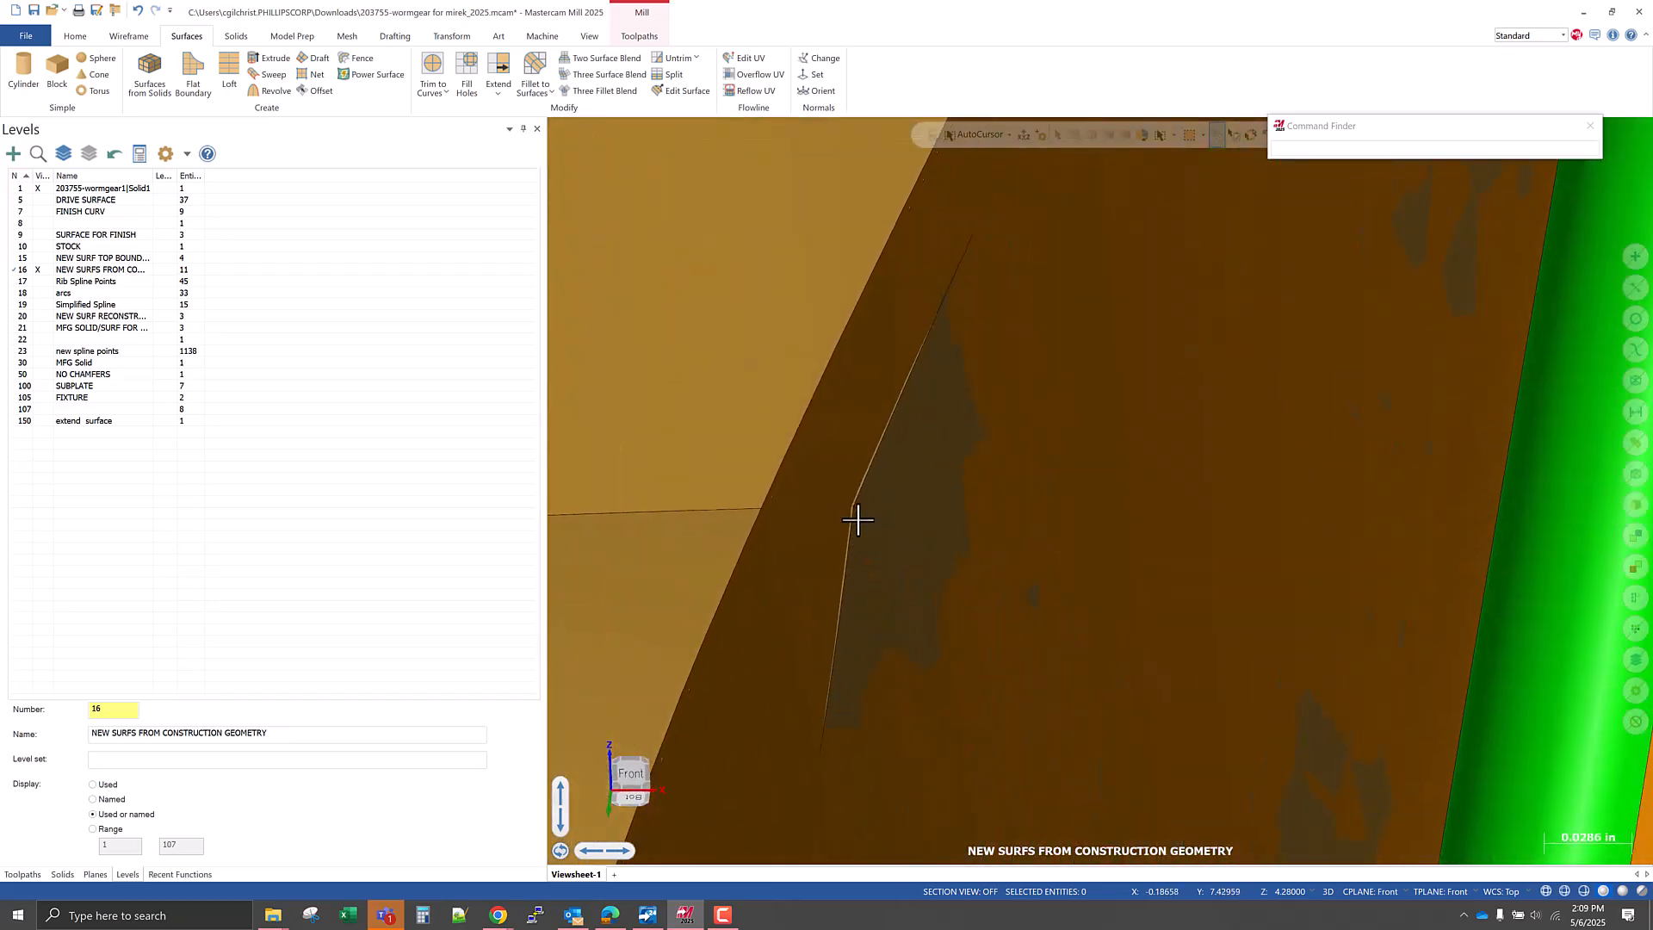
{"action": "scroll", "coordinate": [819, 560], "scroll_direction": "down", "scroll_amount": 5}
{"action": "middle_click_drag", "start_coordinate": [901, 592], "coordinate": [964, 591]}
{"action": "scroll", "coordinate": [1051, 674], "scroll_direction": "down", "scroll_amount": 3}
{"action": "scroll", "coordinate": [1015, 350], "scroll_direction": "up", "scroll_amount": 7}
{"action": "middle_click_drag", "start_coordinate": [1015, 350], "coordinate": [1124, 382]}
{"action": "scroll", "coordinate": [948, 482], "scroll_direction": "up", "scroll_amount": 7}
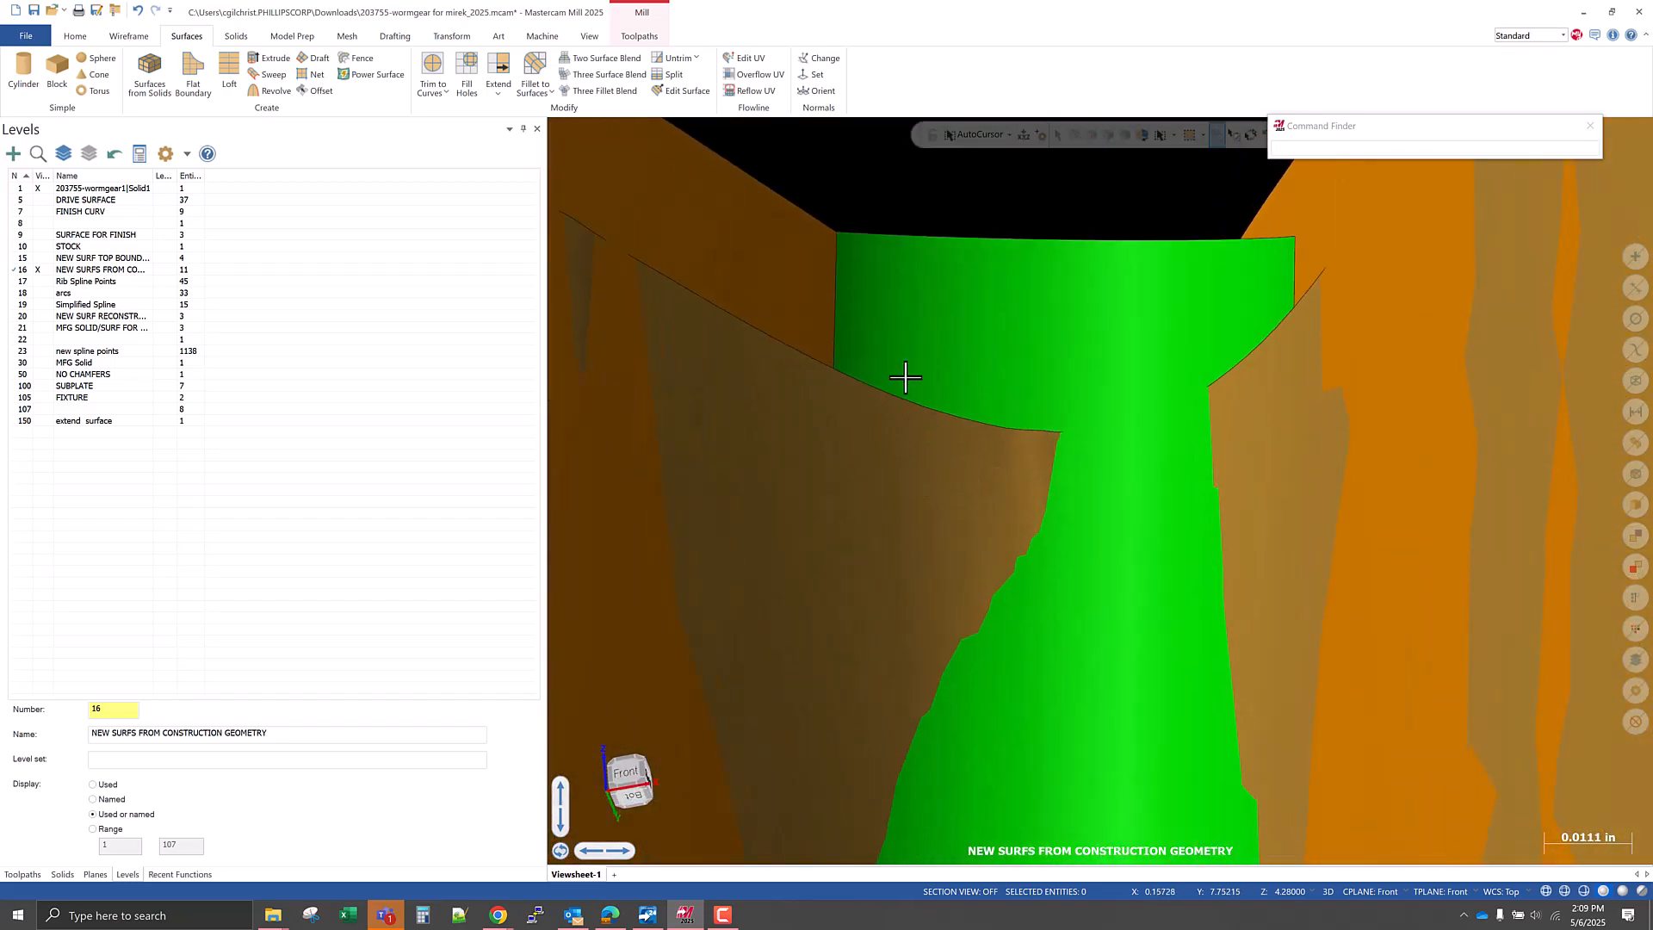
{"action": "middle_click_drag", "start_coordinate": [950, 356], "coordinate": [951, 458]}
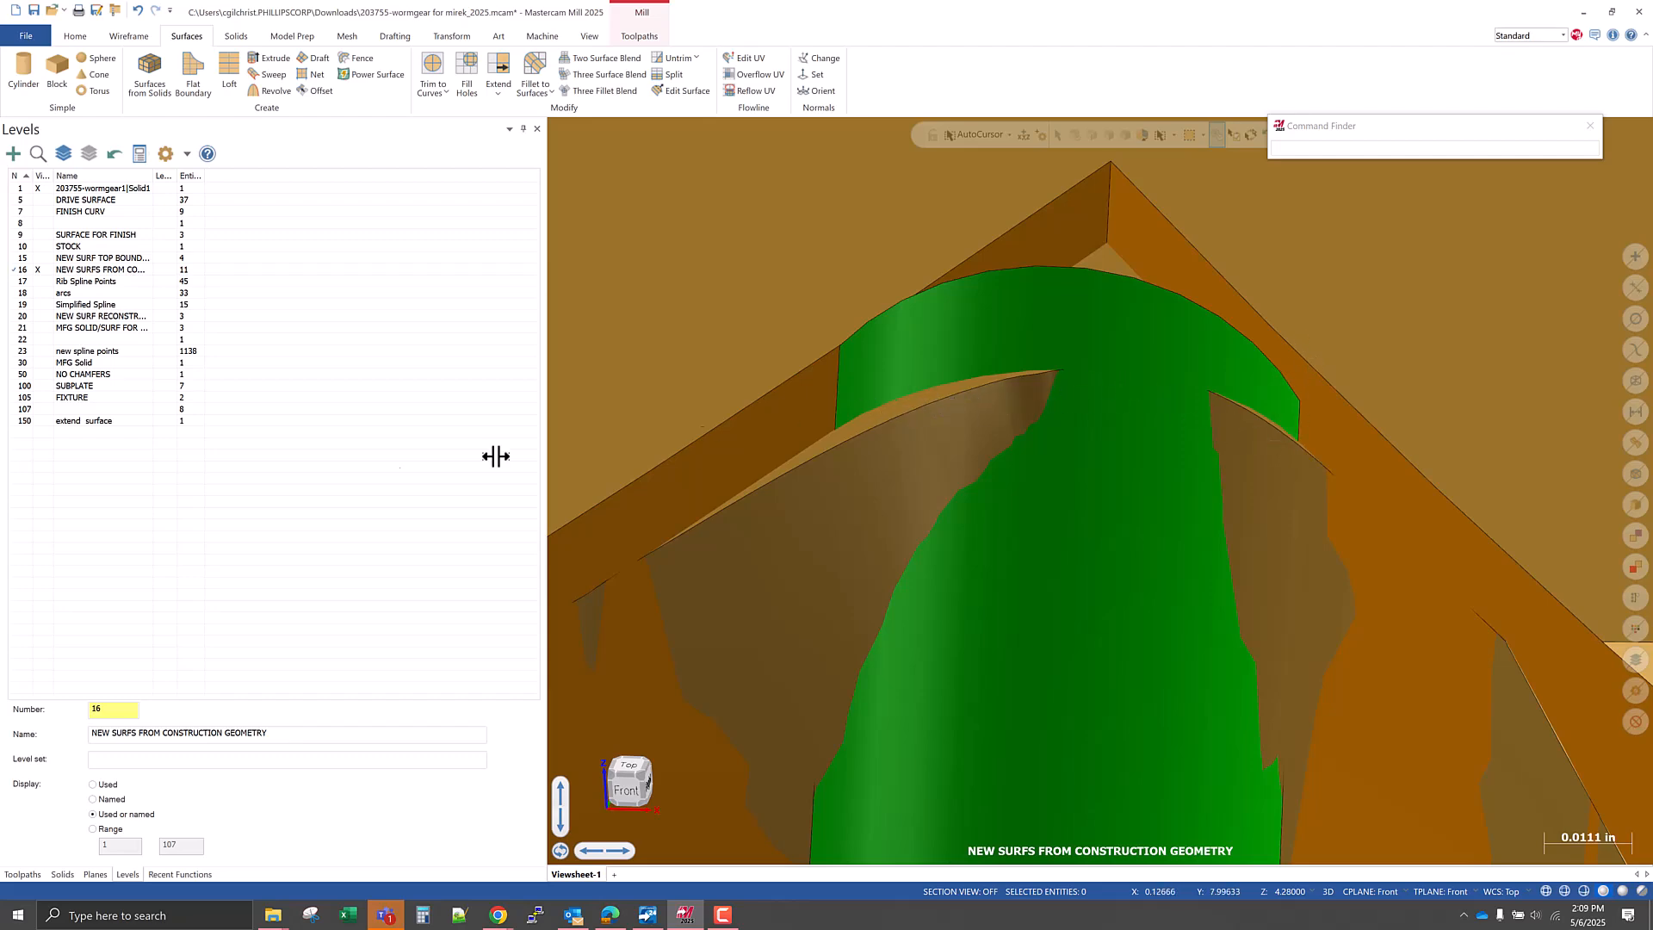
Restore the hidden fillets and highlight the two middle ones at the tooth root to compare the stacked radii.
{"action": "middle_click_drag", "start_coordinate": [786, 433], "coordinate": [861, 493]}
{"action": "mouse_move", "coordinate": [852, 482]}
{"action": "middle_mouse_down"}
{"action": "mouse_move", "coordinate": [862, 492]}
{"action": "mouse_move", "coordinate": [864, 469]}
{"action": "middle_mouse_up"}
{"action": "left_click", "coordinate": [955, 355]}
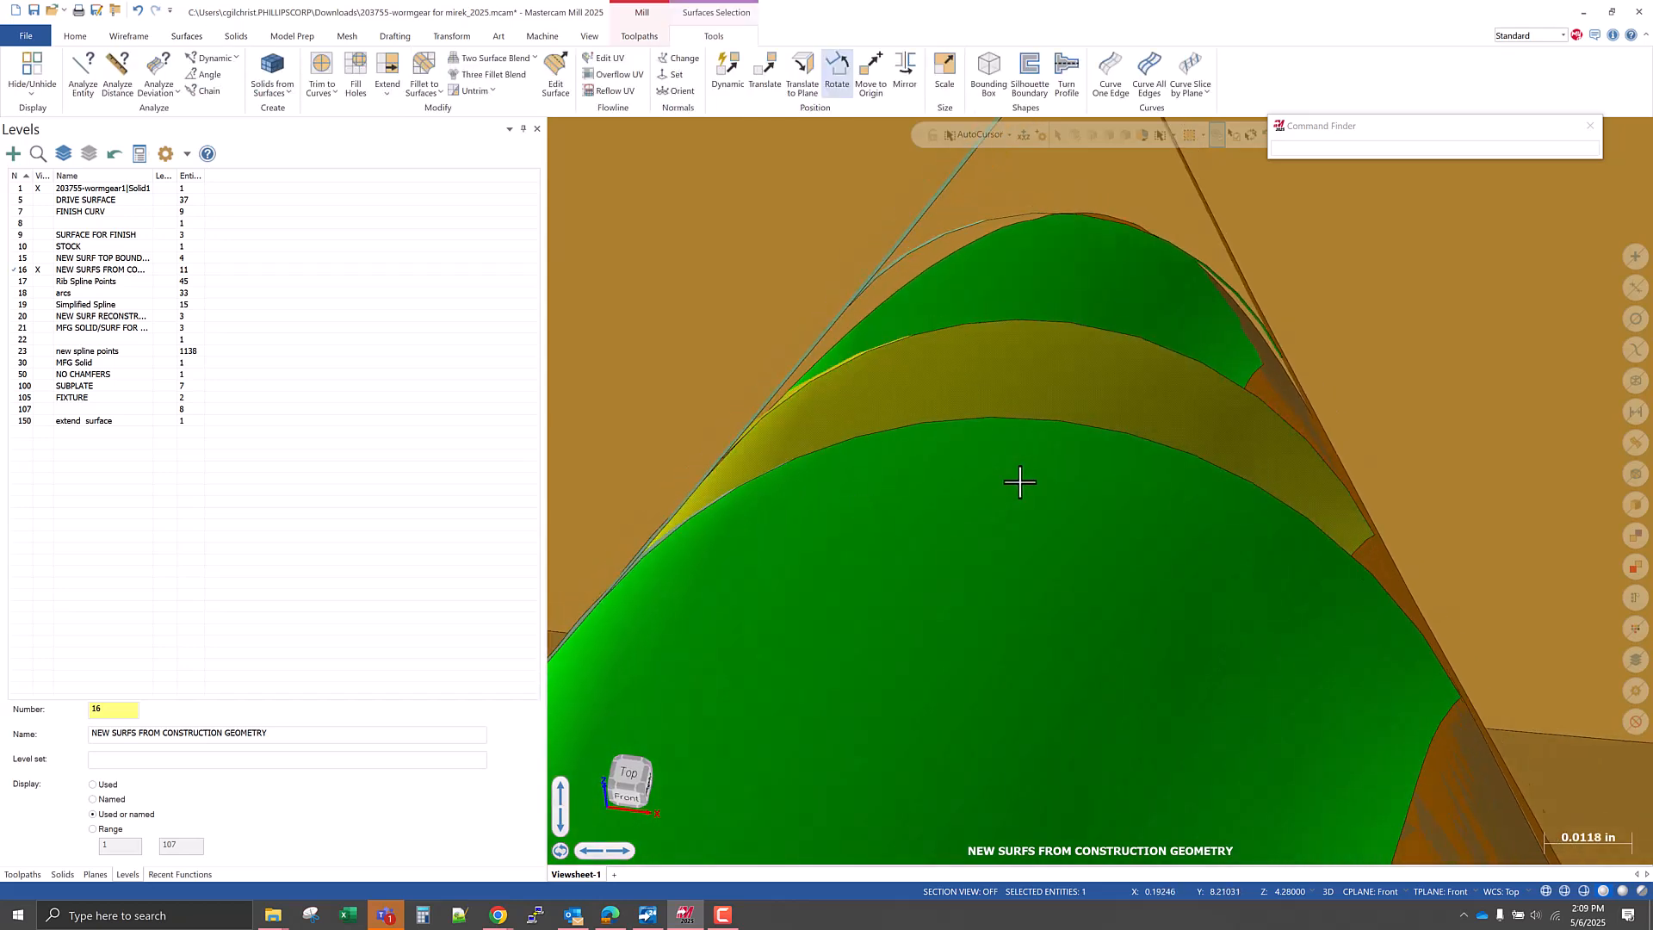
{"action": "middle_click_drag", "start_coordinate": [1026, 487], "coordinate": [1013, 476]}
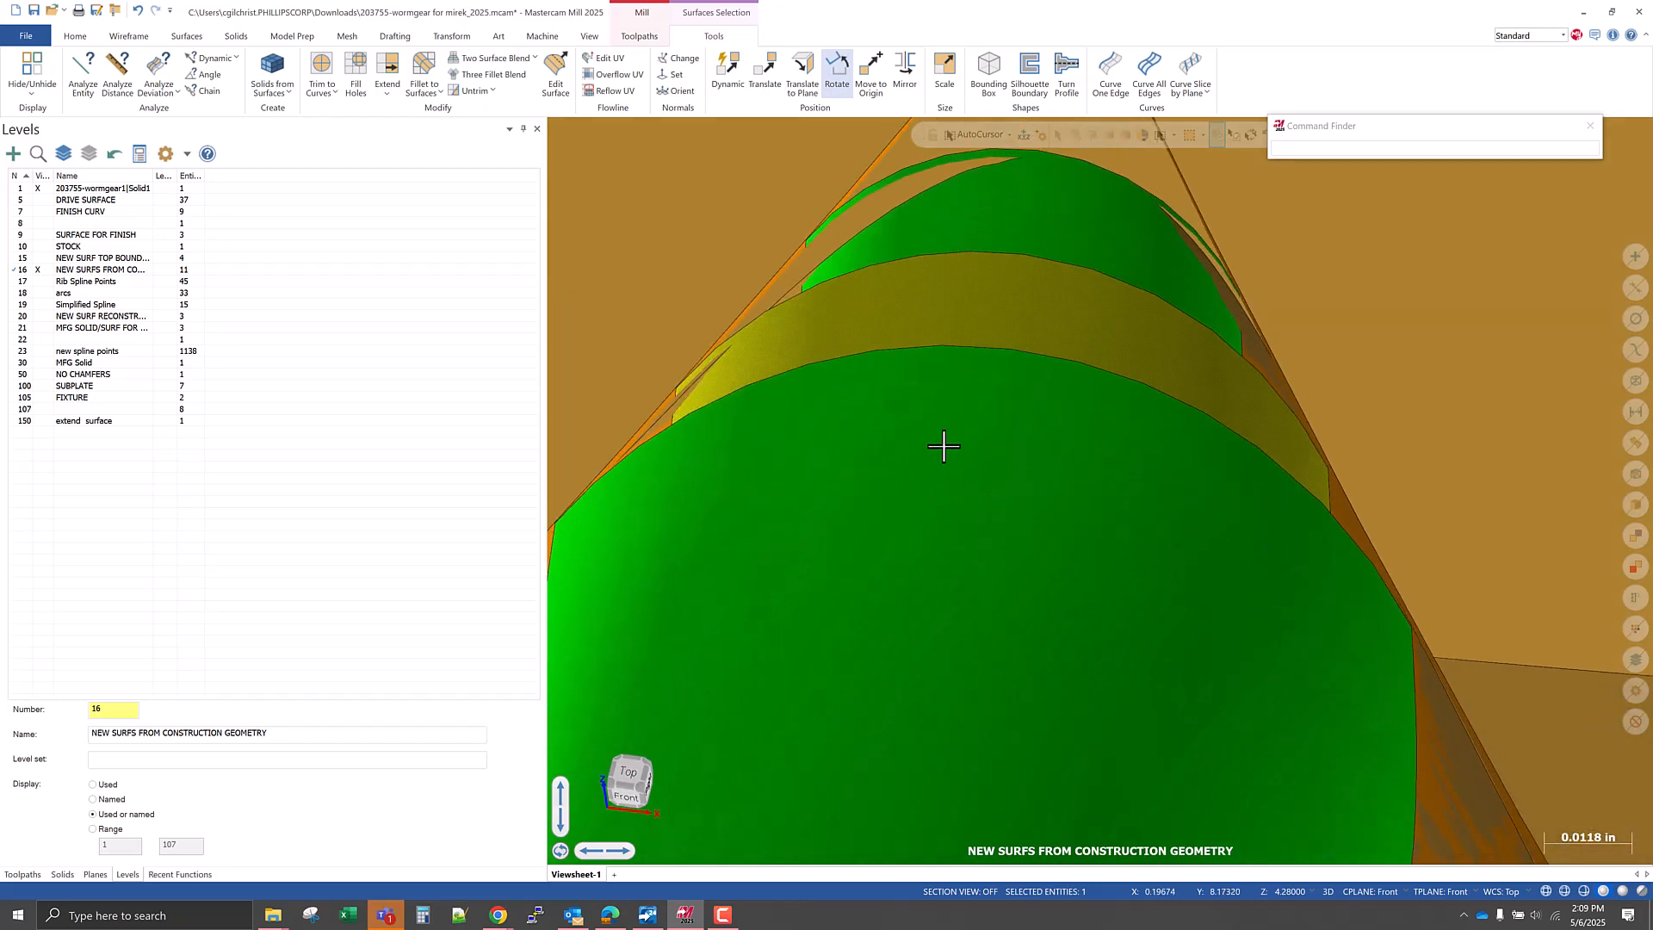
{"action": "middle_click_drag", "start_coordinate": [960, 220], "coordinate": [954, 328]}
{"action": "scroll", "coordinate": [889, 524], "scroll_direction": "down", "scroll_amount": 3}
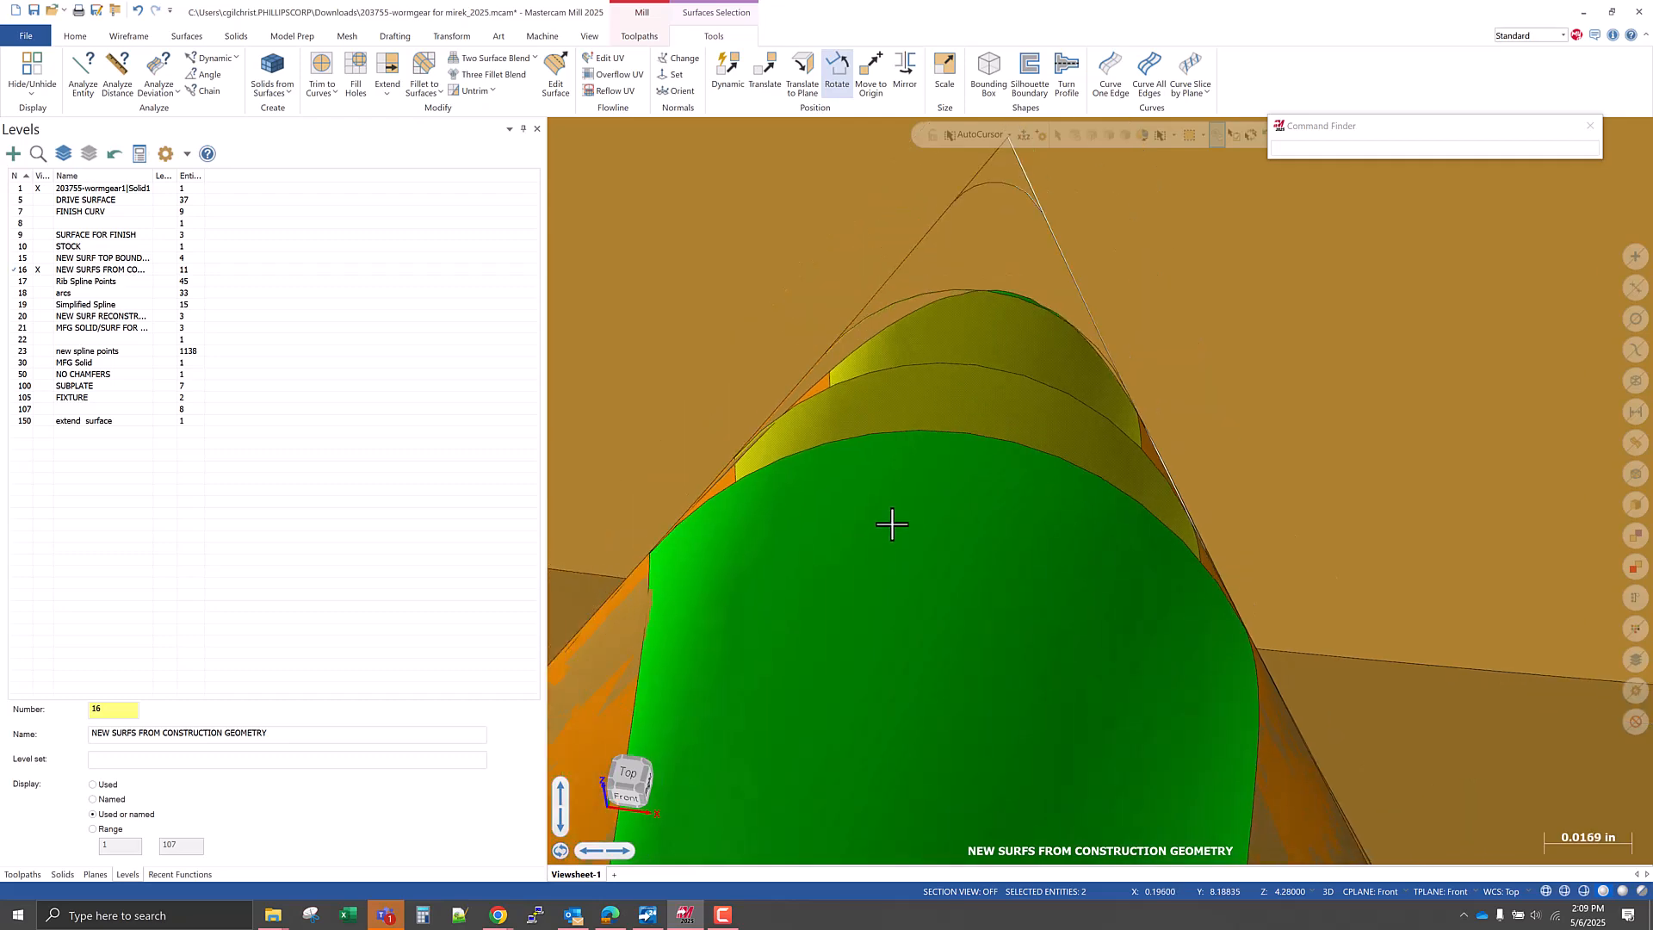
{"action": "key", "text": "Escape"}
Isolate the two flank surfaces together with the second-smallest fillet against the worm gear solid.
{"action": "middle_click_drag", "start_coordinate": [890, 524], "coordinate": [775, 675]}
{"action": "scroll", "coordinate": [942, 414], "scroll_direction": "down", "scroll_amount": 3}
{"action": "scroll", "coordinate": [766, 738], "scroll_direction": "up", "scroll_amount": 5}
{"action": "scroll", "coordinate": [771, 758], "scroll_direction": "up", "scroll_amount": 1}
{"action": "middle_click_drag", "start_coordinate": [771, 758], "coordinate": [731, 729]}
{"action": "scroll", "coordinate": [891, 751], "scroll_direction": "down", "scroll_amount": 2}
{"action": "left_click", "coordinate": [745, 679]}
{"action": "scroll", "coordinate": [872, 780], "scroll_direction": "down", "scroll_amount": 2}
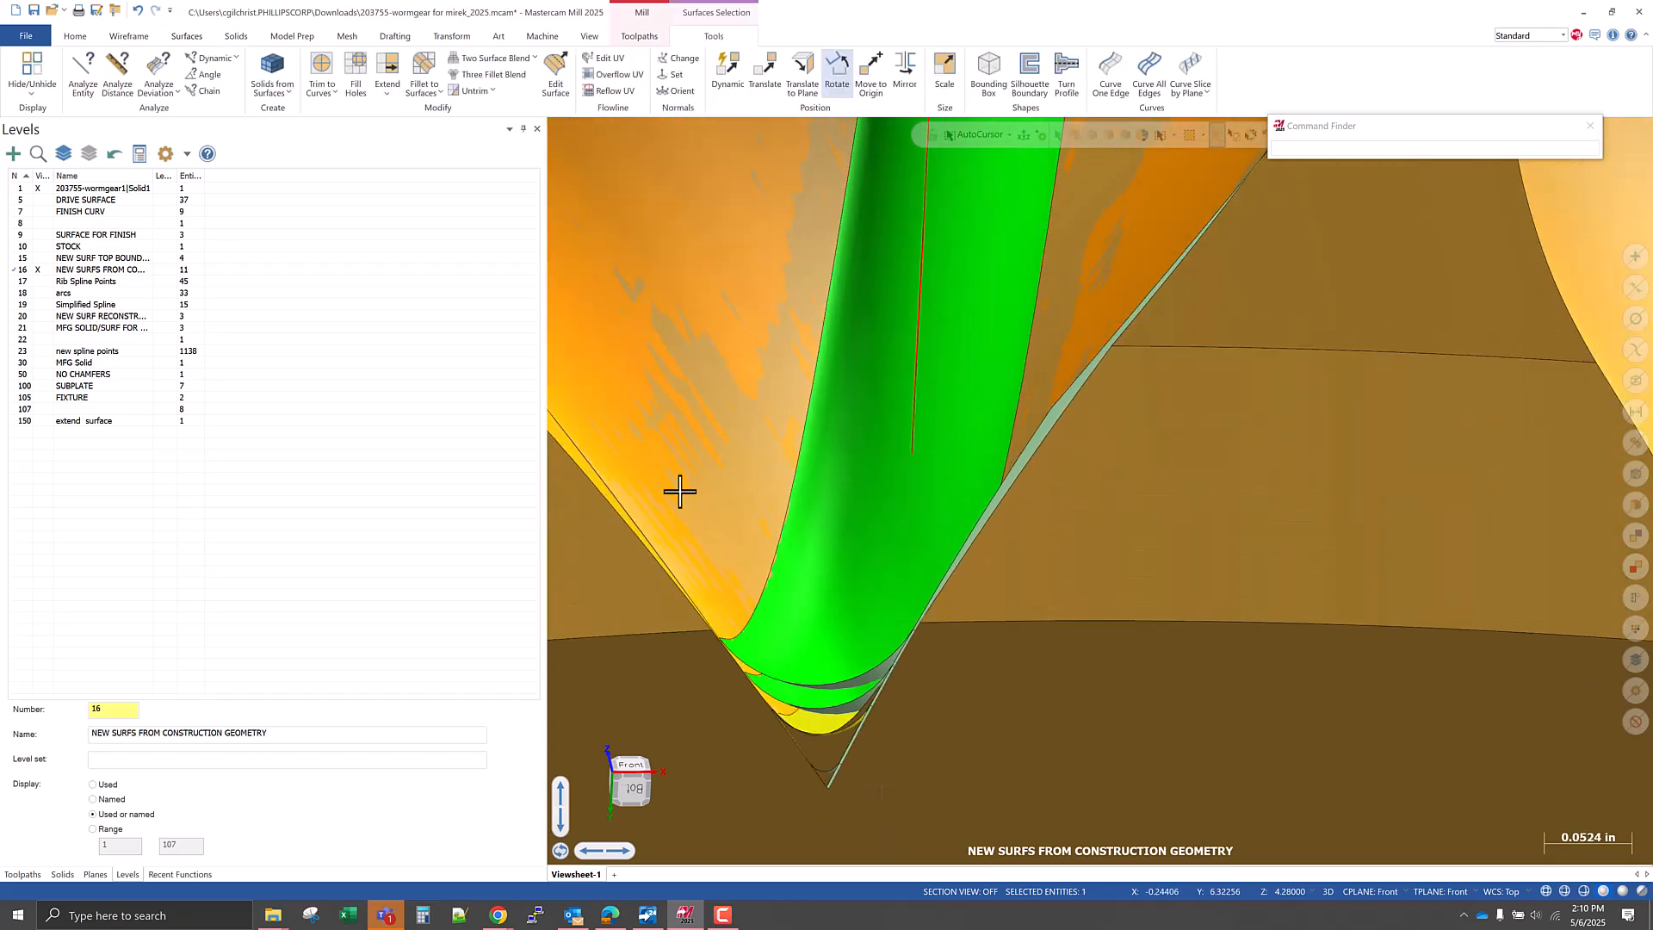
{"action": "left_click", "coordinate": [670, 299]}
{"action": "left_click", "coordinate": [1125, 264]}
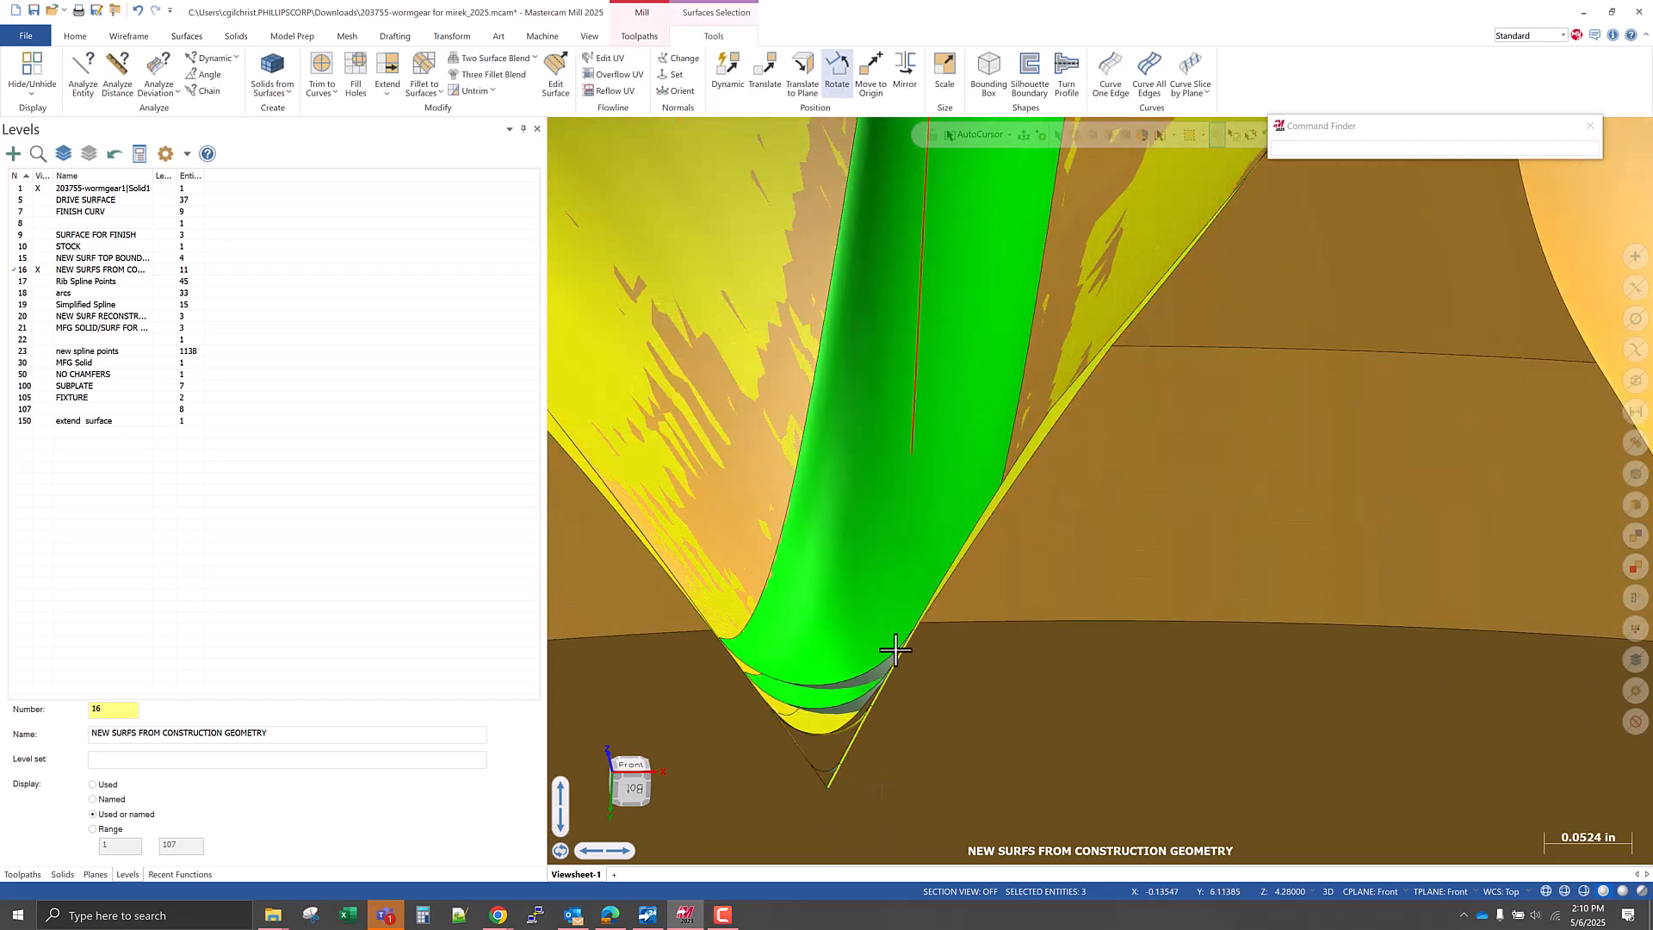
{"action": "left_click", "coordinate": [1050, 708]}
{"action": "key", "text": "Escape"}
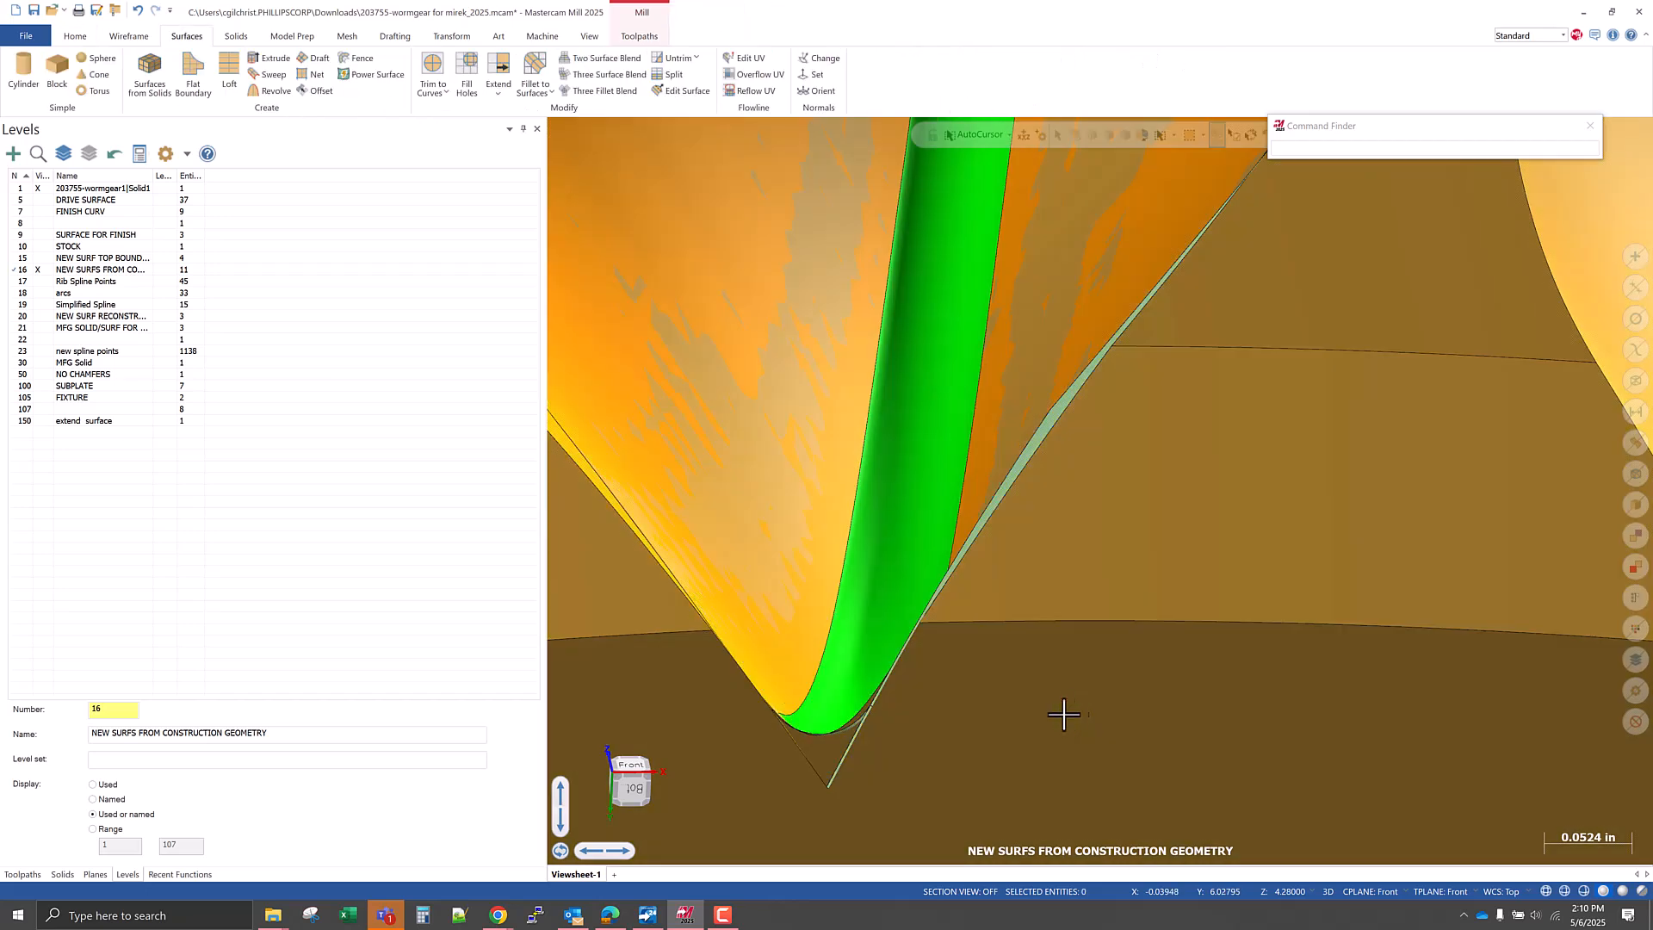
Examine both ends of the second-smallest fillet and compare its root shape with the neighbouring teeth of the original solid.
{"action": "middle_click_drag", "start_coordinate": [987, 685], "coordinate": [1009, 725]}
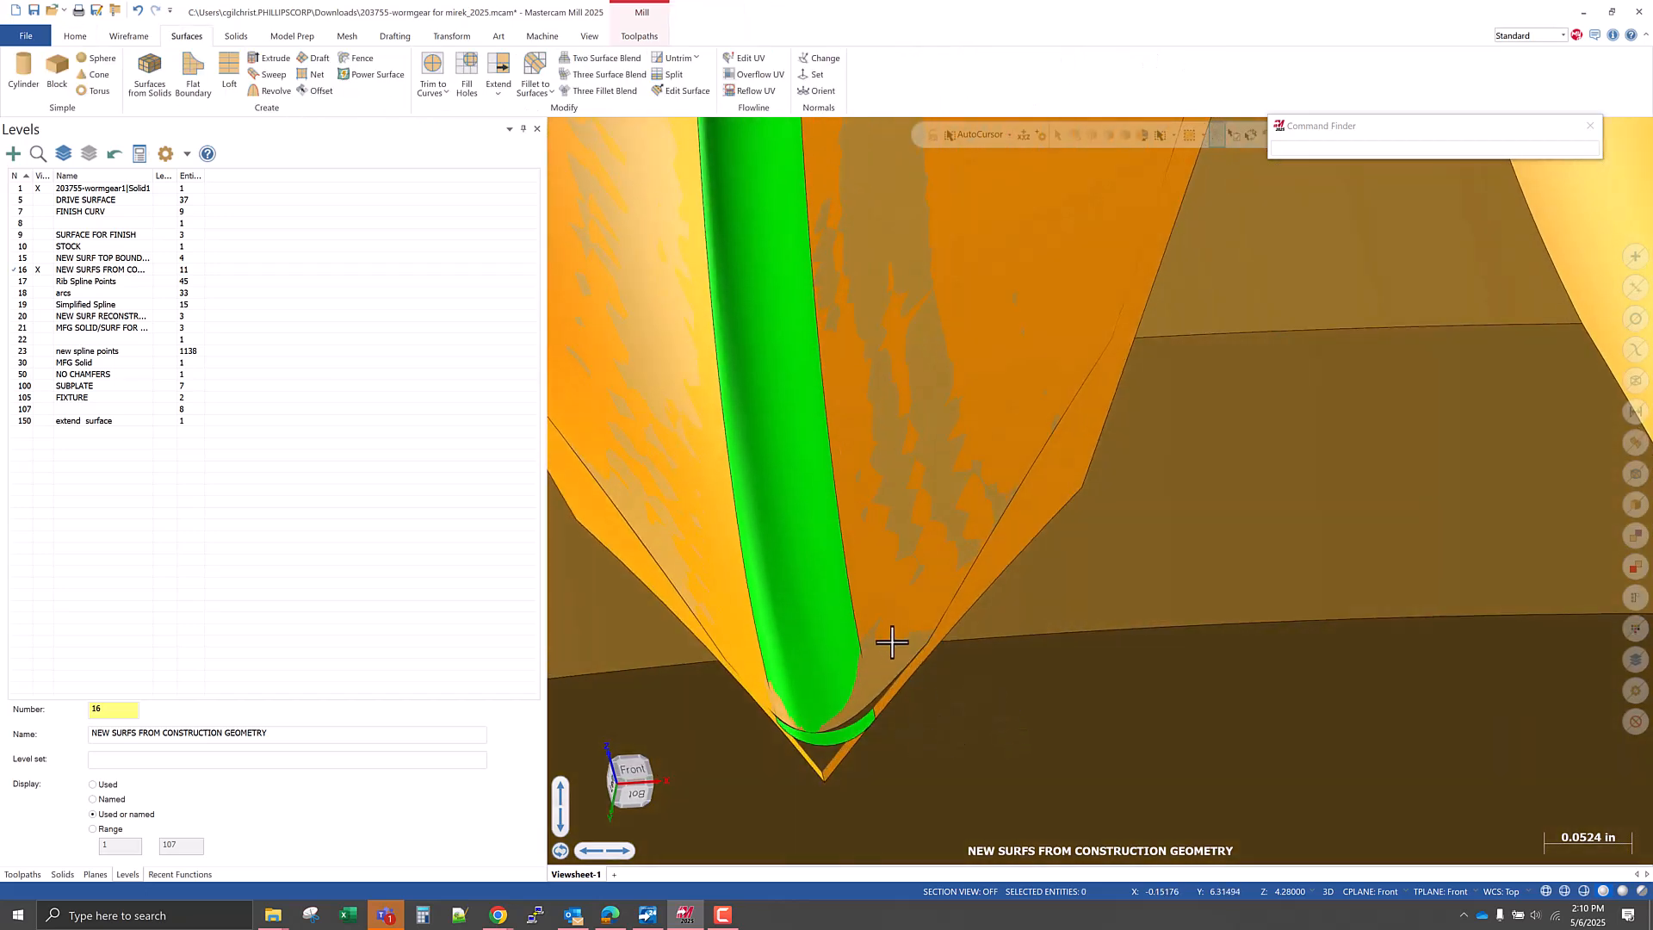
{"action": "scroll", "coordinate": [912, 661], "scroll_direction": "down", "scroll_amount": 6}
{"action": "middle_click_drag", "start_coordinate": [920, 694], "coordinate": [896, 723]}
{"action": "scroll", "coordinate": [890, 692], "scroll_direction": "up", "scroll_amount": 5}
{"action": "scroll", "coordinate": [930, 690], "scroll_direction": "up", "scroll_amount": 1}
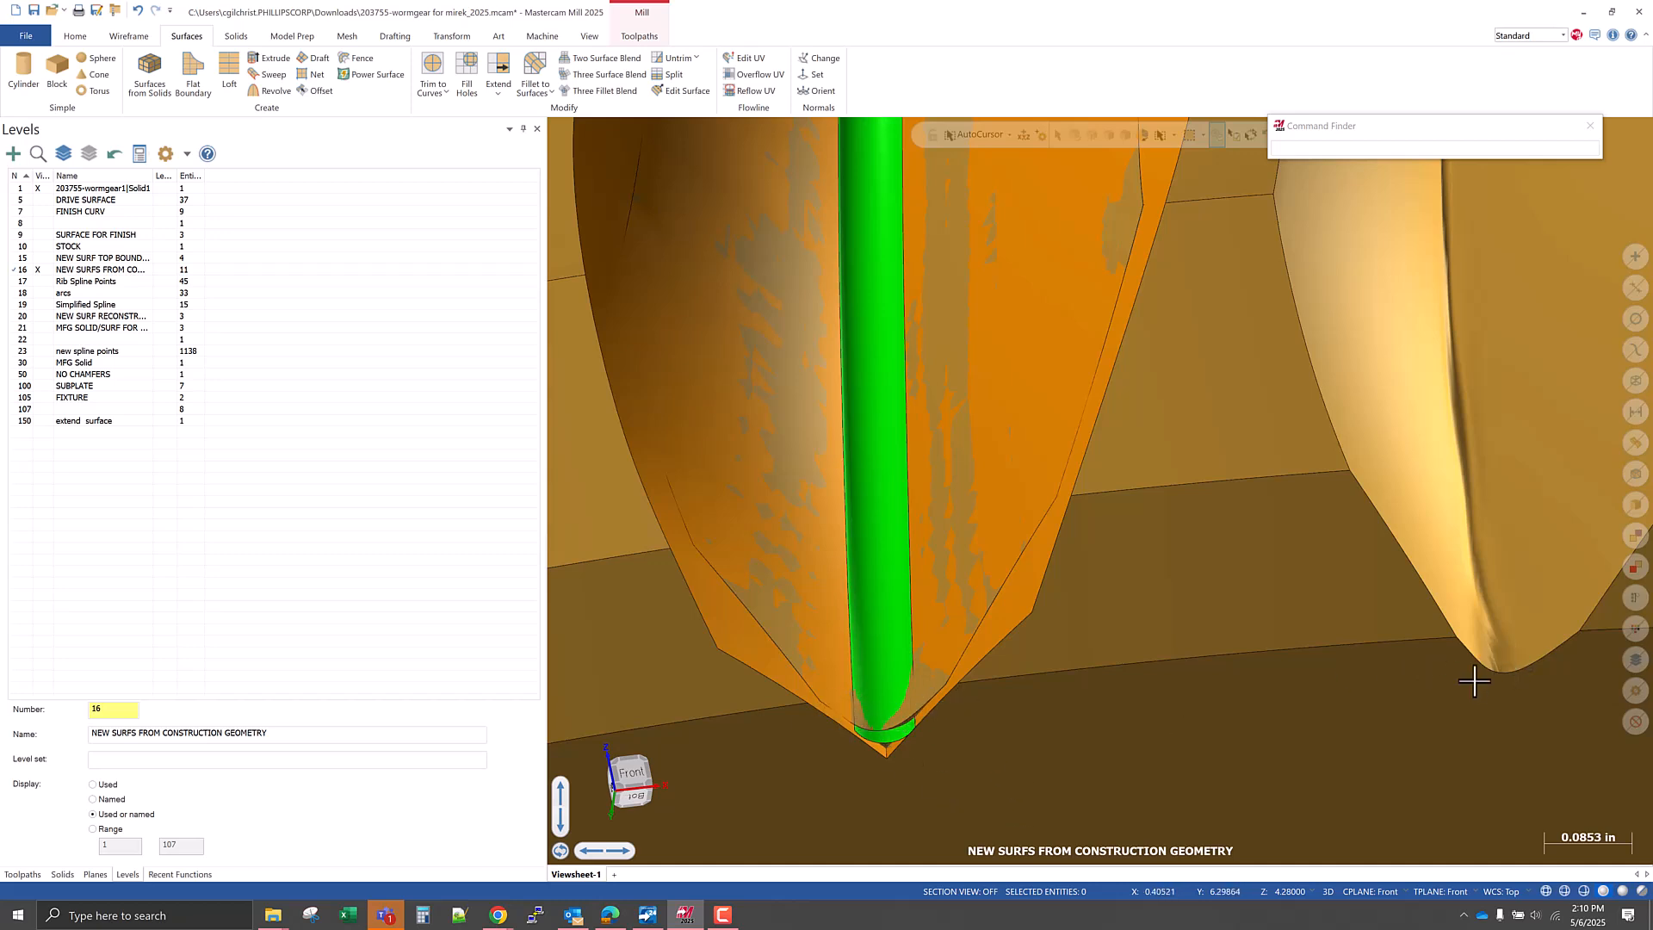
{"action": "scroll", "coordinate": [1480, 664], "scroll_direction": "down", "scroll_amount": 1}
{"action": "mouse_move", "coordinate": [1483, 667]}
{"action": "middle_mouse_down"}
{"action": "mouse_move", "coordinate": [1421, 665]}
{"action": "mouse_move", "coordinate": [1467, 638]}
{"action": "mouse_move", "coordinate": [1494, 748]}
{"action": "mouse_move", "coordinate": [1471, 783]}
{"action": "mouse_move", "coordinate": [1486, 734]}
{"action": "mouse_move", "coordinate": [1467, 650]}
{"action": "middle_mouse_up"}
{"action": "scroll", "coordinate": [973, 732], "scroll_direction": "down", "scroll_amount": 2}
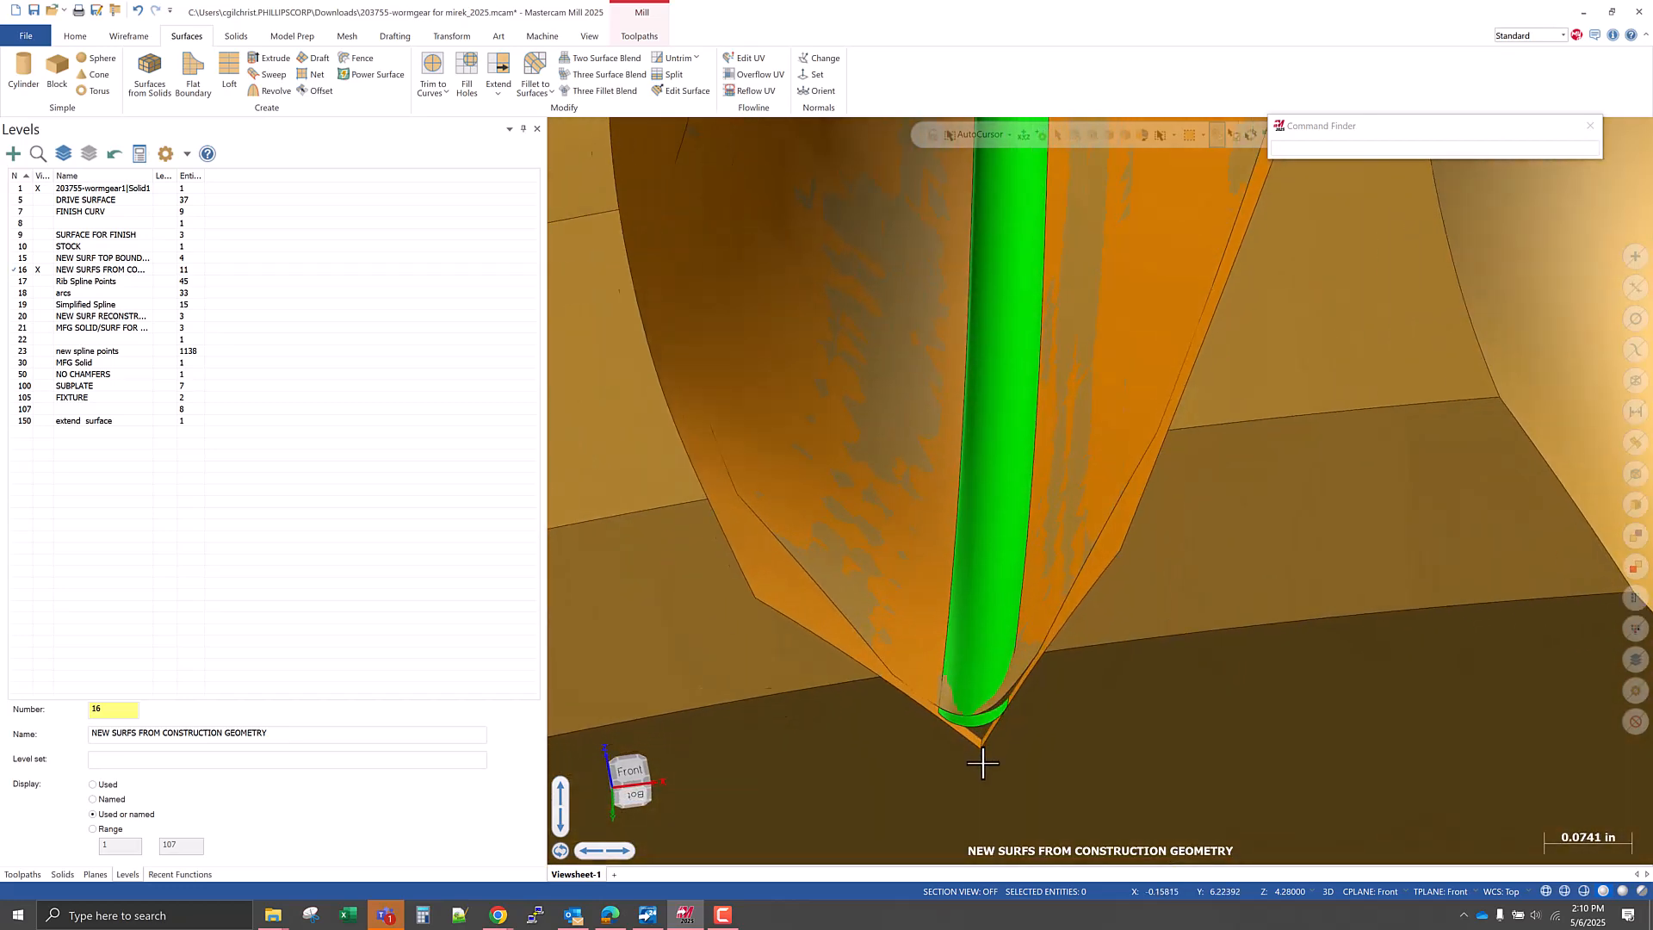
{"action": "middle_click_drag", "start_coordinate": [992, 790], "coordinate": [999, 754]}
{"action": "scroll", "coordinate": [1011, 800], "scroll_direction": "down", "scroll_amount": 3}
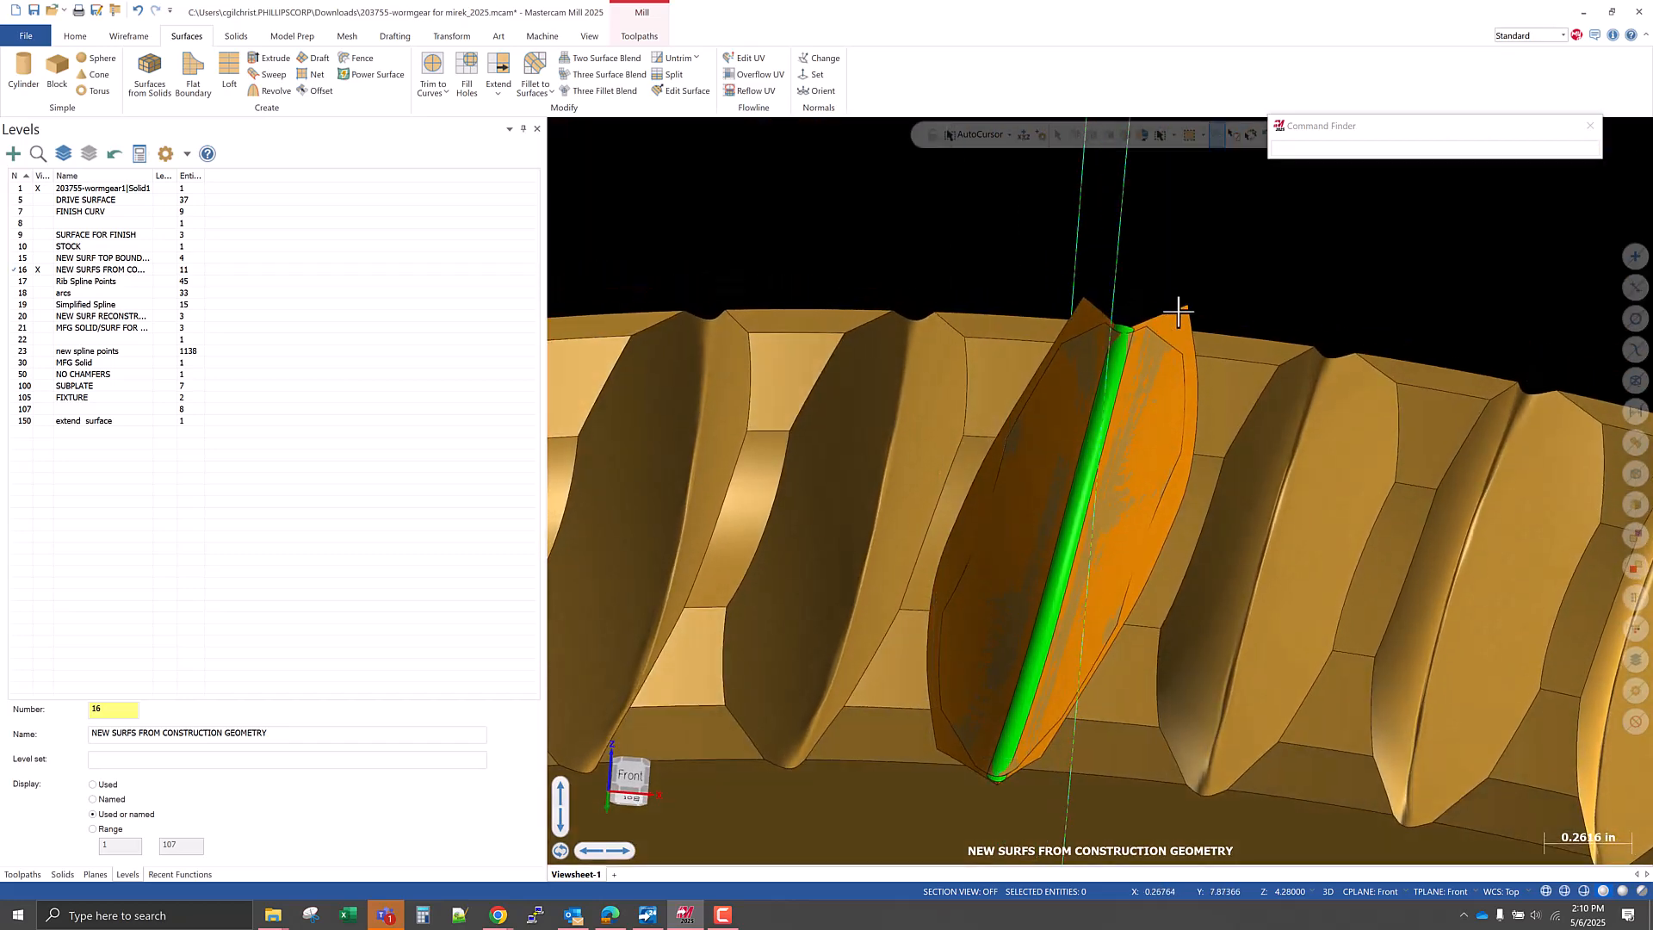
{"action": "scroll", "coordinate": [1178, 311], "scroll_direction": "up", "scroll_amount": 6}
{"action": "middle_click_drag", "start_coordinate": [1093, 384], "coordinate": [1123, 266]}
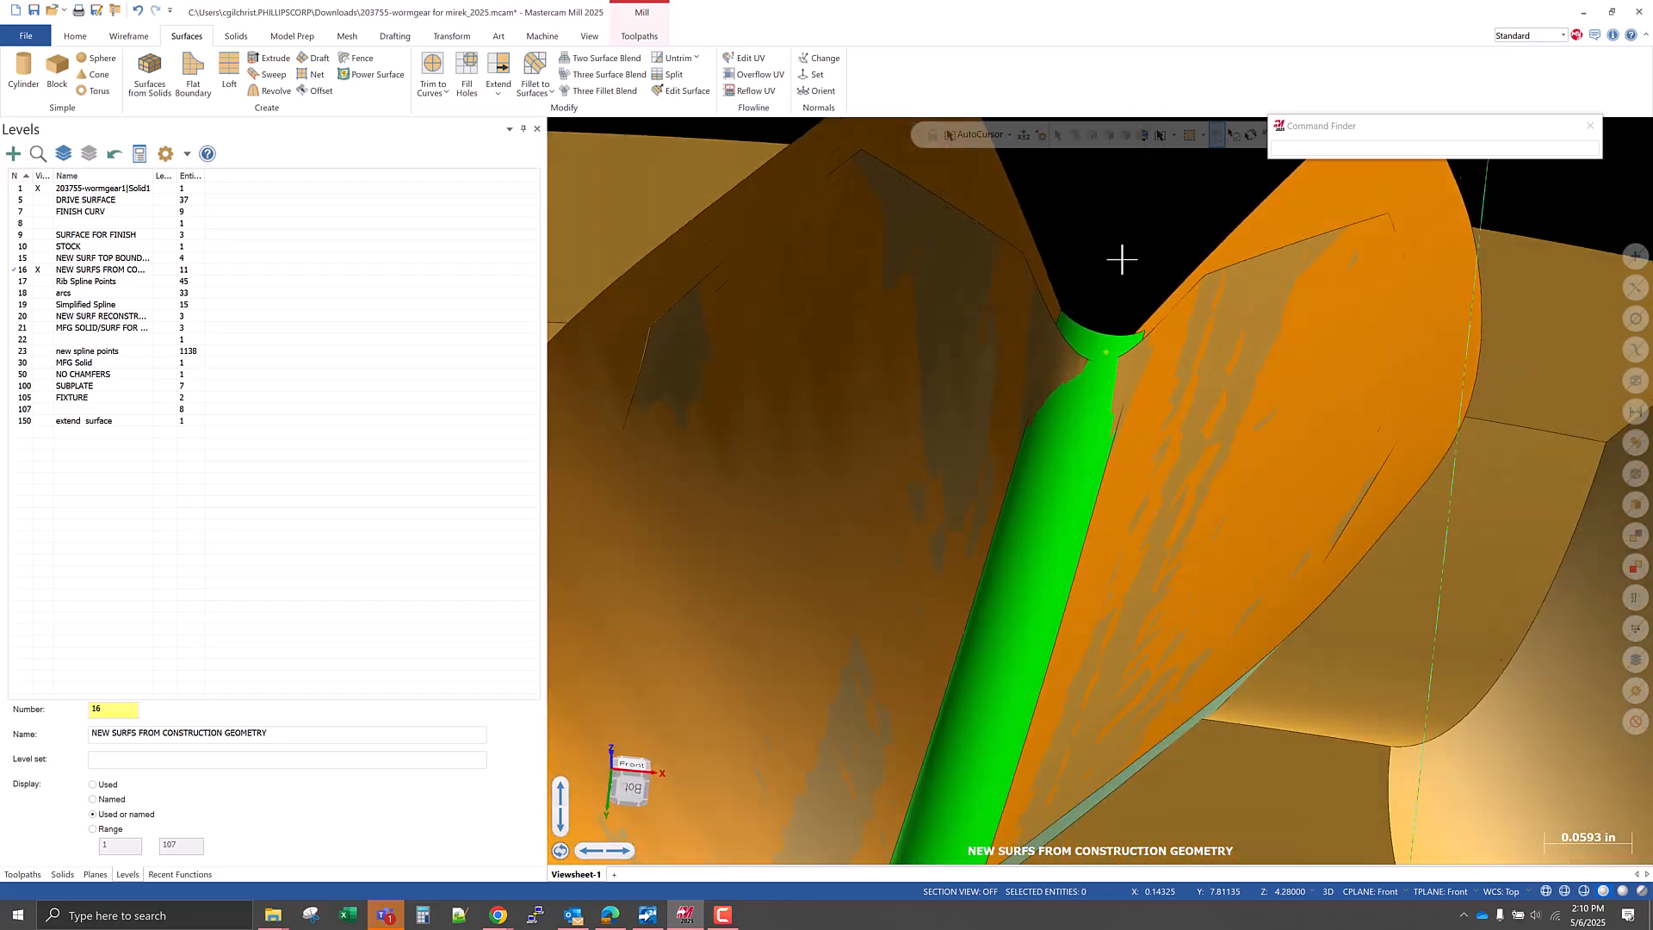
{"action": "scroll", "coordinate": [1125, 258], "scroll_direction": "down", "scroll_amount": 4}
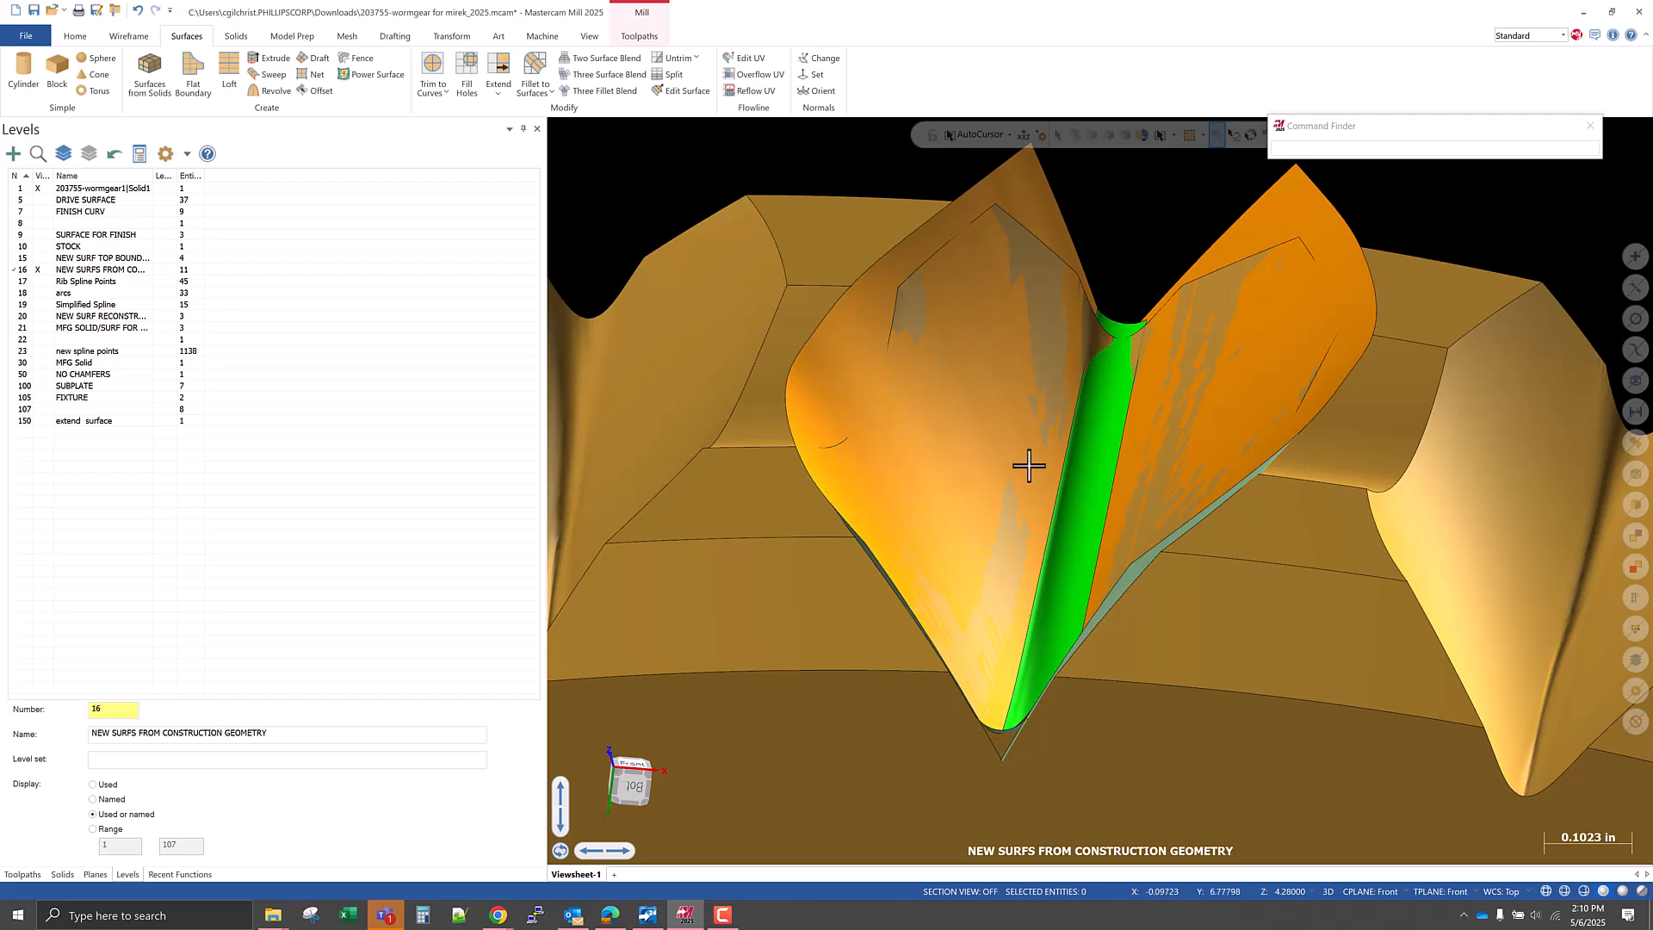
Show the top boundary curve on level 15 and restore the hidden fillets around the tooth gap.
{"action": "scroll", "coordinate": [1022, 432], "scroll_direction": "down", "scroll_amount": 3}
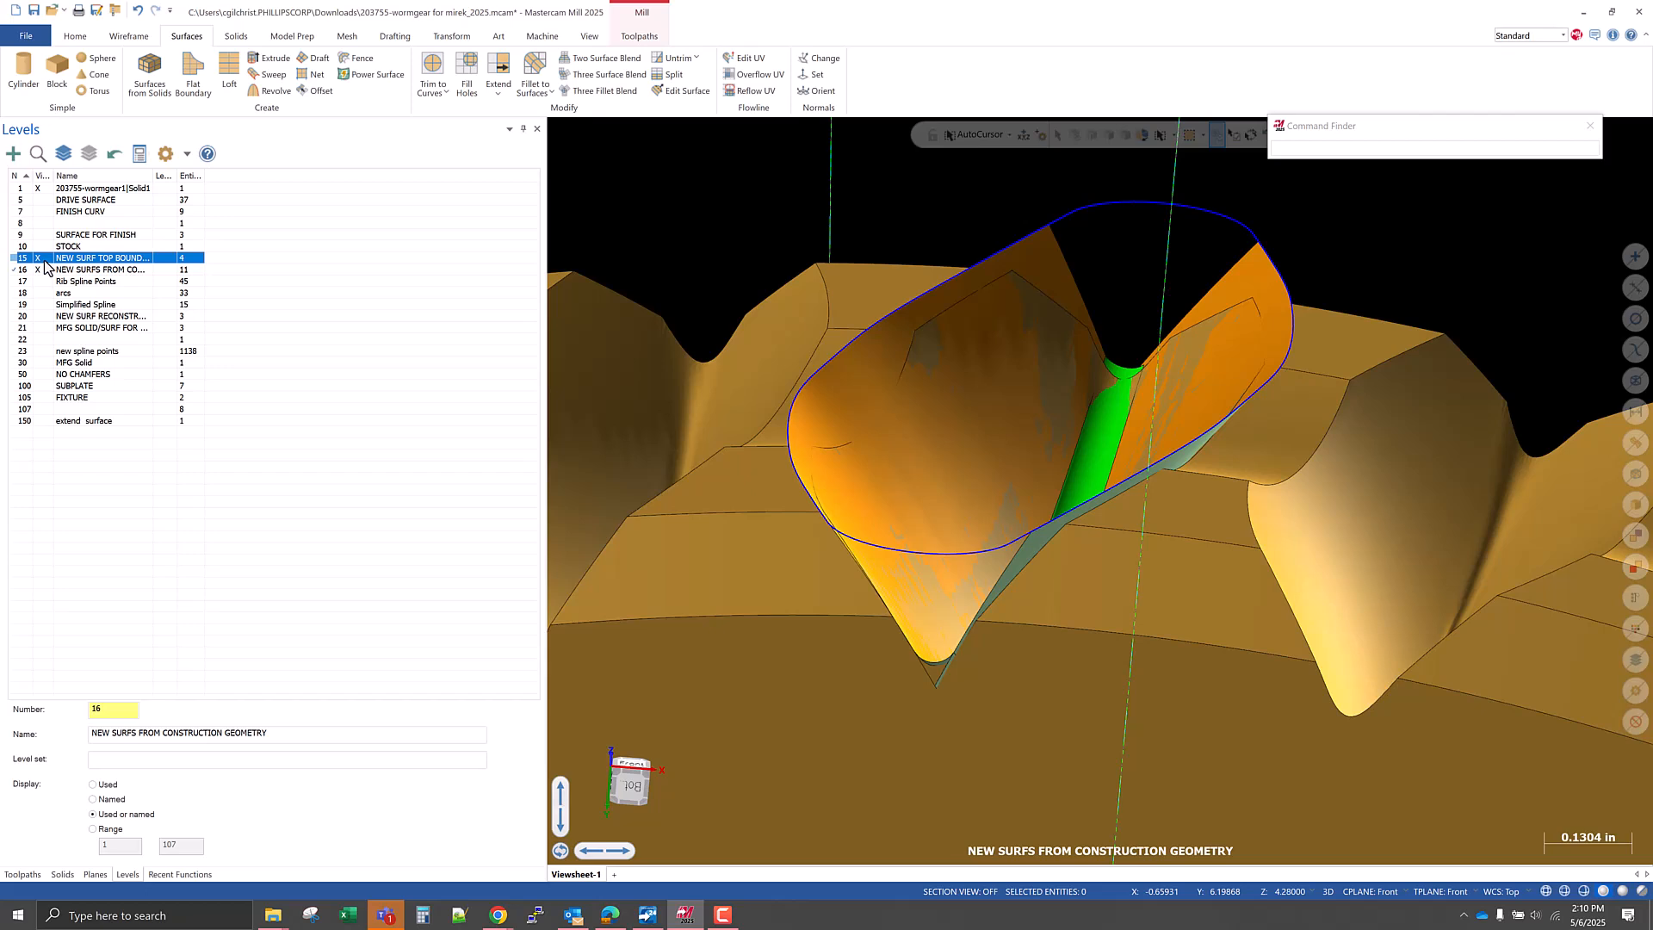
{"action": "middle_click_drag", "start_coordinate": [1003, 635], "coordinate": [992, 653]}
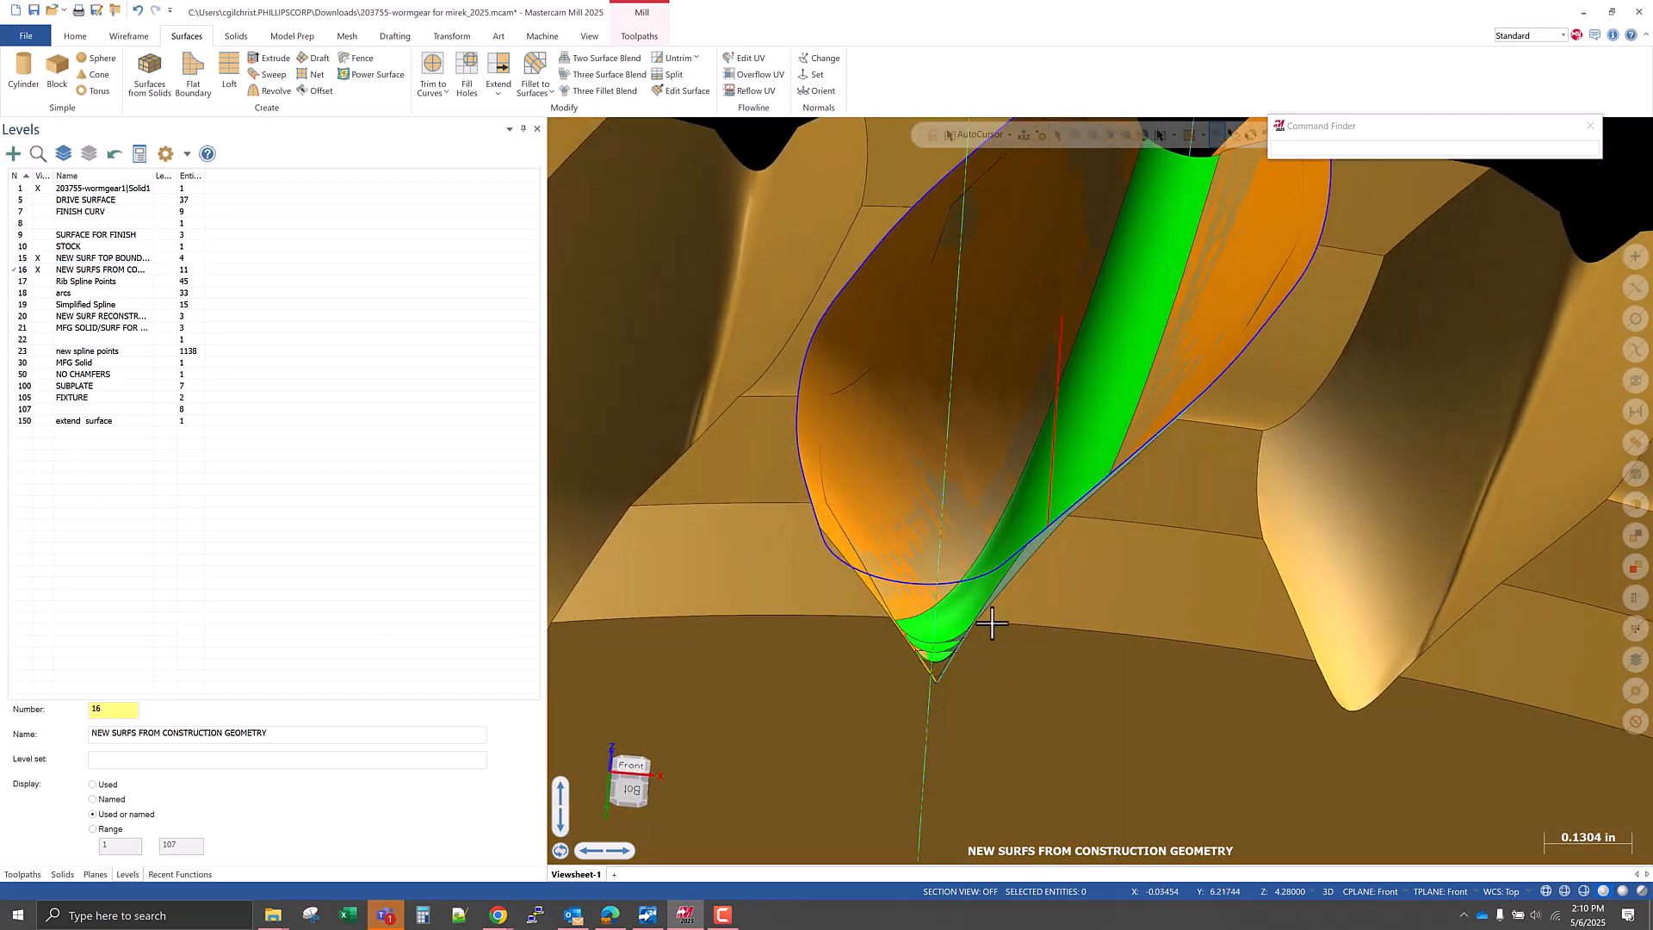
{"action": "left_click", "coordinate": [386, 915]}
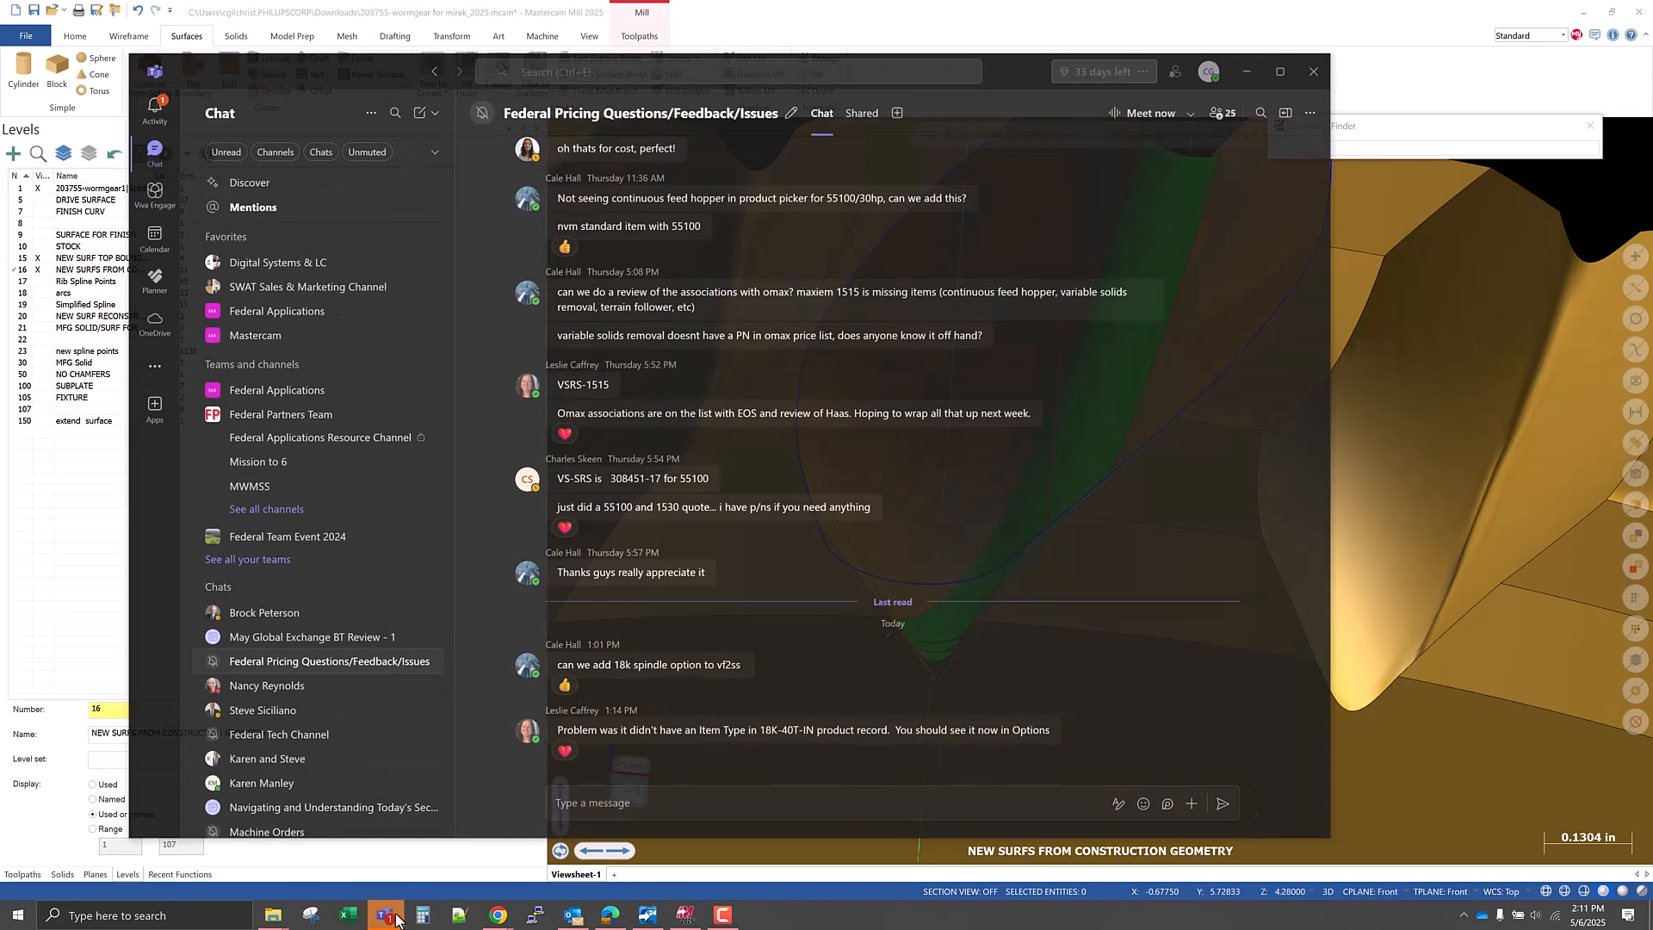
{"action": "left_click", "coordinate": [386, 916]}
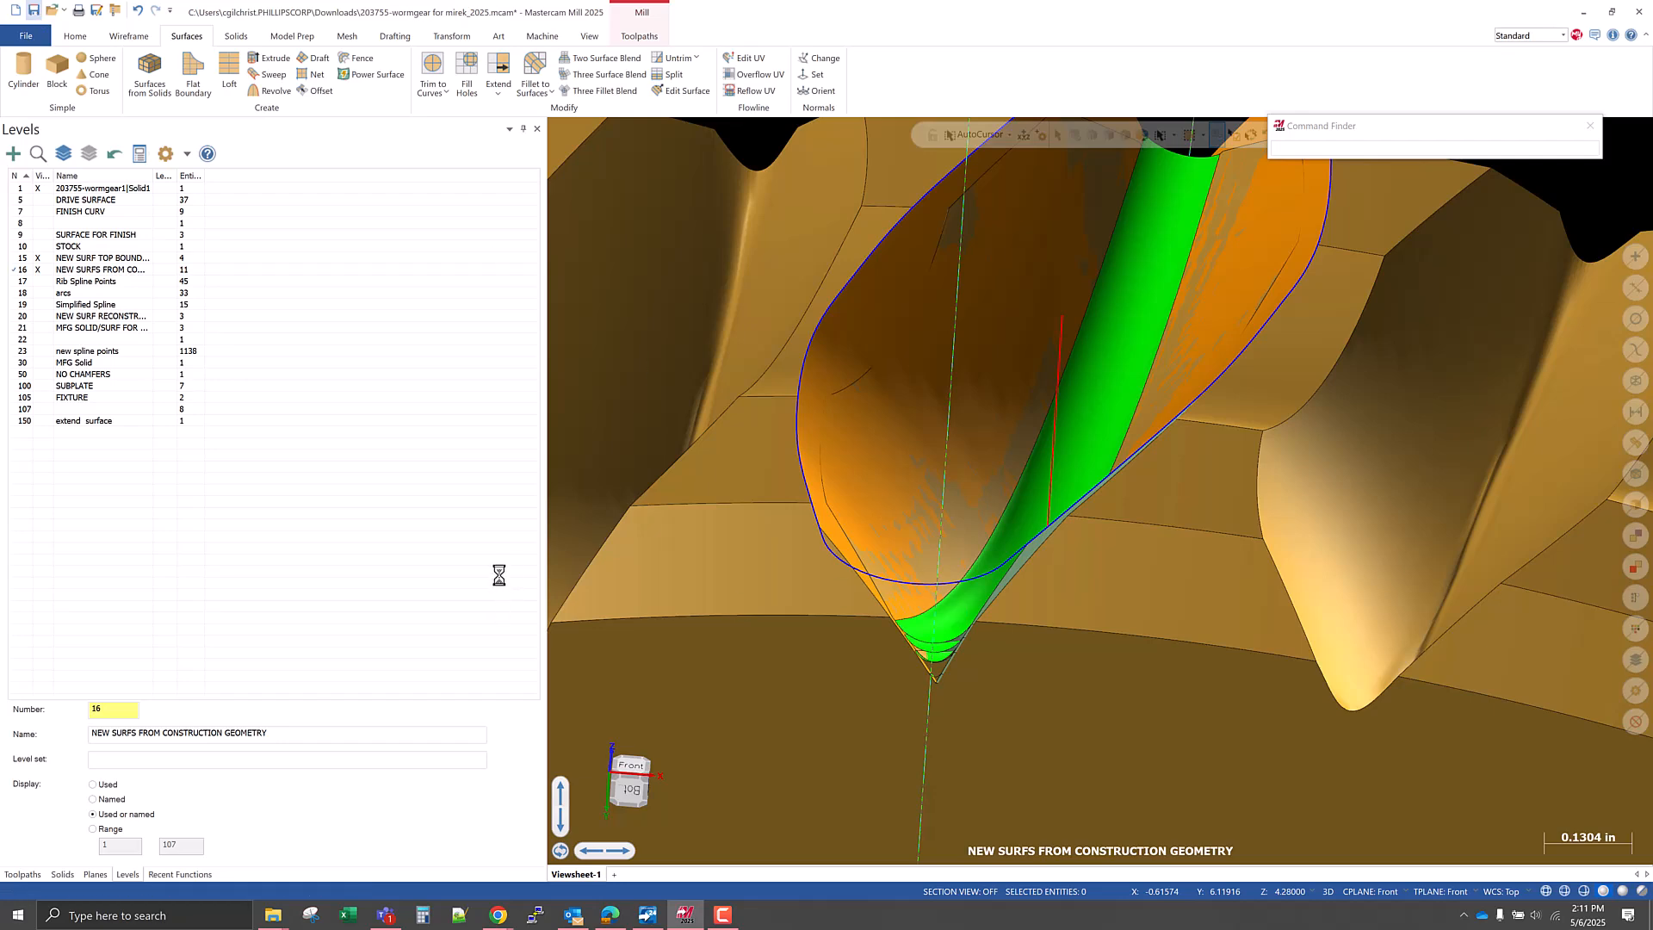
{"action": "middle_click_drag", "start_coordinate": [936, 537], "coordinate": [925, 582]}
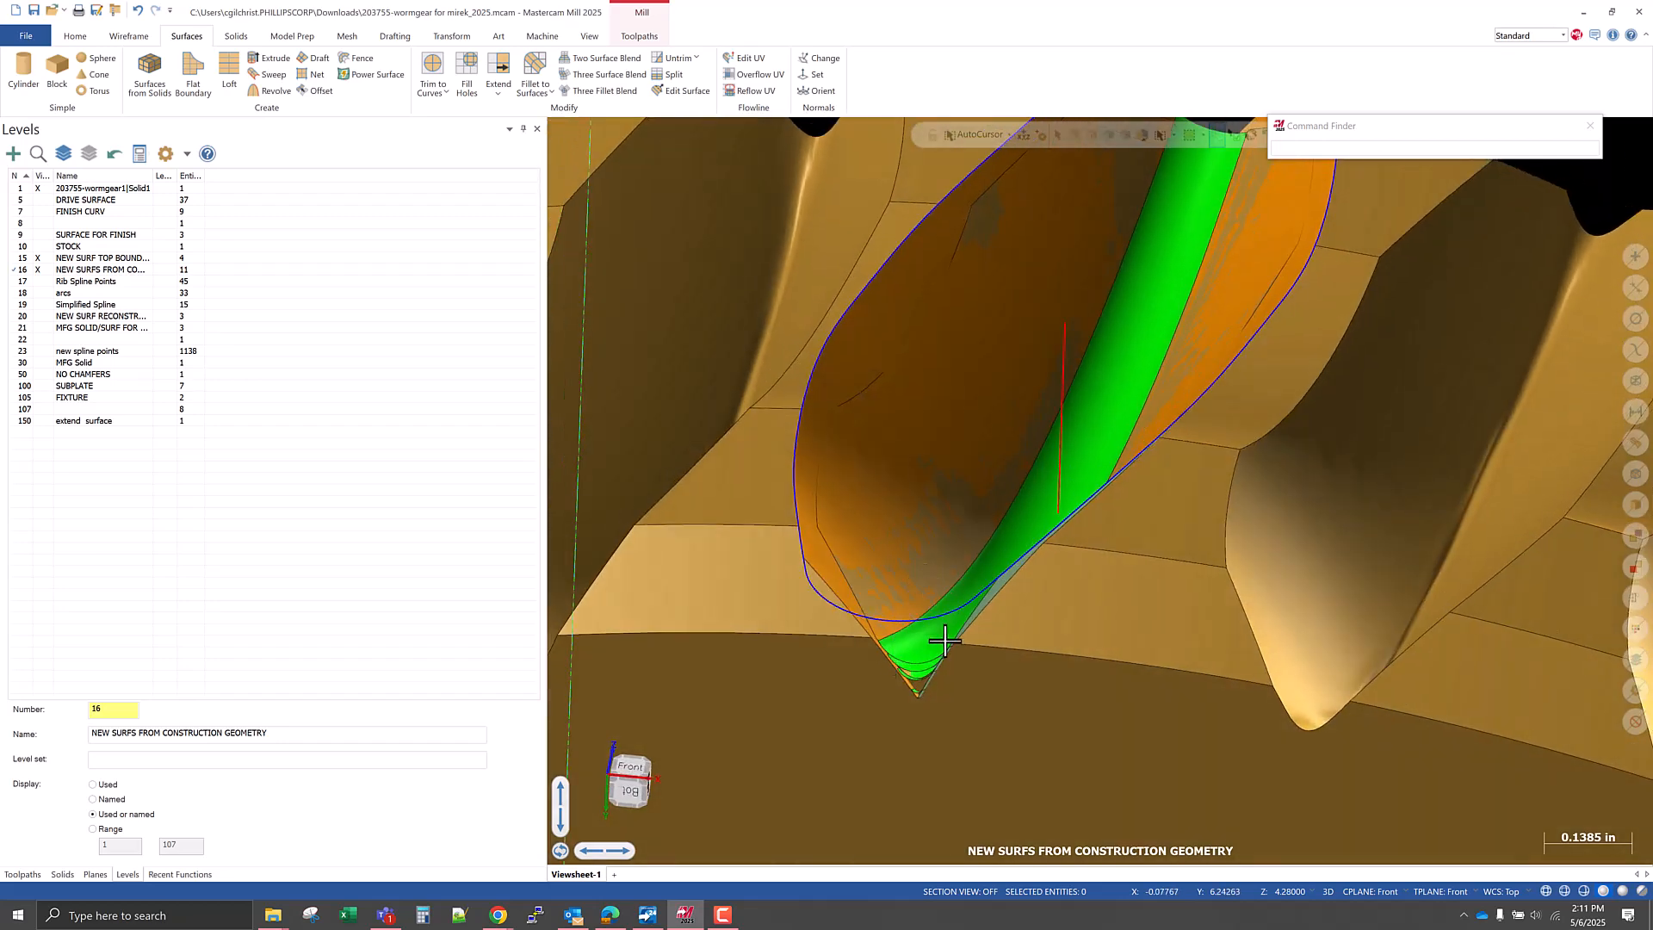
{"action": "scroll", "coordinate": [926, 638], "scroll_direction": "down", "scroll_amount": 2}
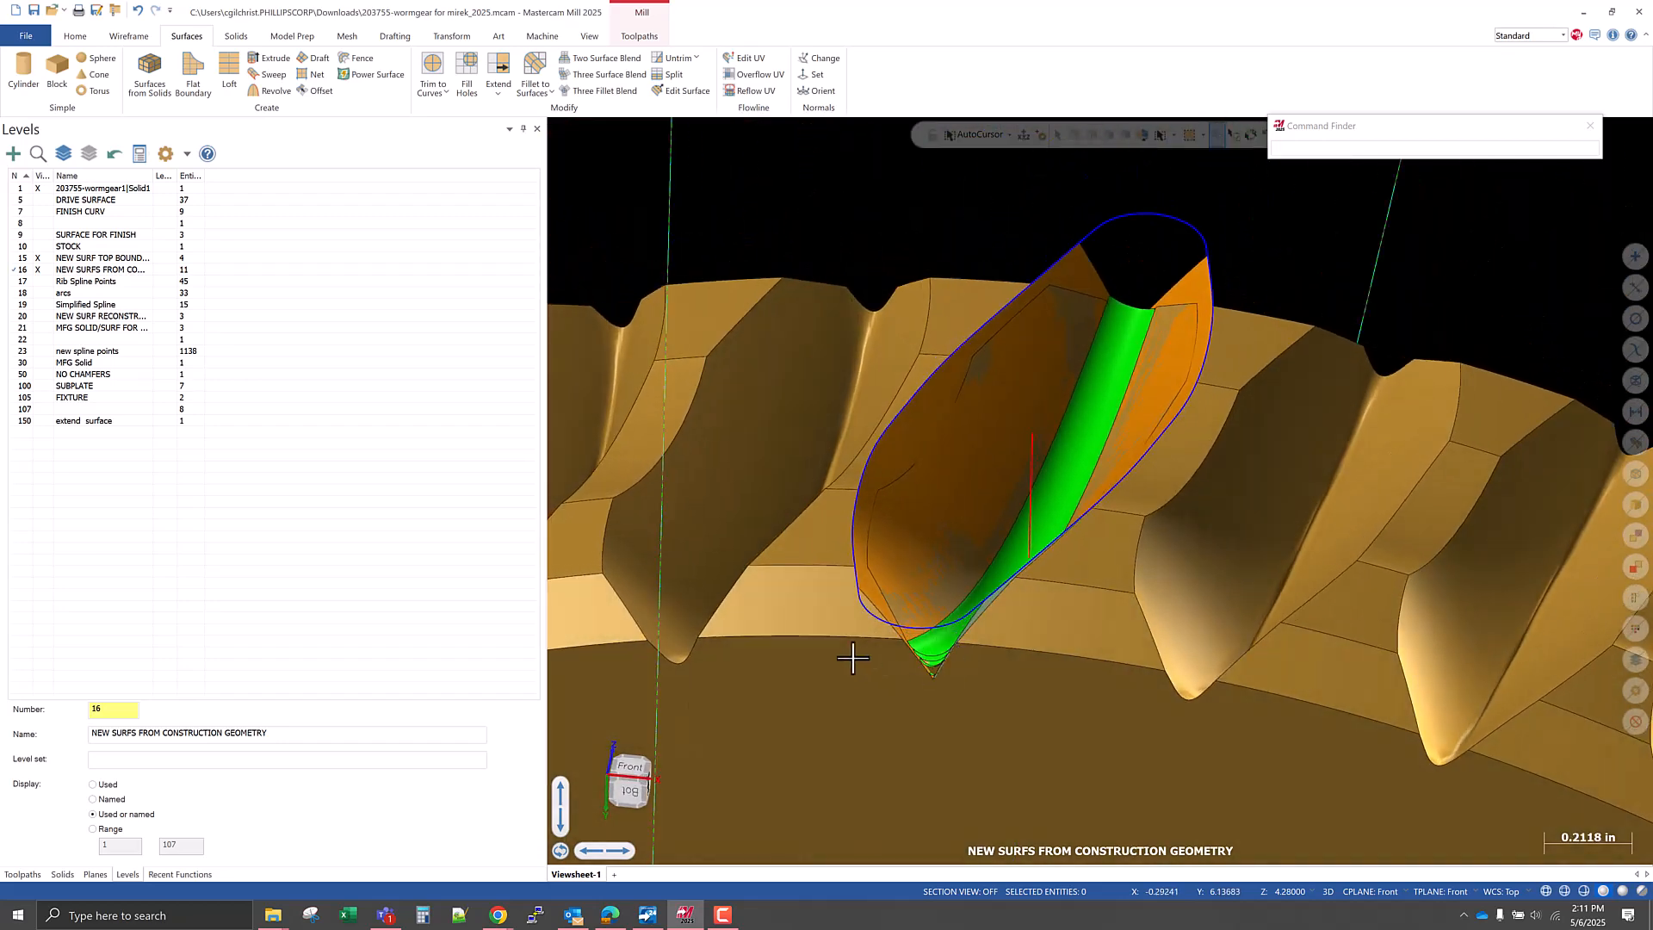